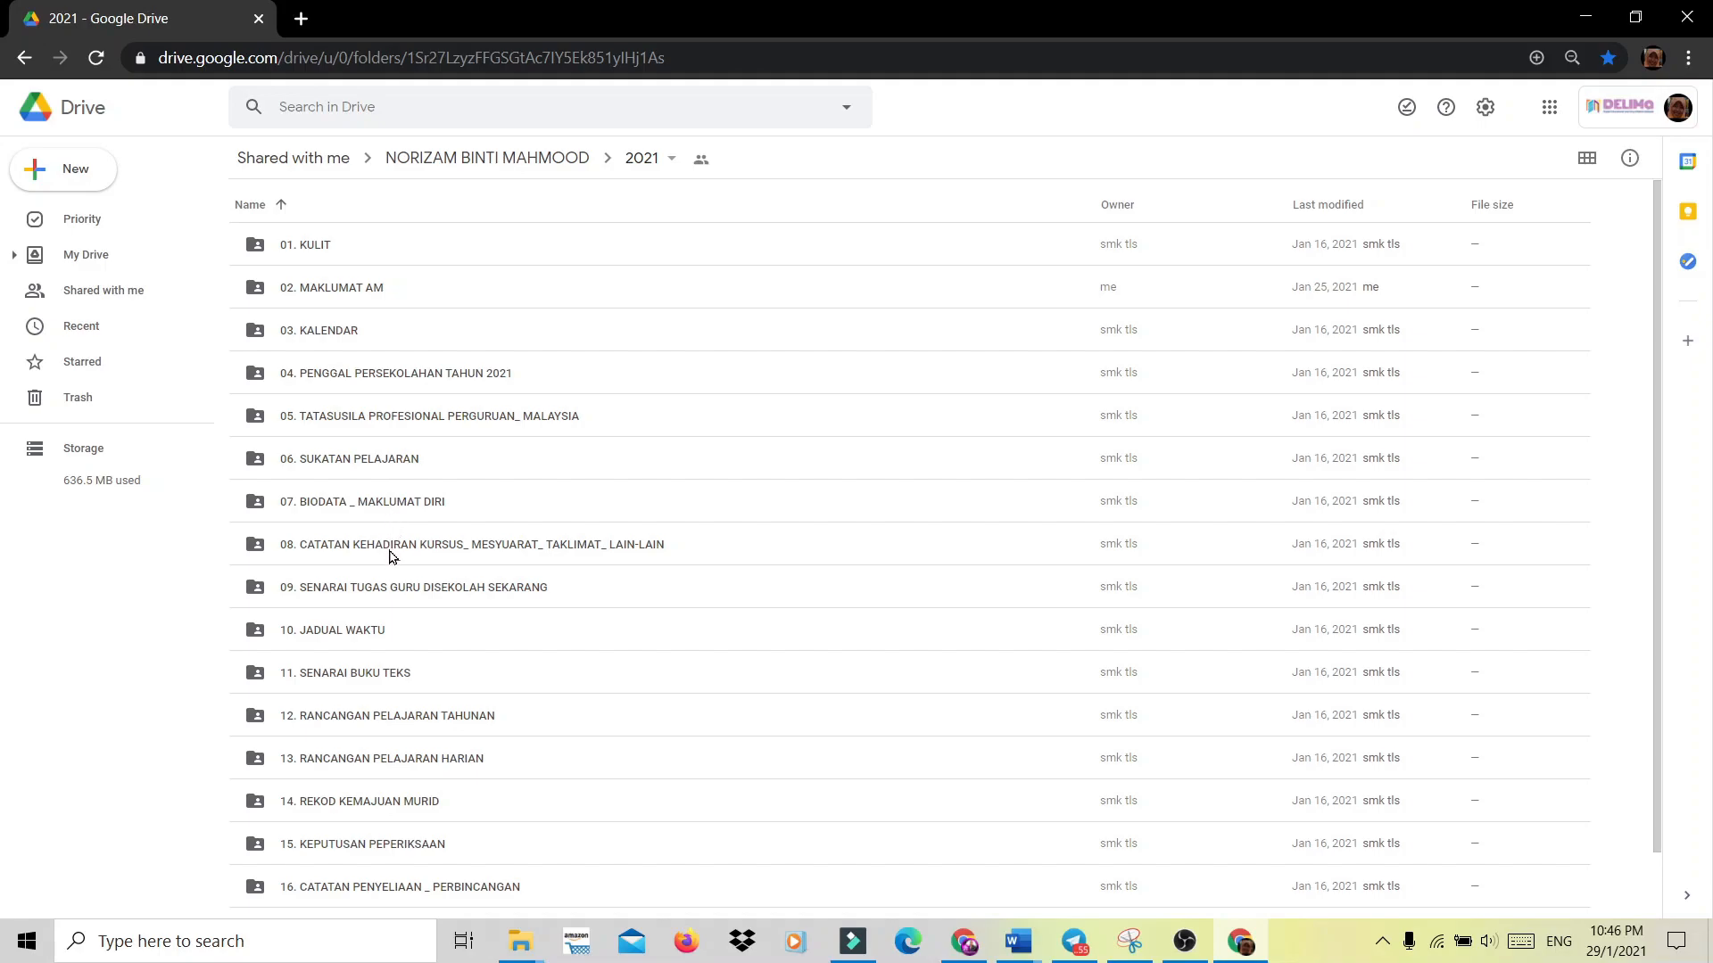
# Add folders 08. CATATAN KEHADIRAN KURSUS, 13. RANCANGAN PELAJARAN HARIAN and 17. REKOD GURU GANTI to Starred.
pyautogui.rightClick(330, 551)
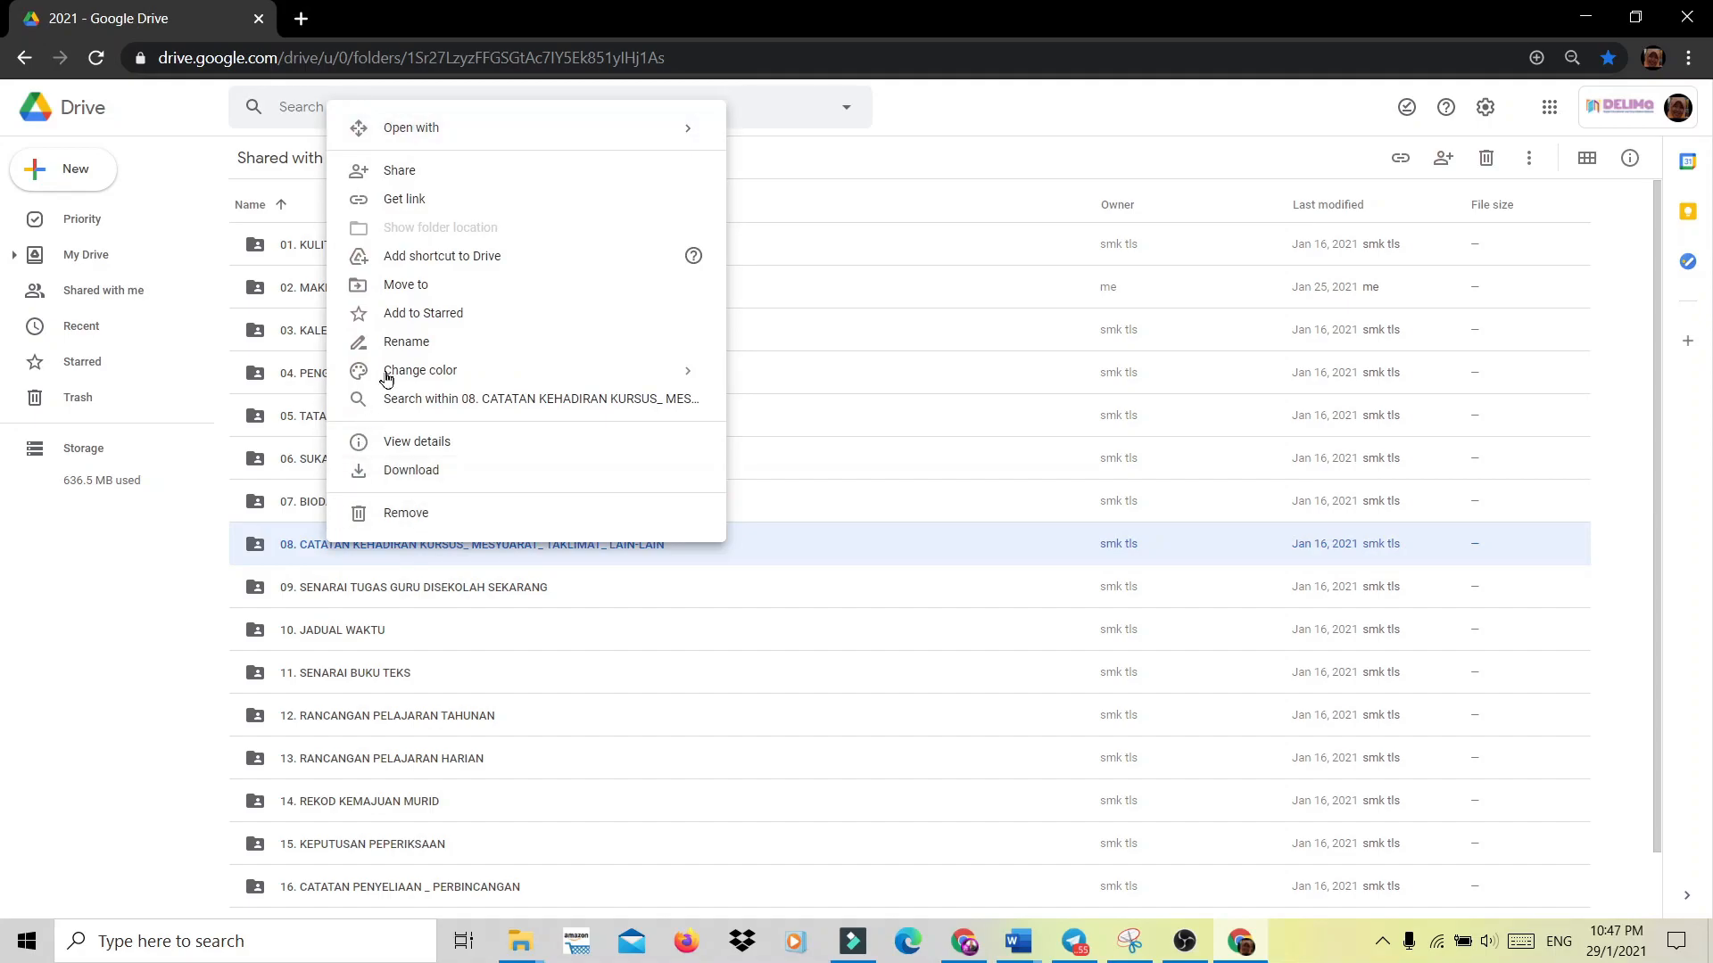
pyautogui.click(406, 315)
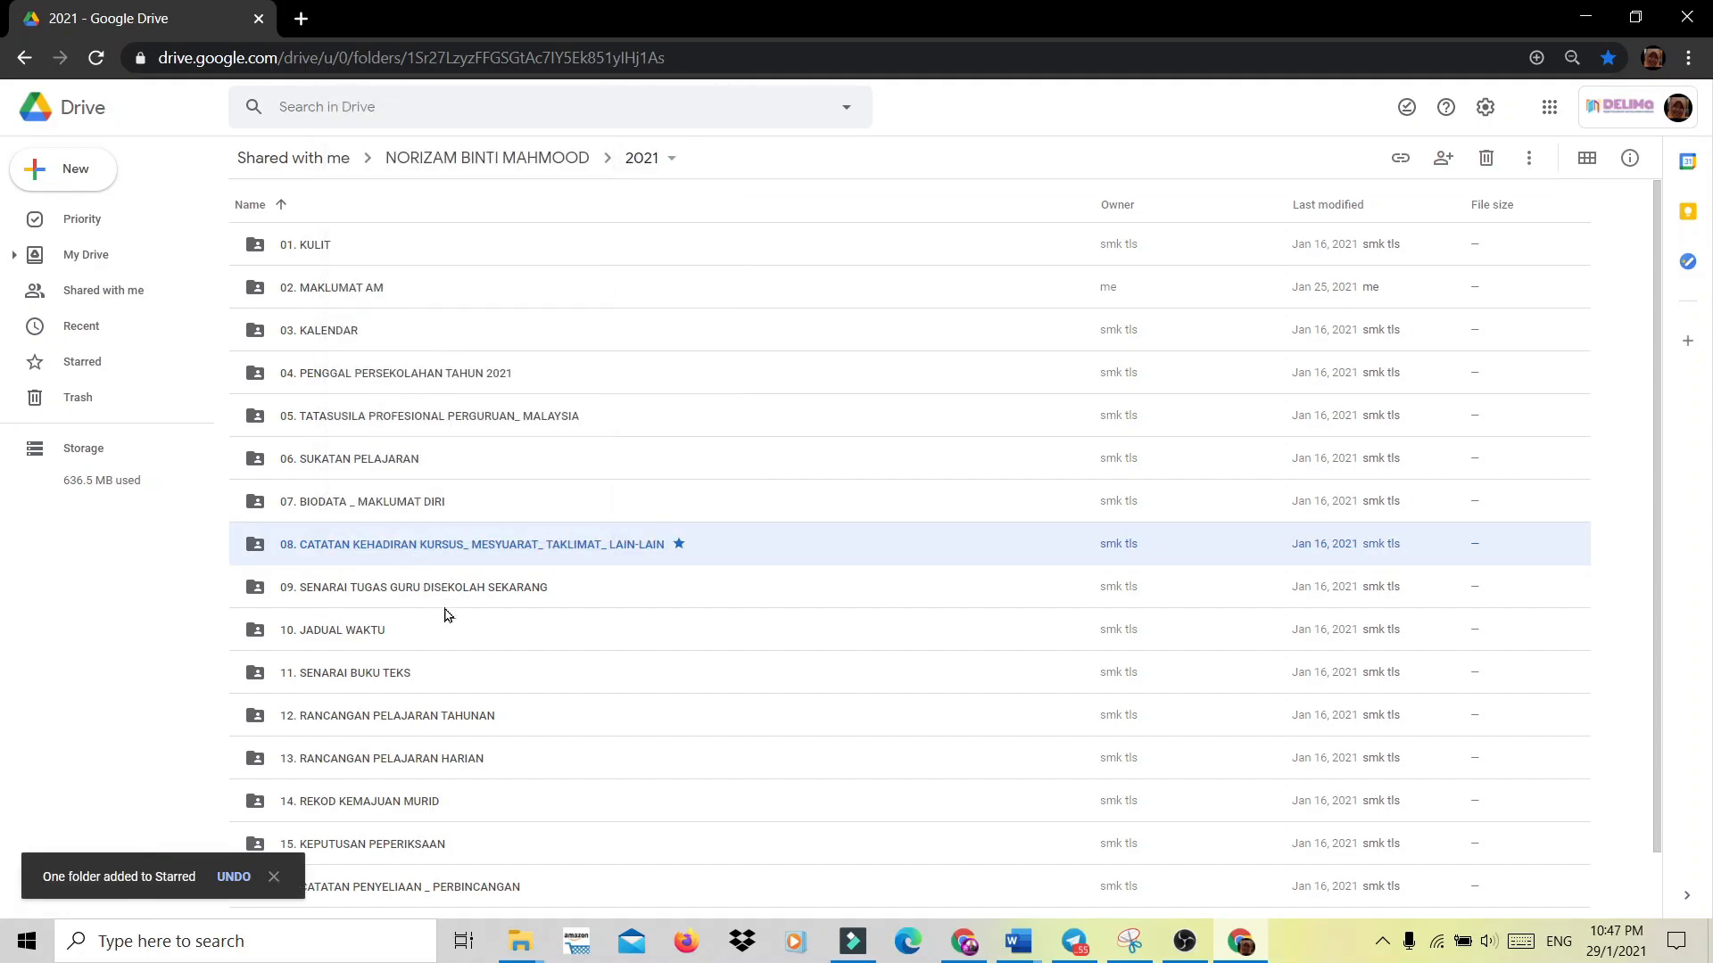
pyautogui.rightClick(366, 766)
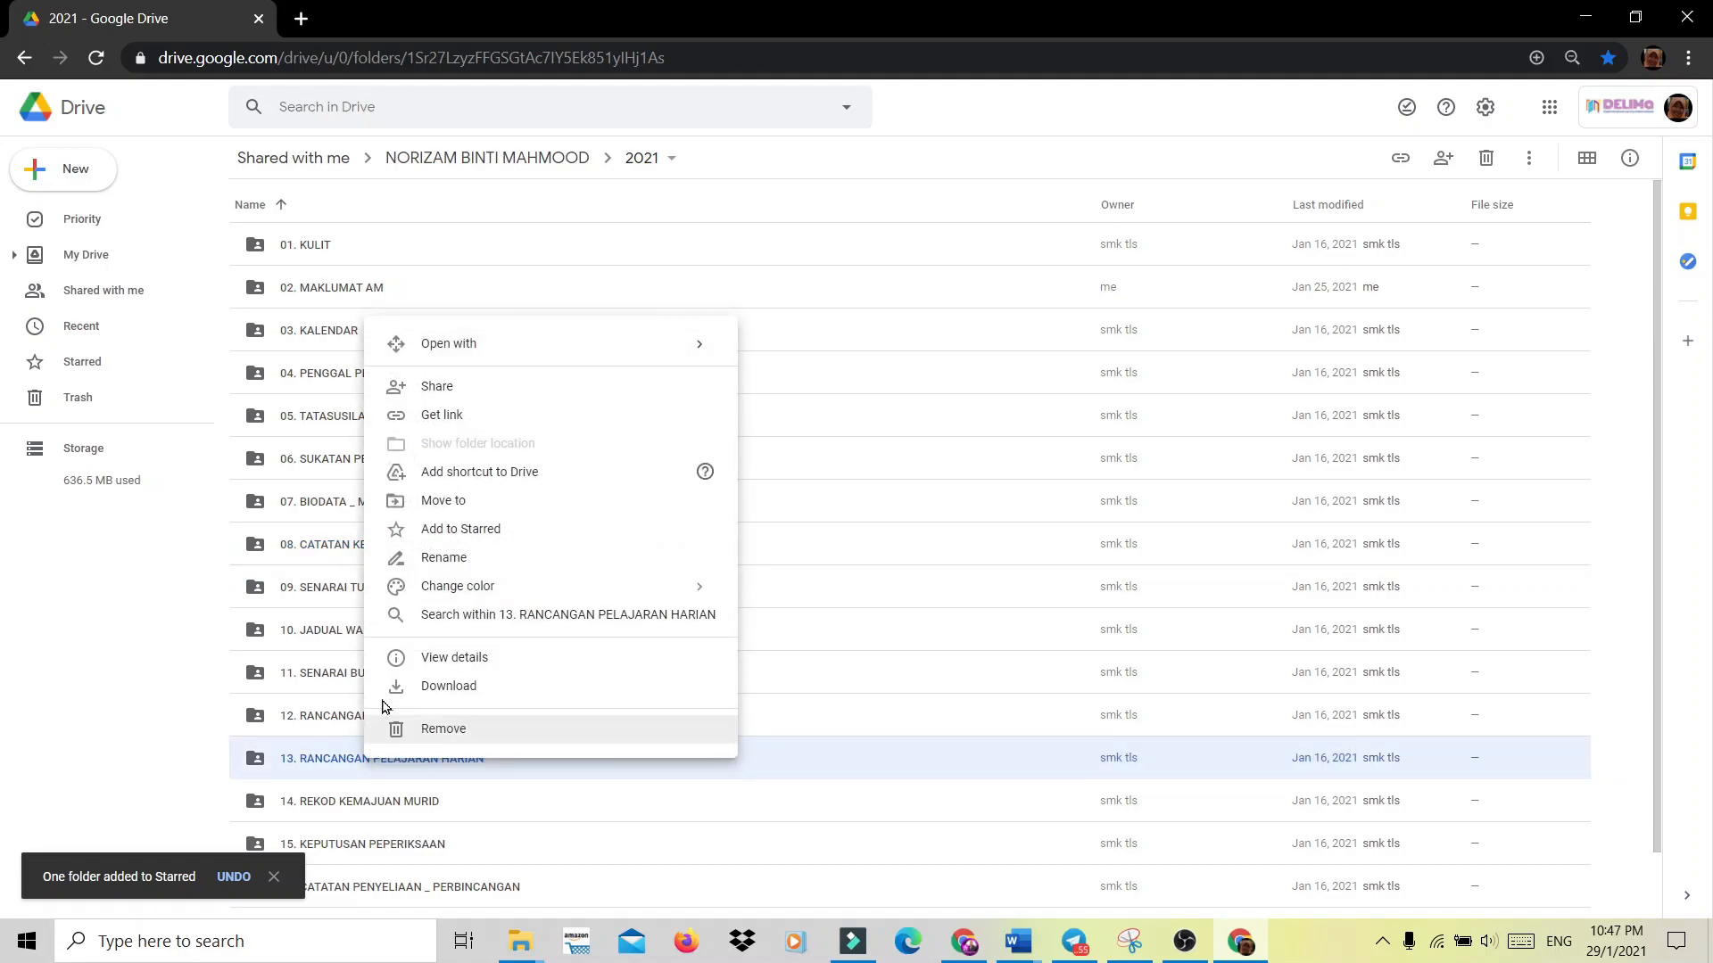
pyautogui.click(451, 529)
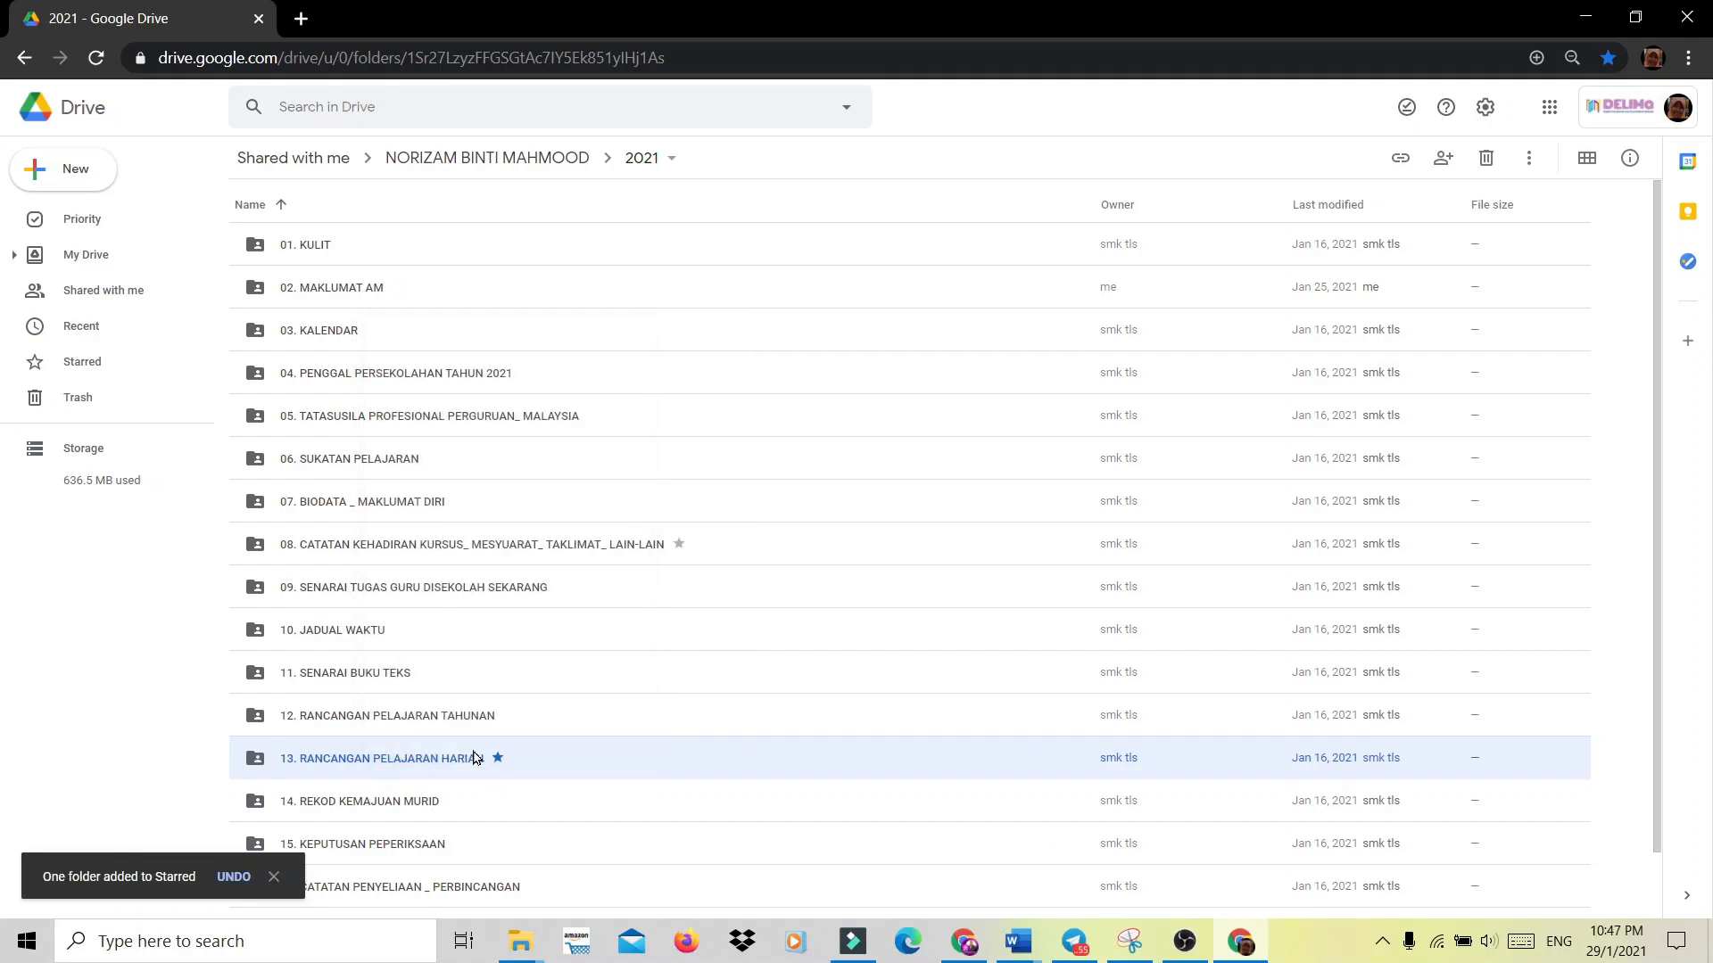
pyautogui.scroll(-1, 474, 730)
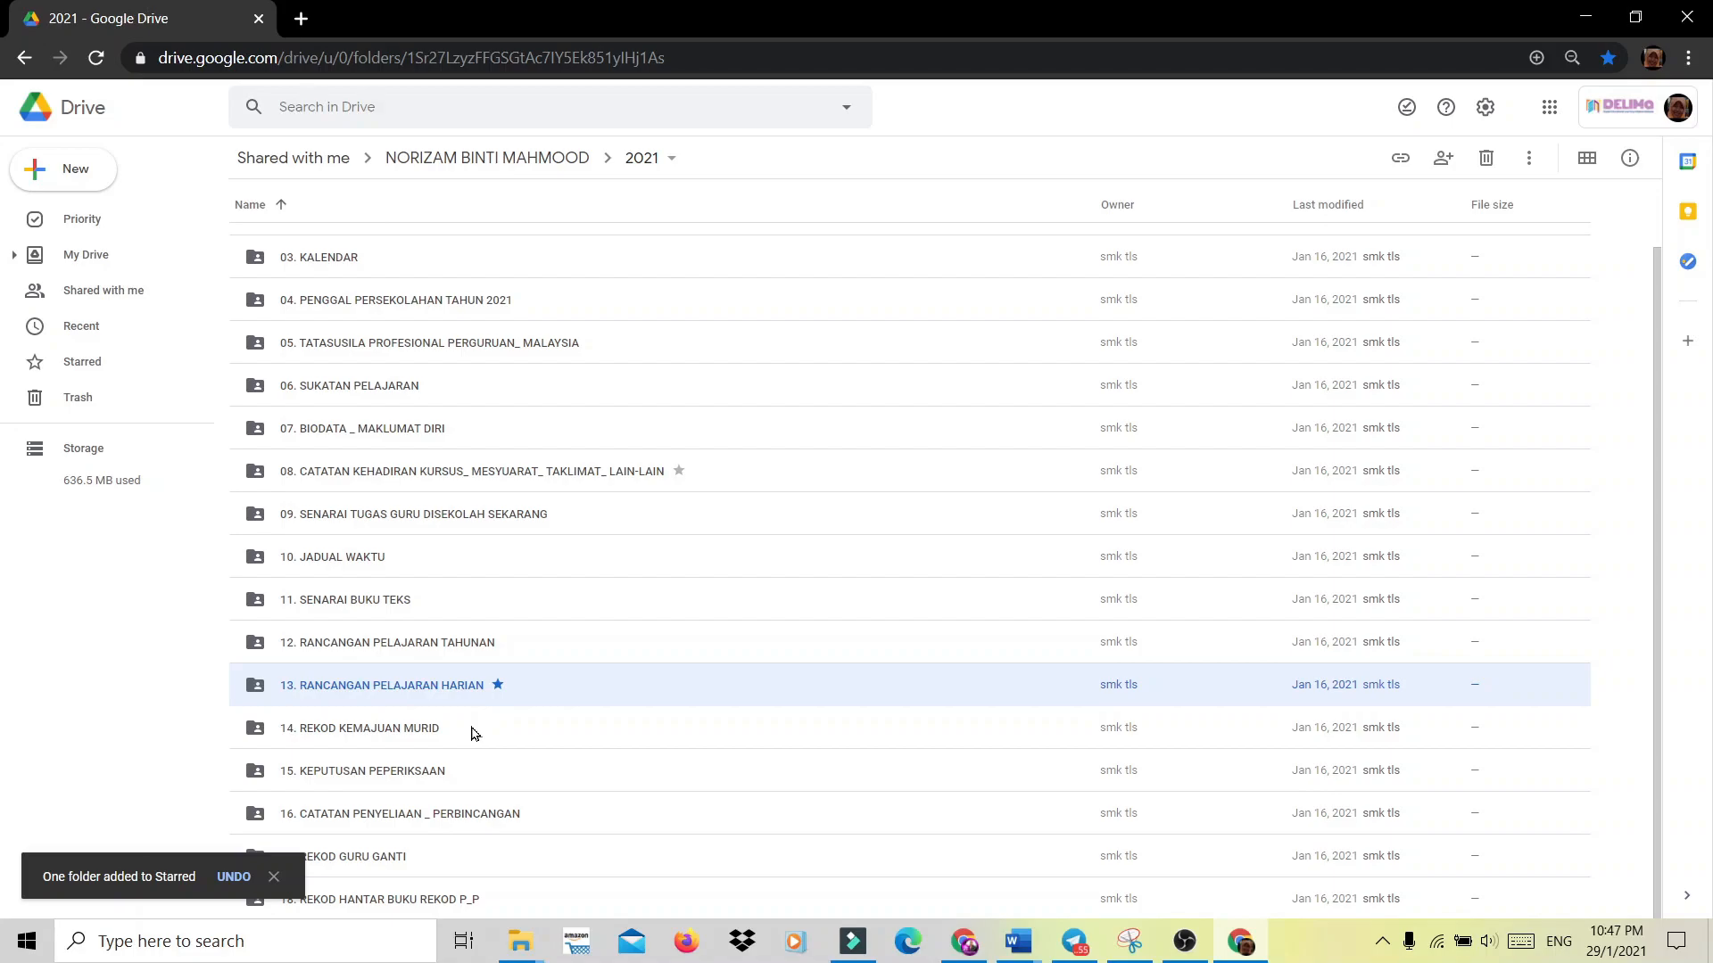
pyautogui.rightClick(373, 863)
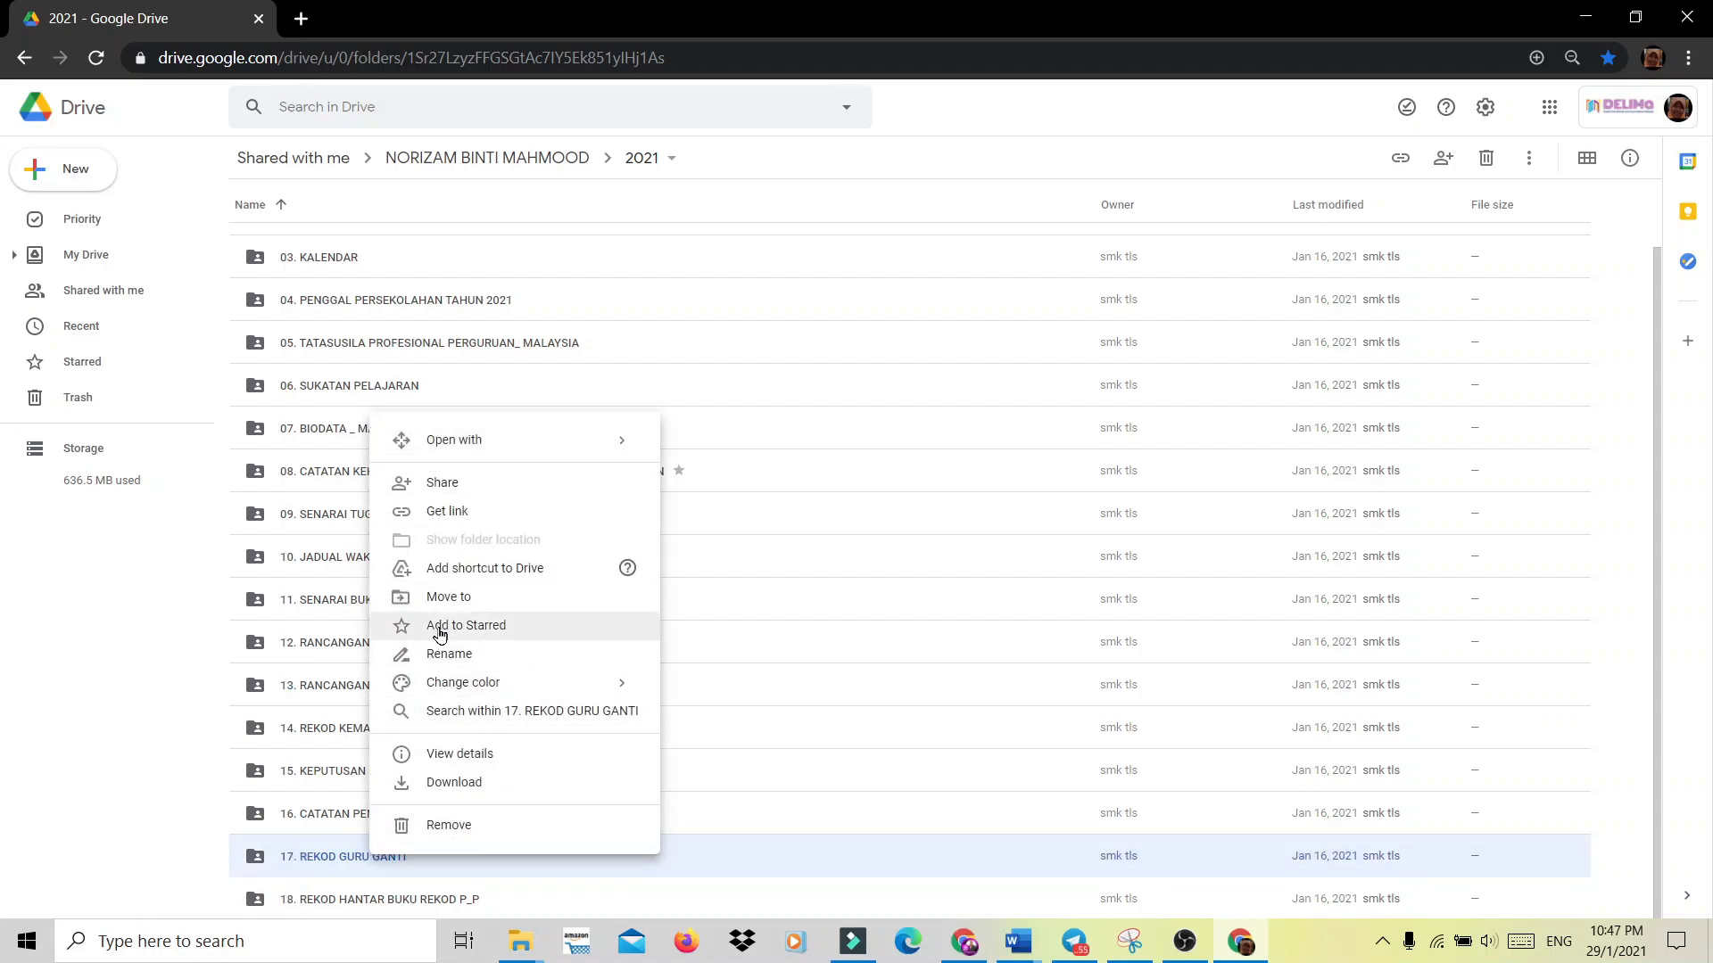
pyautogui.click(439, 633)
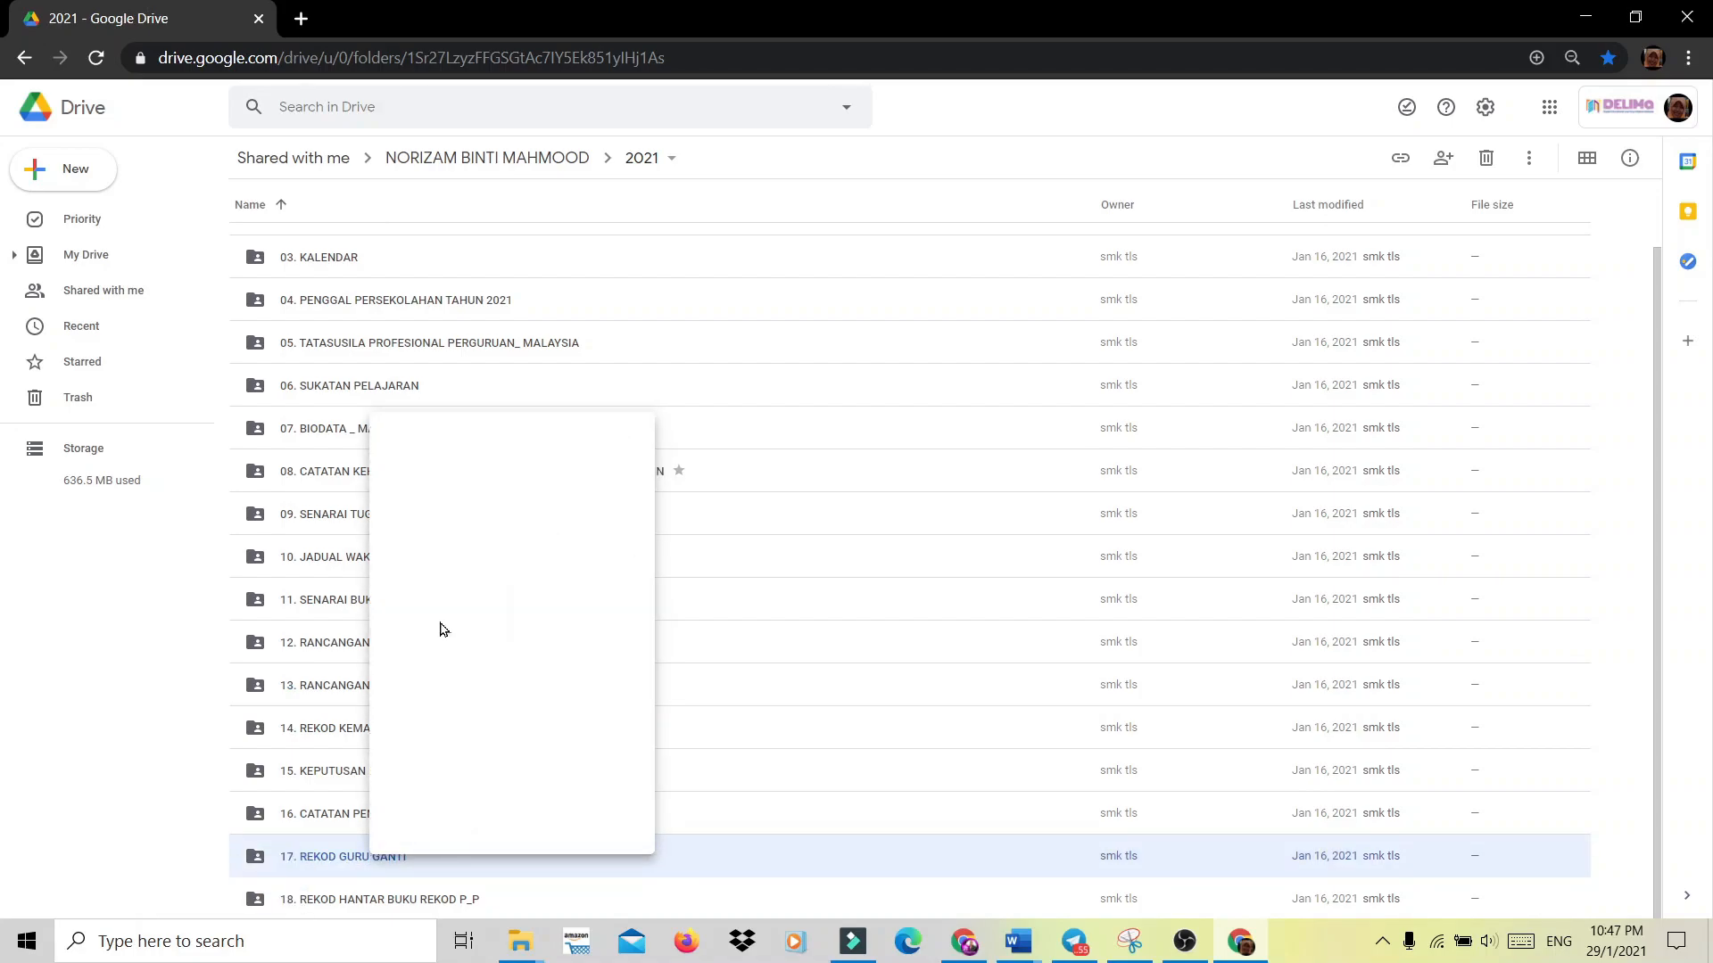
# Open the 13. RANCANGAN PELAJARAN HARIAN folder from the starred items.
pyautogui.click(97, 364)
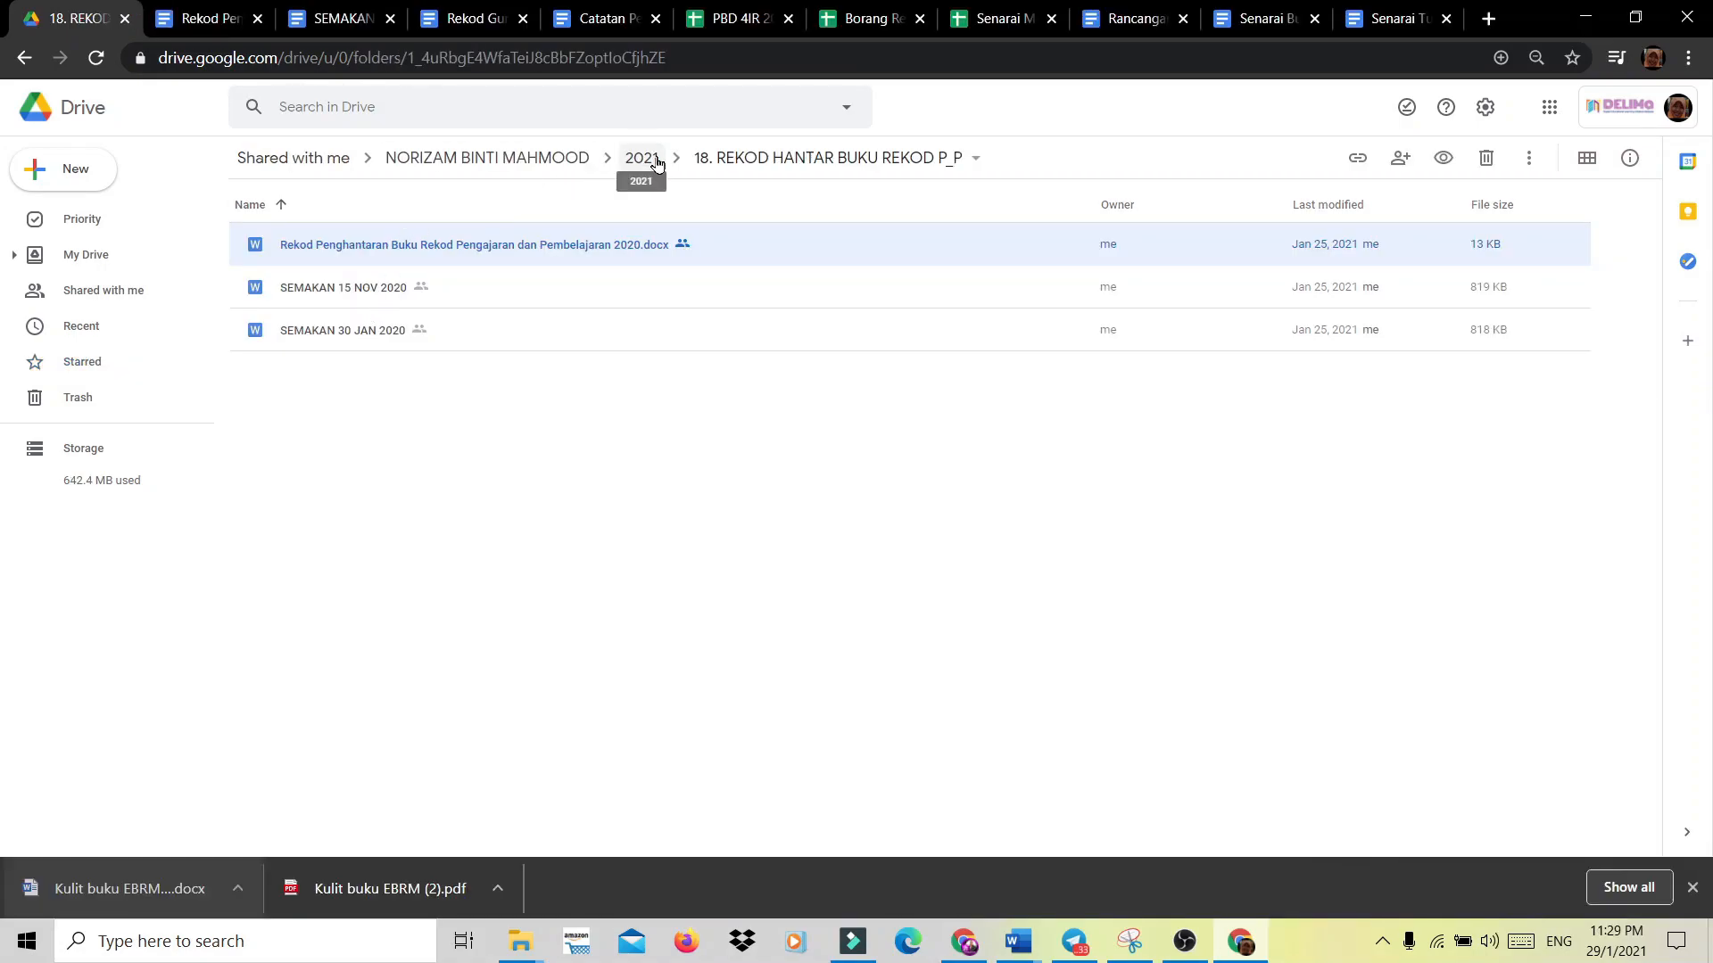
pyautogui.click(641, 158)
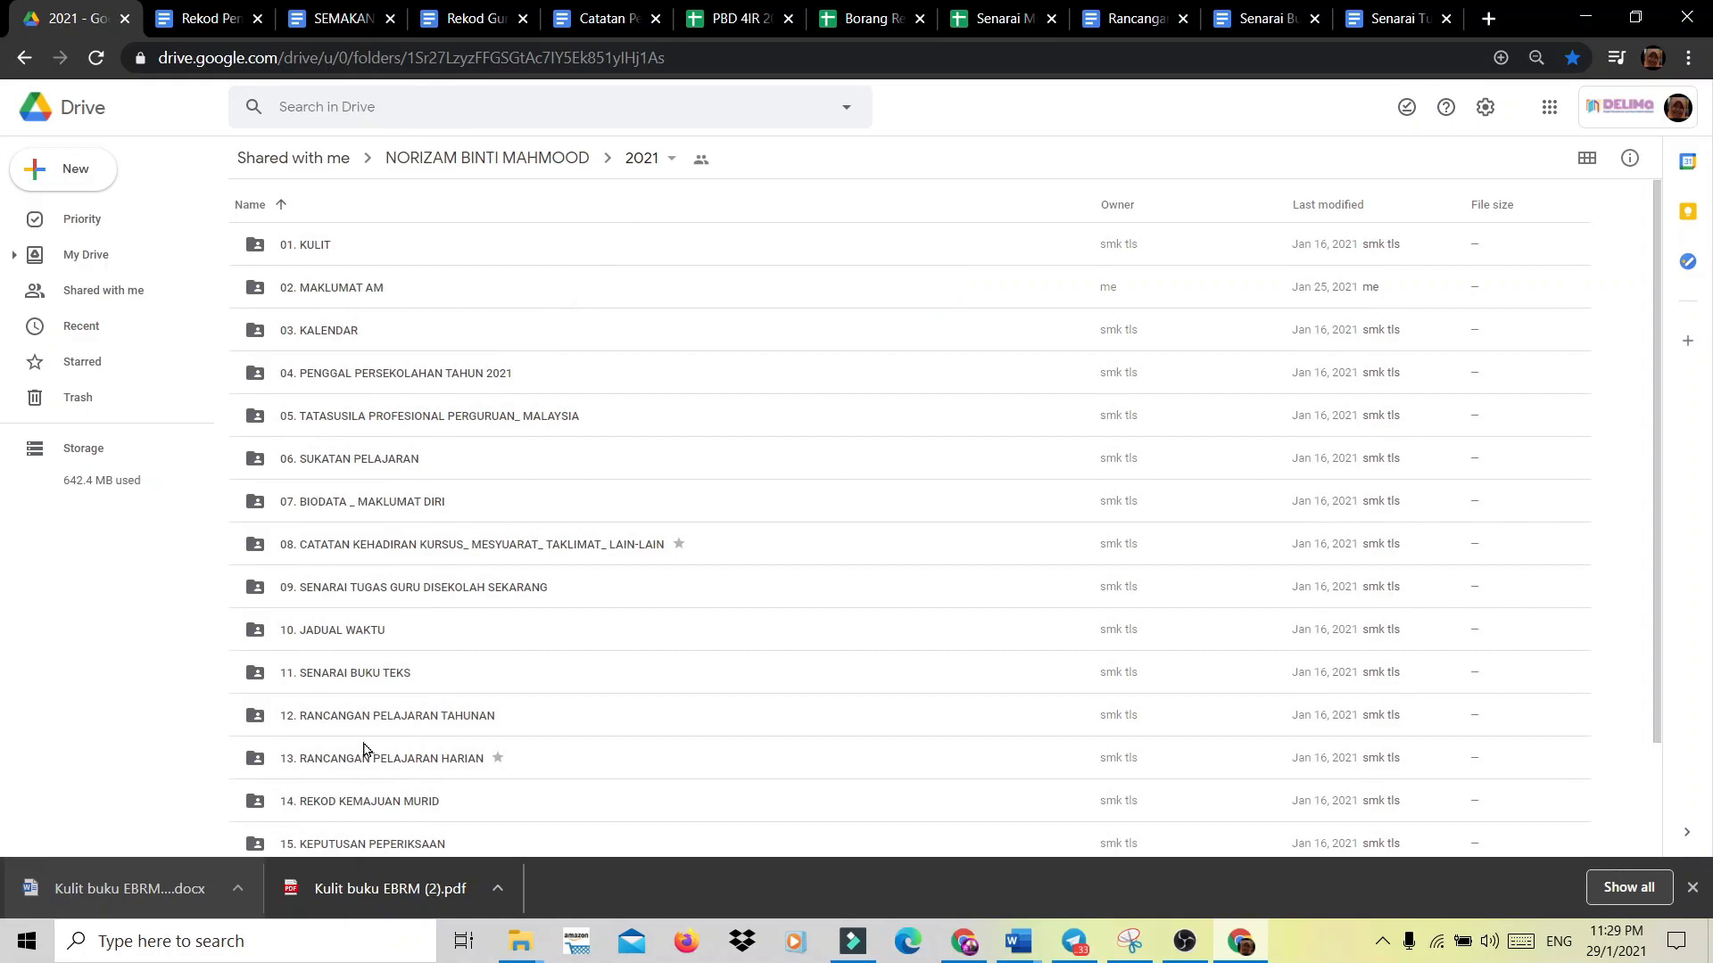
pyautogui.click(106, 366)
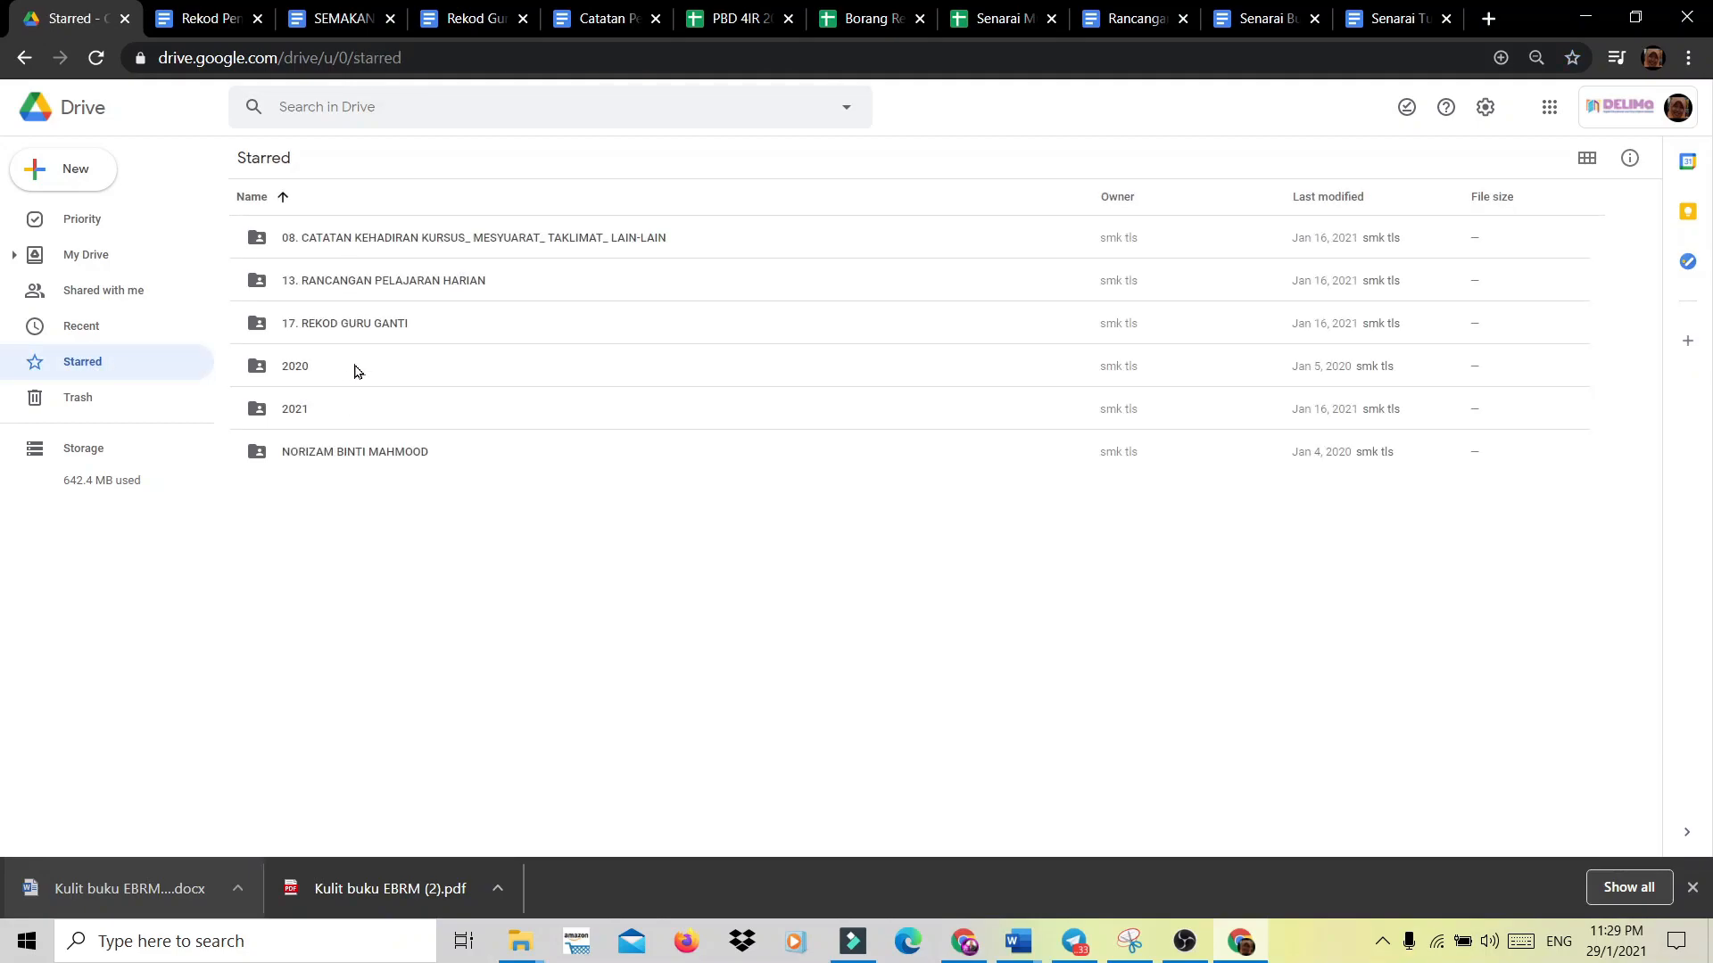
pyautogui.click(375, 278)
pyautogui.doubleClick(375, 279)
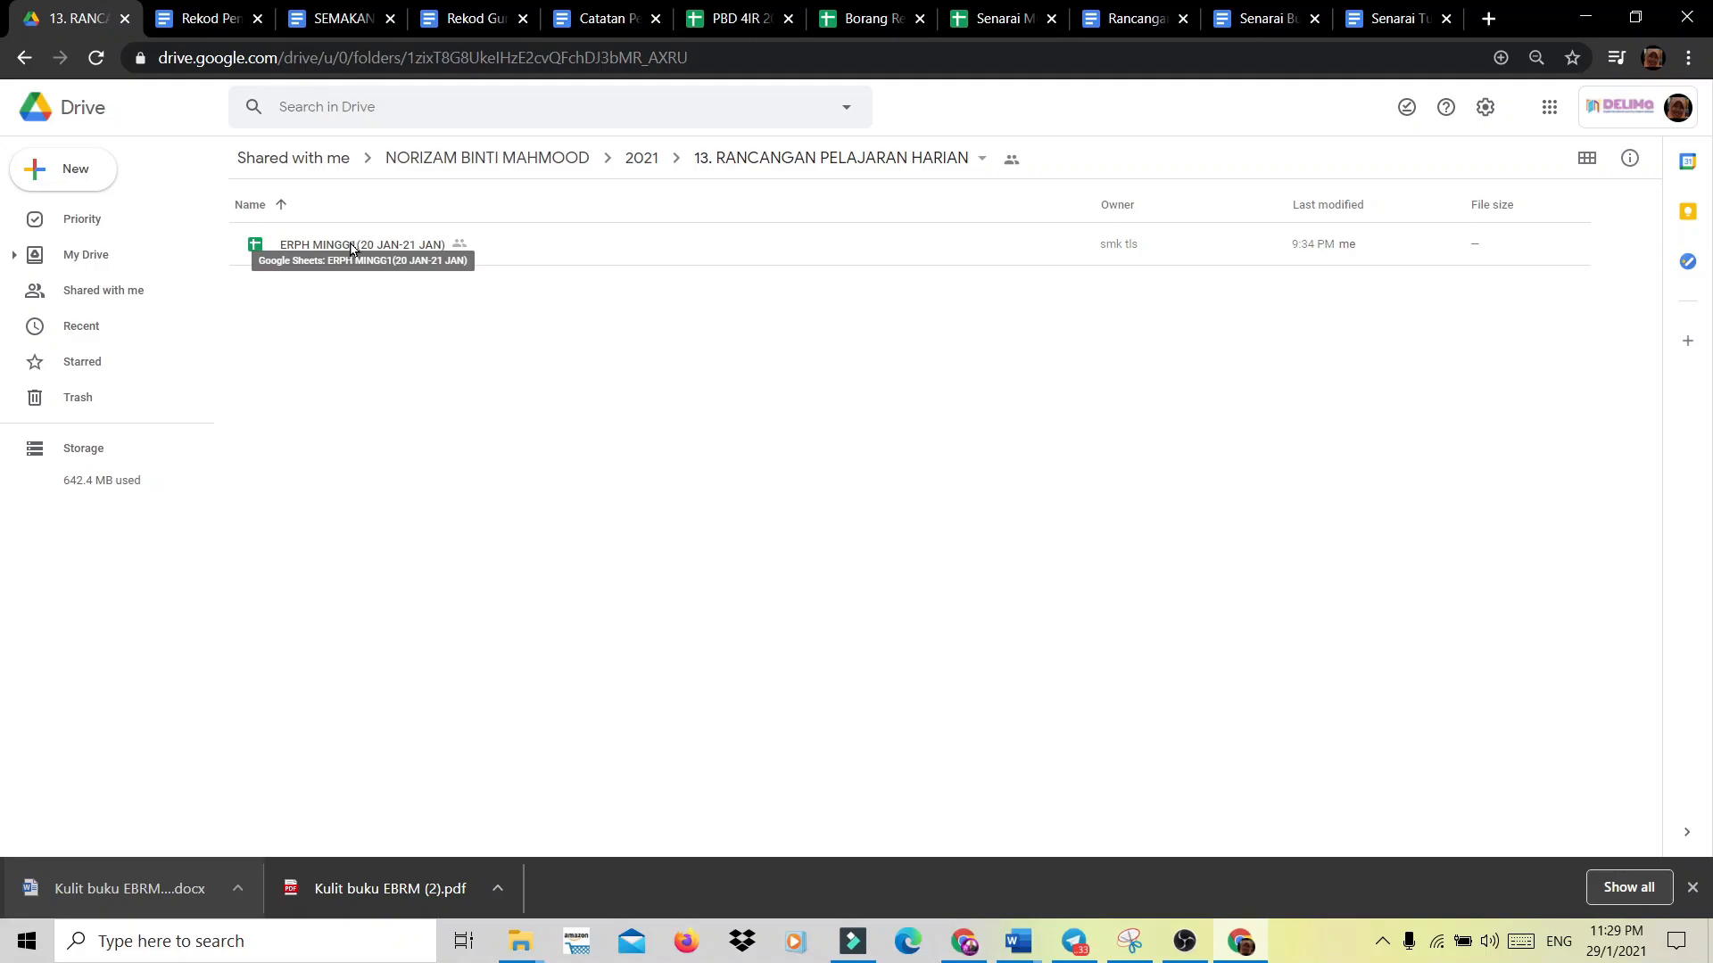
# Rename the spreadsheet in the daily lesson plan folder as "ERPH M1 (20 JAN-21 JAN 2021)".
pyautogui.rightClick(342, 250)
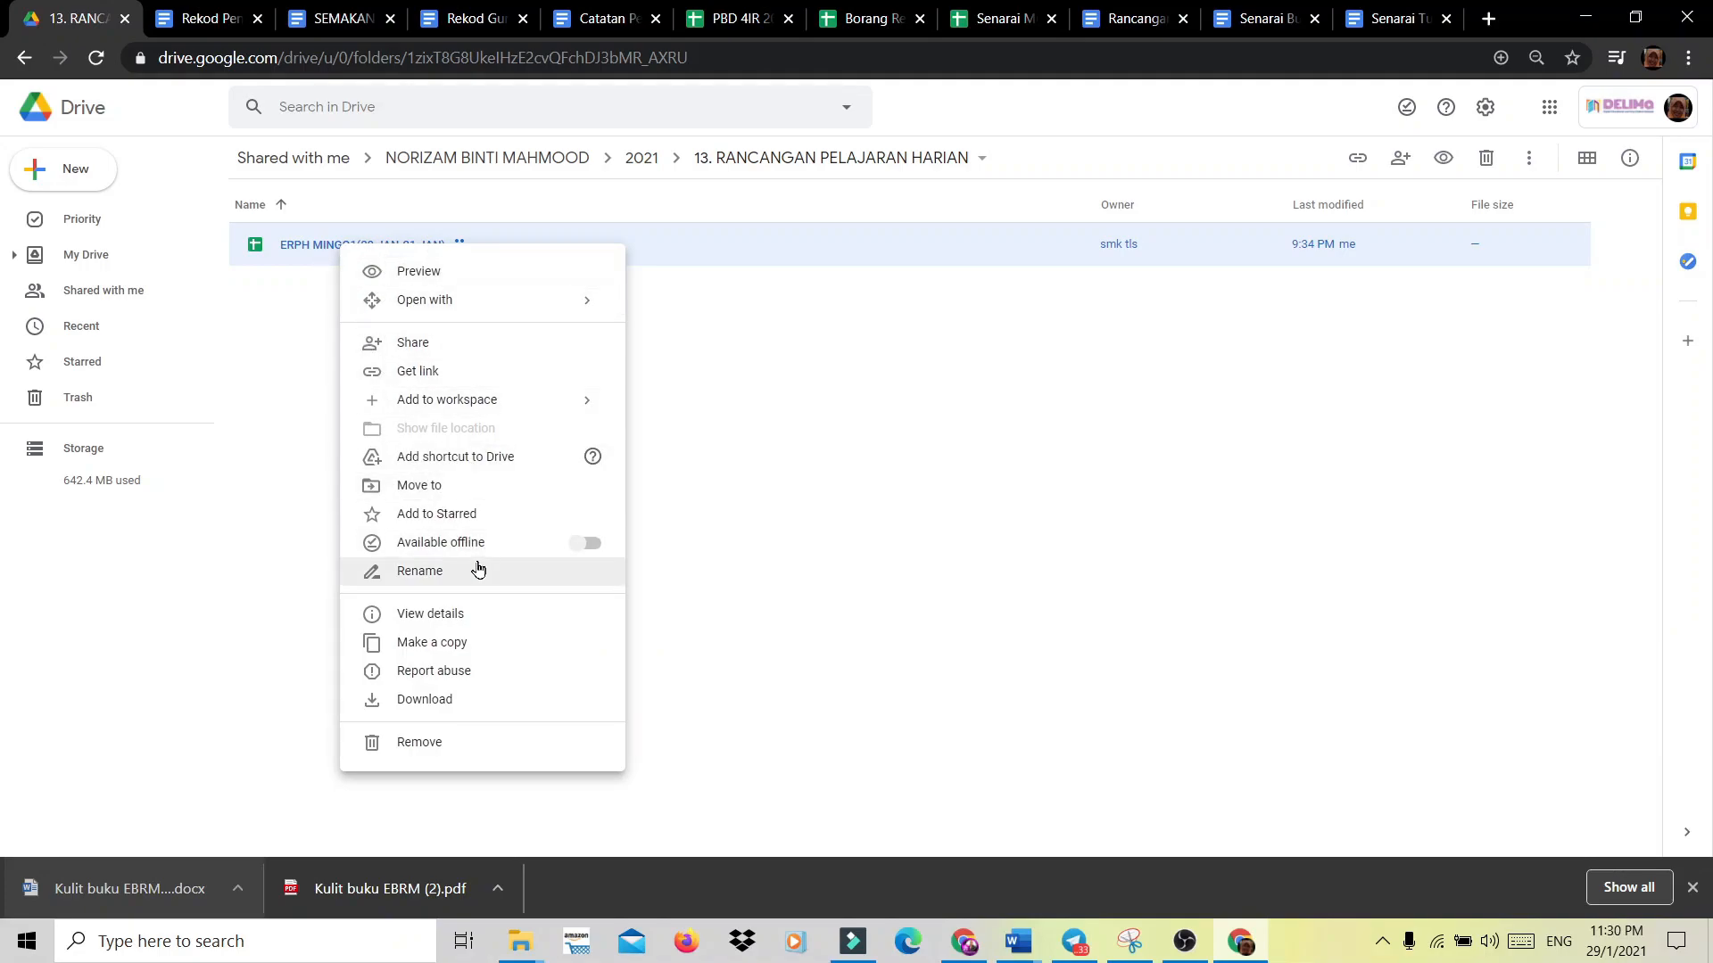
pyautogui.click(419, 571)
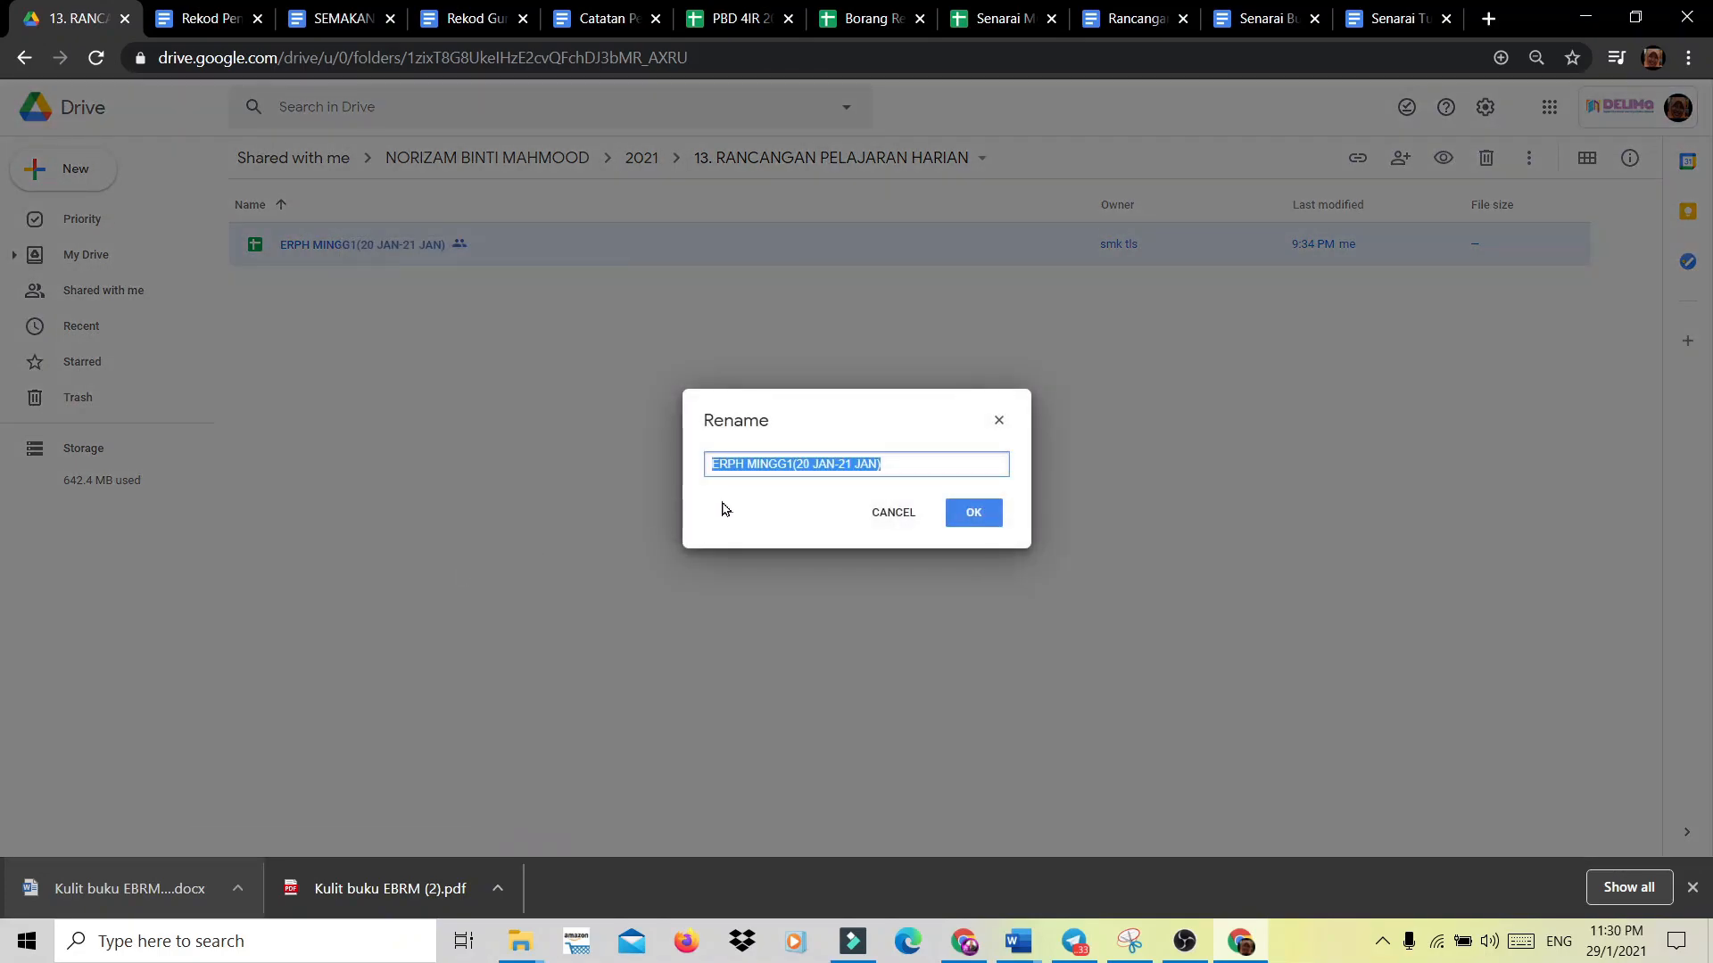
pyautogui.click(789, 467)
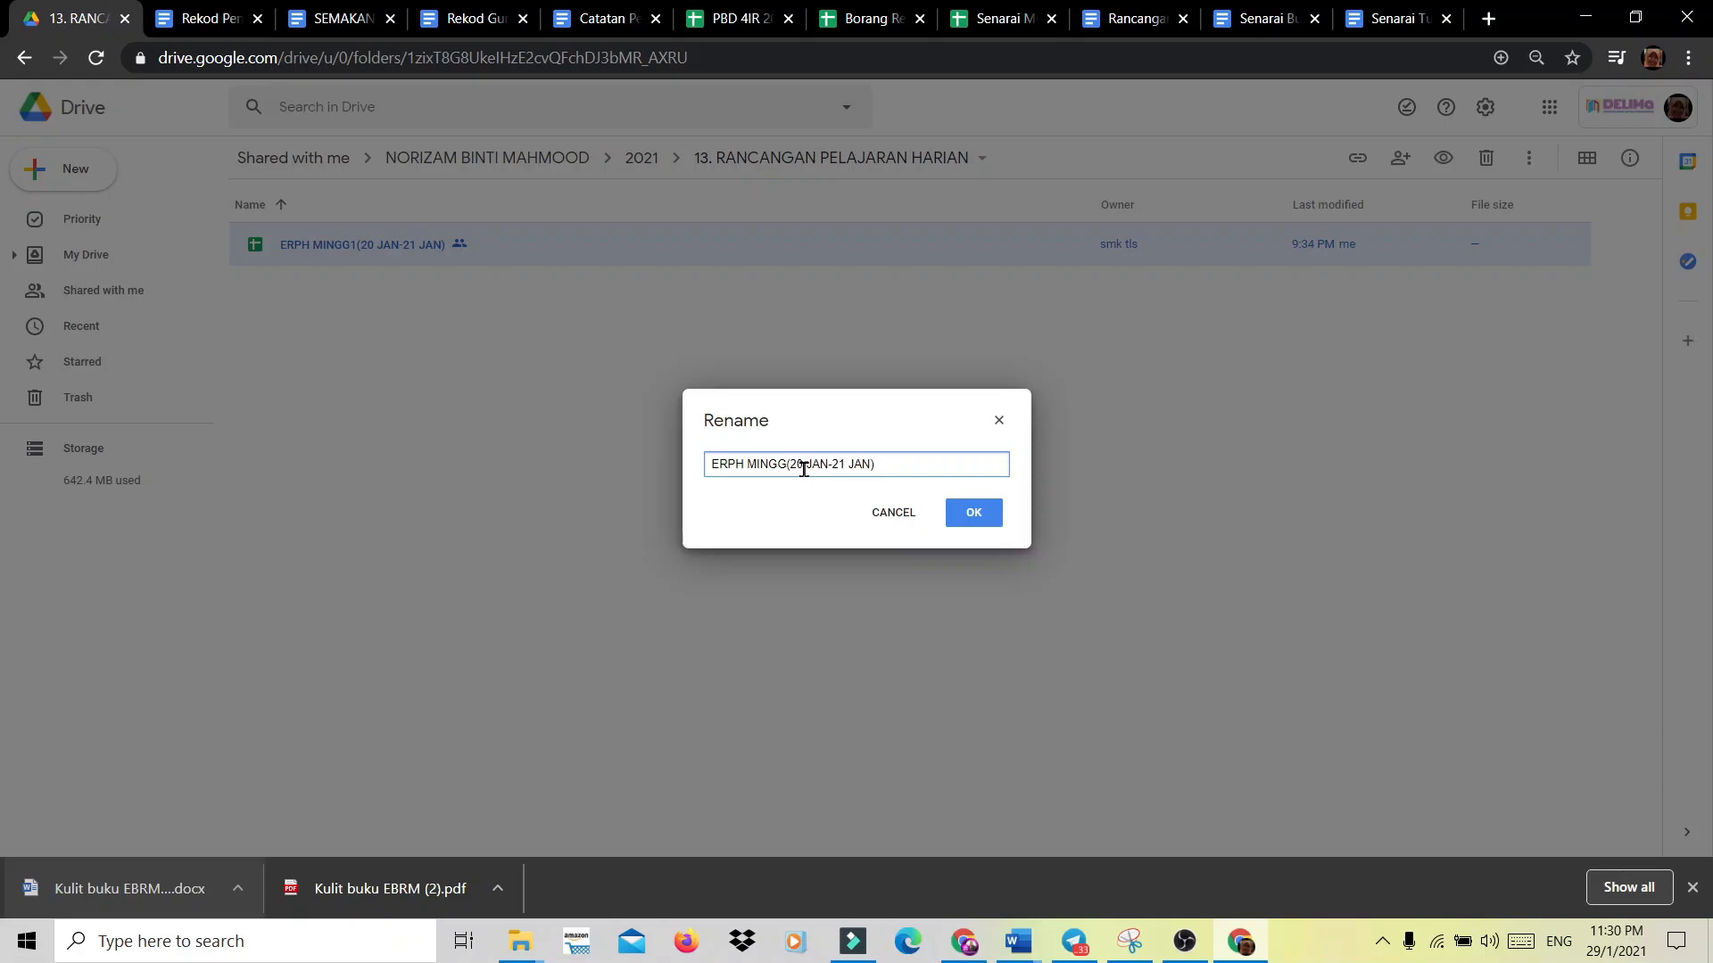
pyautogui.press('Delete')
pyautogui.press('BackSpace')
pyautogui.press('BackSpace')
pyautogui.press('BackSpace')
pyautogui.press('BackSpace')
pyautogui.press('BackSpace')
pyautogui.write('1')
pyautogui.click(875, 465)
pyautogui.write('021')
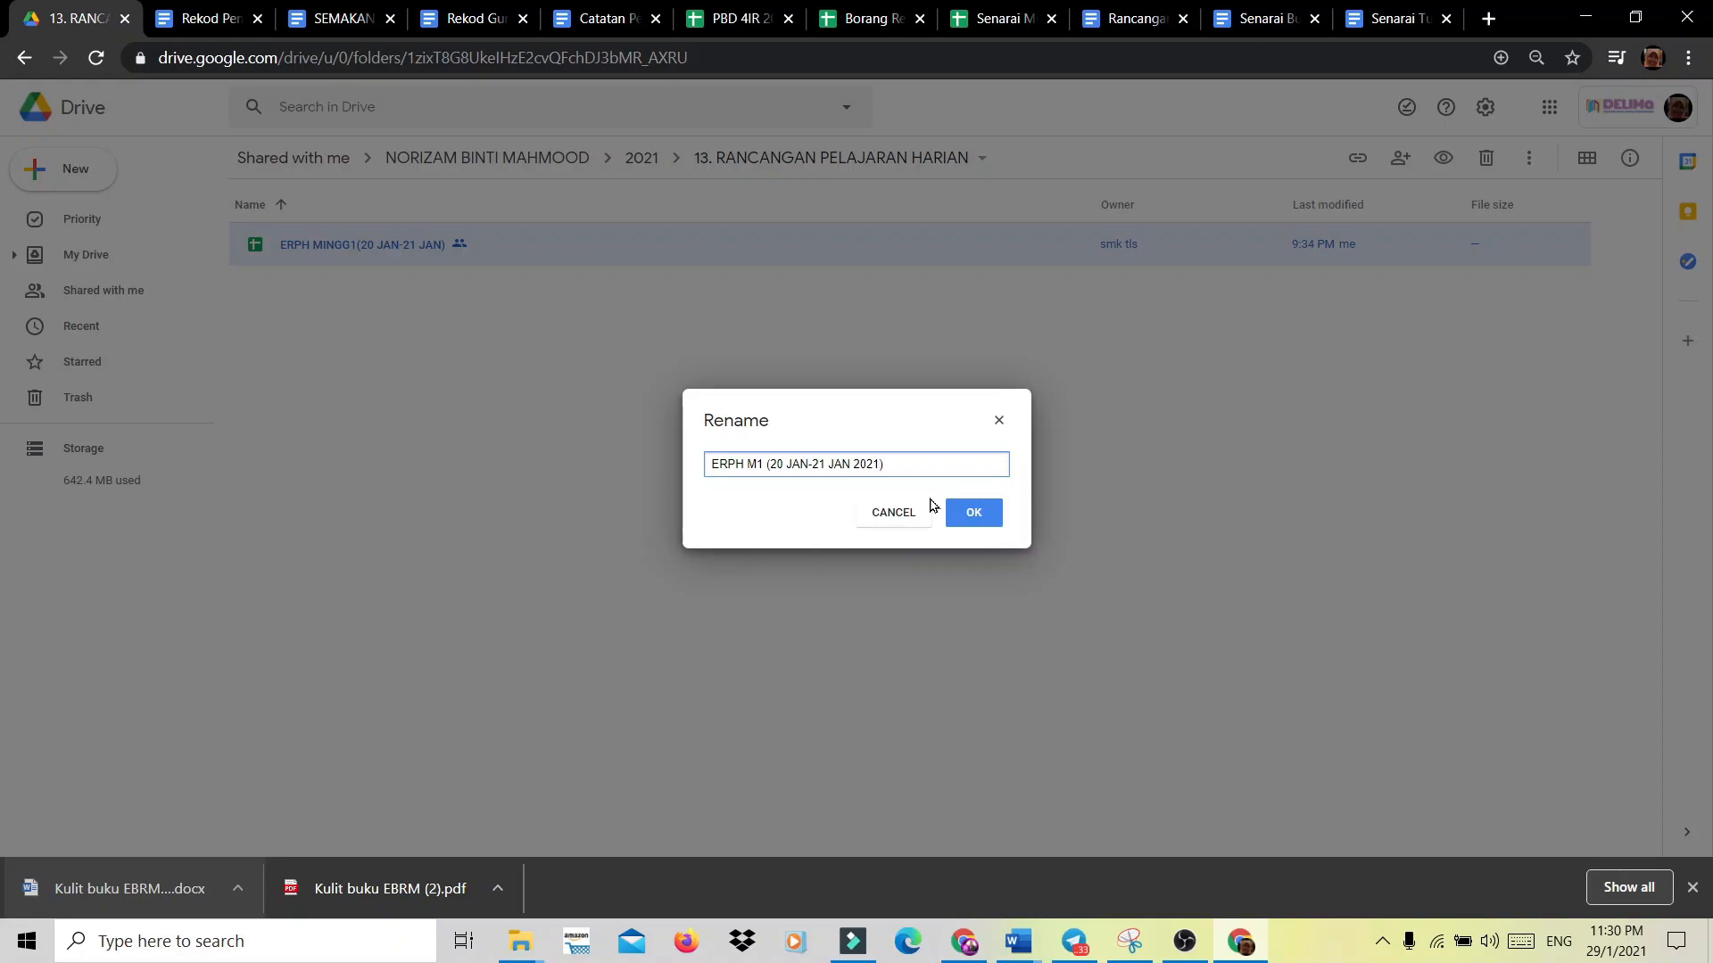
pyautogui.click(963, 511)
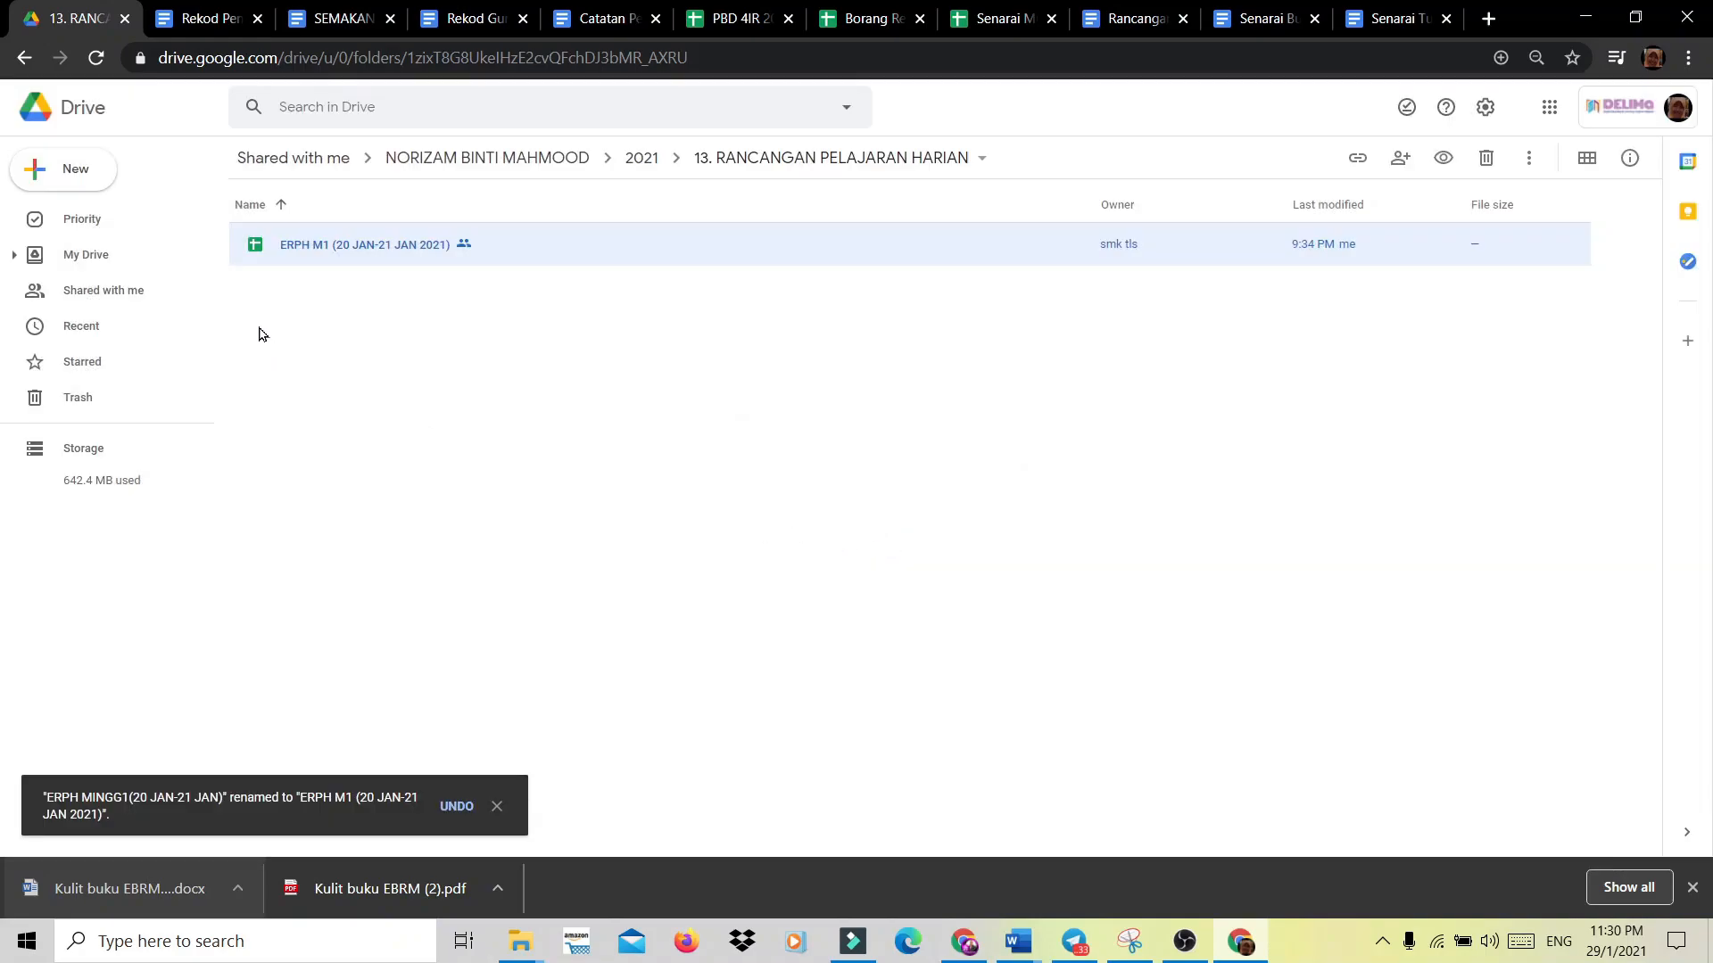
# Create a new folder named "ERPH BULAN JAN" inside 13. RANCANGAN PELAJARAN HARIAN.
pyautogui.rightClick(525, 316)
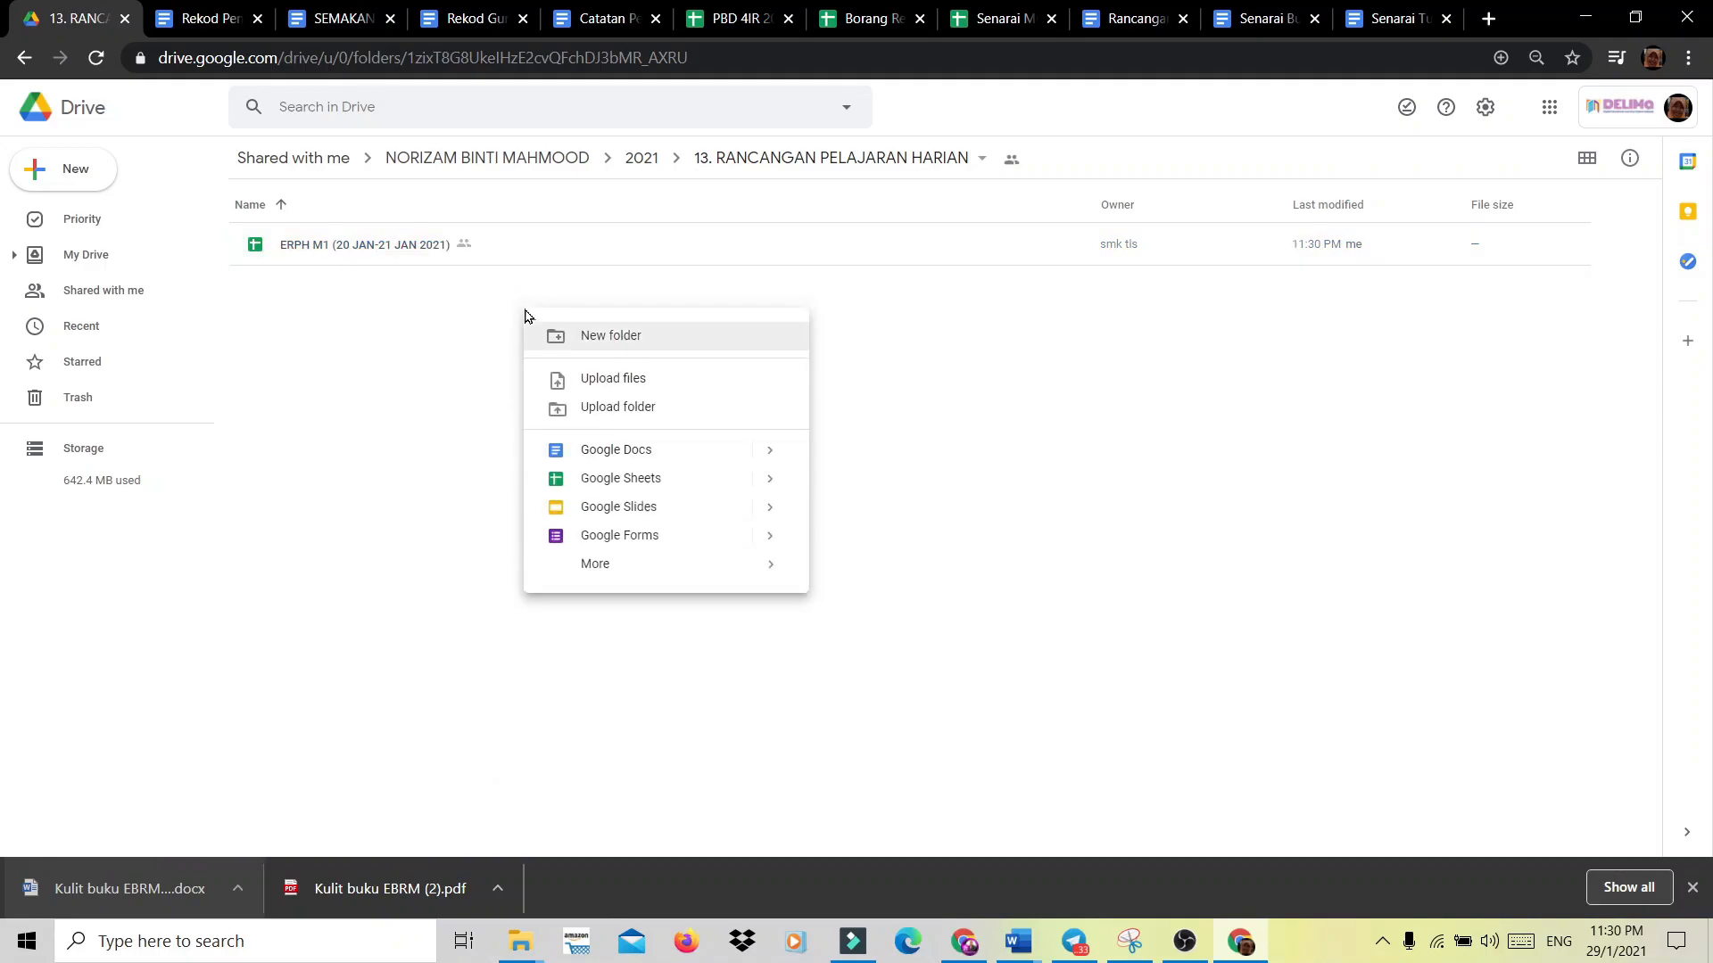
pyautogui.click(594, 343)
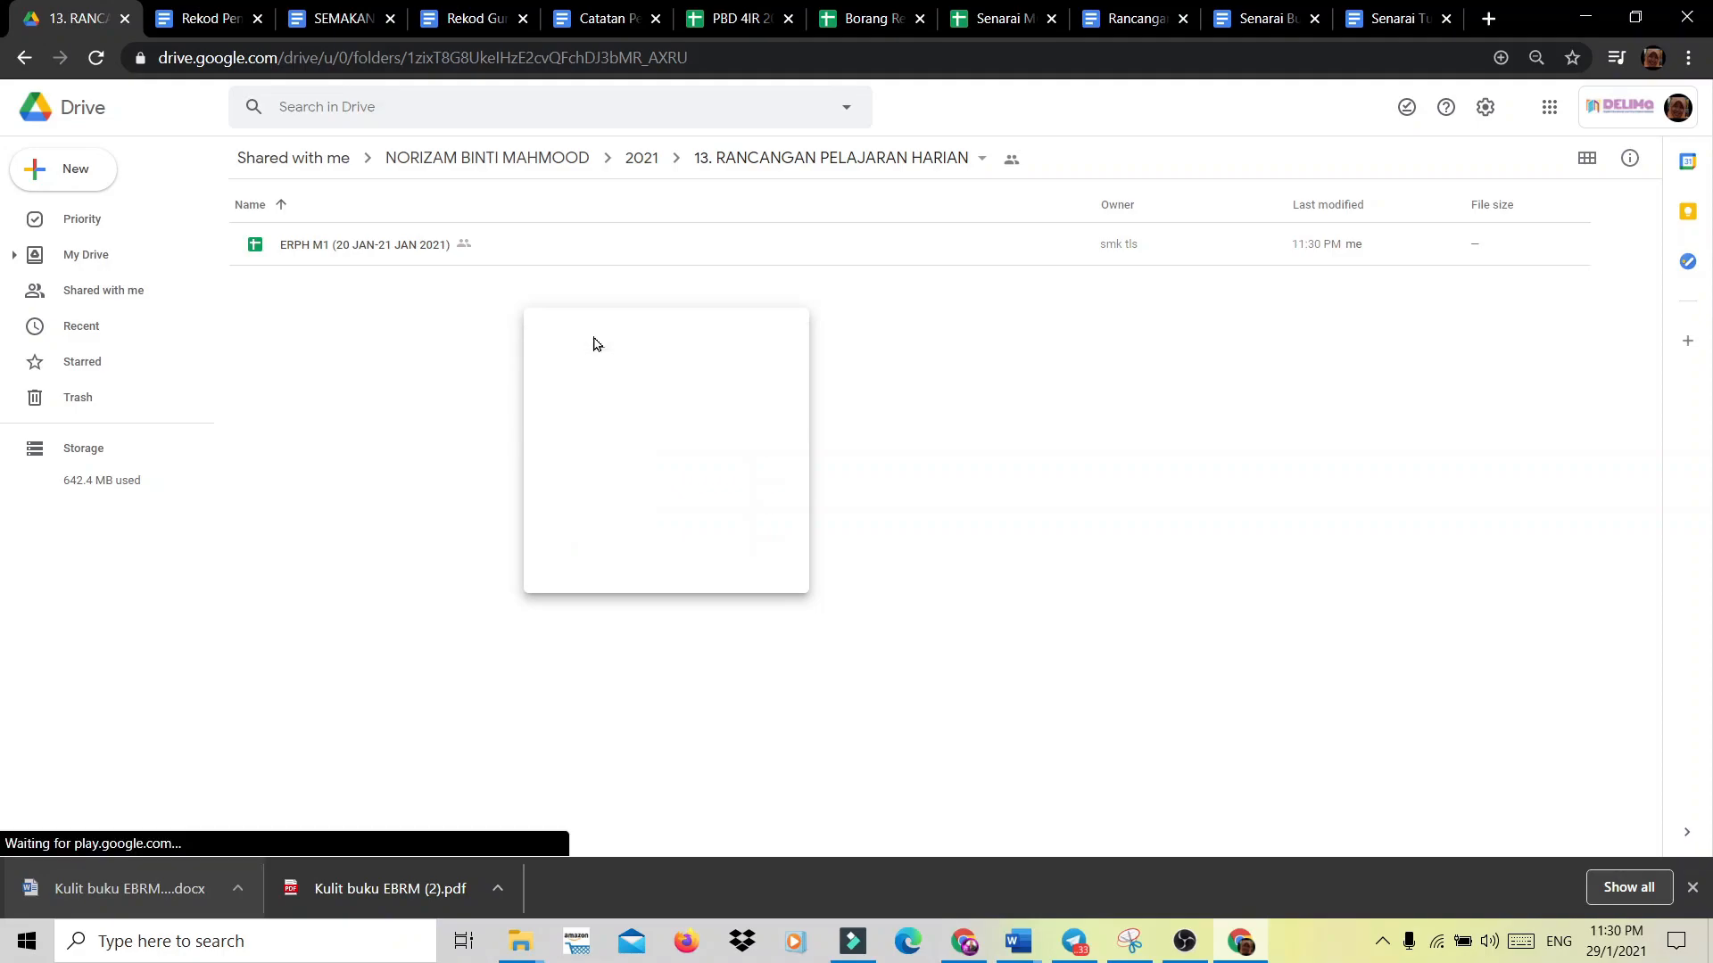
pyautogui.click(760, 465)
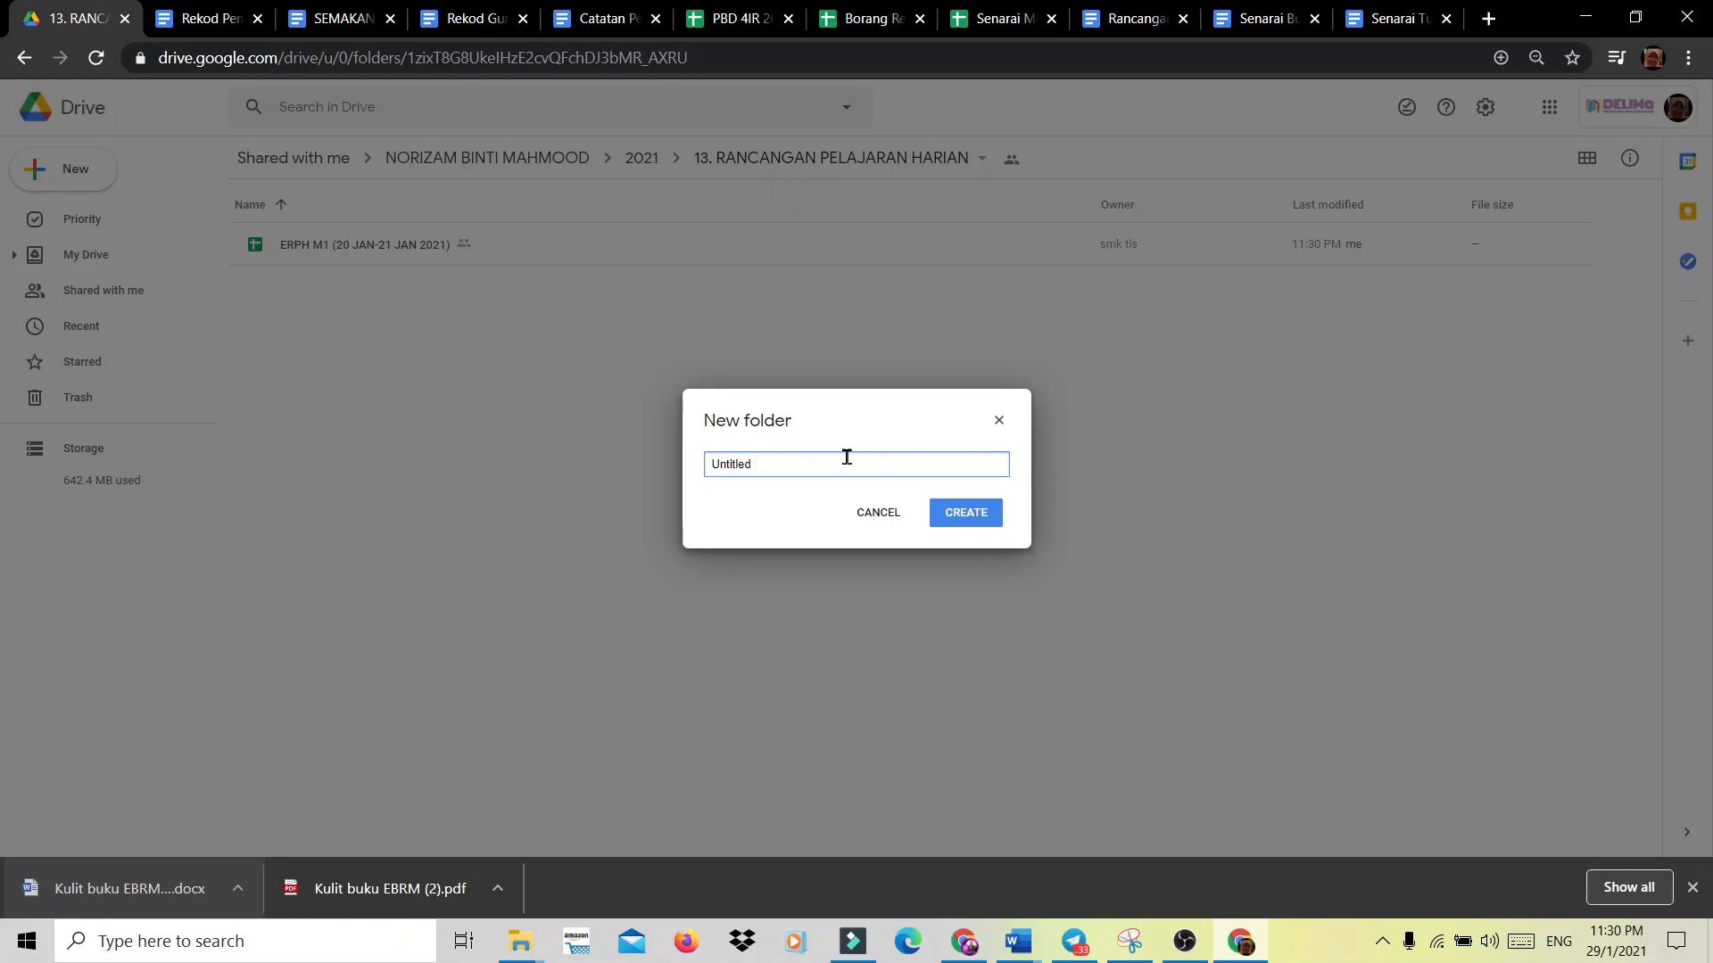
pyautogui.press('BackSpace')
pyautogui.press('BackSpace')
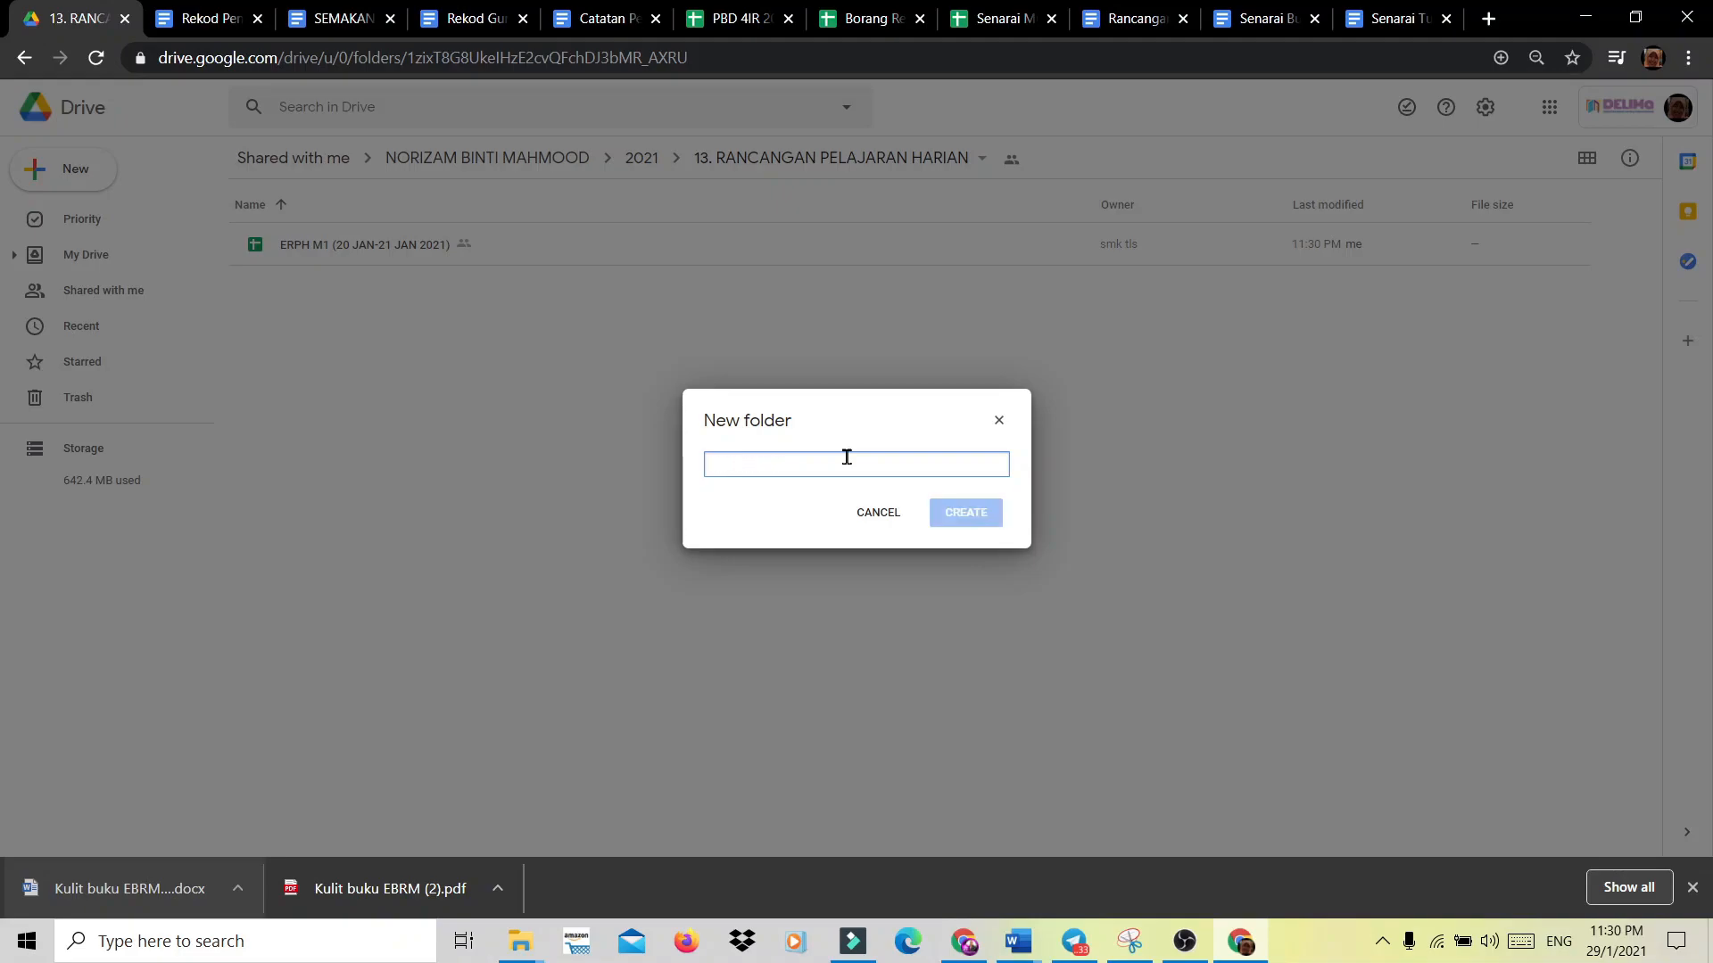
pyautogui.write('bula')
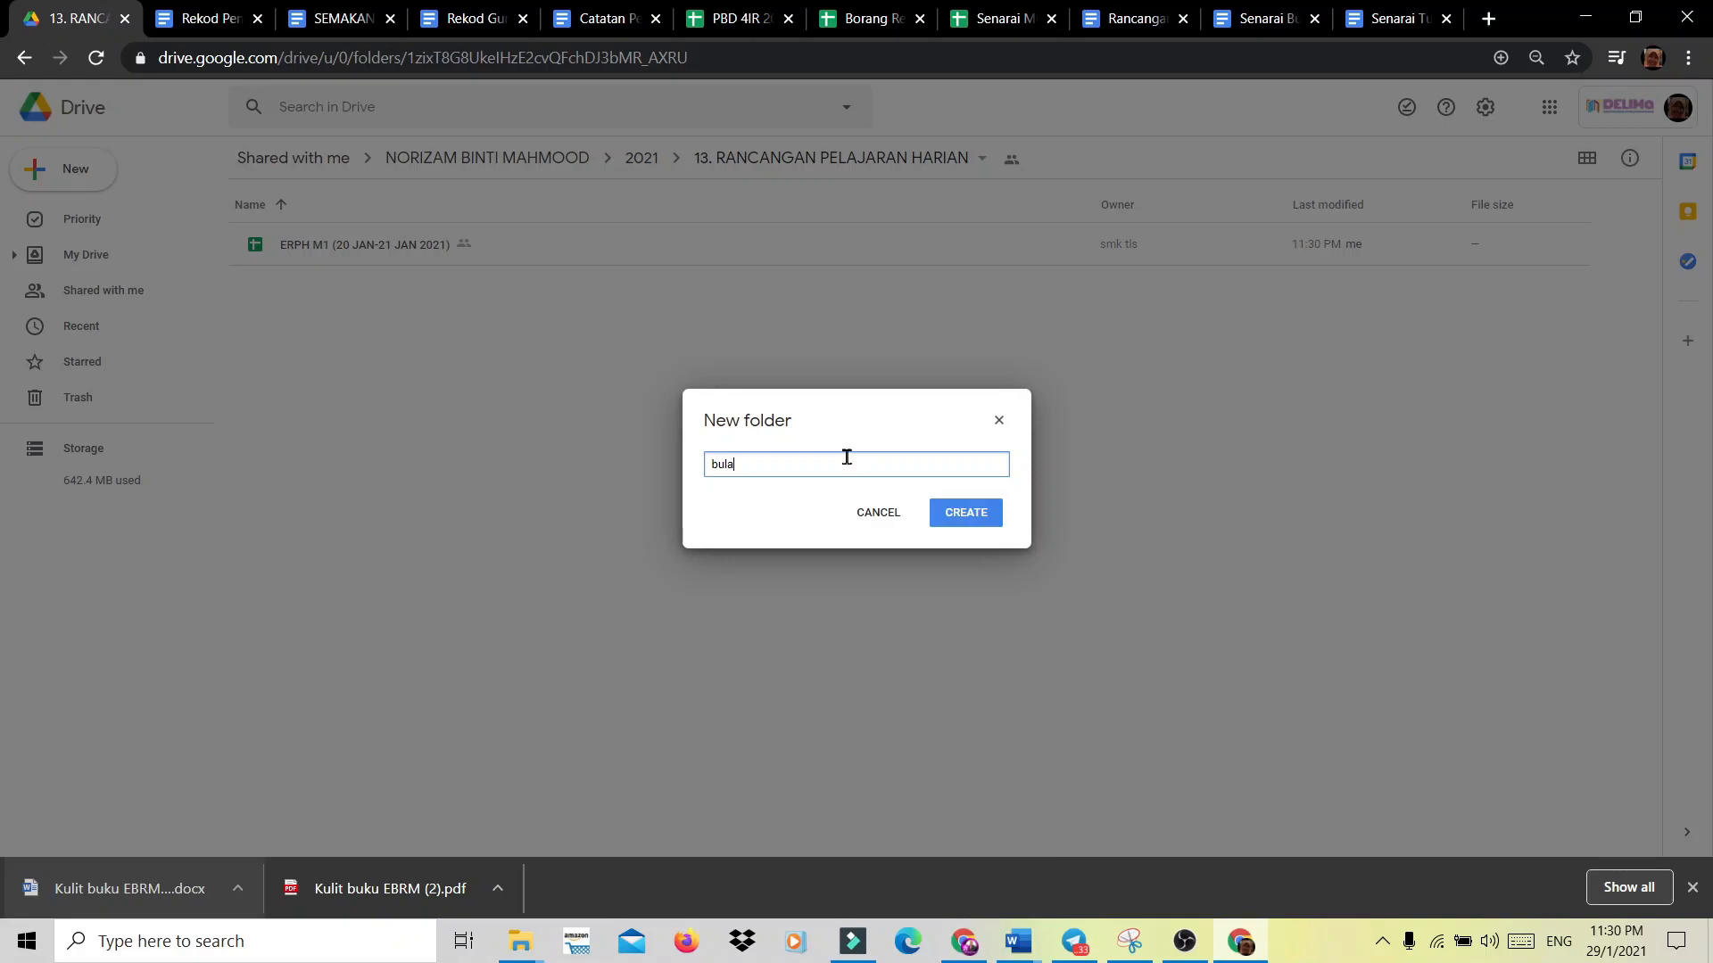
pyautogui.press('BackSpace')
pyautogui.press('BackSpace')
pyautogui.press('BackSpace')
pyautogui.press('BackSpace')
pyautogui.press('capslock')
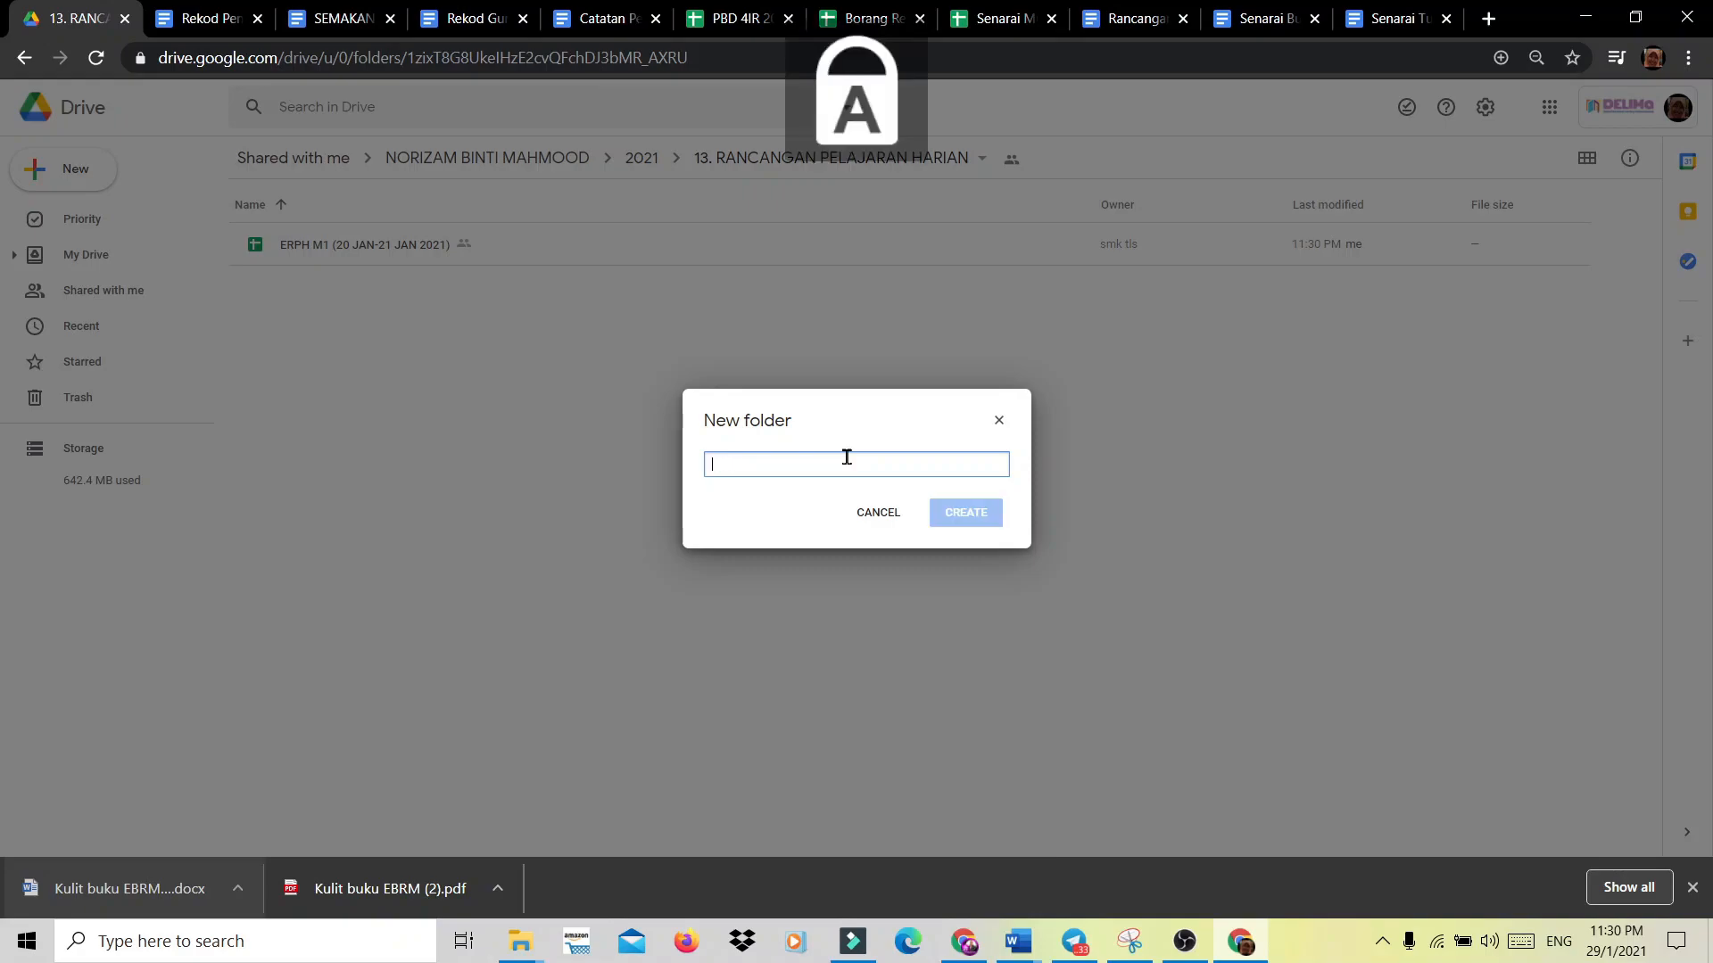
pyautogui.write('ERPH BULAN JAN')
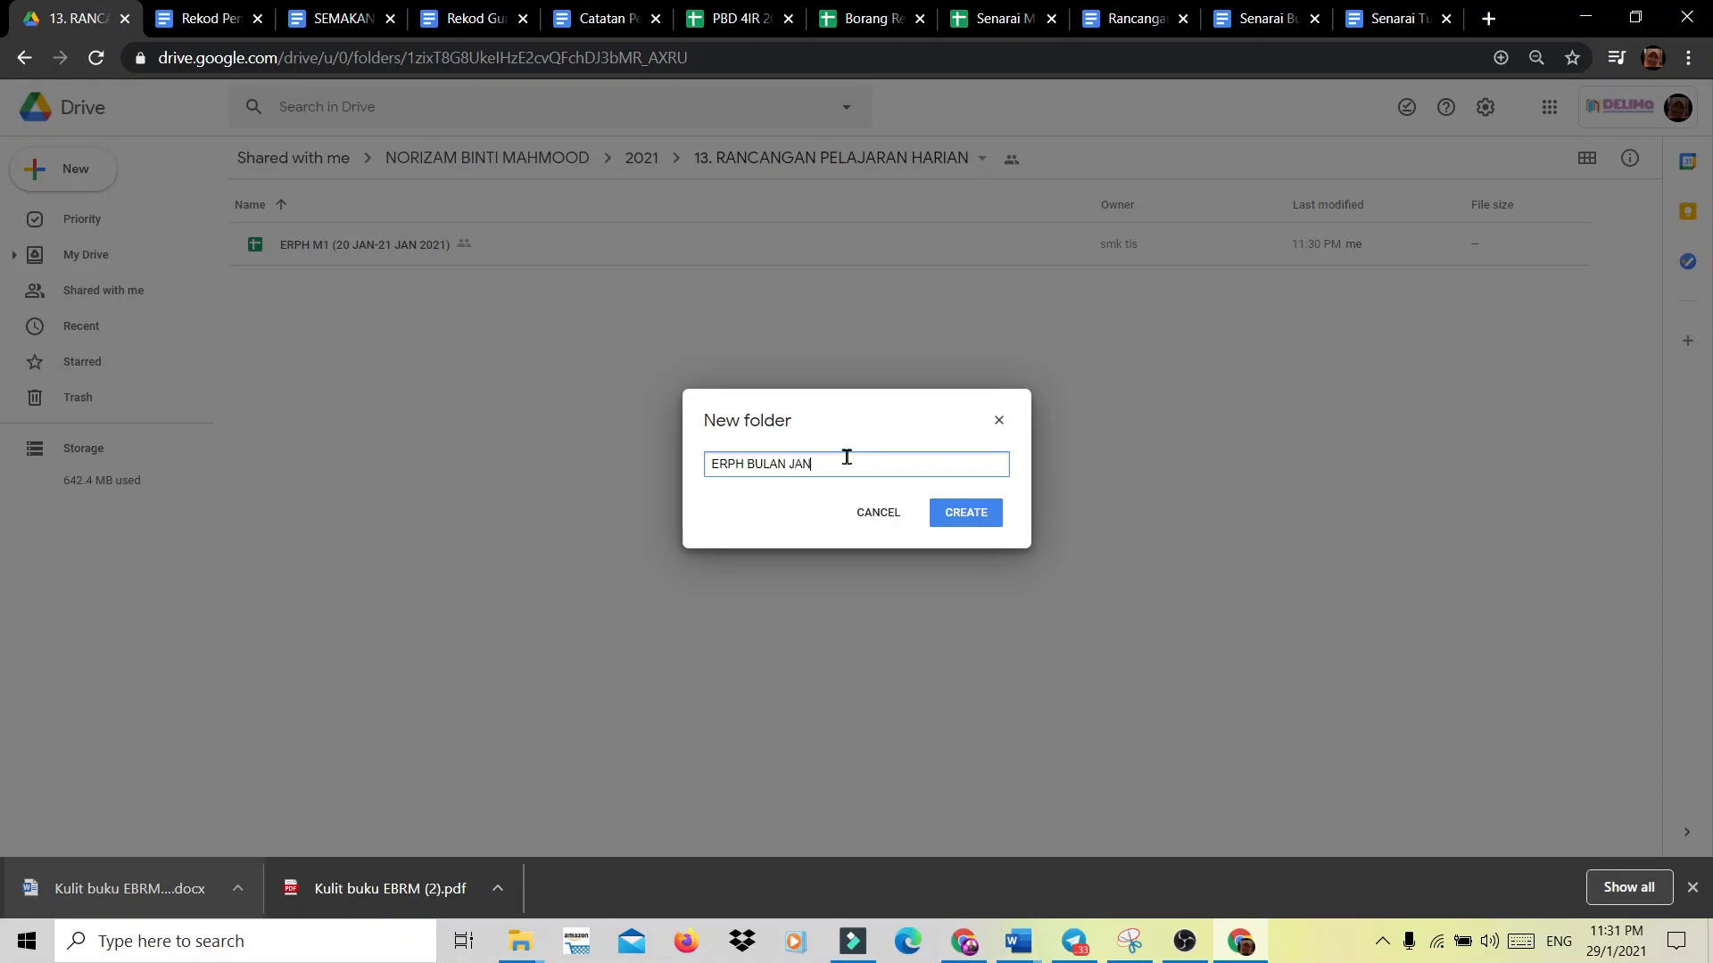
pyautogui.click(964, 515)
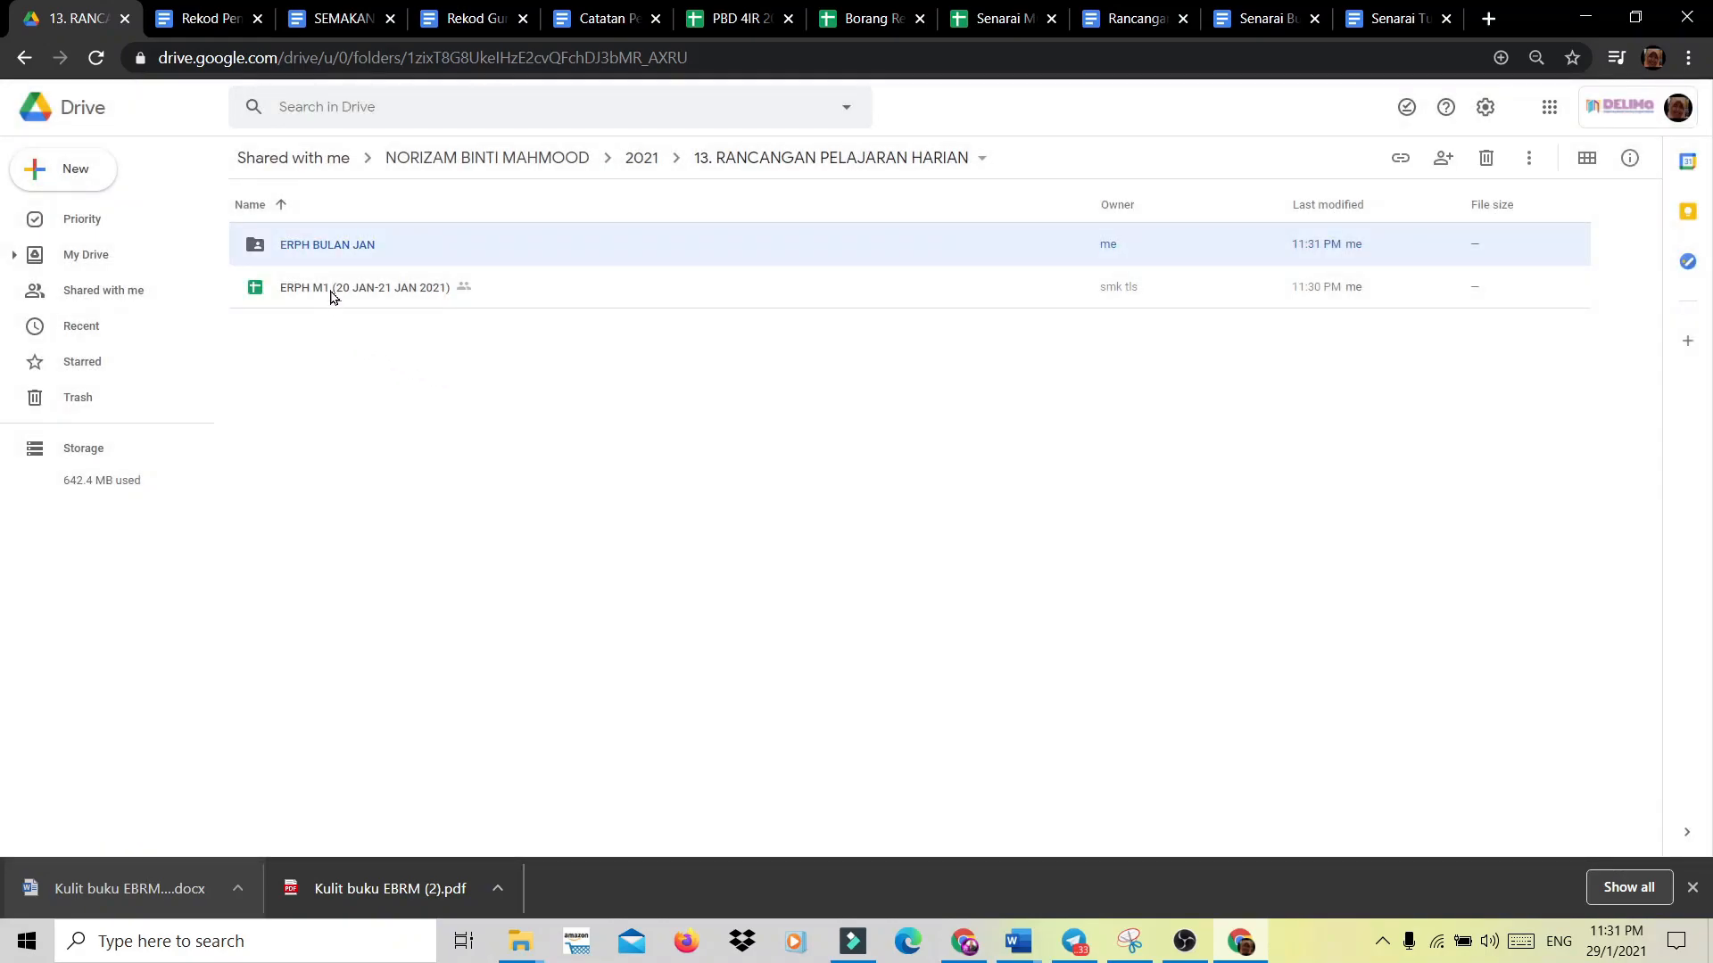
# Move the ERPH M1 spreadsheet into the ERPH BULAN JAN folder, accepting the access change, and open it from there.
pyautogui.moveTo(334, 292); pyautogui.dragTo(341, 260)
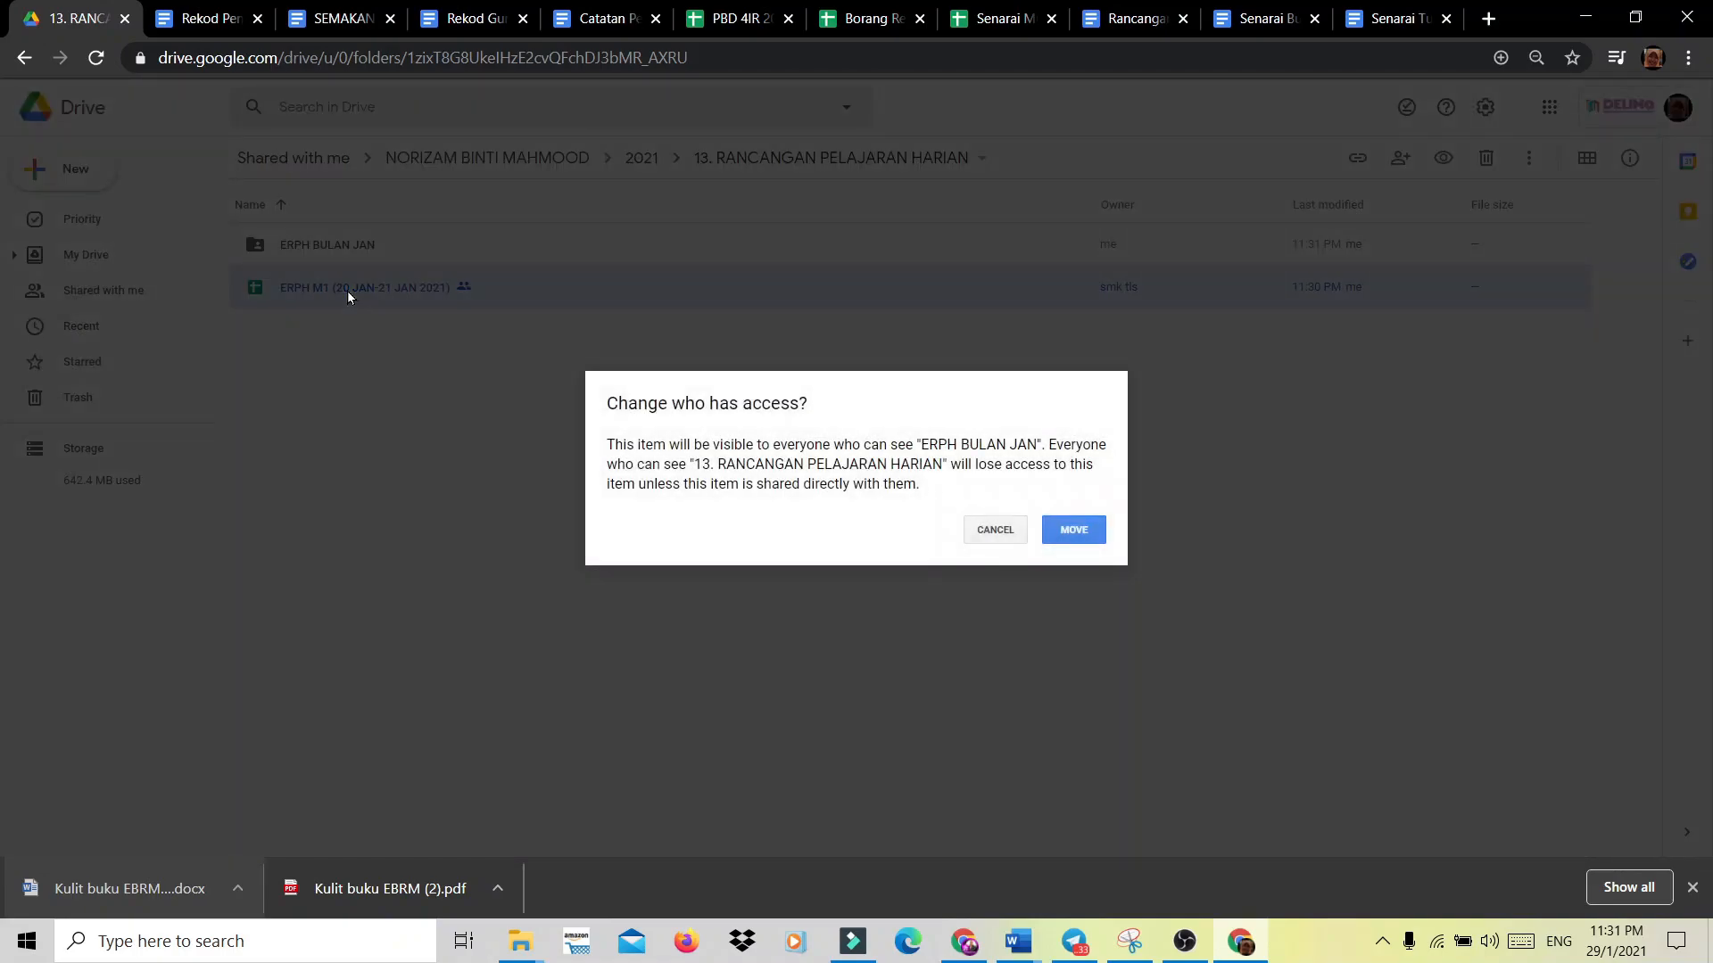
pyautogui.click(1082, 532)
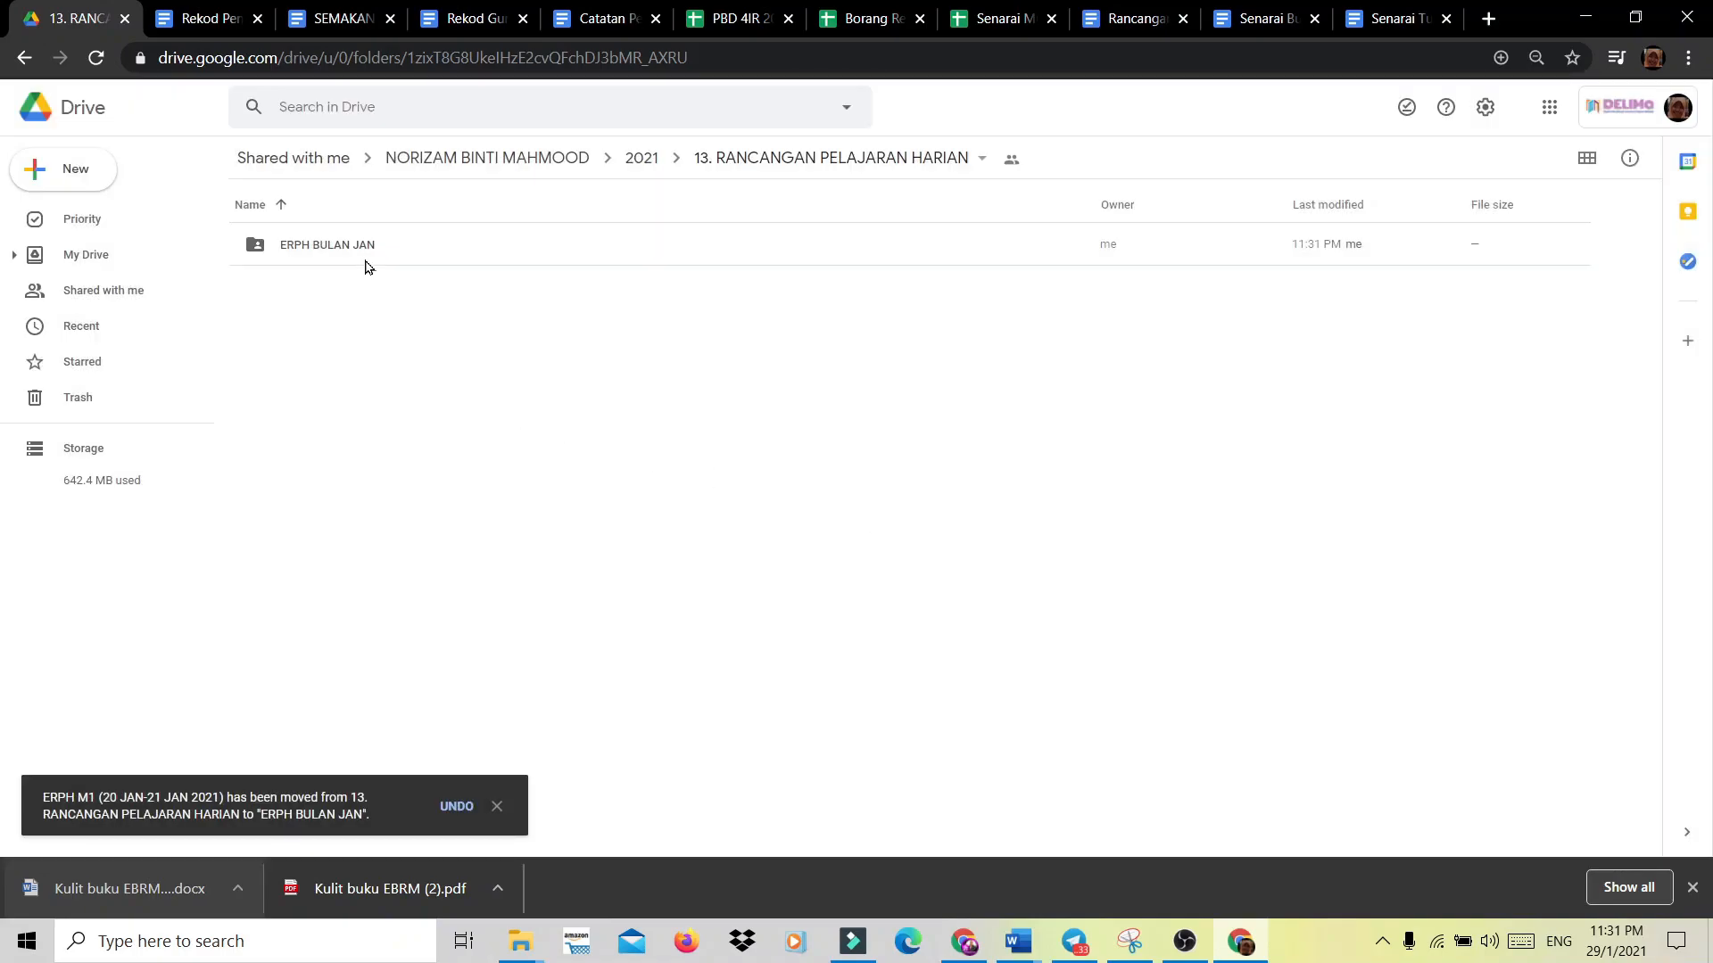
pyautogui.doubleClick(314, 246)
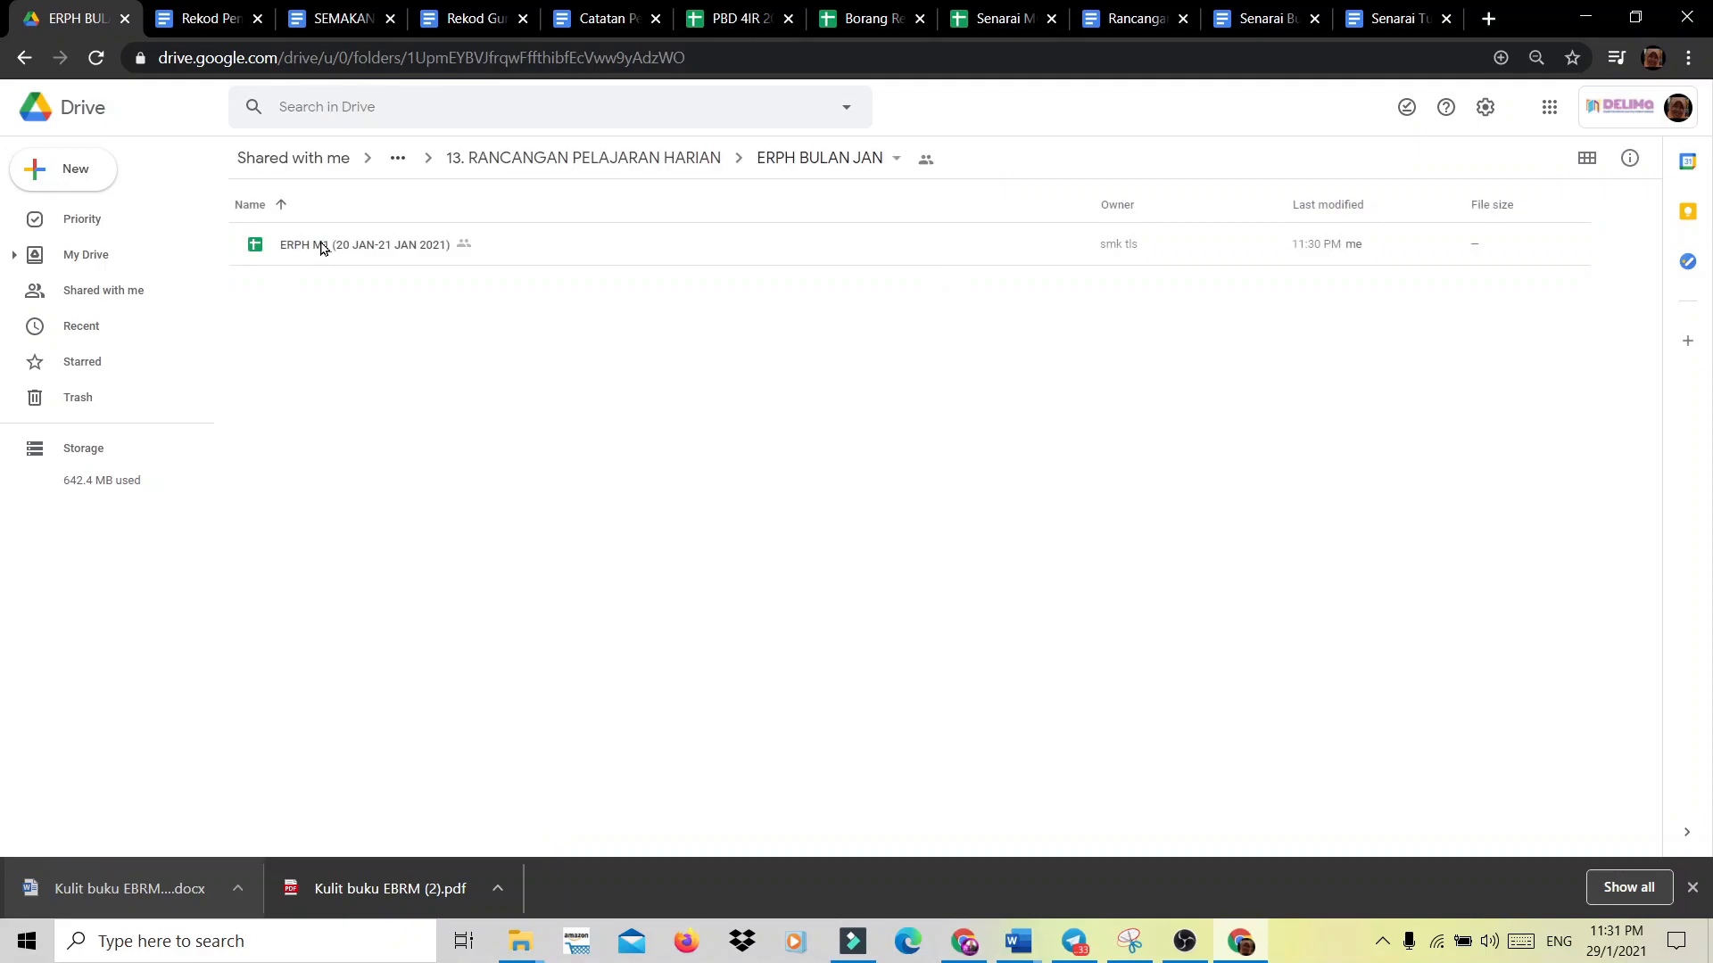
pyautogui.doubleClick(323, 246)
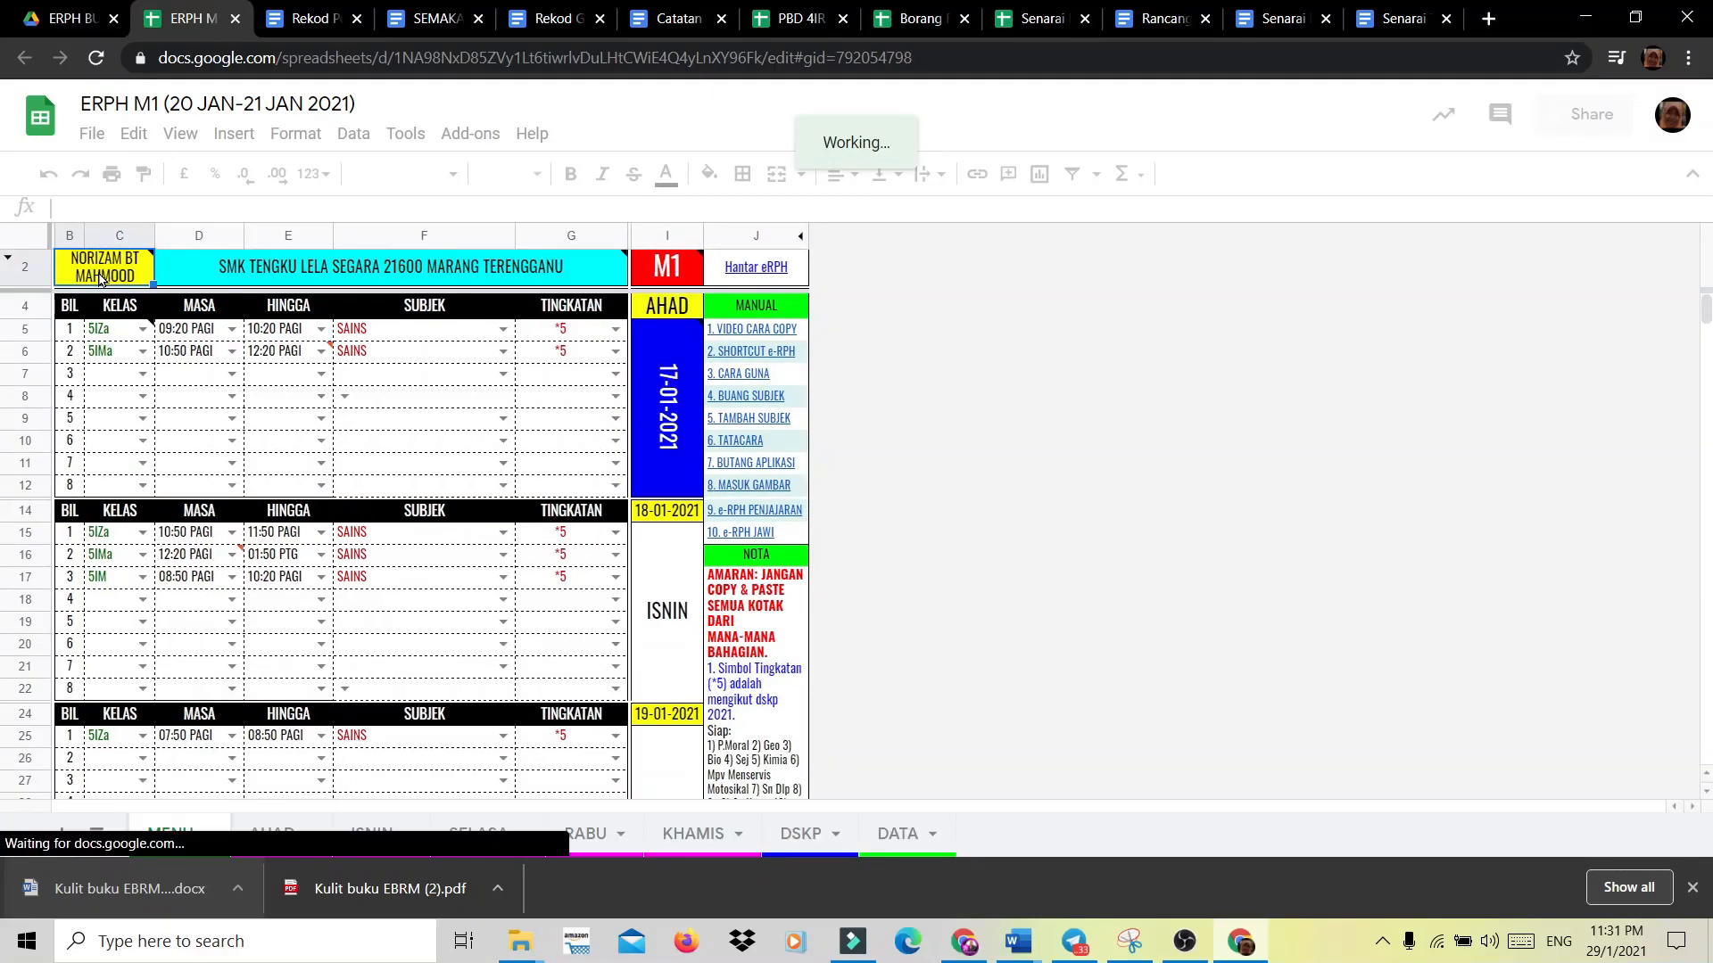
# Examine the teacher name, date and class cells on the MENU sheet and the class, time and subject lists on the DATA sheet.
pyautogui.rightClick(100, 279)
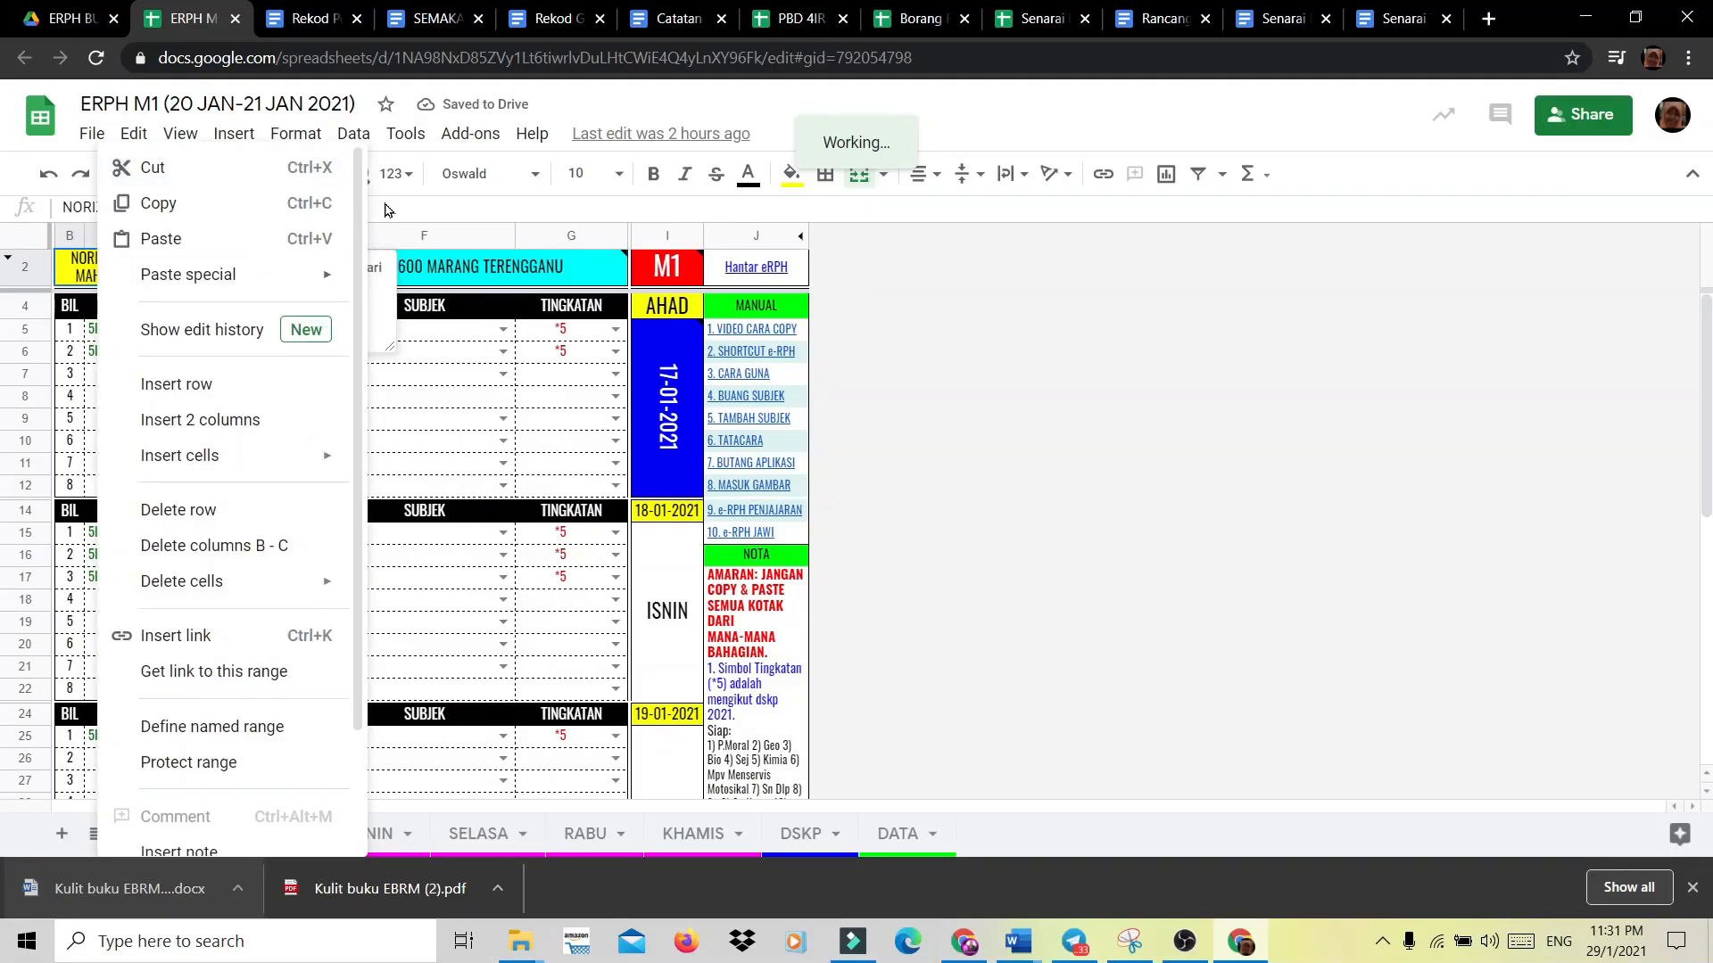
pyautogui.press('Escape')
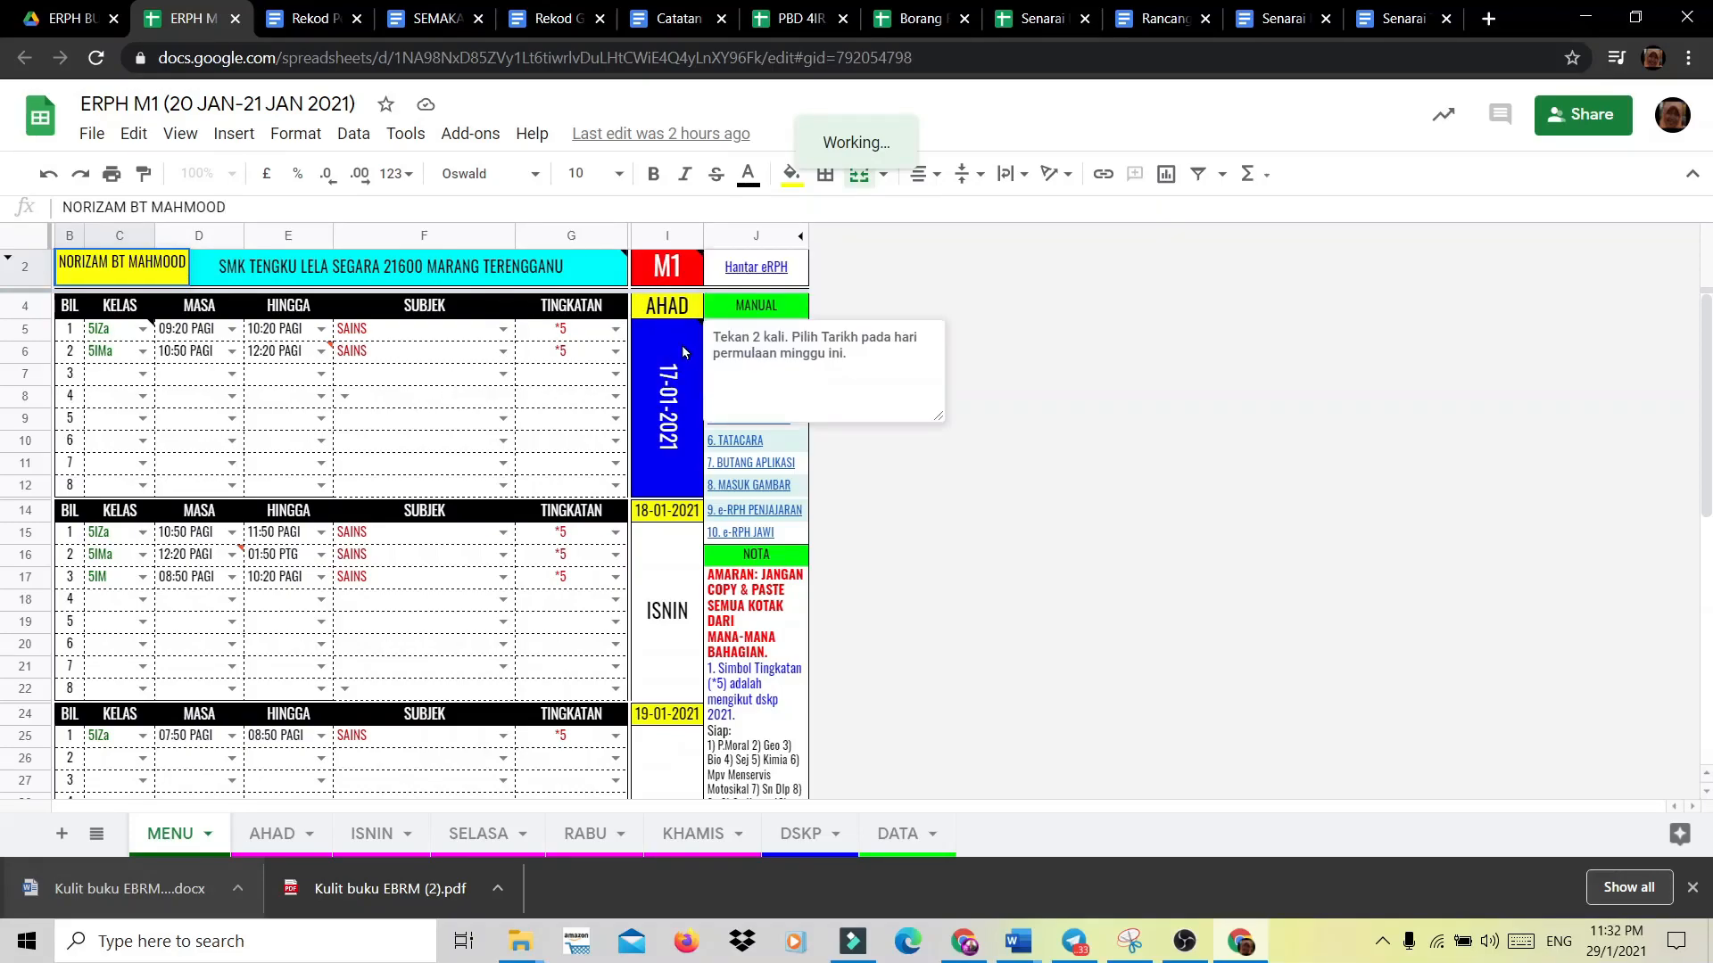
pyautogui.click(118, 376)
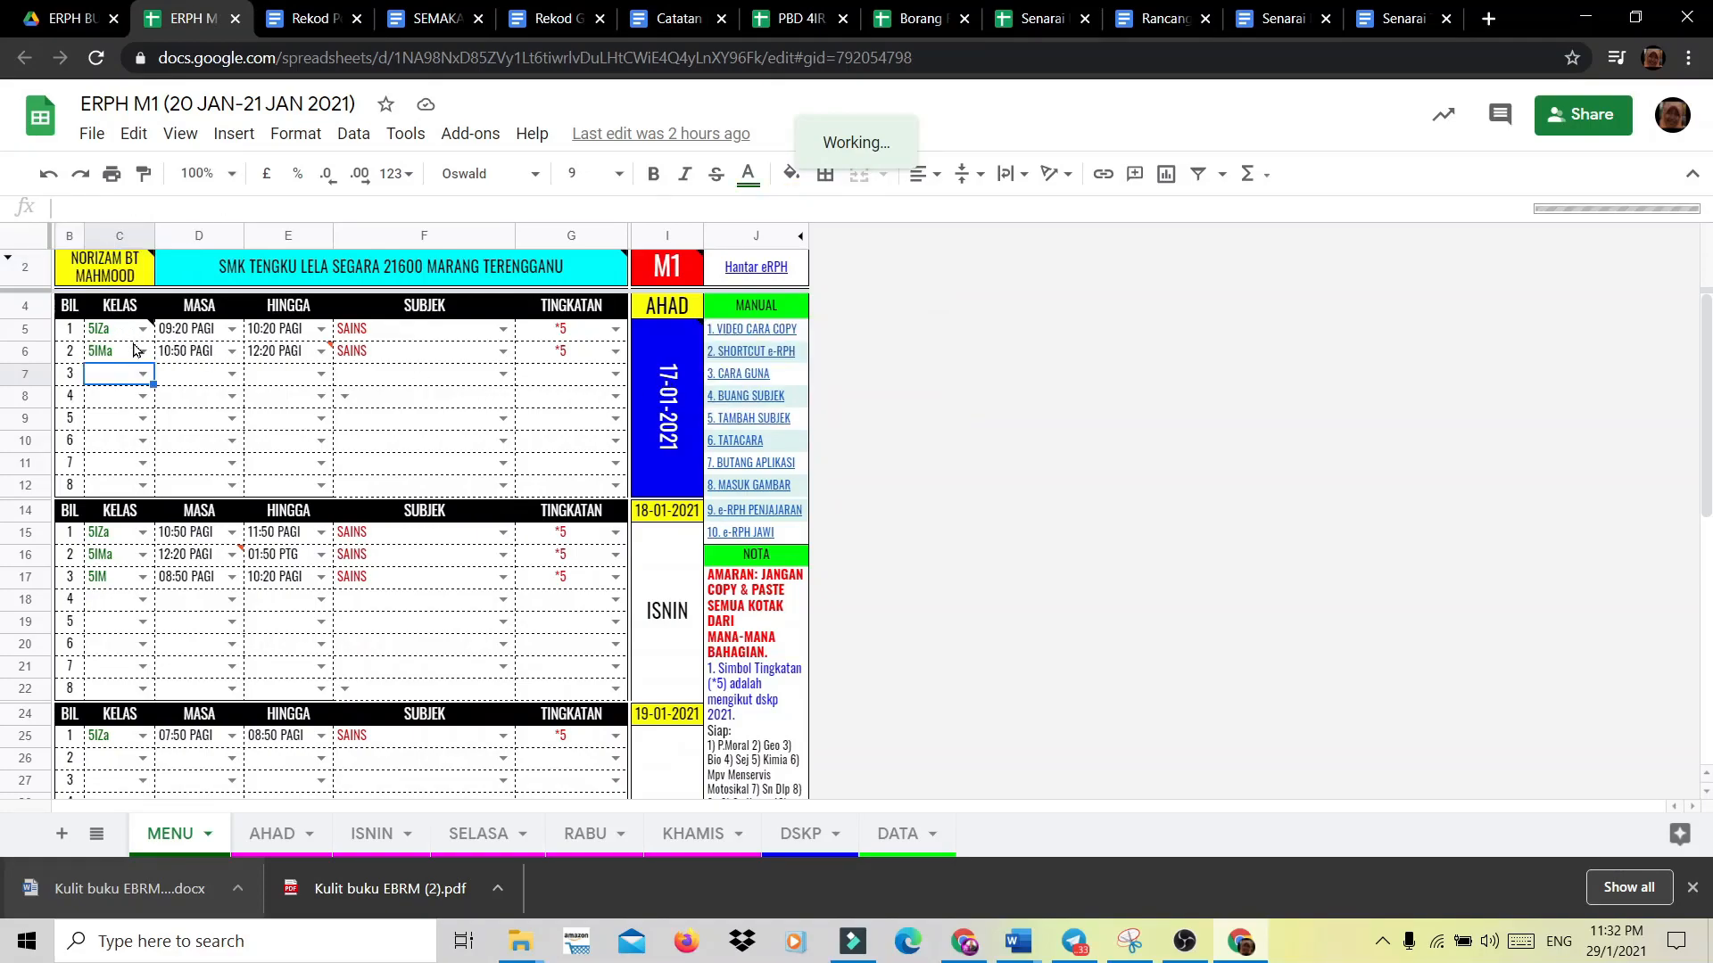
pyautogui.click(888, 836)
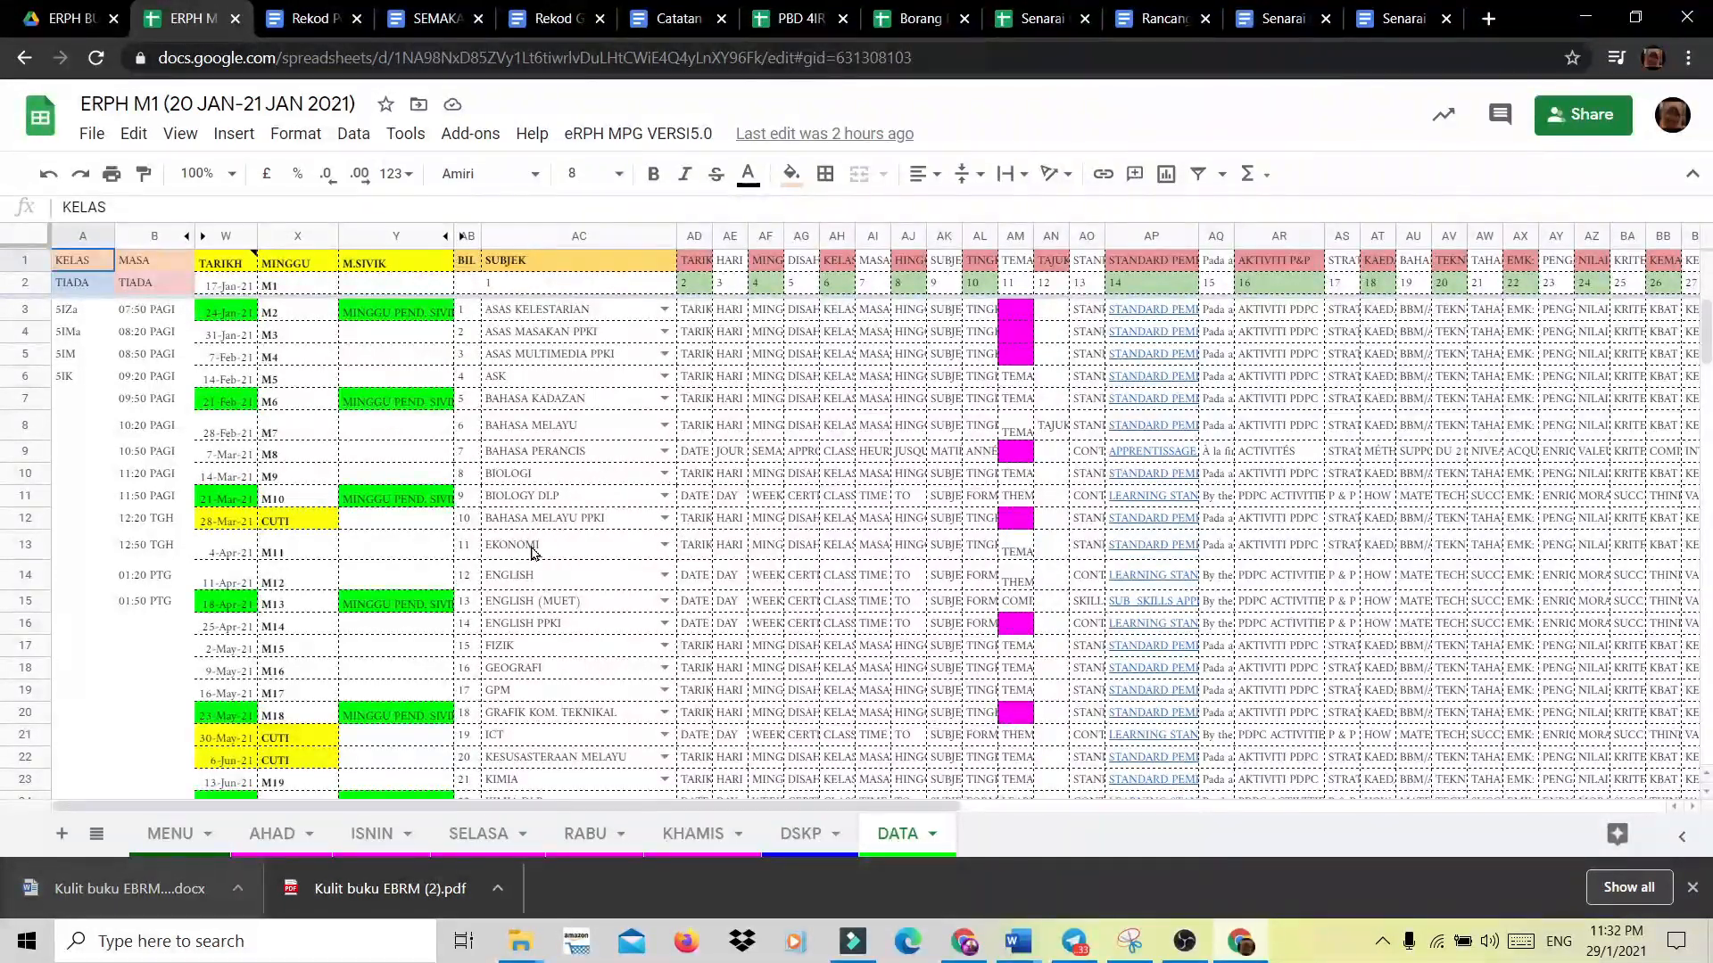
pyautogui.click(165, 838)
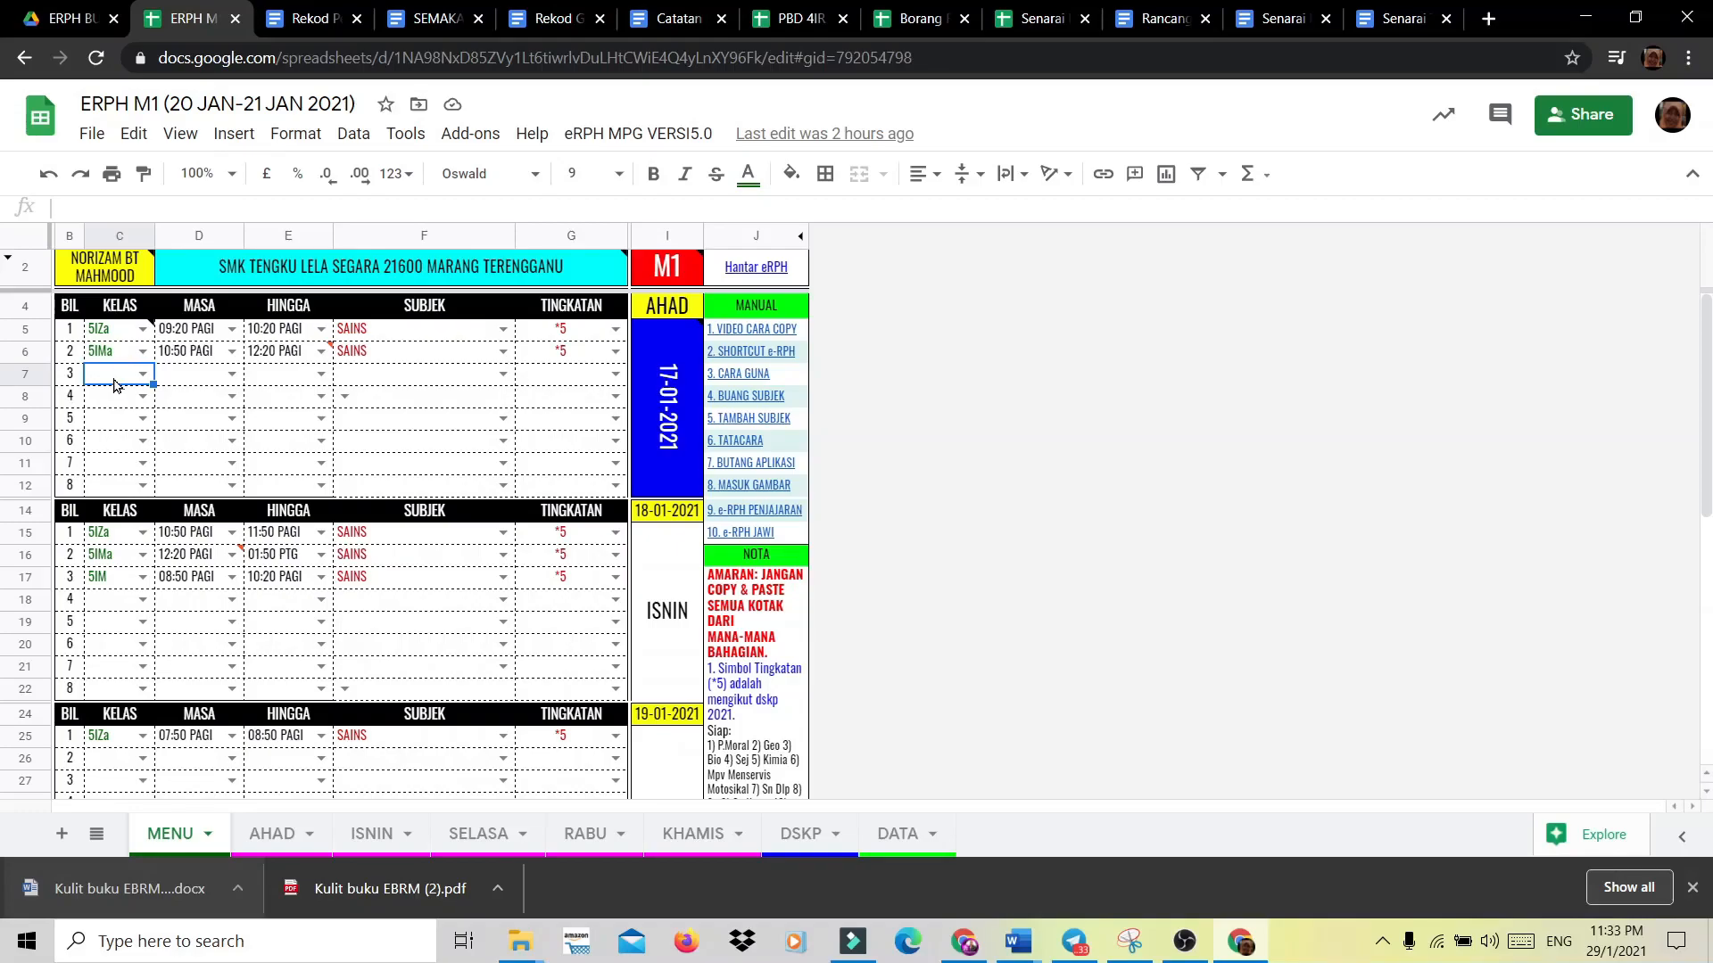
# Clear the AHAD lesson entries on the MENU sheet and set the first lesson's class to 5IZa.
pyautogui.click(118, 331)
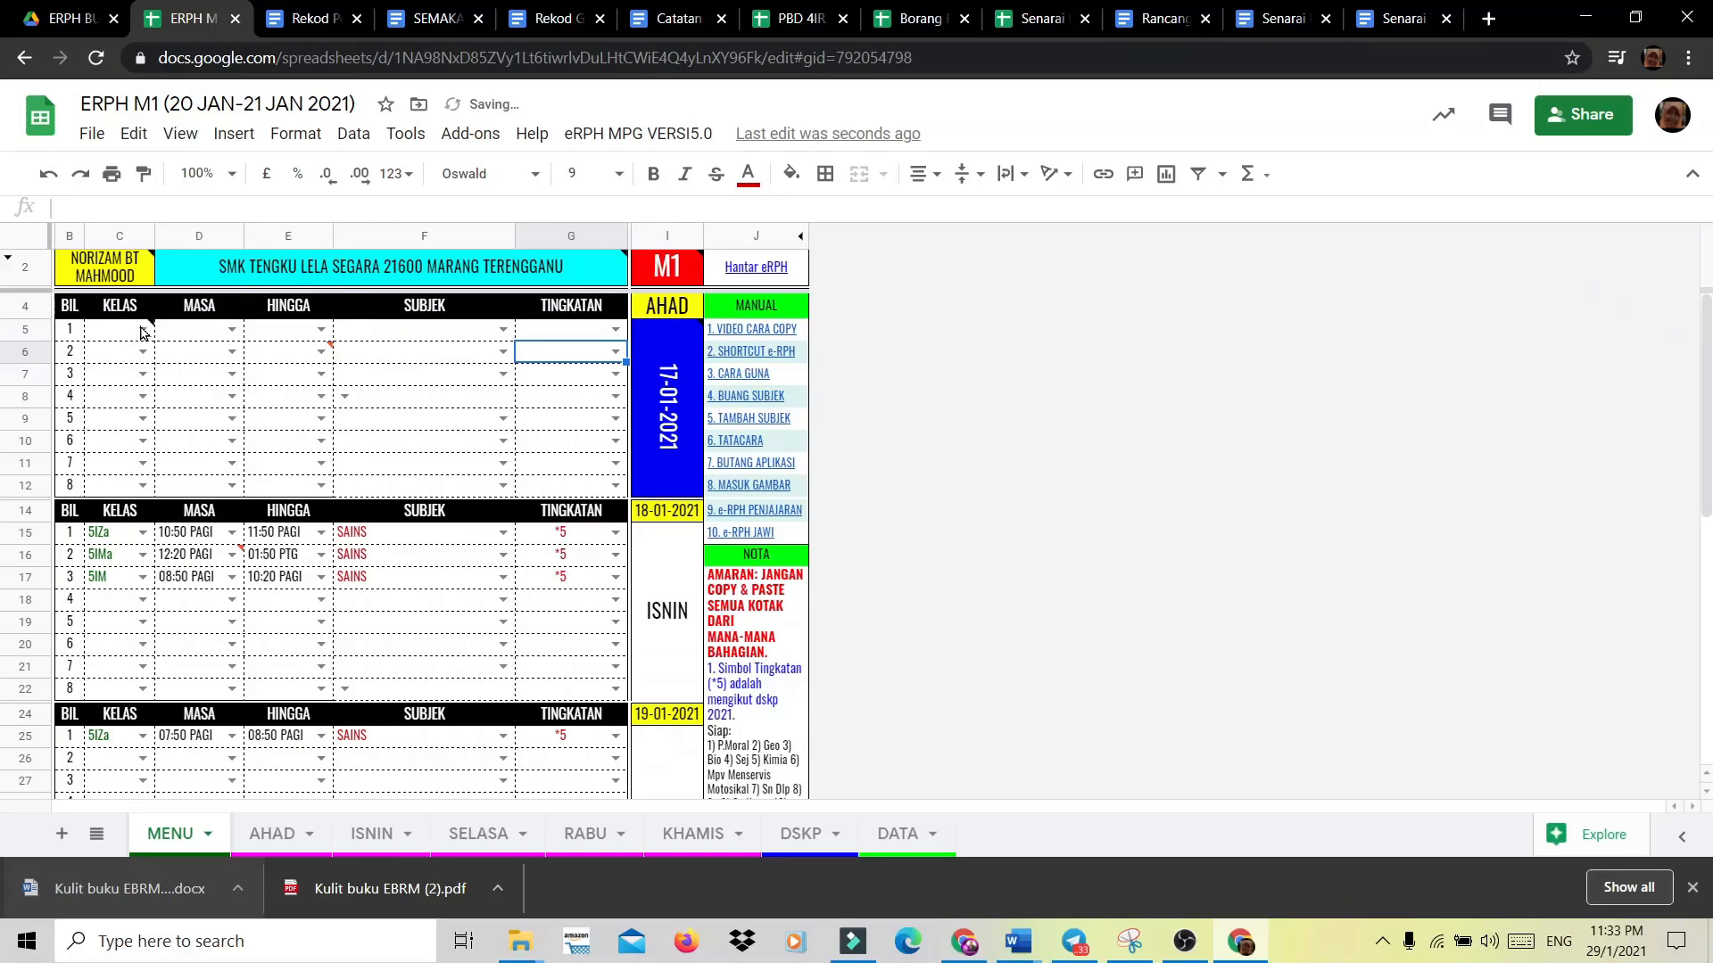
pyautogui.click(141, 328)
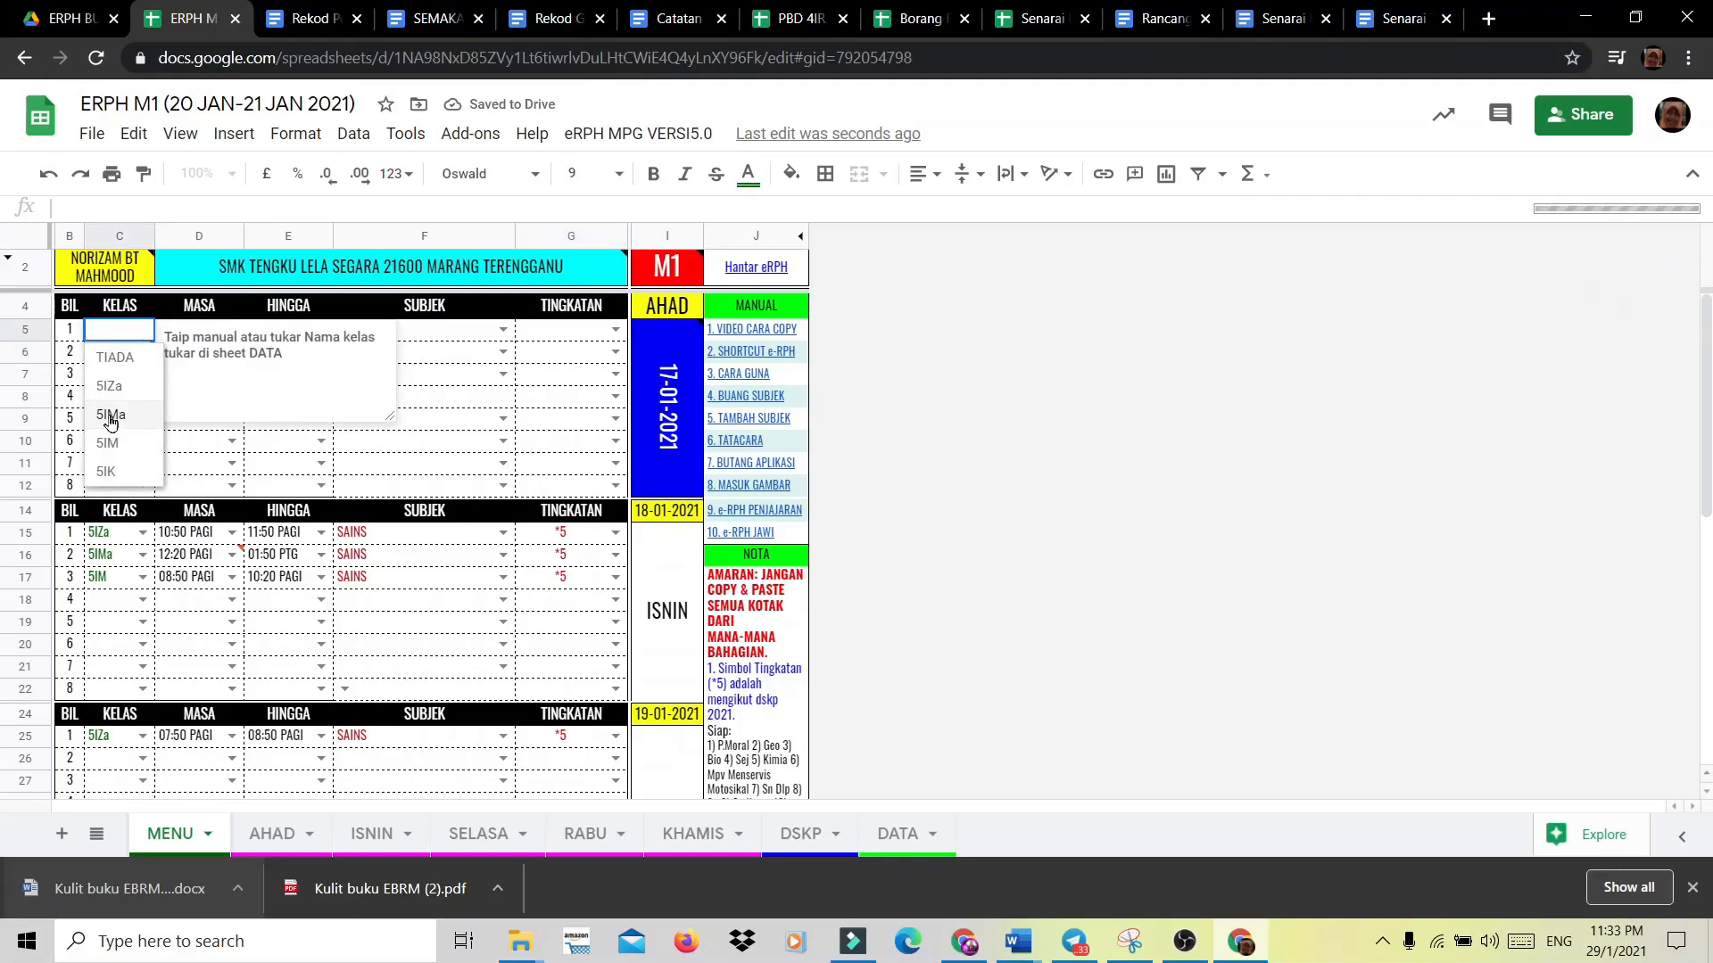
pyautogui.click(109, 385)
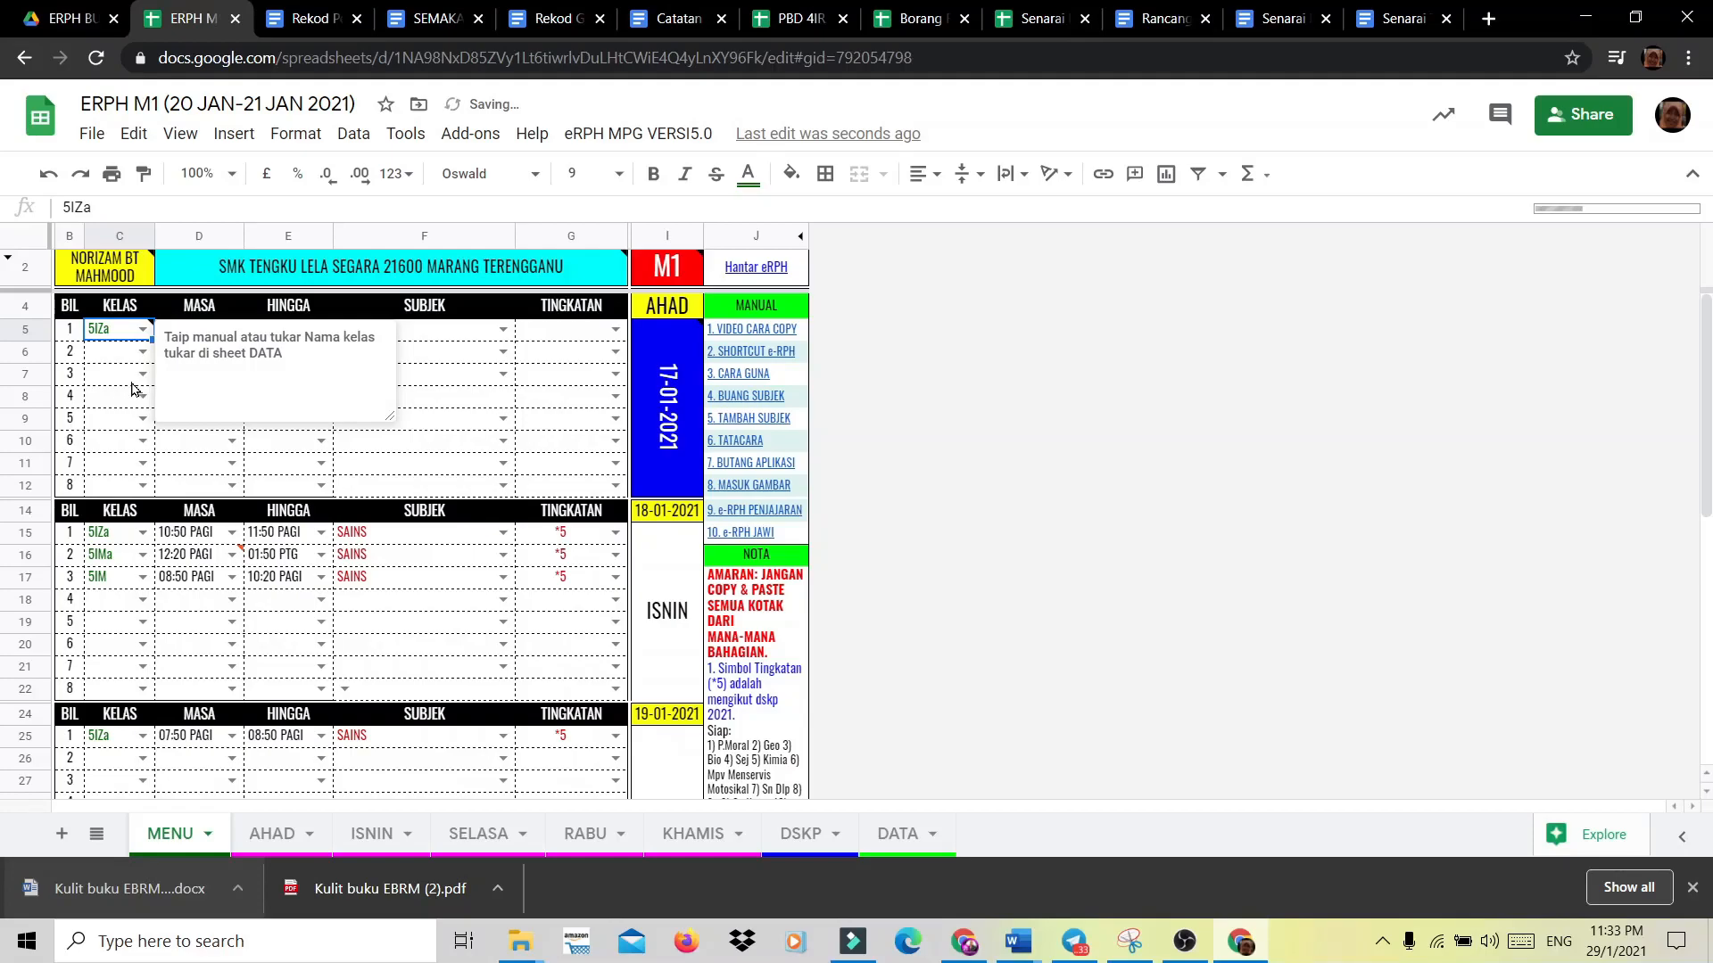
# Set the first AHAD lesson's time from 09:20 PAGI to 10:20 PAGI.
pyautogui.click(214, 444)
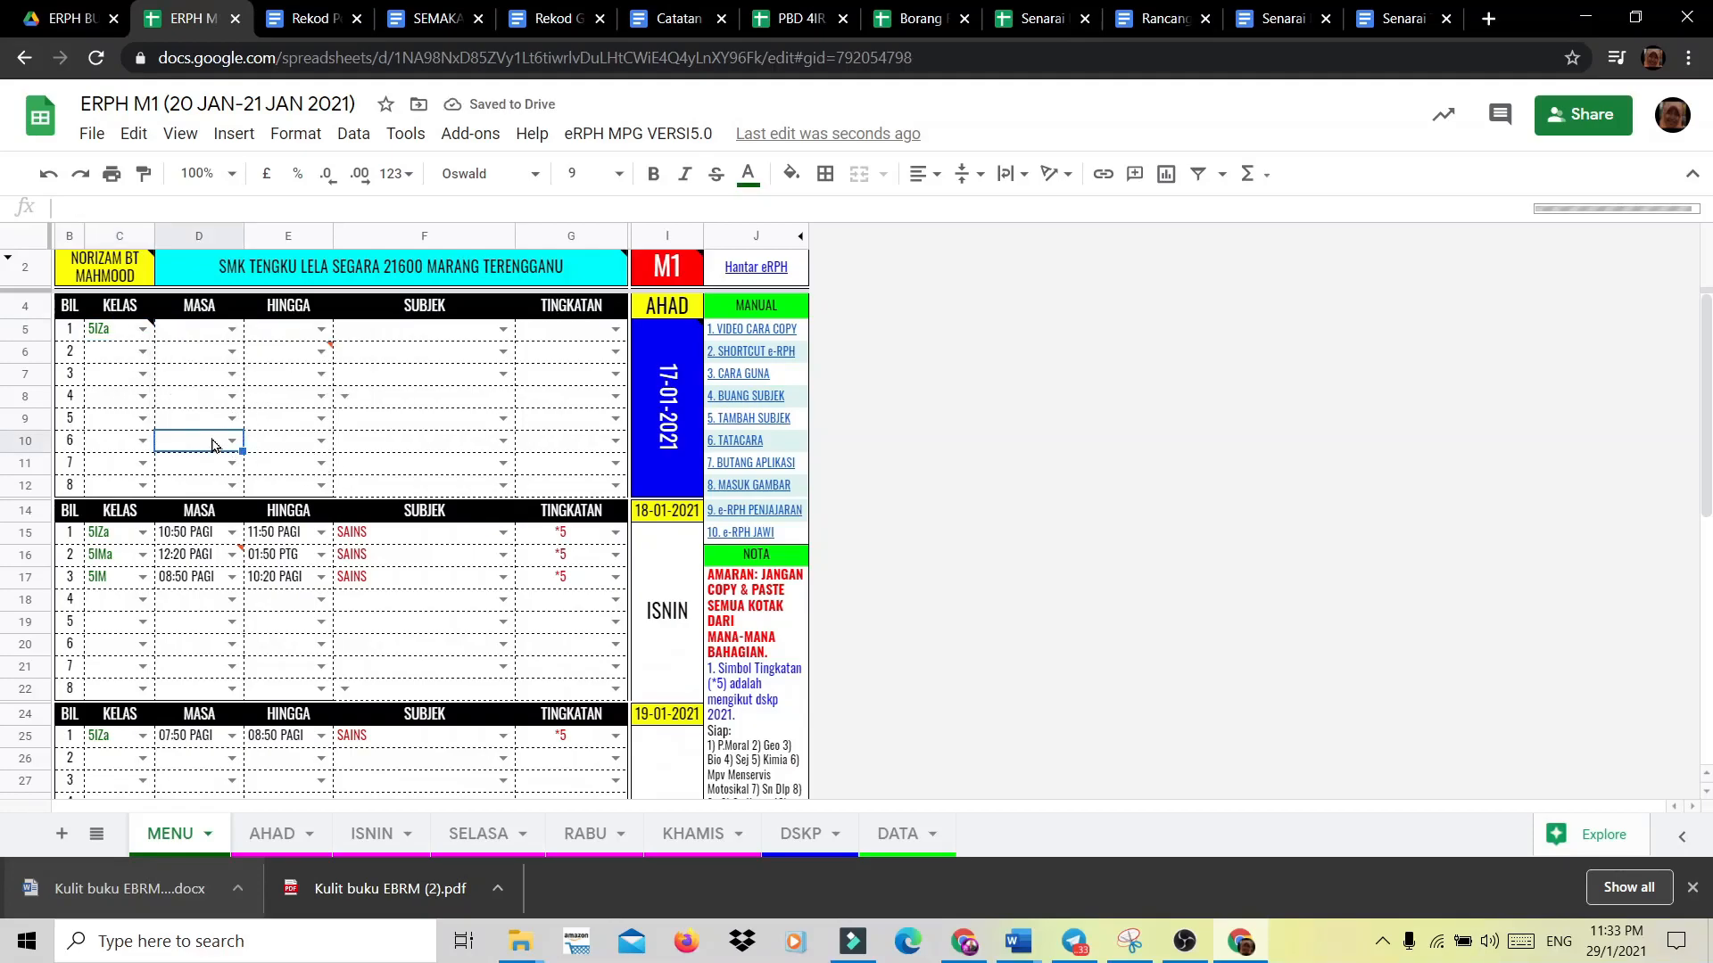
pyautogui.doubleClick(220, 337)
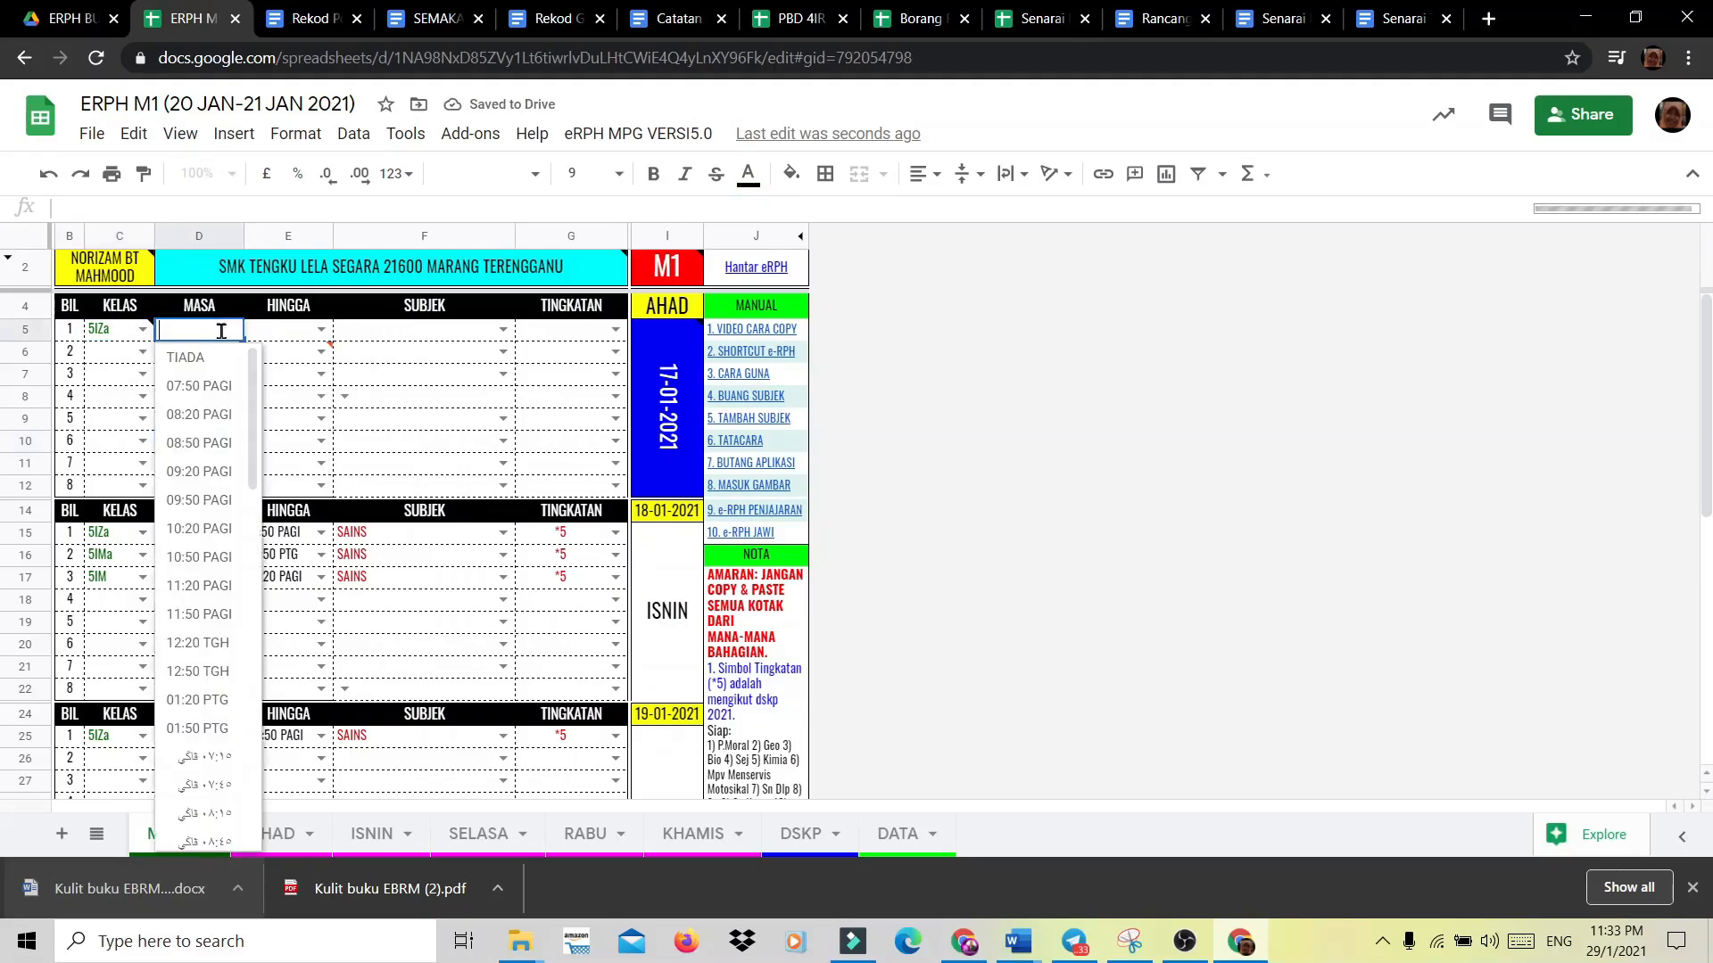
pyautogui.click(220, 469)
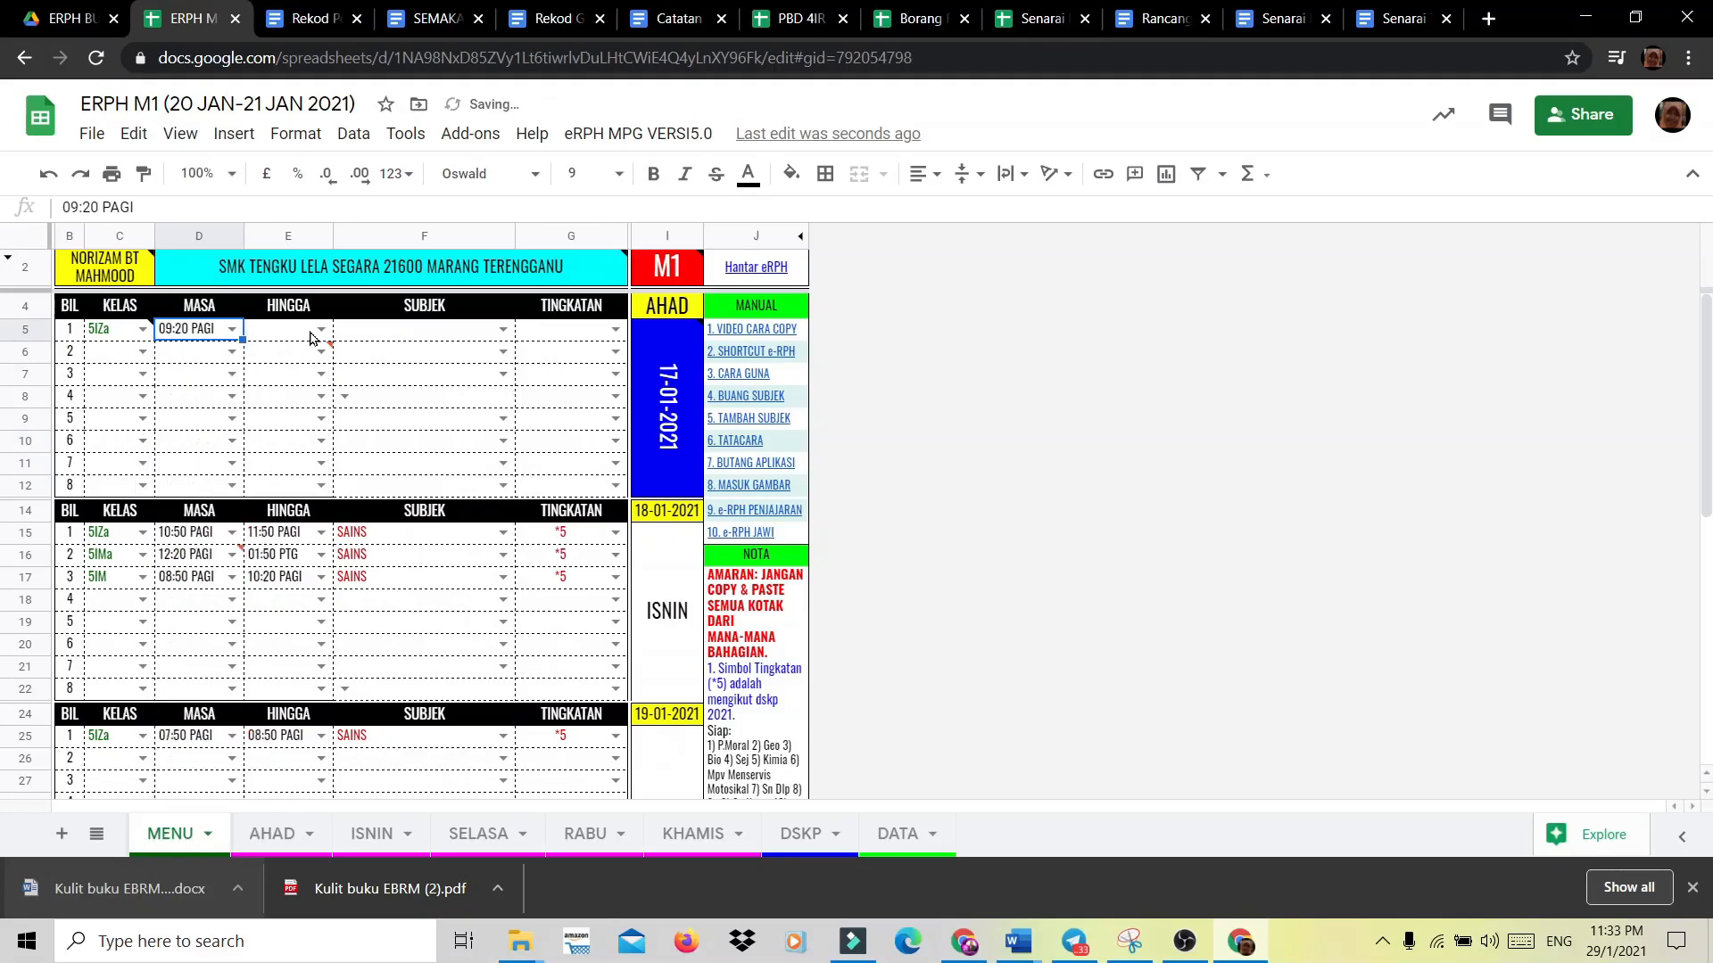
pyautogui.doubleClick(317, 334)
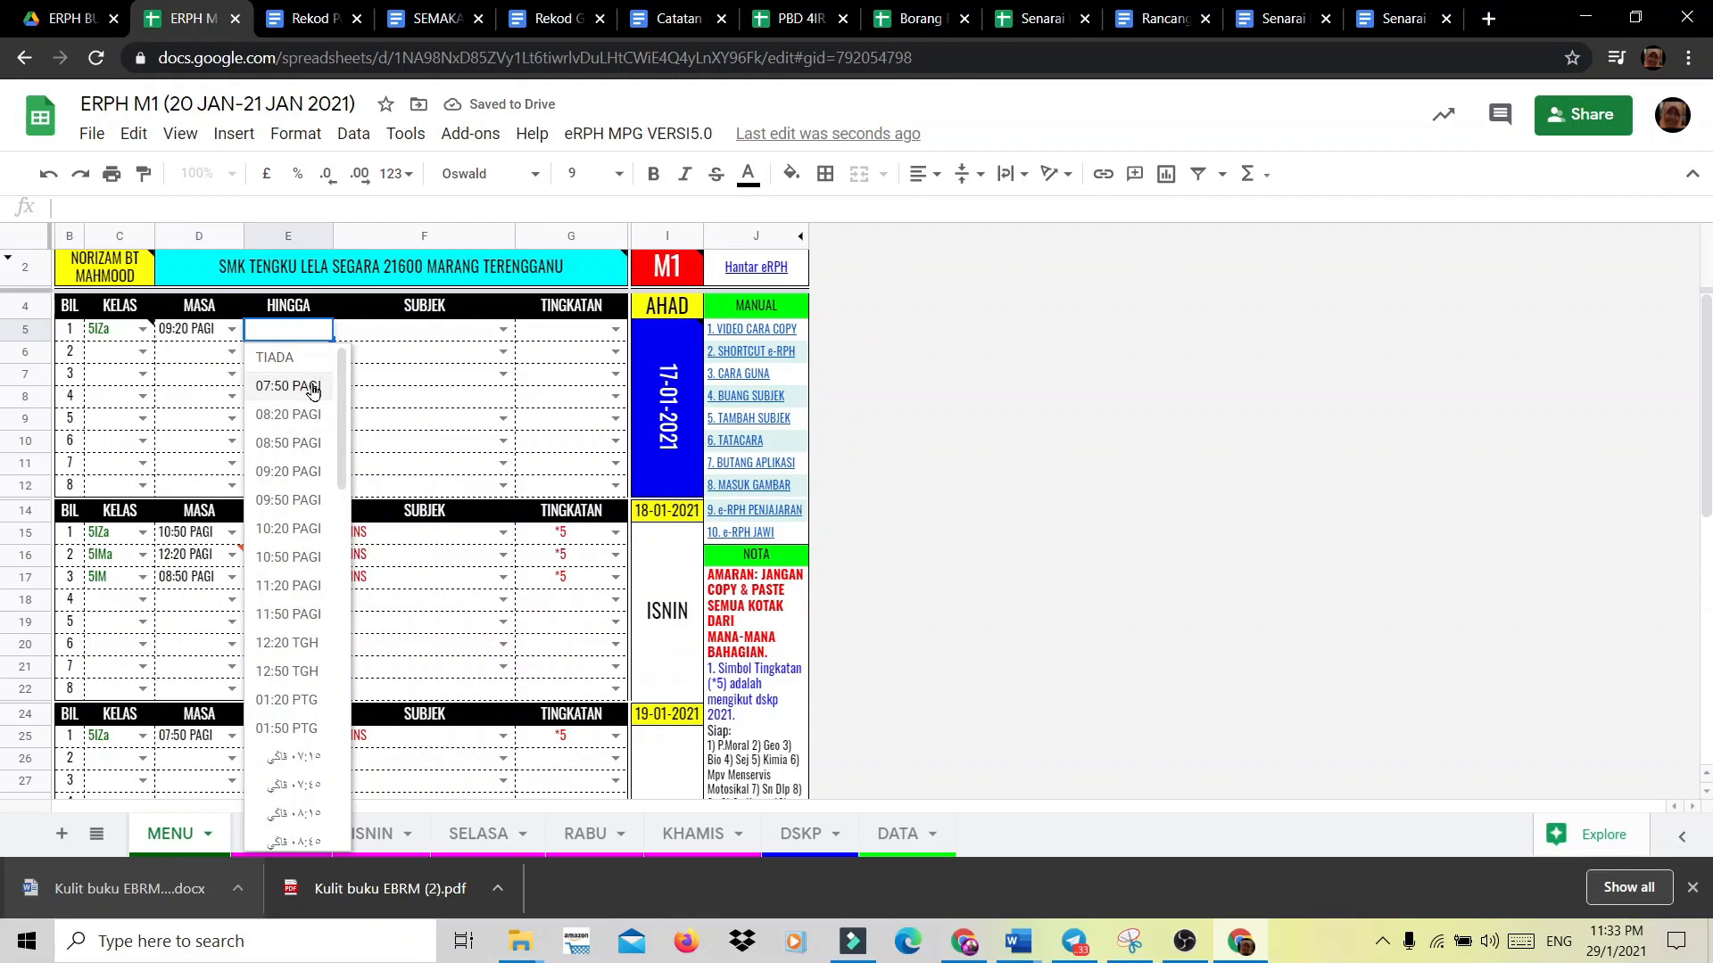
pyautogui.click(302, 529)
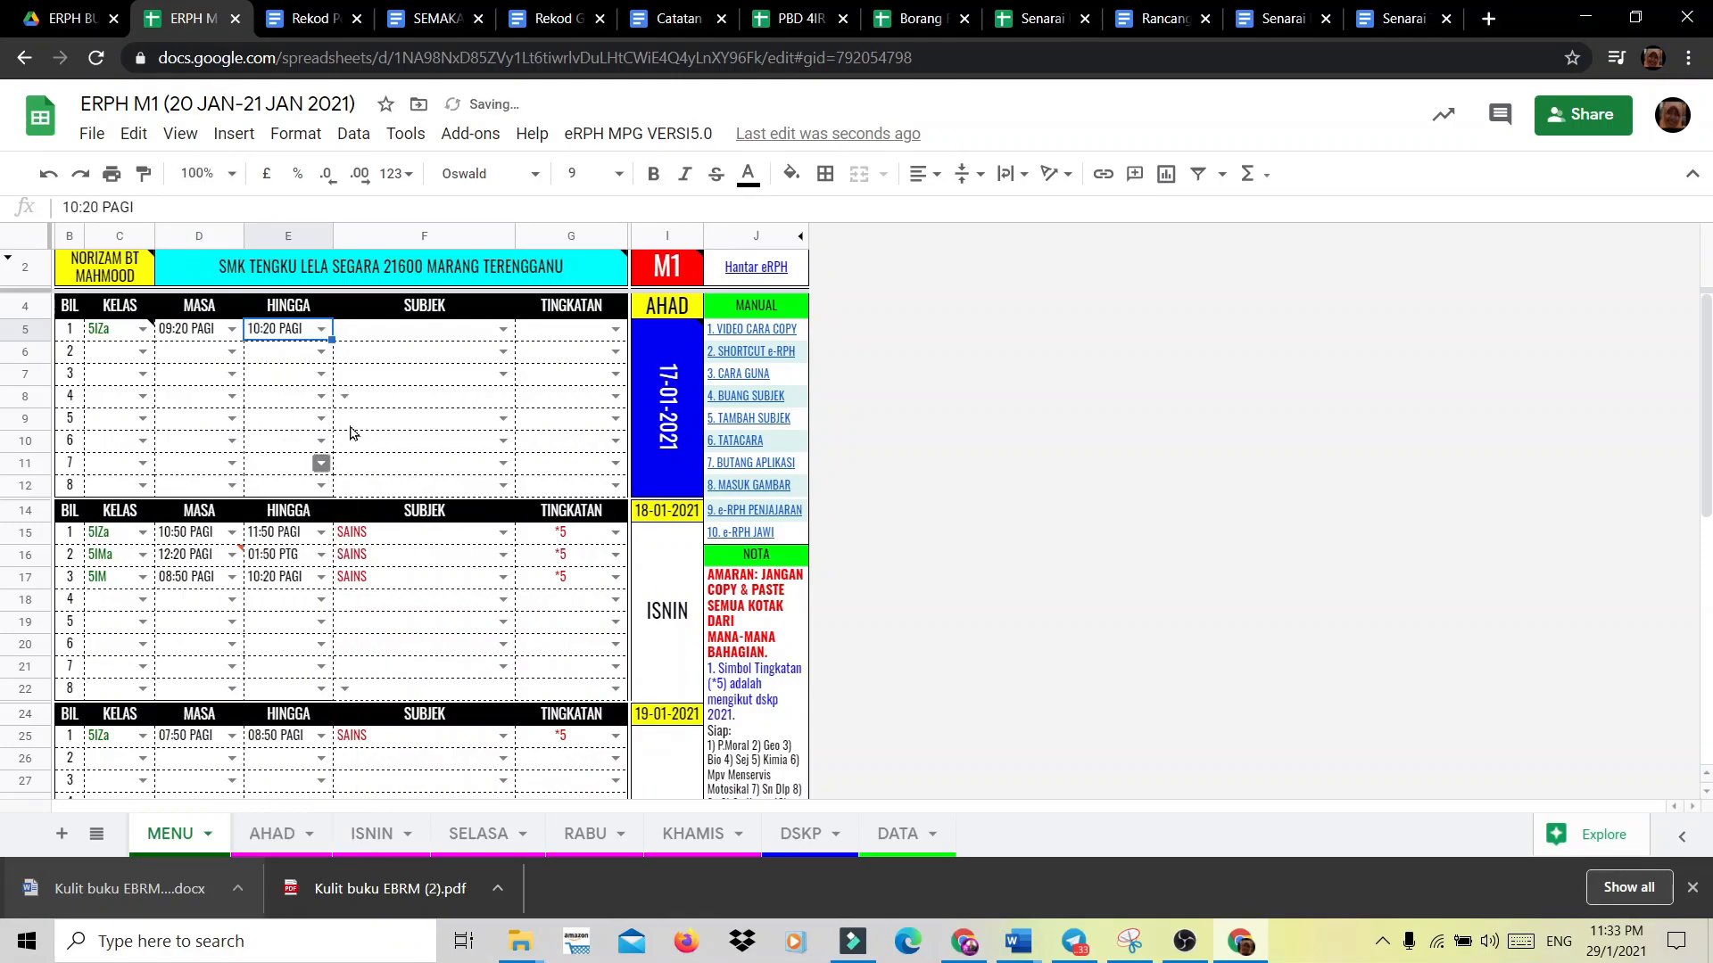
# Set the first AHAD lesson's subject to SAINS and its TINGKATAN to *5.
pyautogui.click(501, 330)
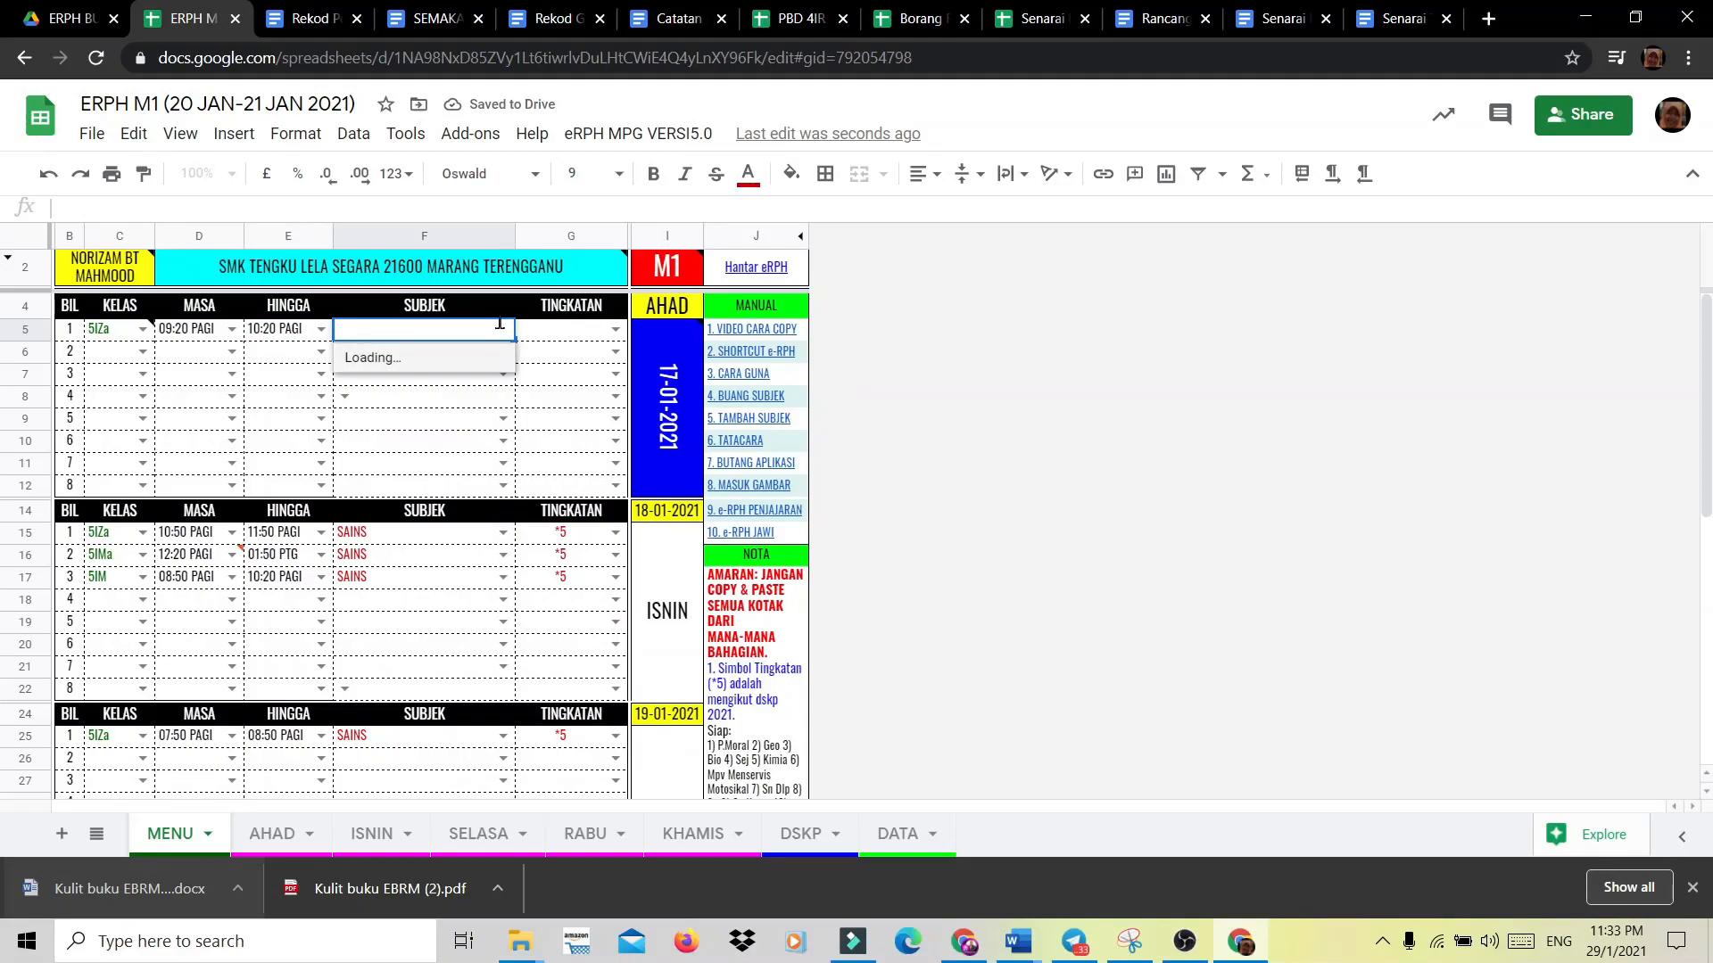
pyautogui.write('S')
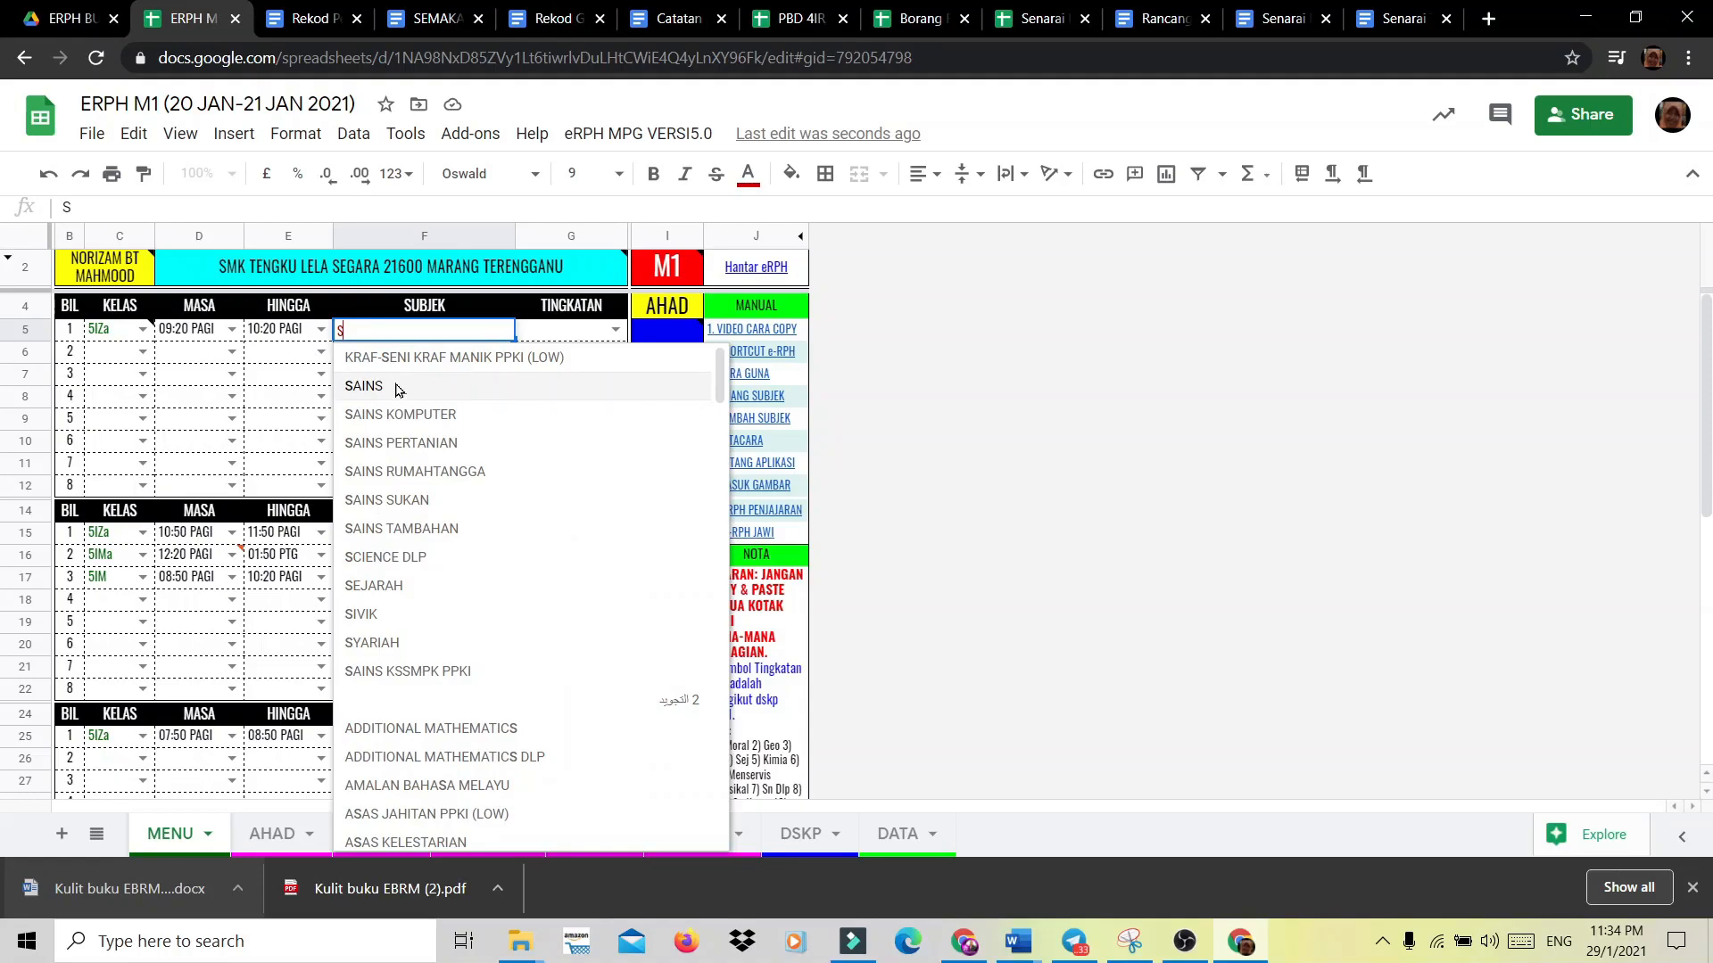
pyautogui.click(397, 390)
pyautogui.doubleClick(608, 333)
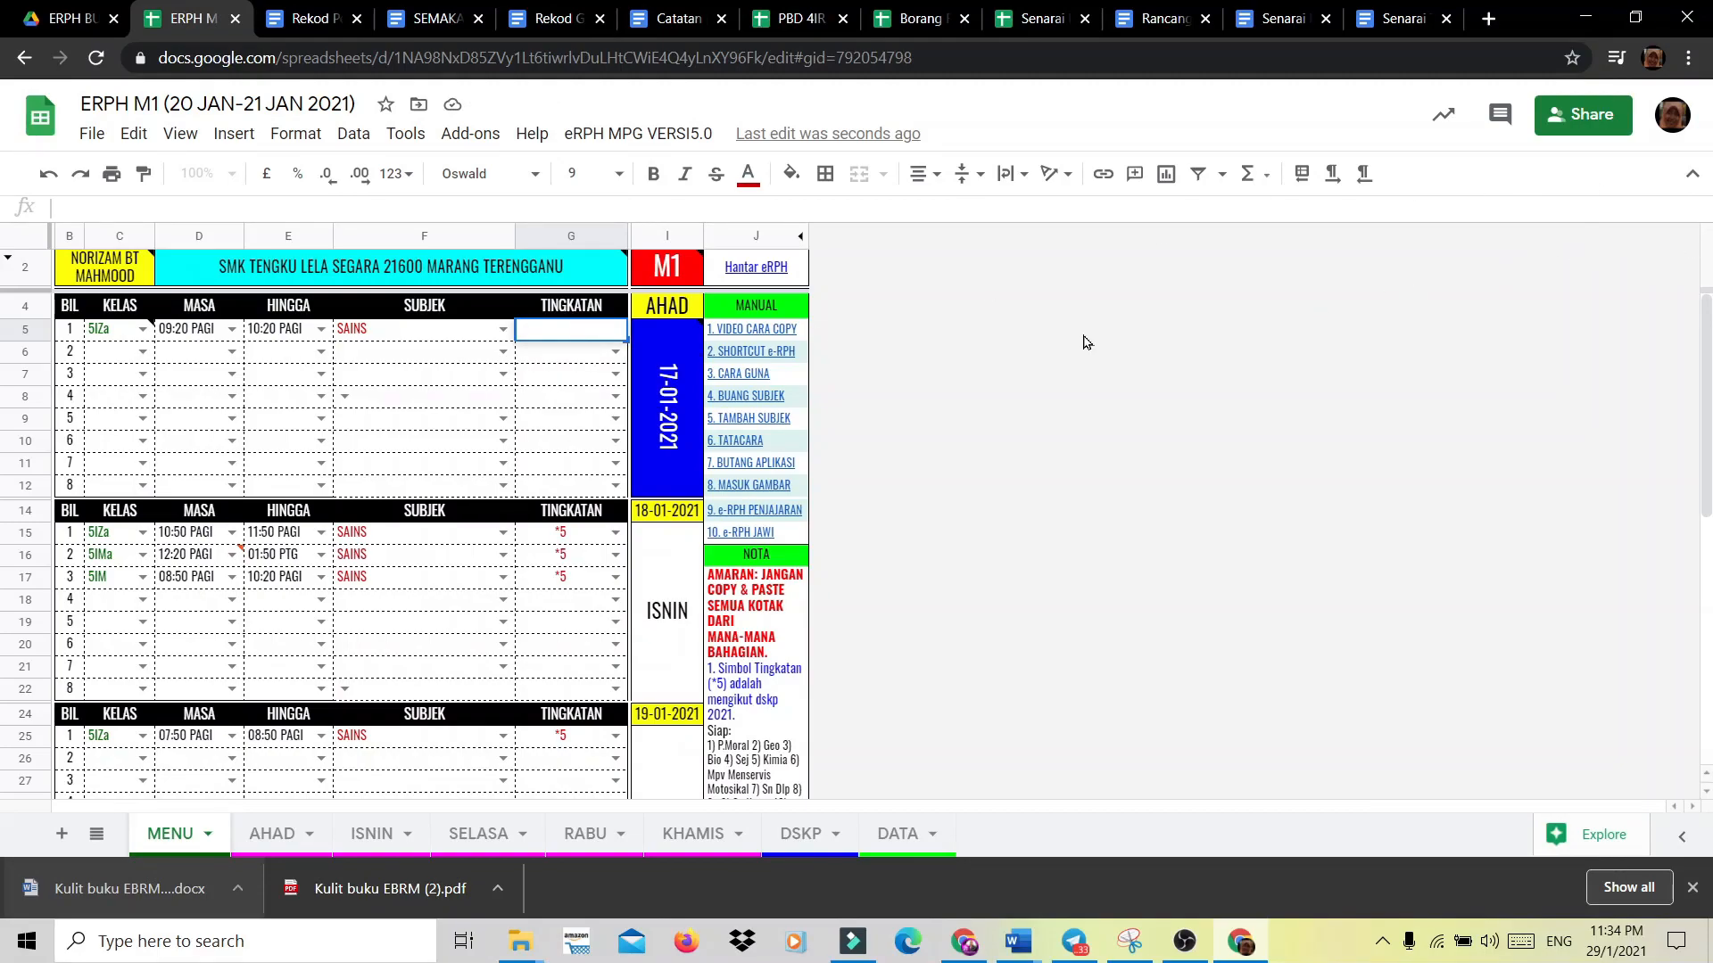
pyautogui.click(574, 356)
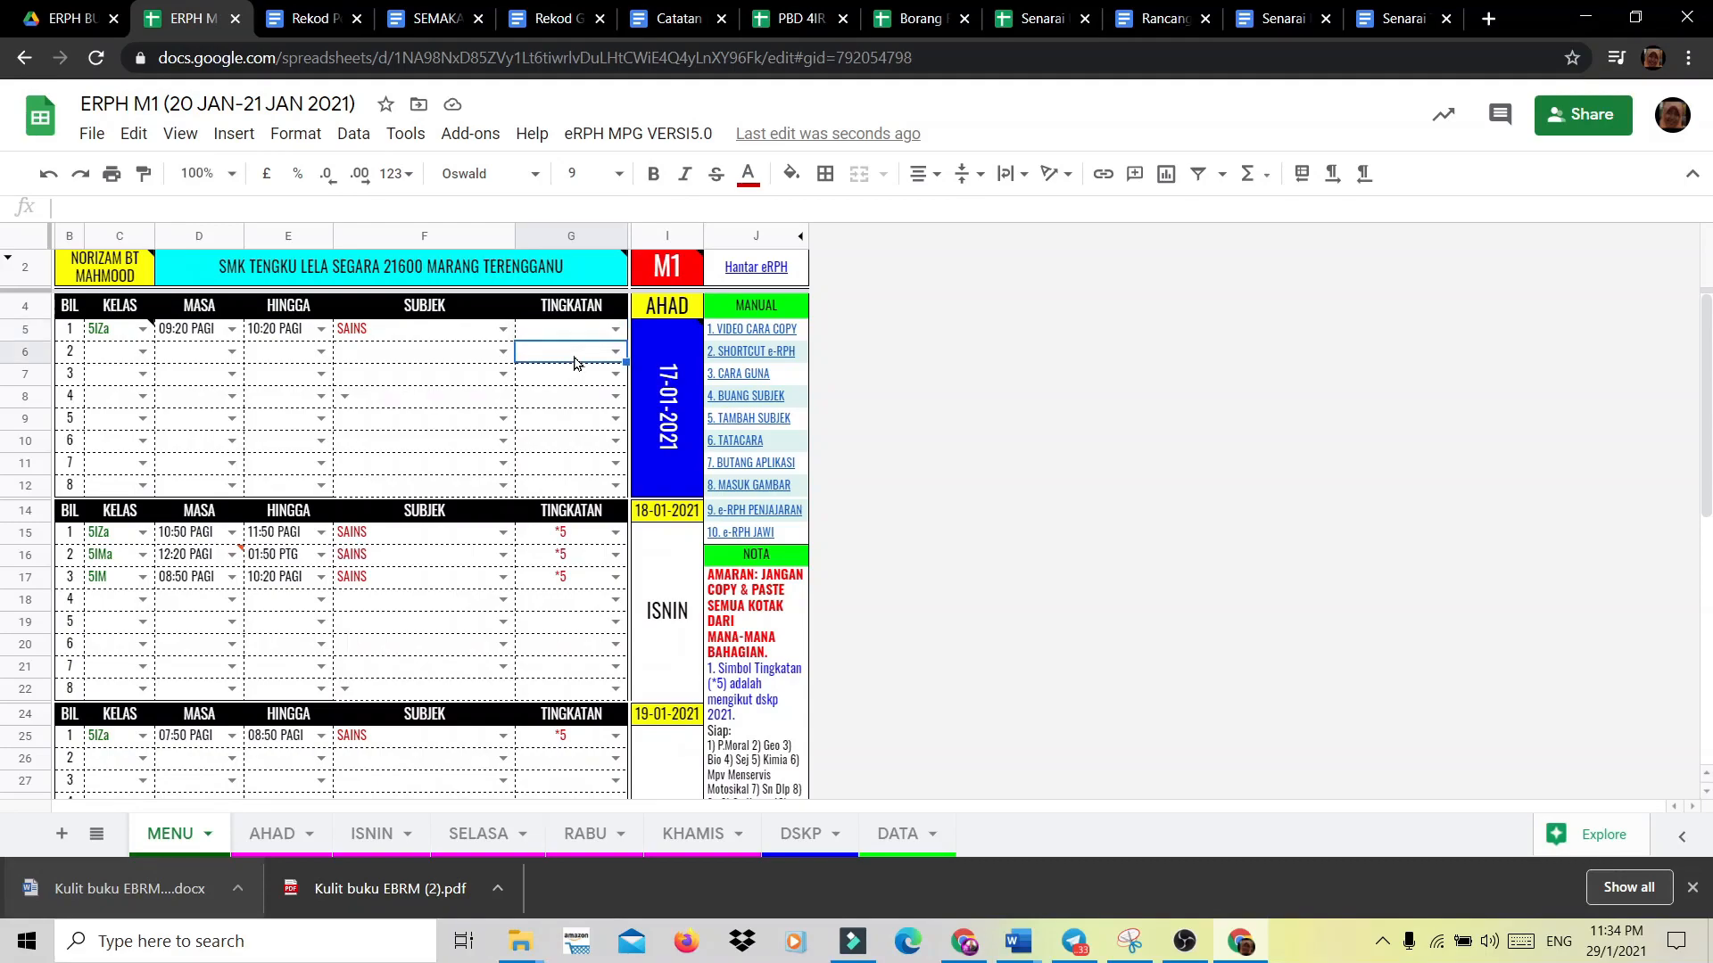
pyautogui.click(613, 330)
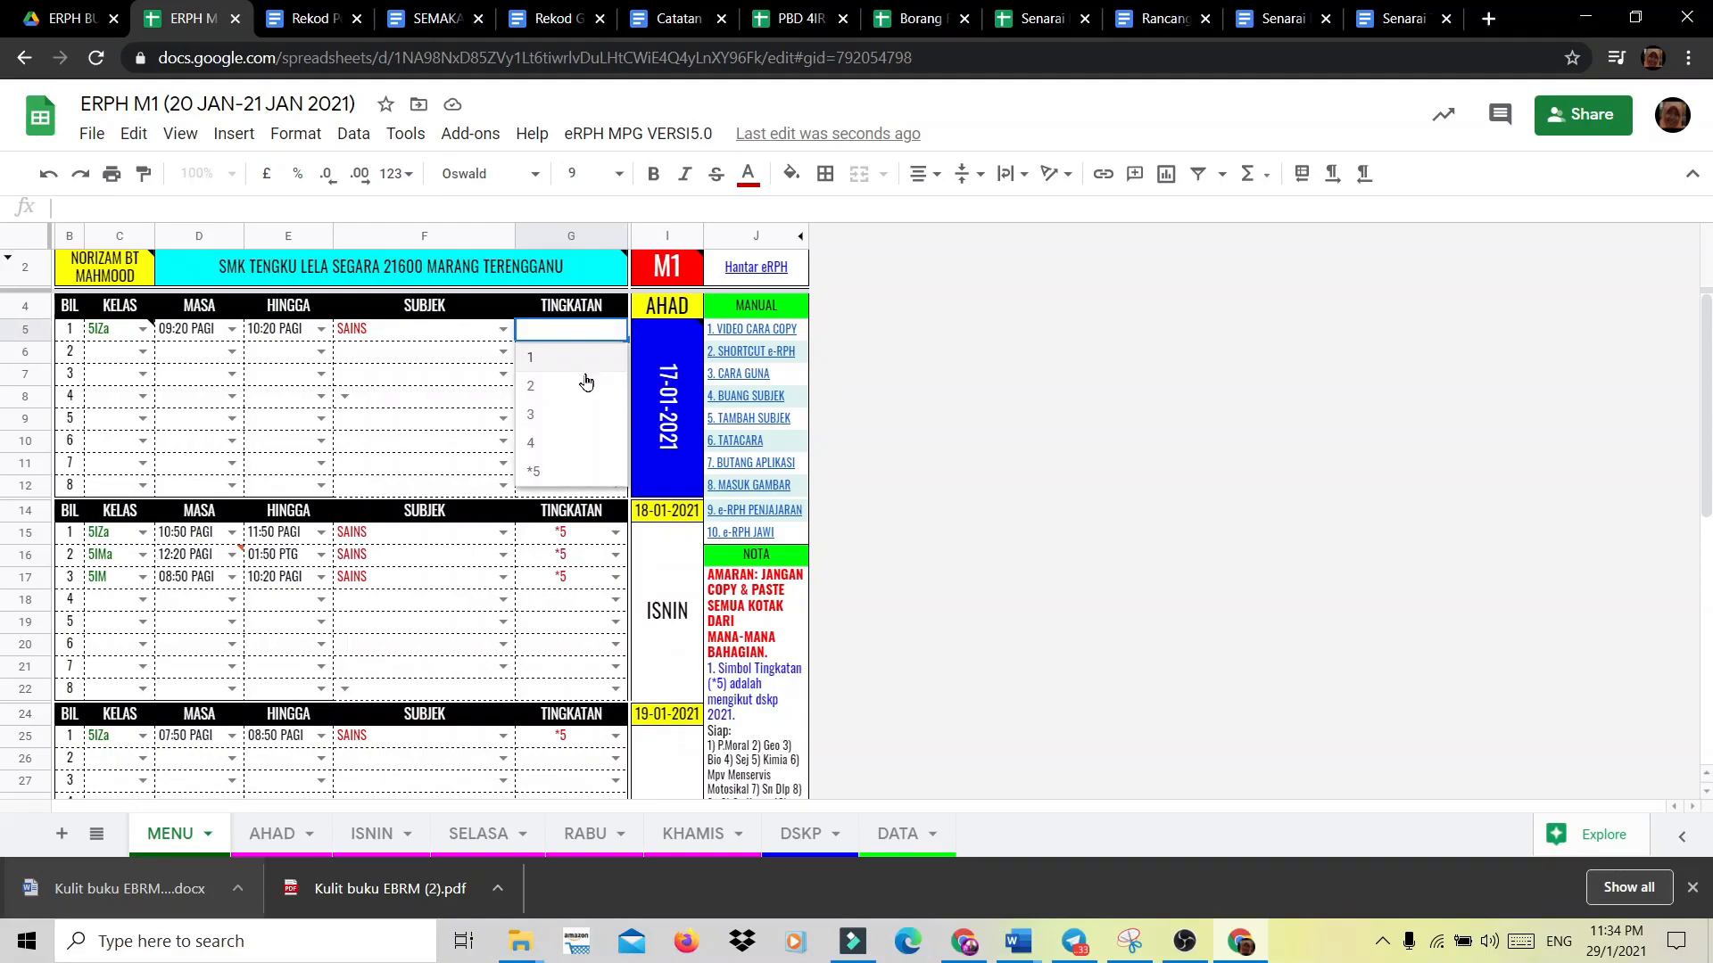
pyautogui.click(550, 475)
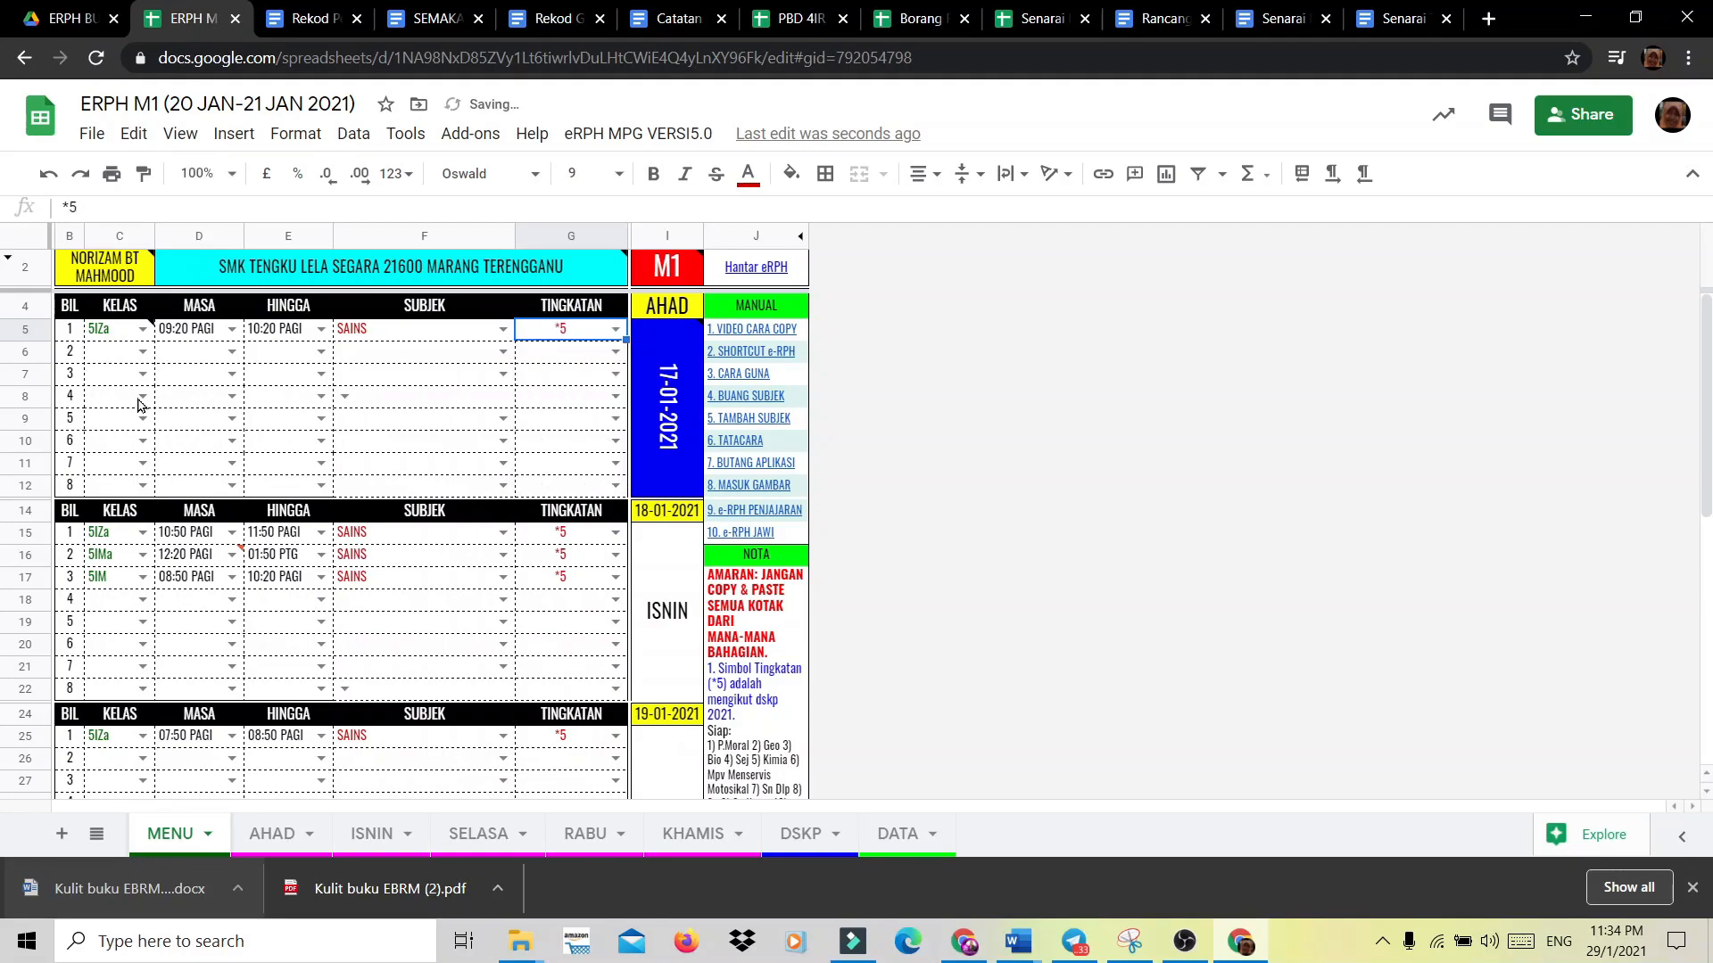
# Assign class 5IMa to the second AHAD lesson, with its time from 10:50 PAGI to 11:50 PAGI.
pyautogui.click(143, 353)
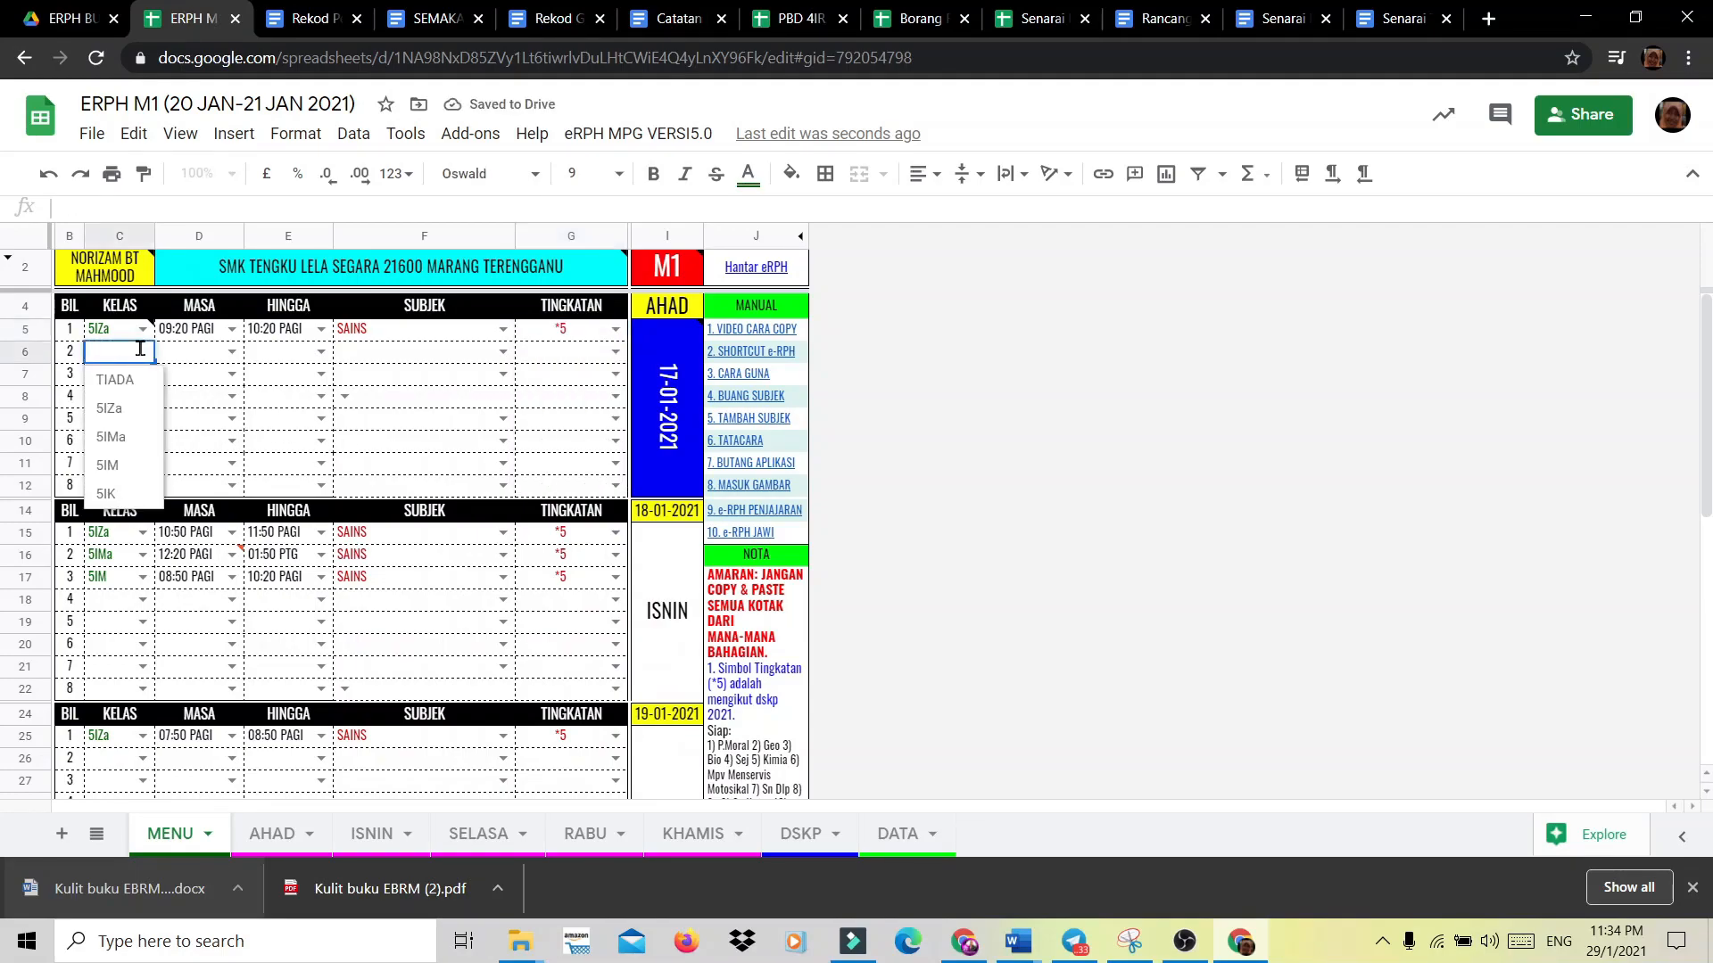
pyautogui.click(123, 448)
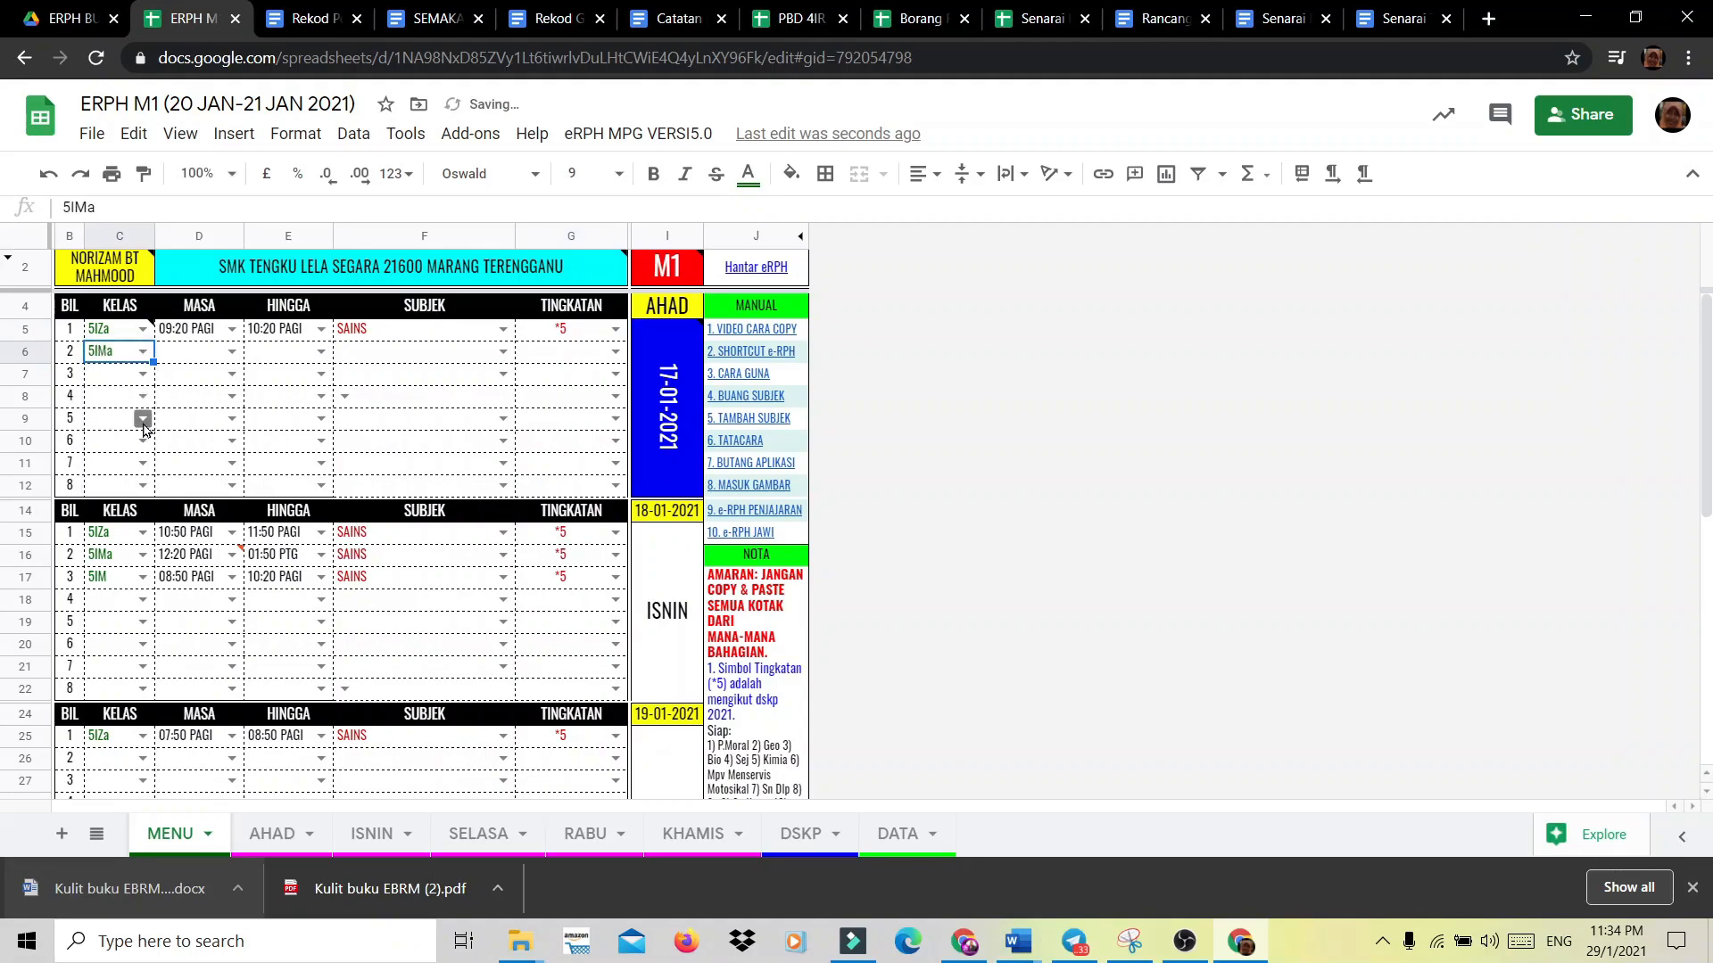
pyautogui.click(231, 353)
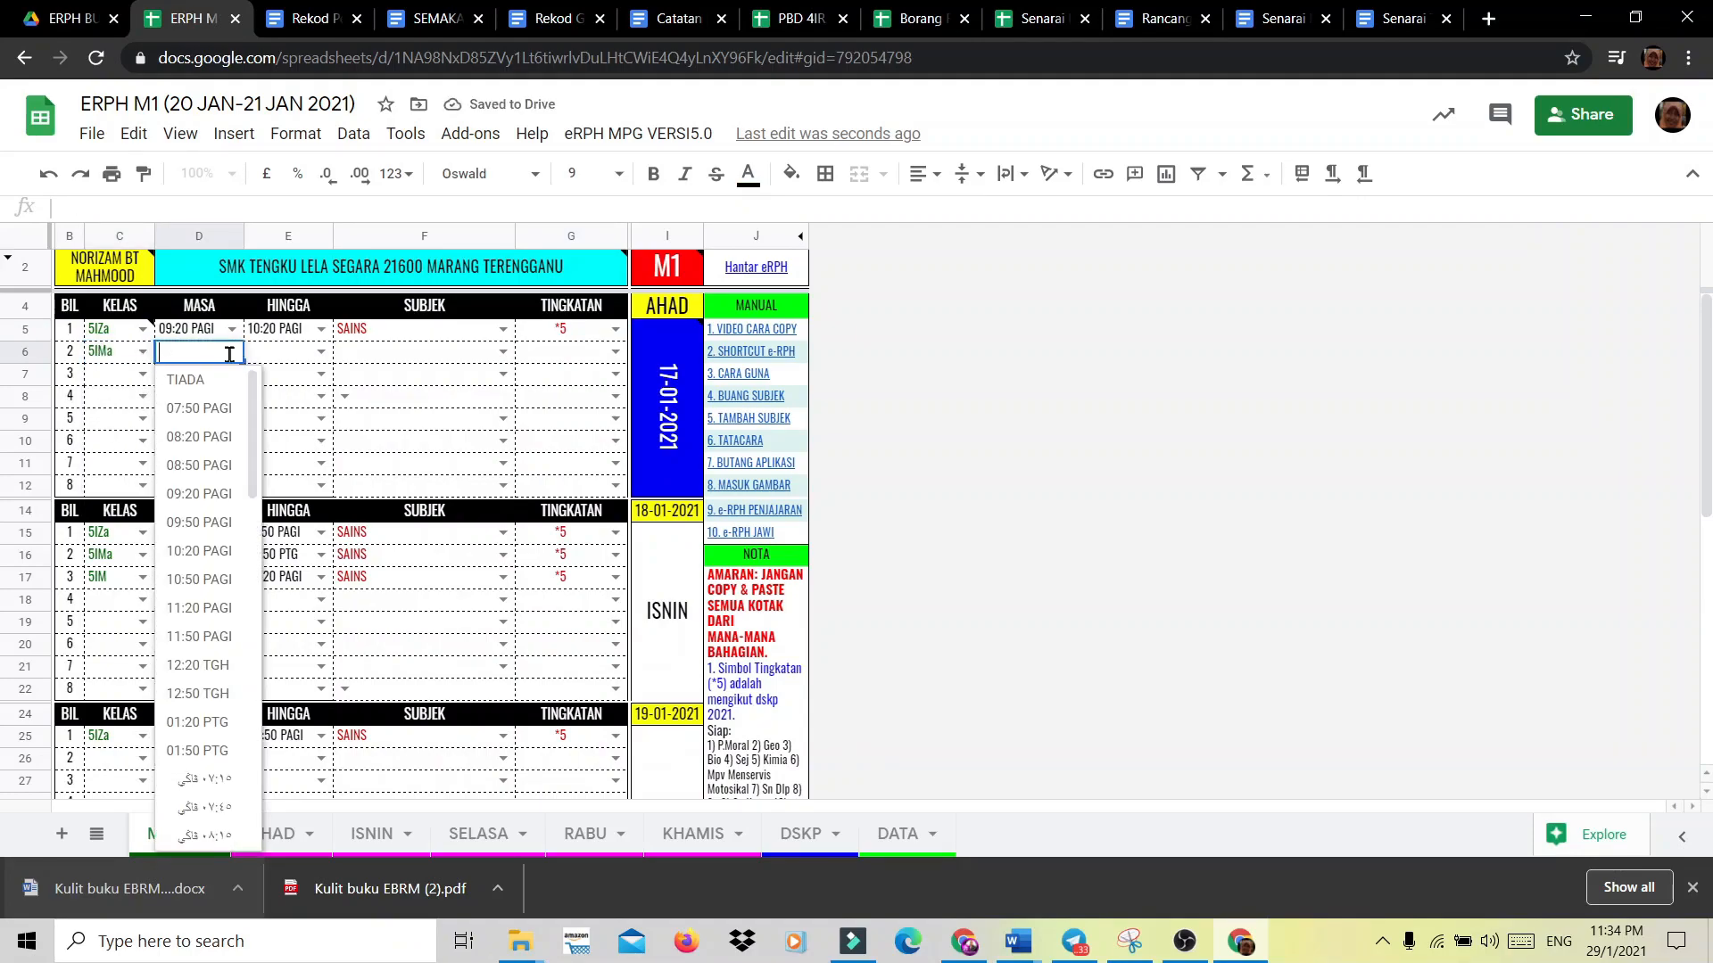
pyautogui.click(230, 571)
pyautogui.click(319, 353)
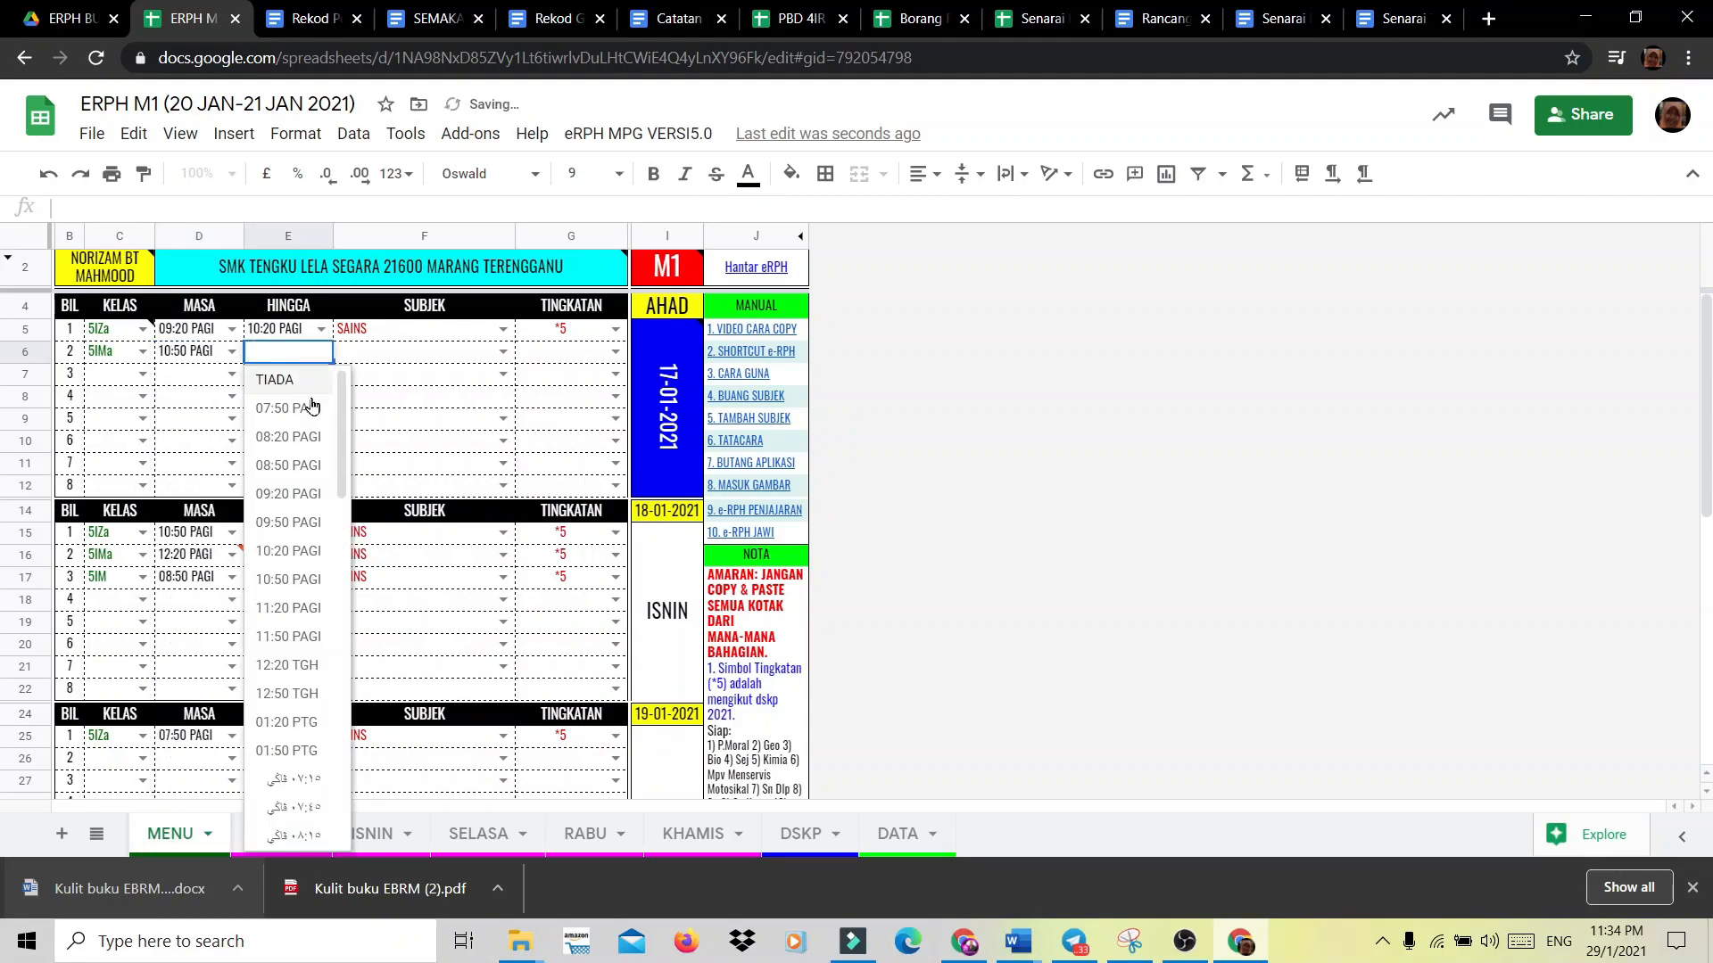
pyautogui.click(288, 636)
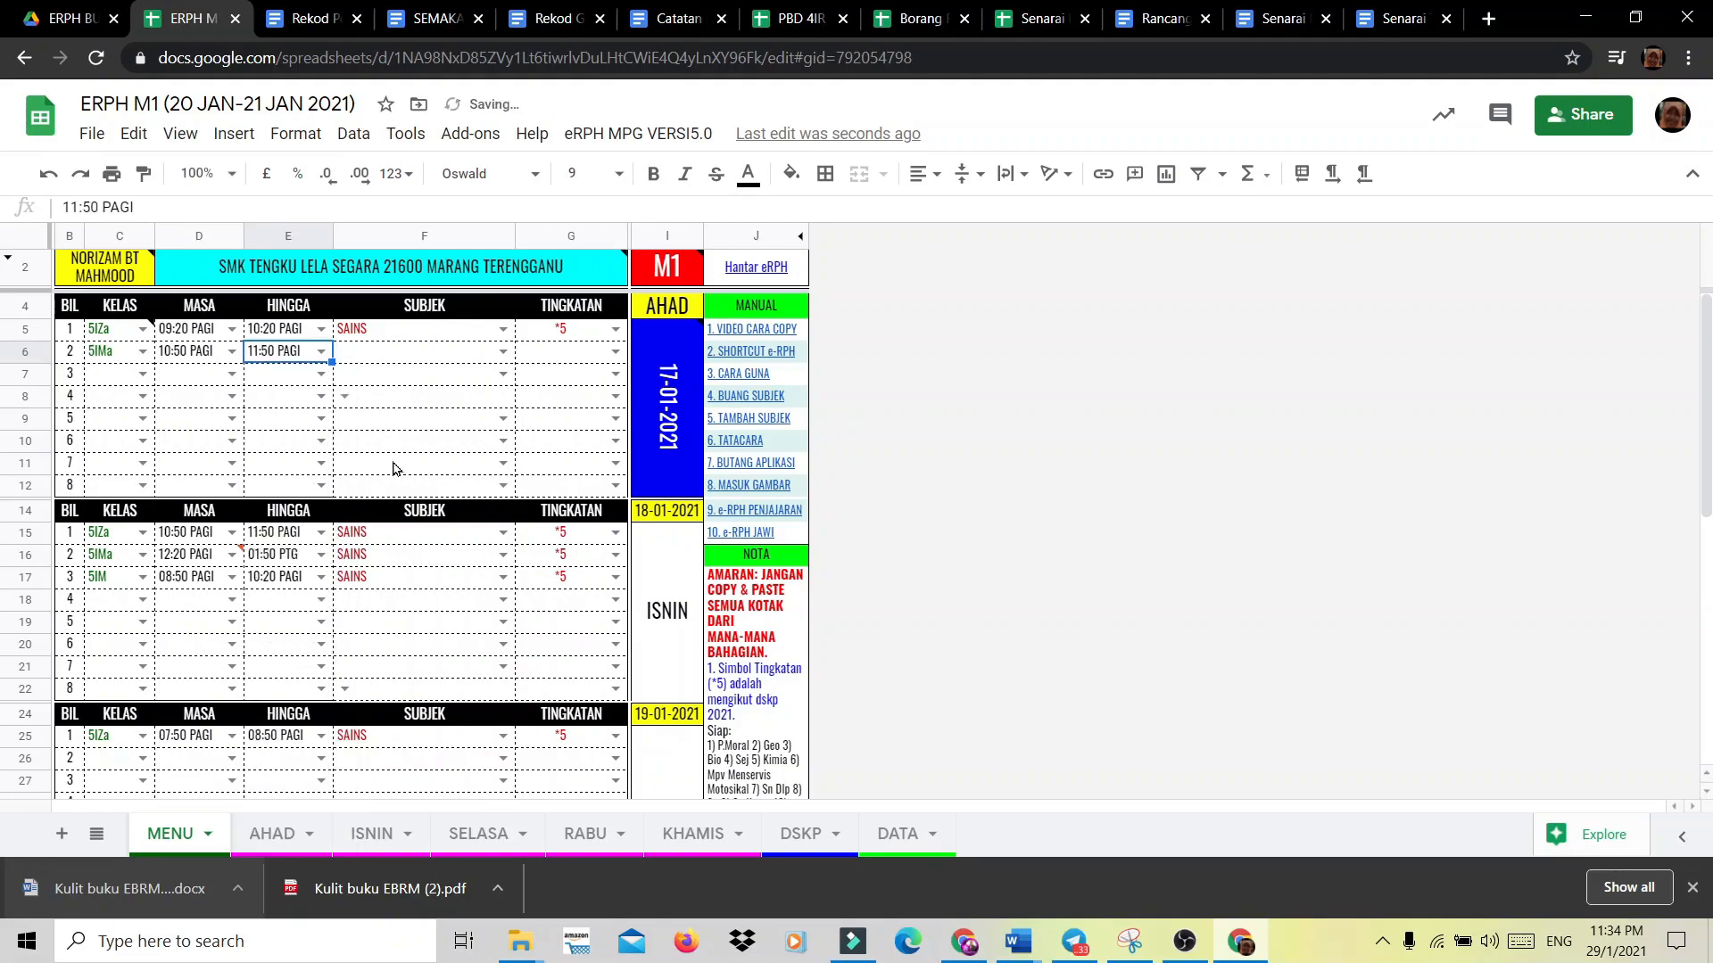
# Set the second AHAD lesson's subject to SAINS.
pyautogui.click(484, 353)
pyautogui.click(501, 348)
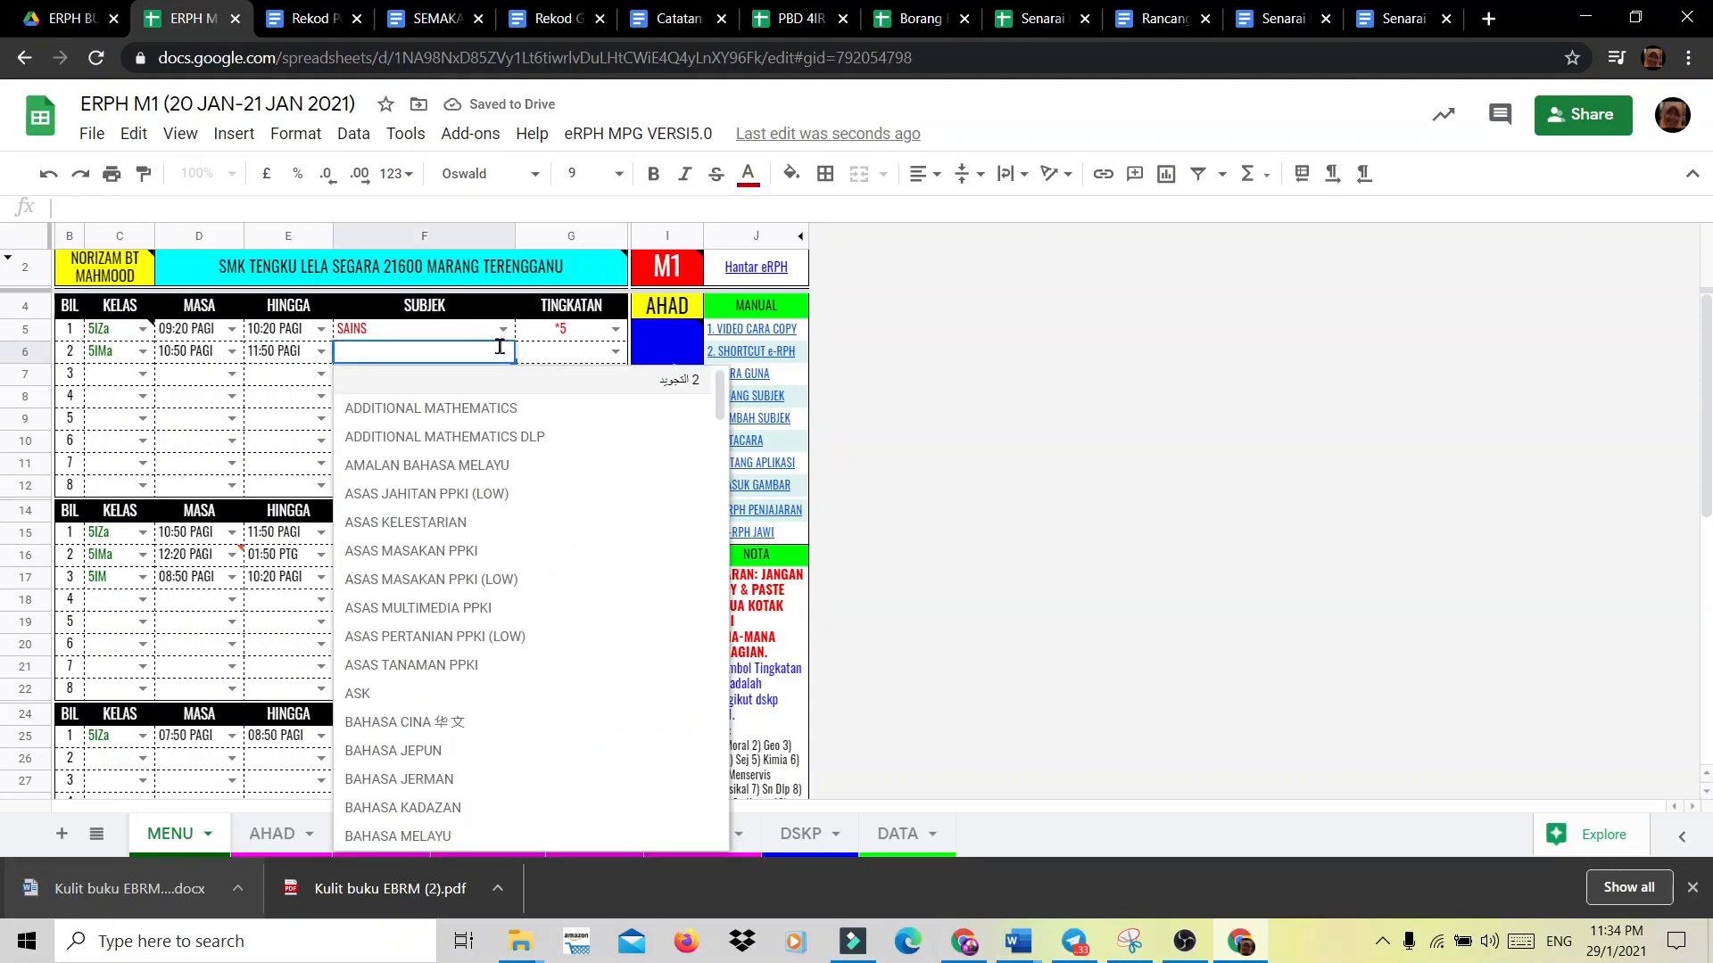
pyautogui.write('S')
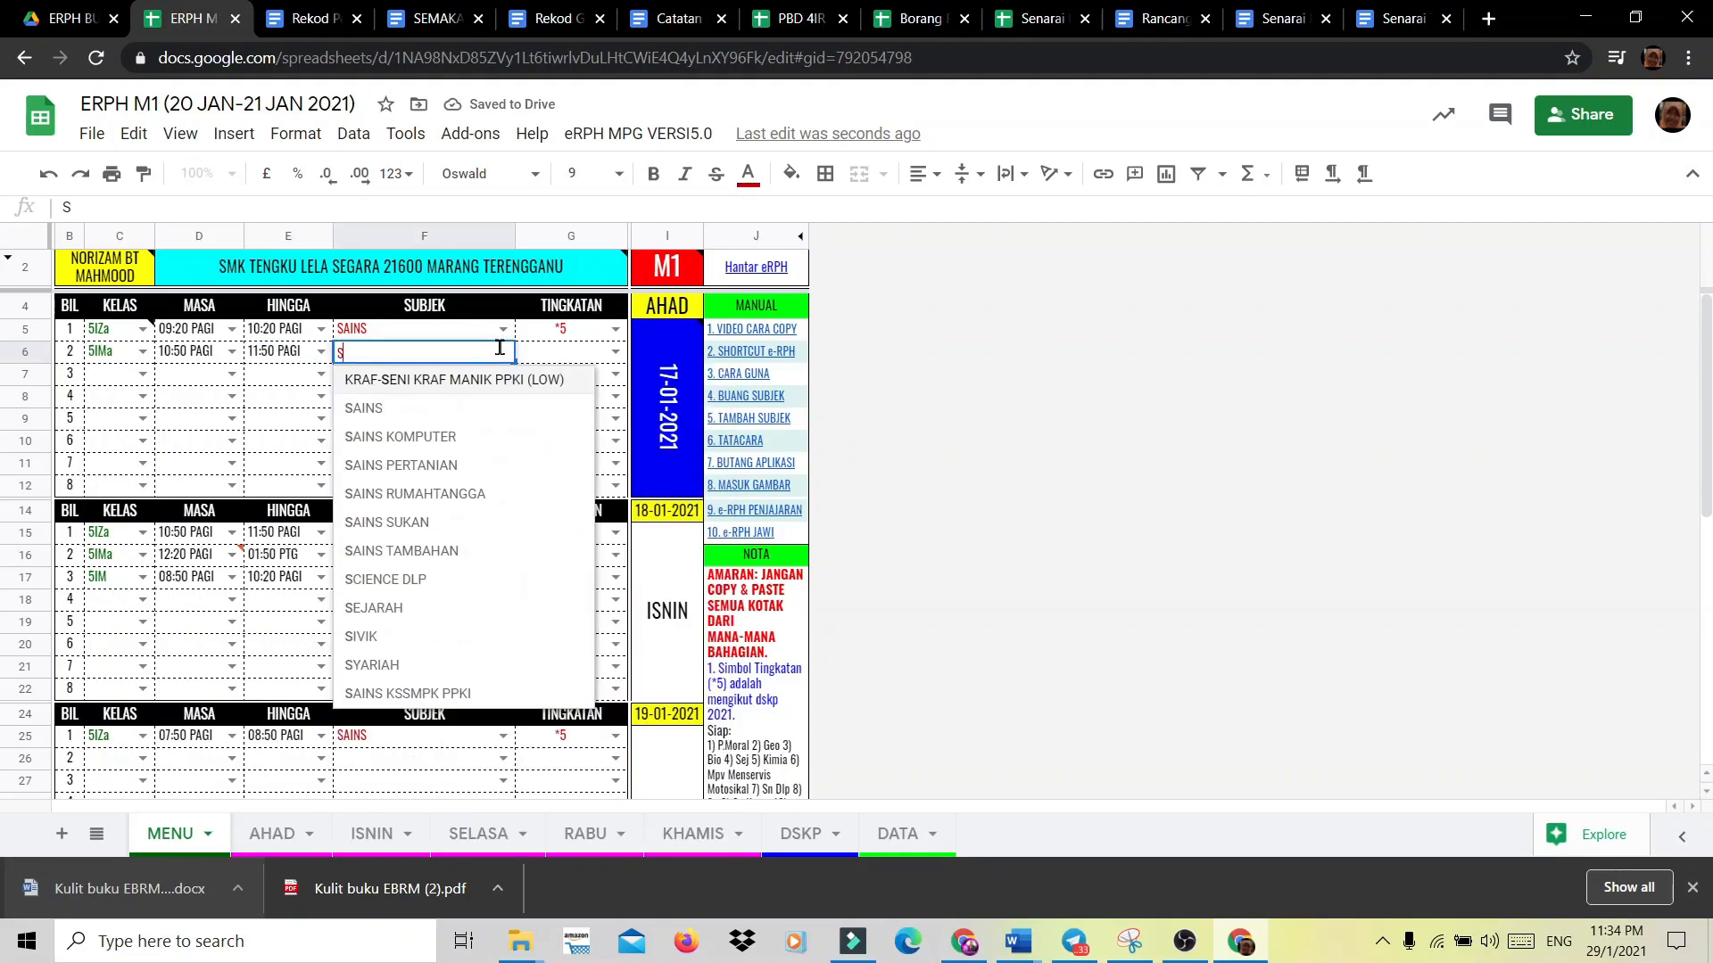
pyautogui.click(422, 410)
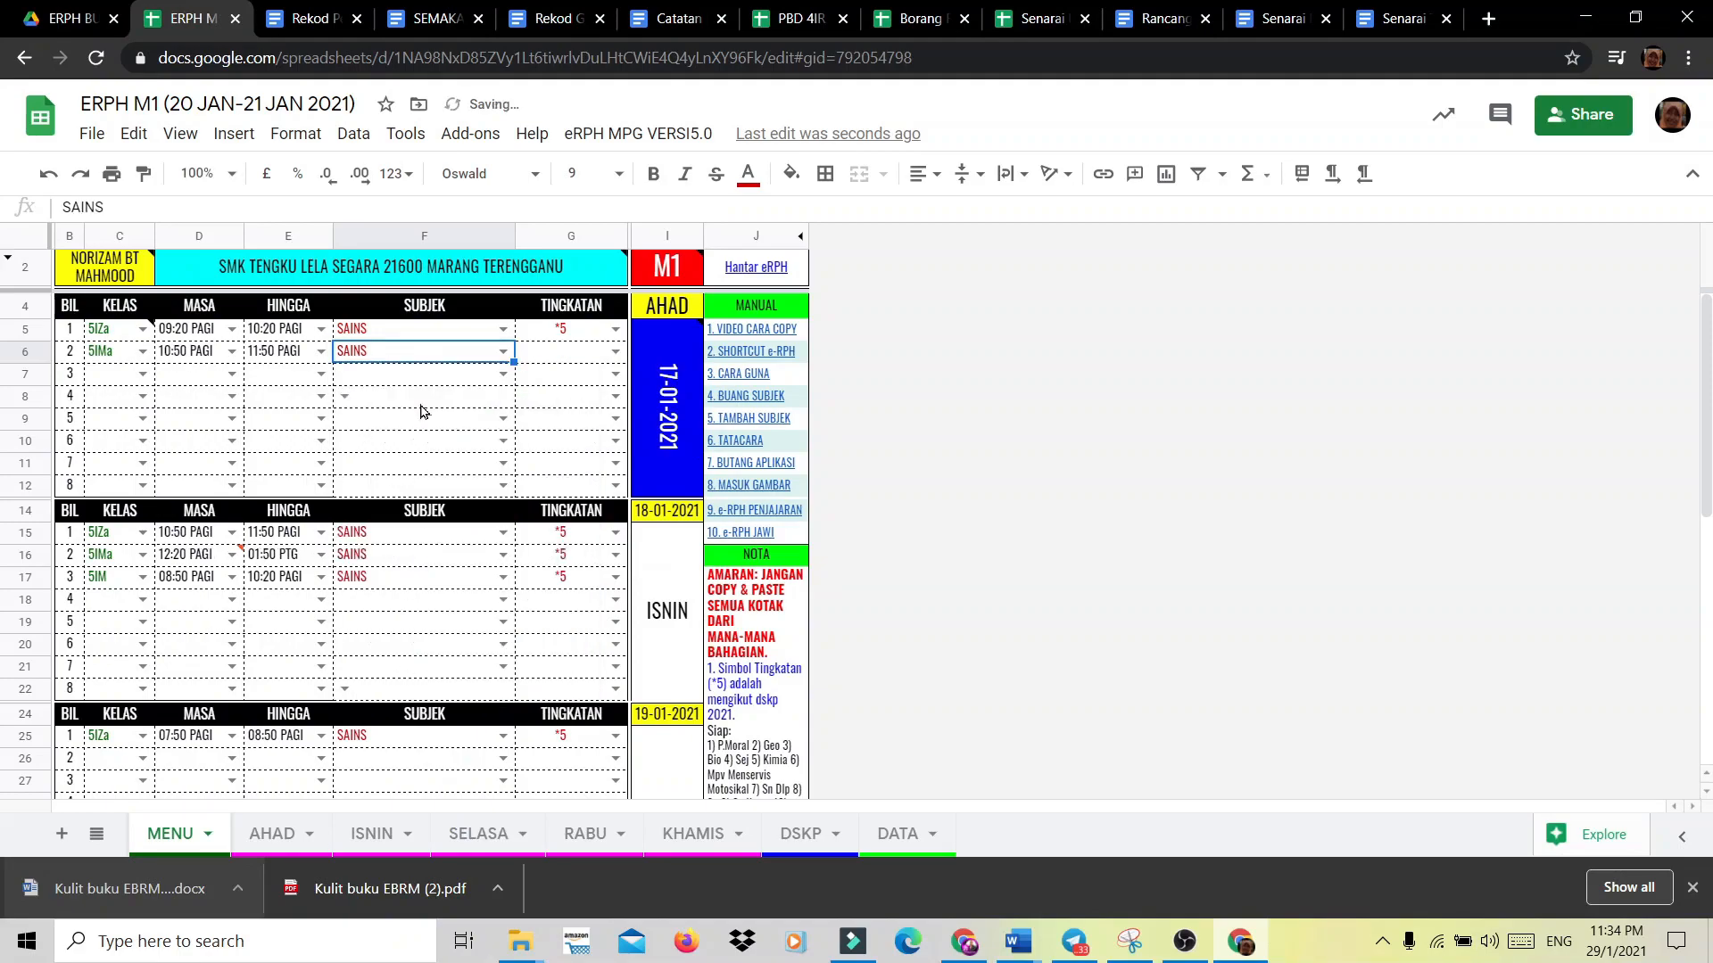
# Try to enter 5 as the TINGKATAN of the second AHAD lesson.
pyautogui.click(612, 351)
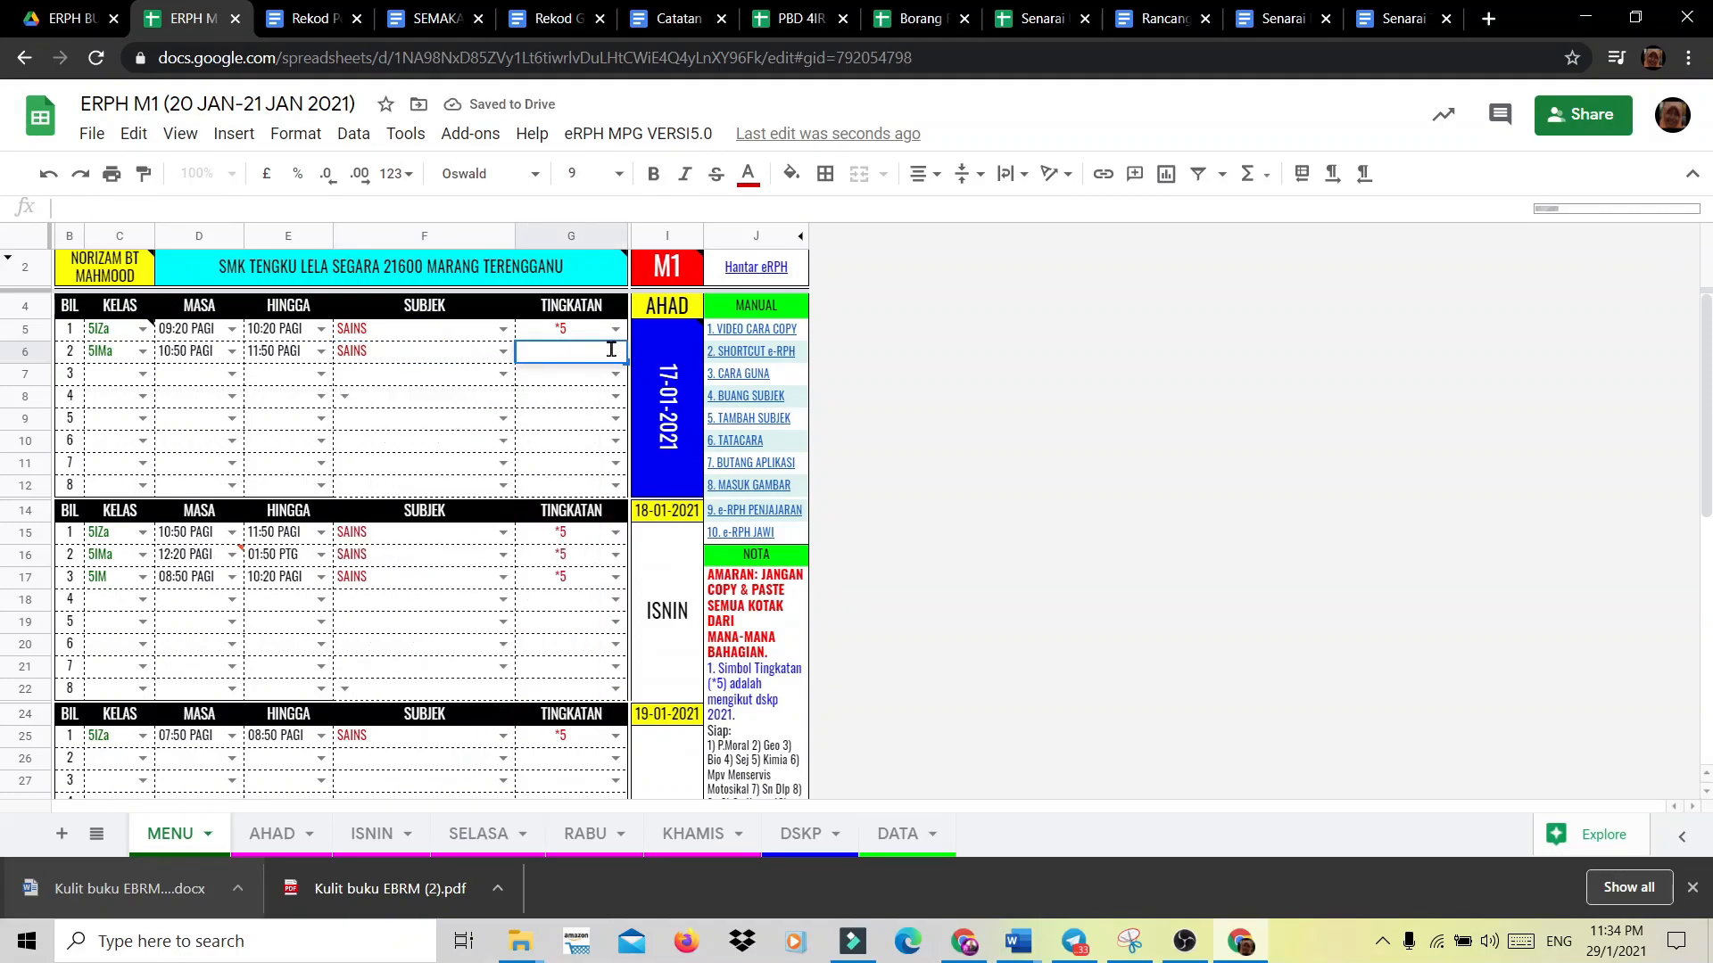
pyautogui.doubleClick(604, 354)
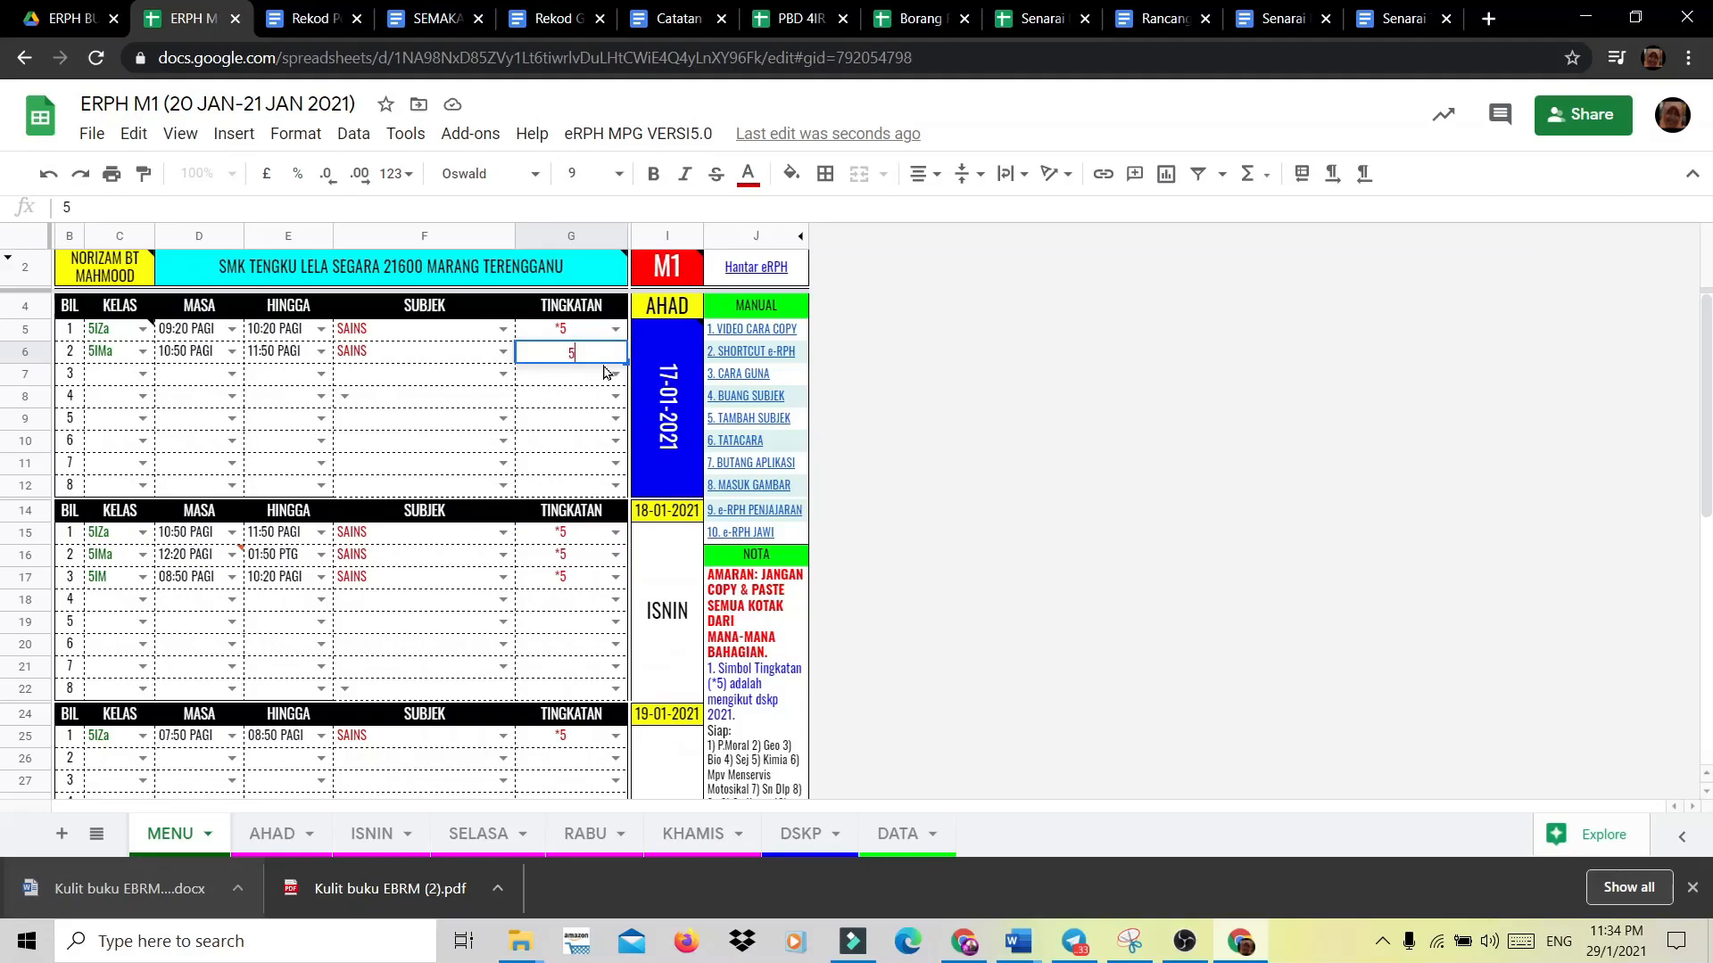
pyautogui.press('Return')
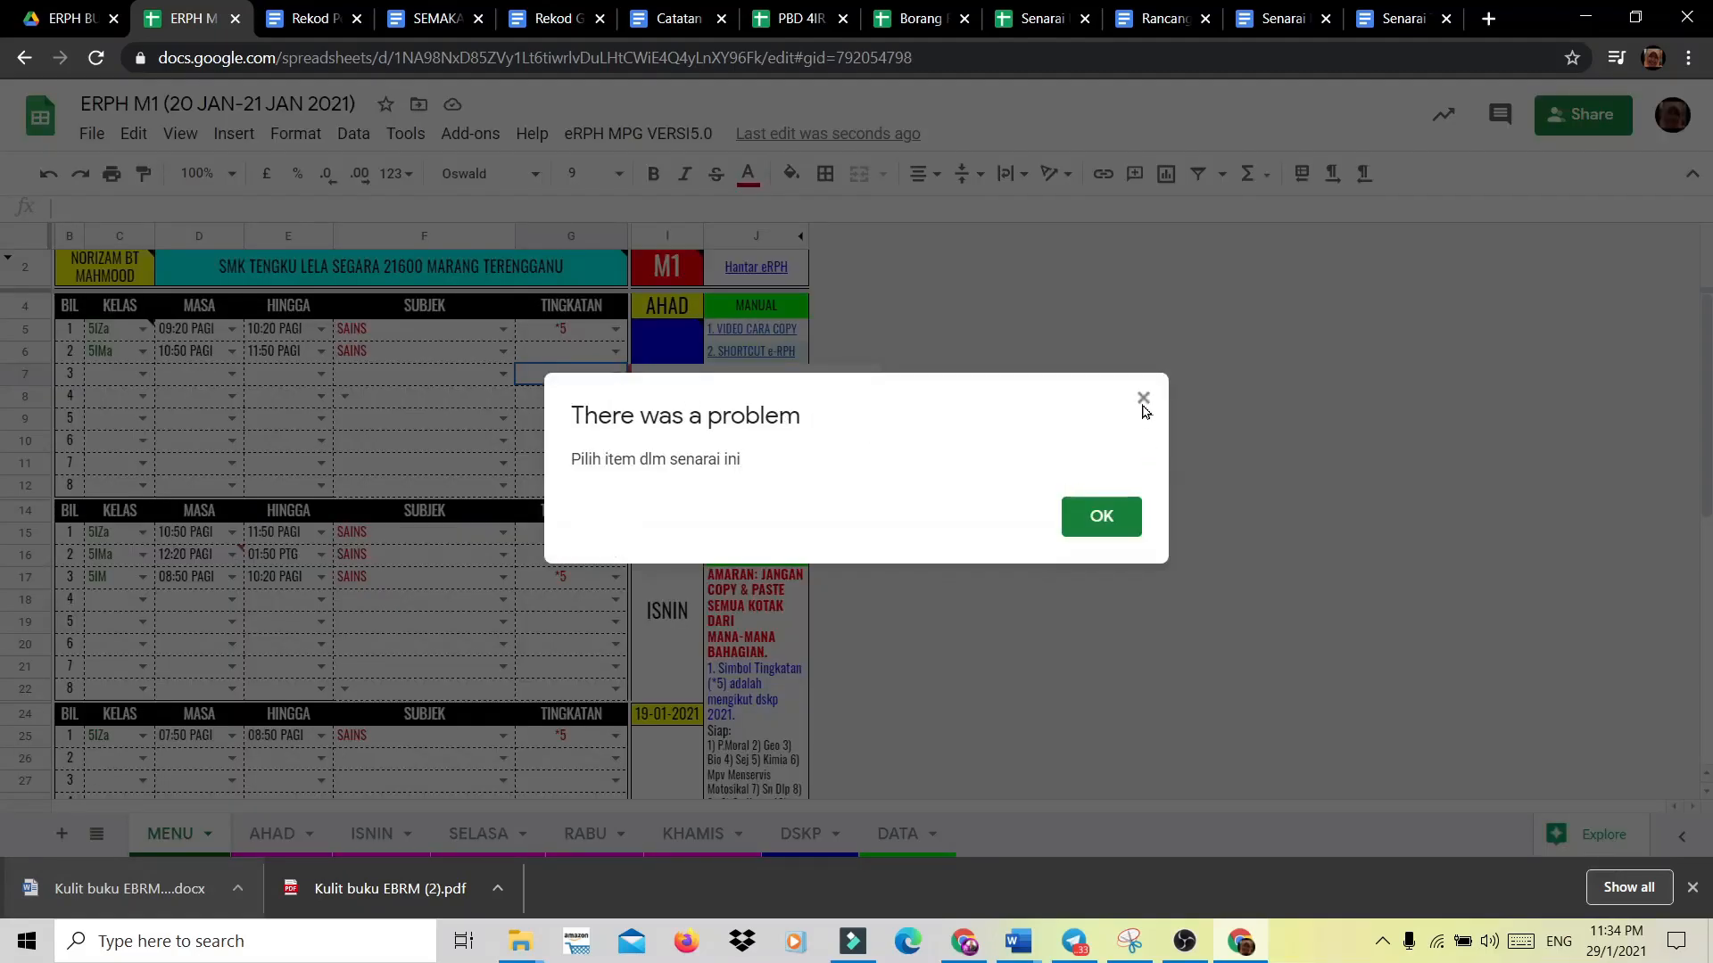
pyautogui.click(1143, 400)
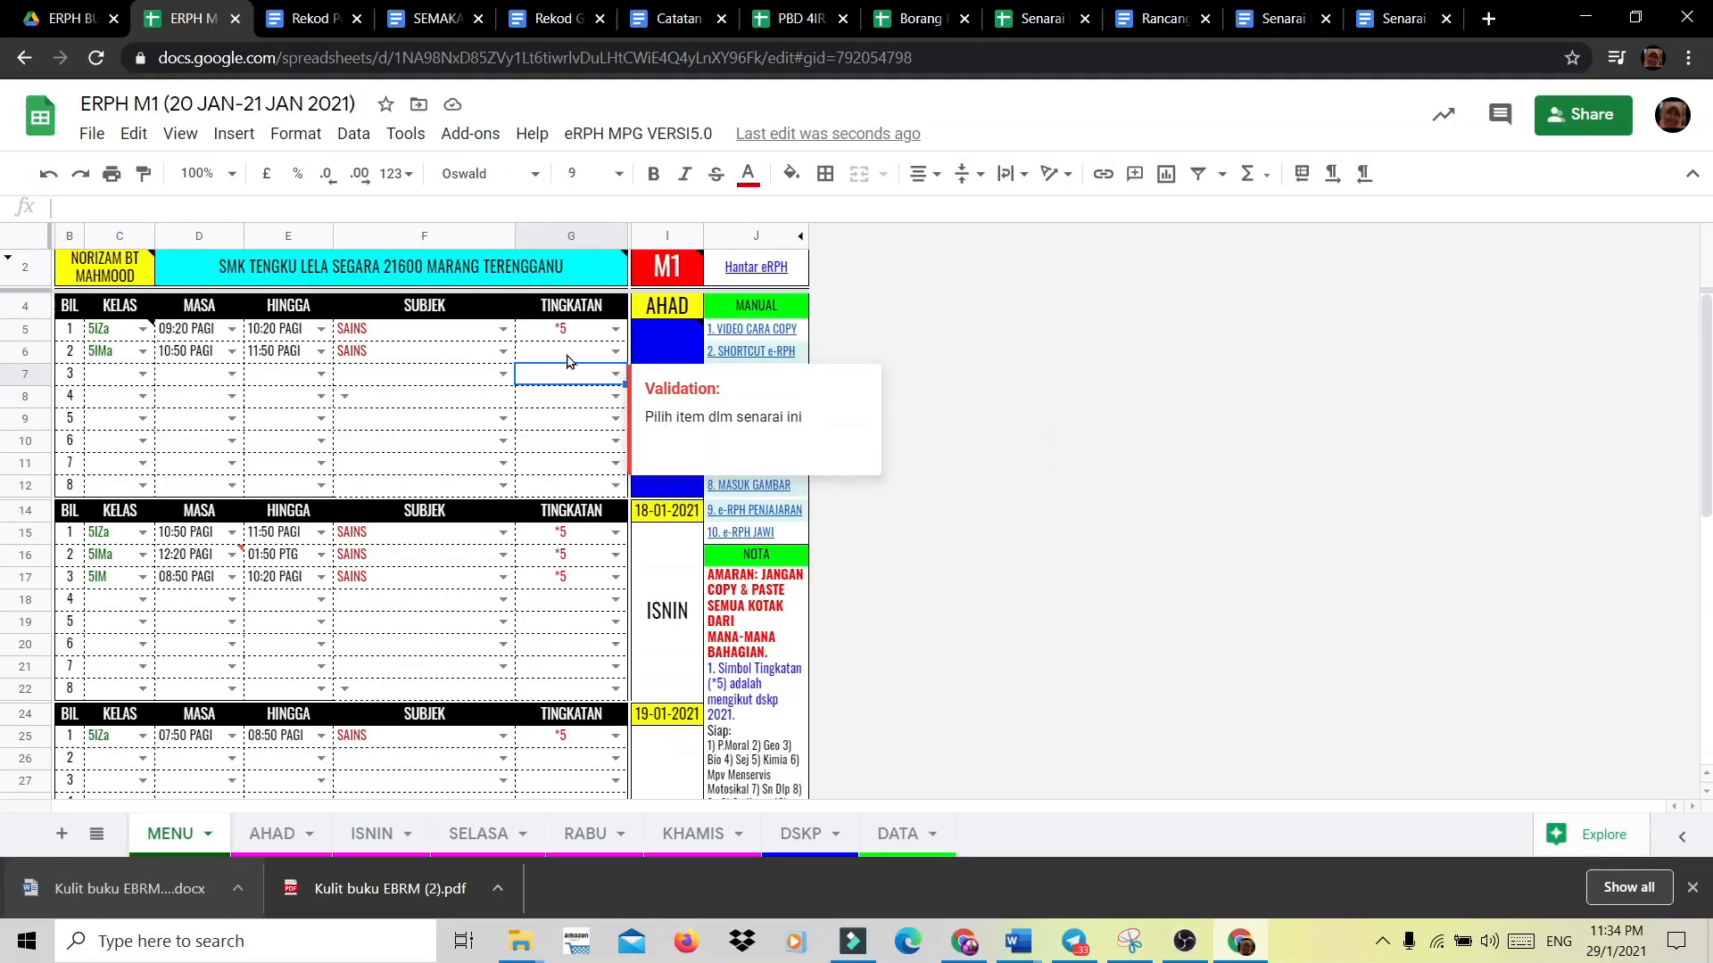
pyautogui.click(552, 401)
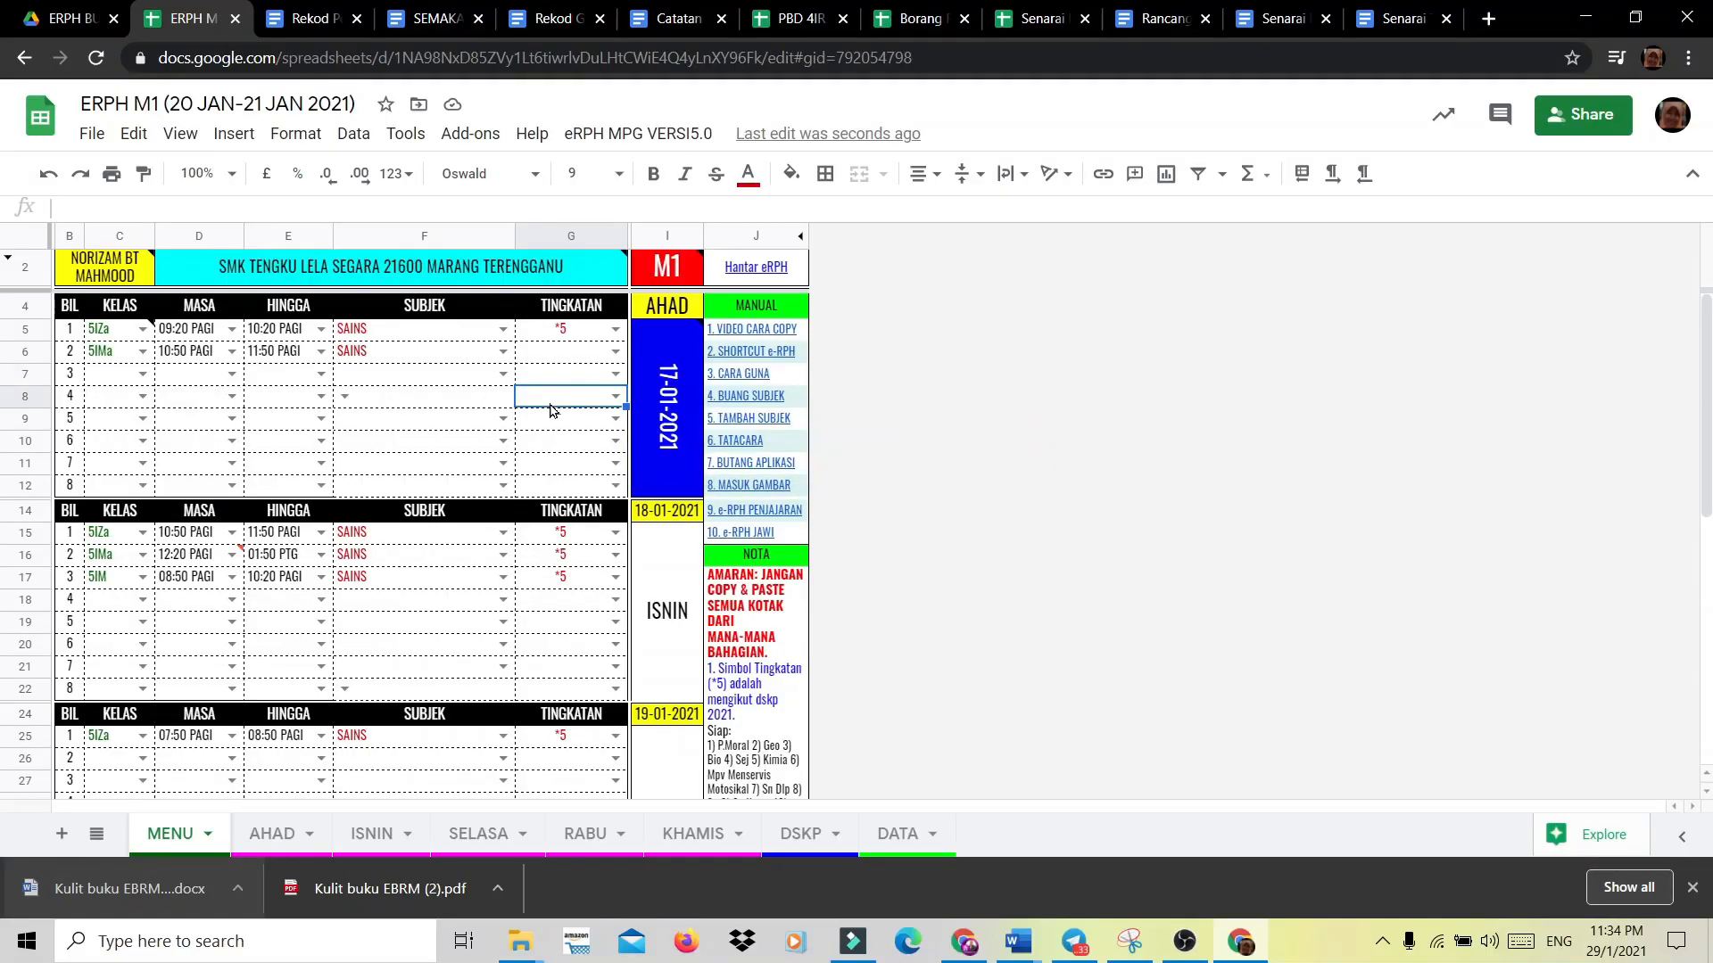
# Choose *5 from the allowed values as the TINGKATAN of the second AHAD lesson.
pyautogui.click(615, 350)
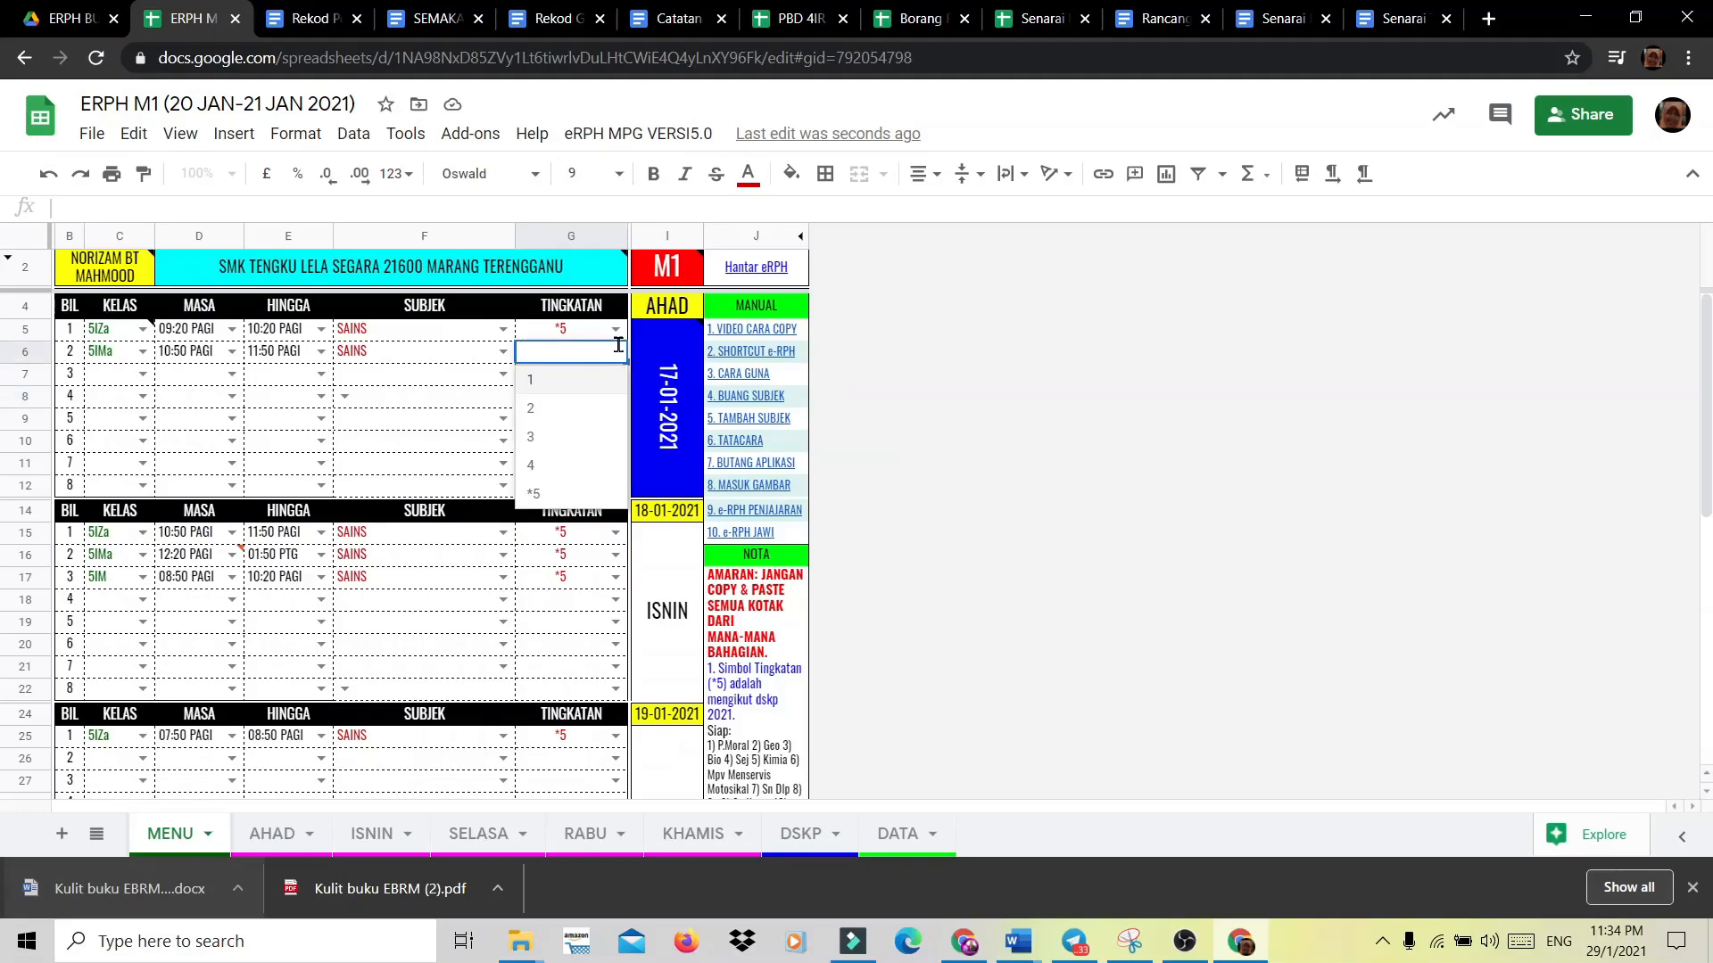
pyautogui.click(554, 494)
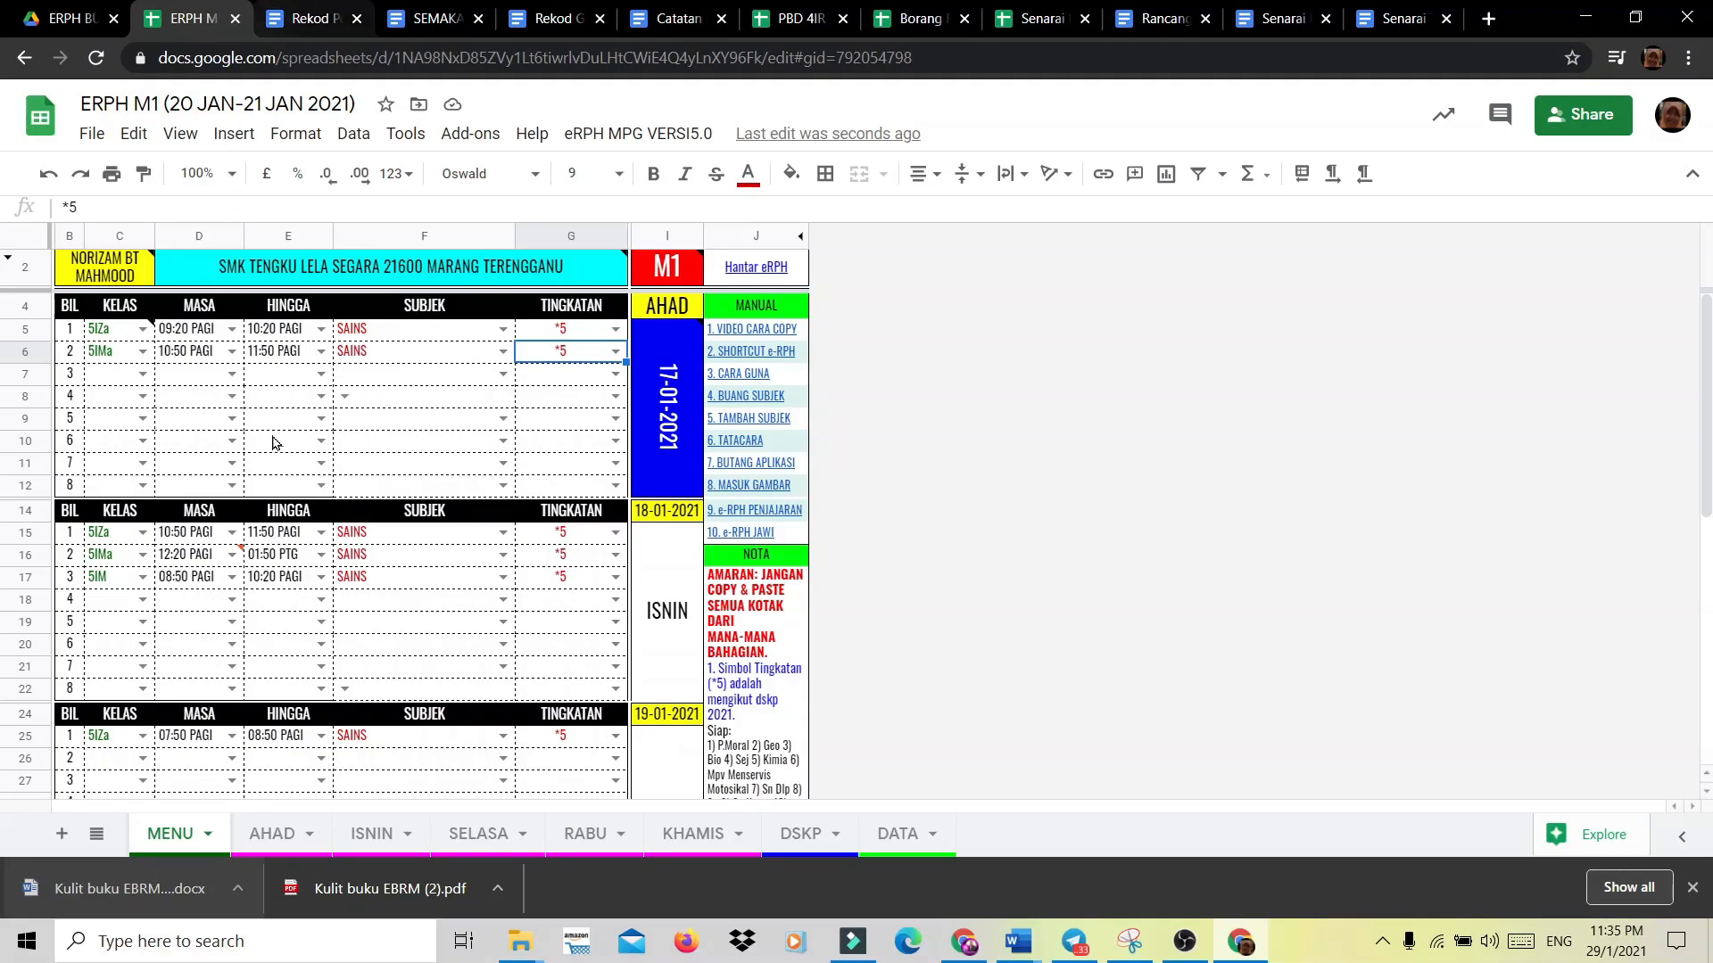
pyautogui.scroll(-3, 152, 580)
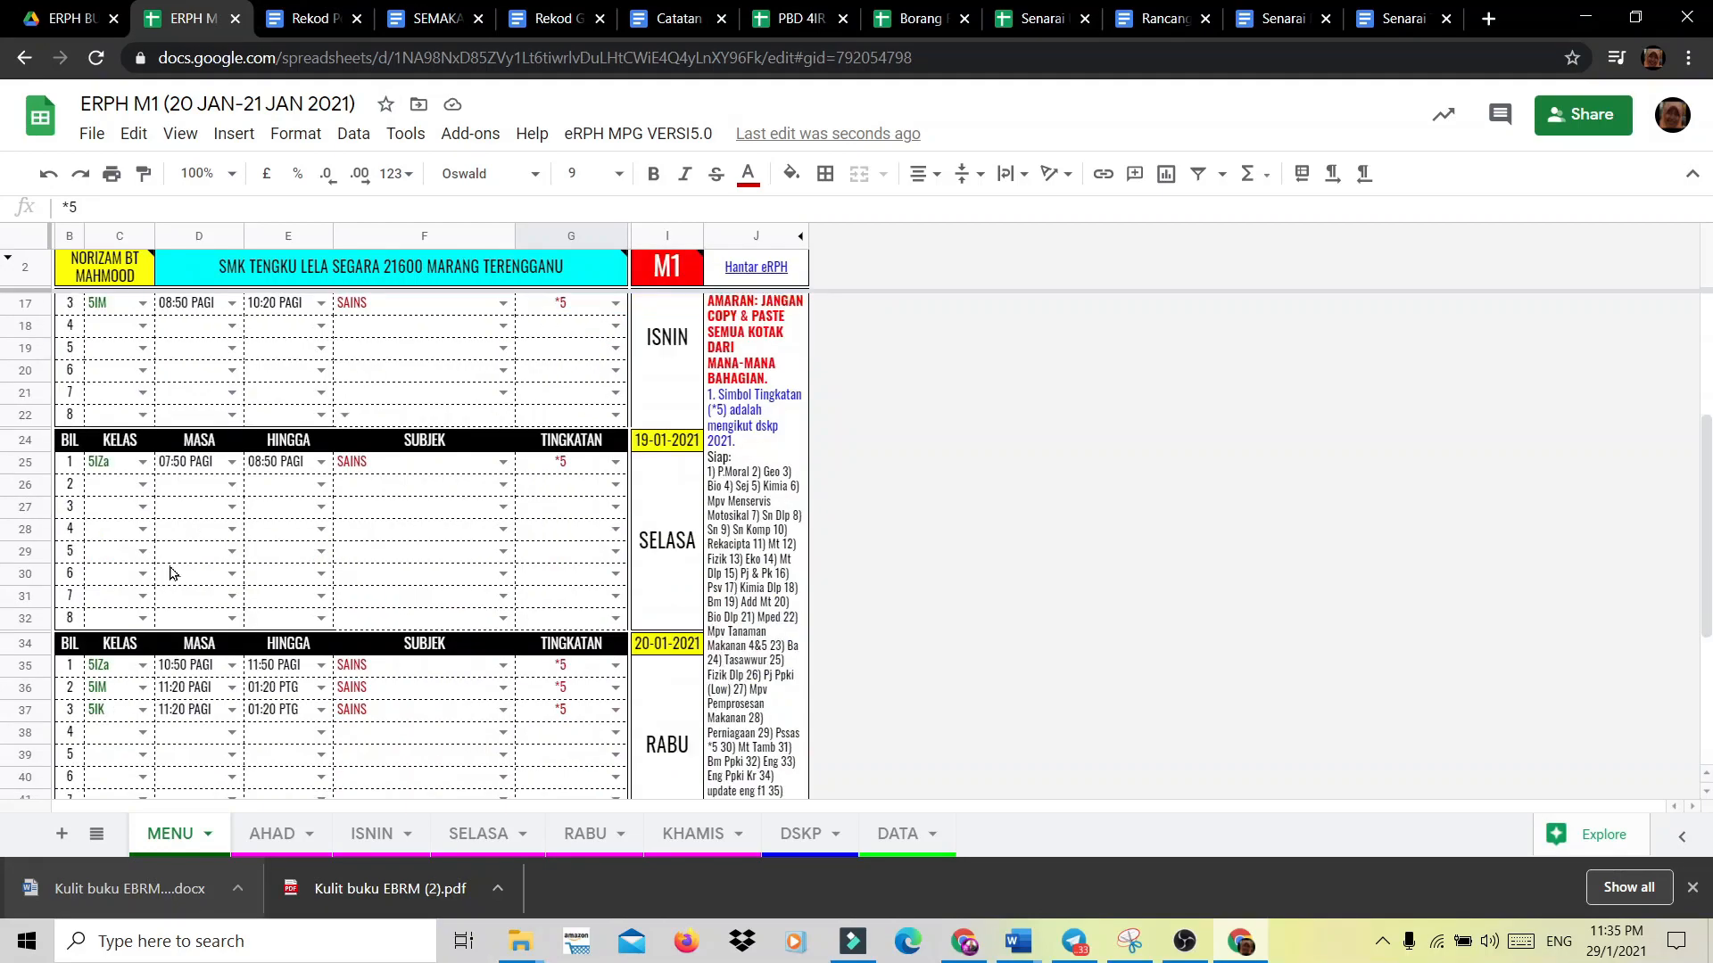
# Clear the theme and the TAJUK 1 title, content standard and learning standard from the class 1 plan on the AHAD sheet.
pyautogui.click(267, 845)
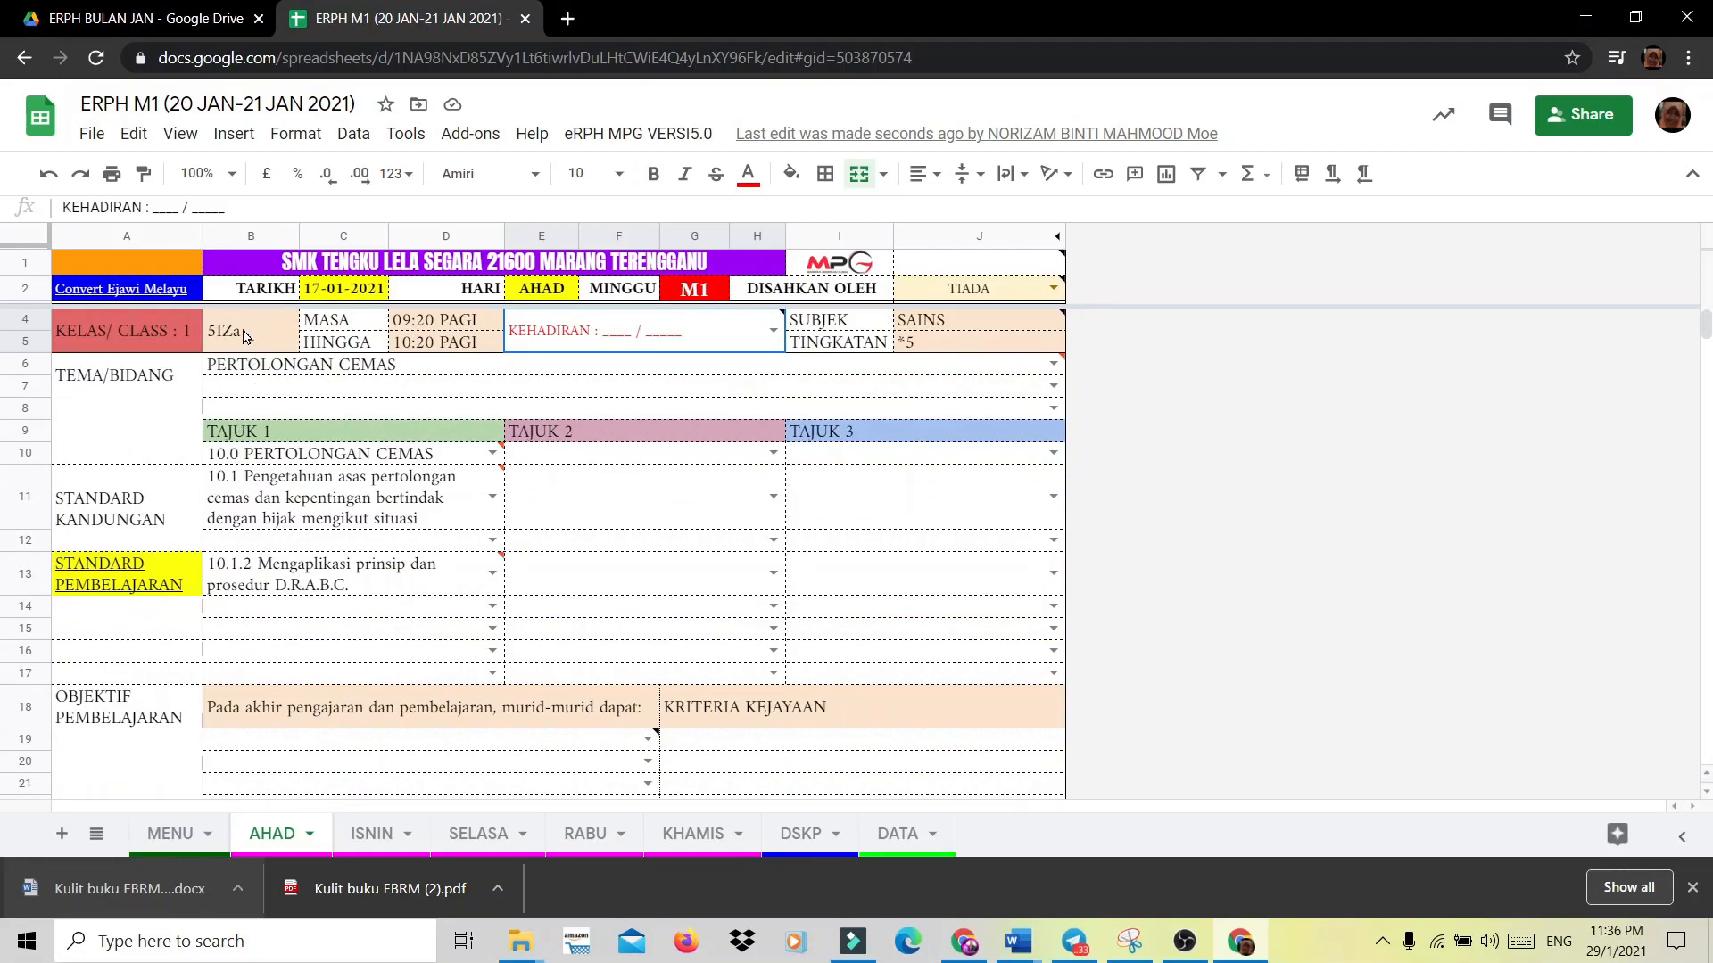
pyautogui.click(362, 368)
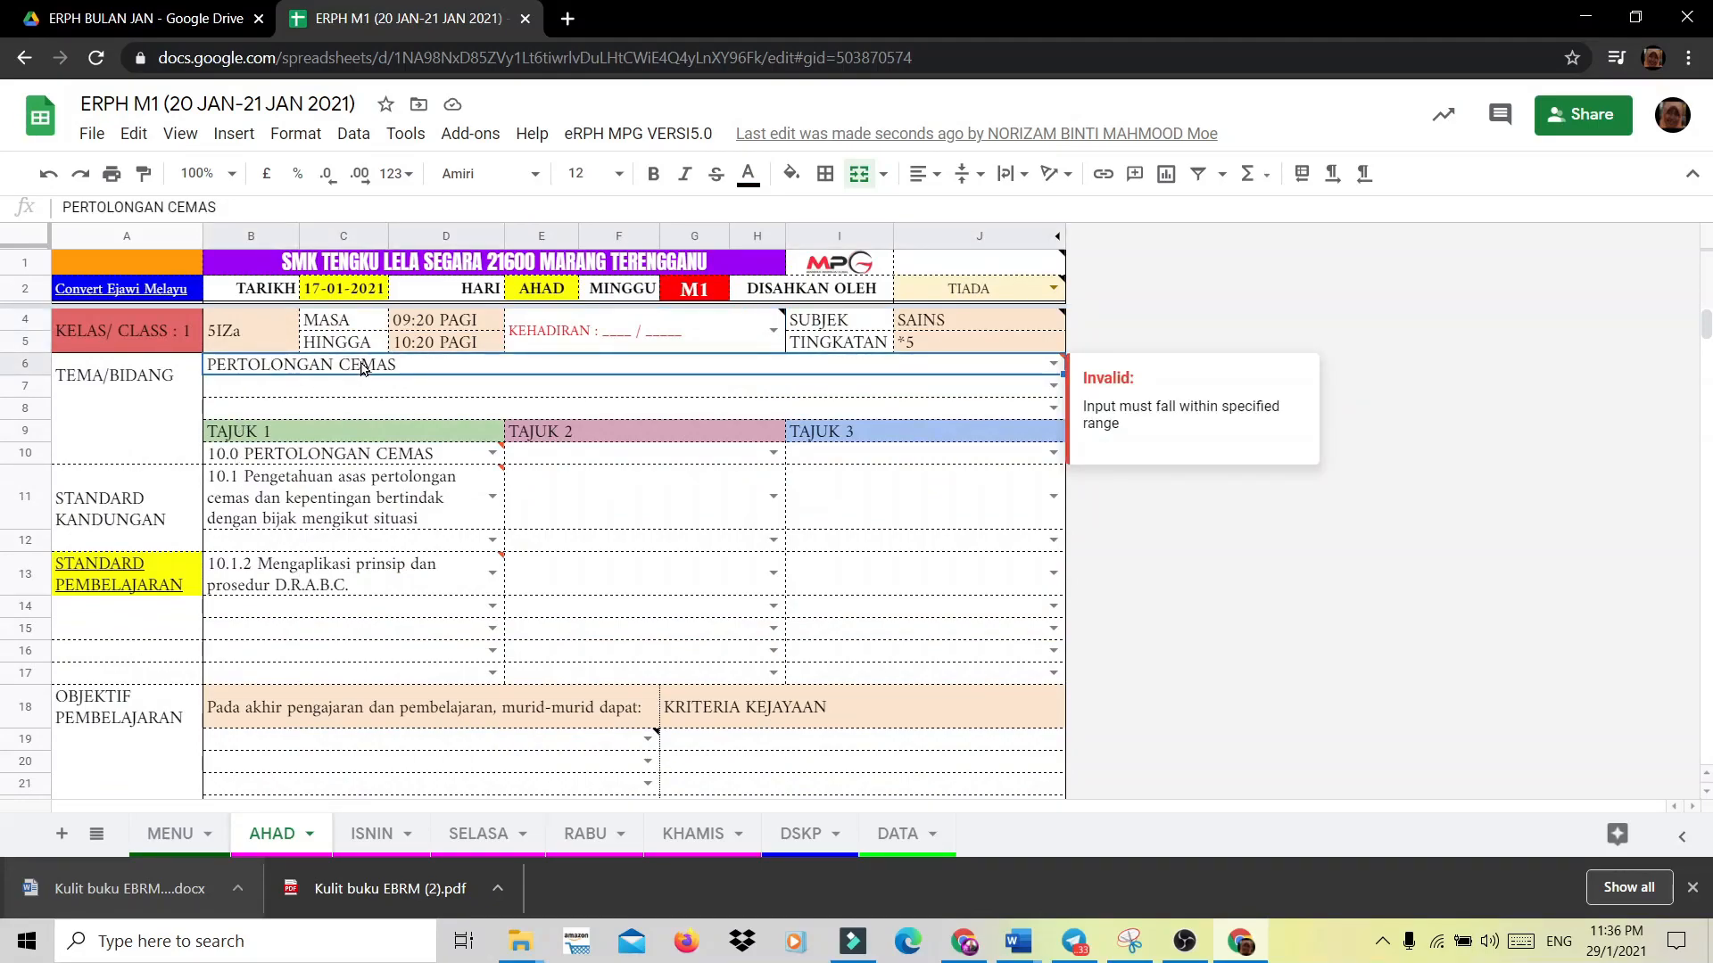
pyautogui.press('Delete')
pyautogui.click(364, 453)
pyautogui.press('Delete')
pyautogui.click(362, 481)
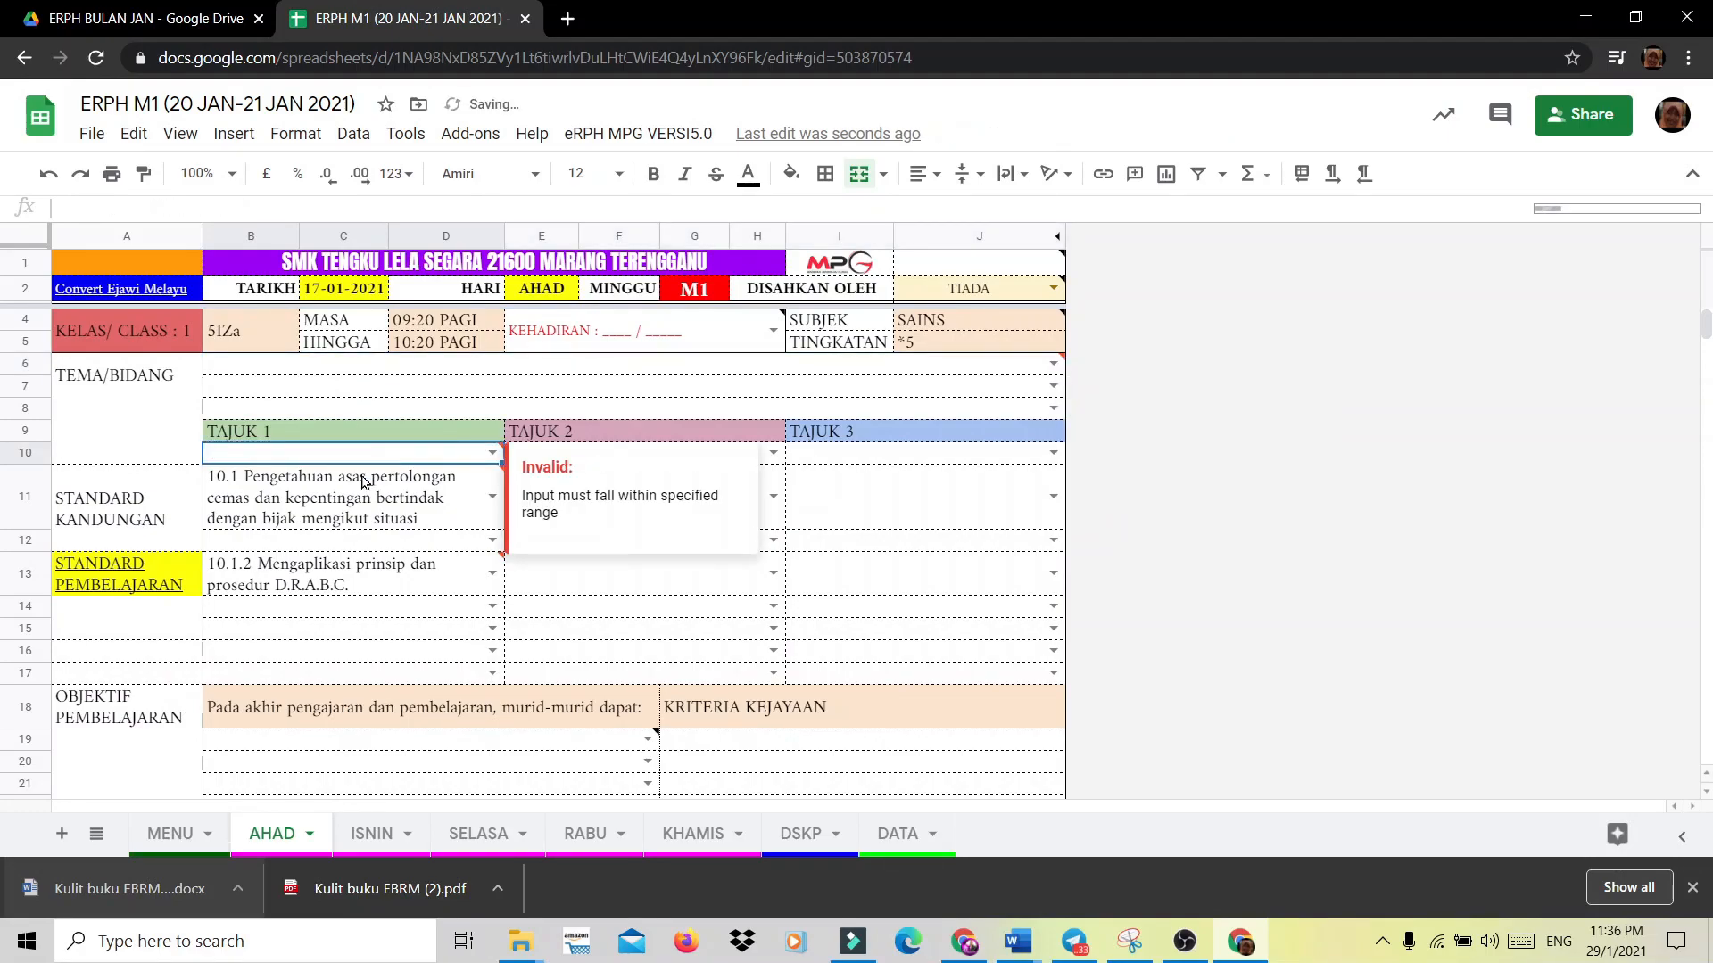
pyautogui.press('Delete')
pyautogui.click(355, 538)
pyautogui.press('Delete')
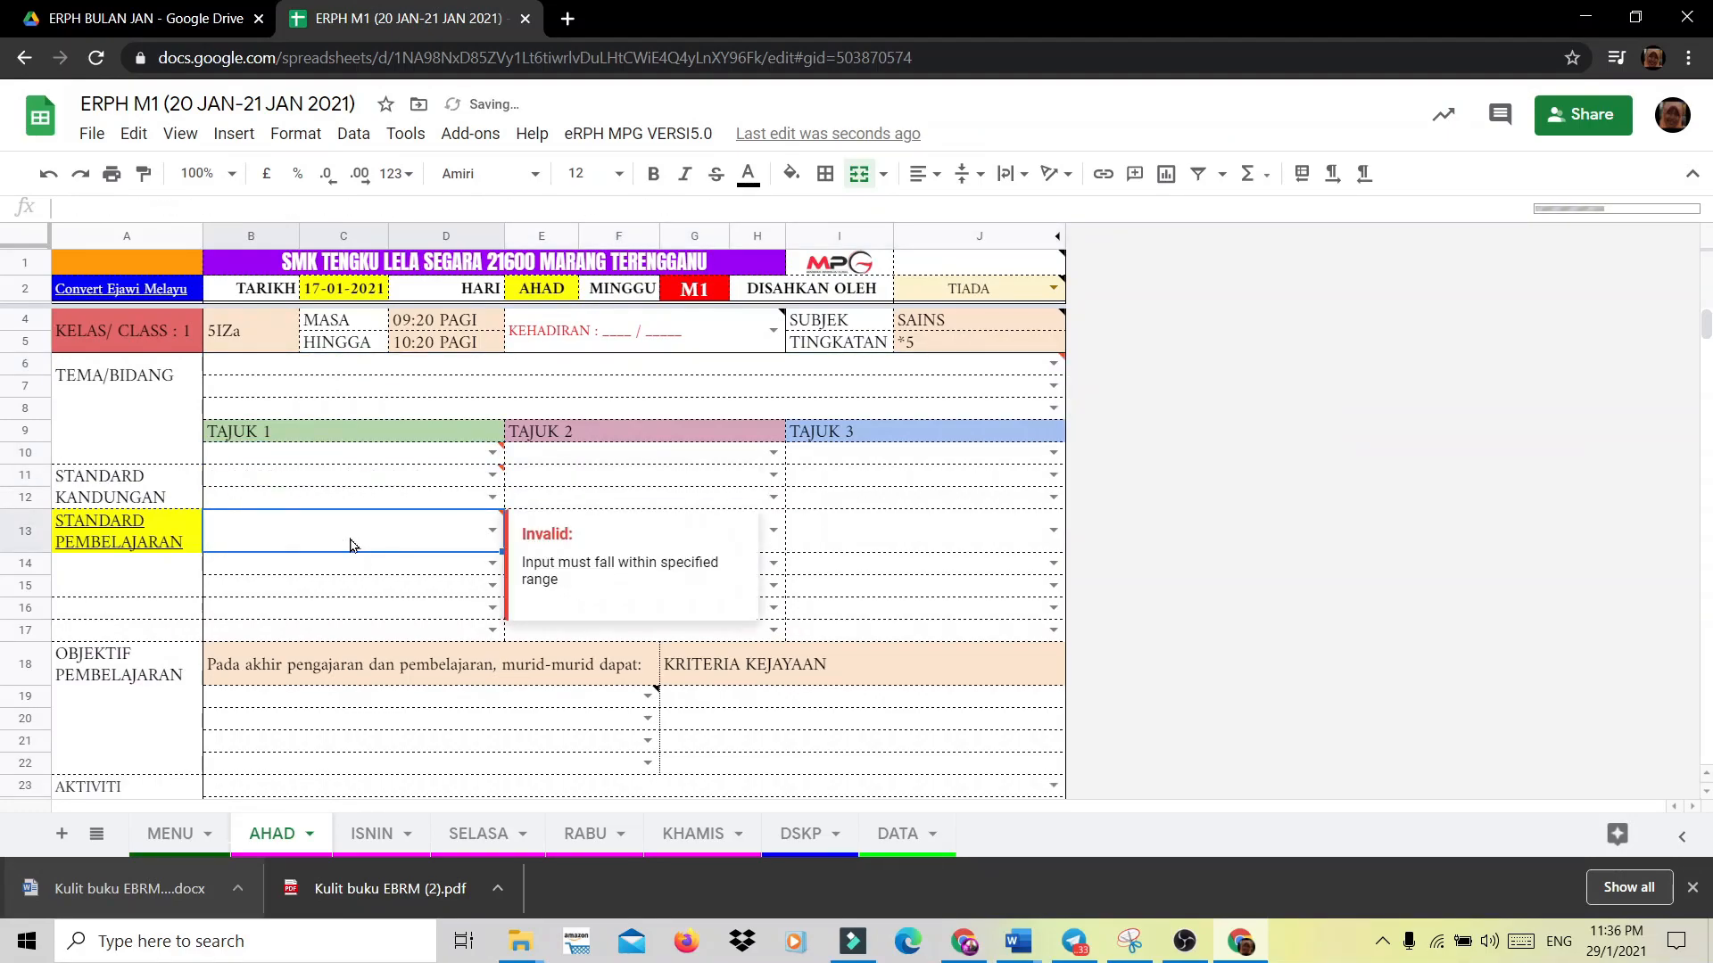
pyautogui.scroll(-3, 301, 672)
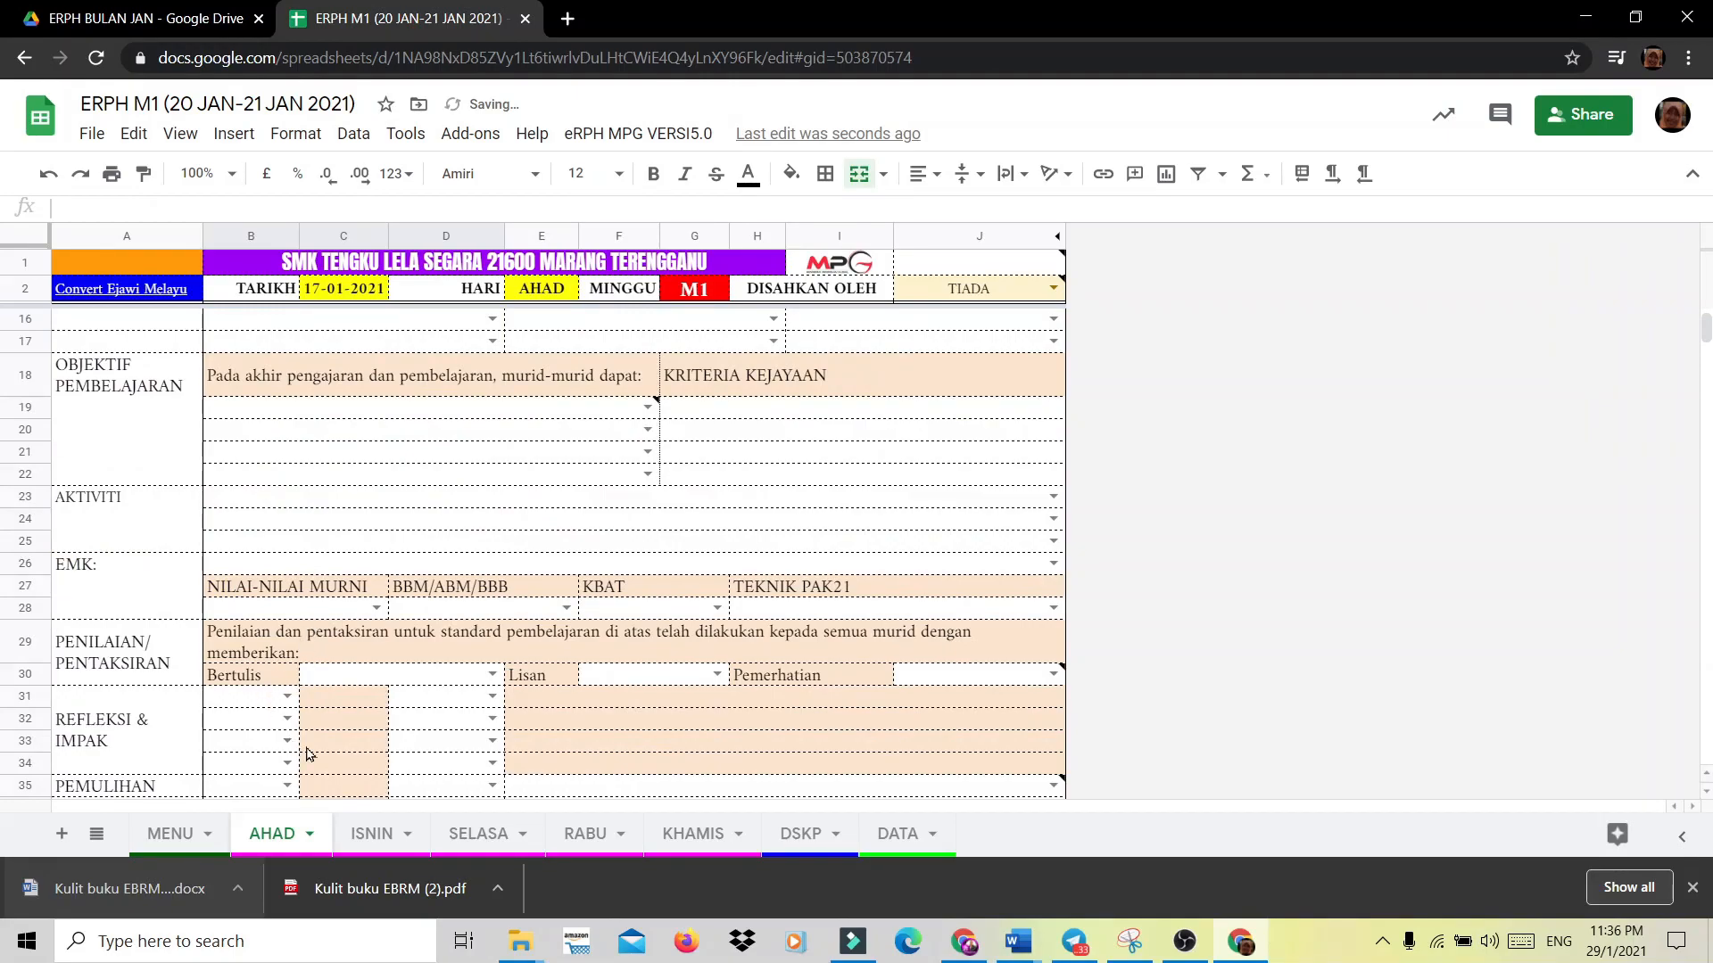
# Set the AHAD sheet's number of lesson plans (Bilangan eRPH) to Tiada.
pyautogui.scroll(3, 301, 560)
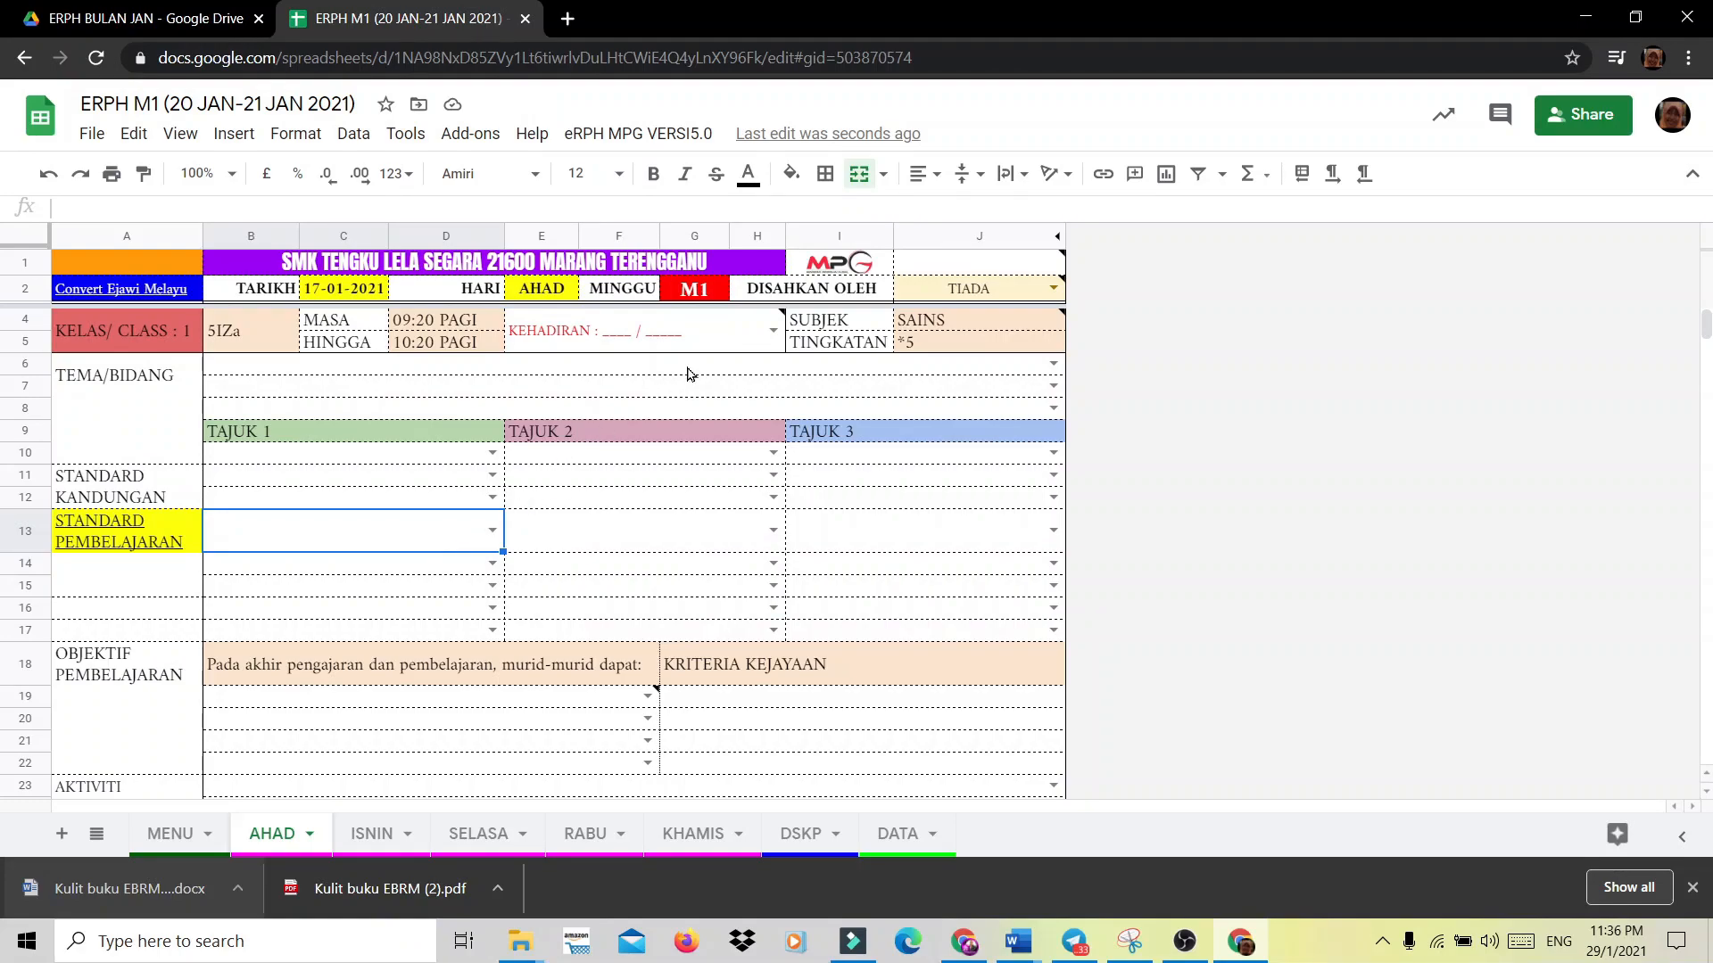
pyautogui.click(612, 135)
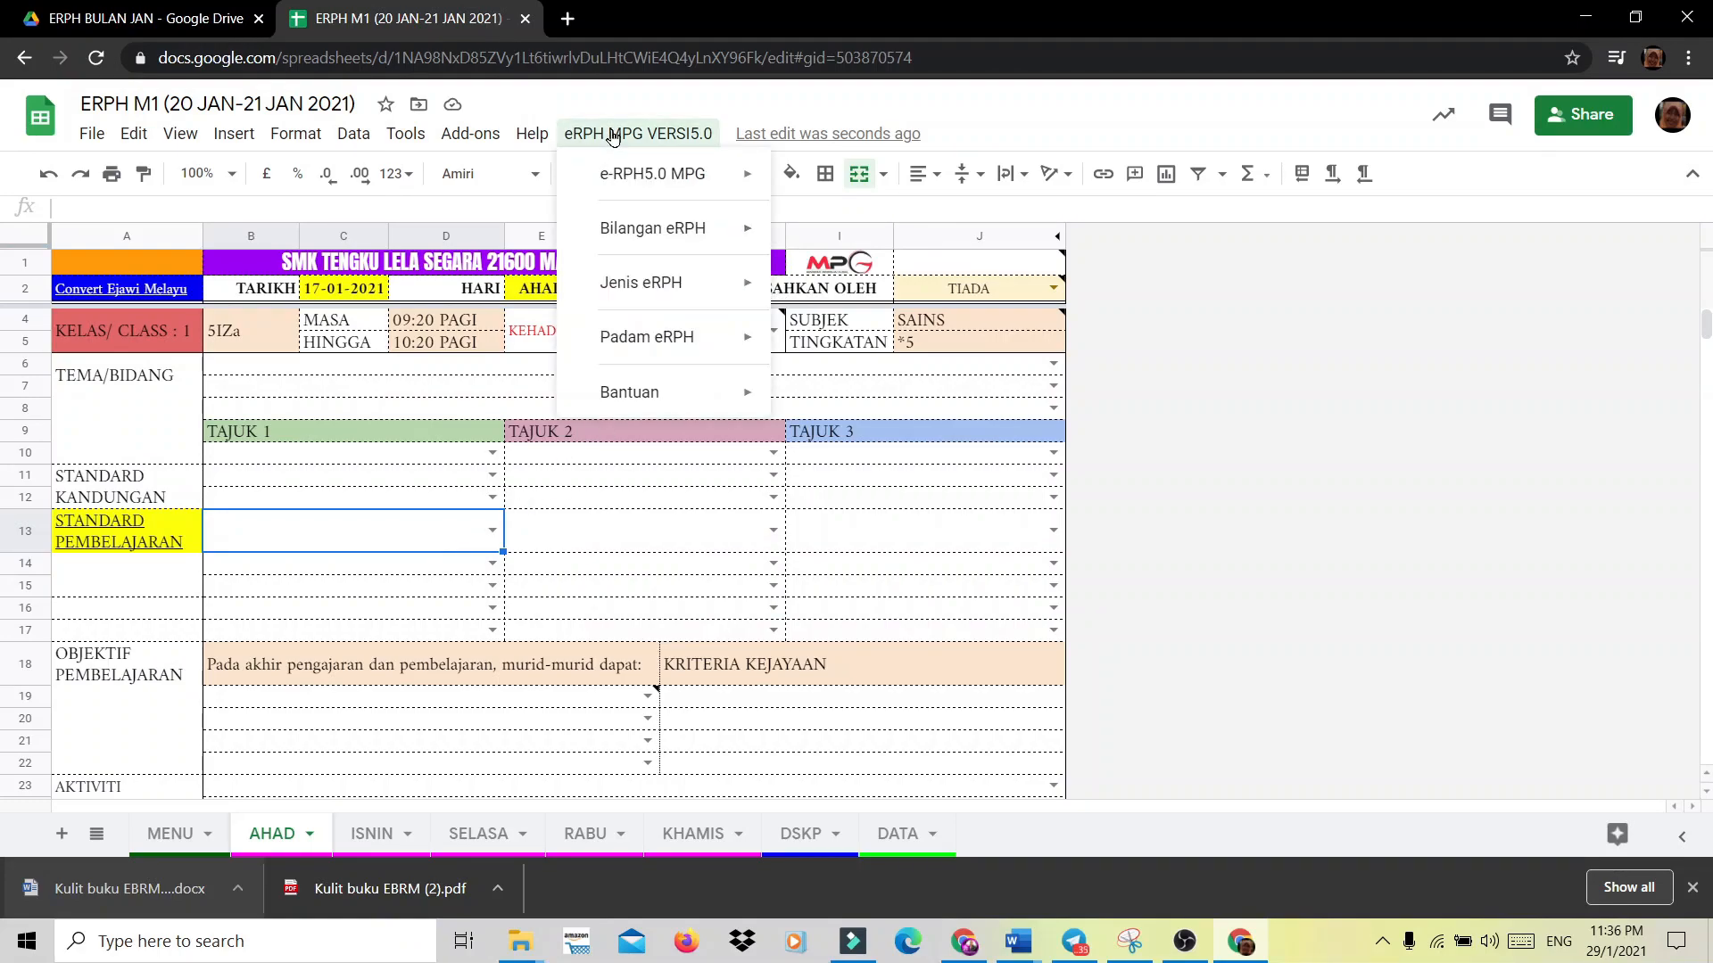
pyautogui.moveTo(622, 178)
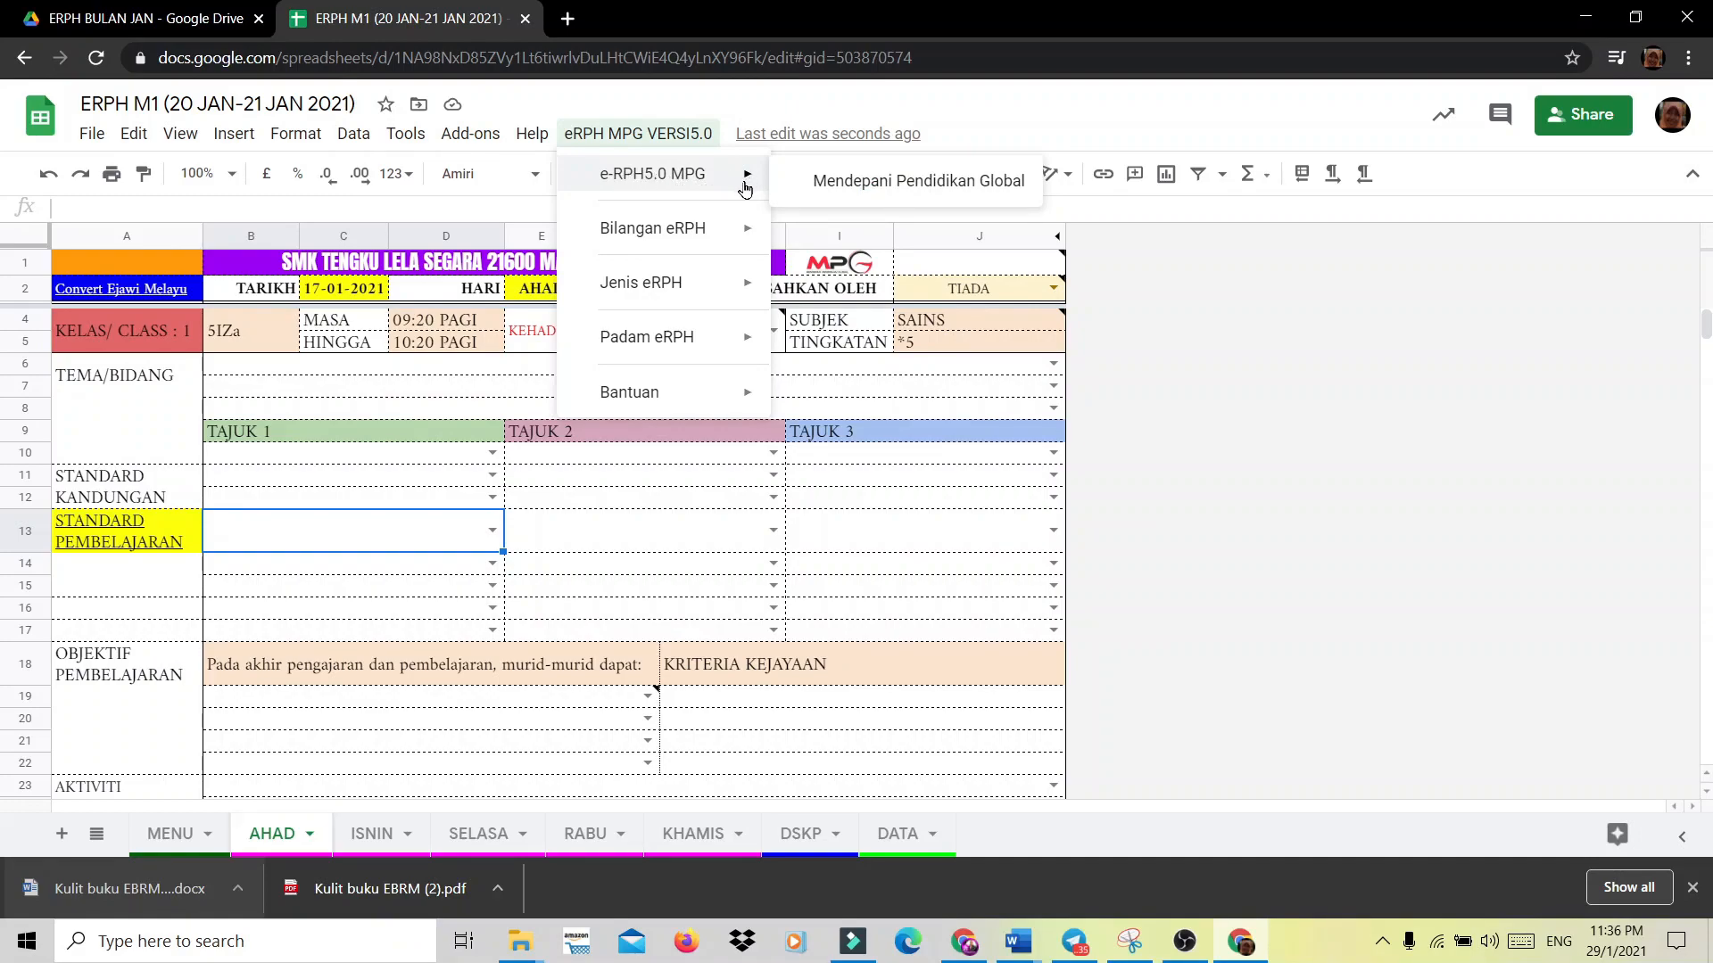
pyautogui.moveTo(753, 228)
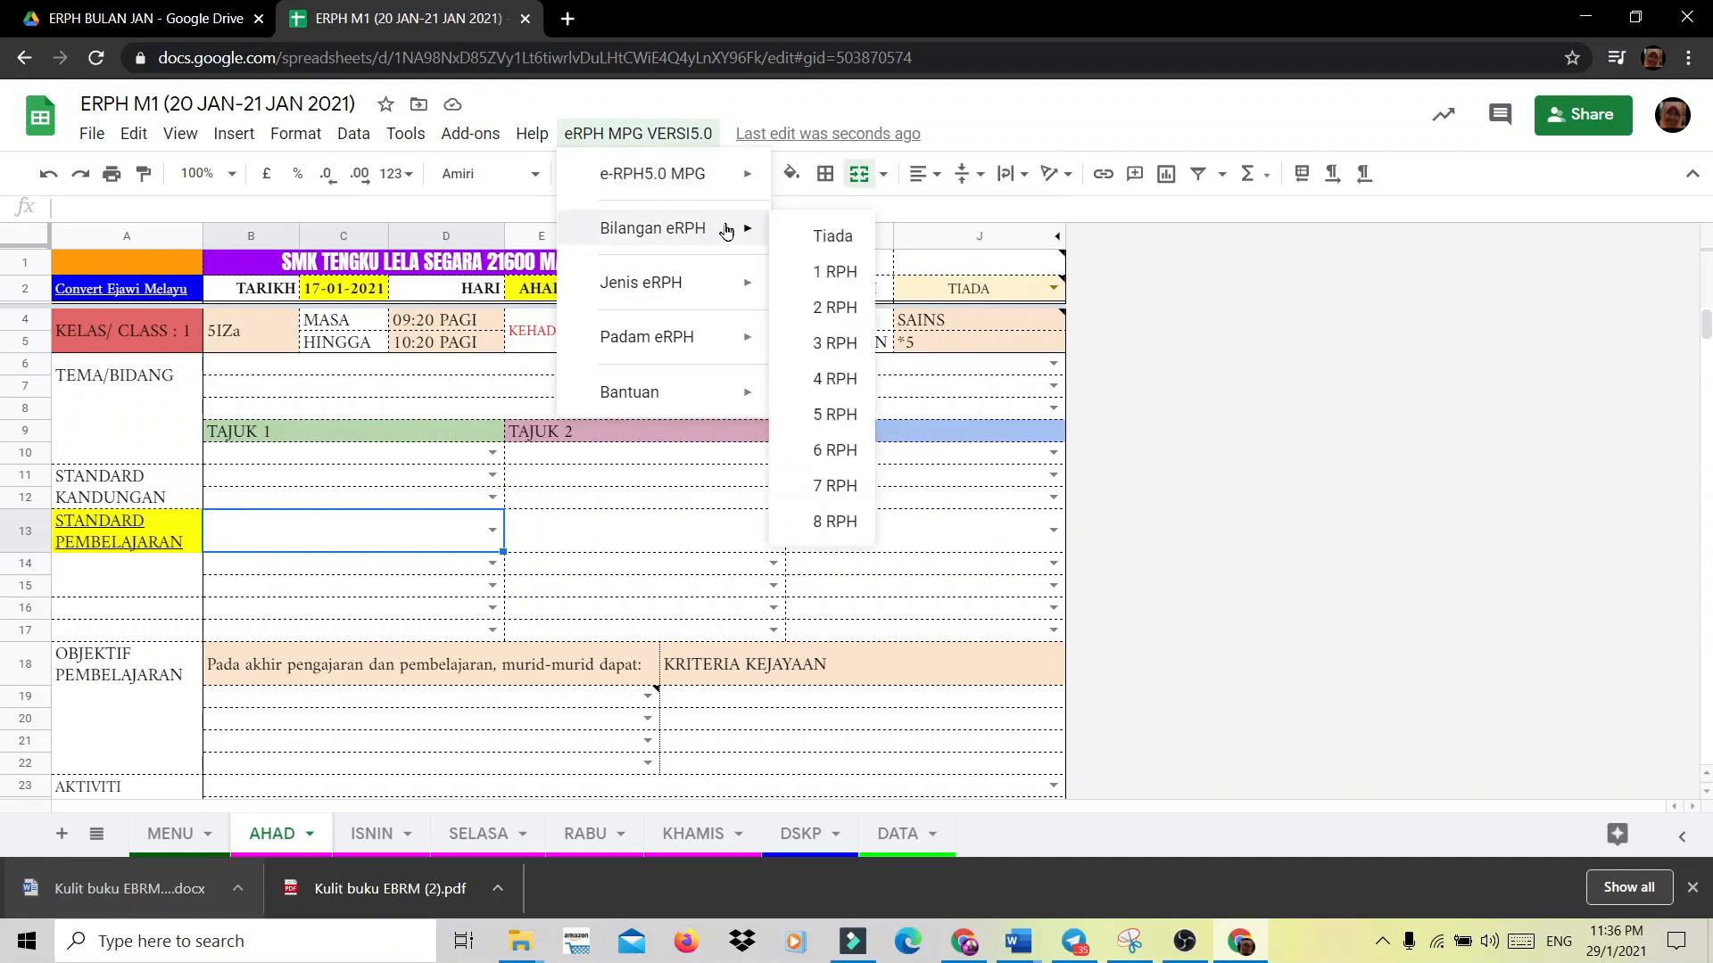
pyautogui.click(807, 235)
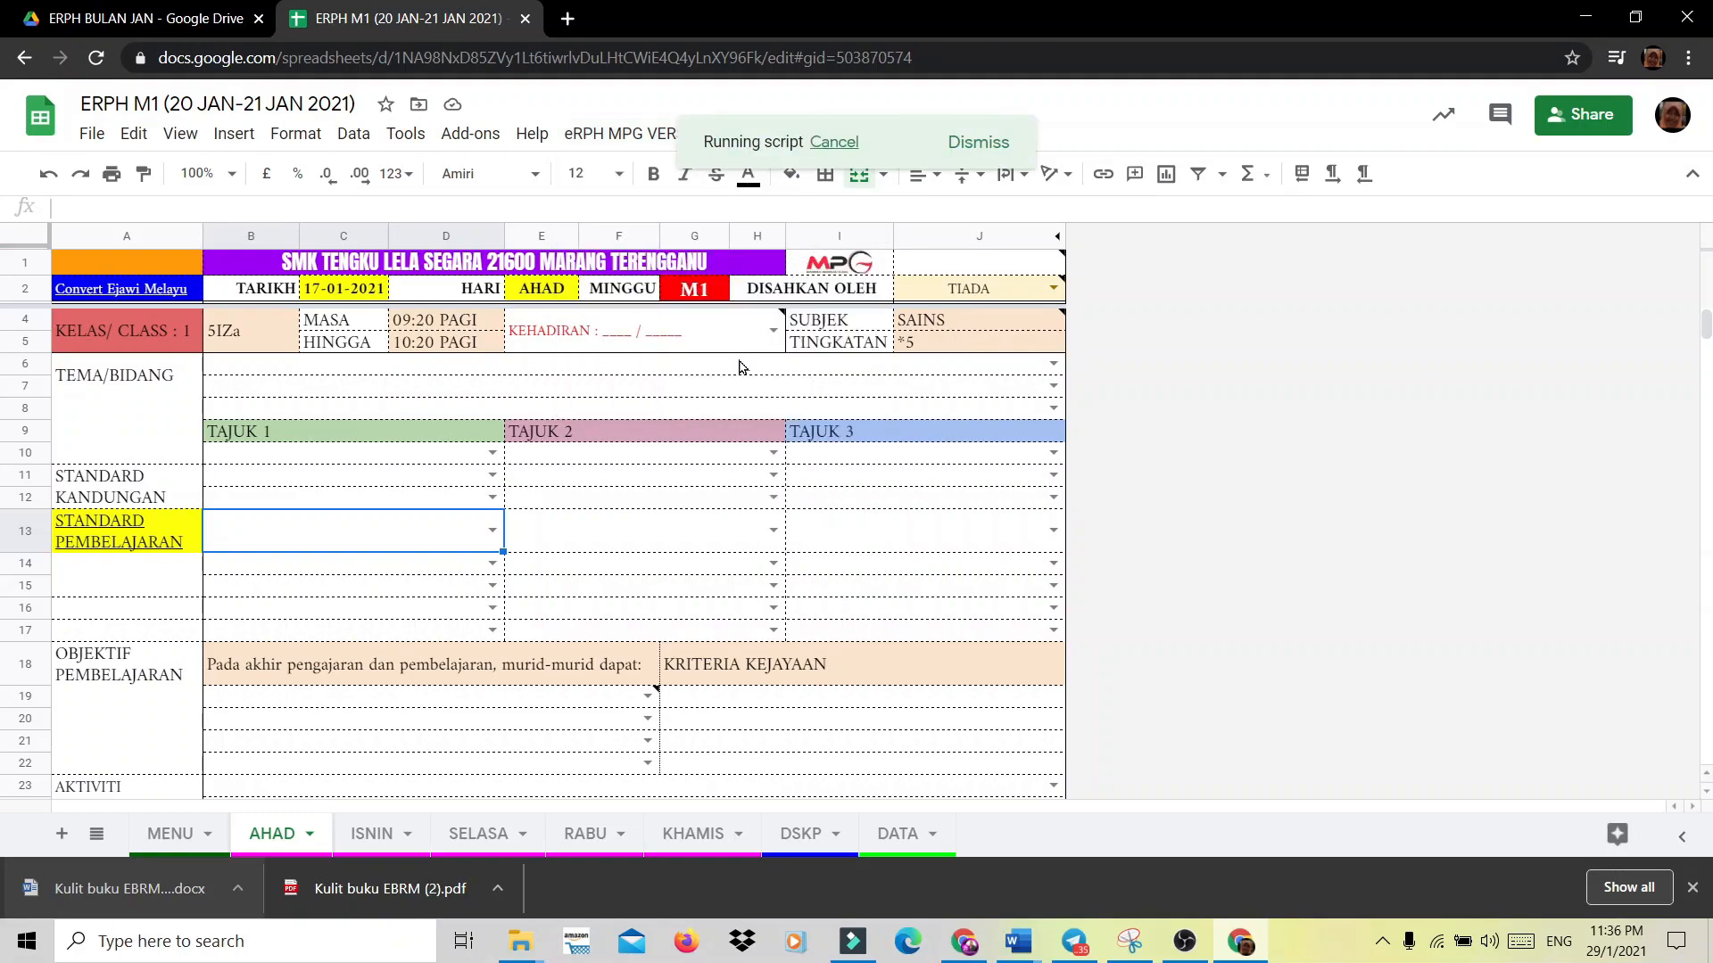
# Examine the available options for the number of eRPH plans, the eRPH type and deleting the day's eRPH.
pyautogui.click(619, 136)
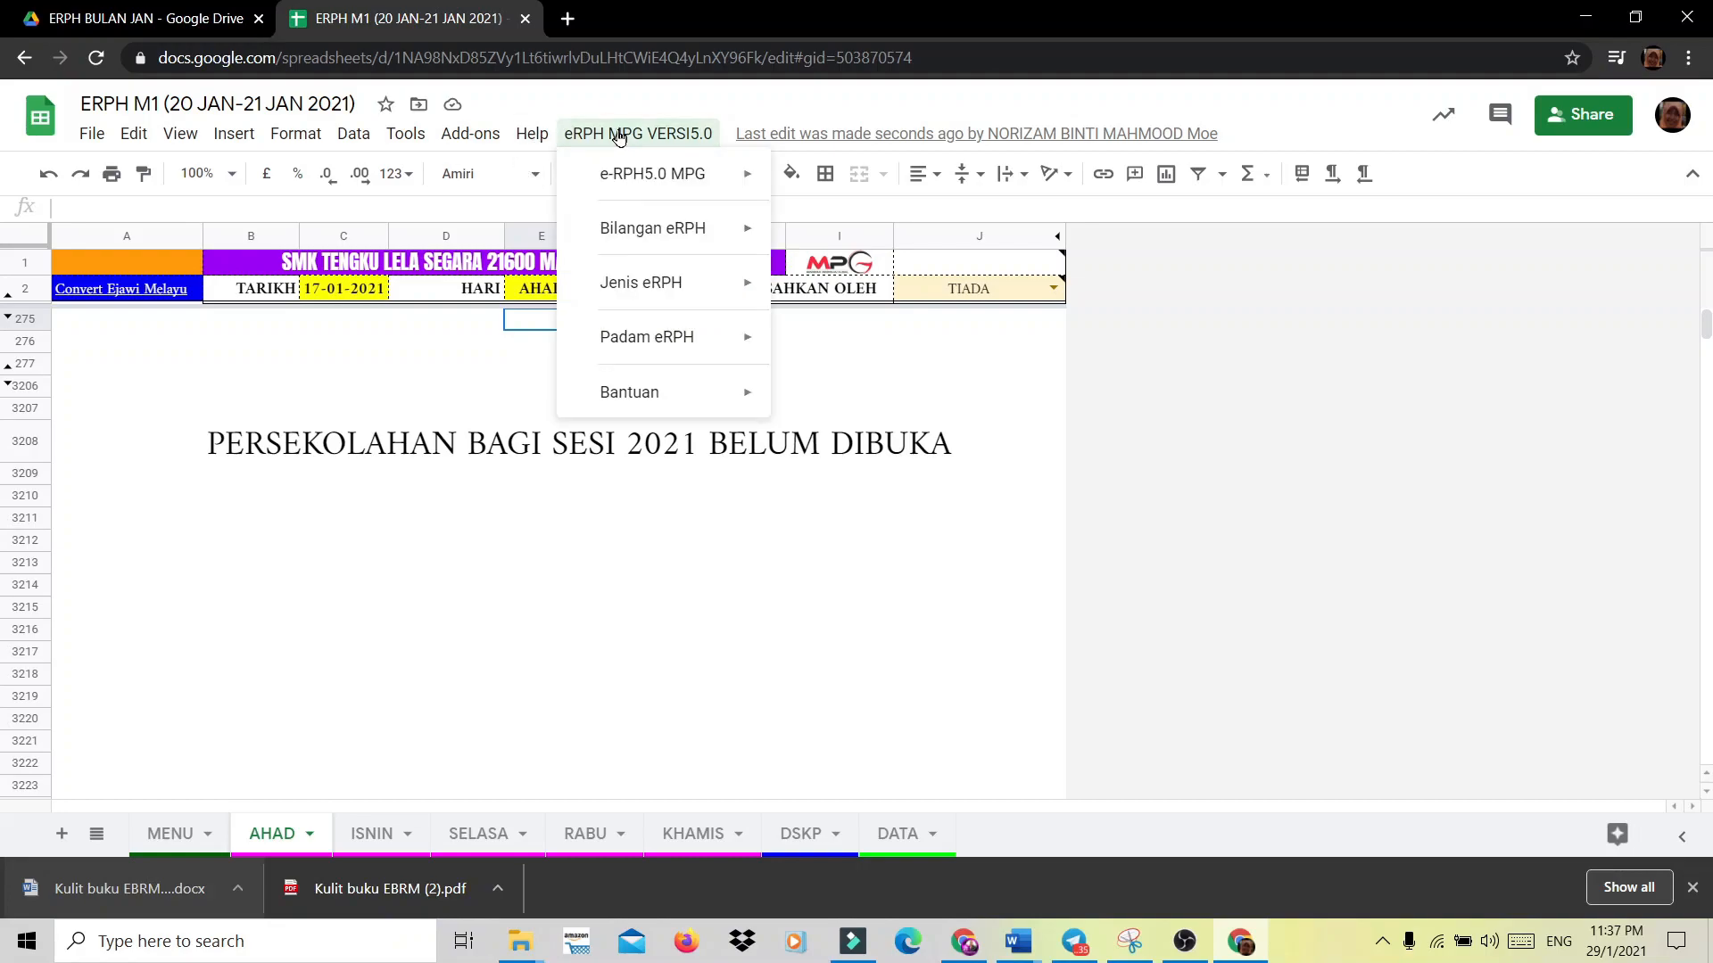
pyautogui.moveTo(636, 237)
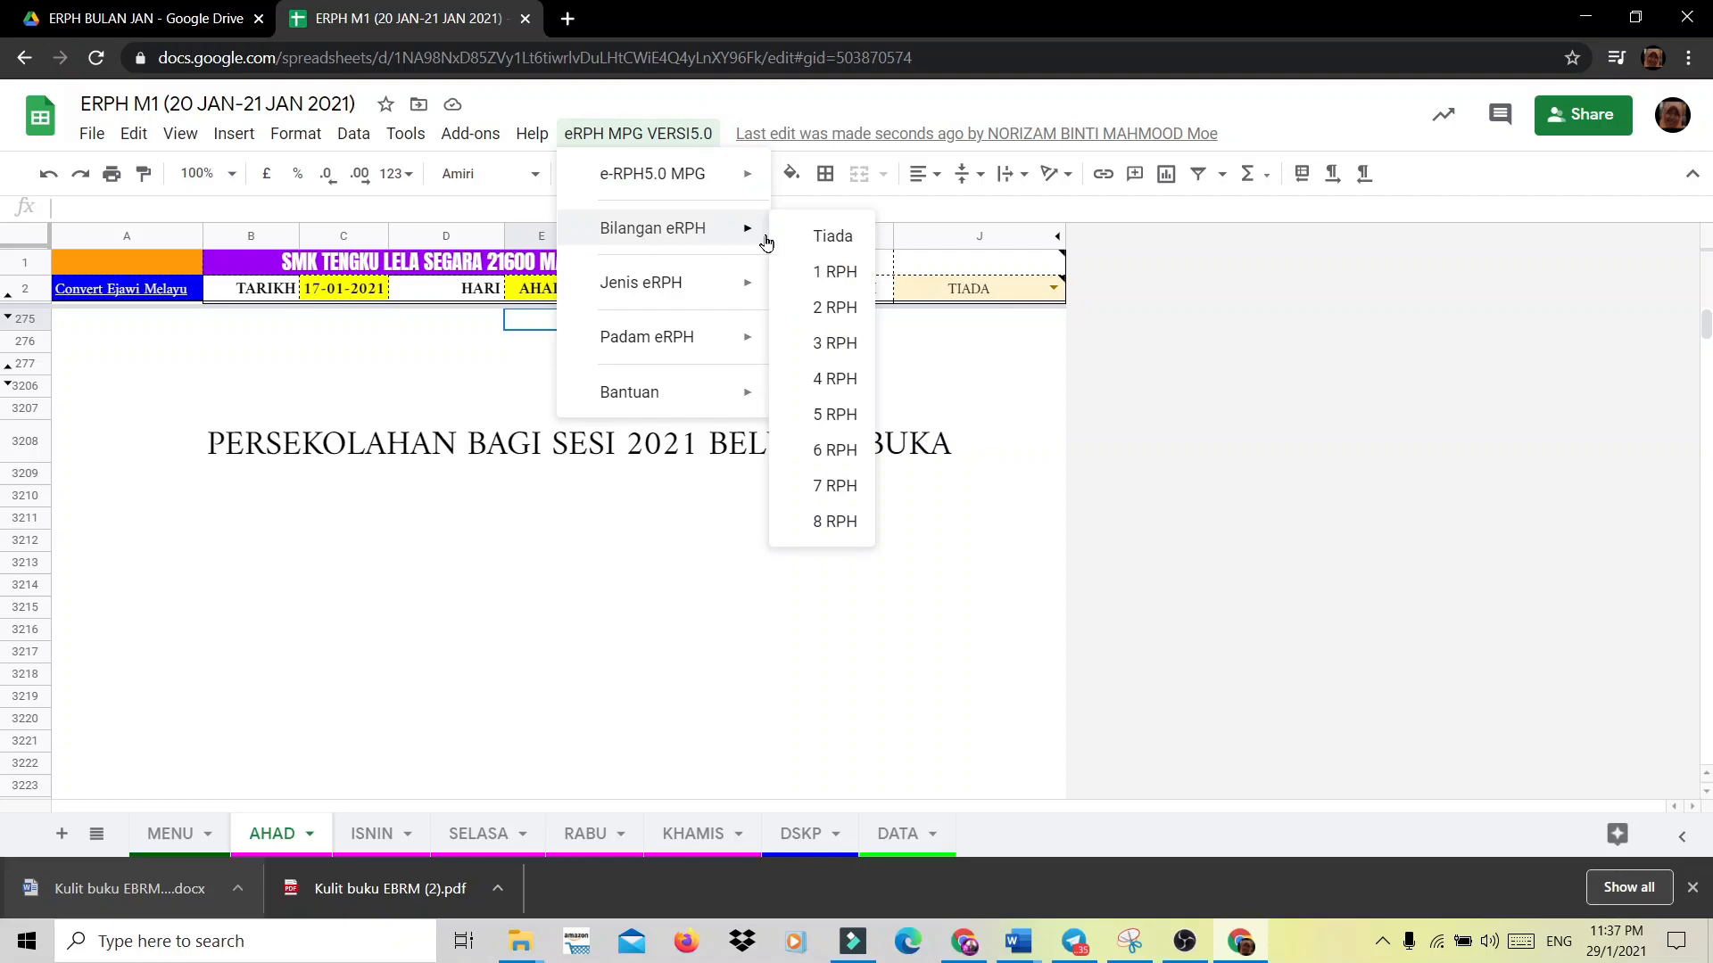
pyautogui.moveTo(739, 239)
pyautogui.moveTo(688, 283)
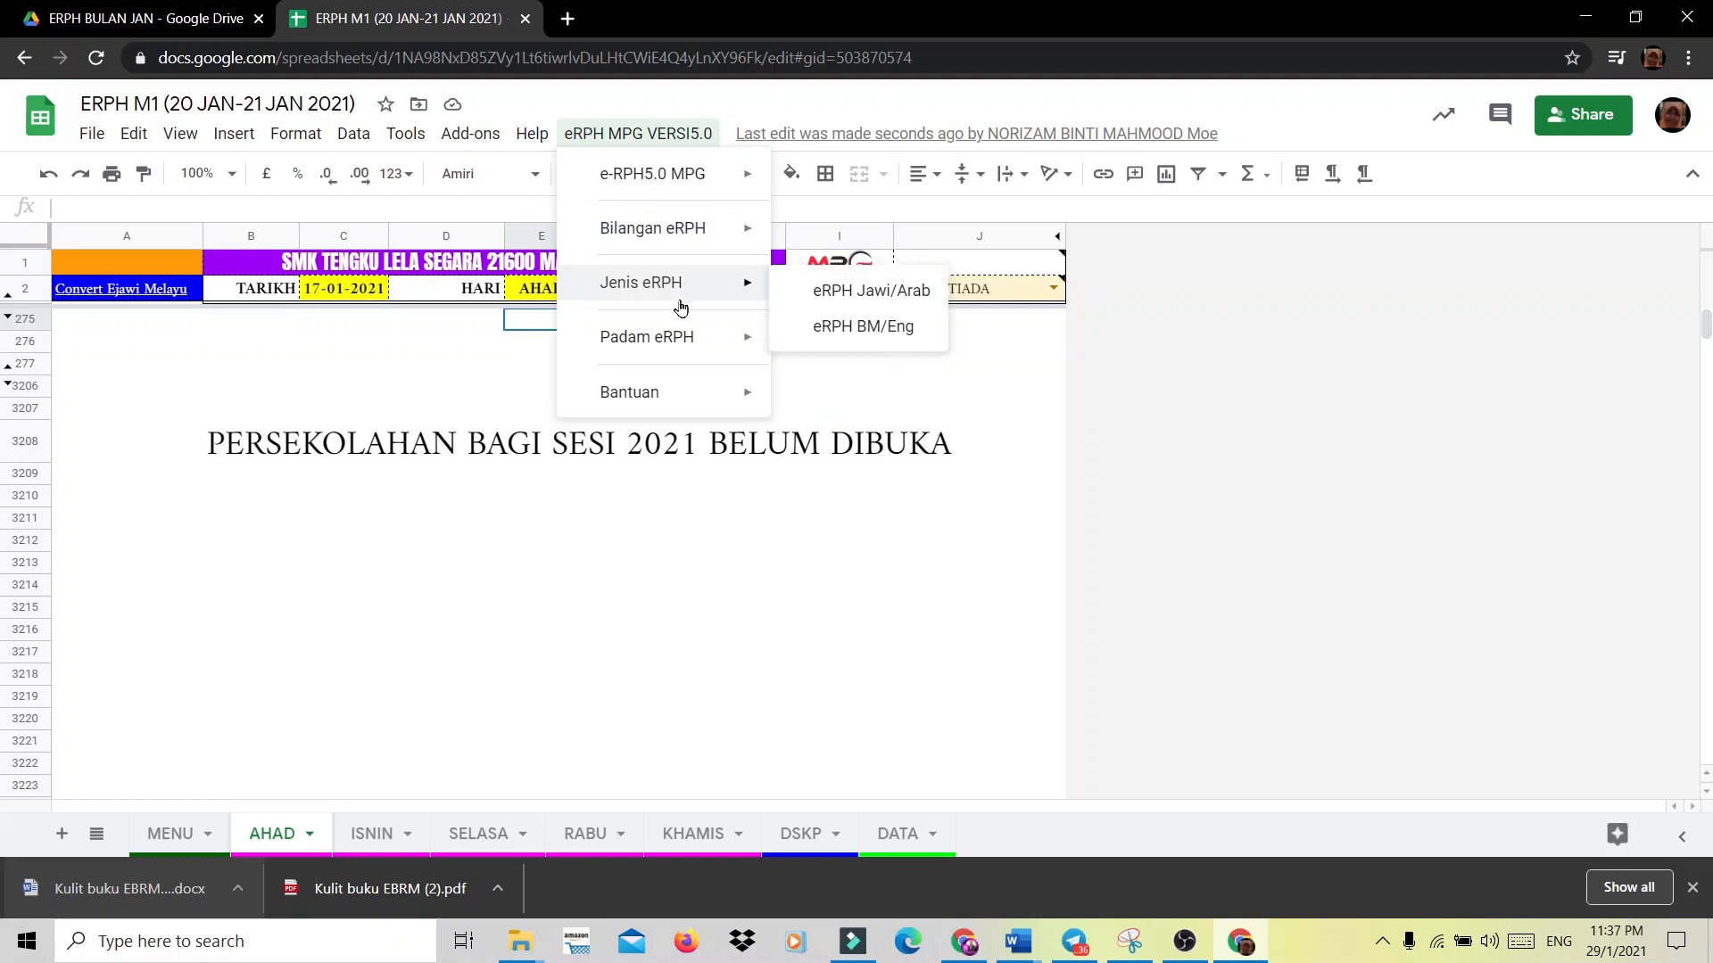
pyautogui.moveTo(670, 354)
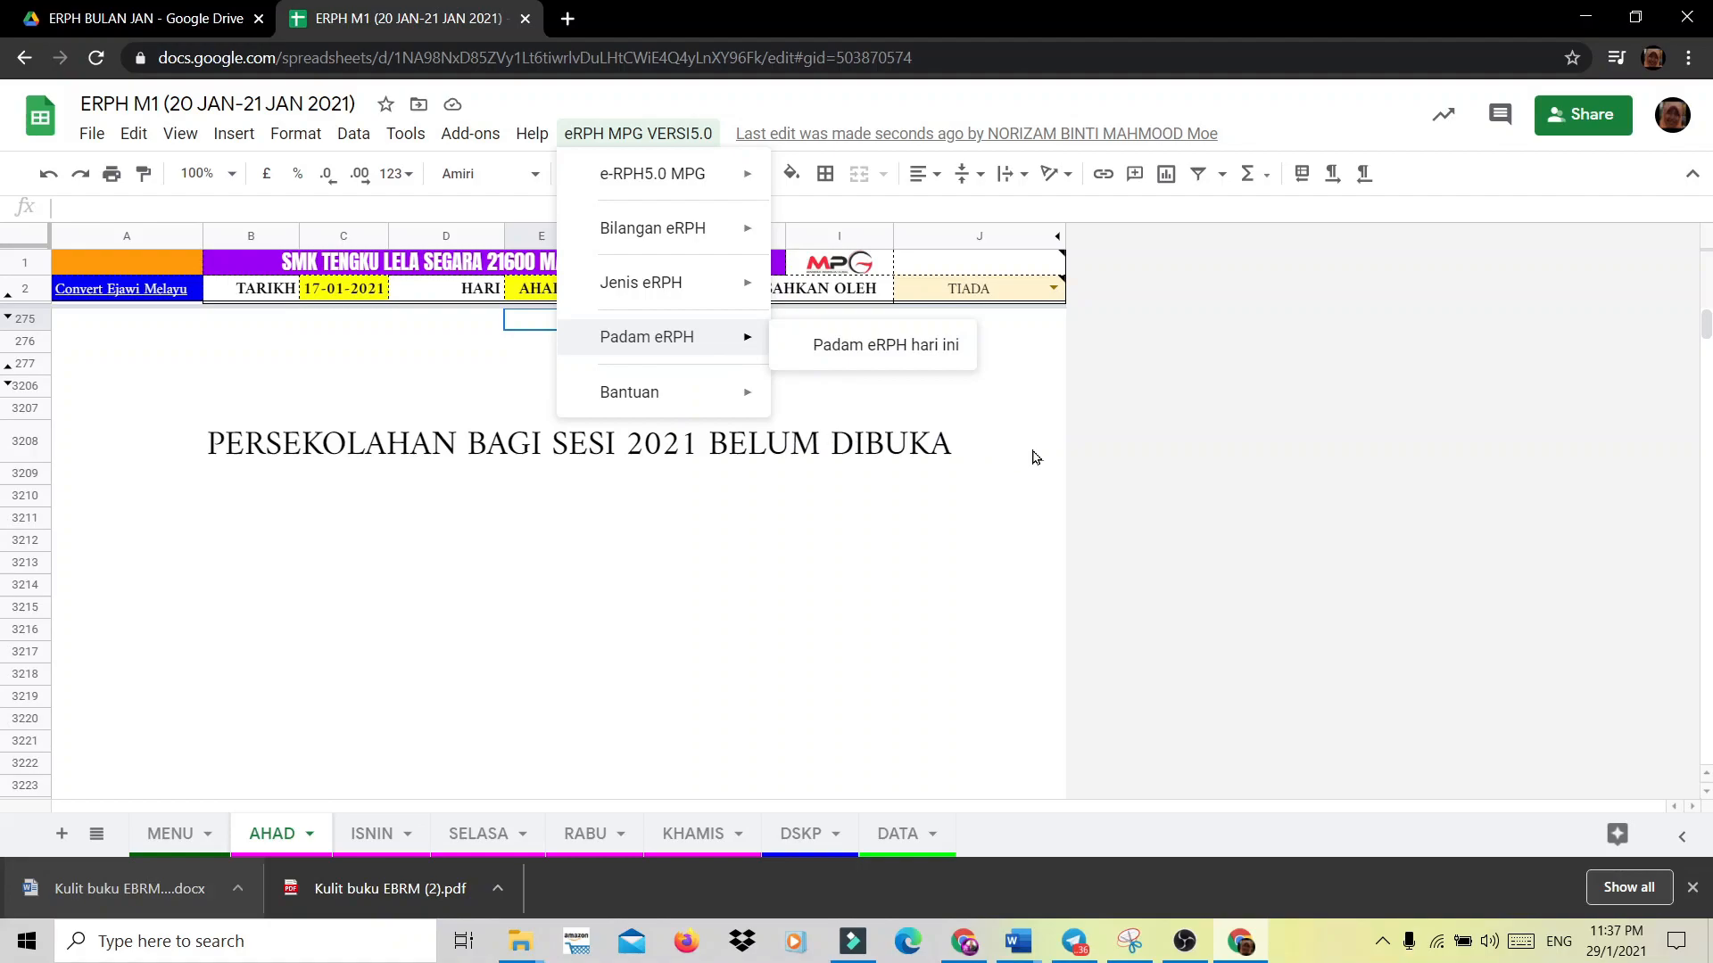
pyautogui.click(1059, 446)
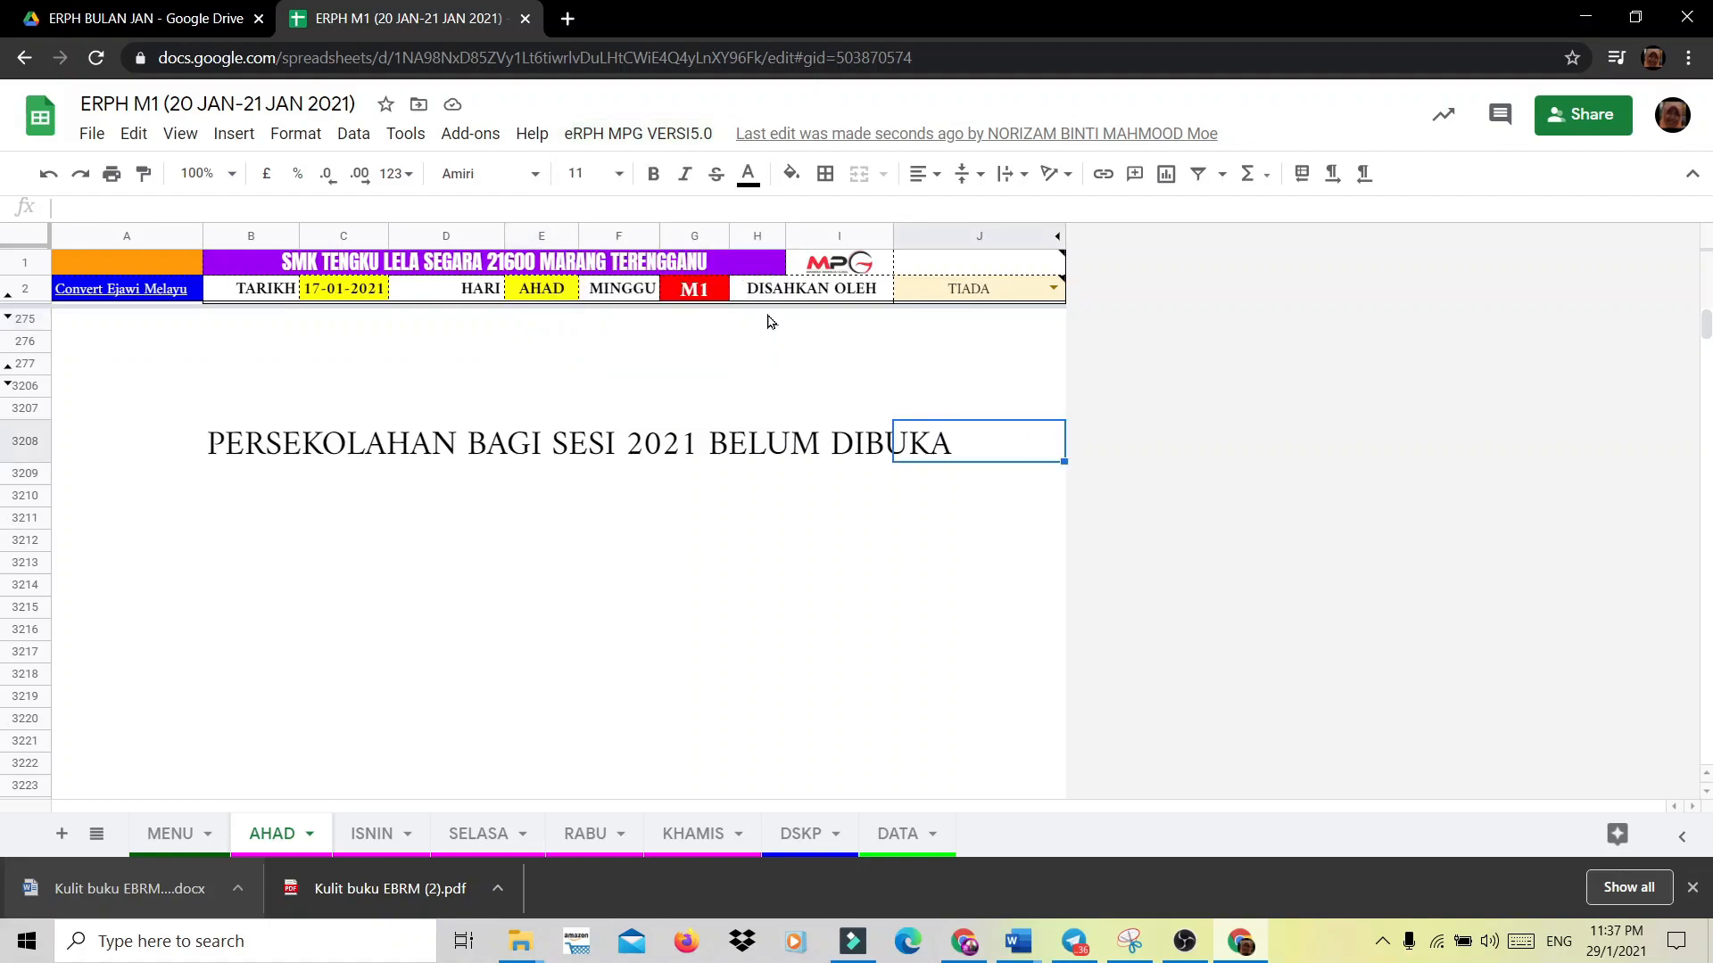
pyautogui.click(687, 136)
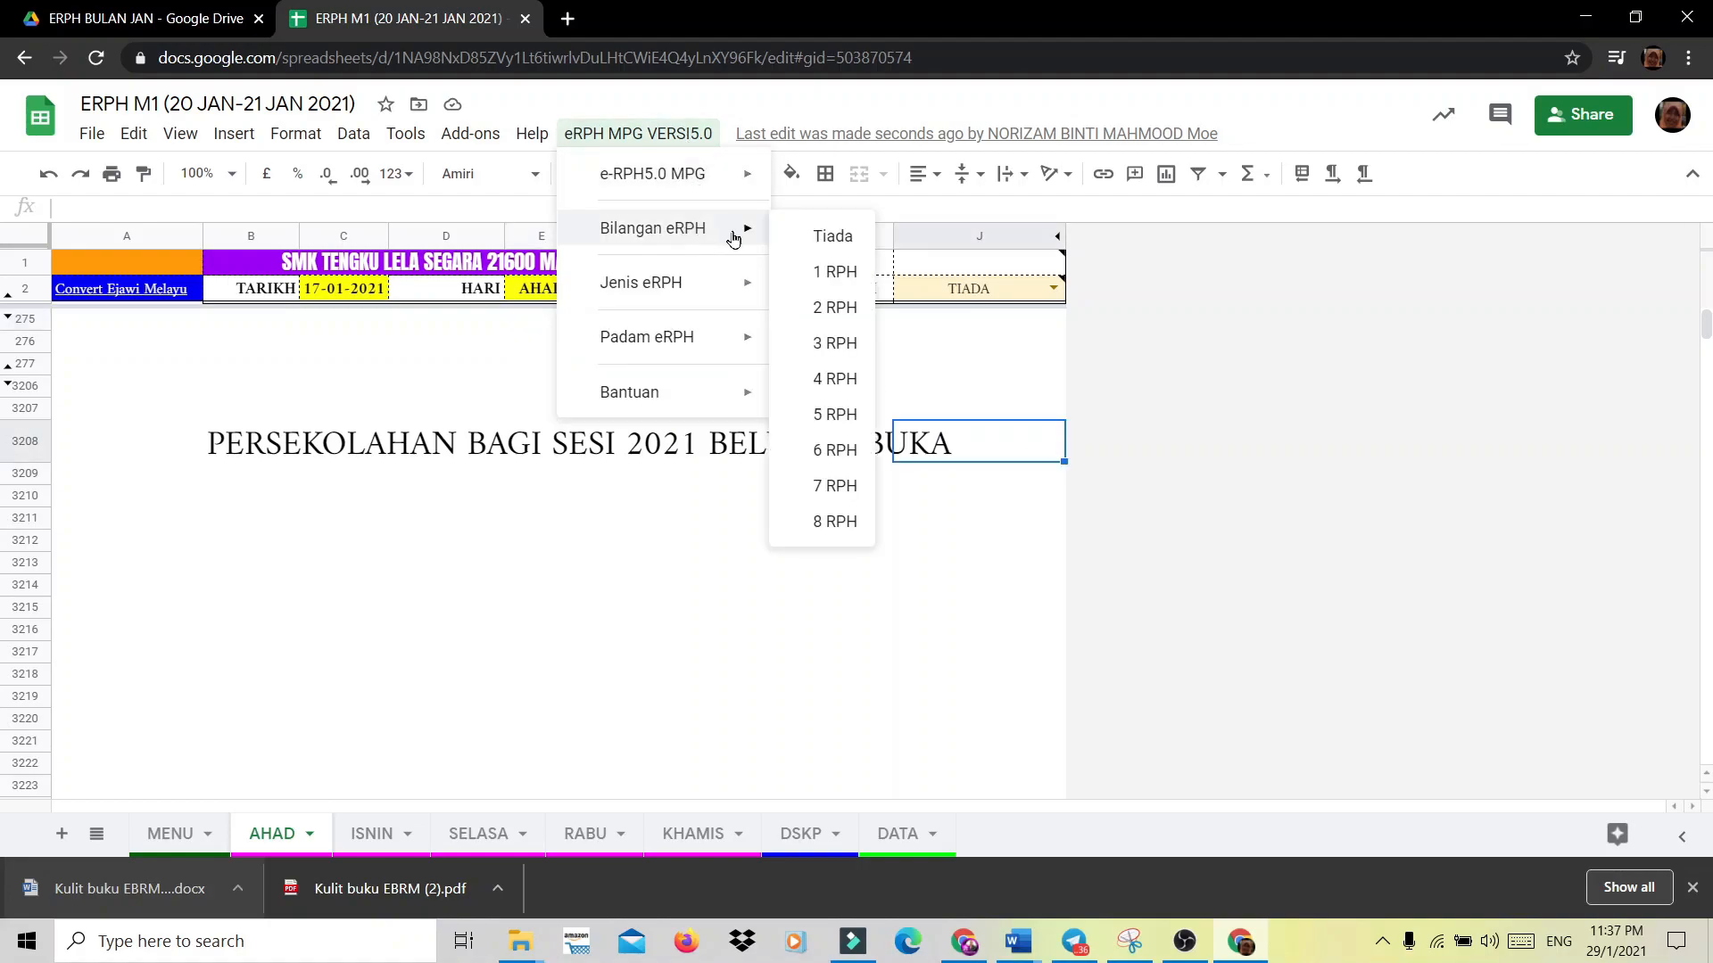
pyautogui.click(585, 519)
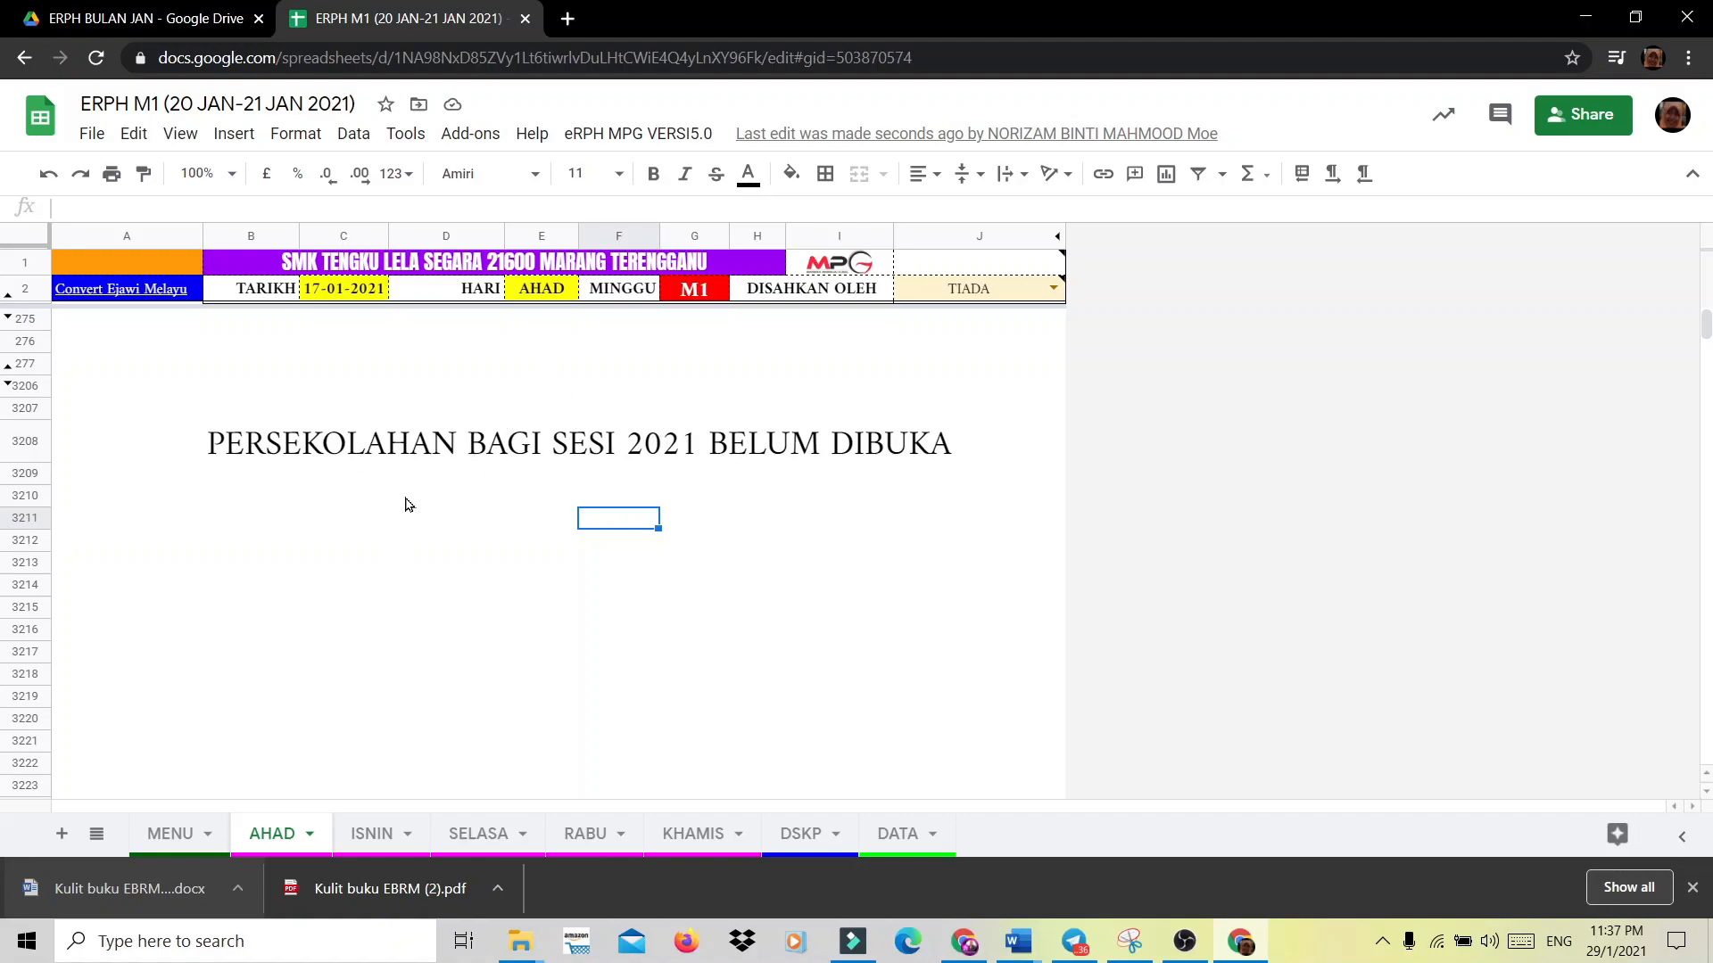
# Set the SELASA sheet's number of lesson plans (Bilangan eRPH) to Tiada and add 1000 rows at its end.
pyautogui.click(481, 834)
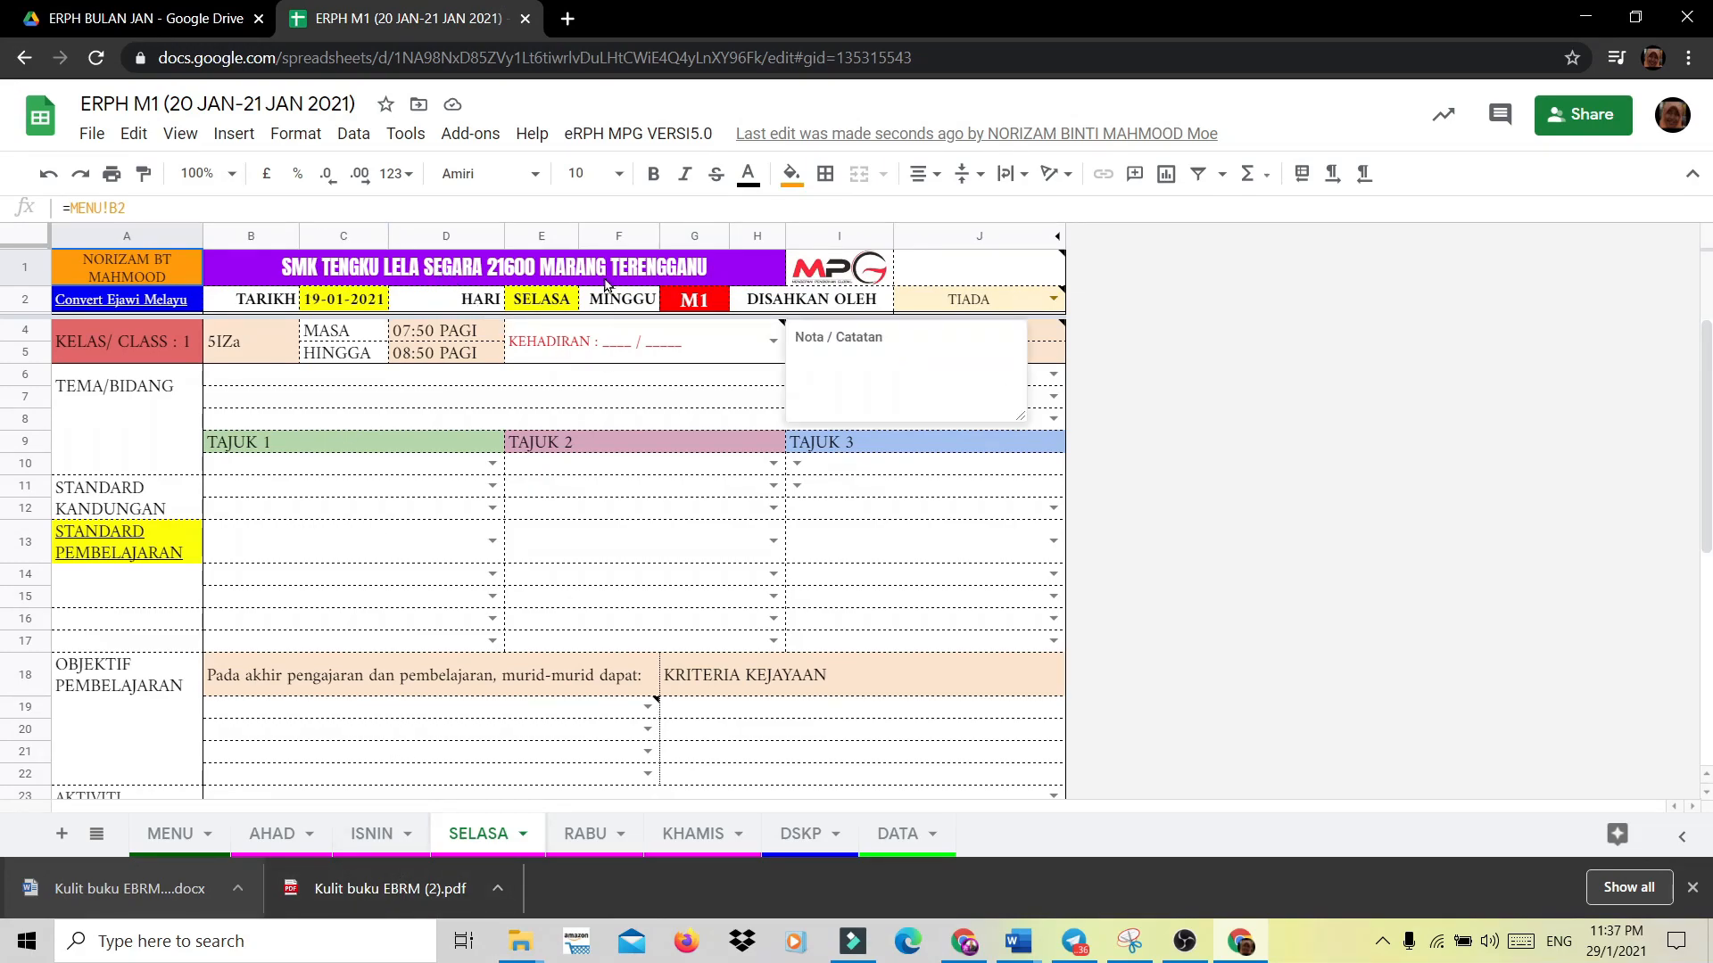
pyautogui.click(620, 134)
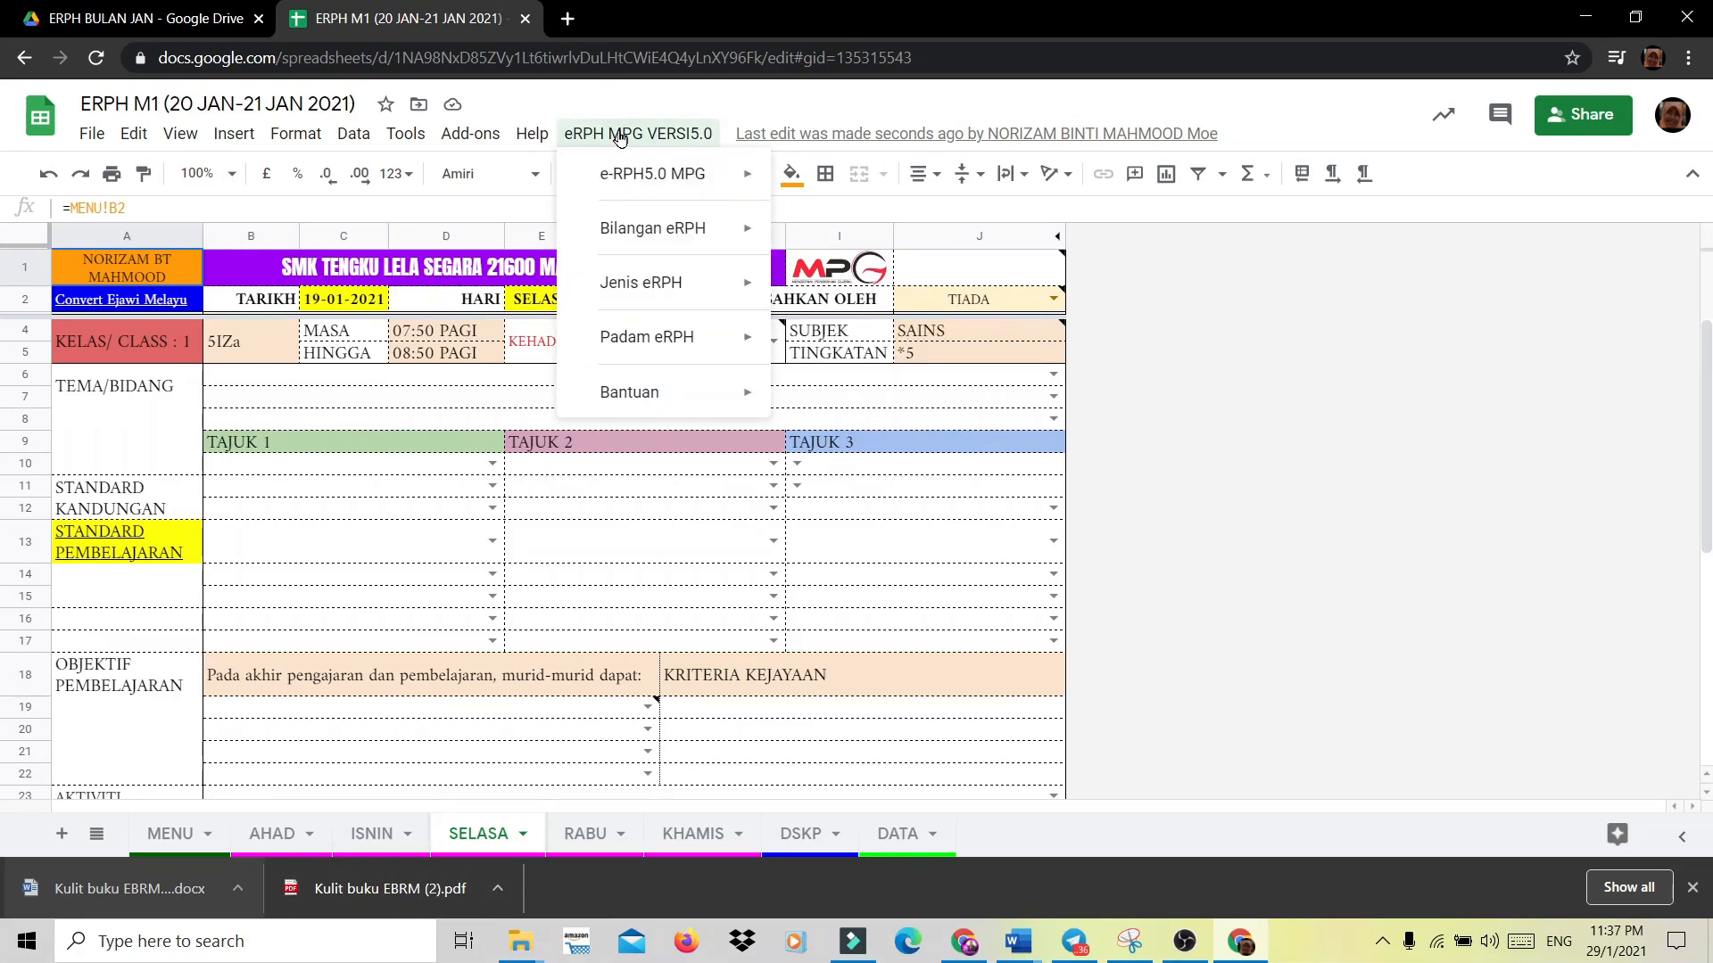
pyautogui.moveTo(636, 227)
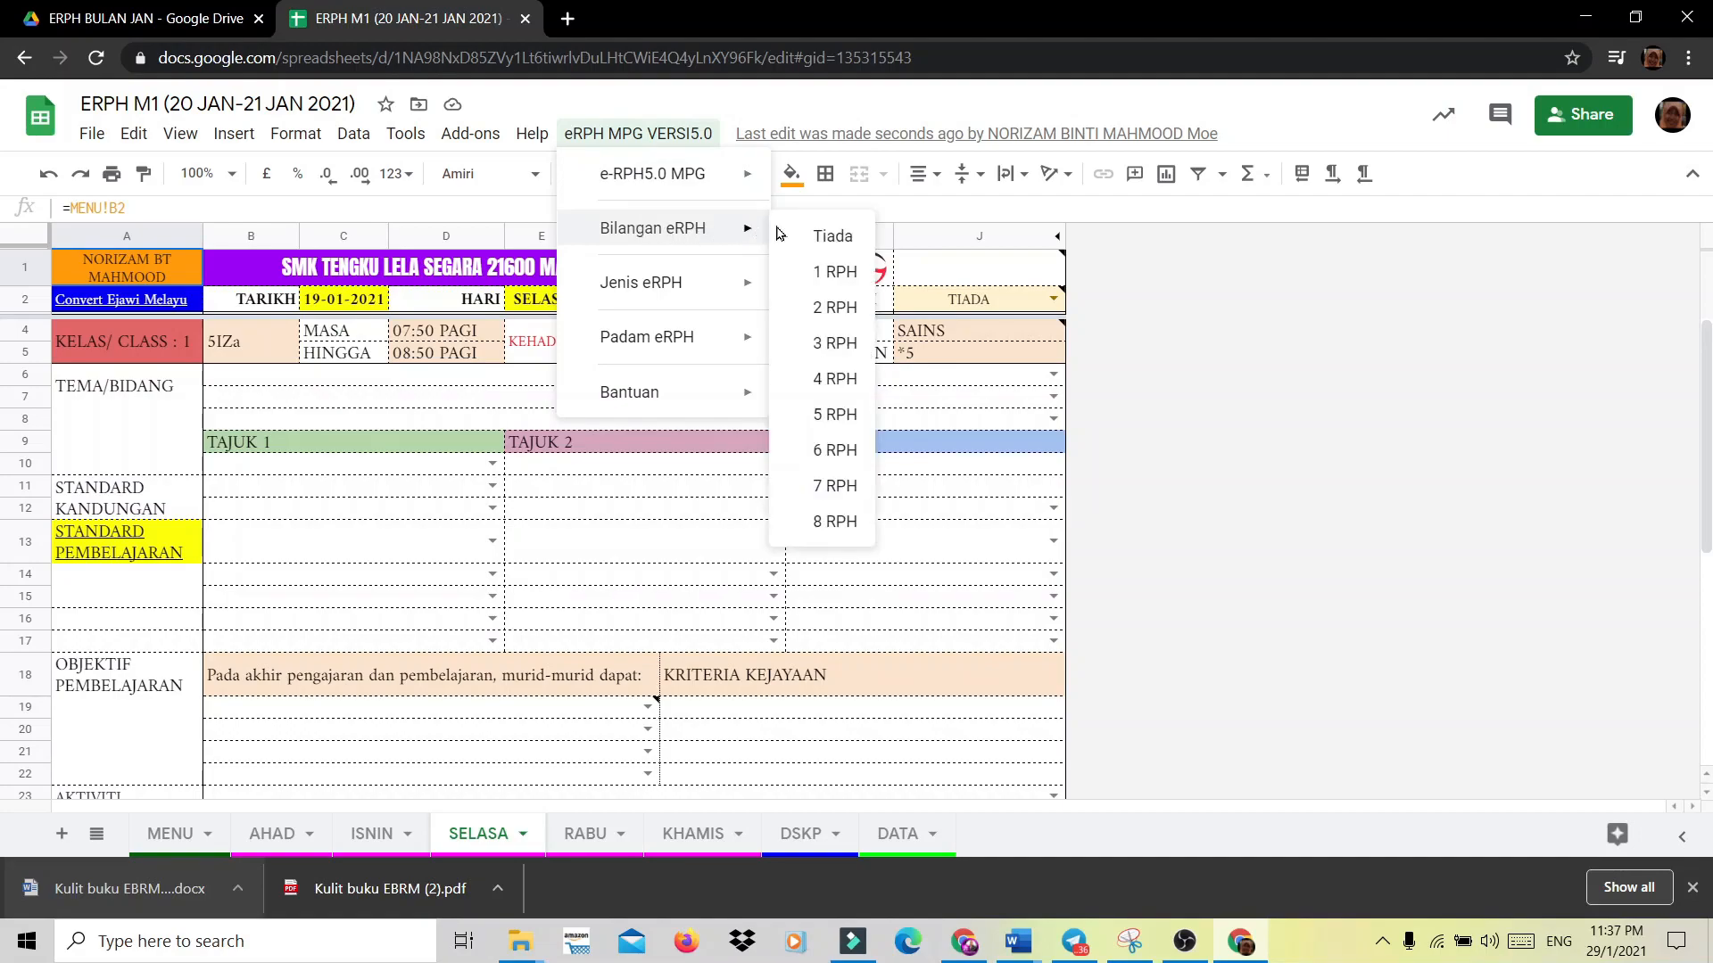
pyautogui.click(814, 236)
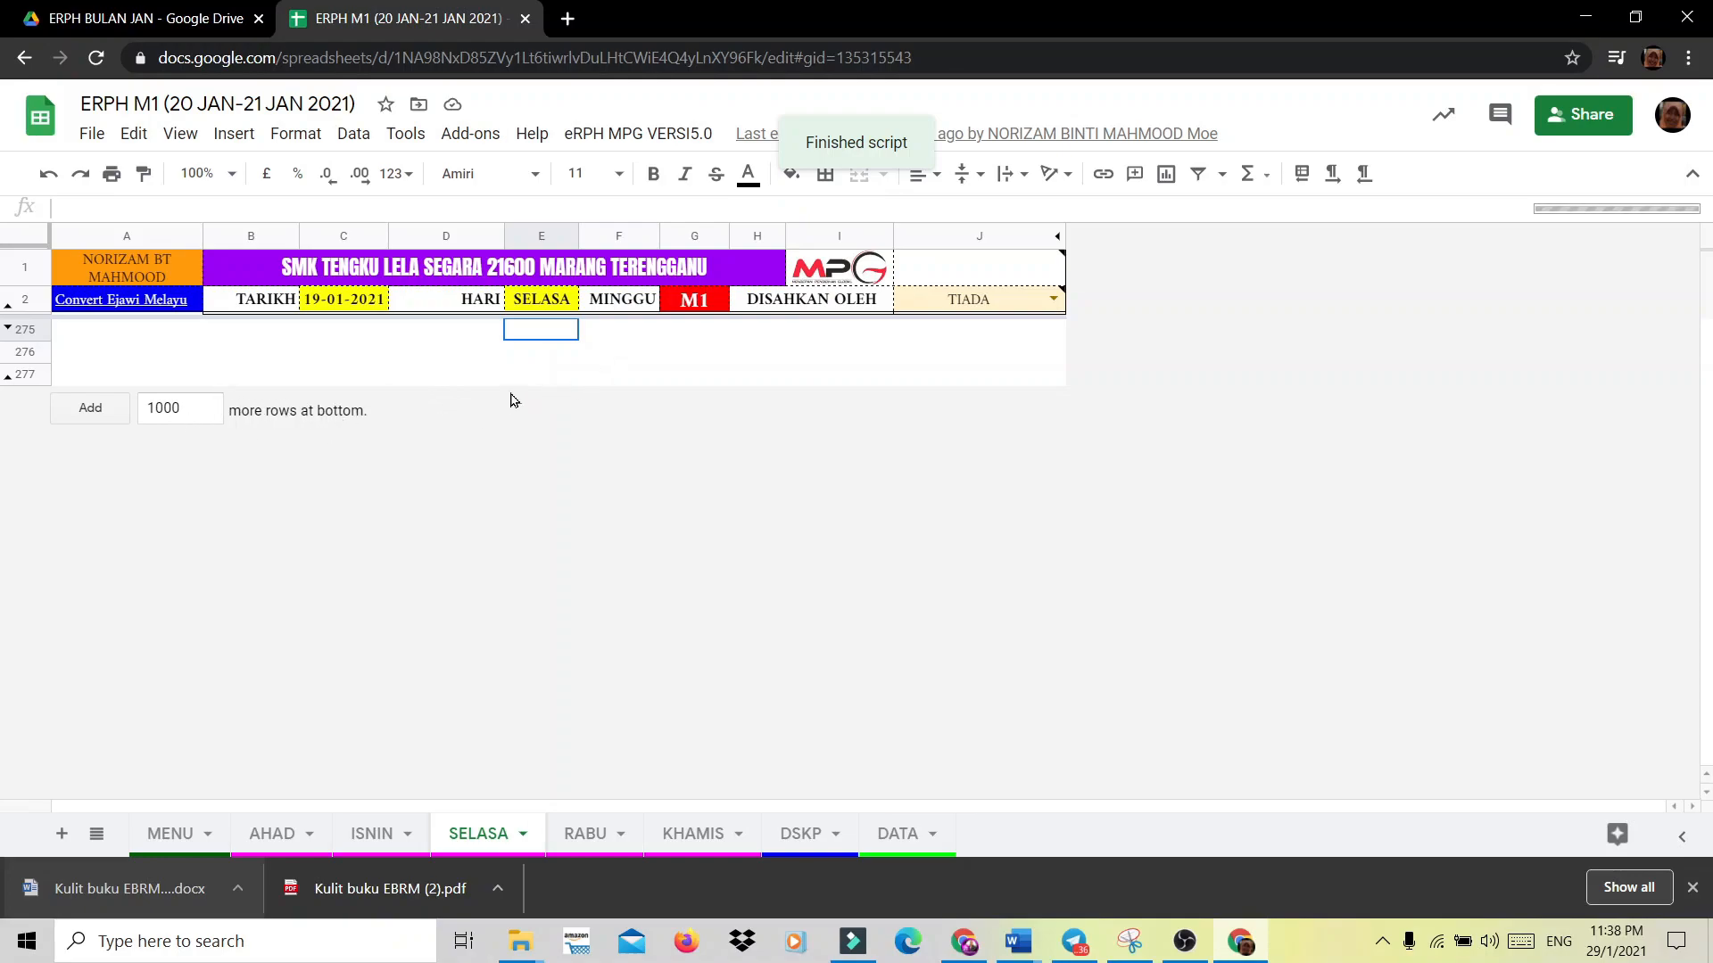
pyautogui.click(516, 361)
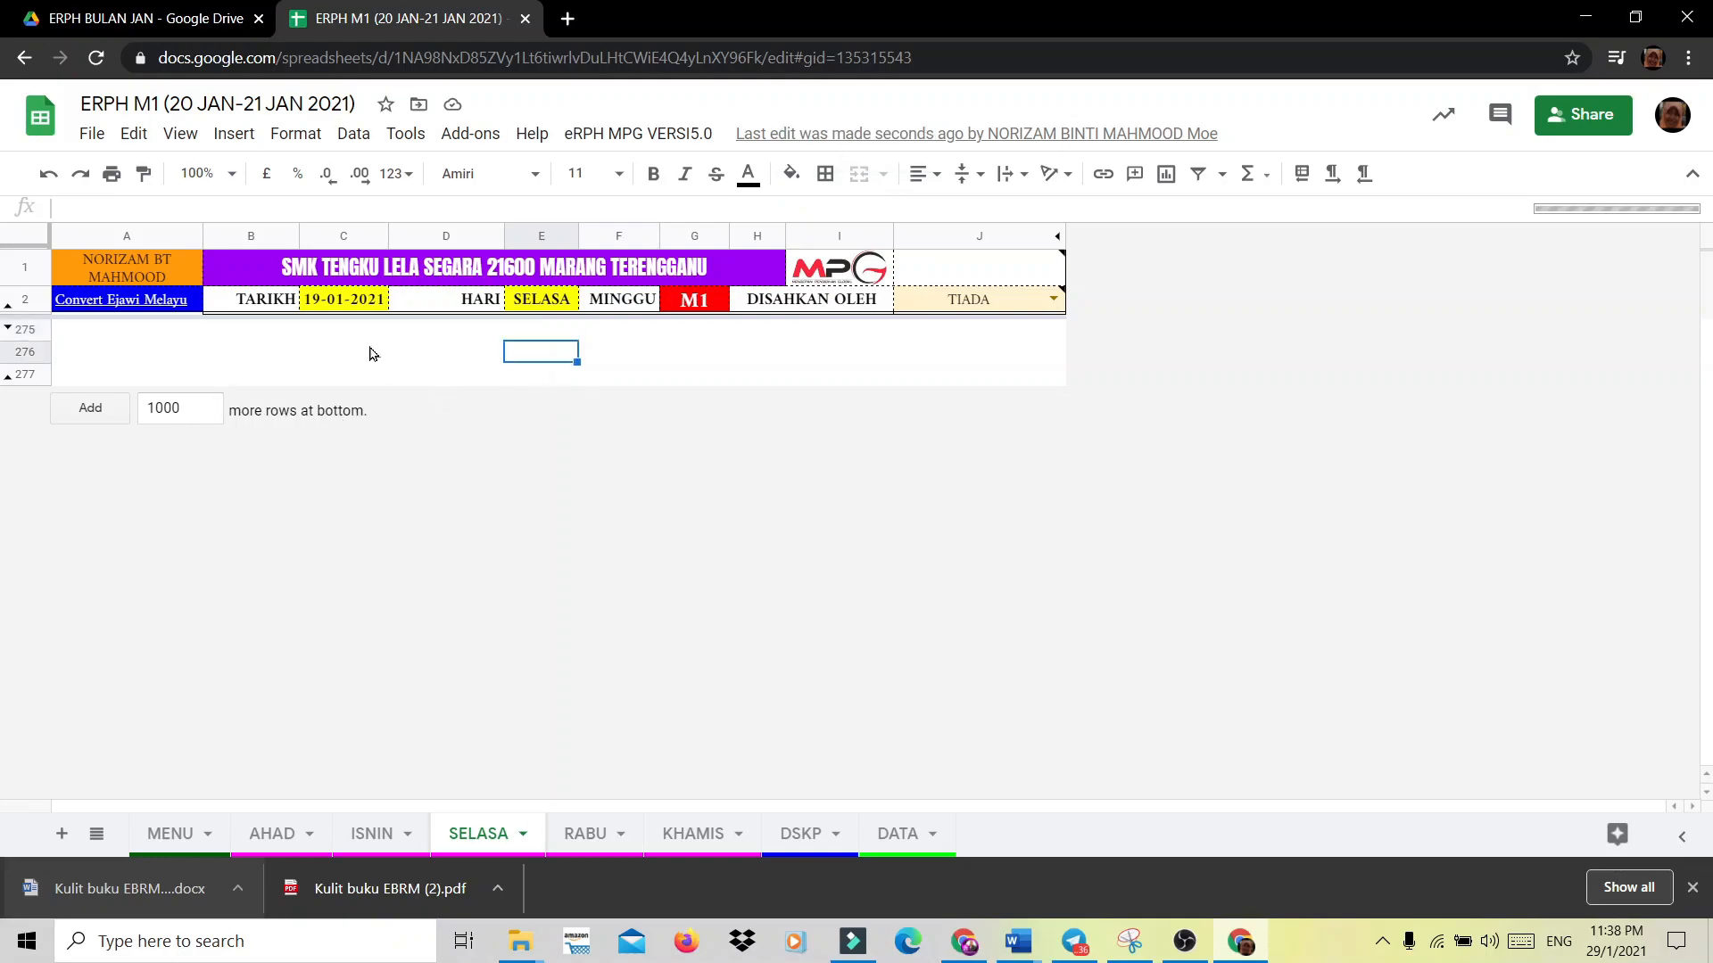
pyautogui.click(90, 409)
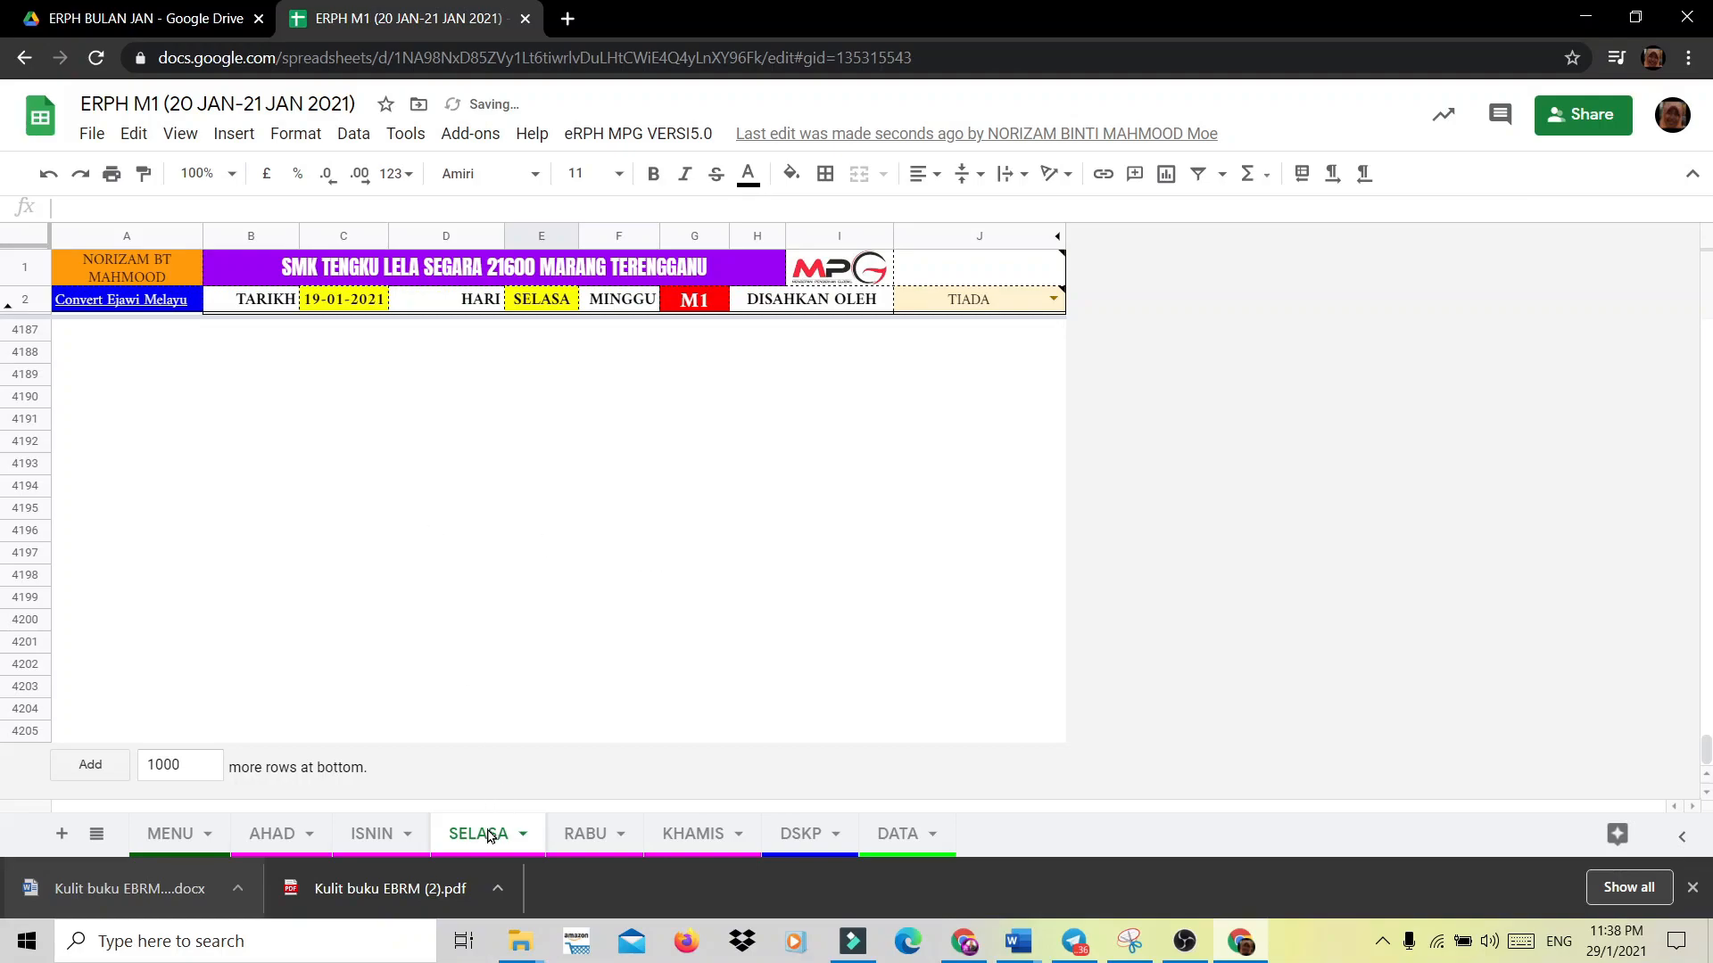
# Copy the notice "PERSEKOLAHAN BAGI SESI 2021 BELUM DIBUKA" from the AHAD sheet to cell B3208 of the ISNIN and SELASA sheets.
pyautogui.click(275, 839)
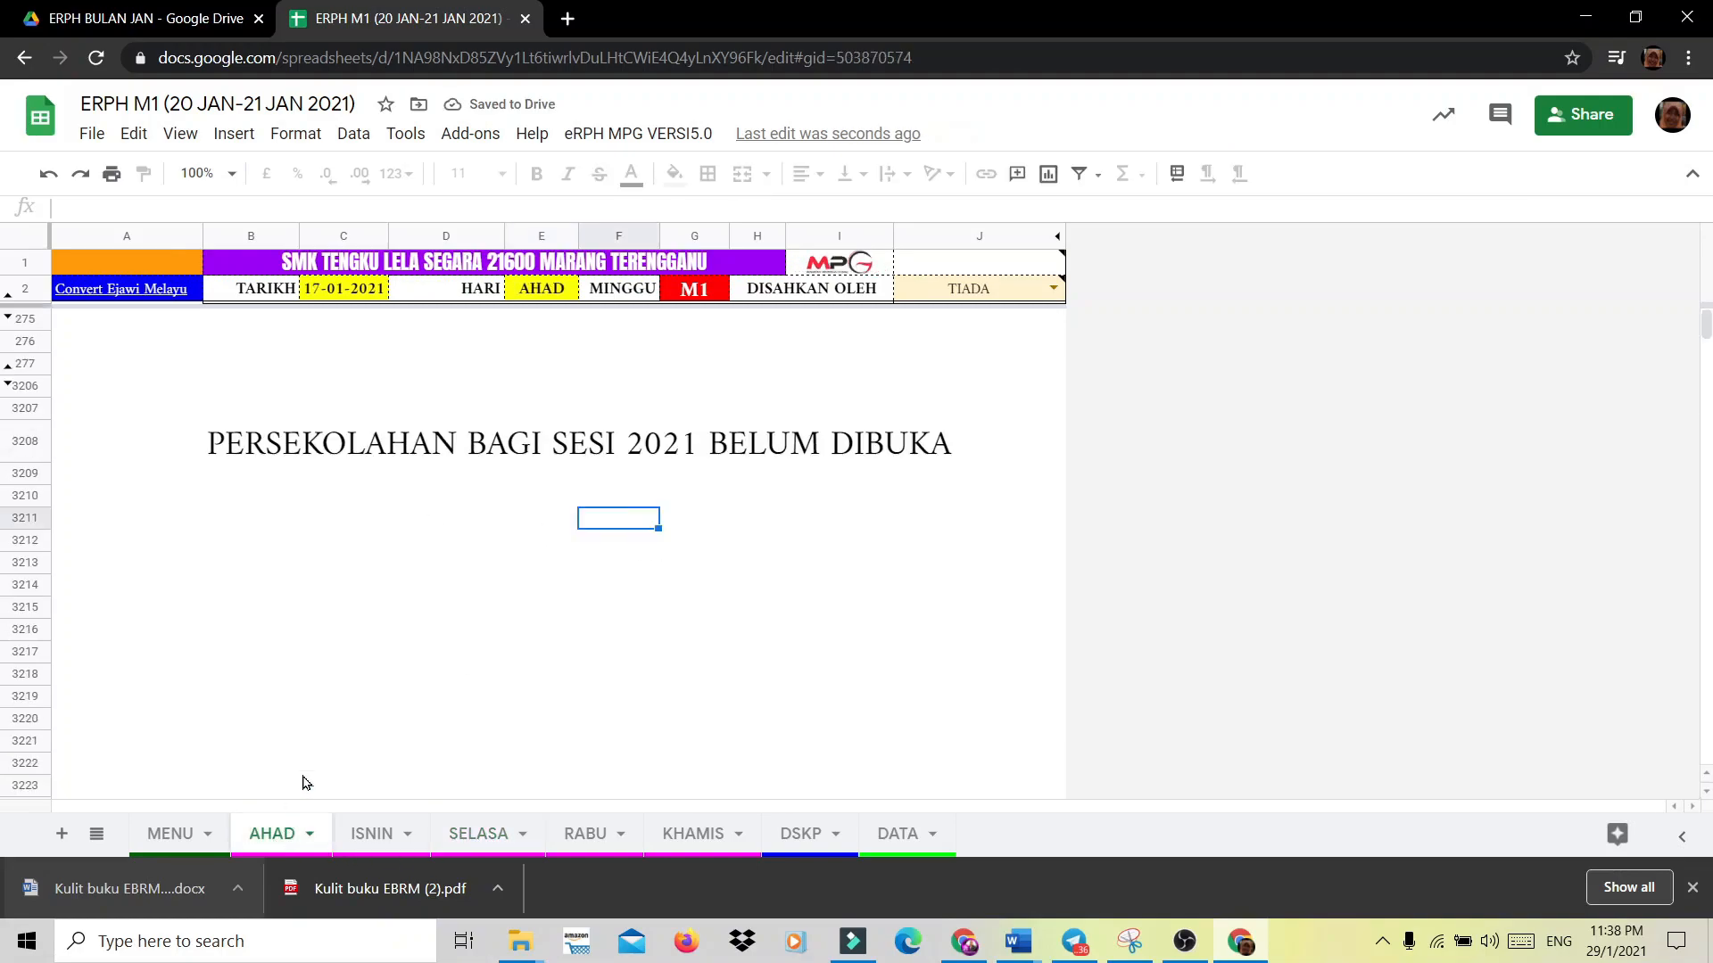
pyautogui.click(225, 450)
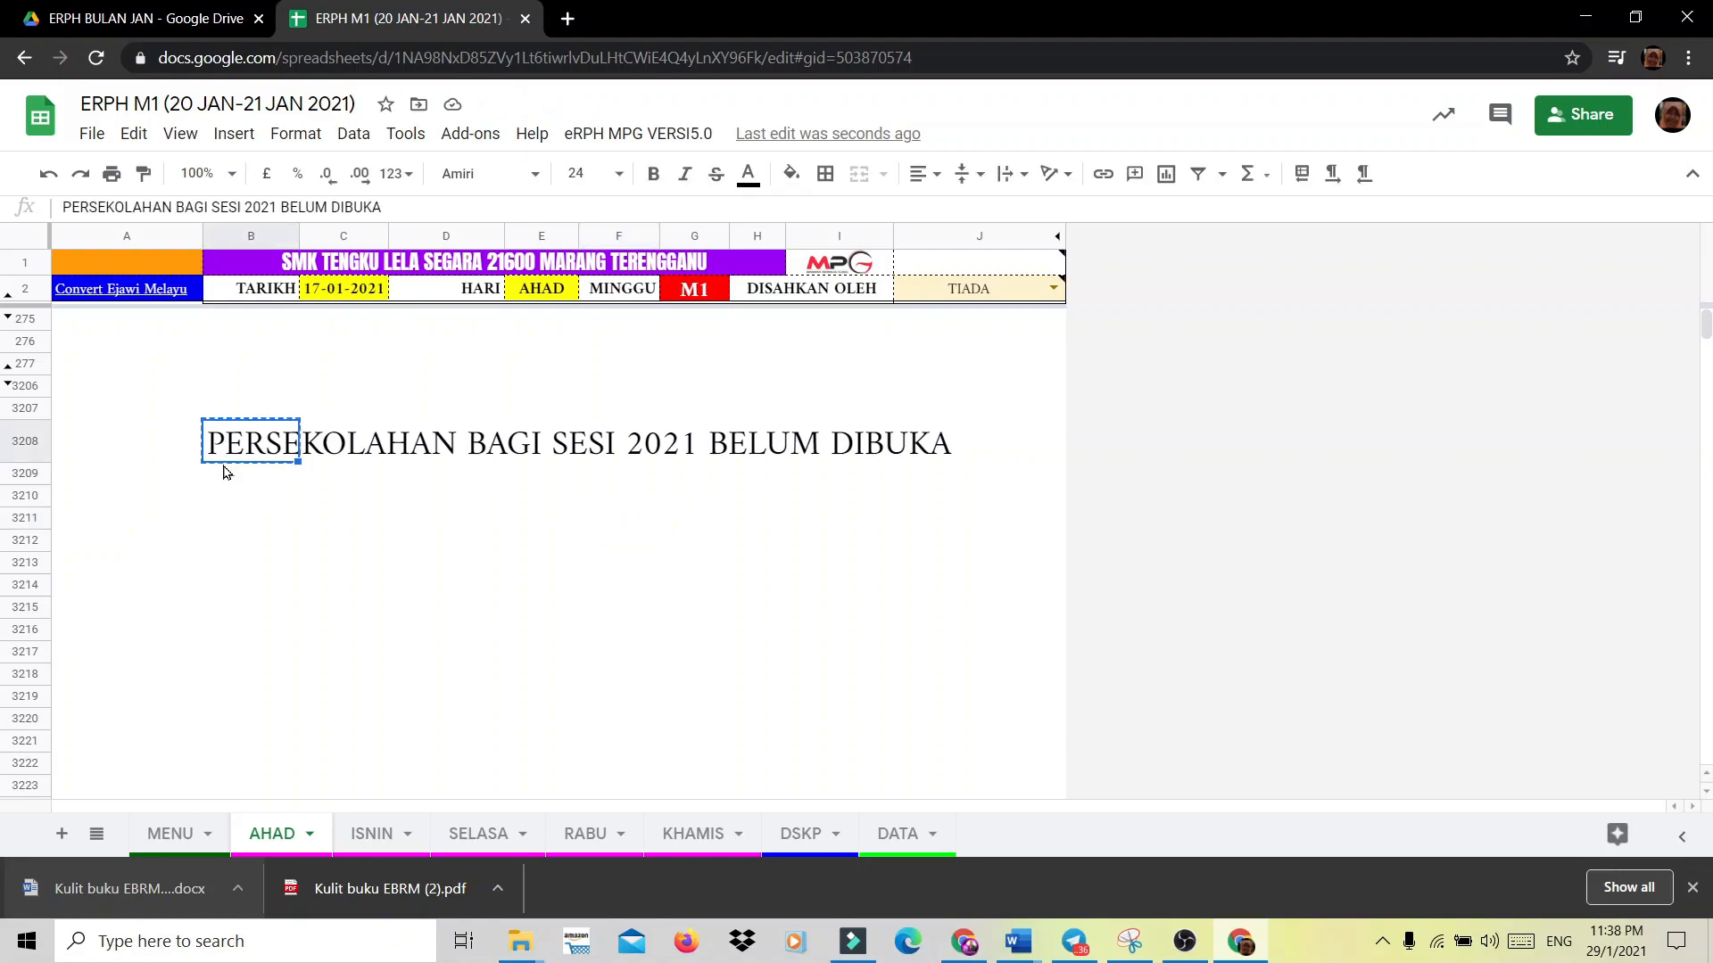
pyautogui.click(382, 846)
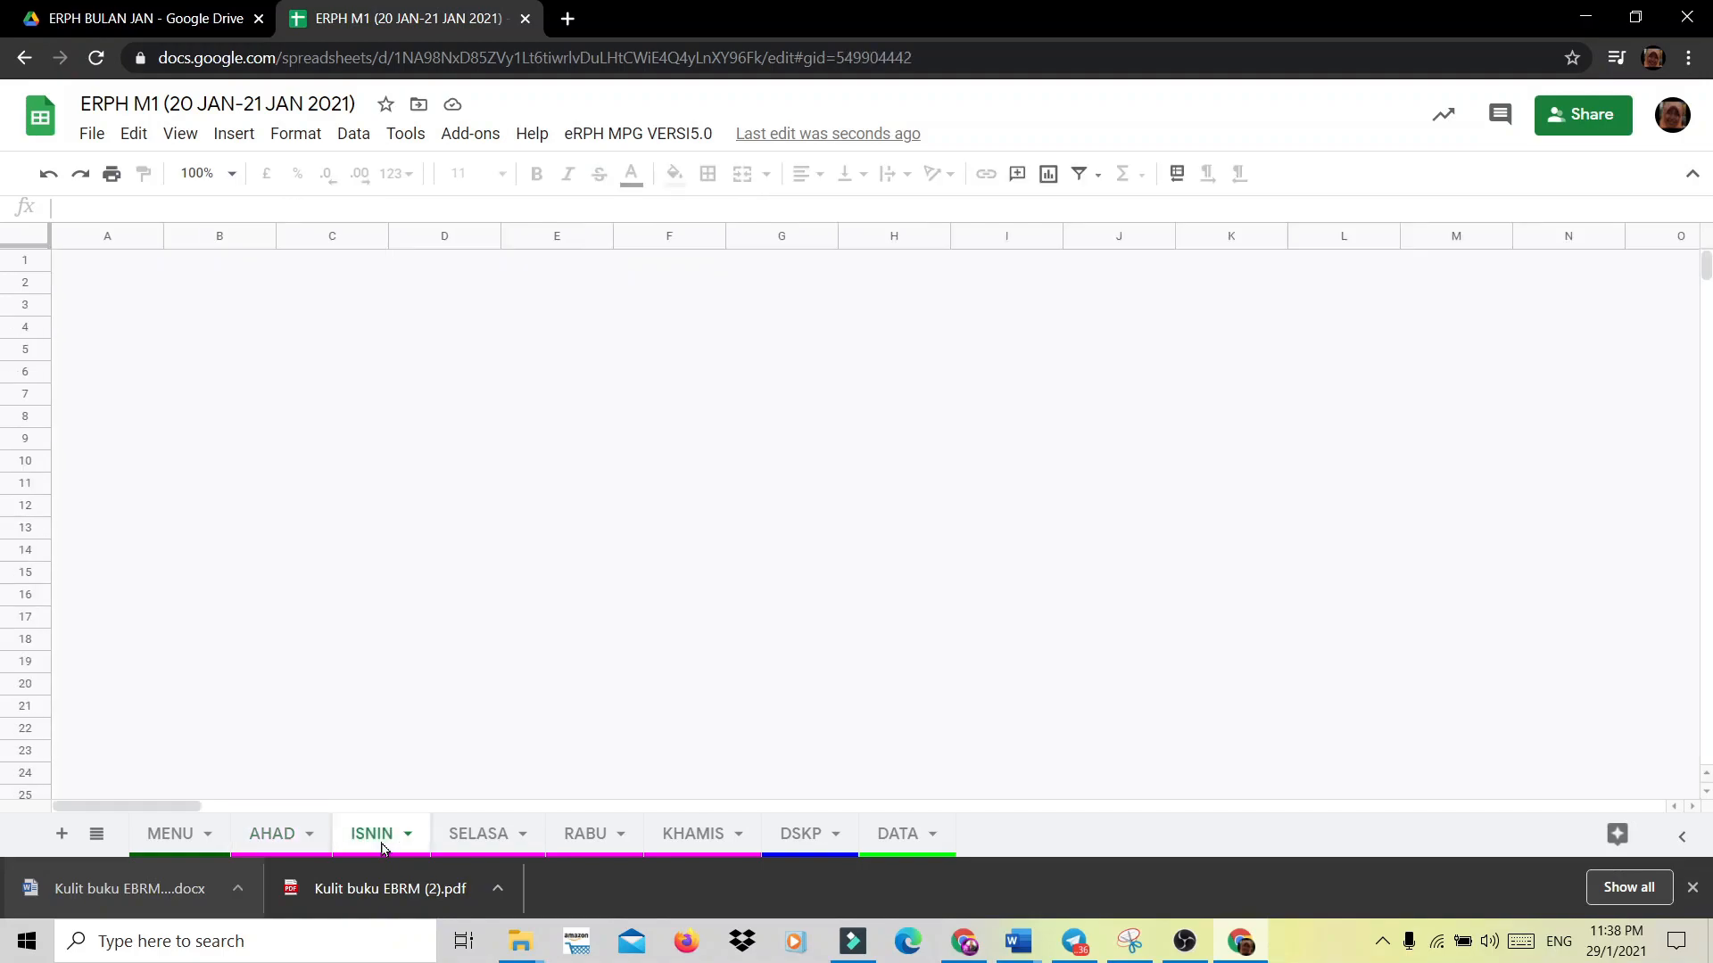
pyautogui.click(297, 428)
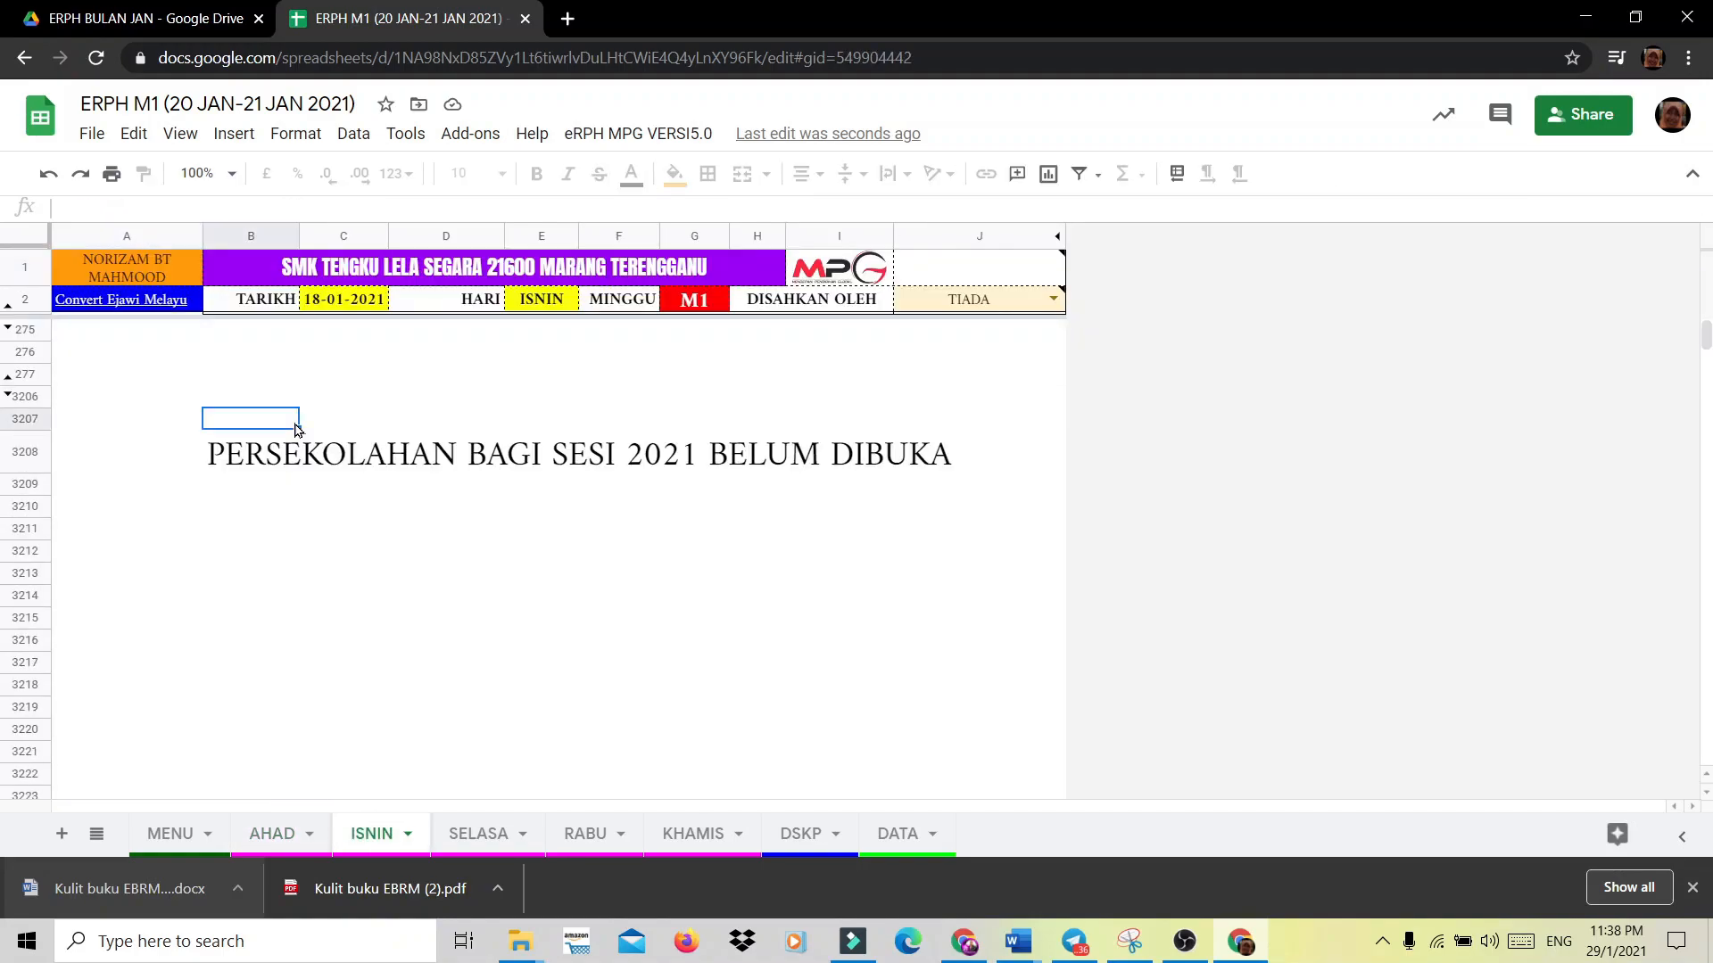
pyautogui.click(247, 470)
pyautogui.write('PERSEKOLAHAN BAGI SESI 2021 BELUM DIBUKA')
pyautogui.click(466, 839)
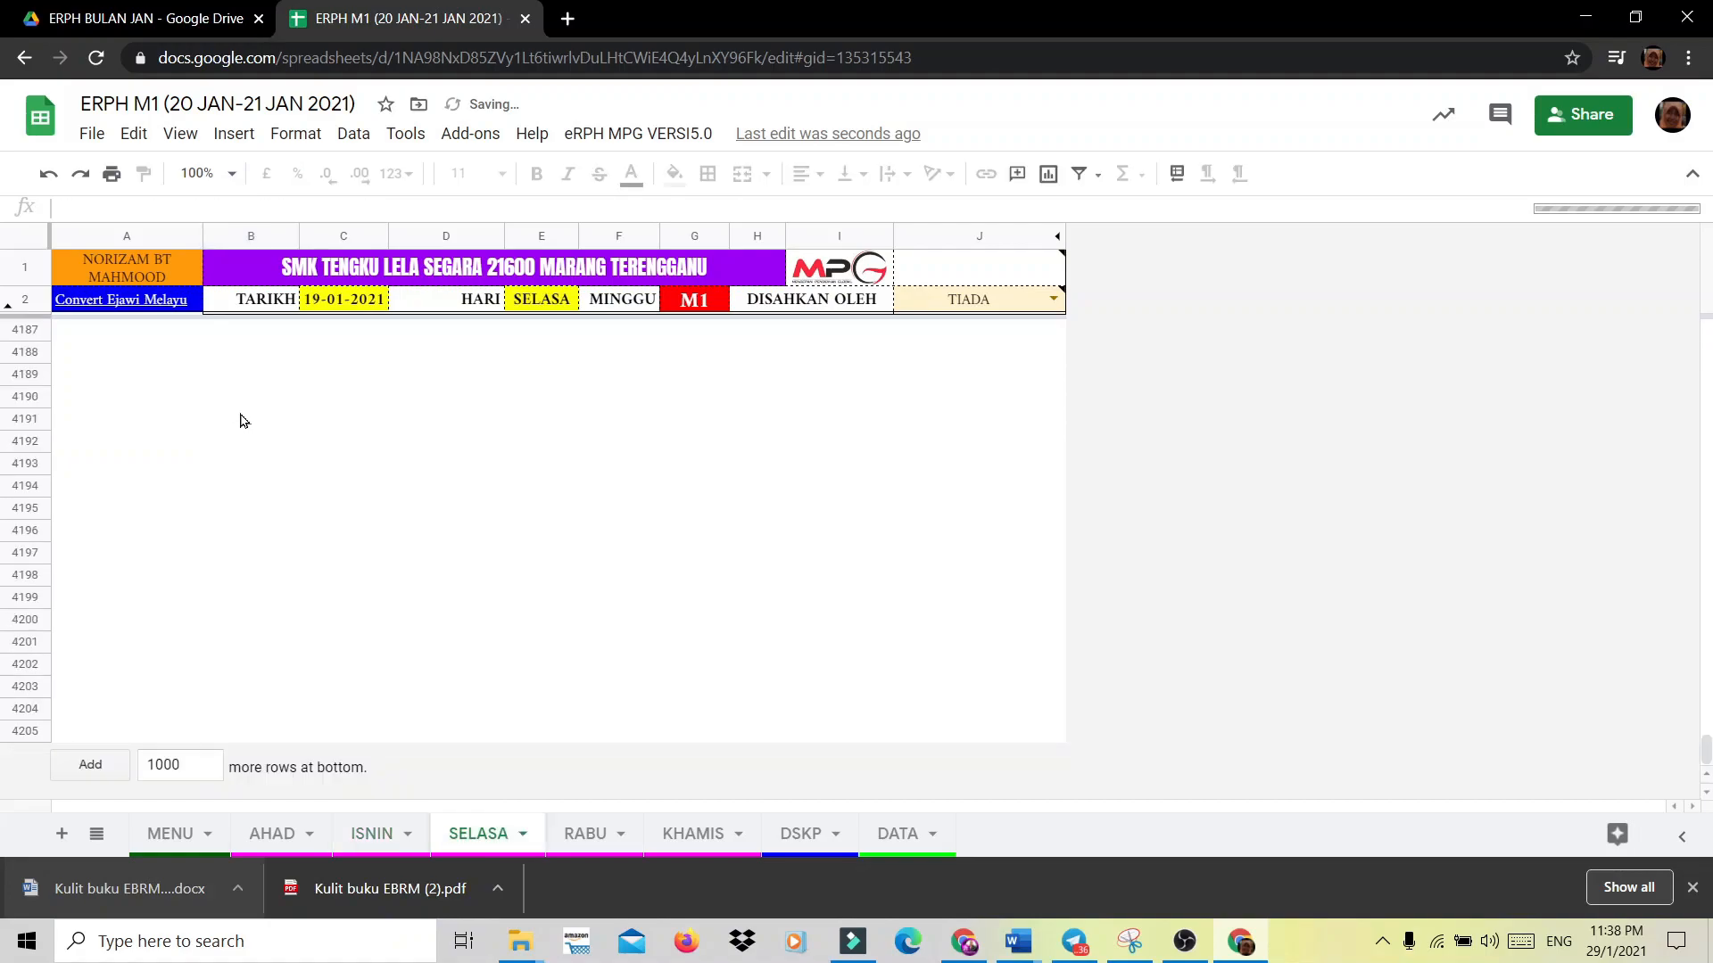
pyautogui.click(294, 442)
pyautogui.write('PERSEKOLAHAN BAGI SESI 2021 BELUM DIBUKA')
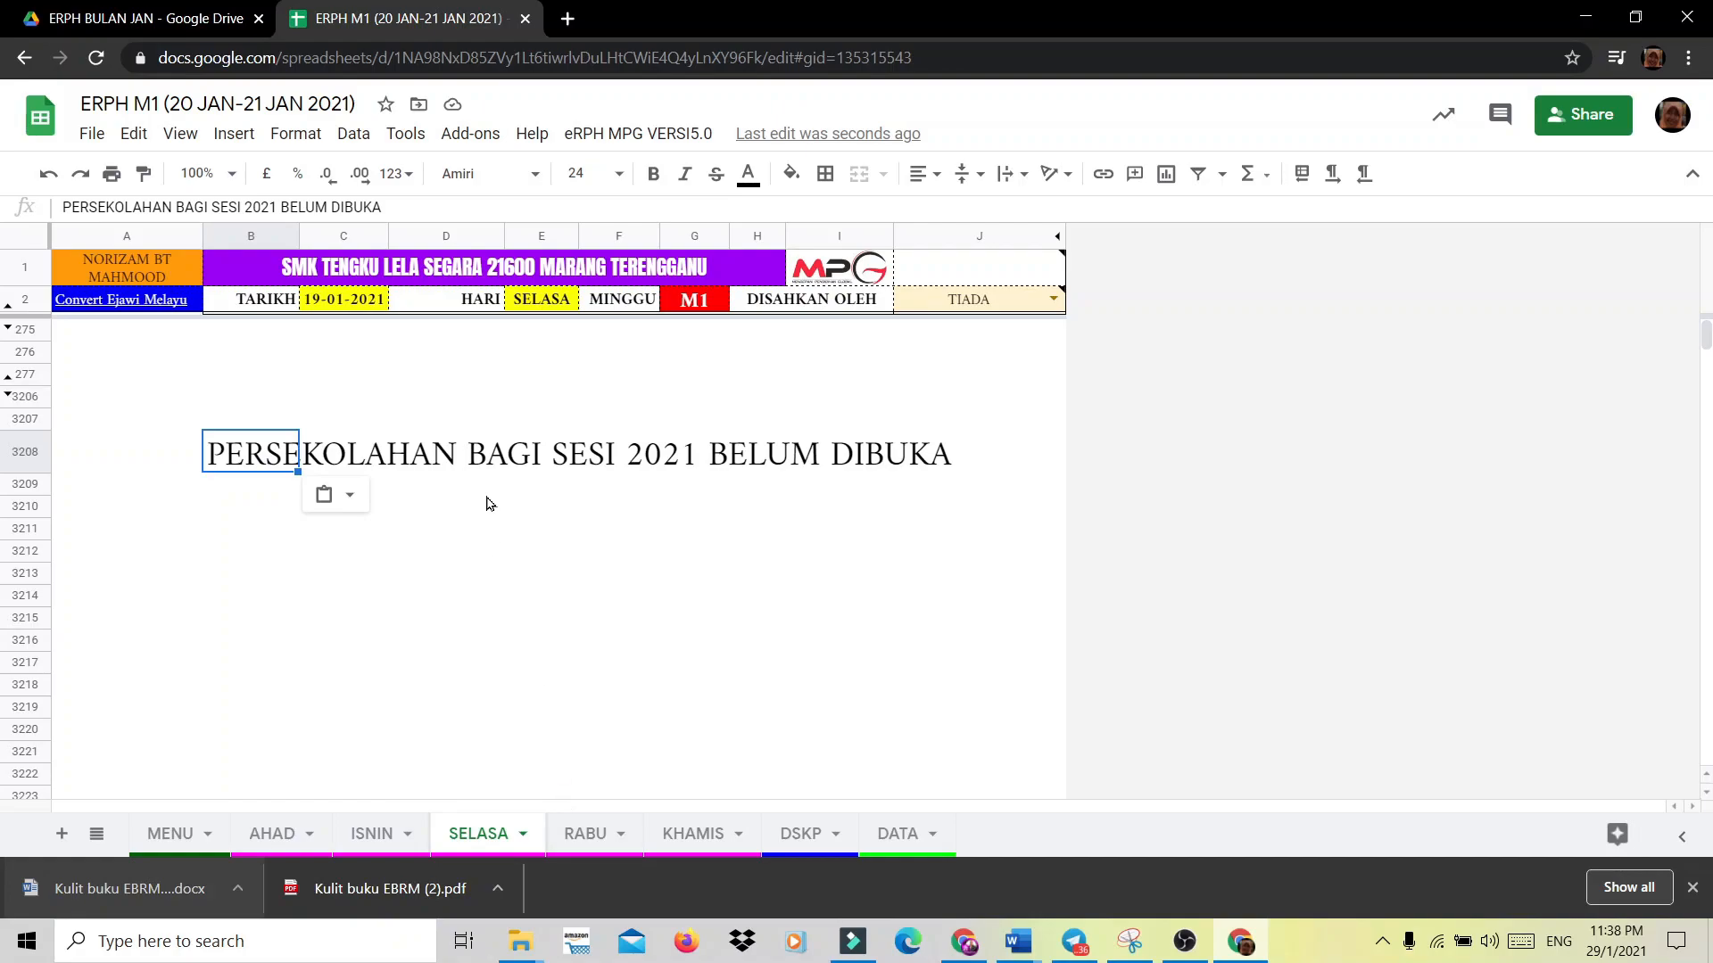
# Set the first TEMA/BIDANG row of the class 1 plan on the RABU sheet to PENYENGGARAAN DAN KESINAMBUNGAN HIDUP.
pyautogui.click(589, 837)
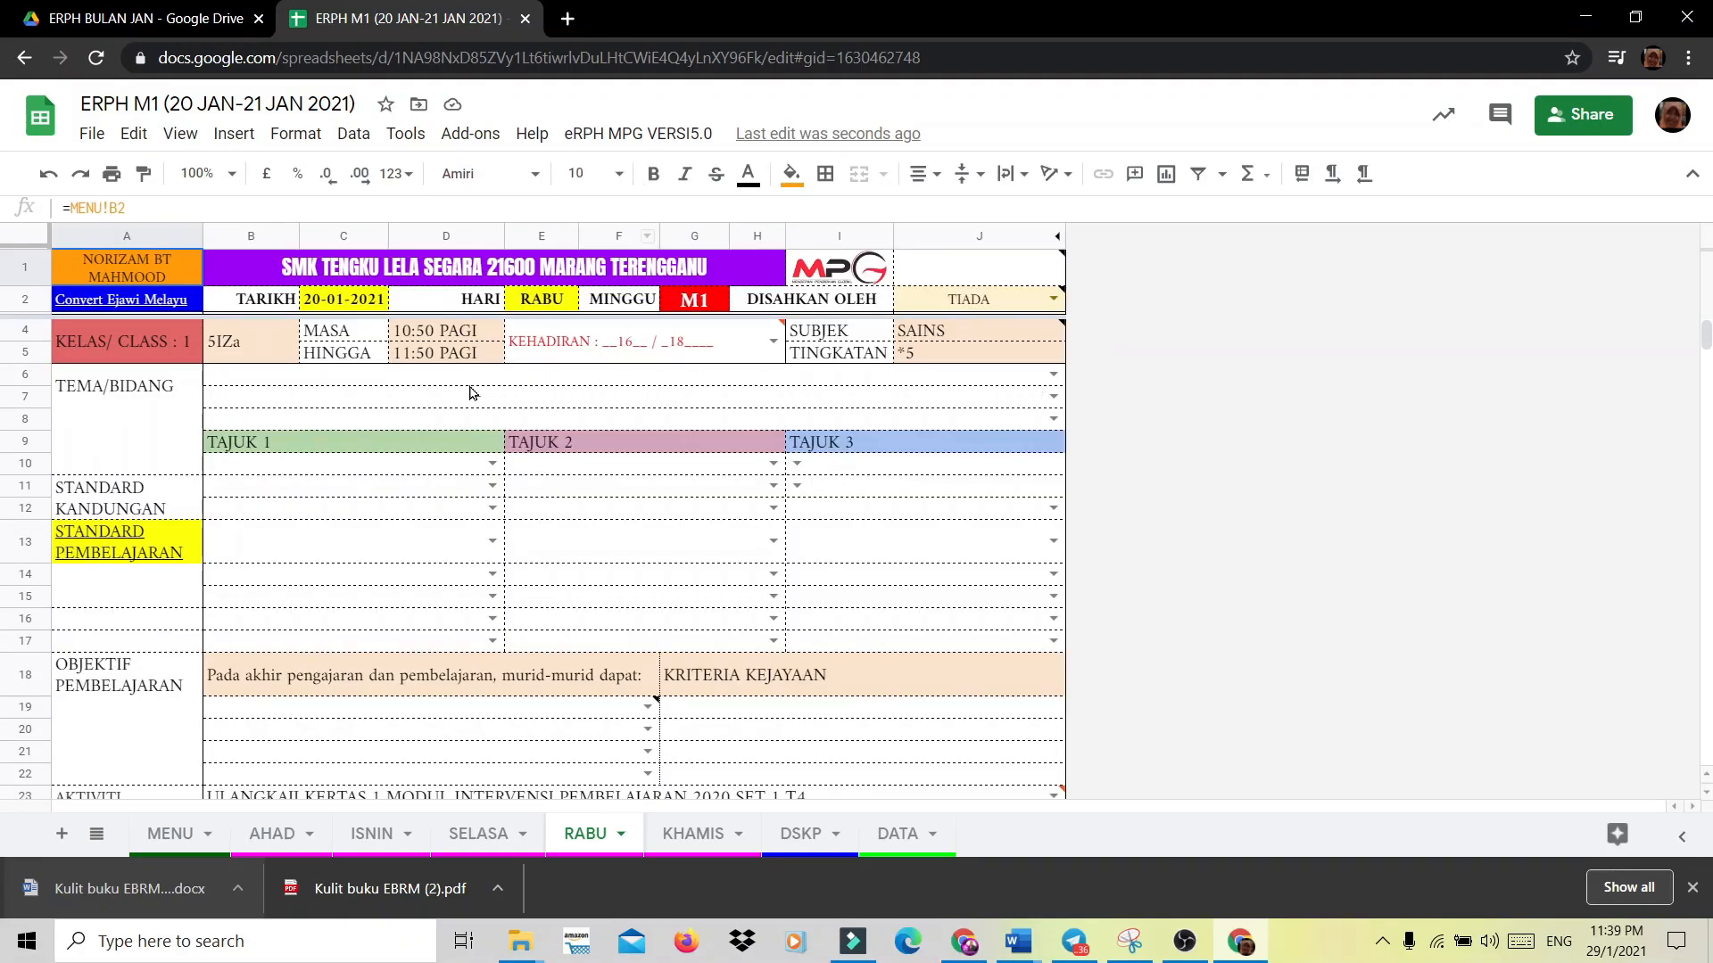
pyautogui.click(1052, 375)
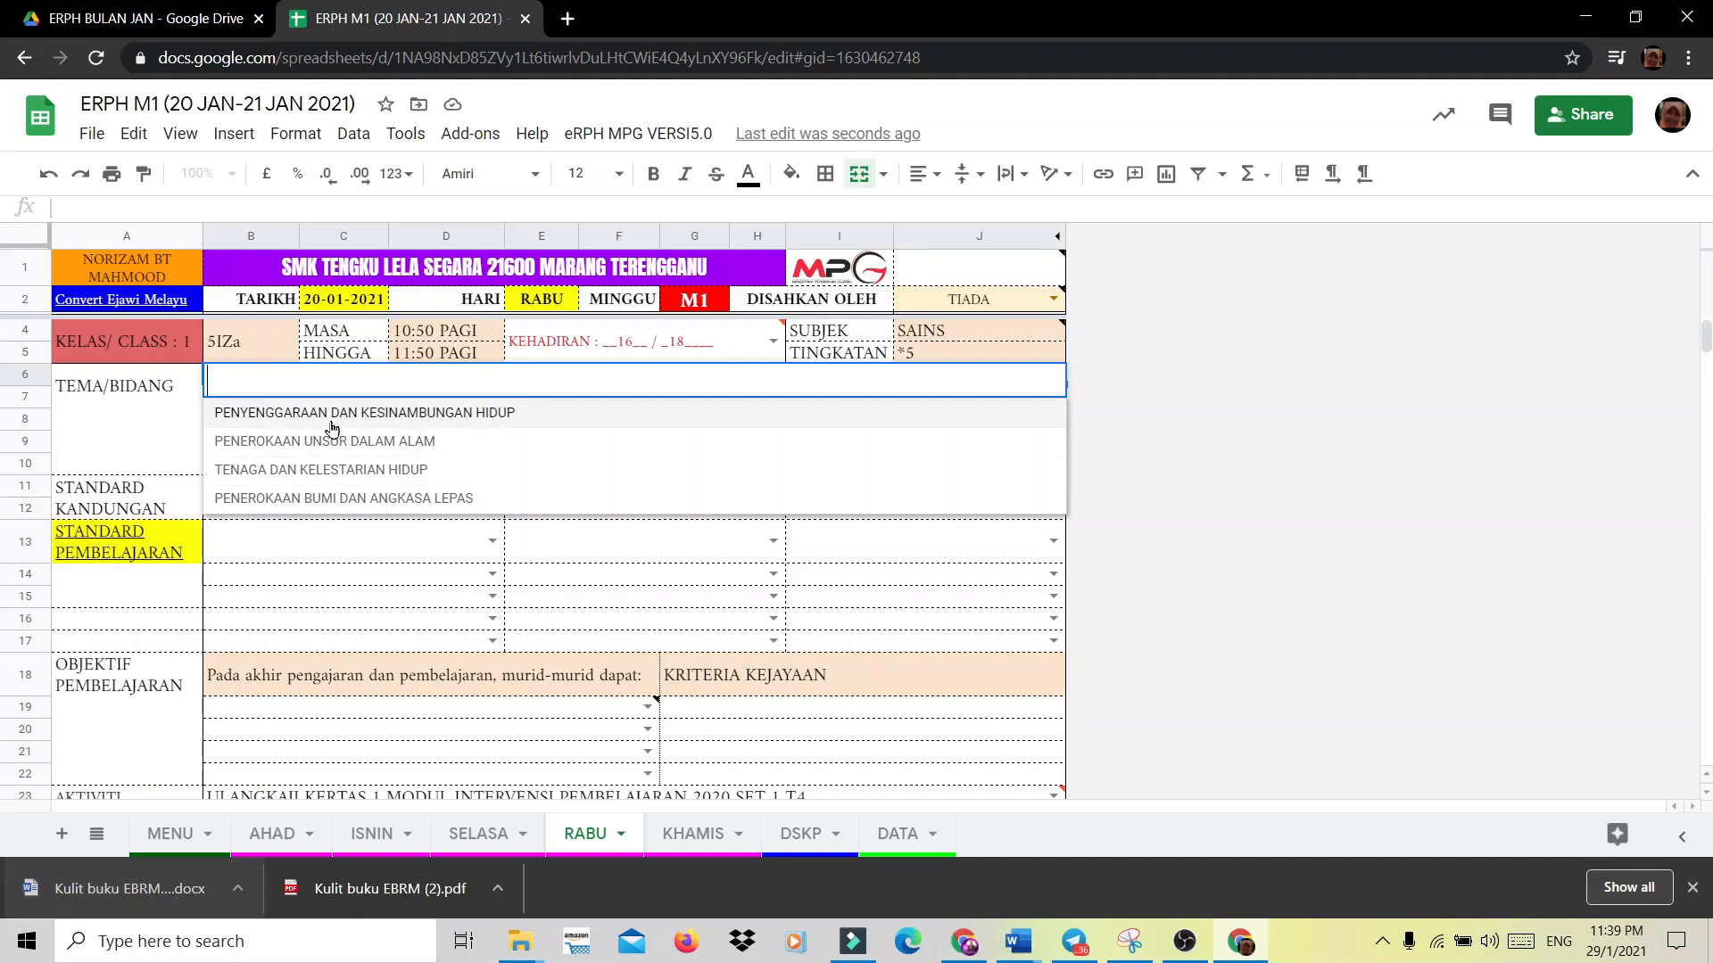
pyautogui.click(377, 563)
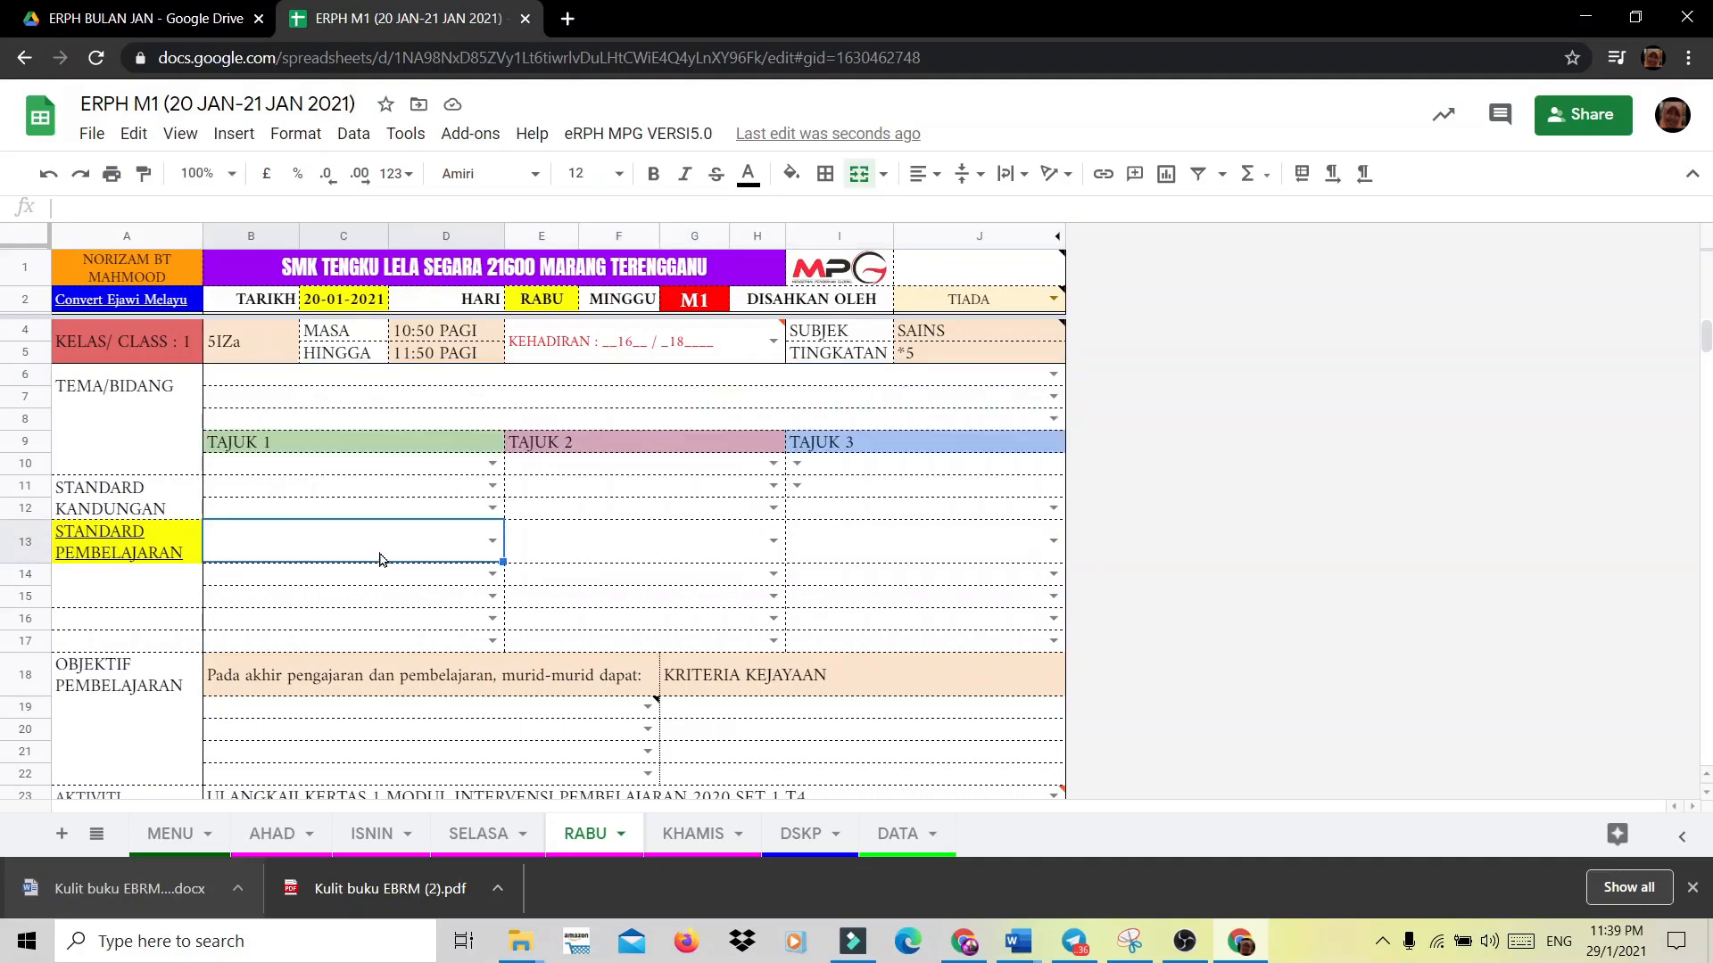
pyautogui.click(492, 464)
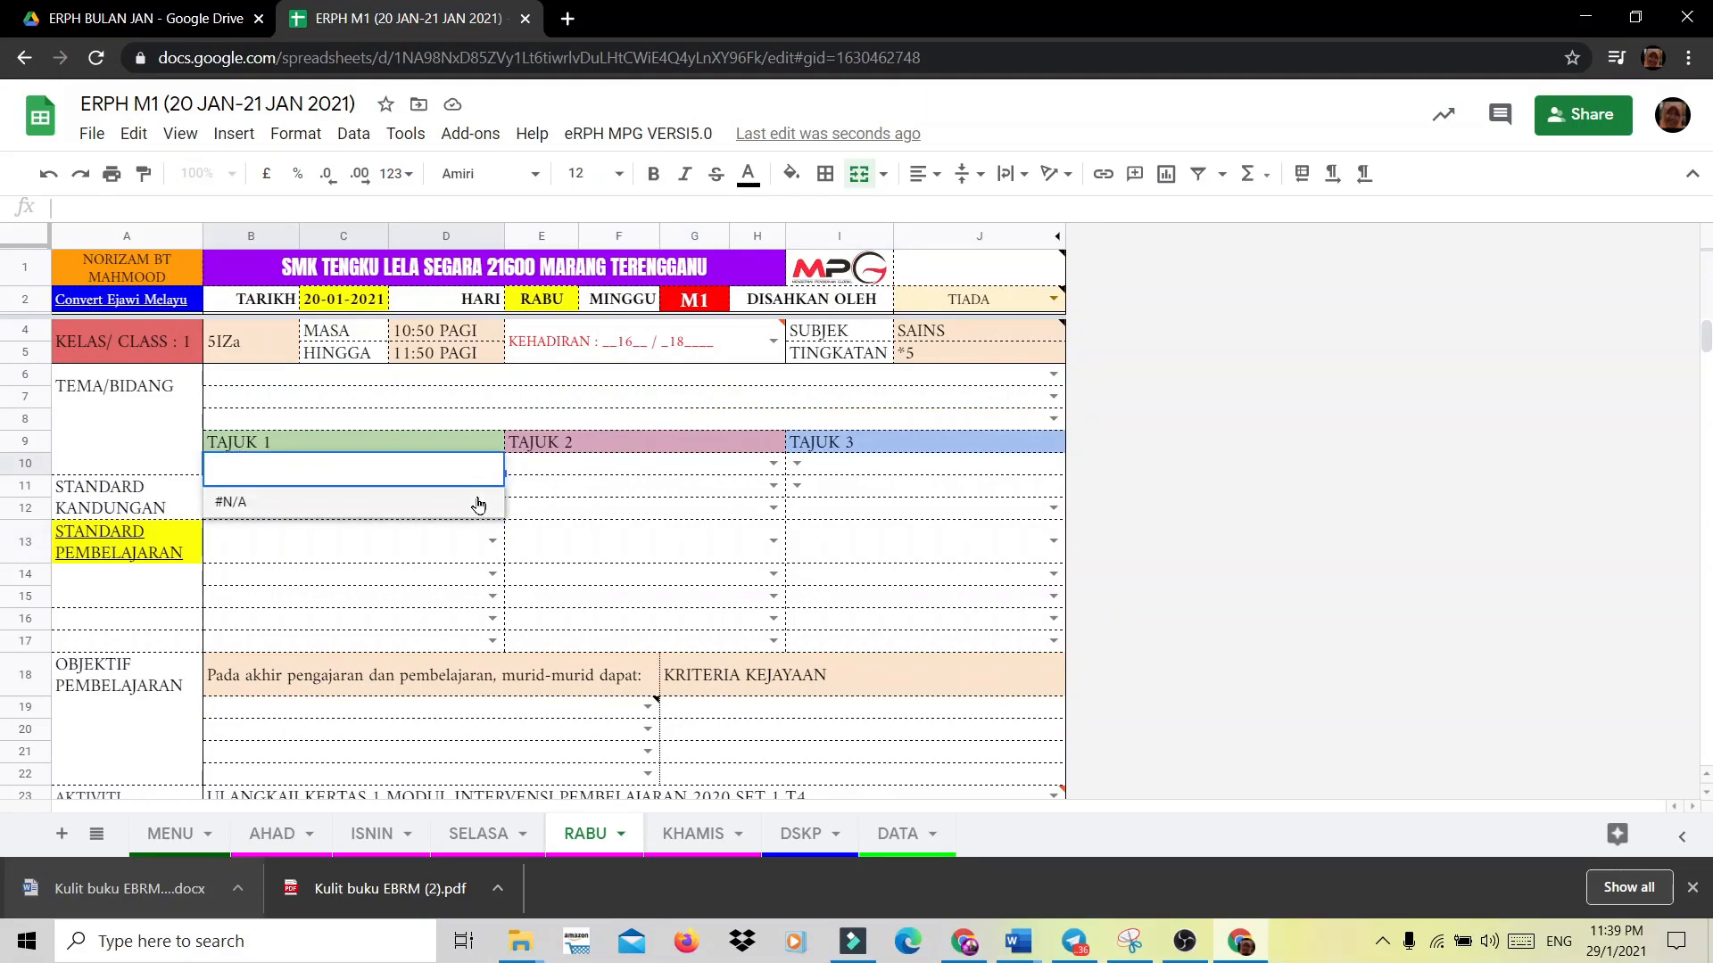
pyautogui.click(1052, 373)
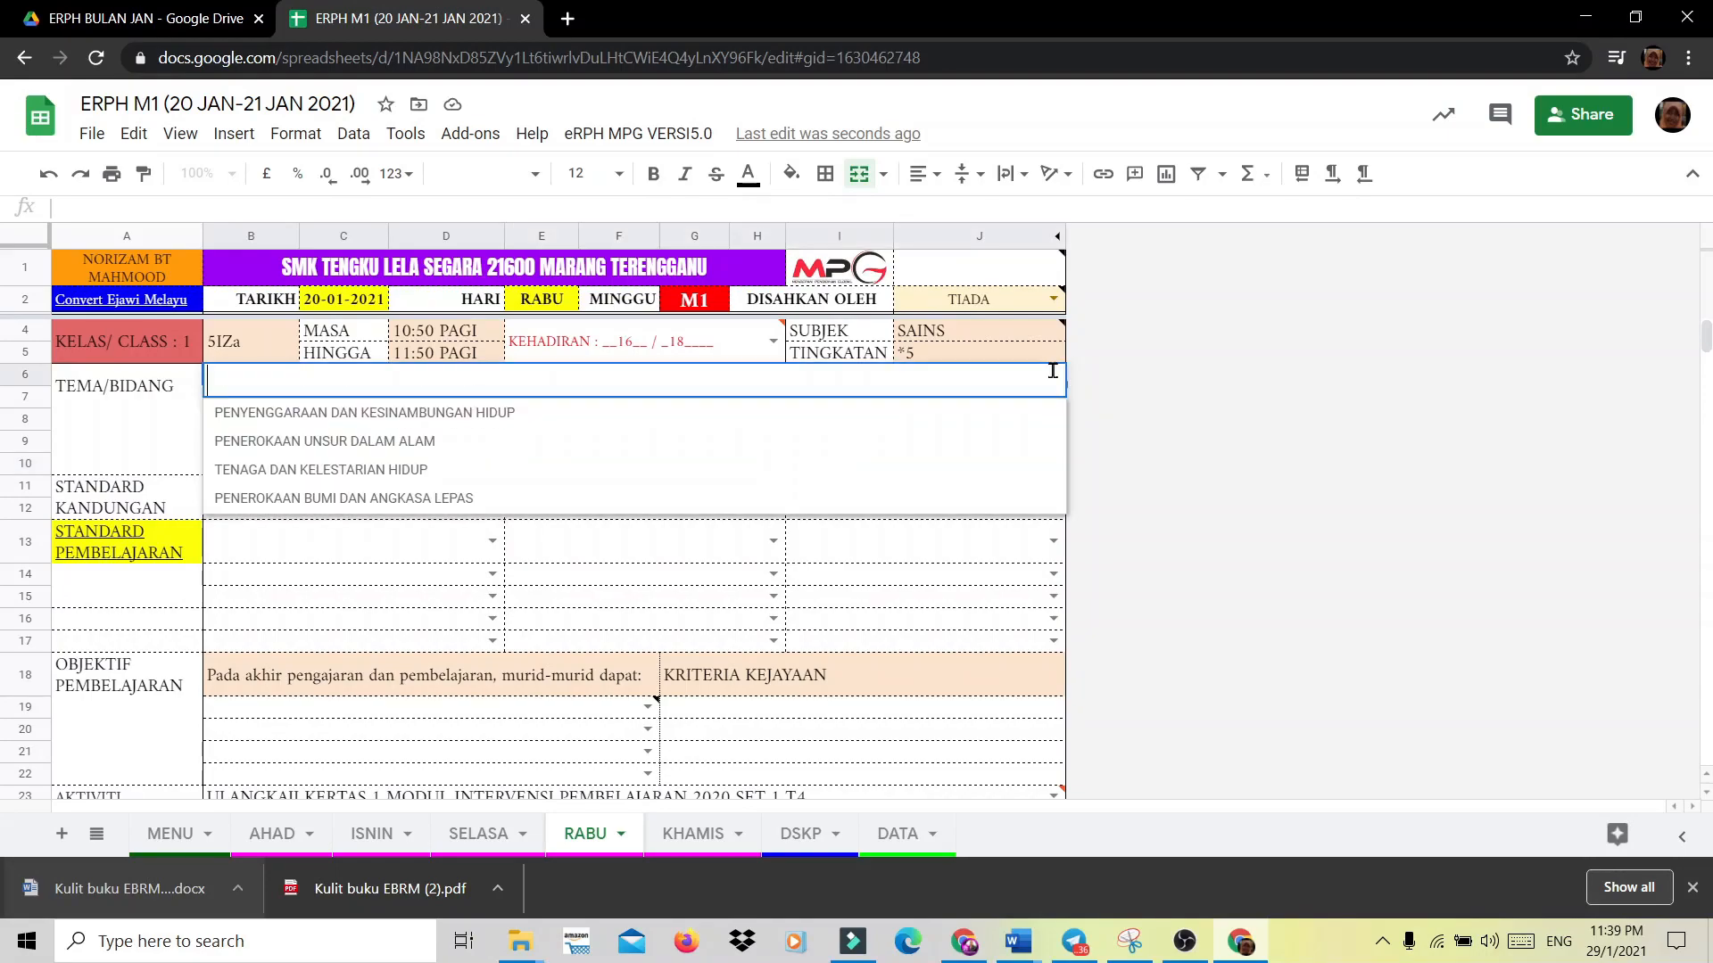
pyautogui.click(523, 417)
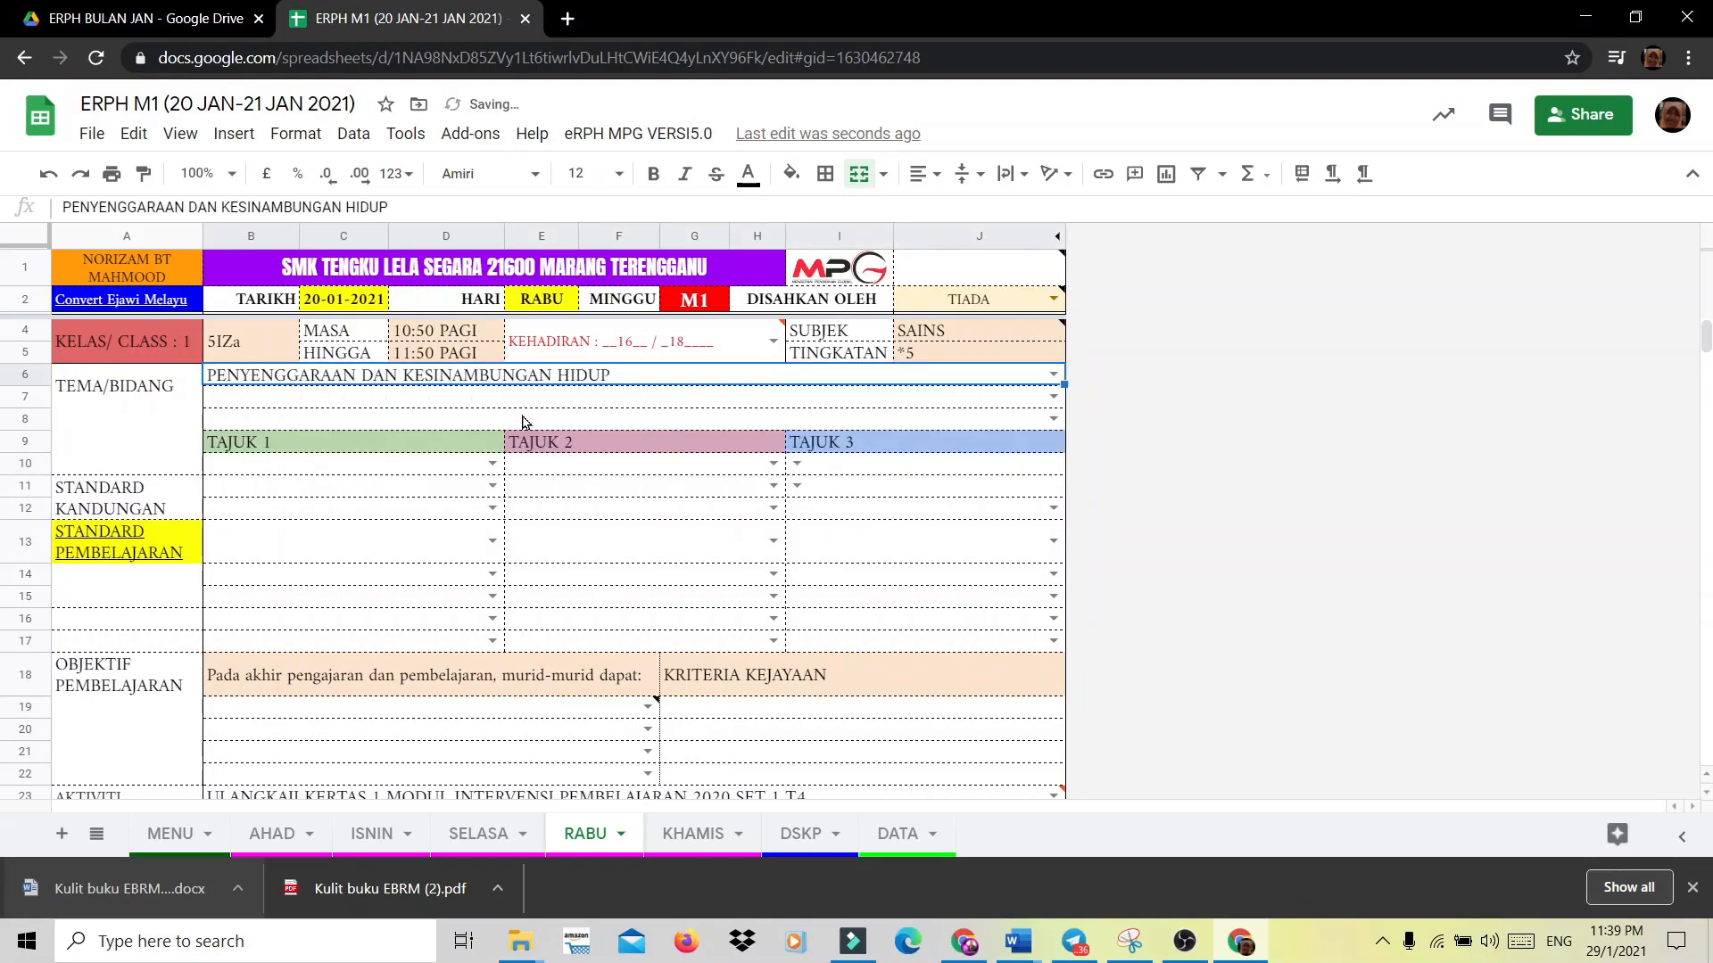
# Choose 1.0 MIKROORGANISMA as the TAJUK 1 title of the class 1 plan on the RABU sheet.
pyautogui.click(489, 465)
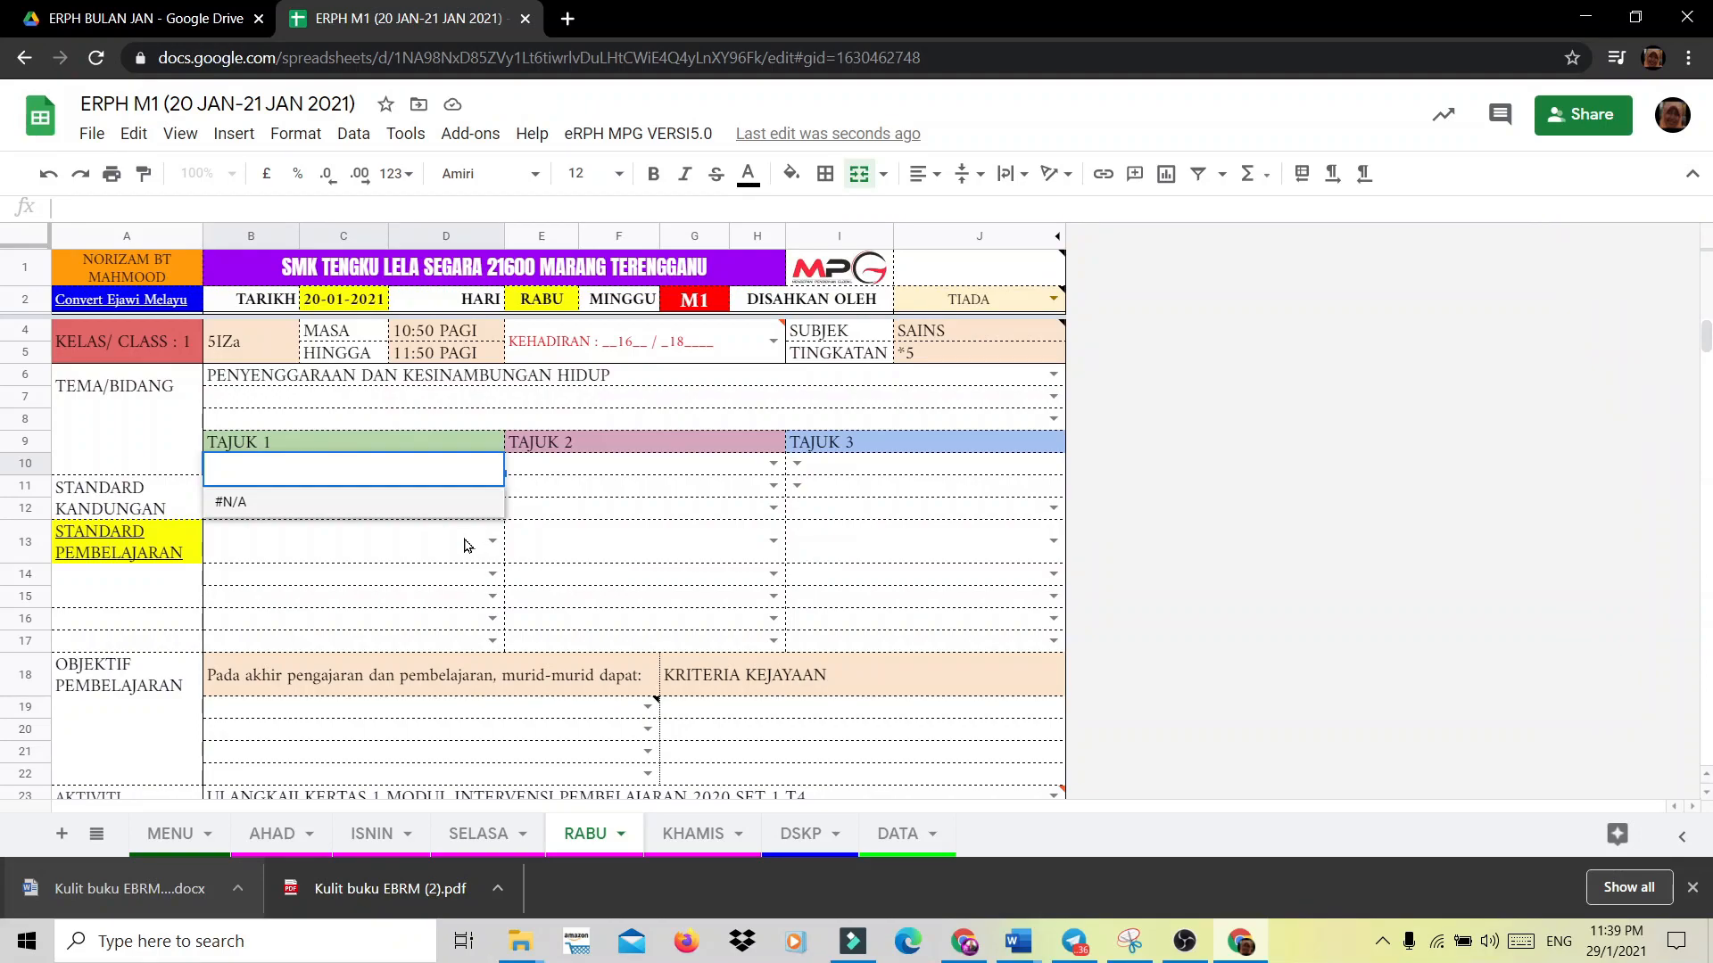
pyautogui.click(434, 576)
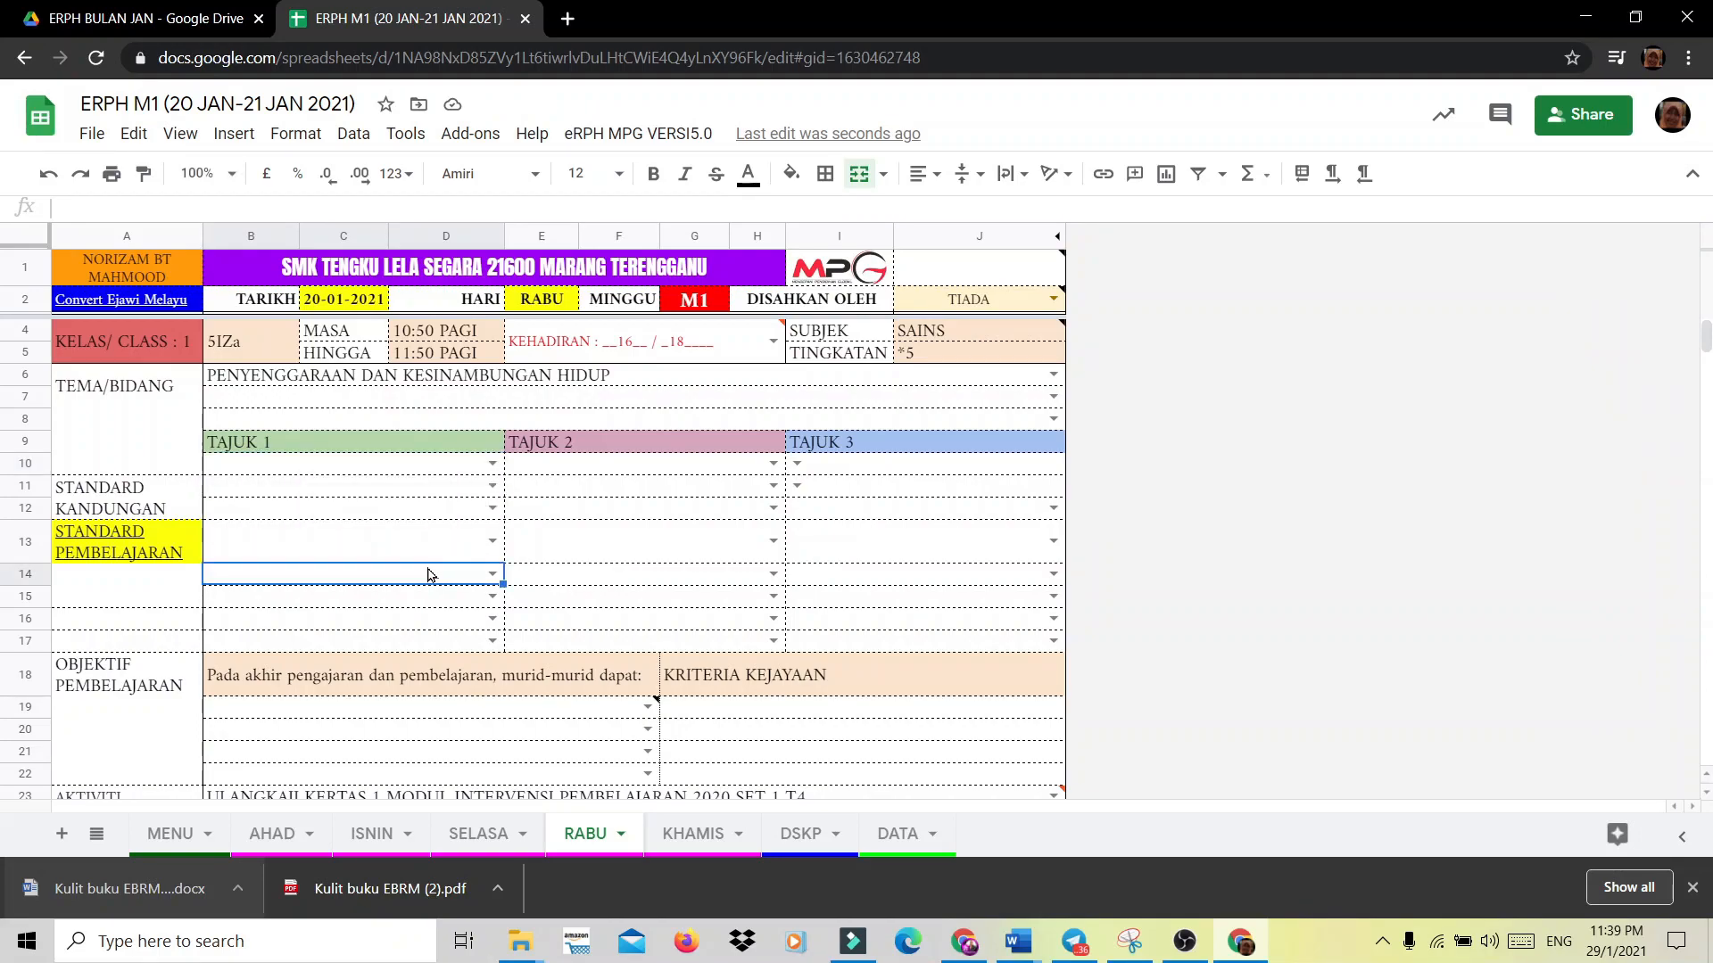
pyautogui.click(493, 464)
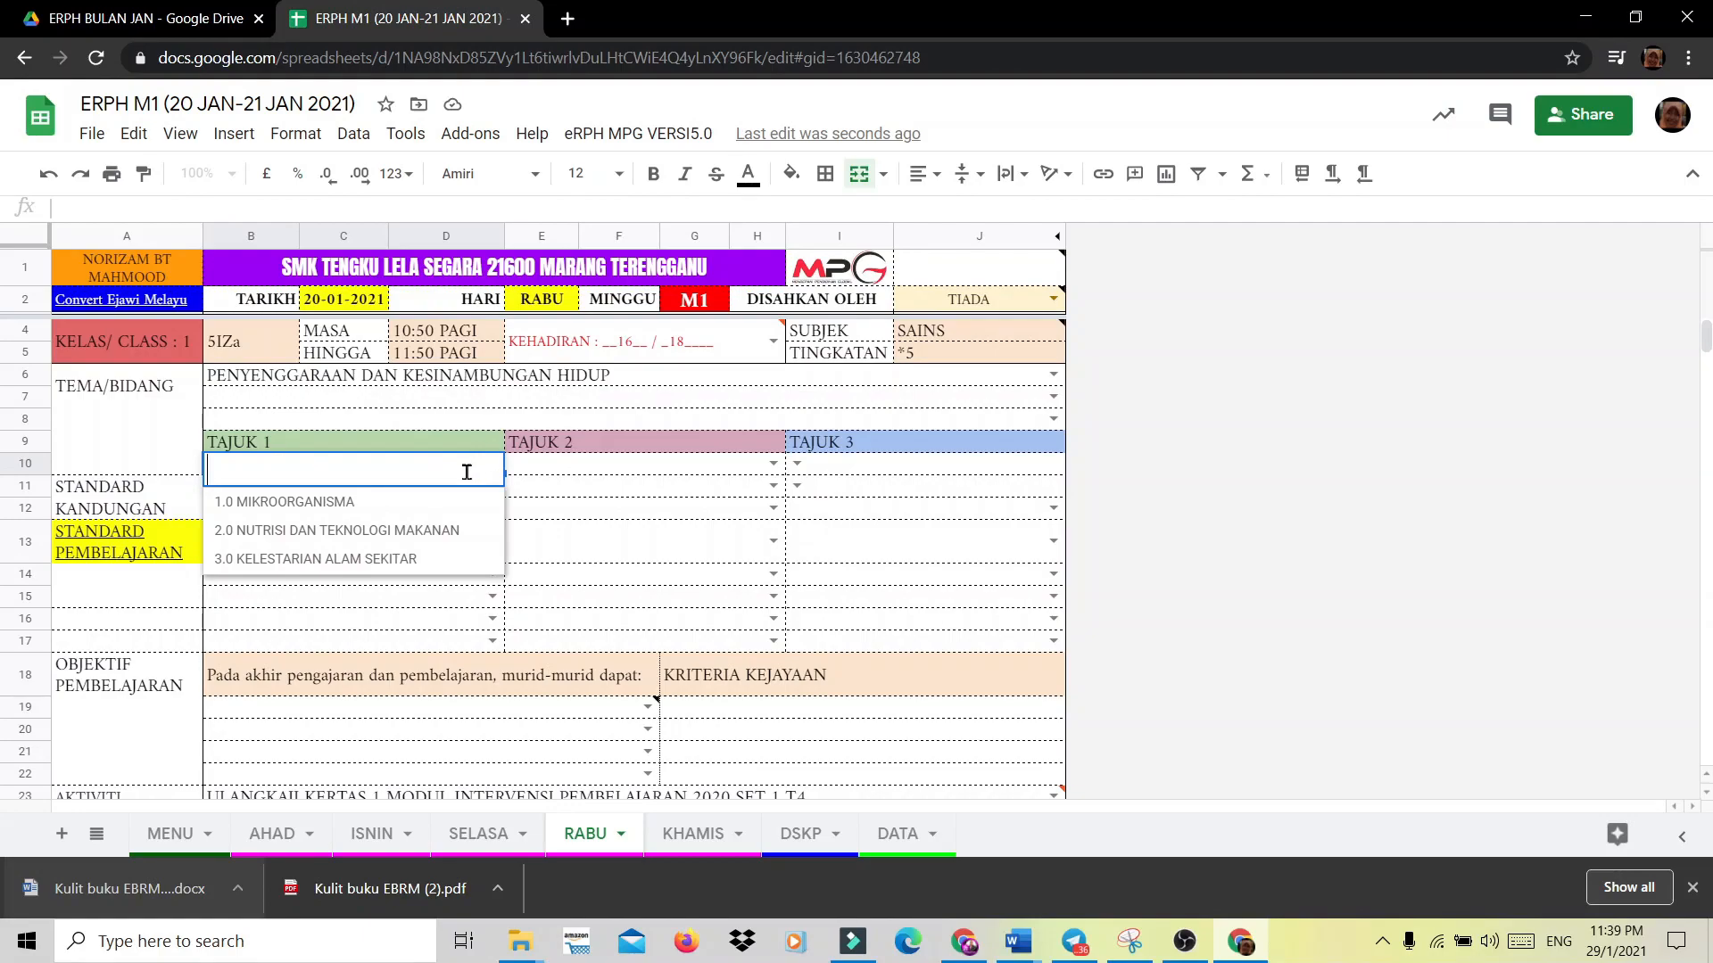
pyautogui.click(425, 507)
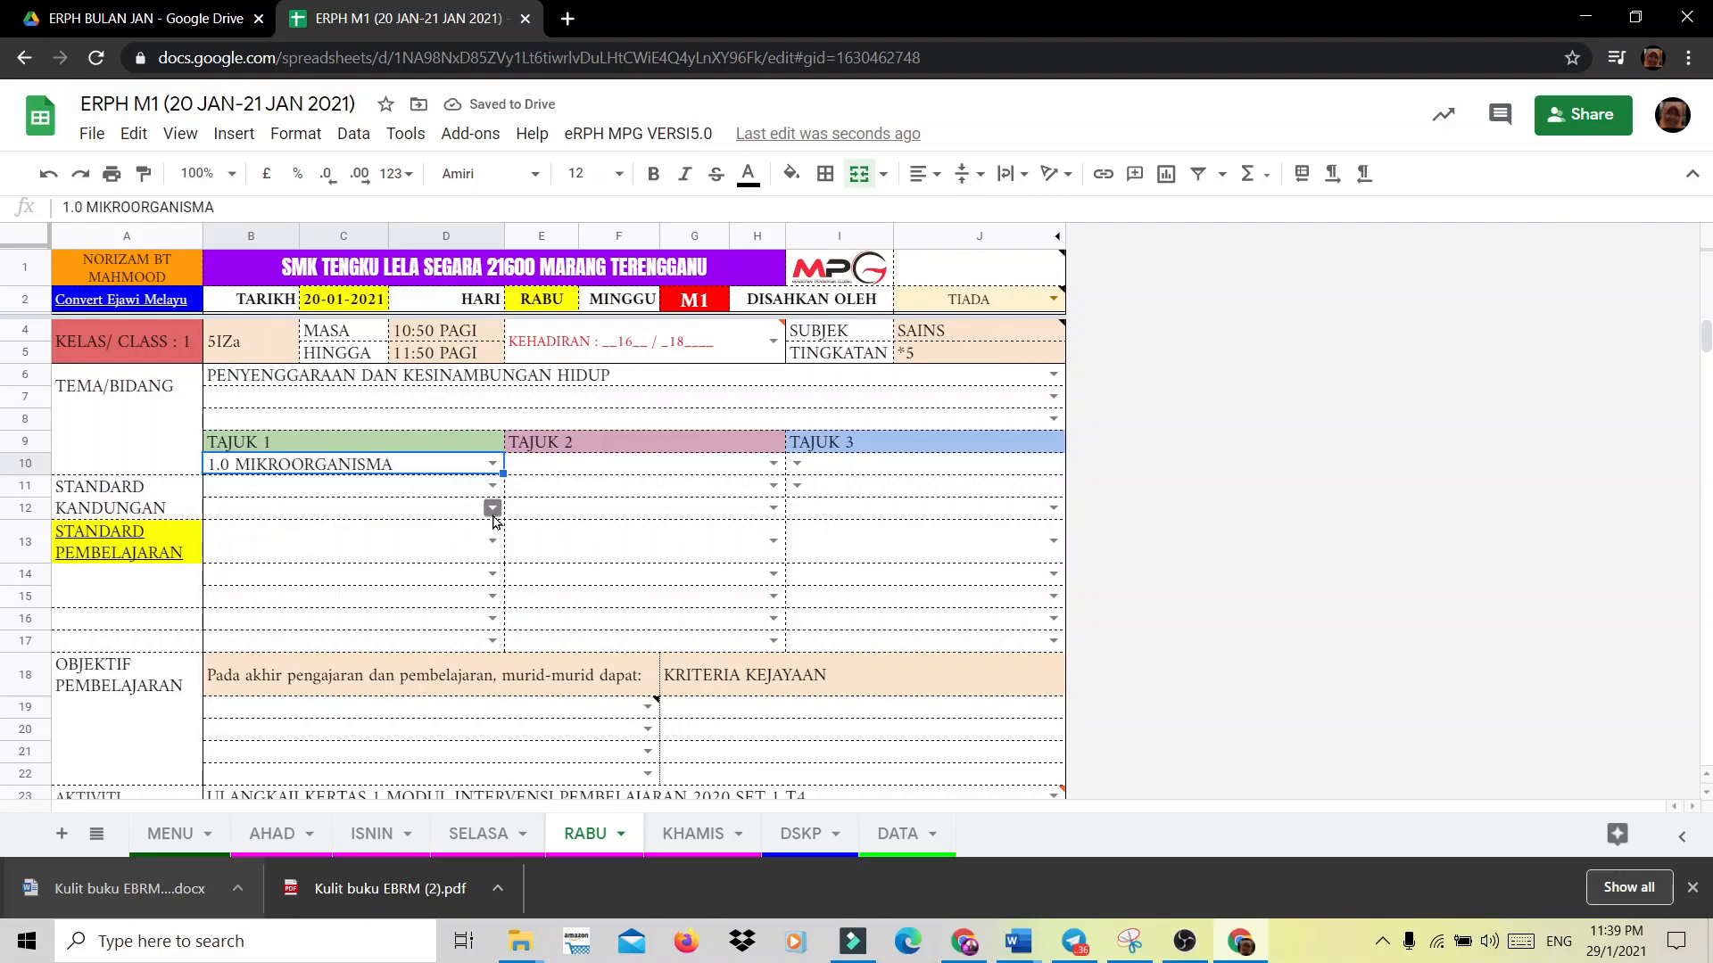
# Choose 1.1 Dunia mikroorganisma as the first STANDARD KANDUNGAN under TAJUK 1 of the class 1 plan.
pyautogui.click(492, 486)
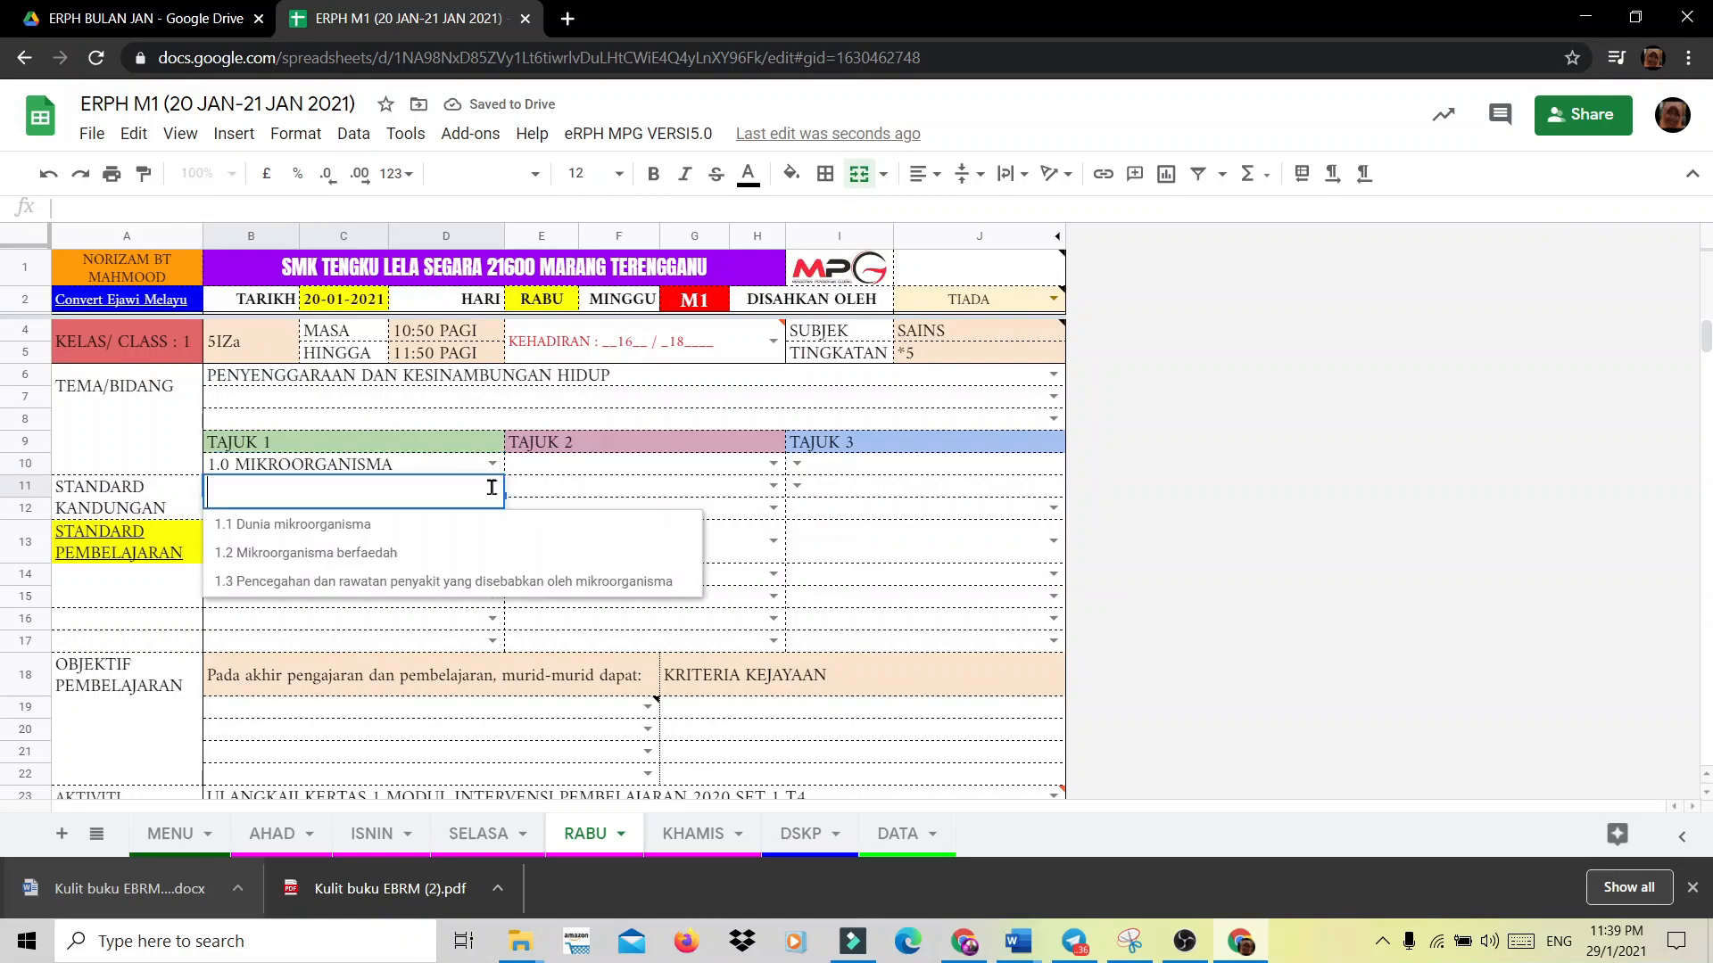
pyautogui.click(416, 534)
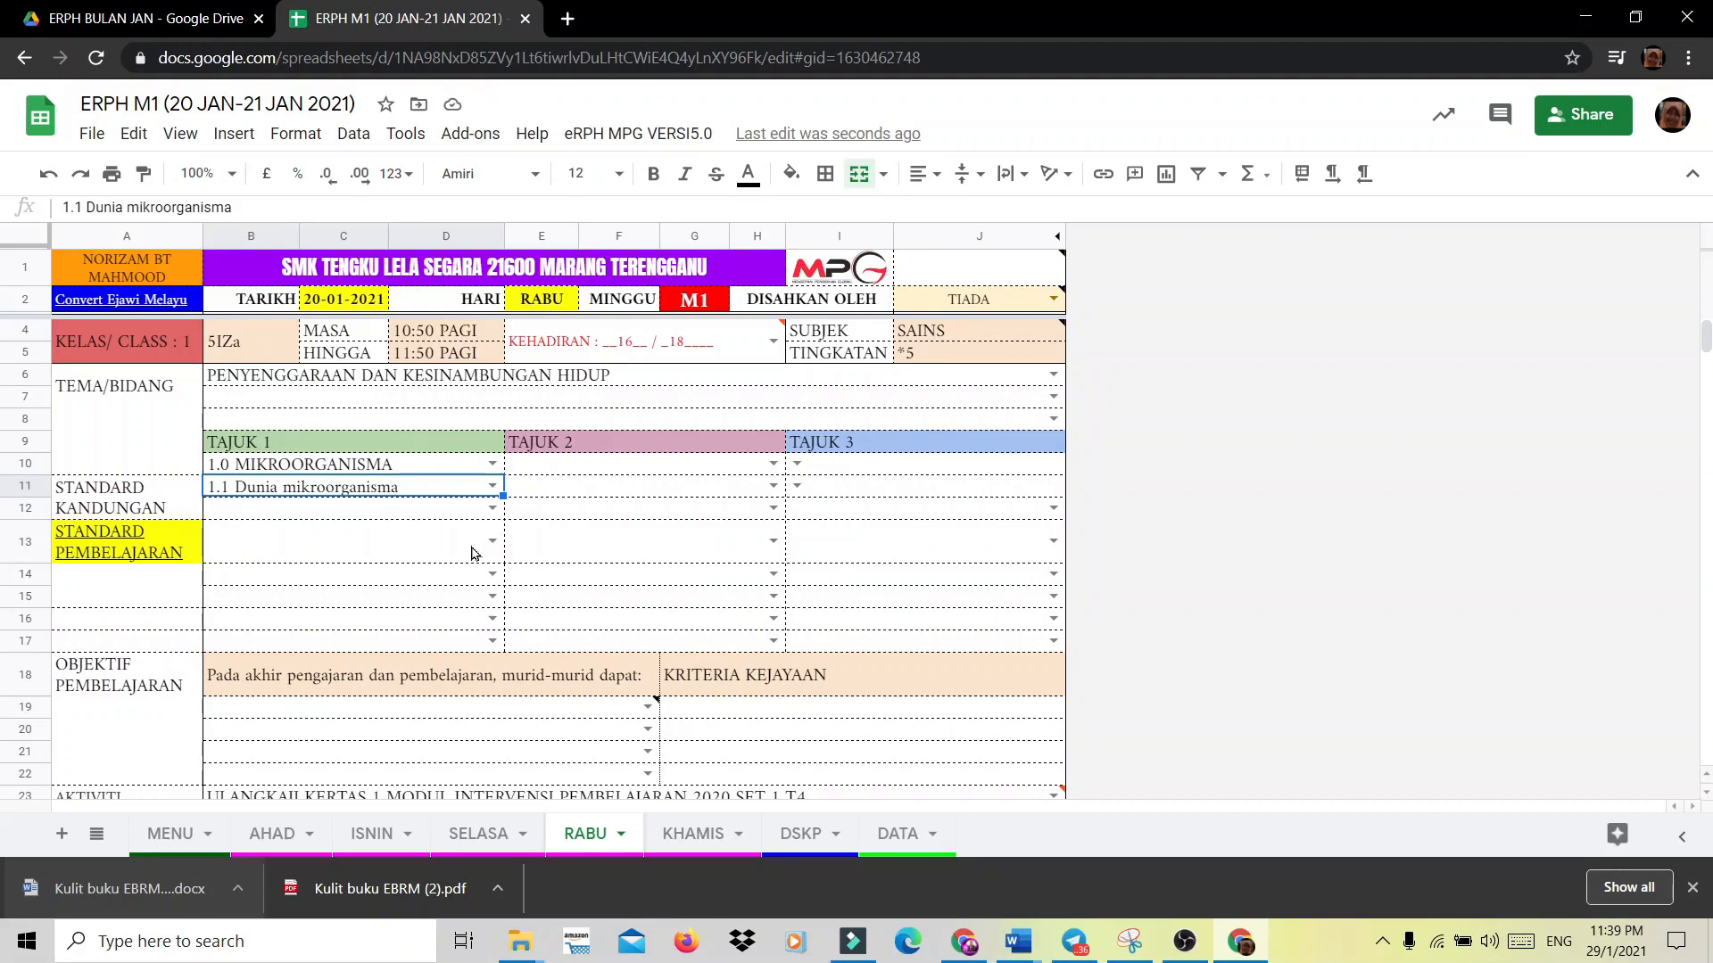
# Insert the KEHADIRAN attendance line in the class 2 plan on the RABU sheet and fill it in as 19 out of 23.
pyautogui.scroll(-10, 472, 554)
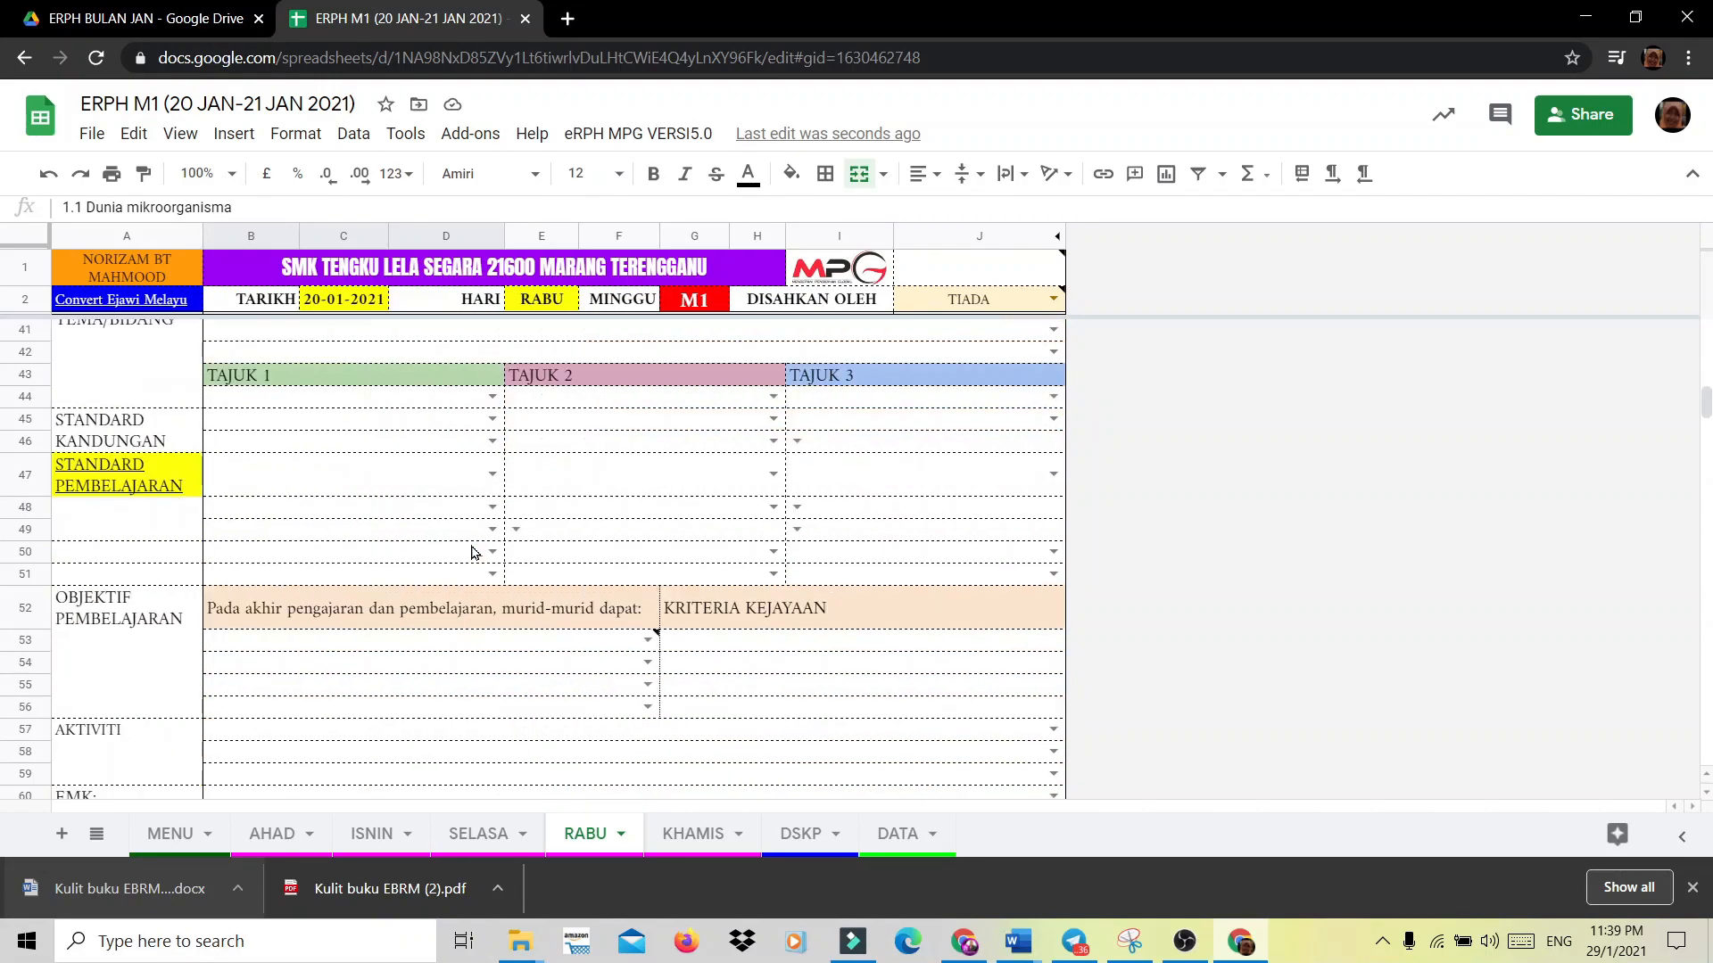
pyautogui.scroll(-4, 472, 553)
pyautogui.scroll(-4, 472, 553)
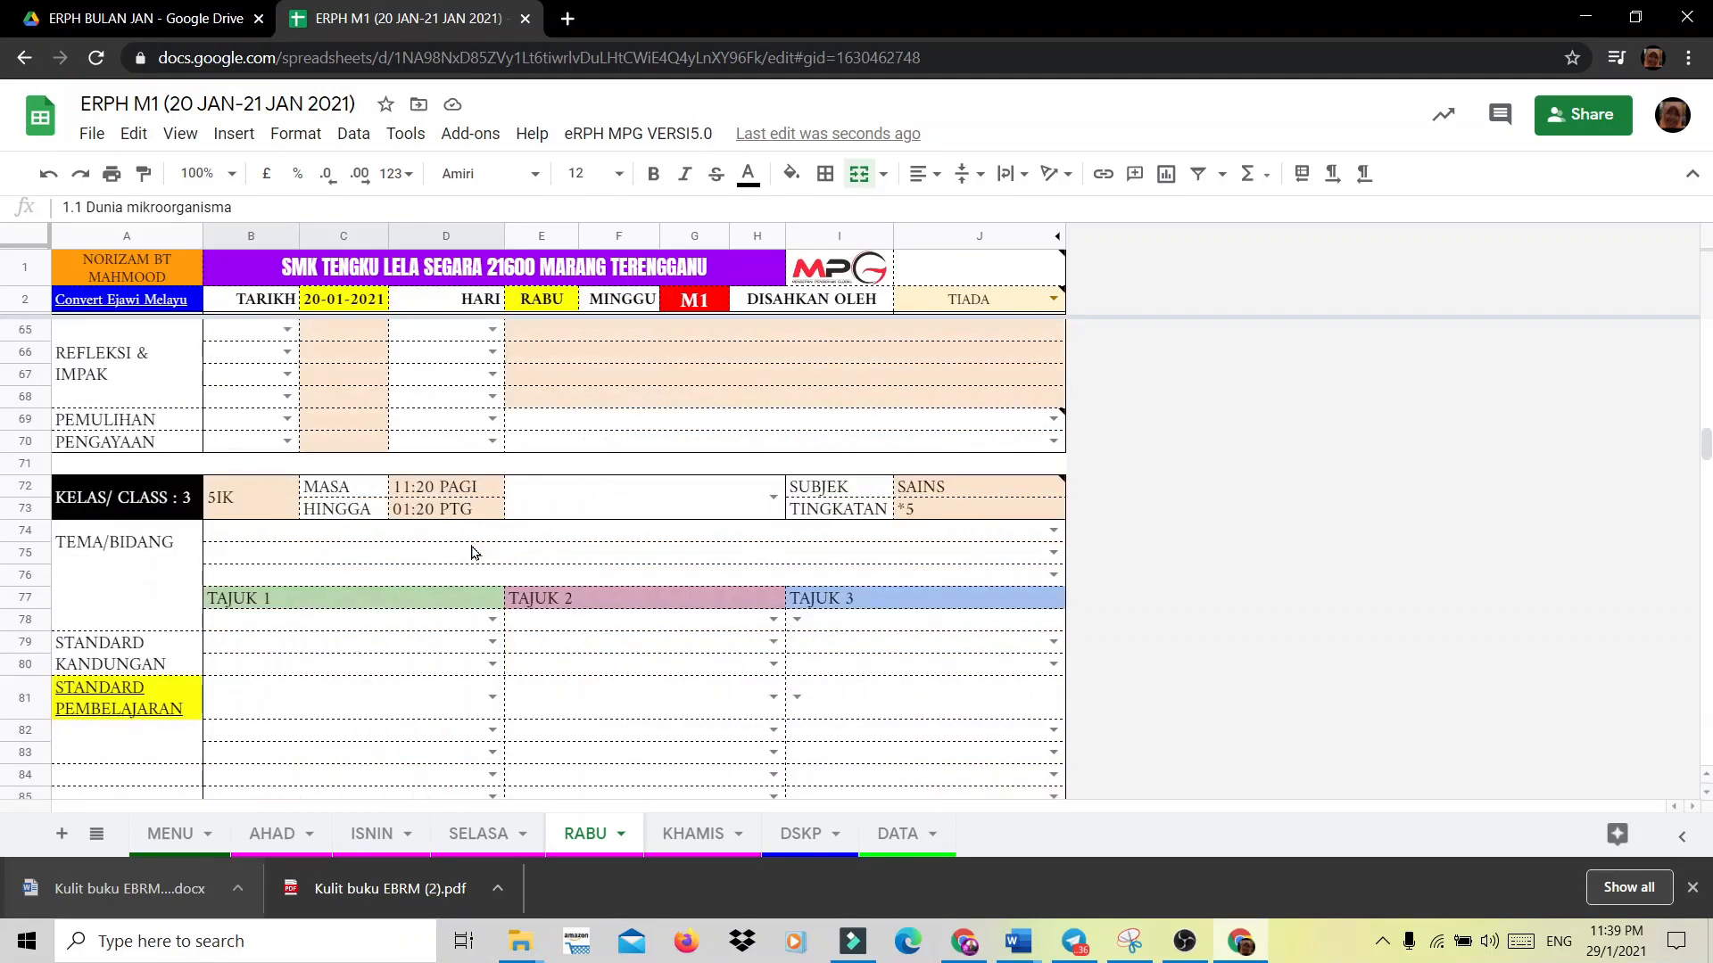
pyautogui.scroll(20, 472, 553)
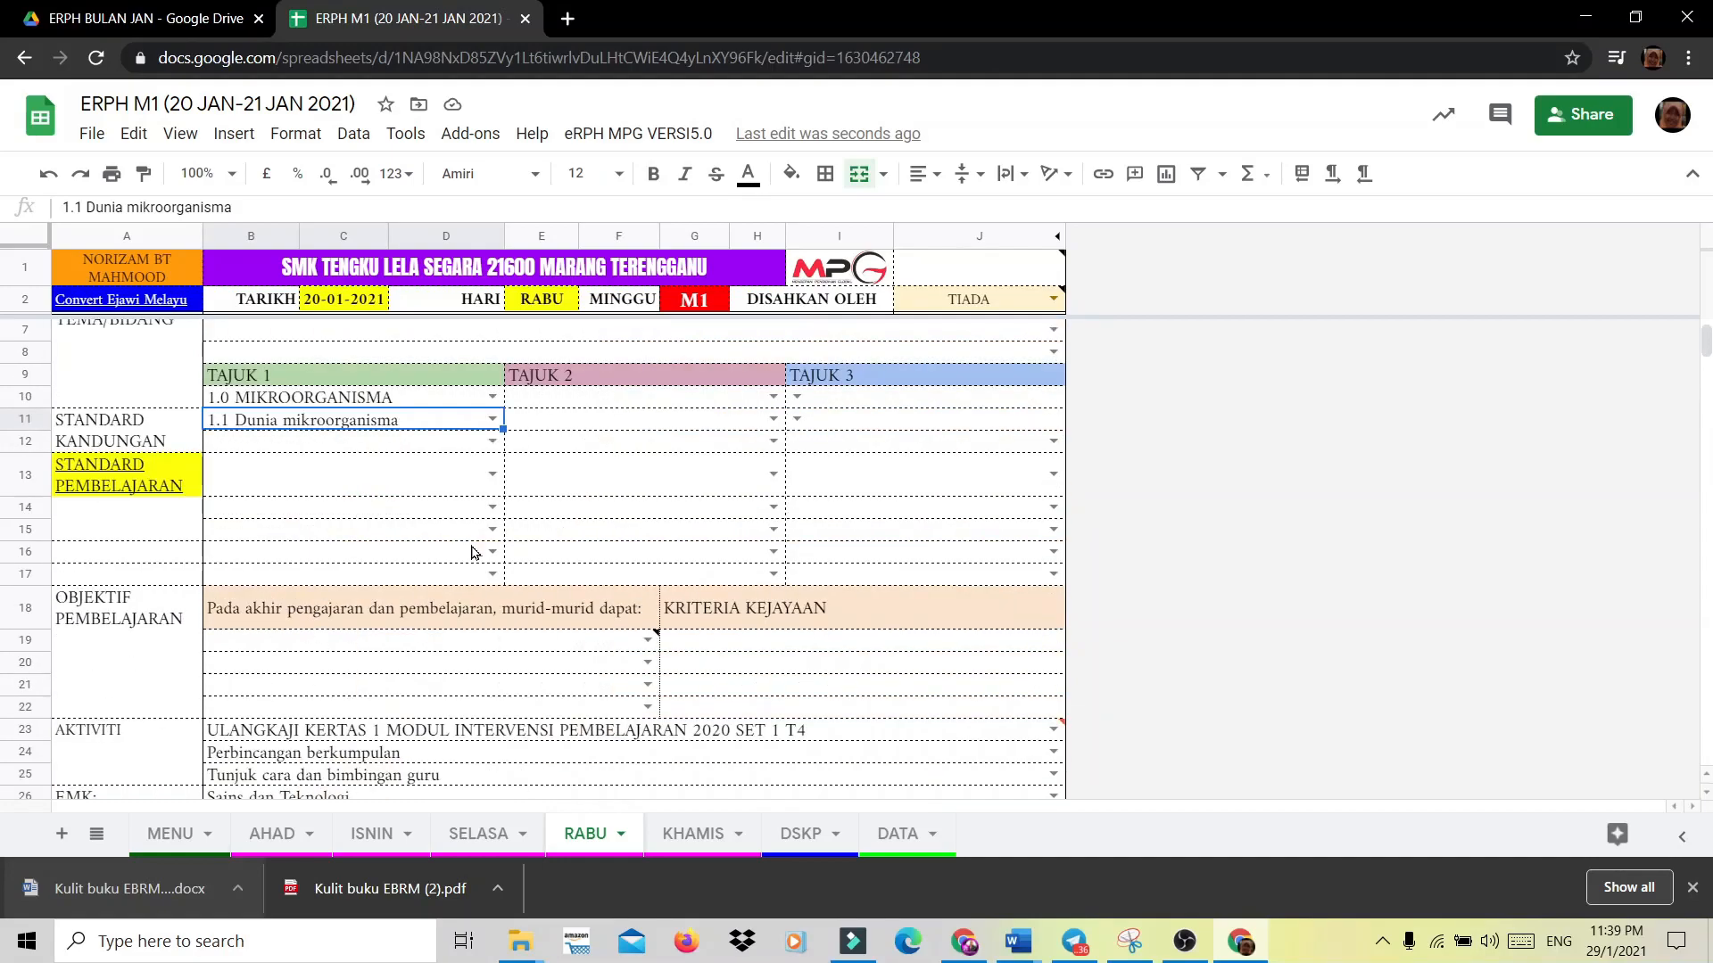
pyautogui.scroll(-8, 472, 553)
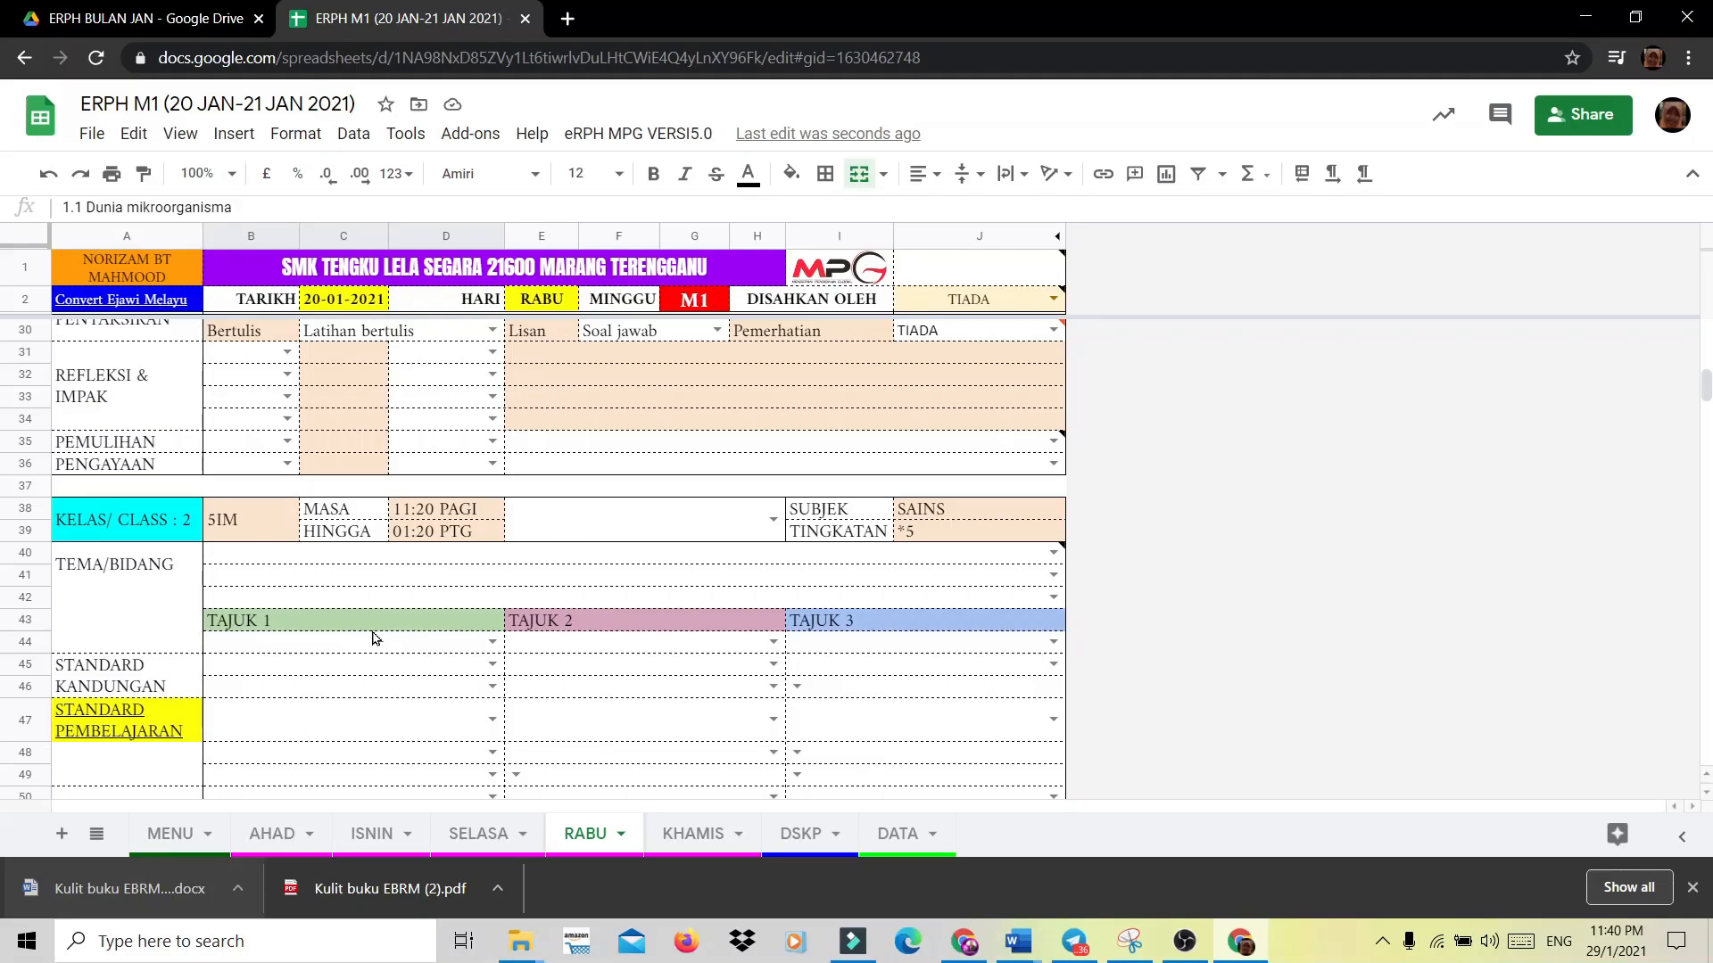
pyautogui.click(773, 521)
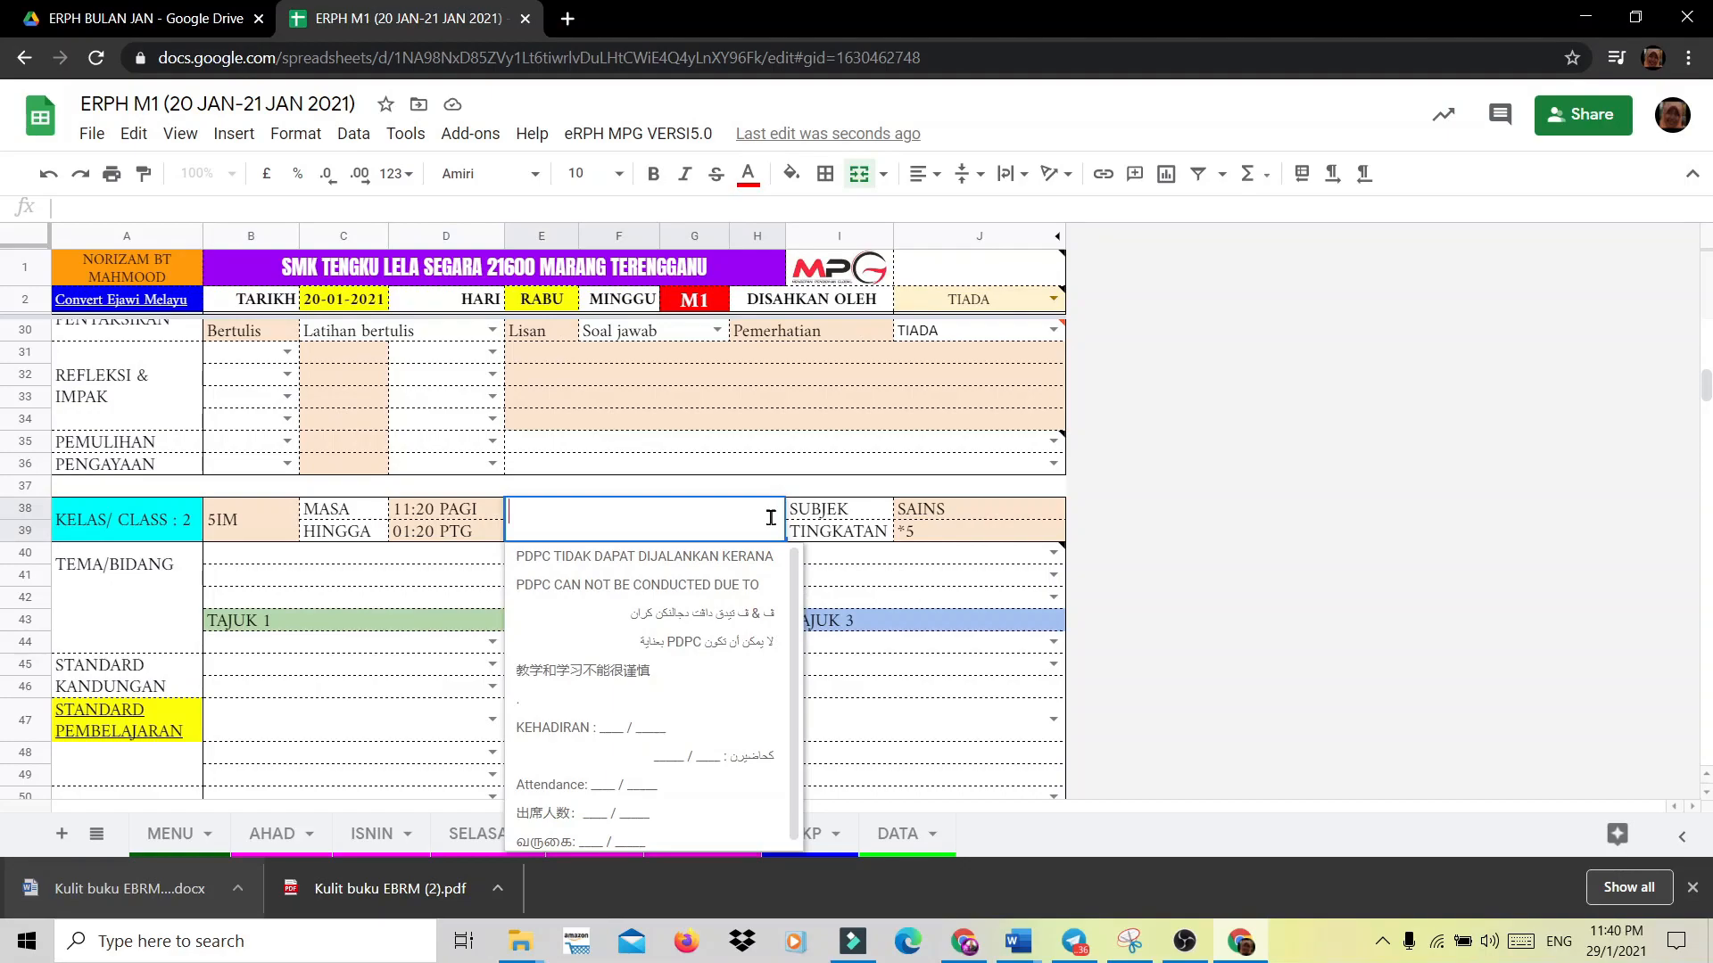
pyautogui.click(584, 729)
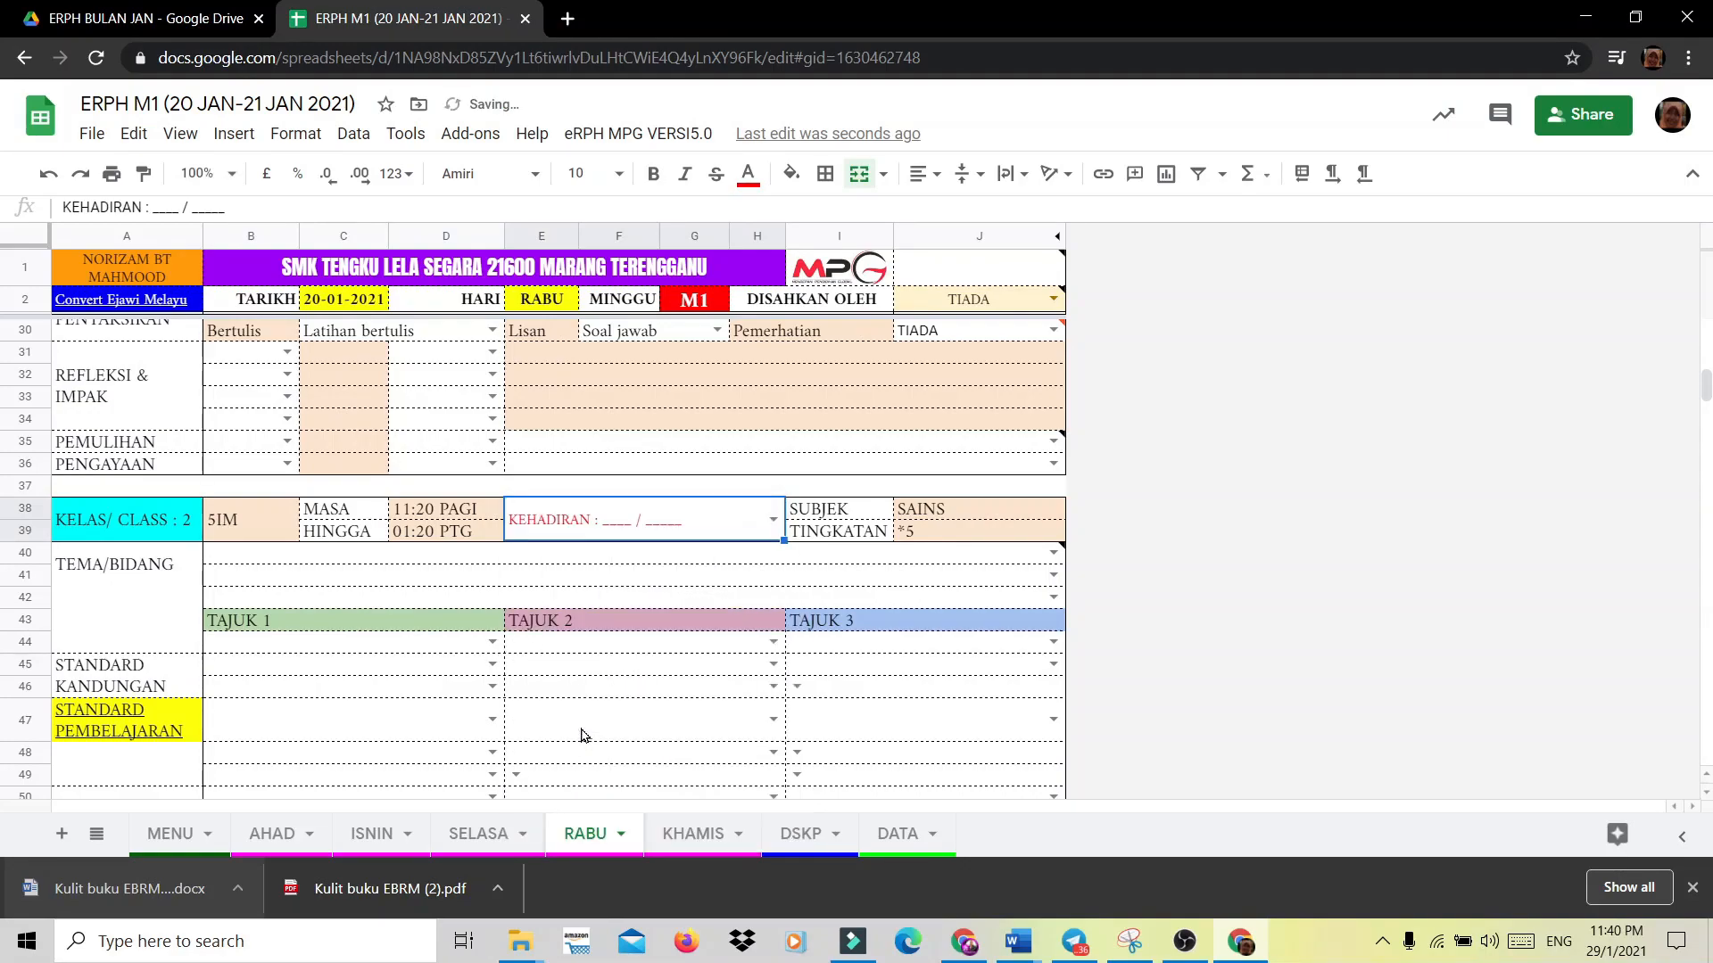
pyautogui.doubleClick(616, 521)
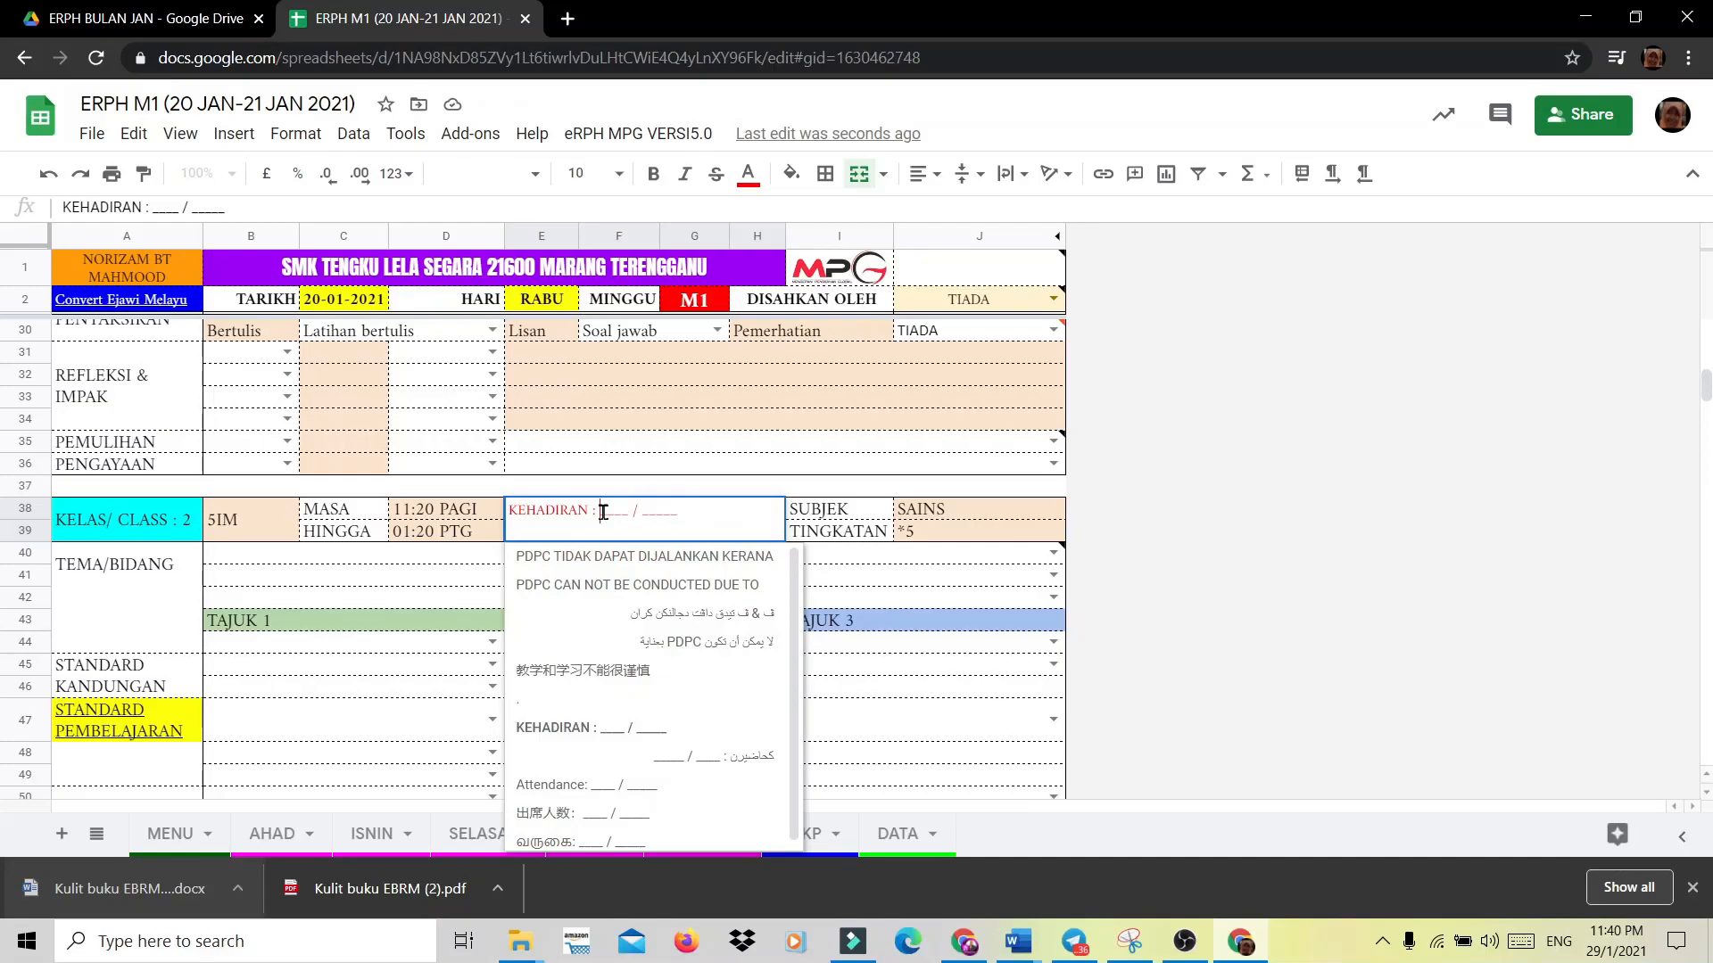
pyautogui.write('19')
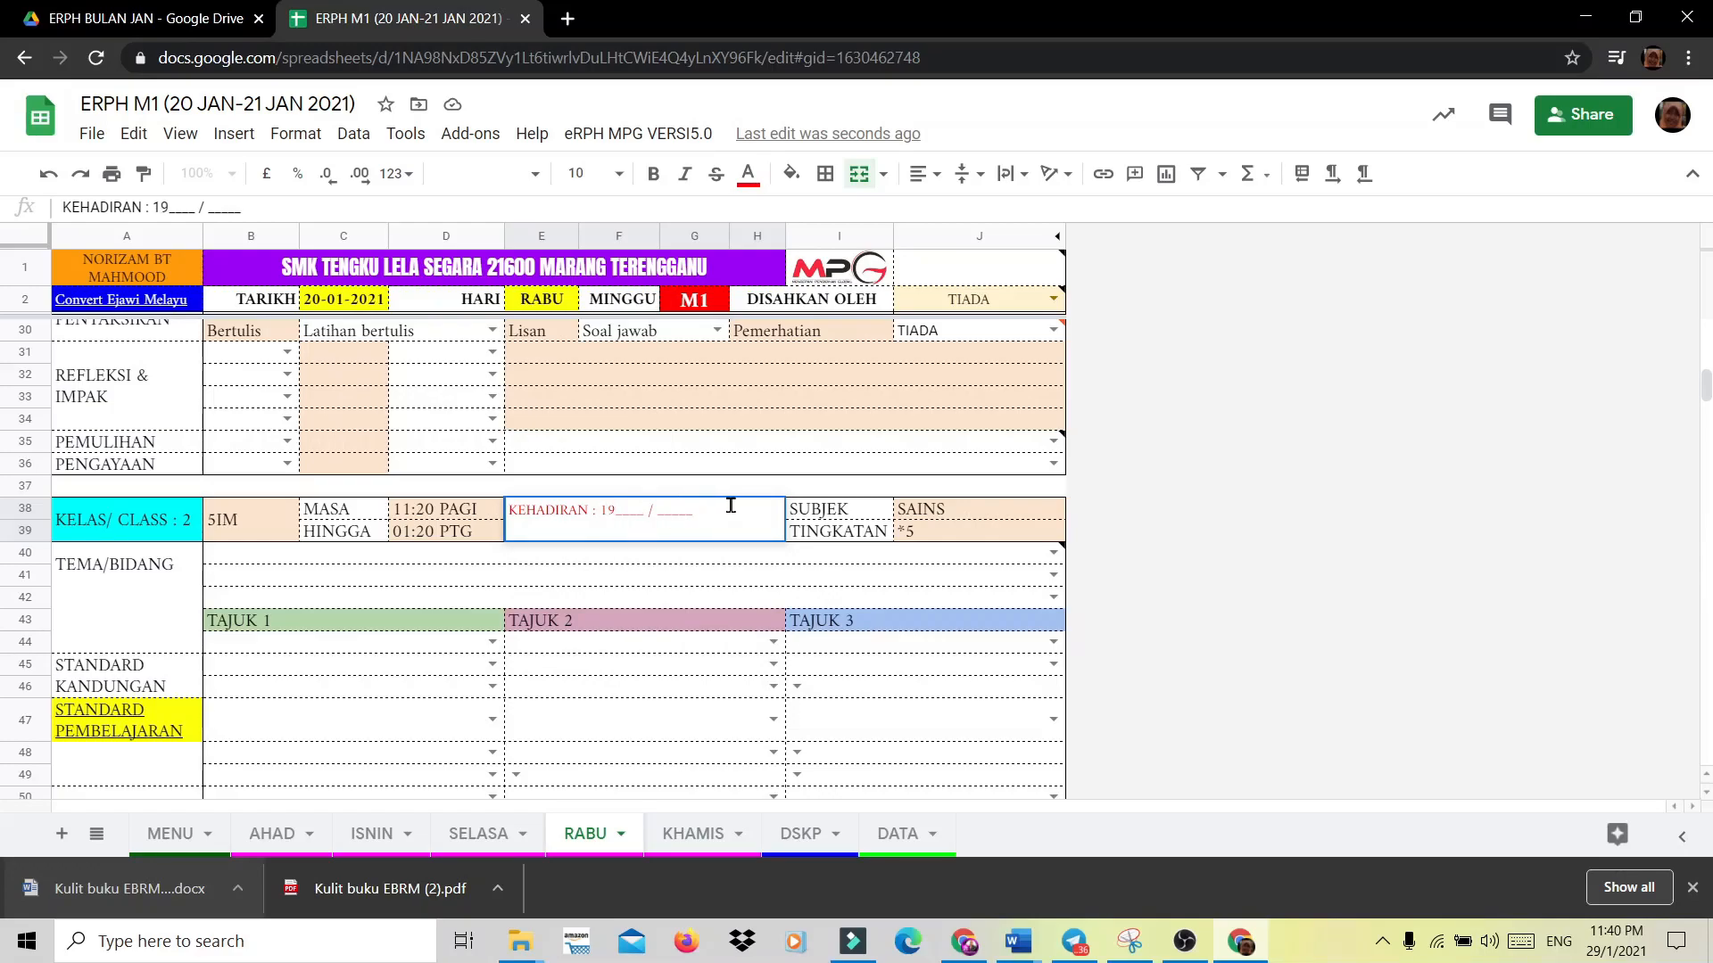
pyautogui.write('3')
# Set the class 2 plan's first TEMA/BIDANG row to PENYENGGARAAN DAN KESINAMBUNGAN HIDUP and its TAJUK 1 title to 1.0 MIKROORGANISMA.
pyautogui.click(1046, 565)
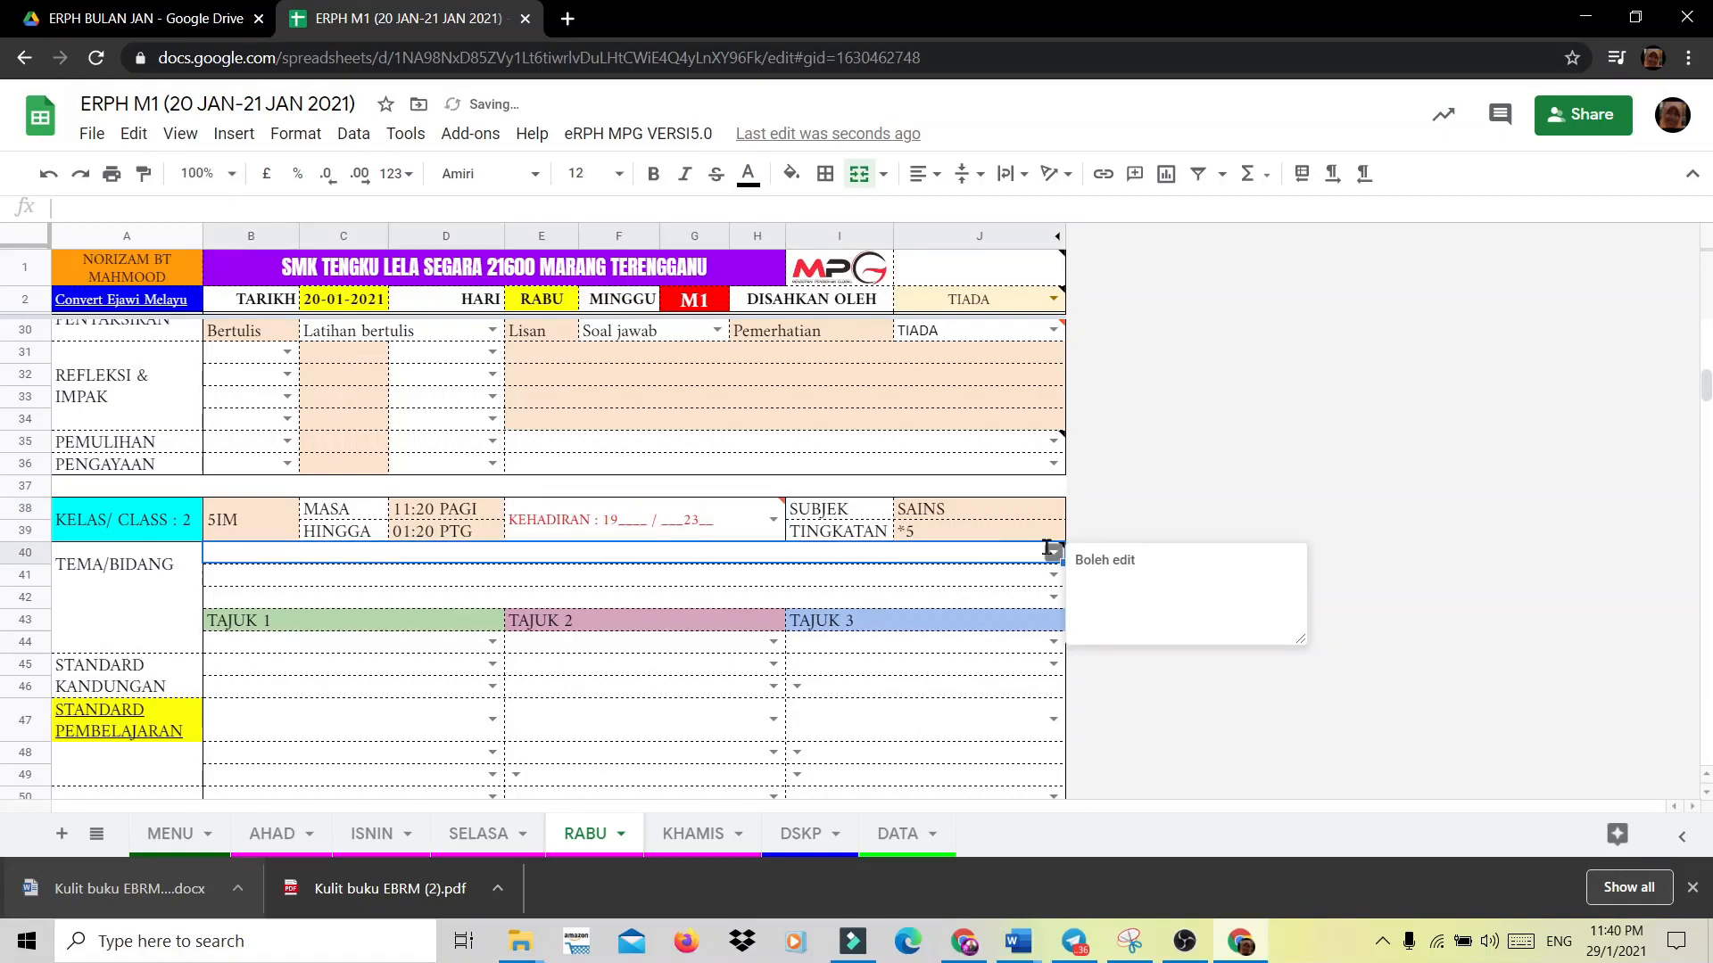
pyautogui.click(1052, 552)
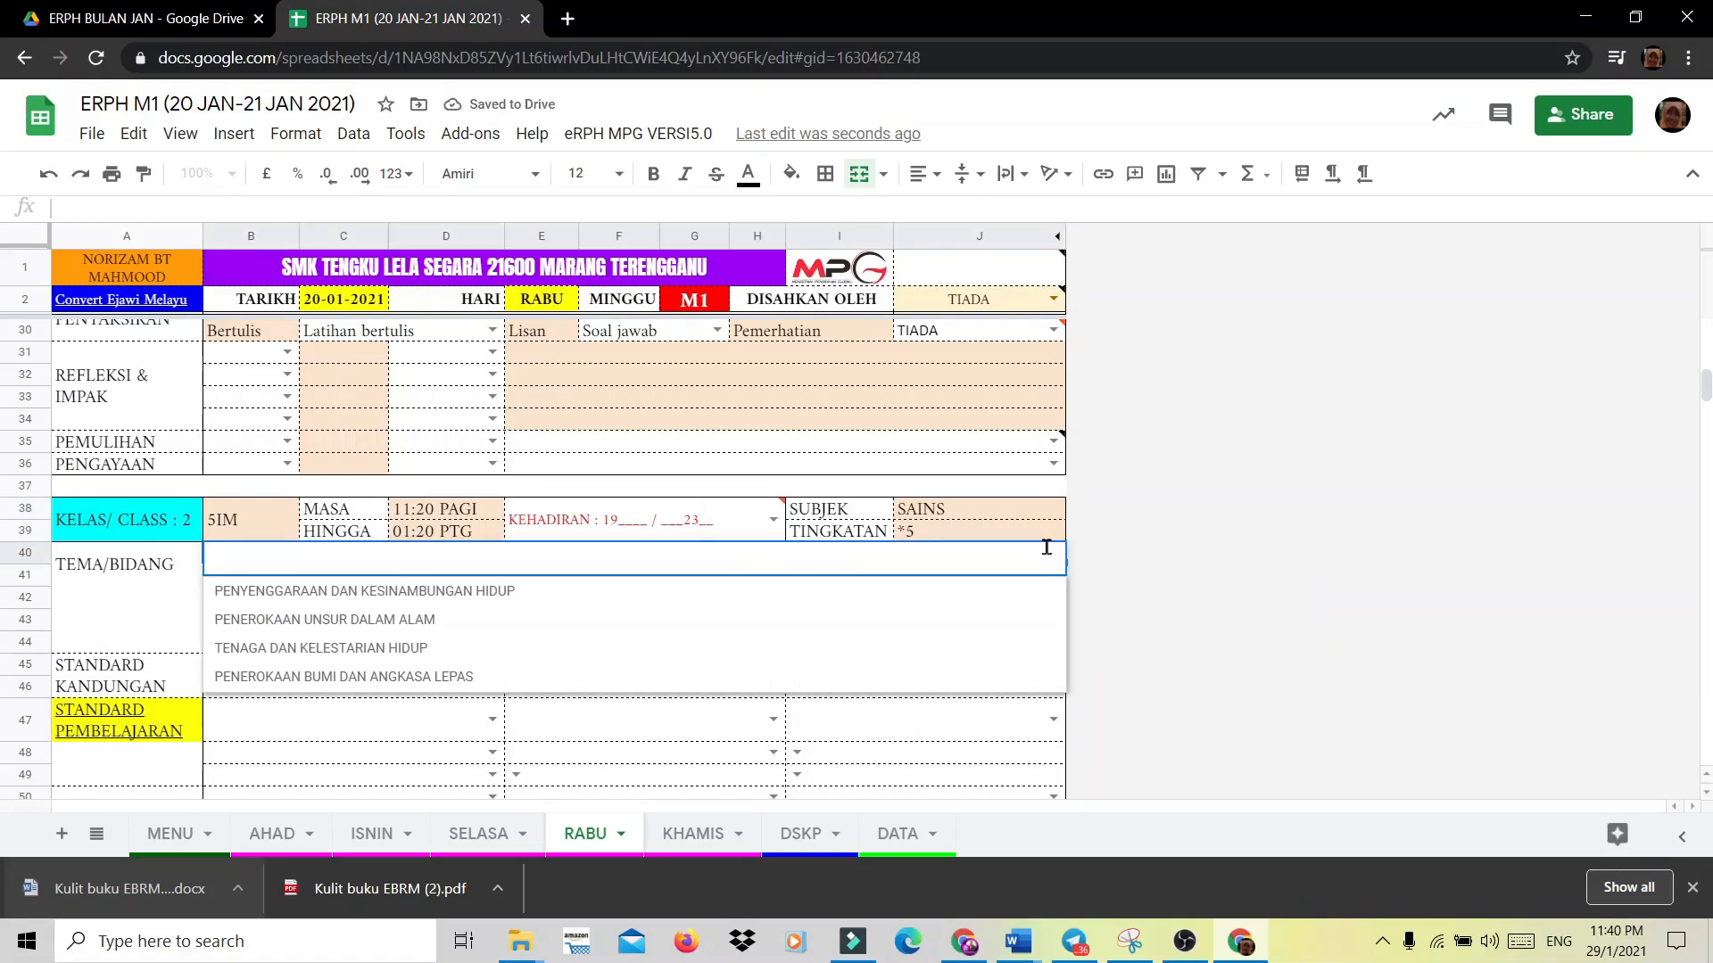
pyautogui.click(522, 592)
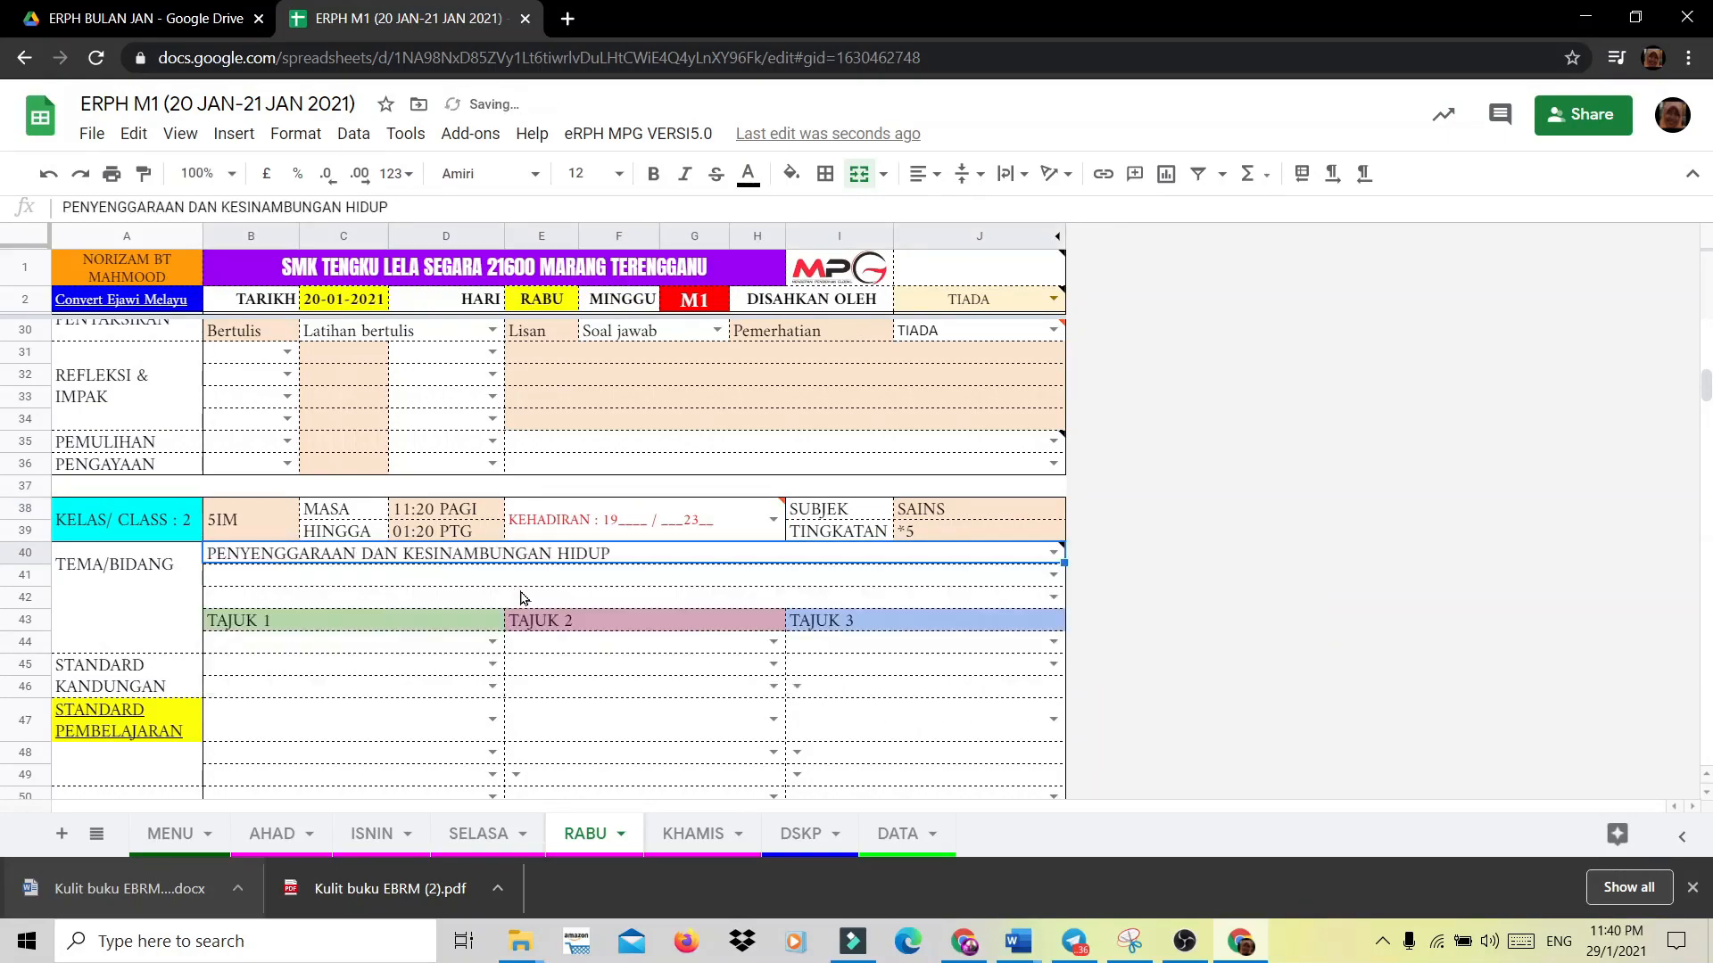
pyautogui.click(490, 643)
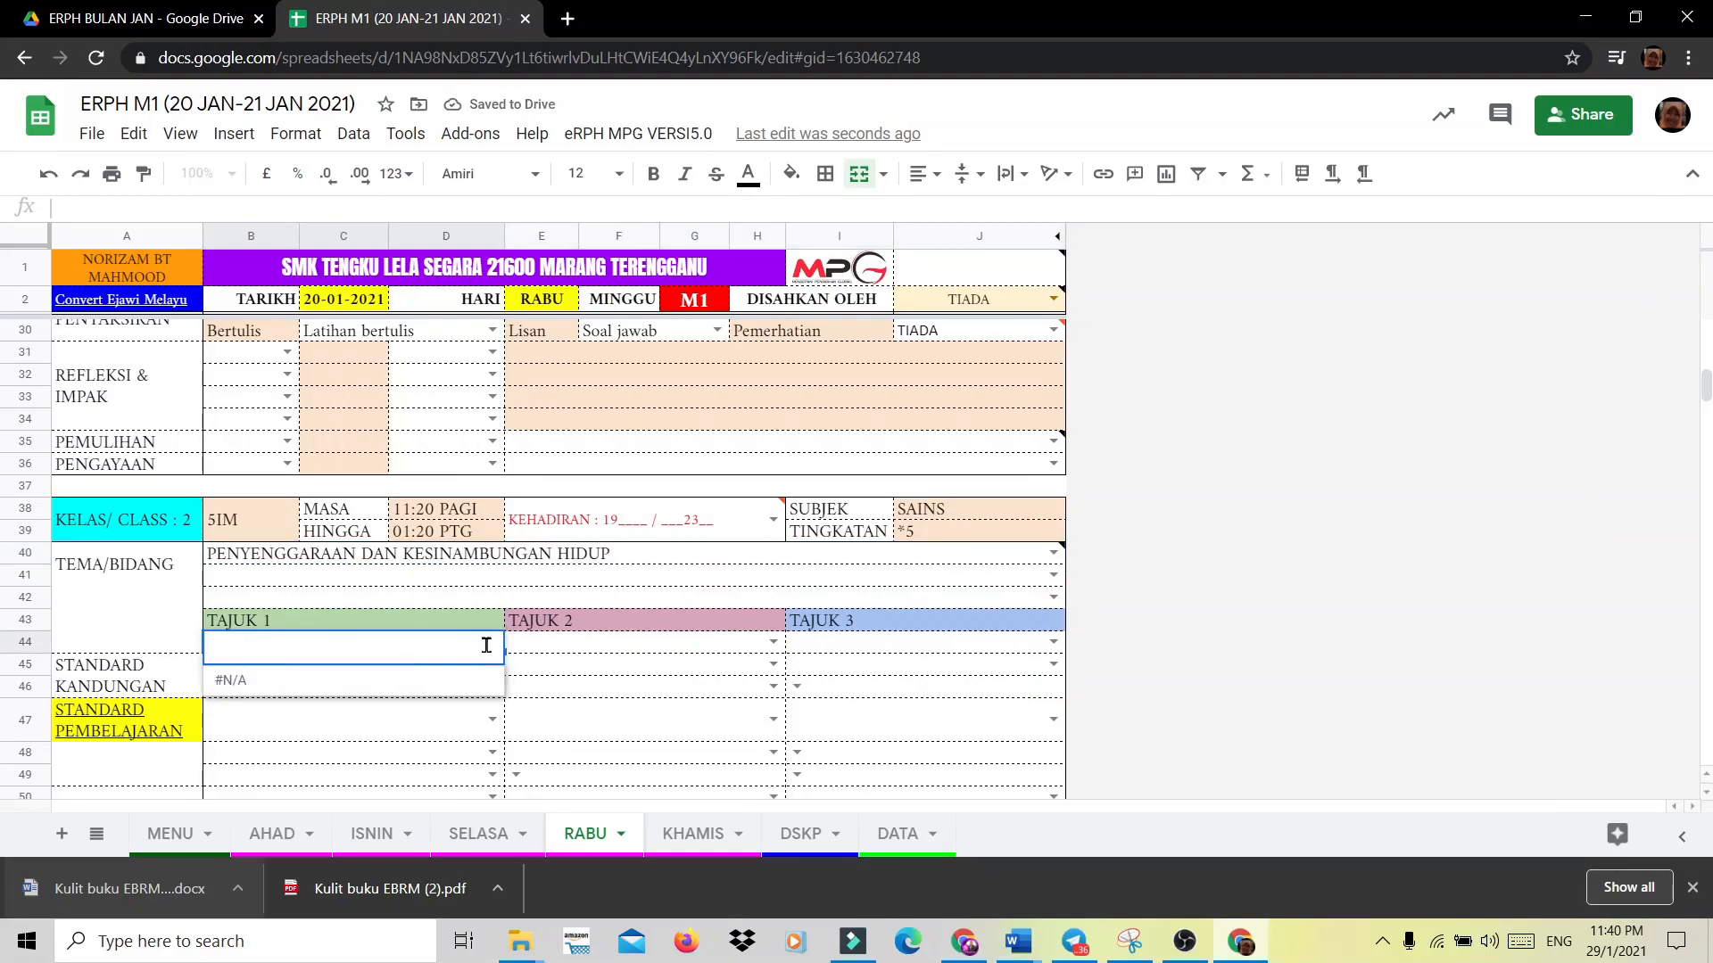
pyautogui.scroll(-3, 575, 732)
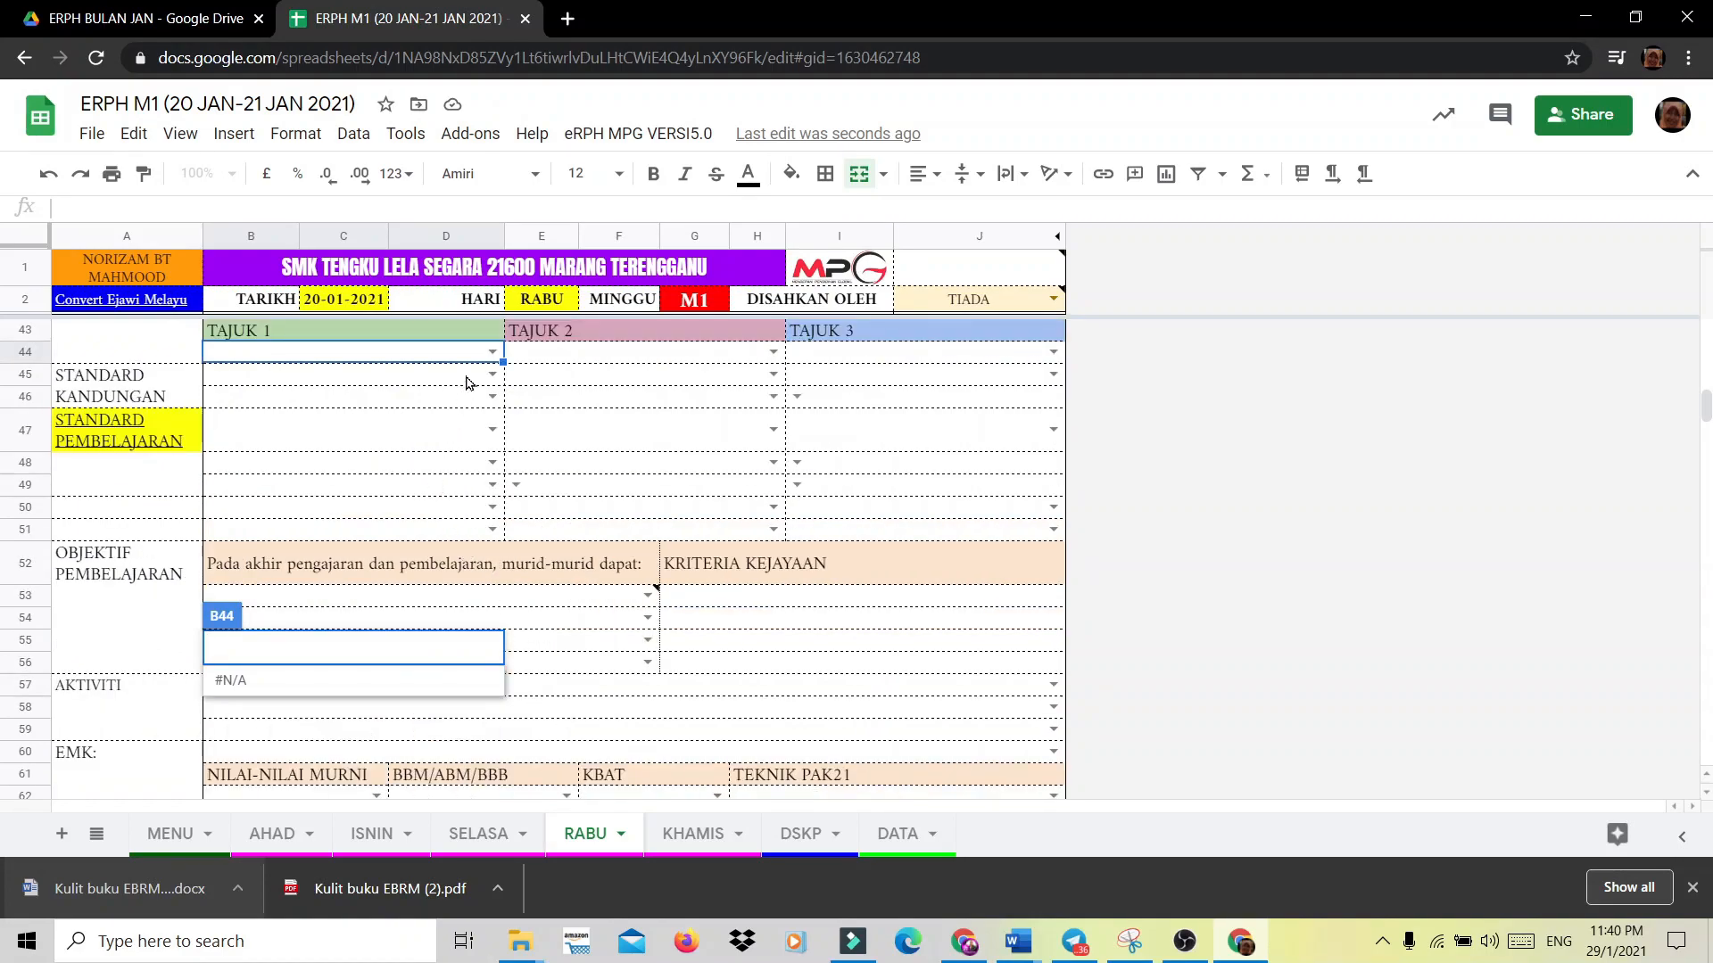
pyautogui.click(491, 354)
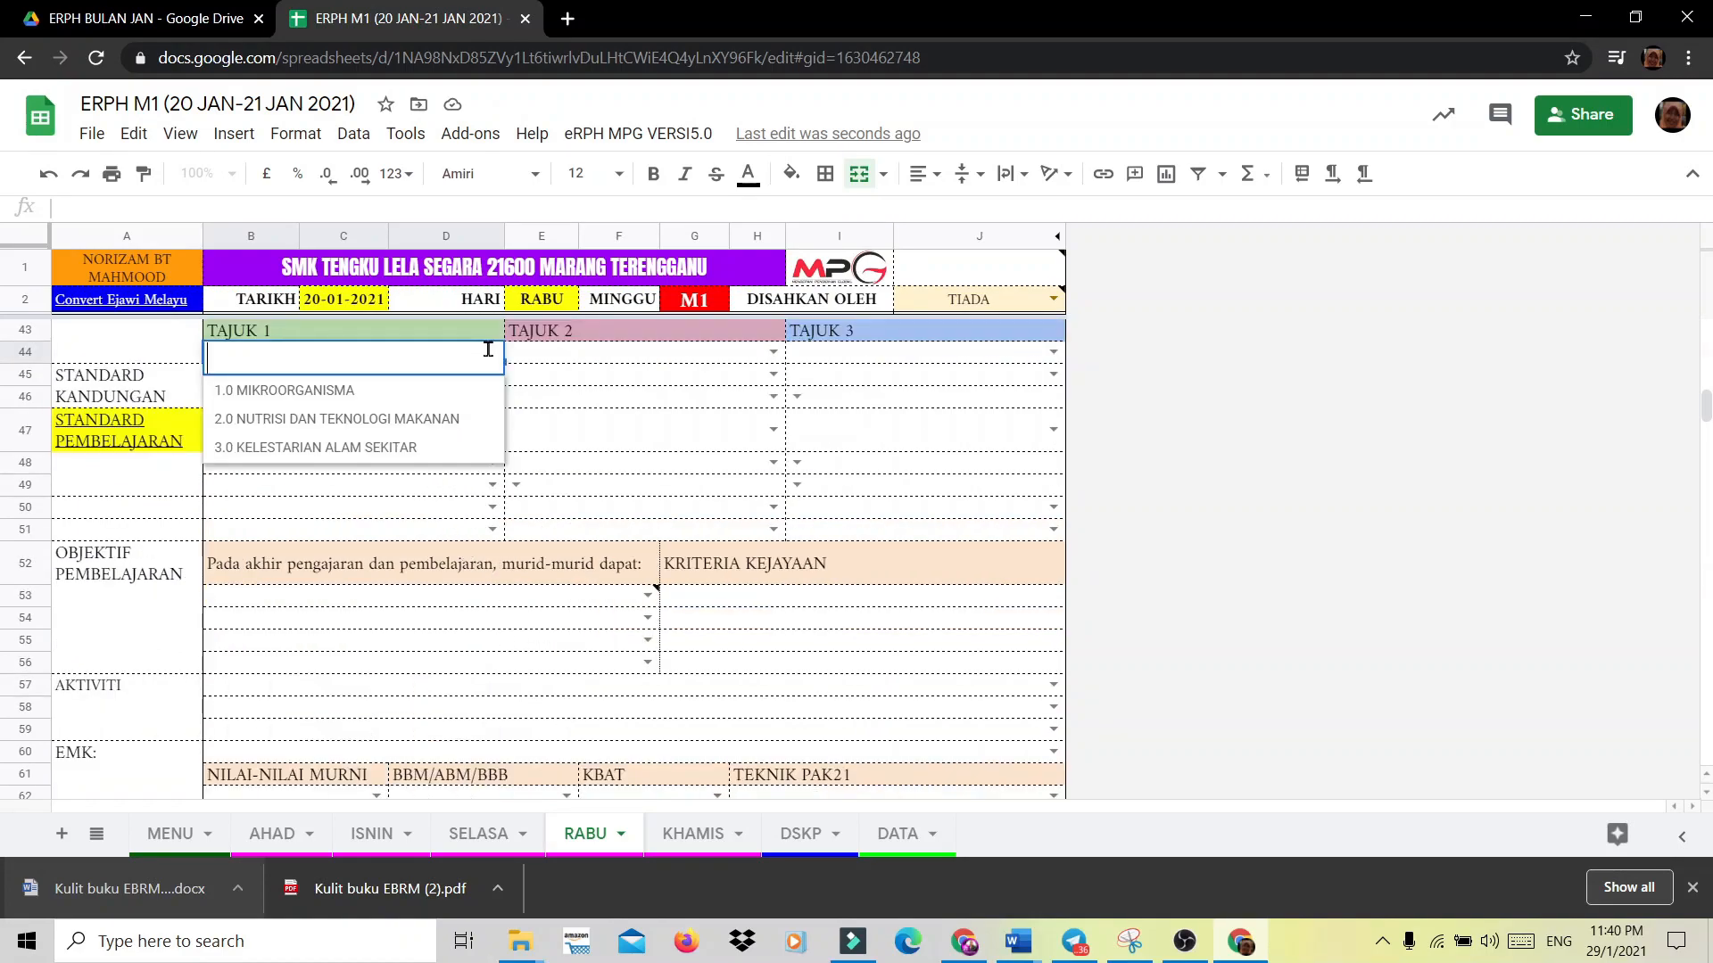
pyautogui.click(368, 403)
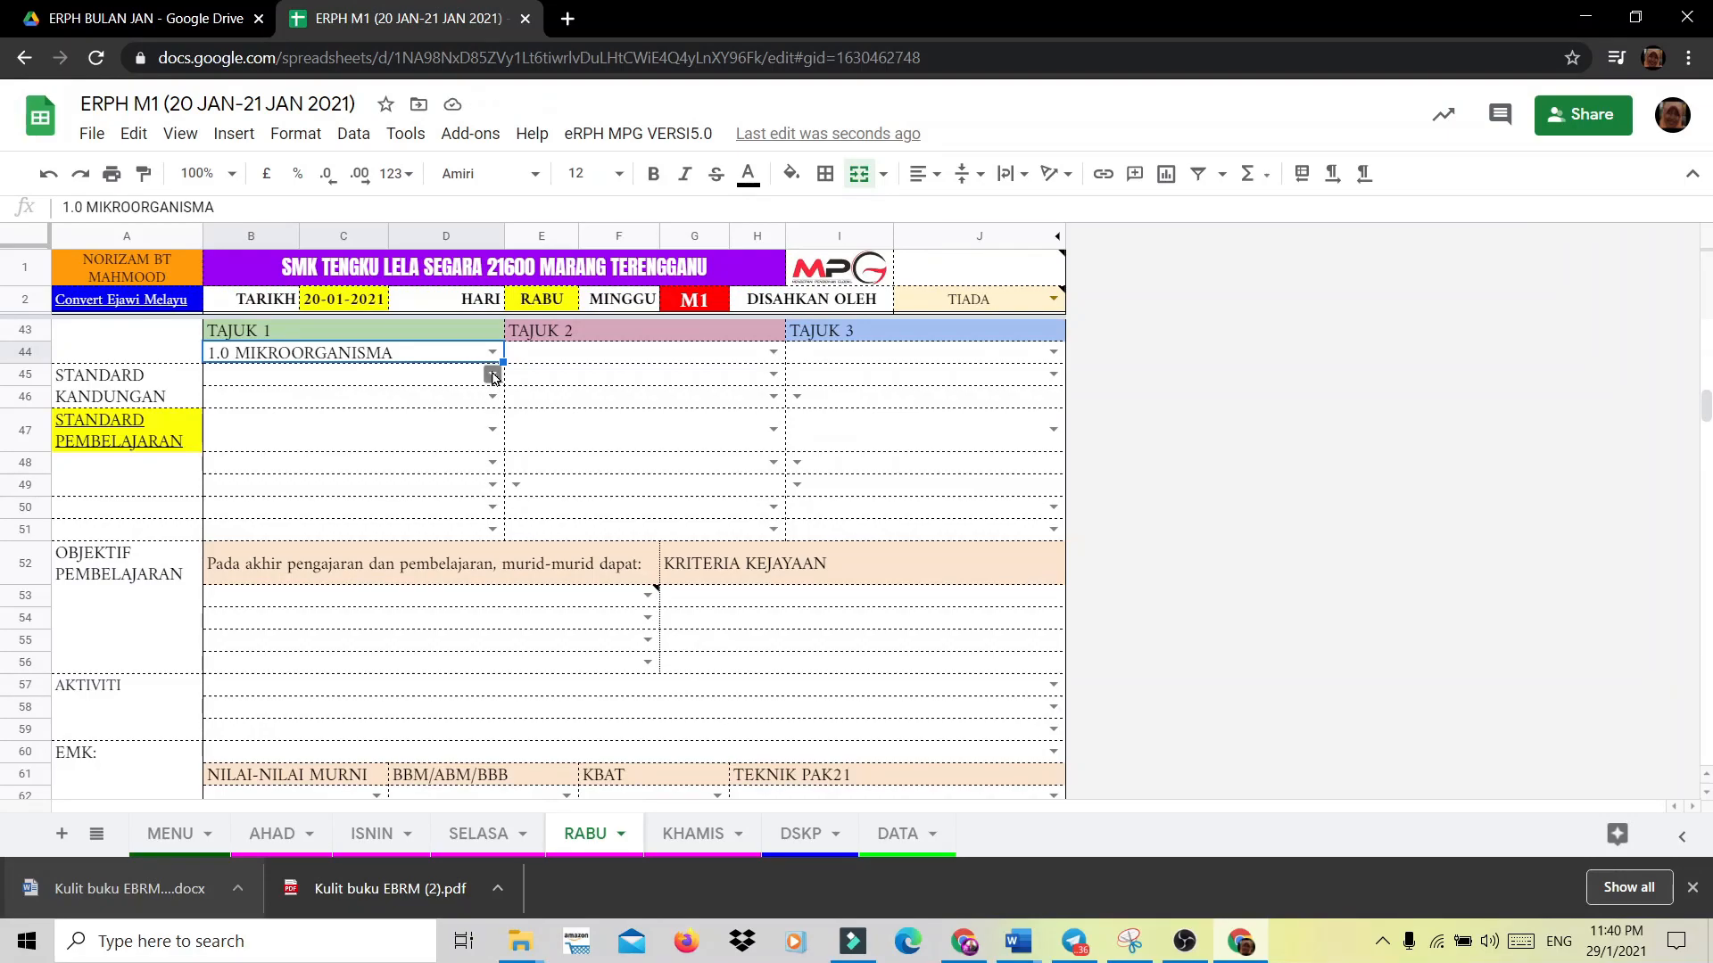
# Under class 2's TAJUK 1, choose 1.1 Dunia mikroorganisma as STANDARD KANDUNGAN and 1.1.1 Berkomunikasi mengenai mikroorganisma as STANDARD PEMBELAJARAN.
pyautogui.click(491, 372)
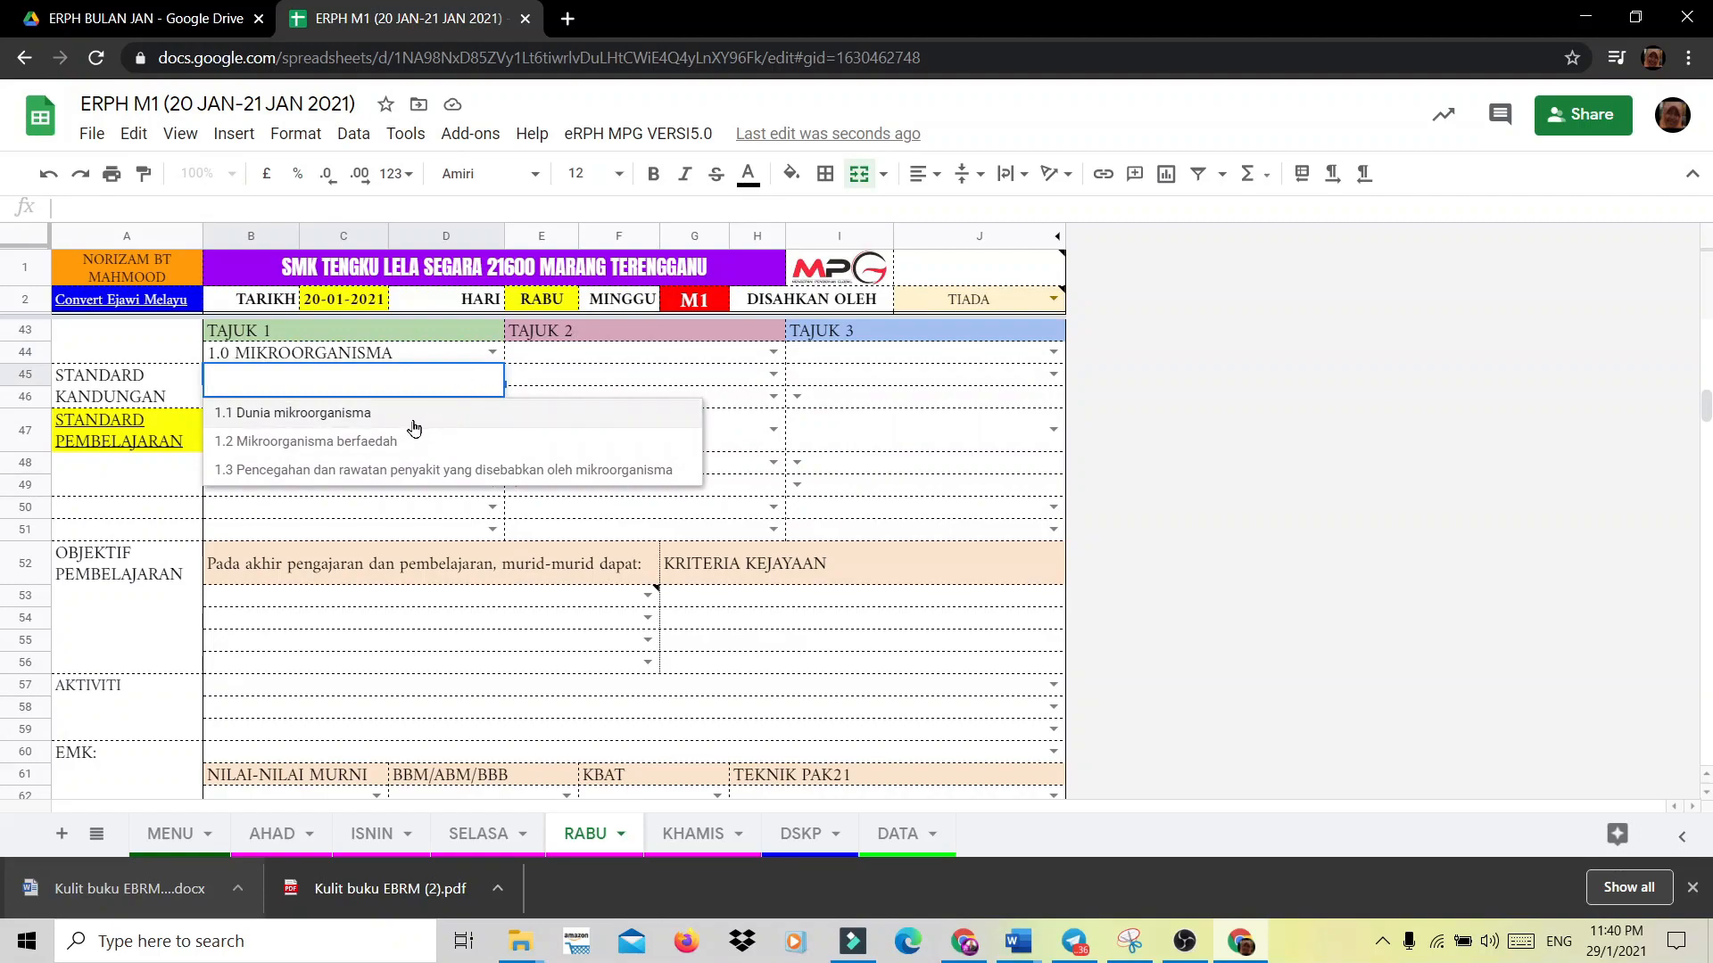
pyautogui.click(359, 415)
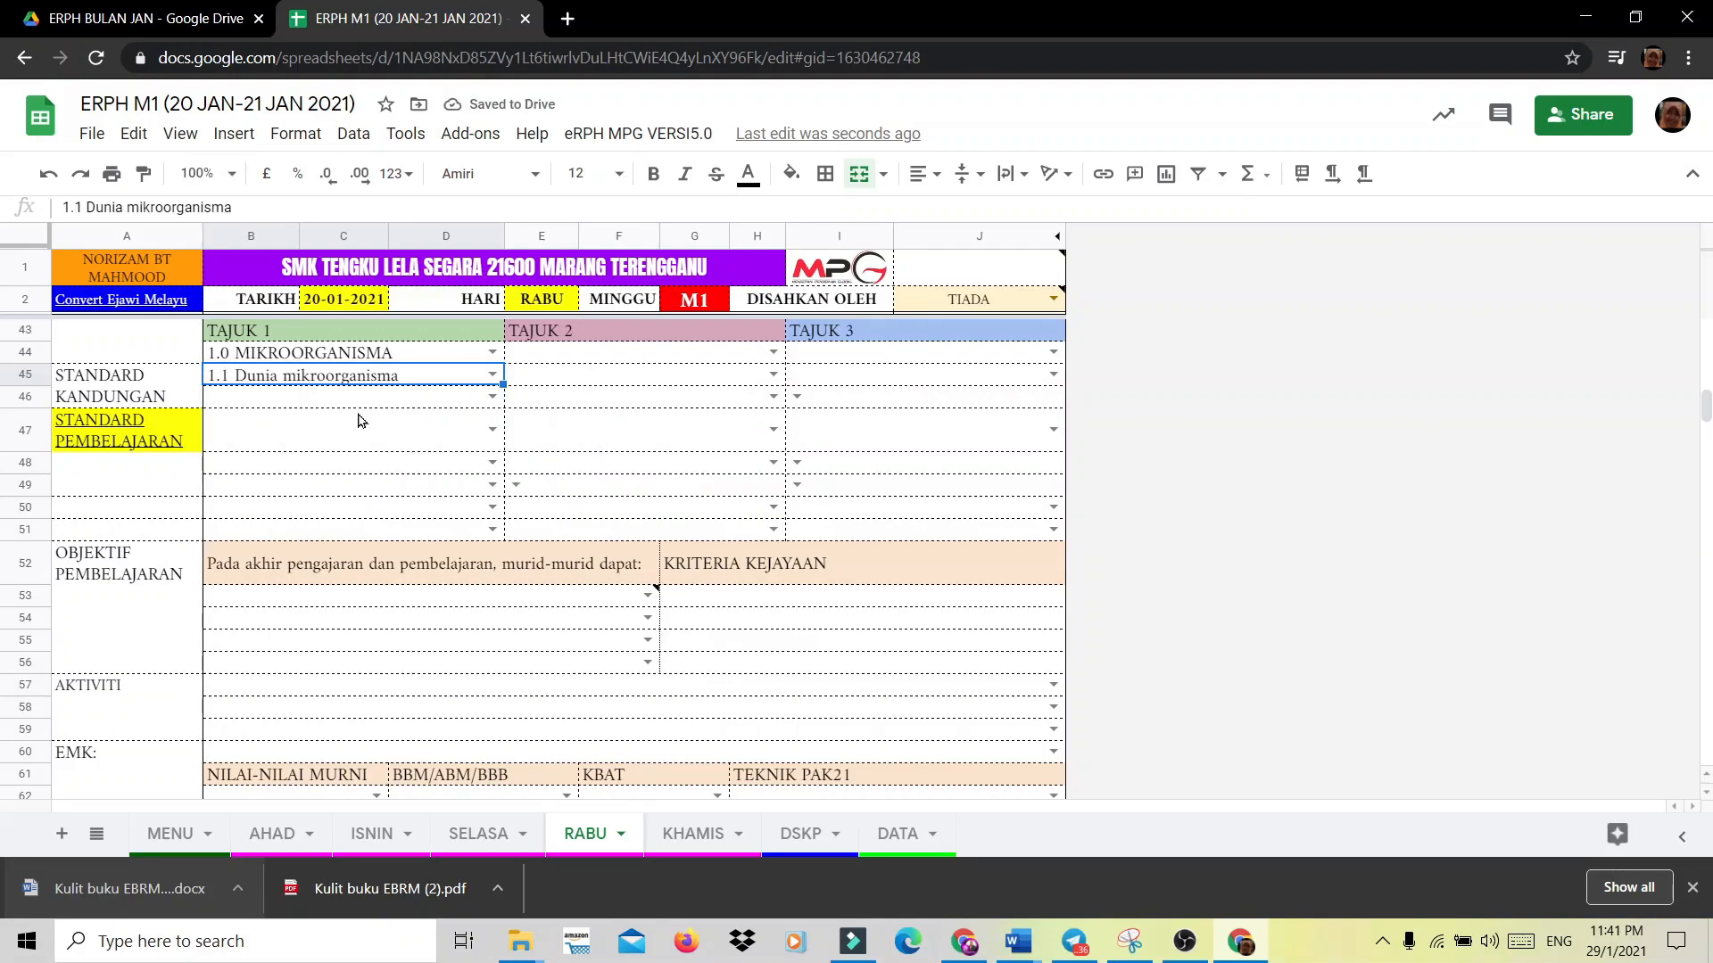
pyautogui.click(492, 430)
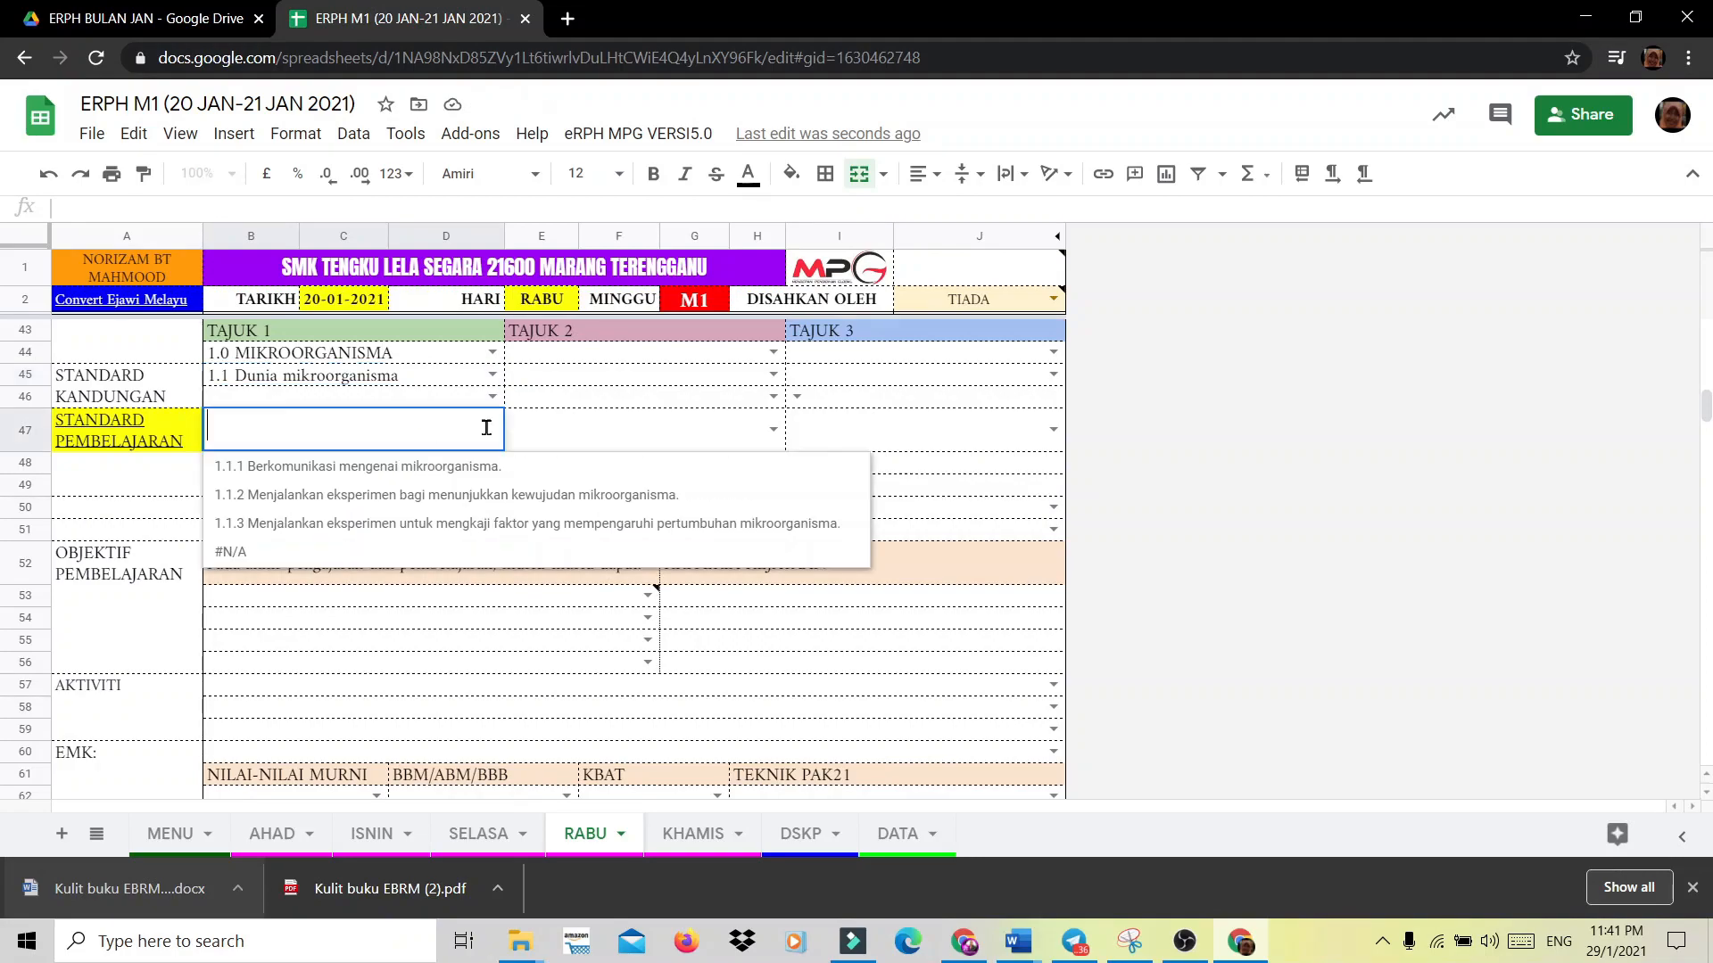
pyautogui.click(446, 466)
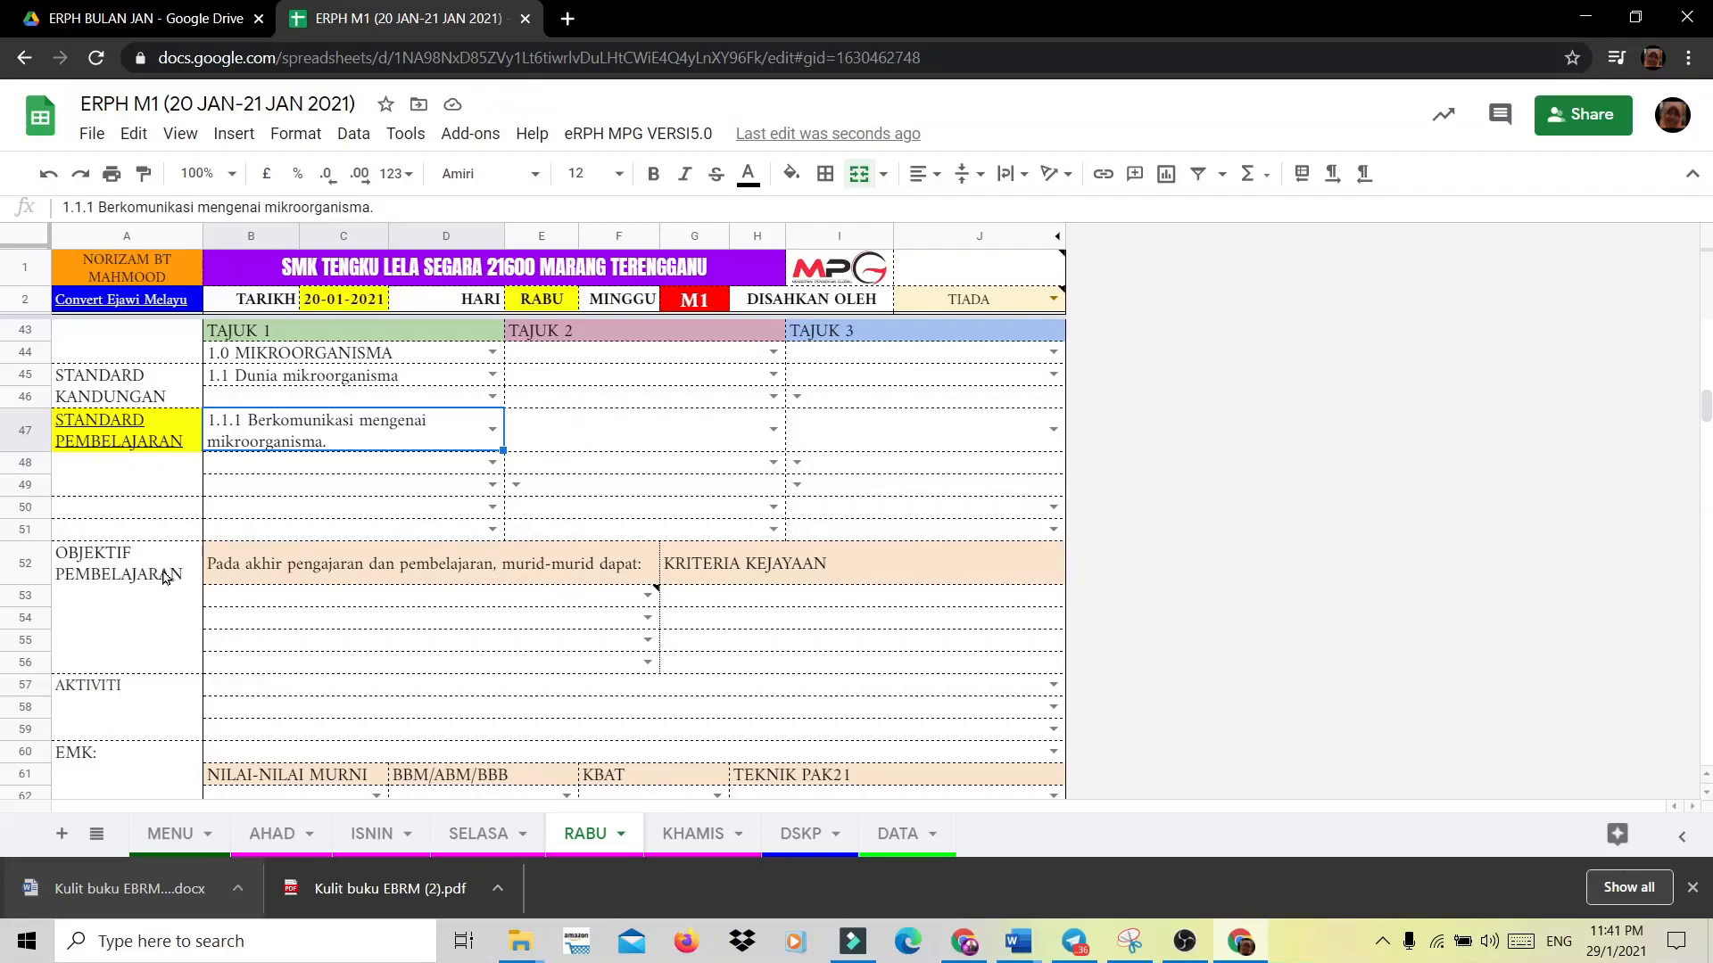
pyautogui.click(492, 463)
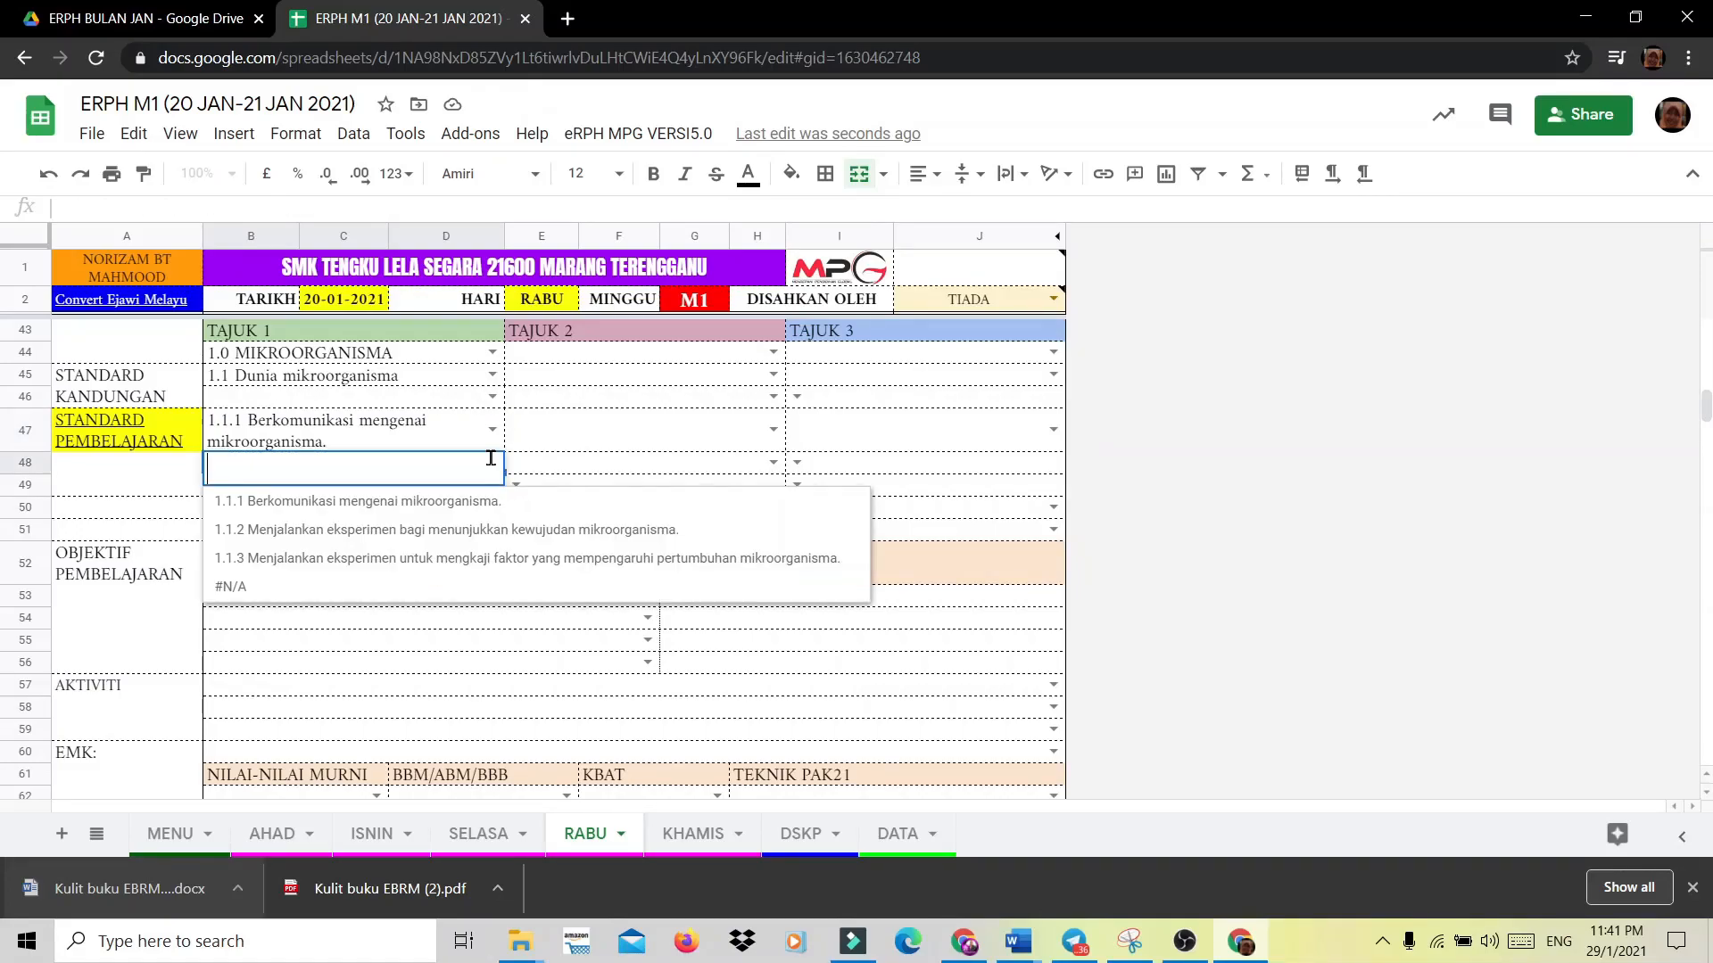
pyautogui.click(417, 532)
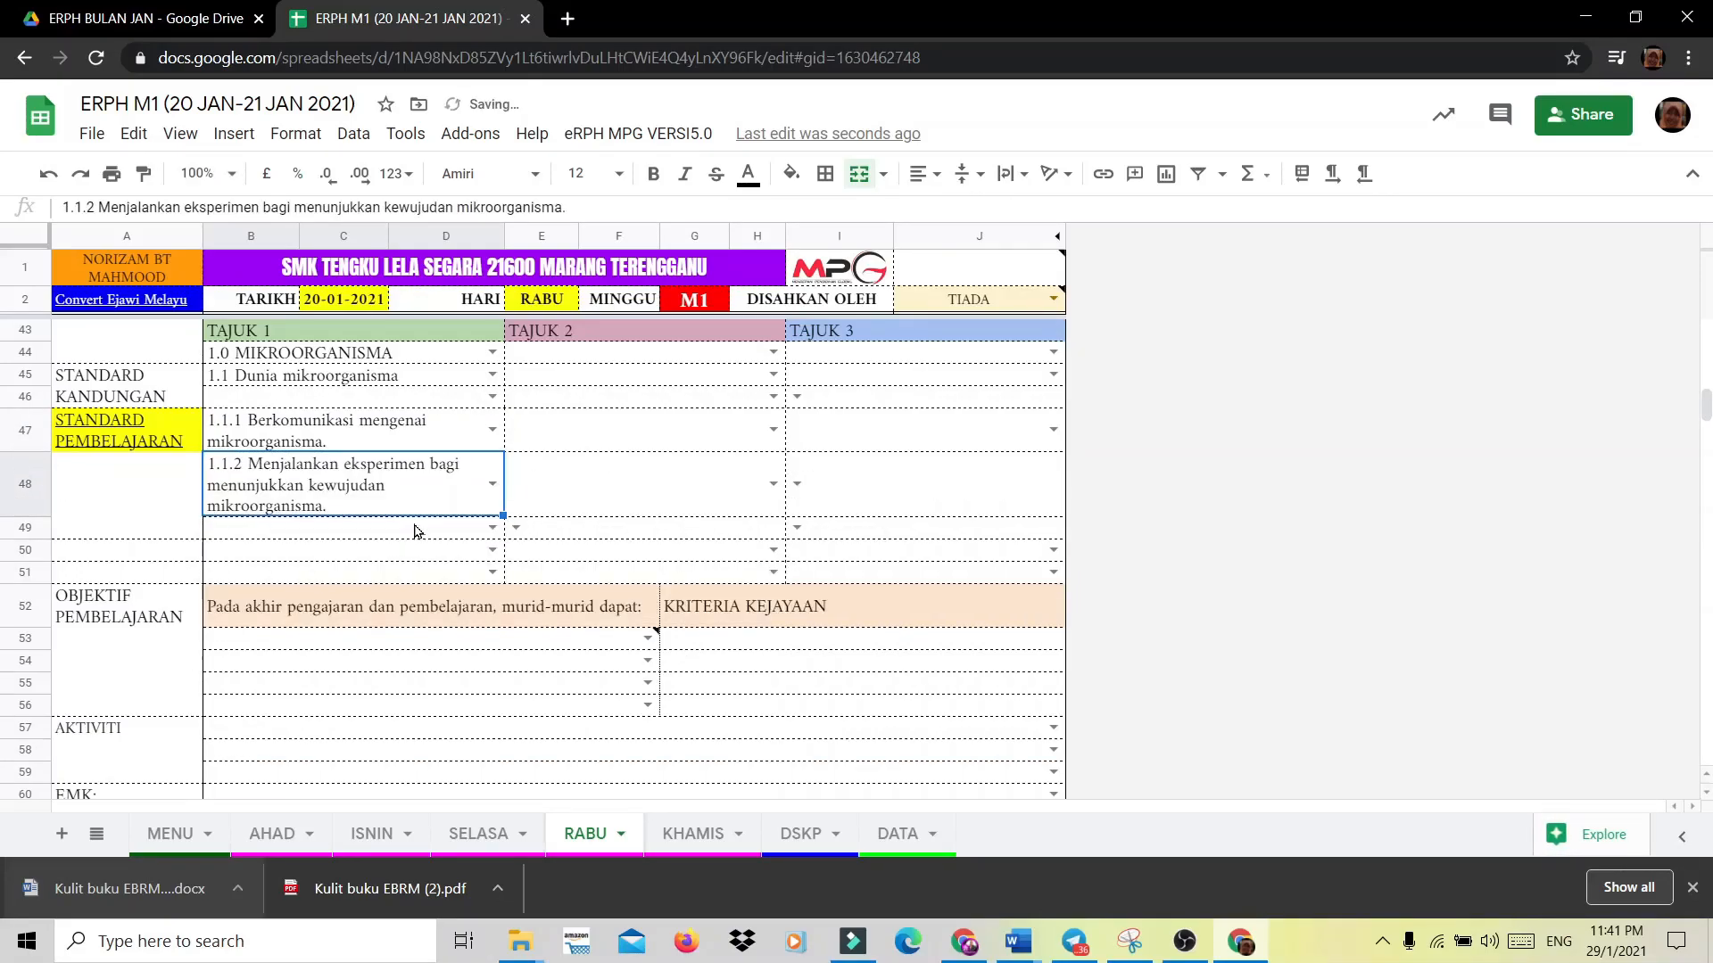
pyautogui.press('Delete')
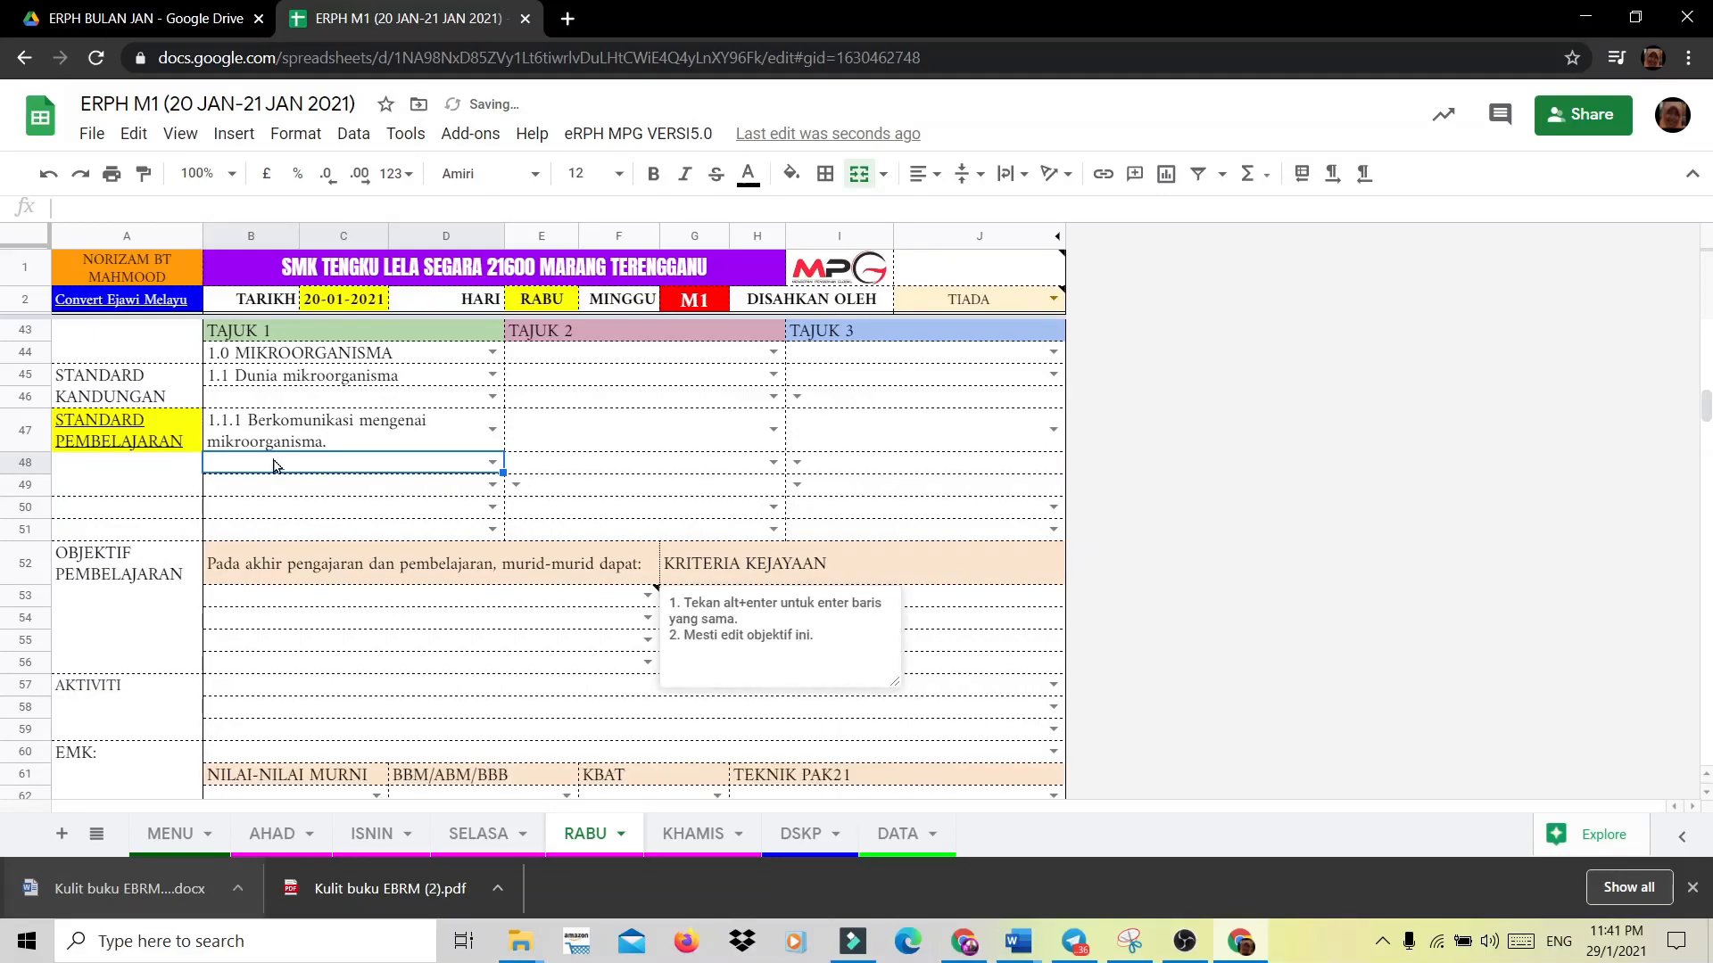
# Copy "Berkomunikasi mengenai mikroorganisma" from class 2's STANDARD PEMBELAJARAN into the first OBJEKTIF PEMBELAJARAN row, cell B53.
pyautogui.click(252, 422)
pyautogui.doubleClick(253, 422)
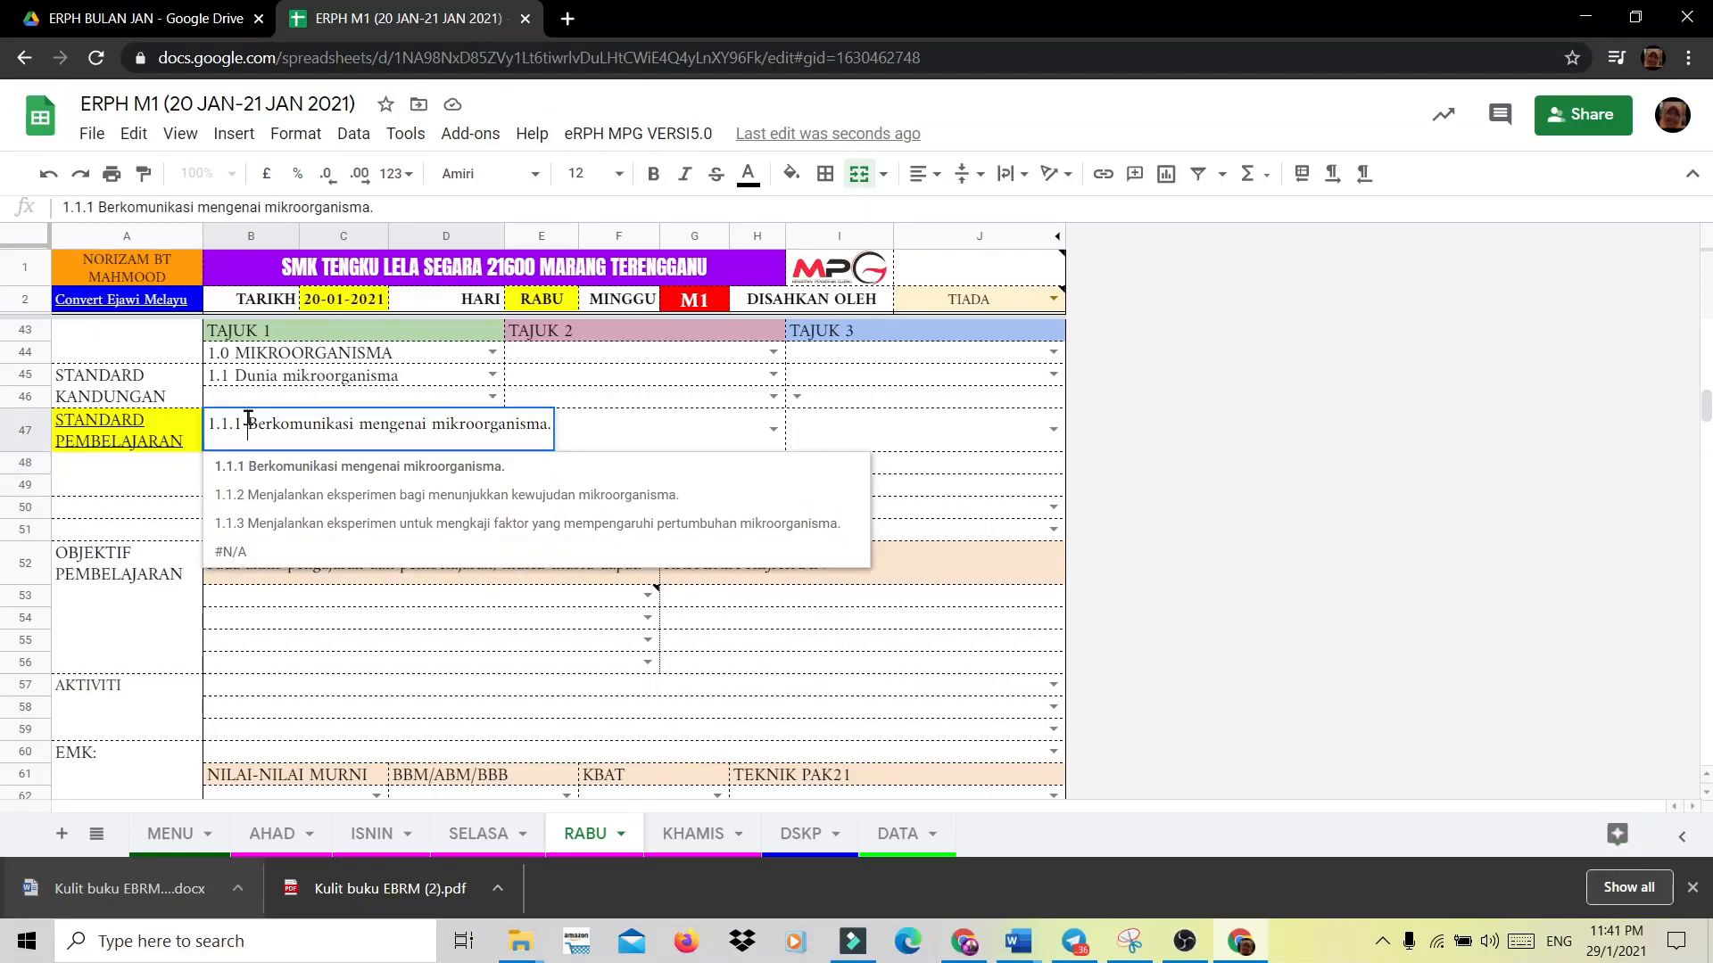
pyautogui.moveTo(252, 423); pyautogui.dragTo(539, 429)
pyautogui.hotkey('ctrl', 'c')
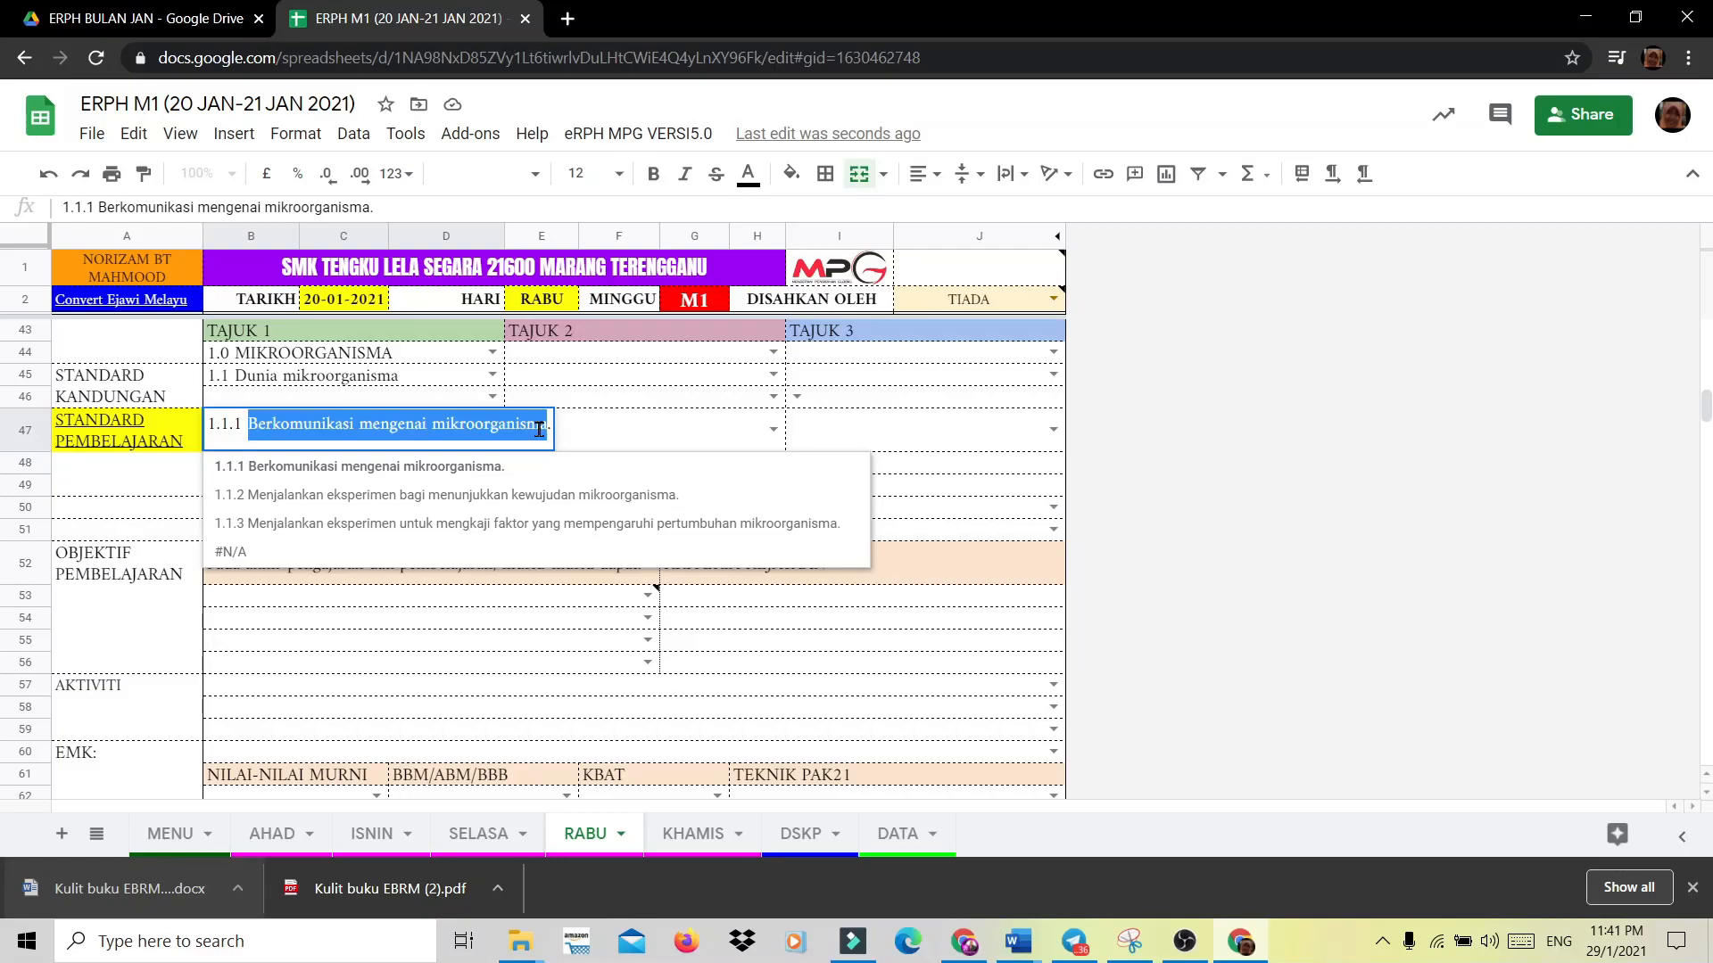
pyautogui.click(365, 596)
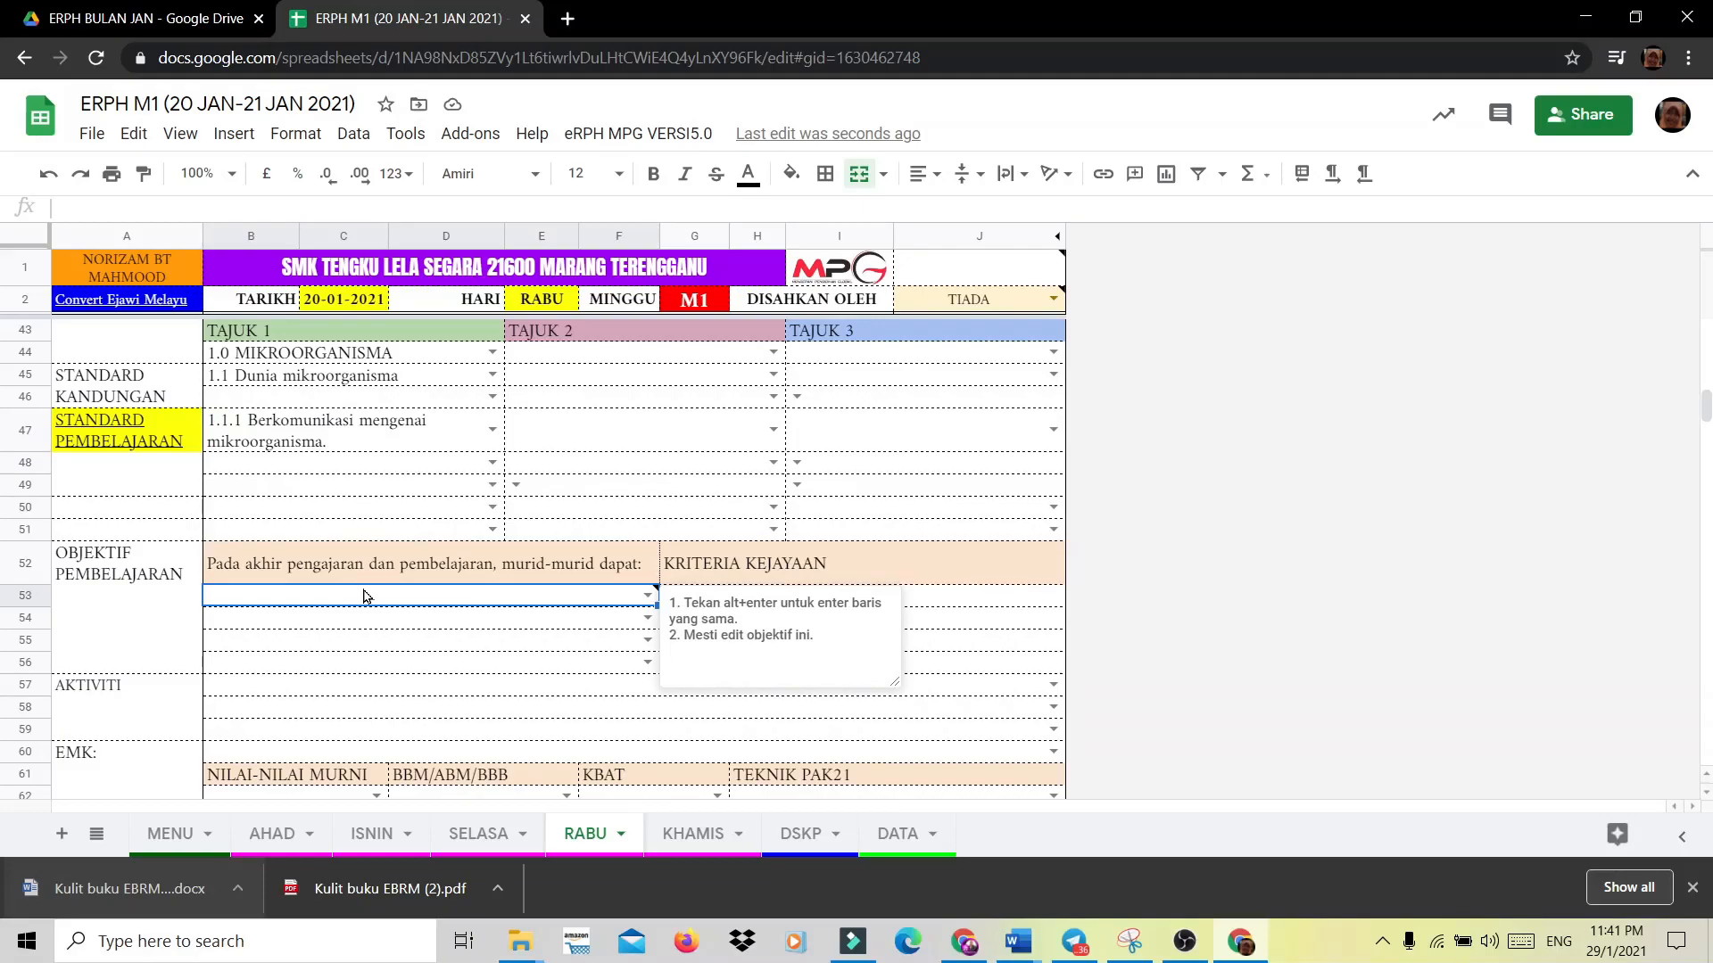
pyautogui.hotkey('ctrl', 'v')
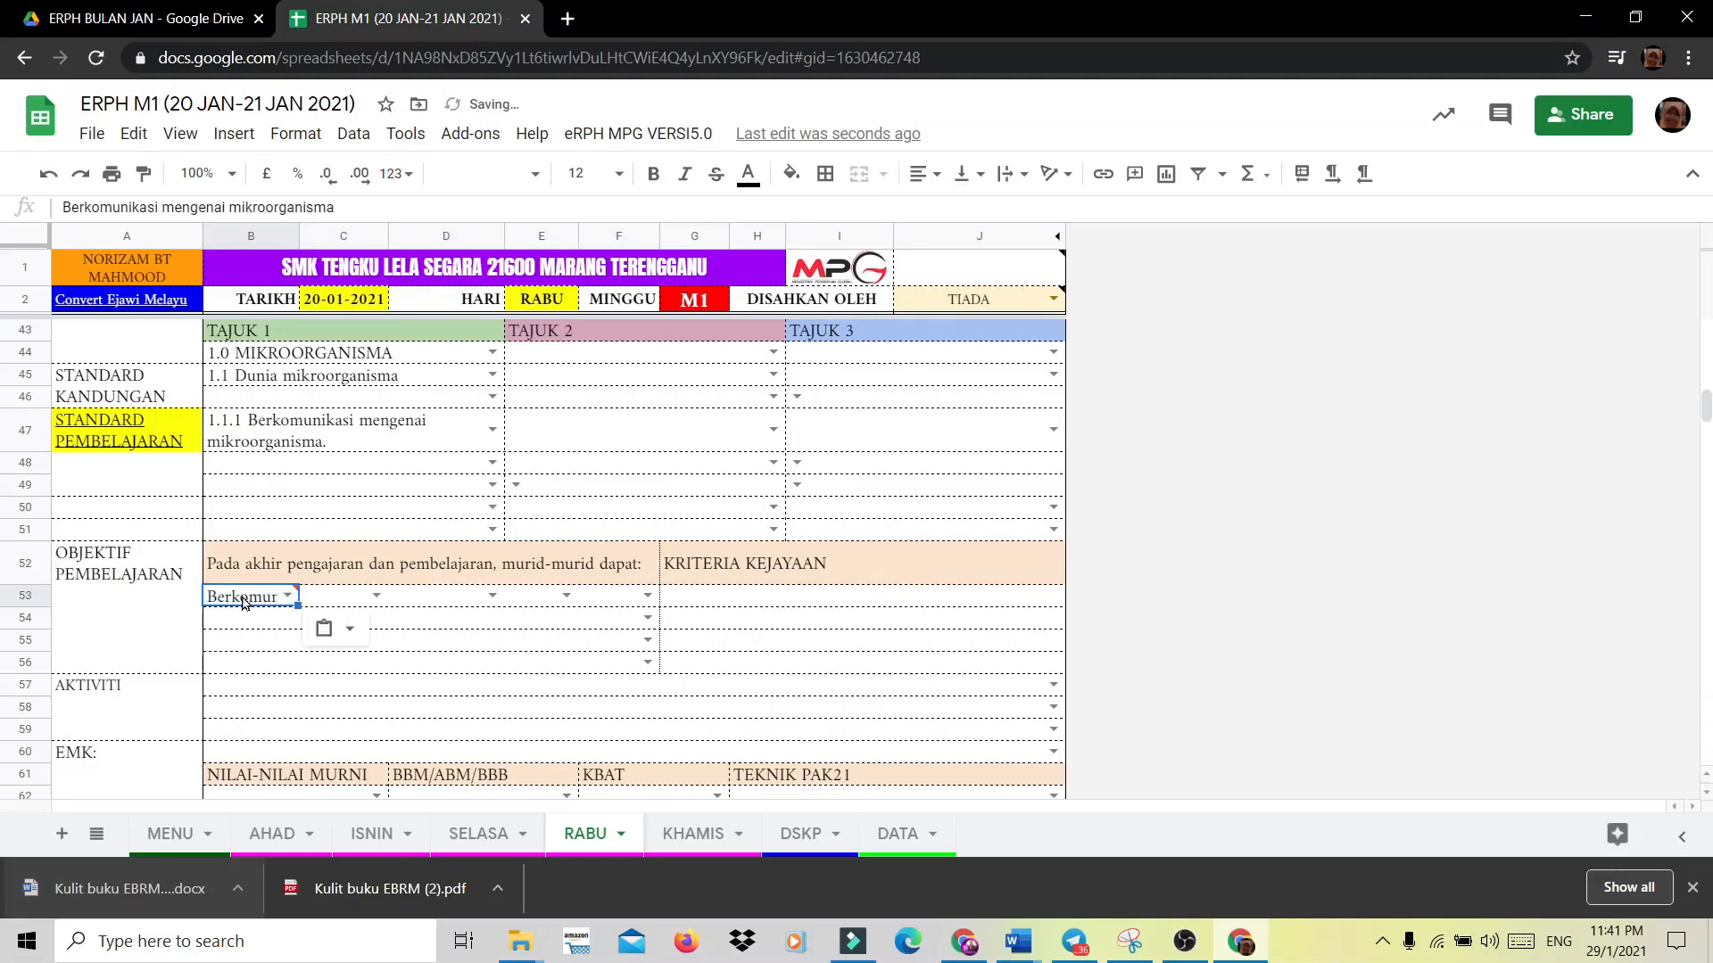
# Merge cells B53 to F53 so the first learning objective of class 2 spans the full objective column.
pyautogui.click(603, 666)
pyautogui.moveTo(272, 598); pyautogui.dragTo(650, 601)
pyautogui.hotkey('ctrl', 'c')
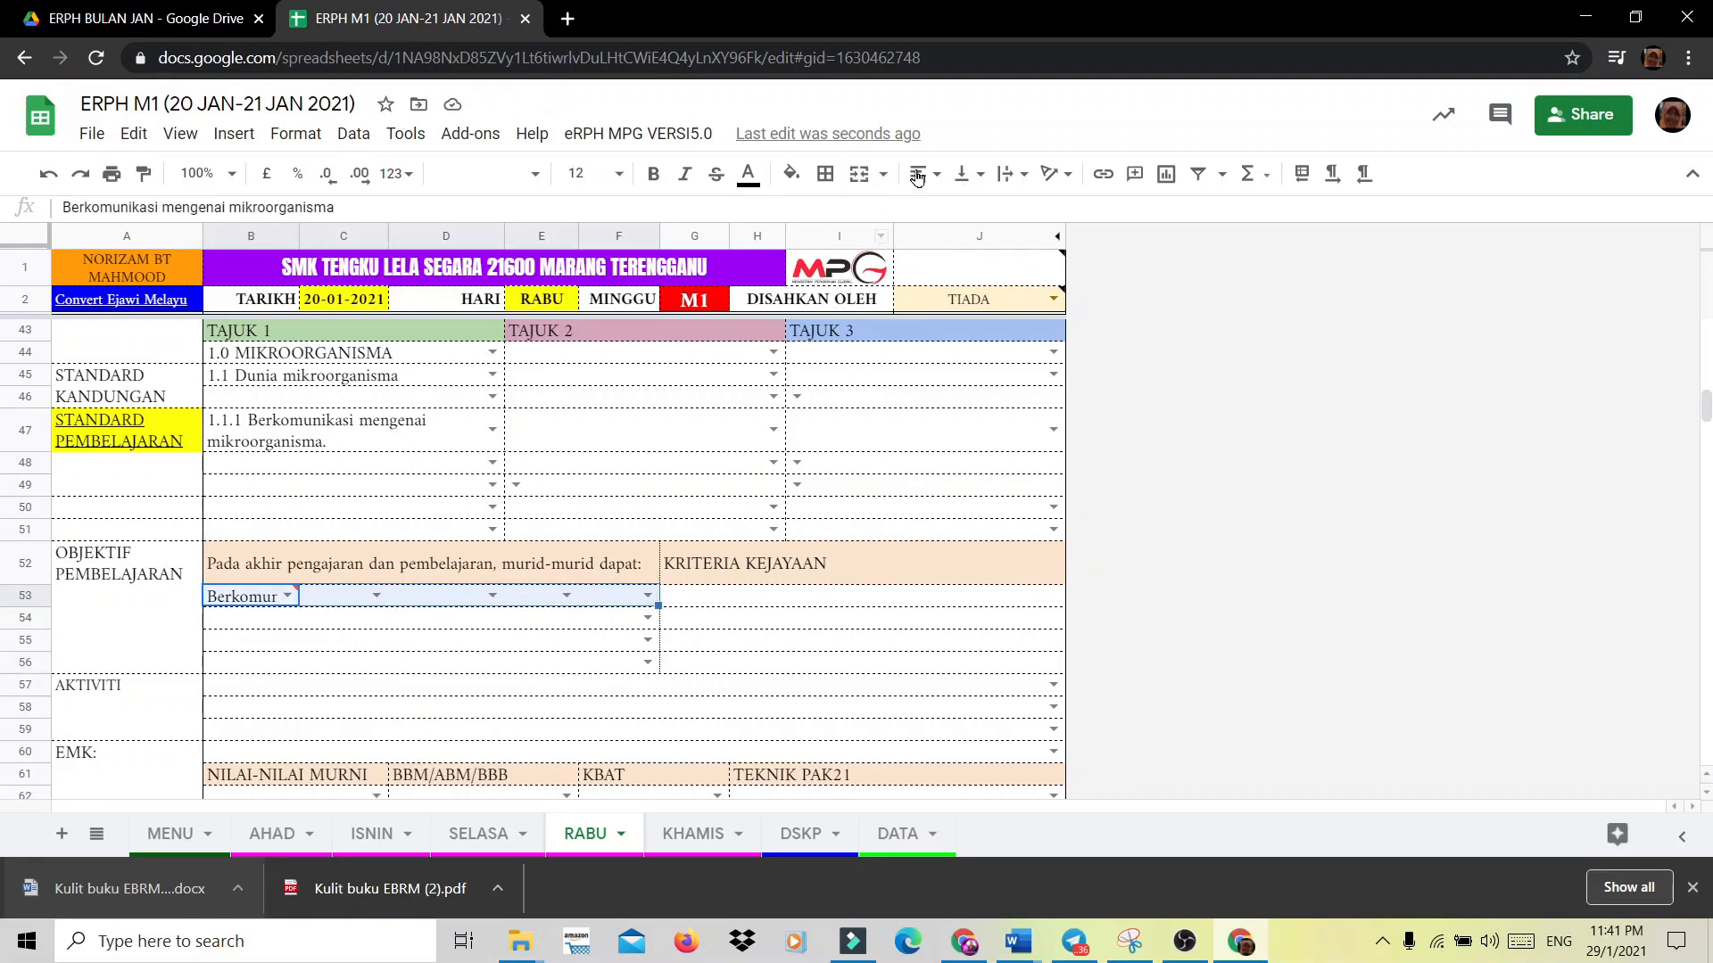
pyautogui.click(860, 174)
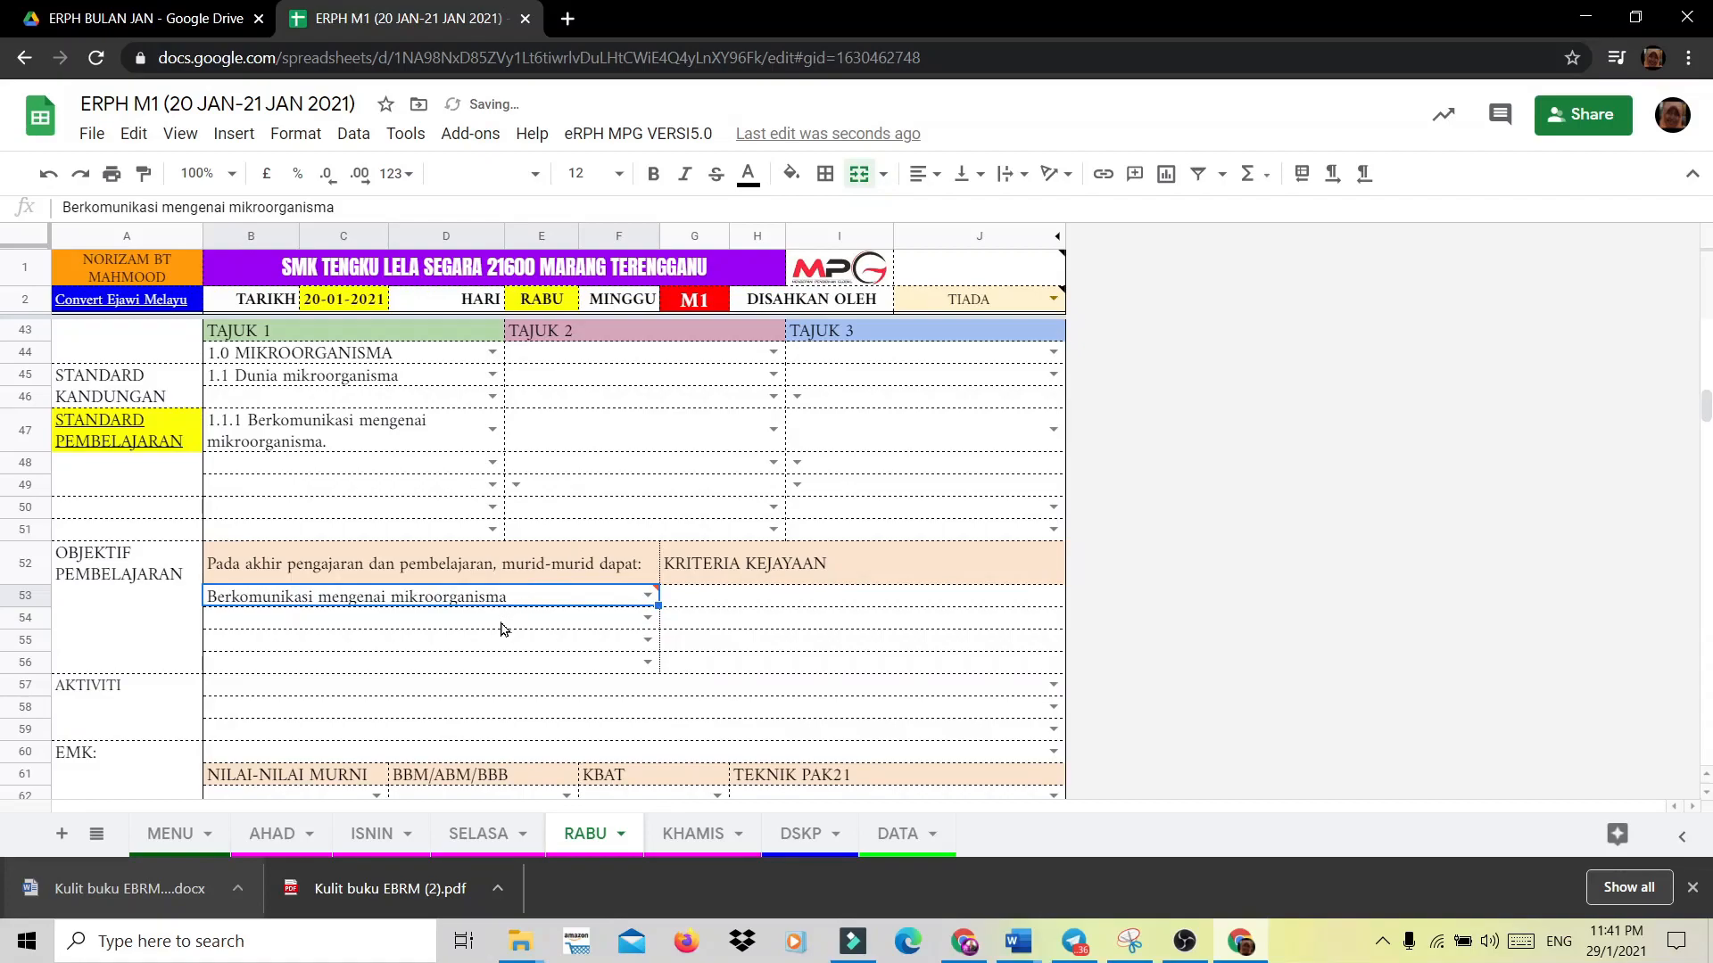
# Paste the copied objective "Berkomunikasi mengenai mikroorganisma" into the first KRITERIA KEJAYAAN row of the class 2 plan.
pyautogui.press('Down')
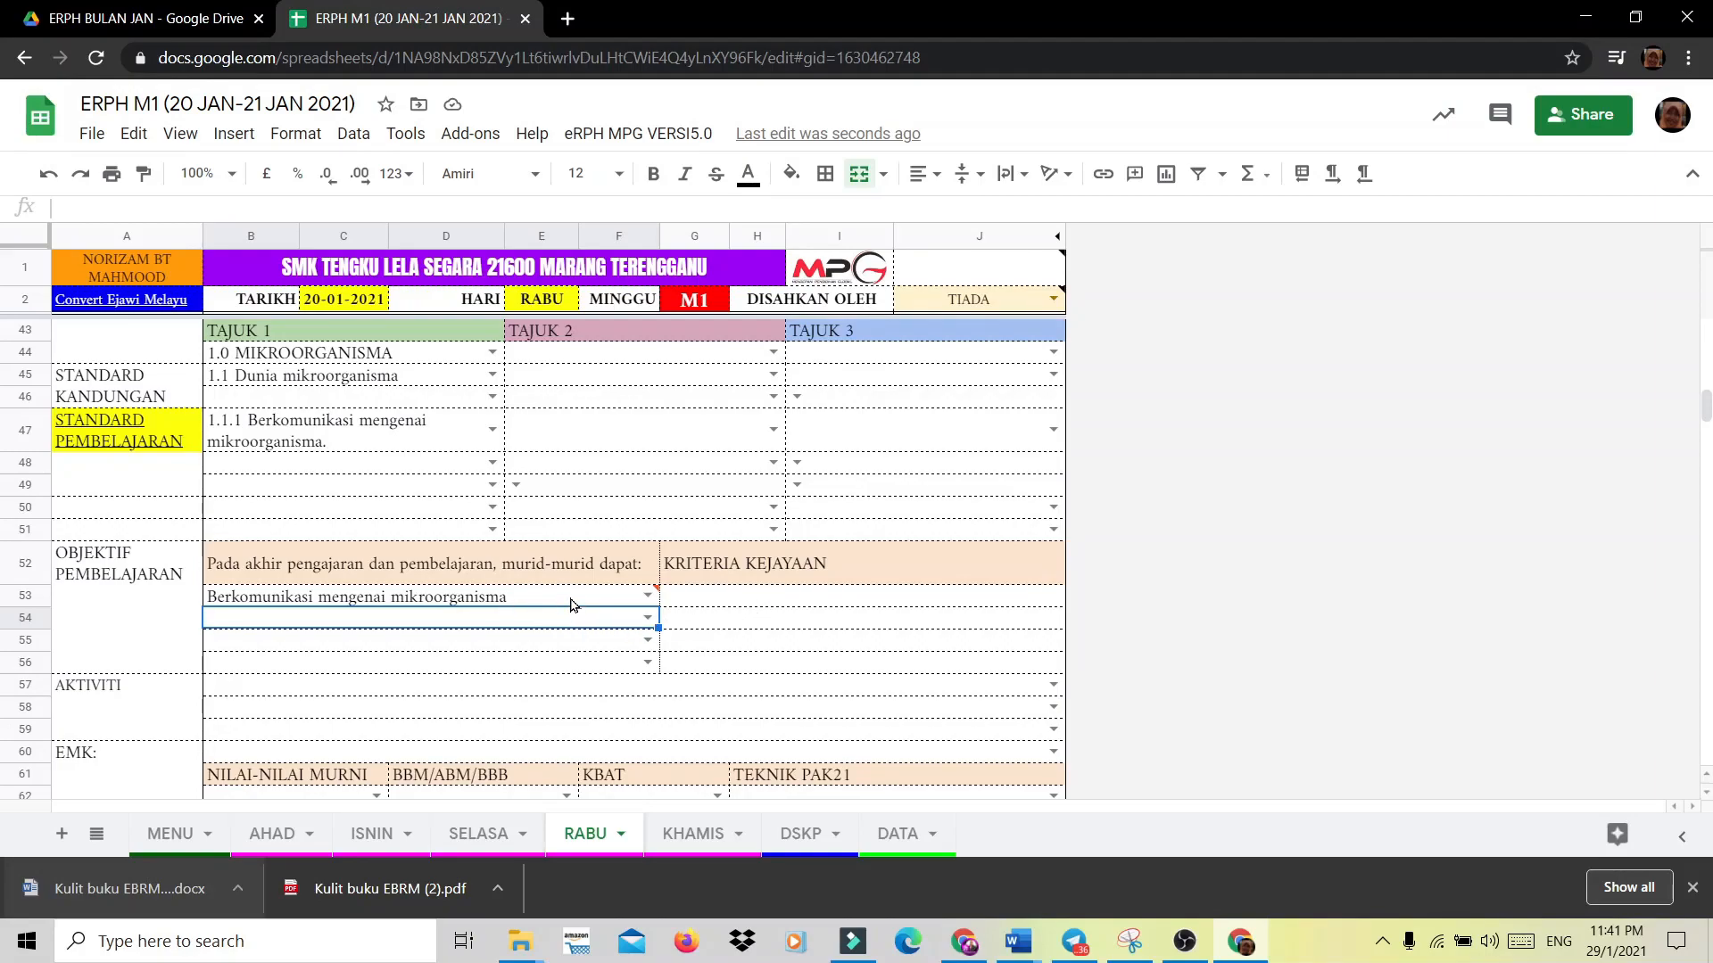
pyautogui.click(948, 600)
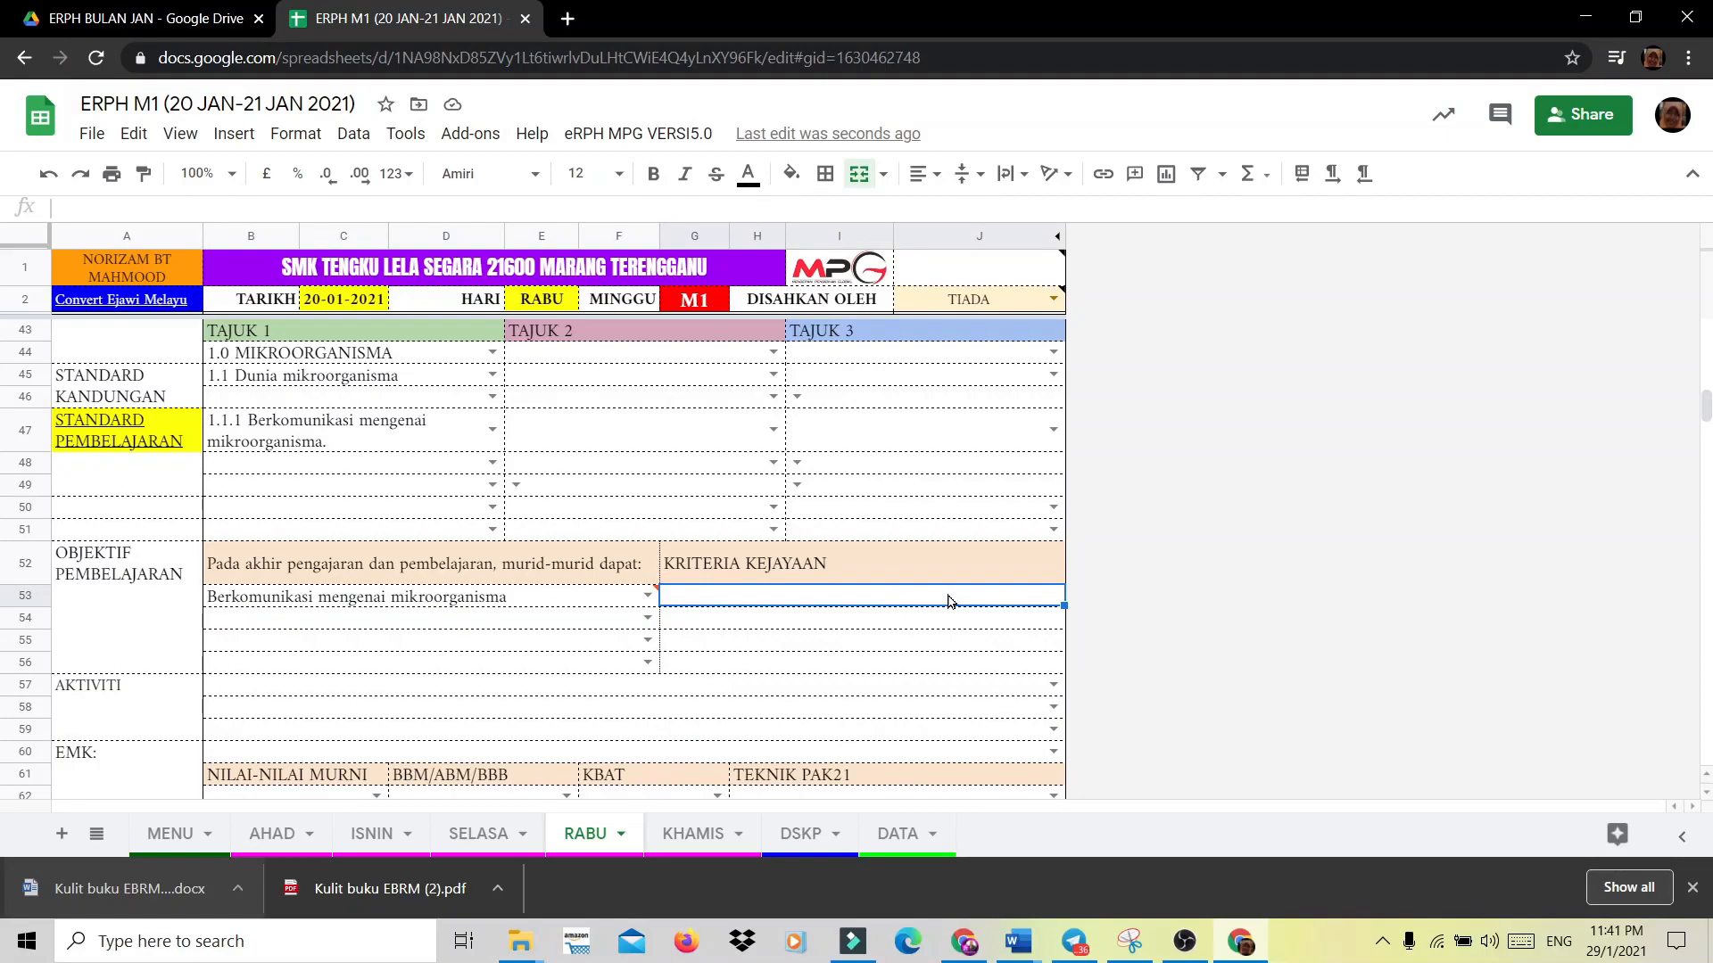
pyautogui.hotkey('ctrl', 'v')
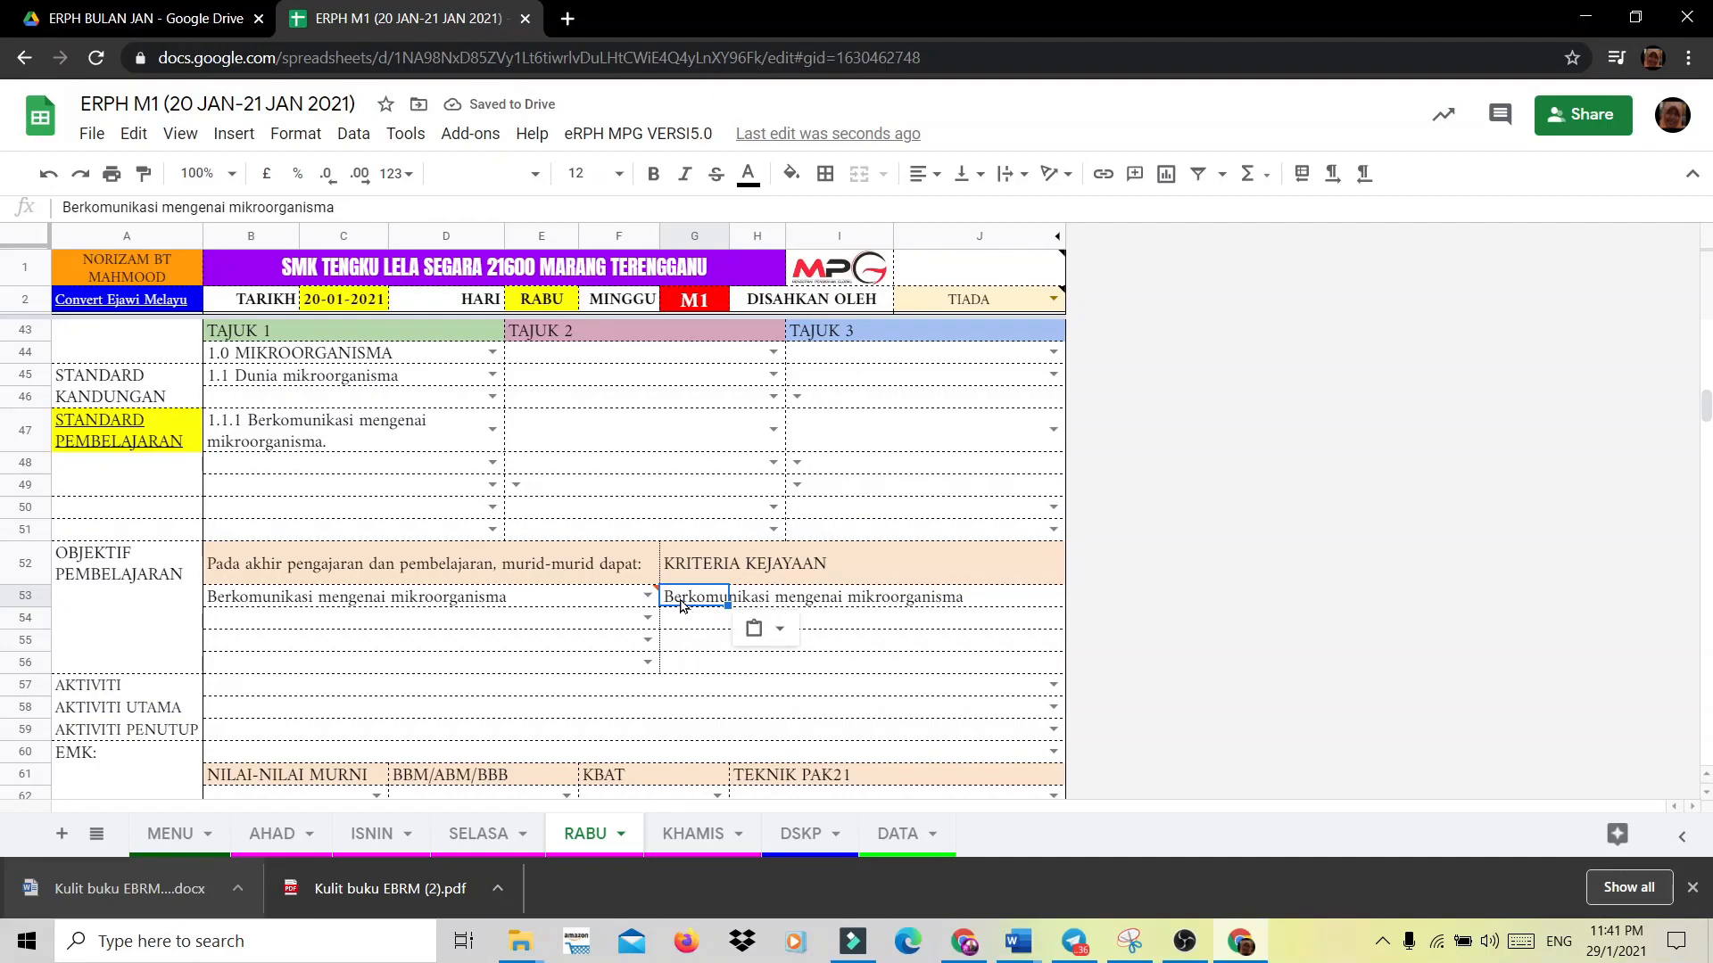
# In class 2's first KRITERIA KEJAYAAN row, replace "Berkomunikasi" with "Menyenaraikan 5 jenis mikroorganisma".
pyautogui.doubleClick(669, 596)
pyautogui.moveTo(668, 596); pyautogui.dragTo(768, 599)
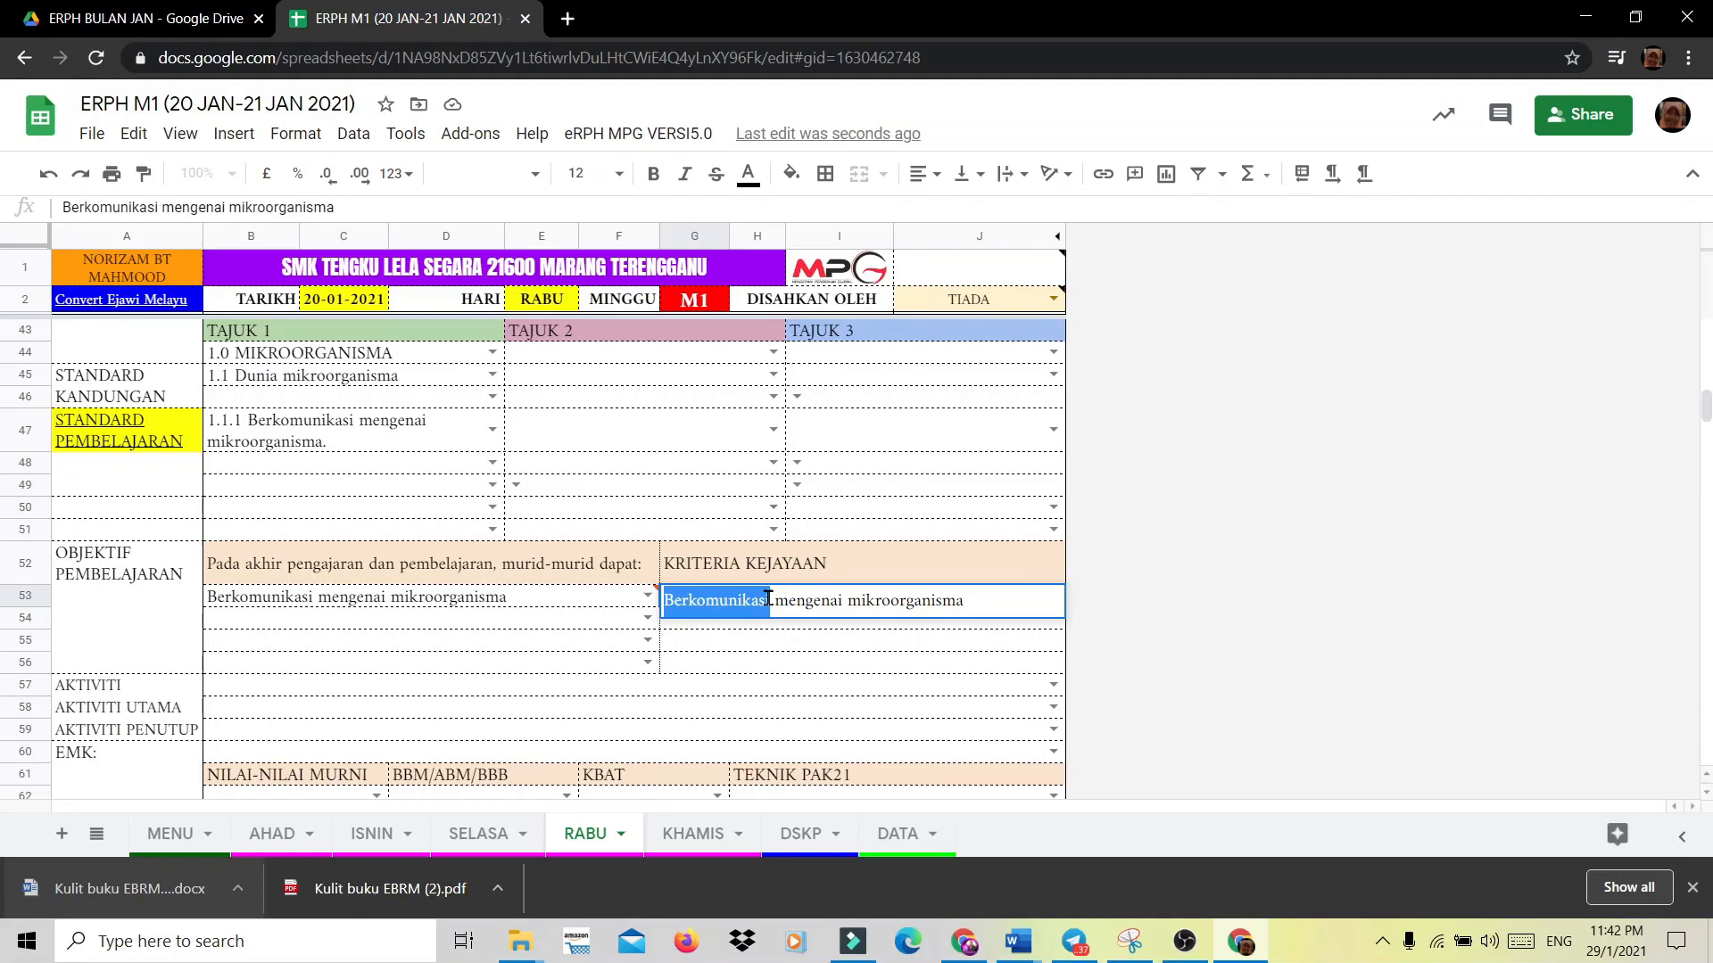
pyautogui.write('mENYENAR')
pyautogui.press('BackSpace')
pyautogui.press('BackSpace')
pyautogui.press('BackSpace')
pyautogui.press('BackSpace')
pyautogui.press('BackSpace')
pyautogui.press('BackSpace')
pyautogui.press('BackSpace')
pyautogui.press('BackSpace')
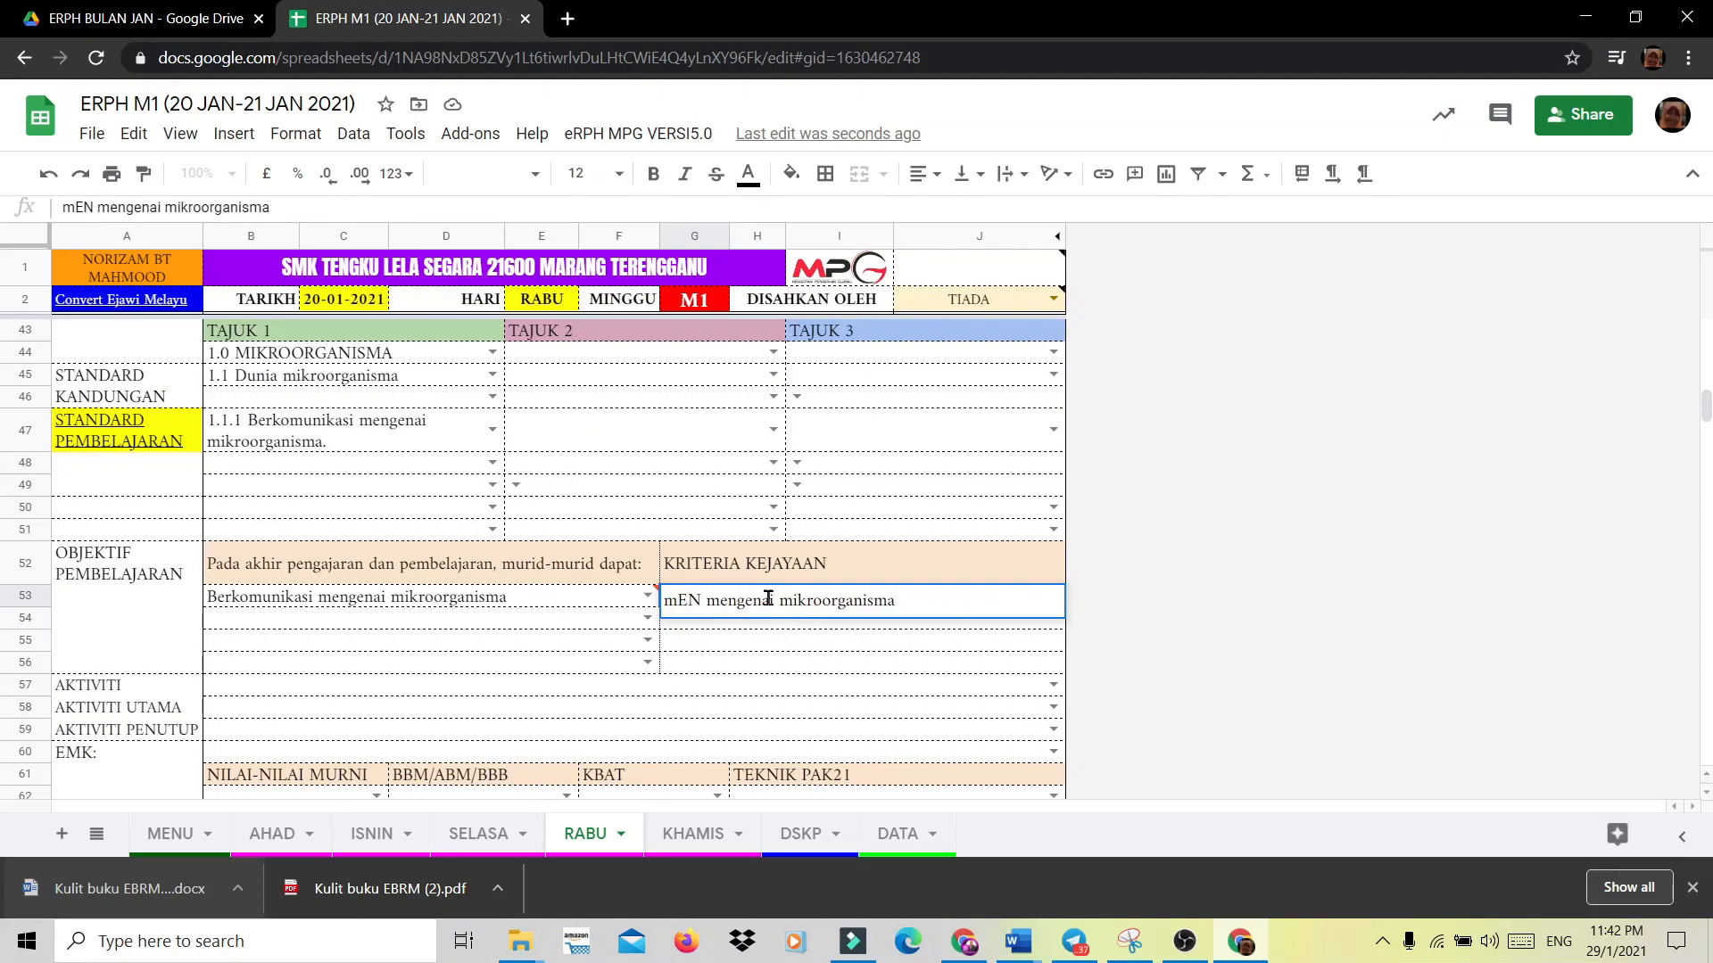
pyautogui.press('capslock')
pyautogui.write('Men')
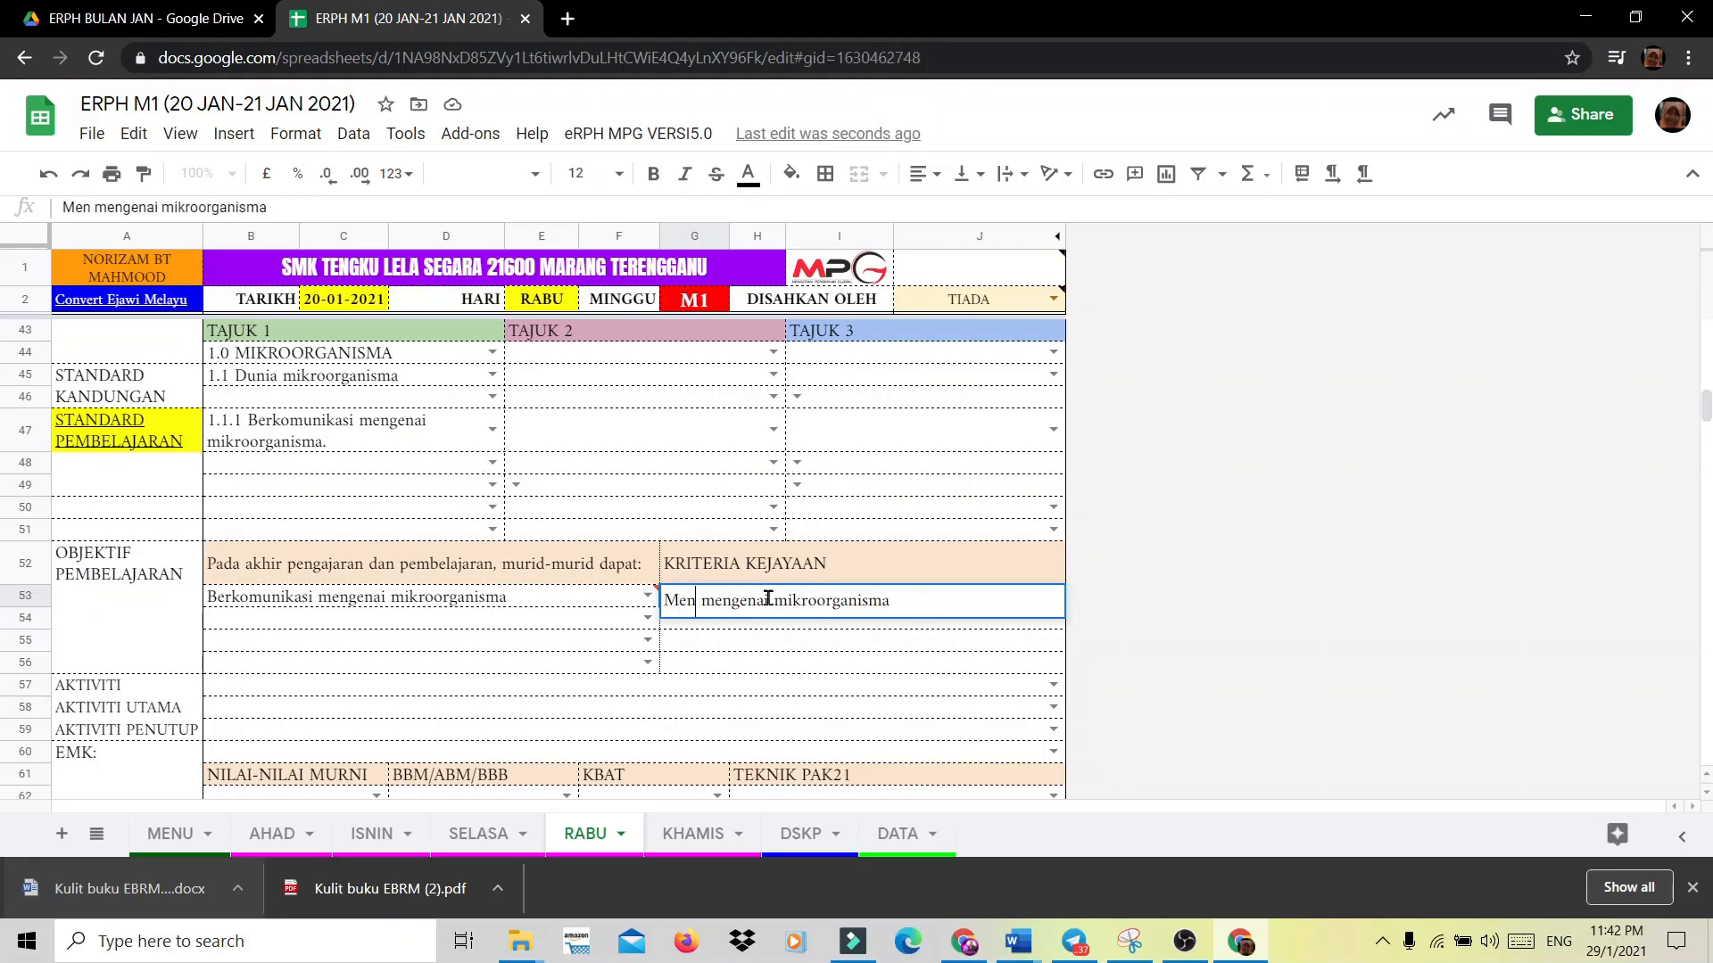
pyautogui.write('yenarai')
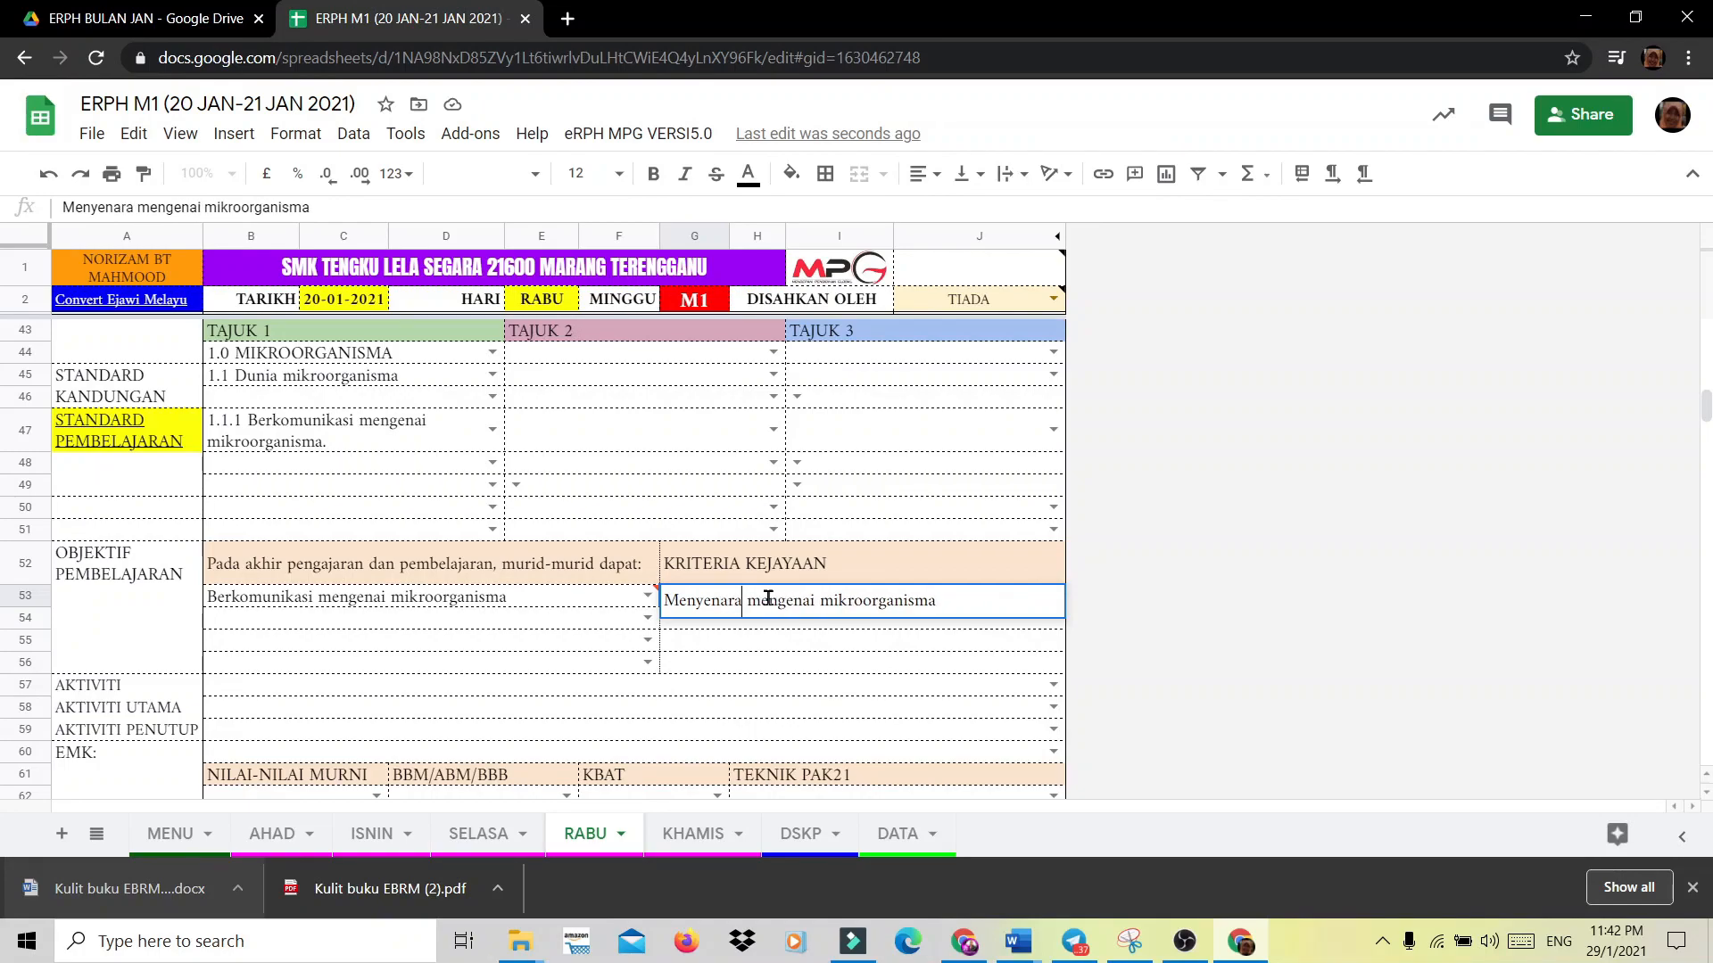
pyautogui.write('kan ')
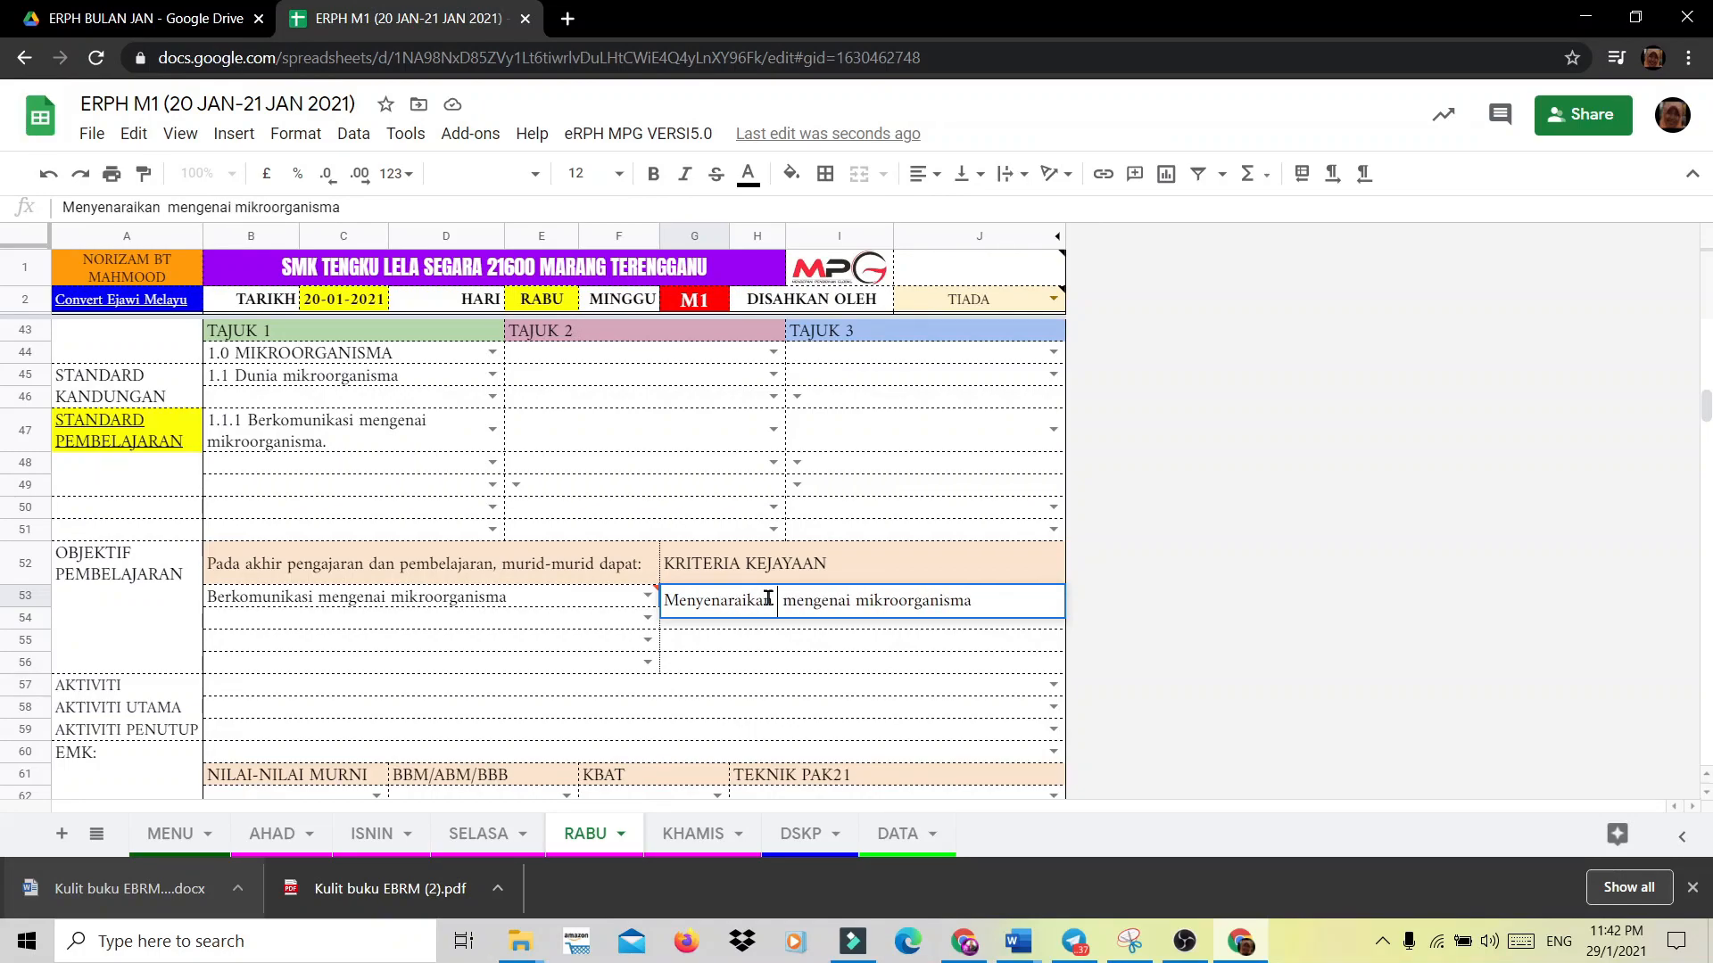
pyautogui.write('5 ')
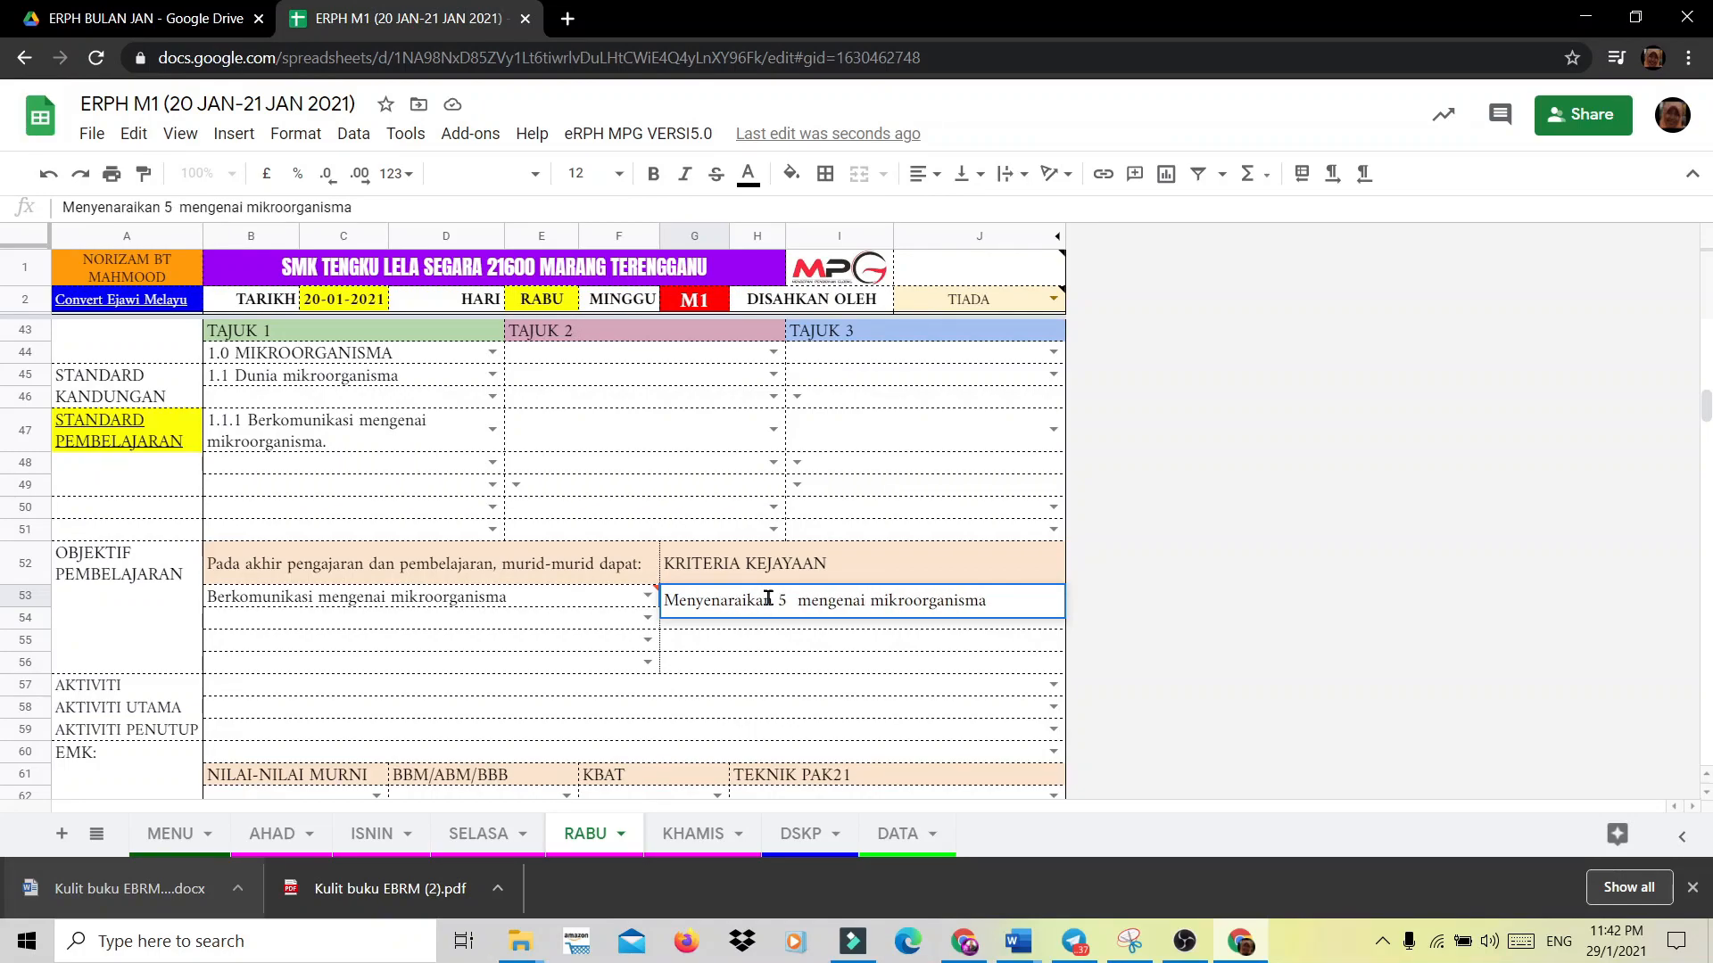
pyautogui.write('jenis ')
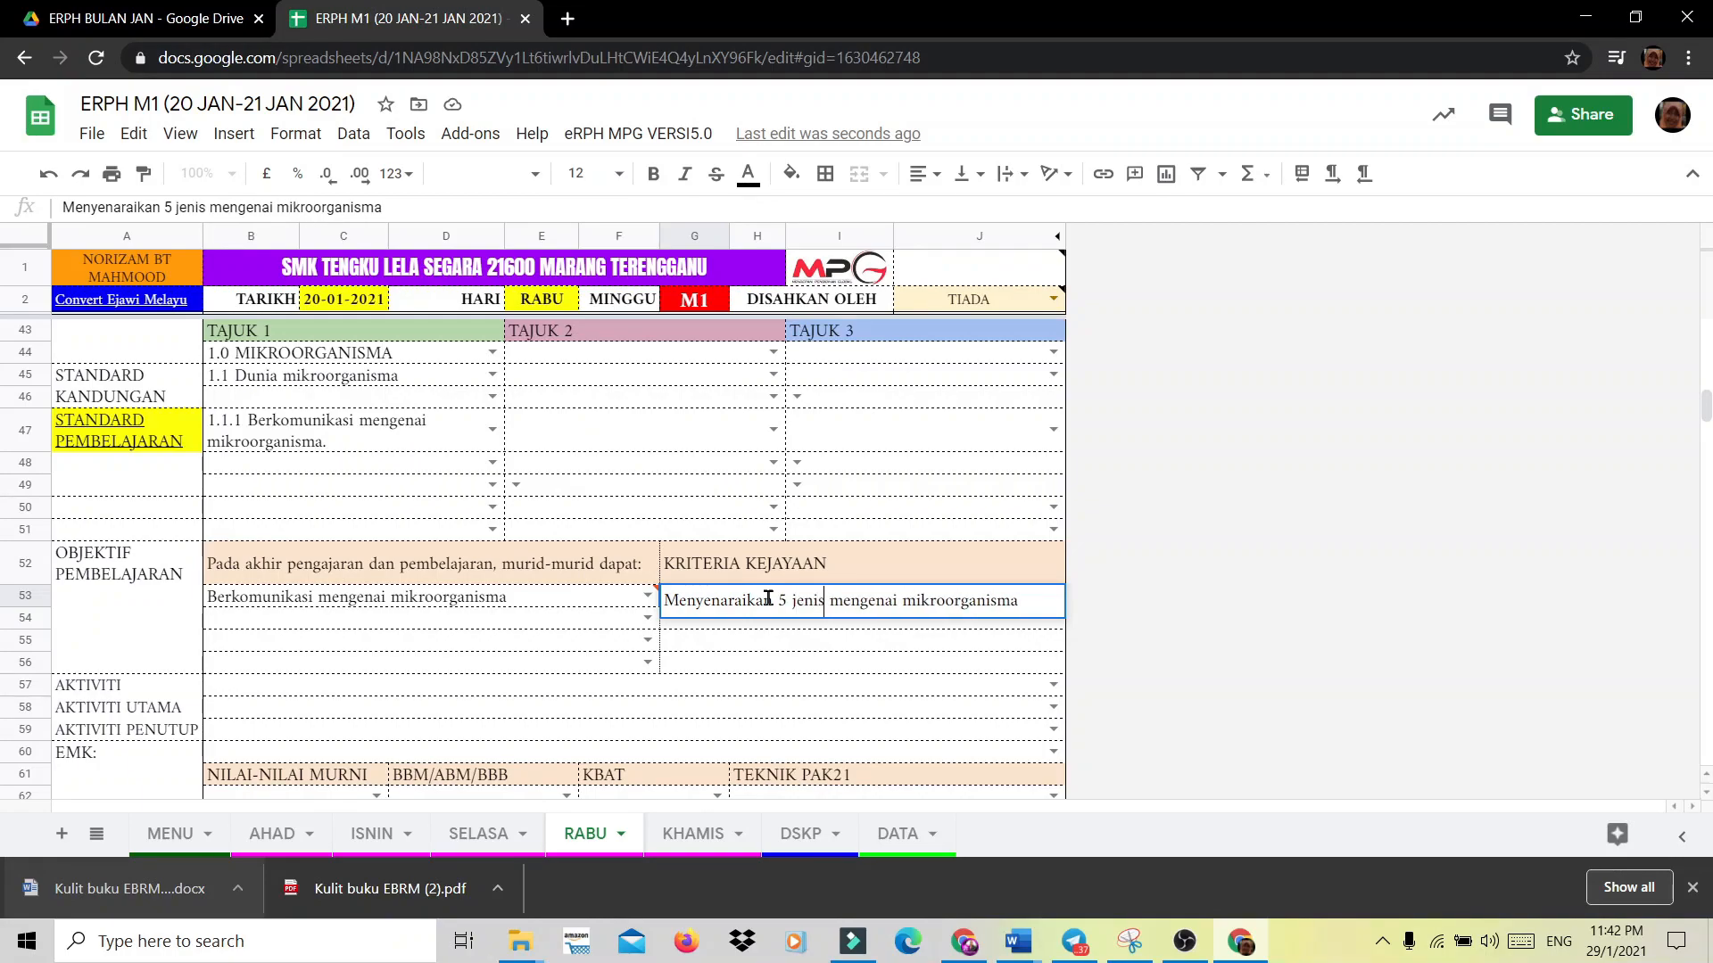
pyautogui.write('mikroo')
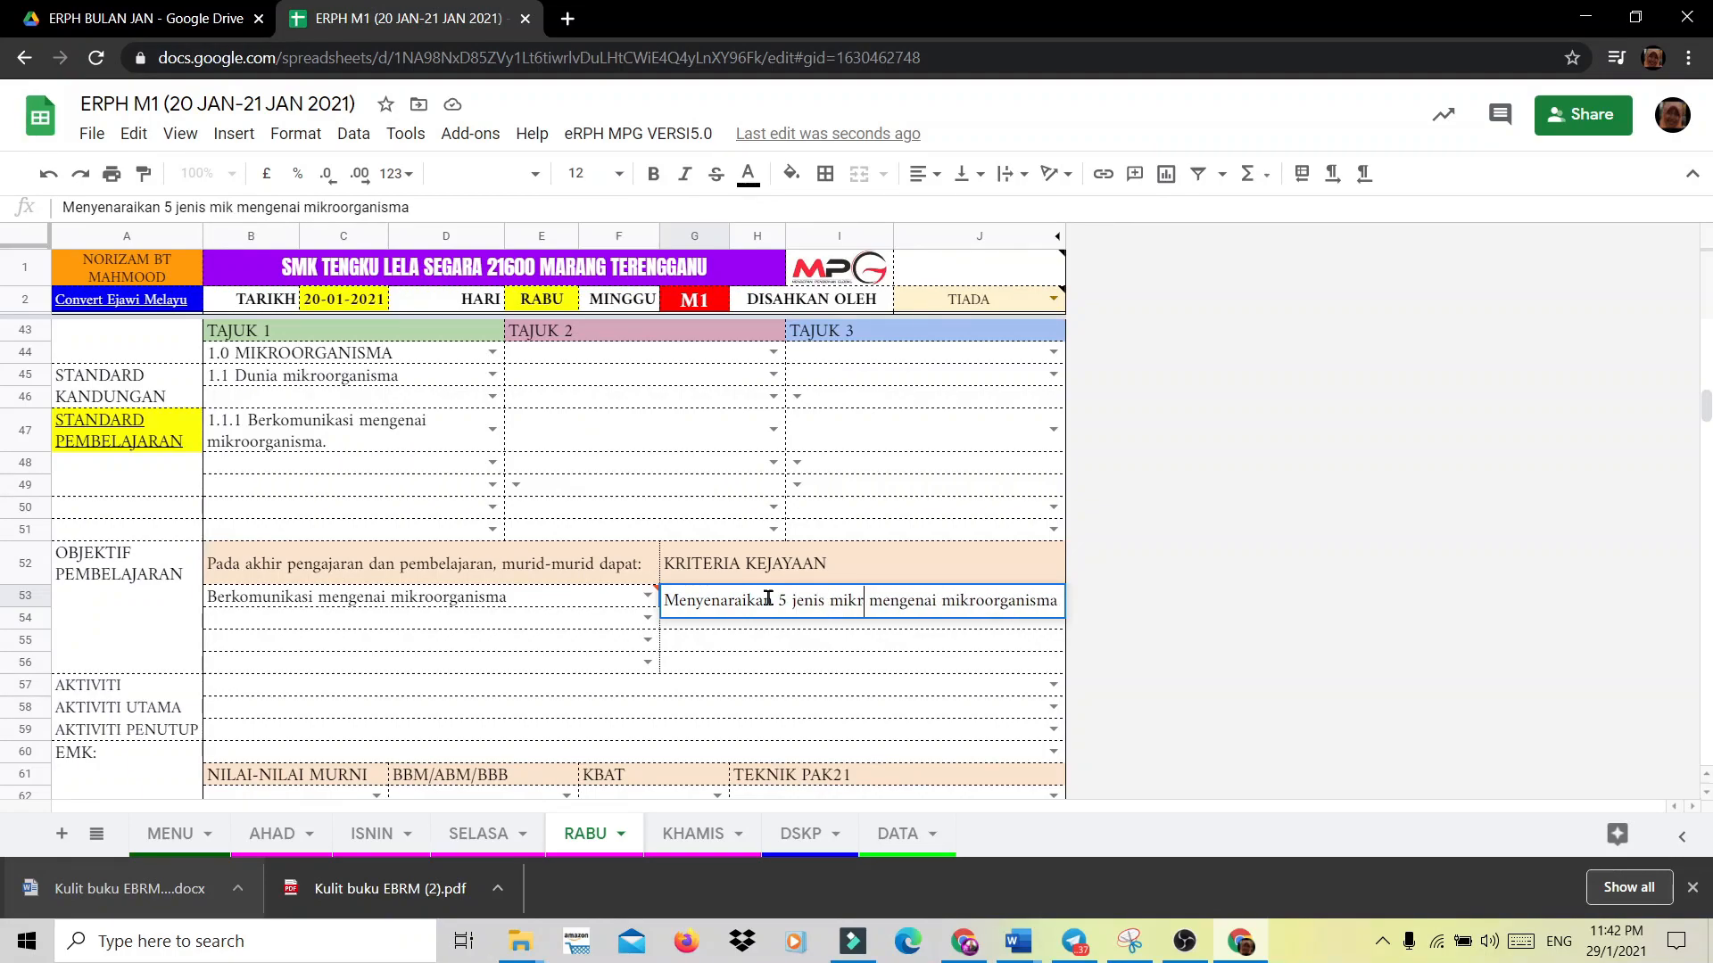
pyautogui.write('rganism')
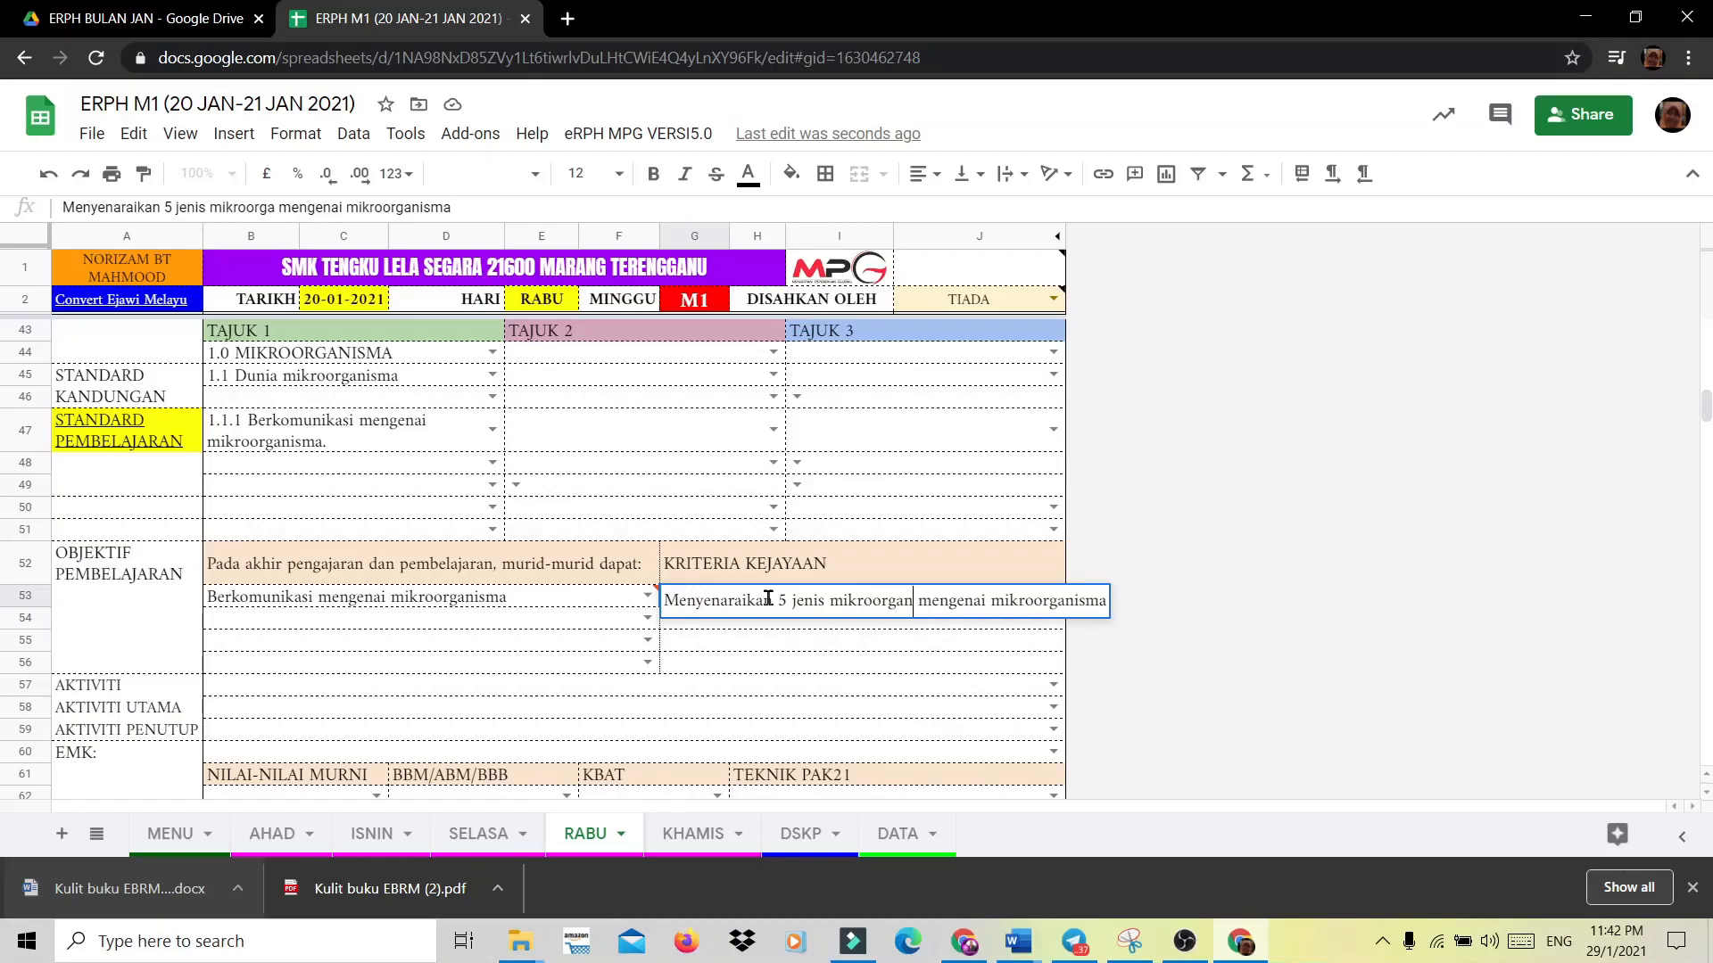
pyautogui.write('a')
# Delete the word "mengenai" from class 2's first KRITERIA KEJAYAAN entry and commit the edited text.
pyautogui.press('Delete')
pyautogui.press('Delete')
pyautogui.press('Delete')
pyautogui.press('Delete')
pyautogui.press('Delete')
pyautogui.press('Delete')
pyautogui.press('Delete')
pyautogui.press('Delete')
pyautogui.press('Delete')
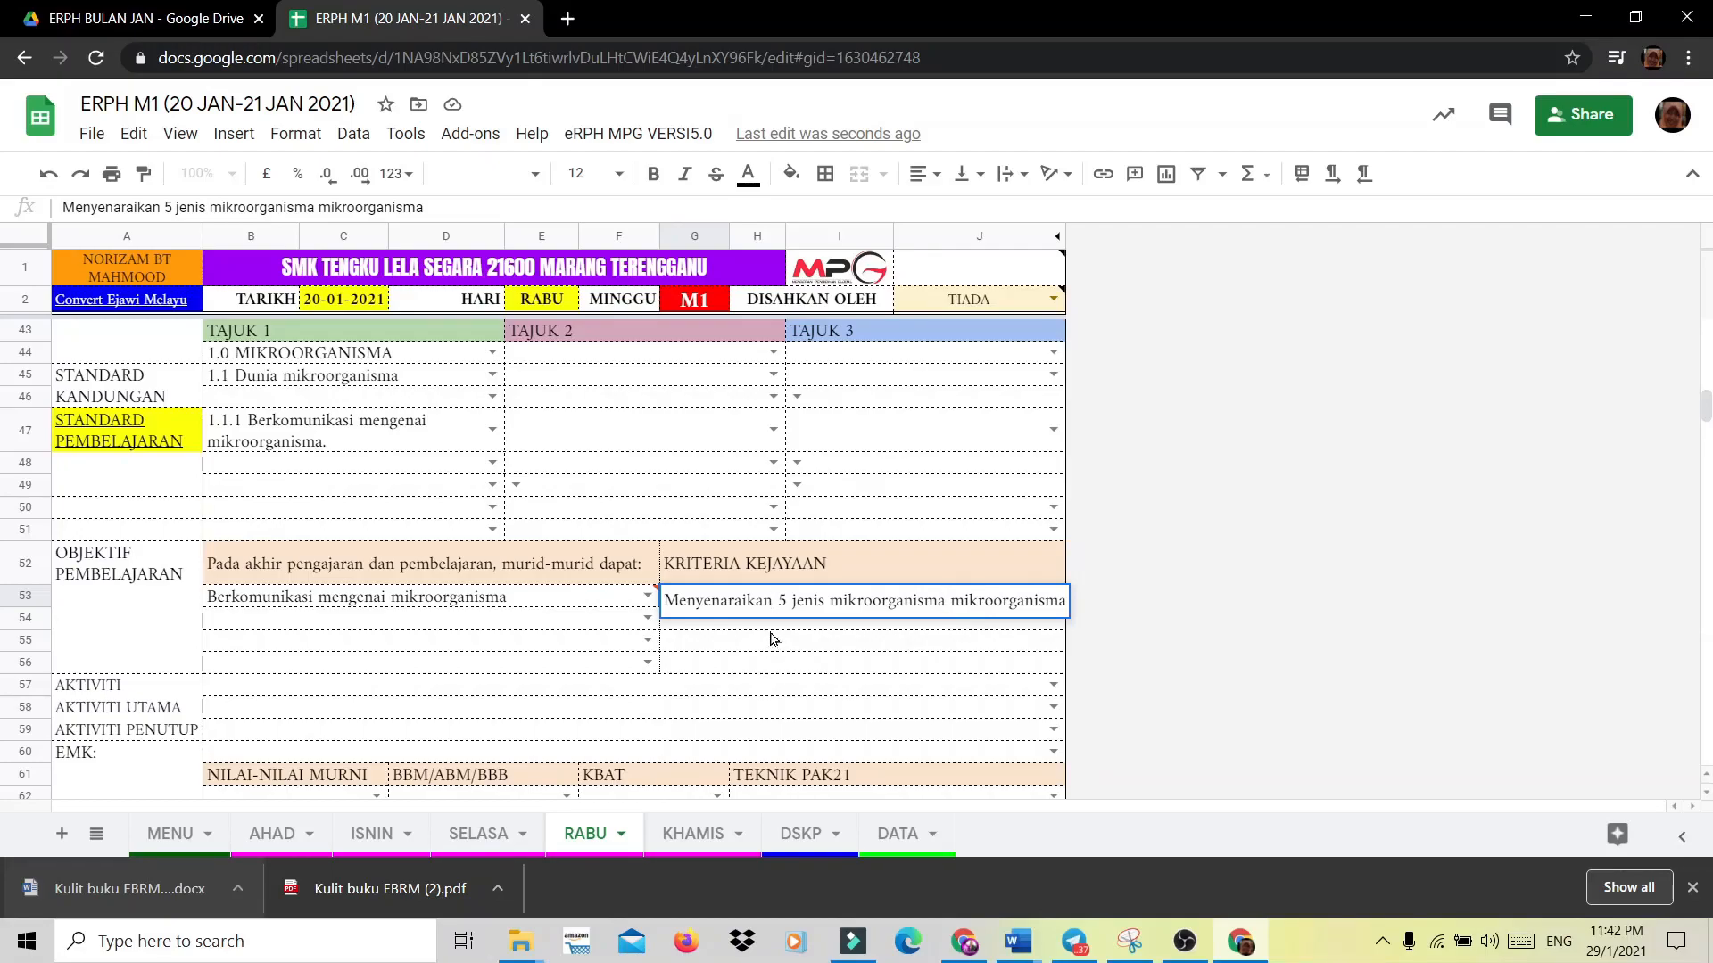
pyautogui.press('Return')
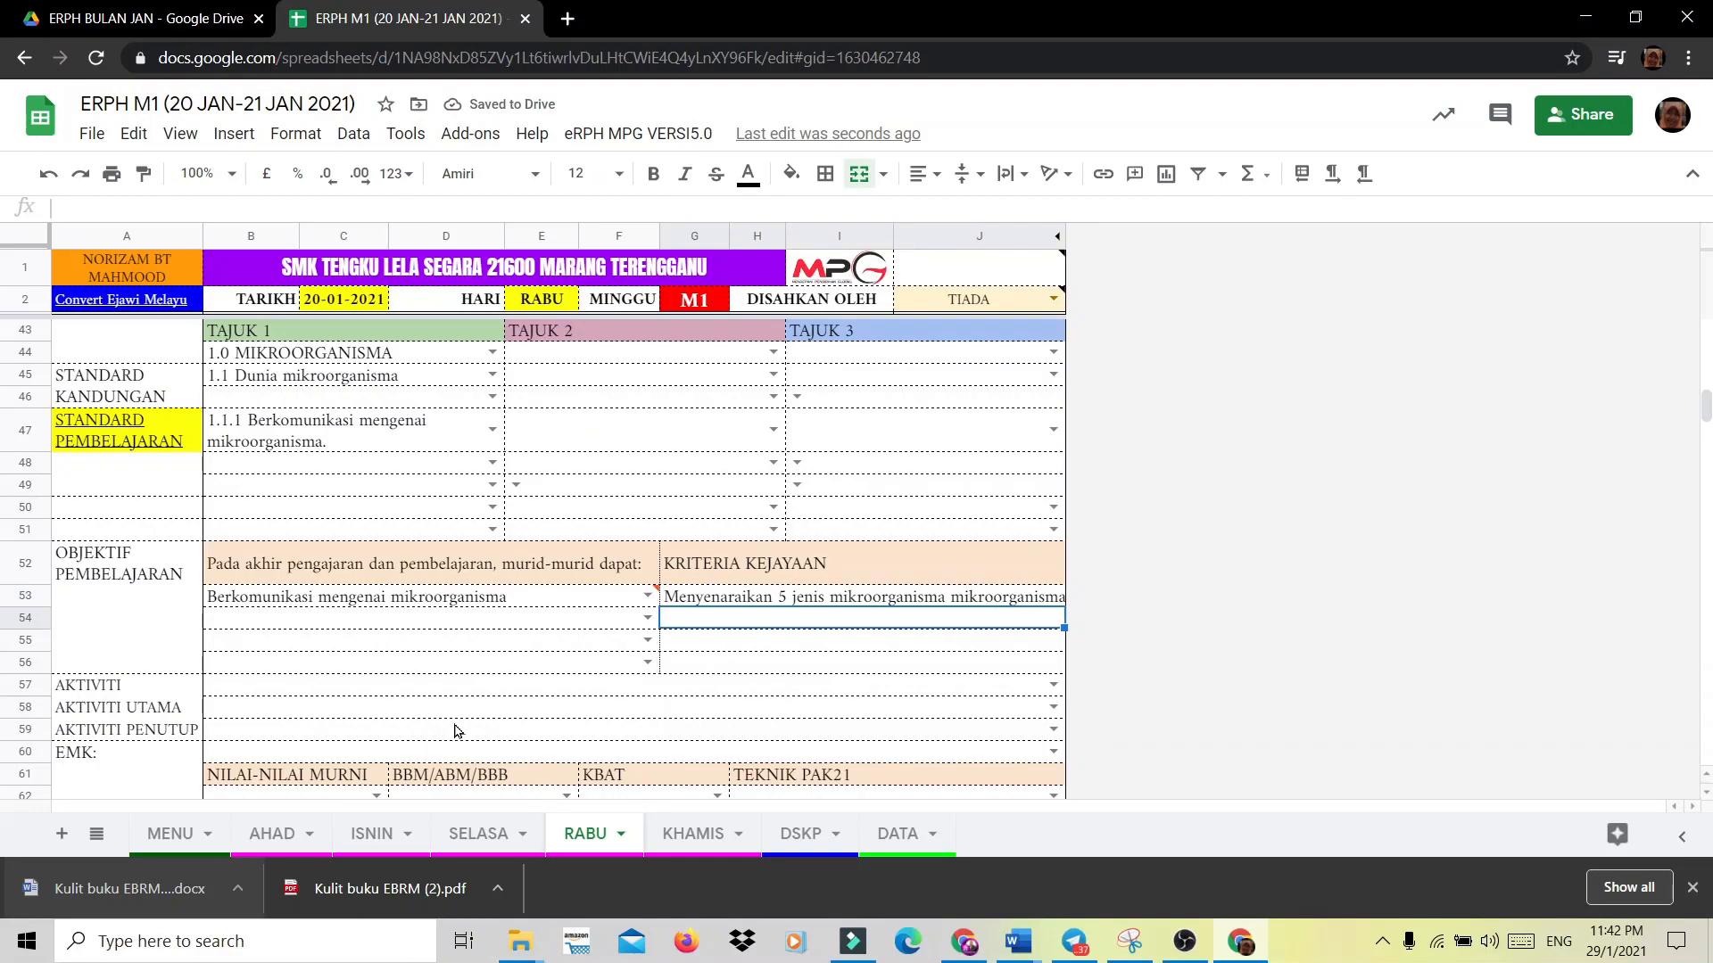
# Enter "Membuat rujukan melalui buku teks" as class 2's custom AKTIVITI in row 57.
pyautogui.click(376, 690)
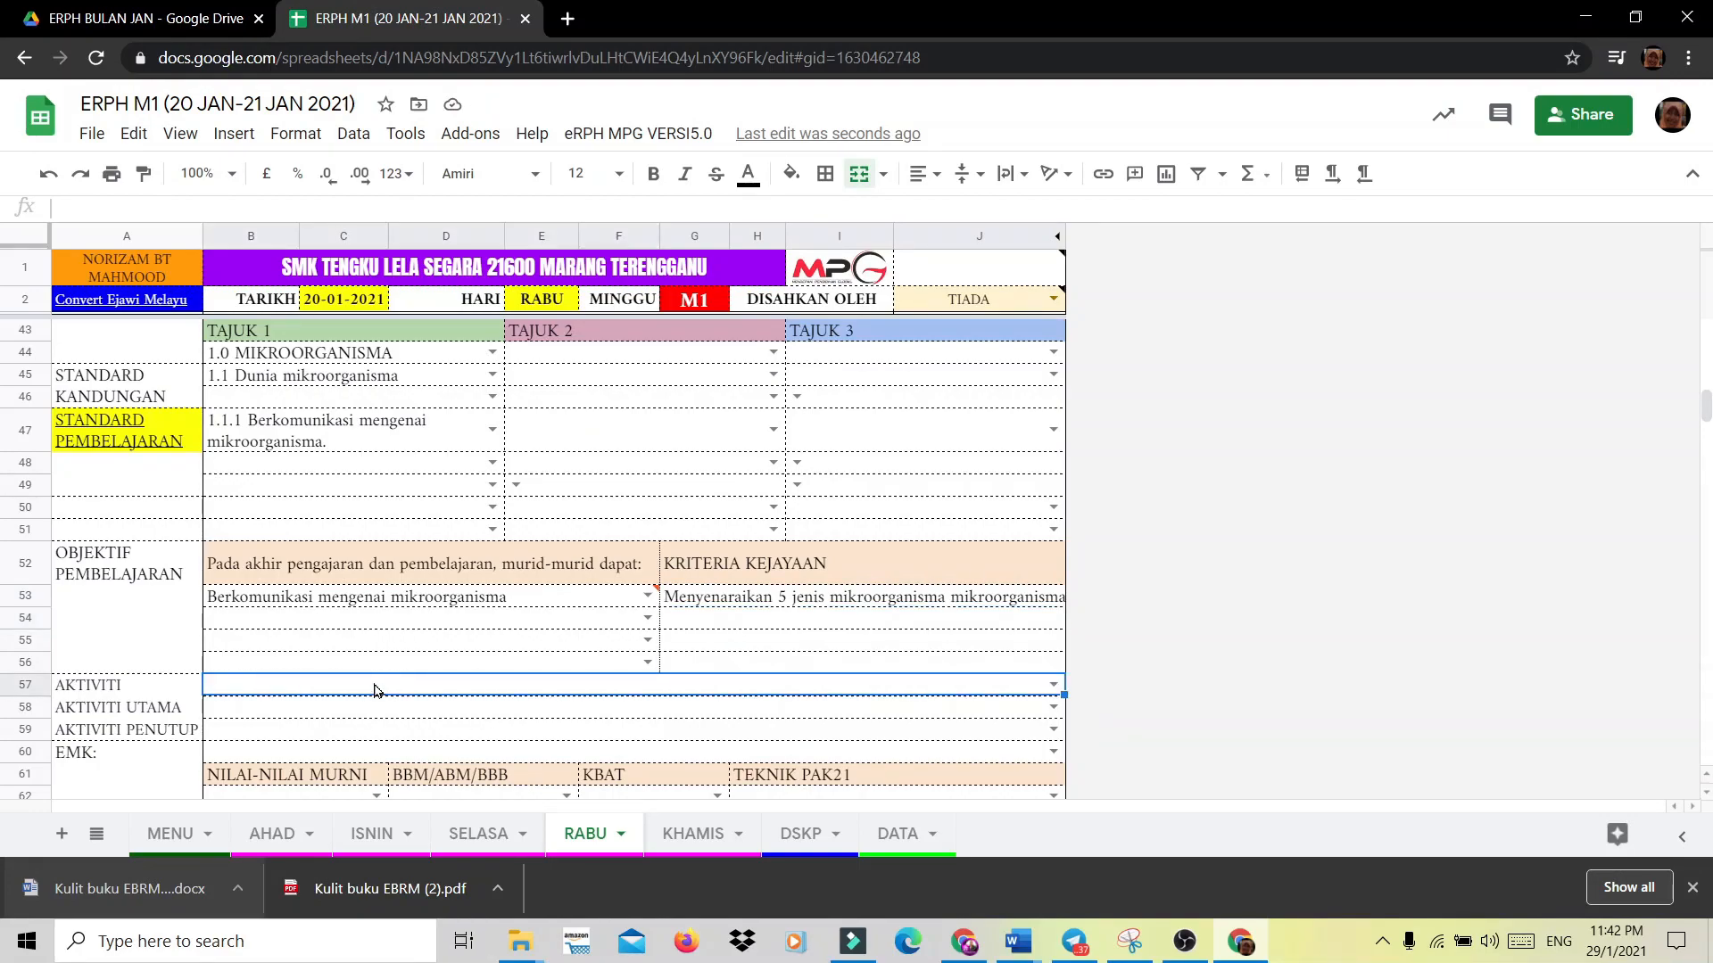
pyautogui.doubleClick(375, 691)
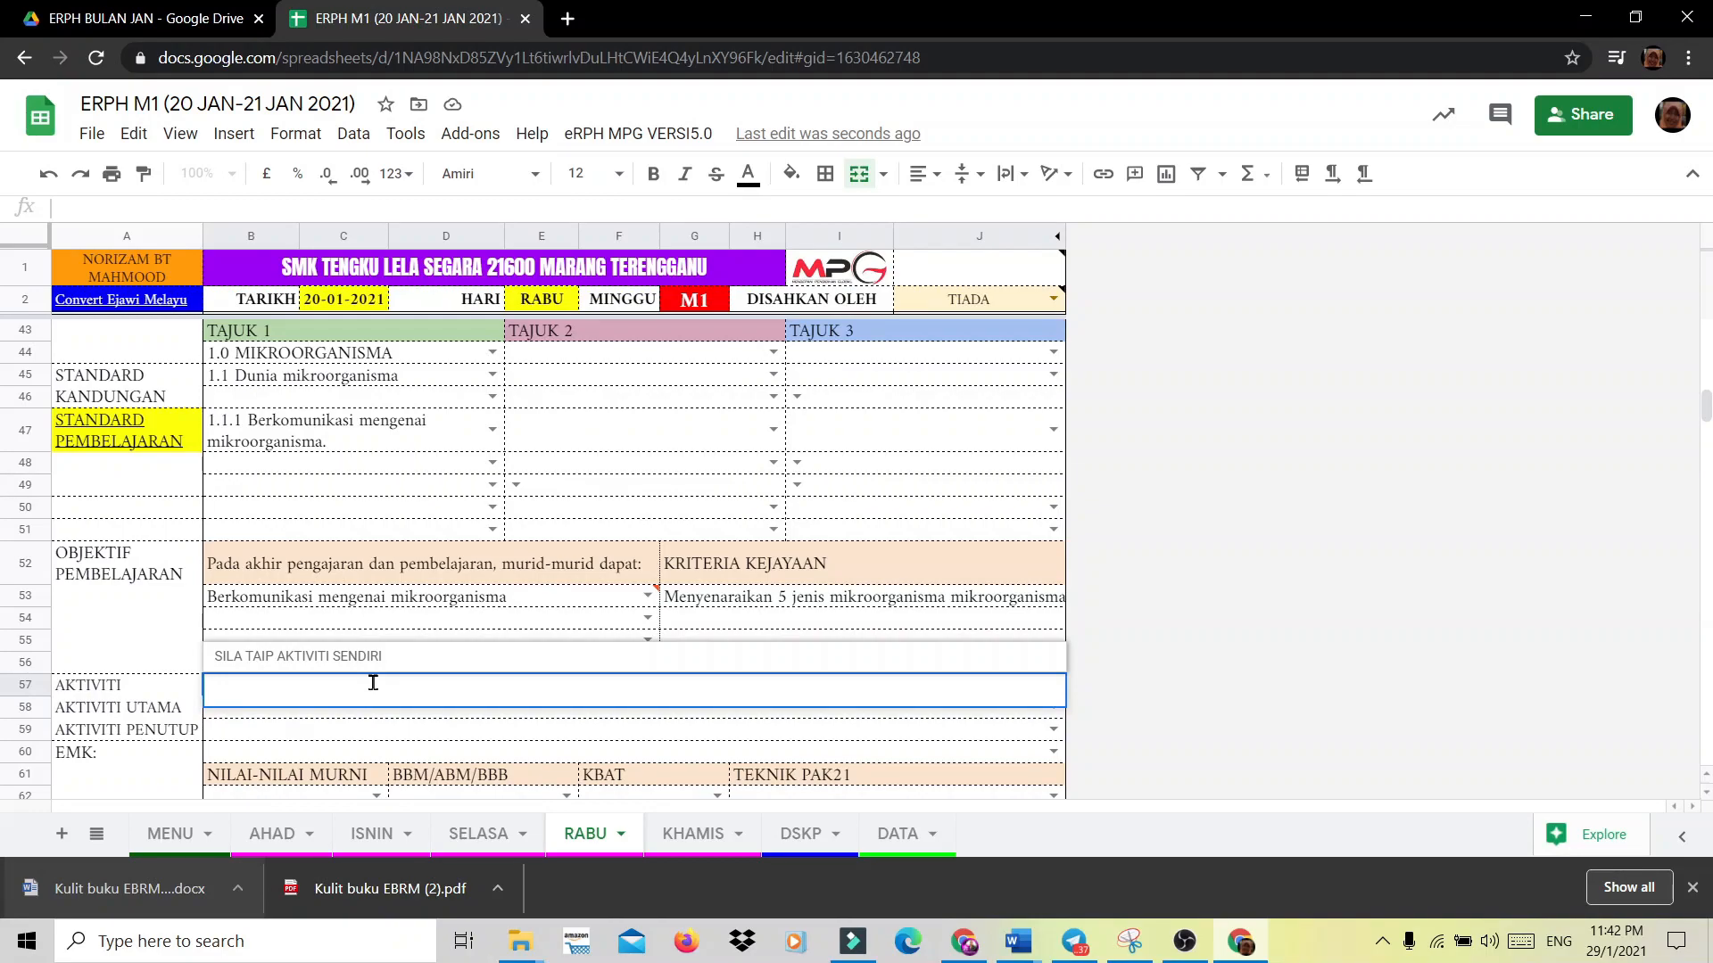
pyautogui.write('M')
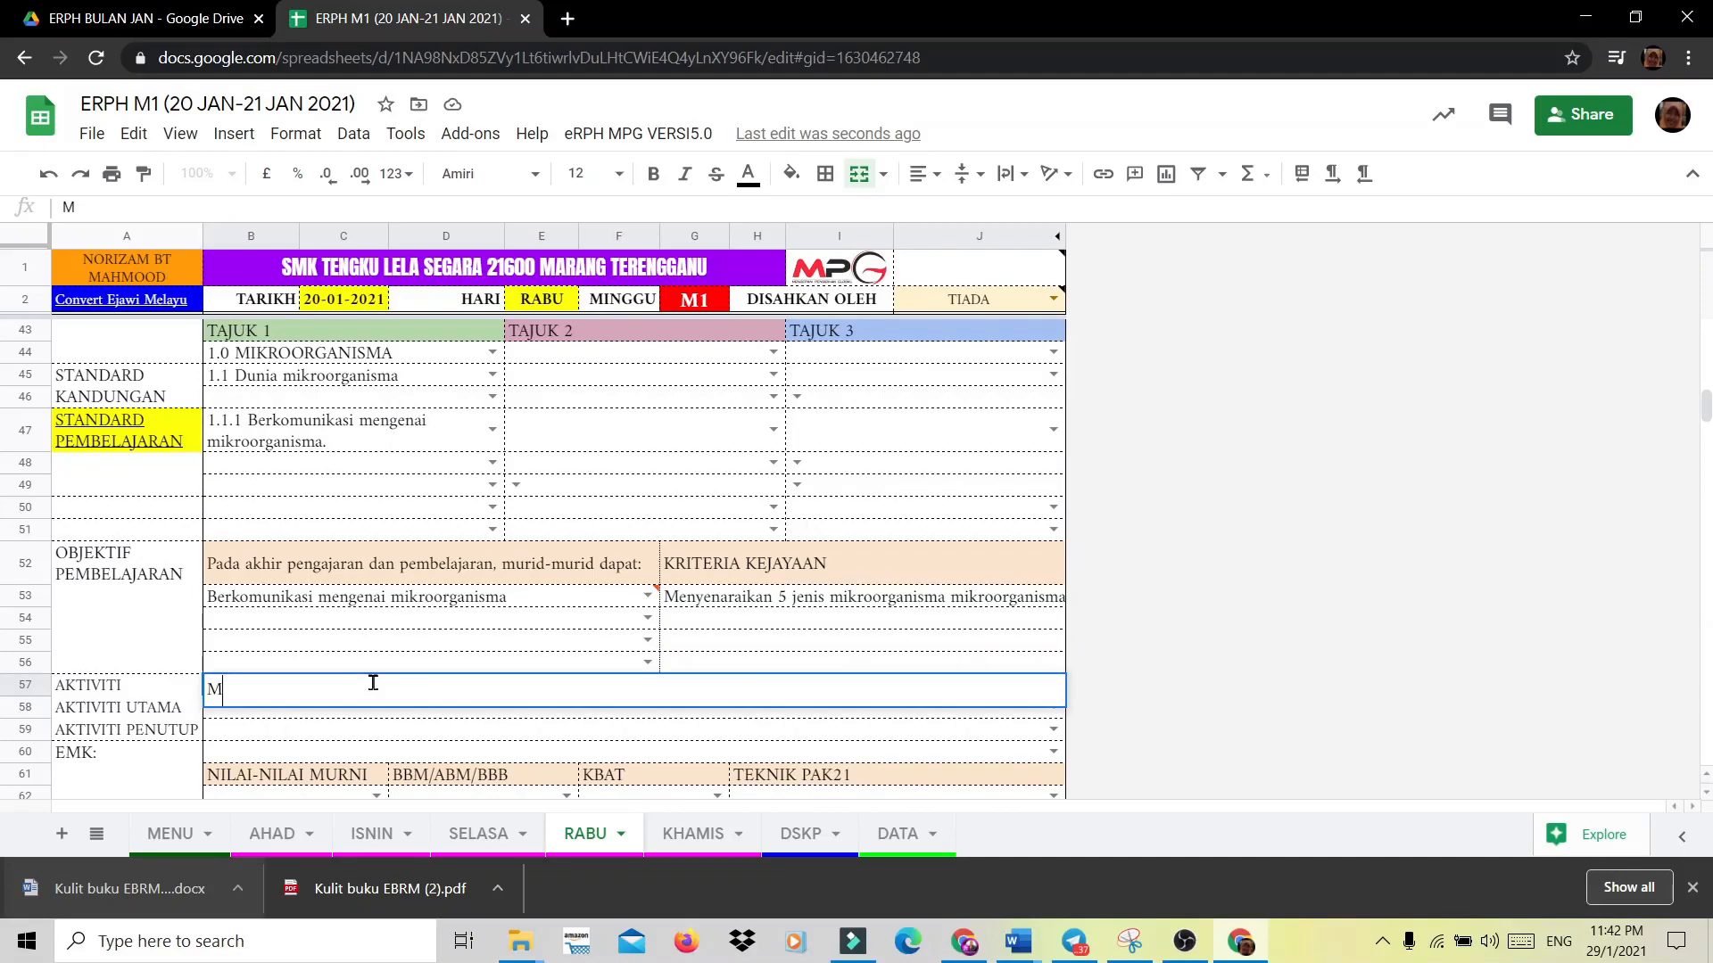
pyautogui.write('embuat rujukan')
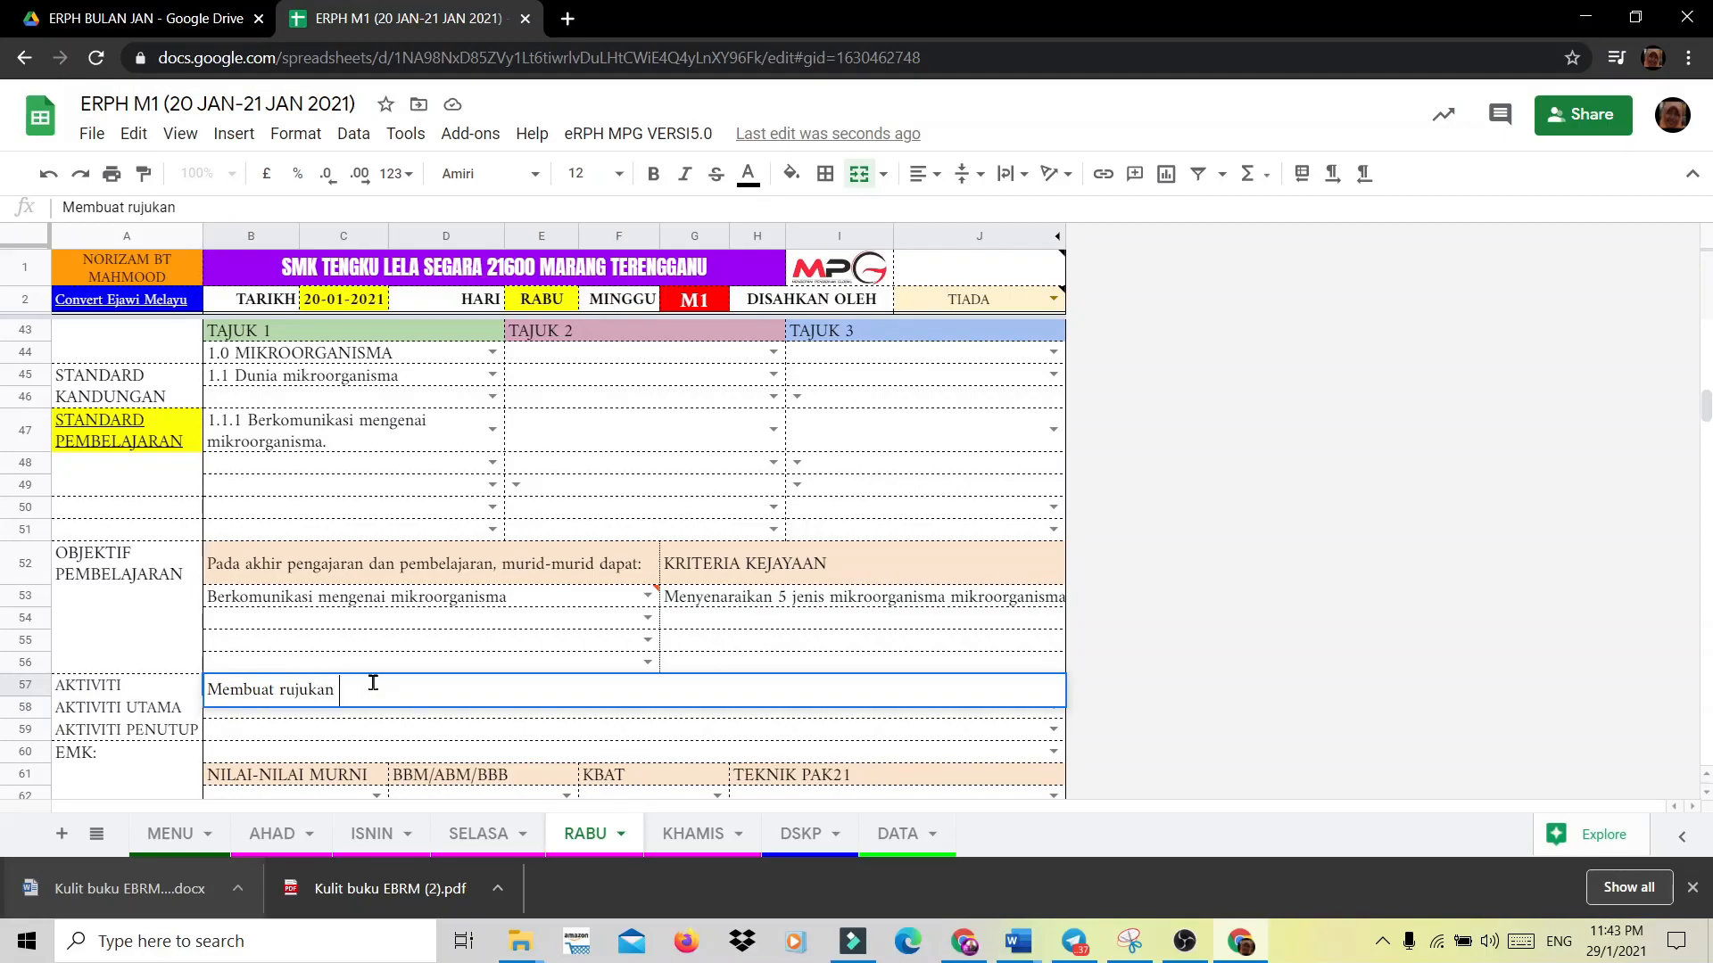
pyautogui.write(' melalui buku teks')
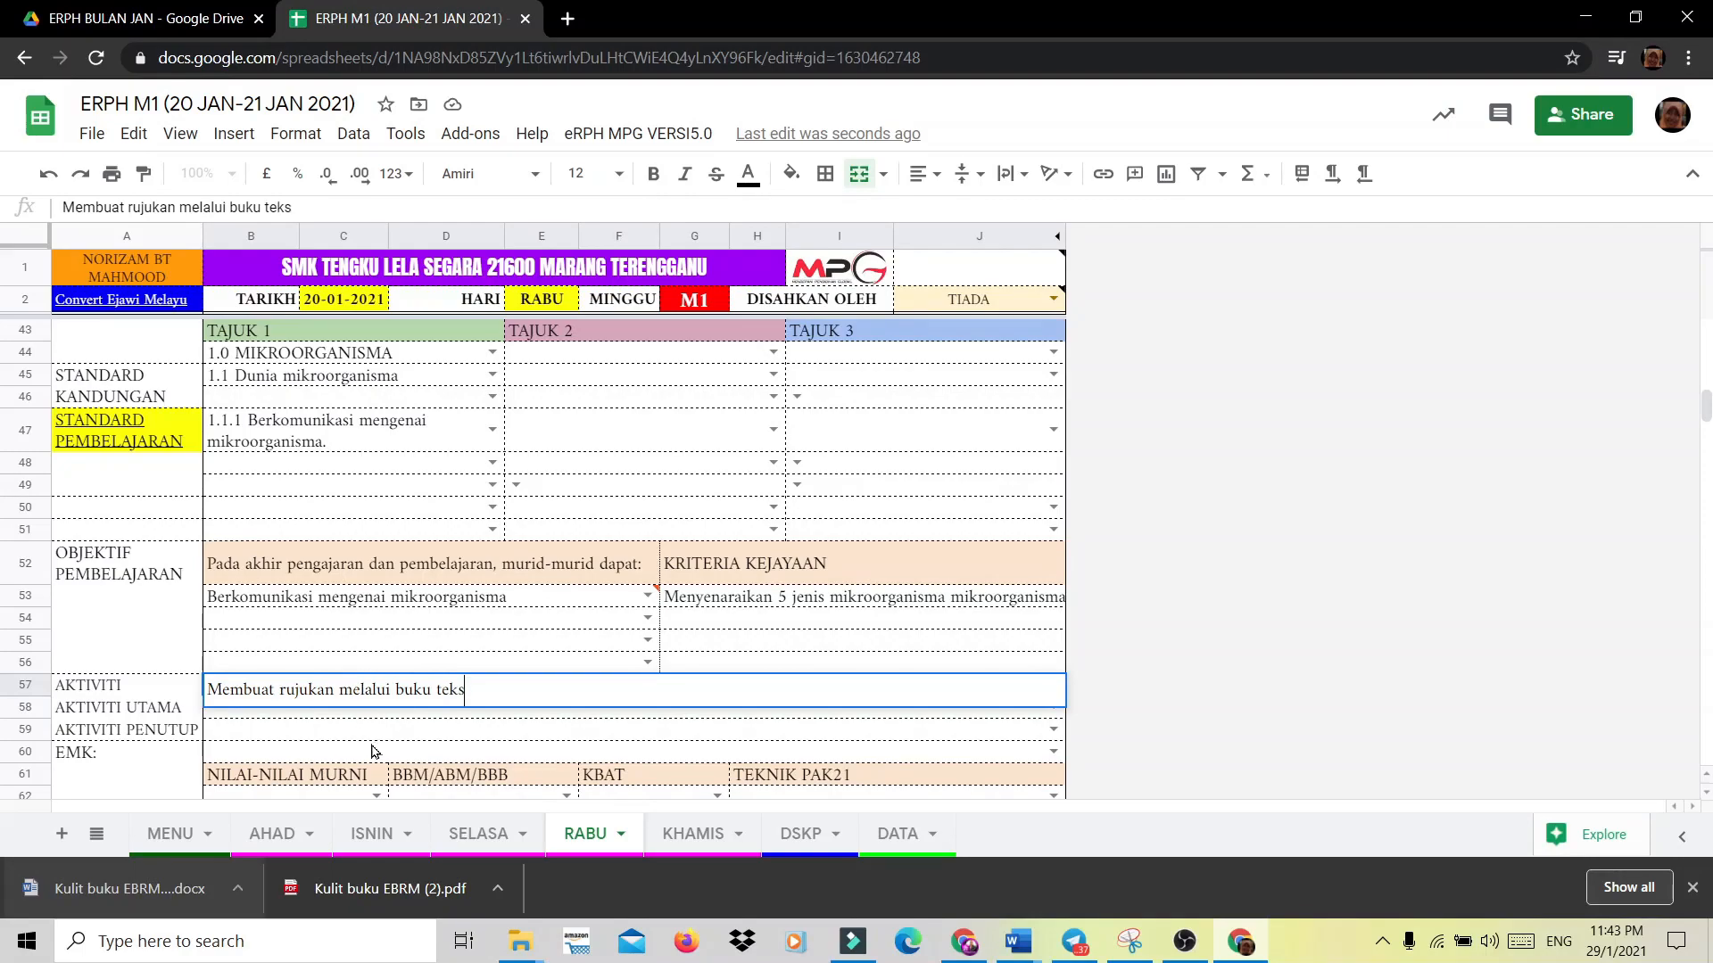
# Choose "Tunjuk cara dan bimbingan guru" as class 2's AKTIVITI UTAMA and "Menyiapkan latihan" as its AKTIVITI PENUTUP.
pyautogui.click(380, 716)
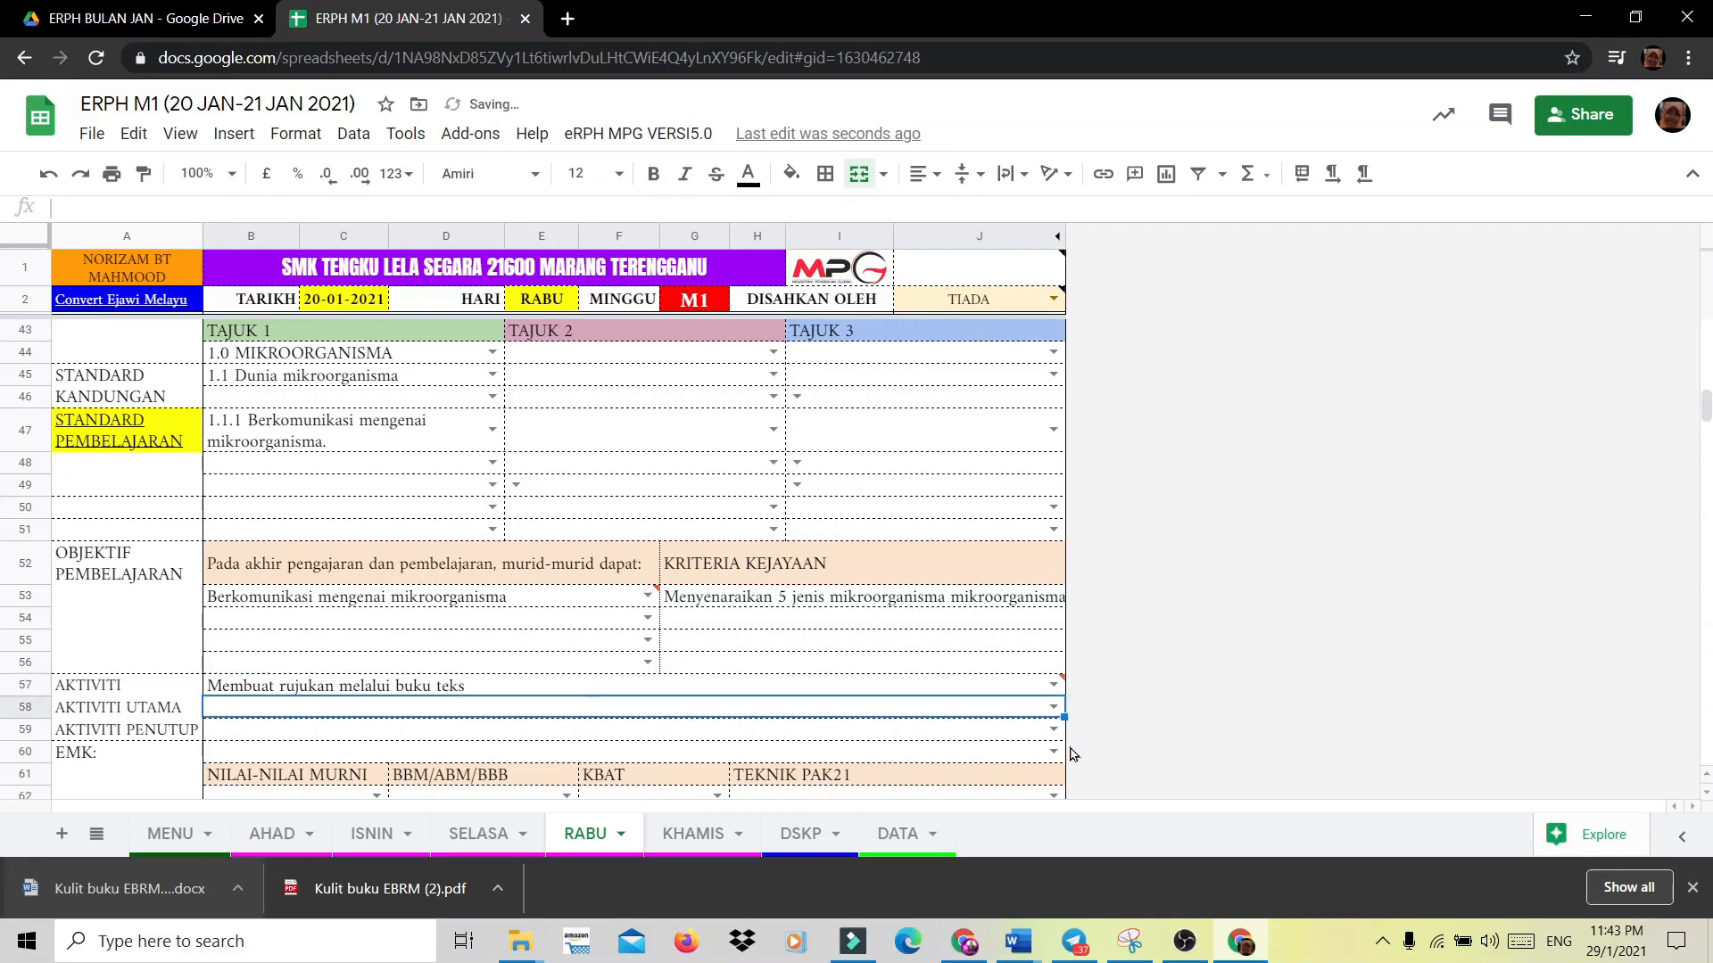
pyautogui.click(1054, 706)
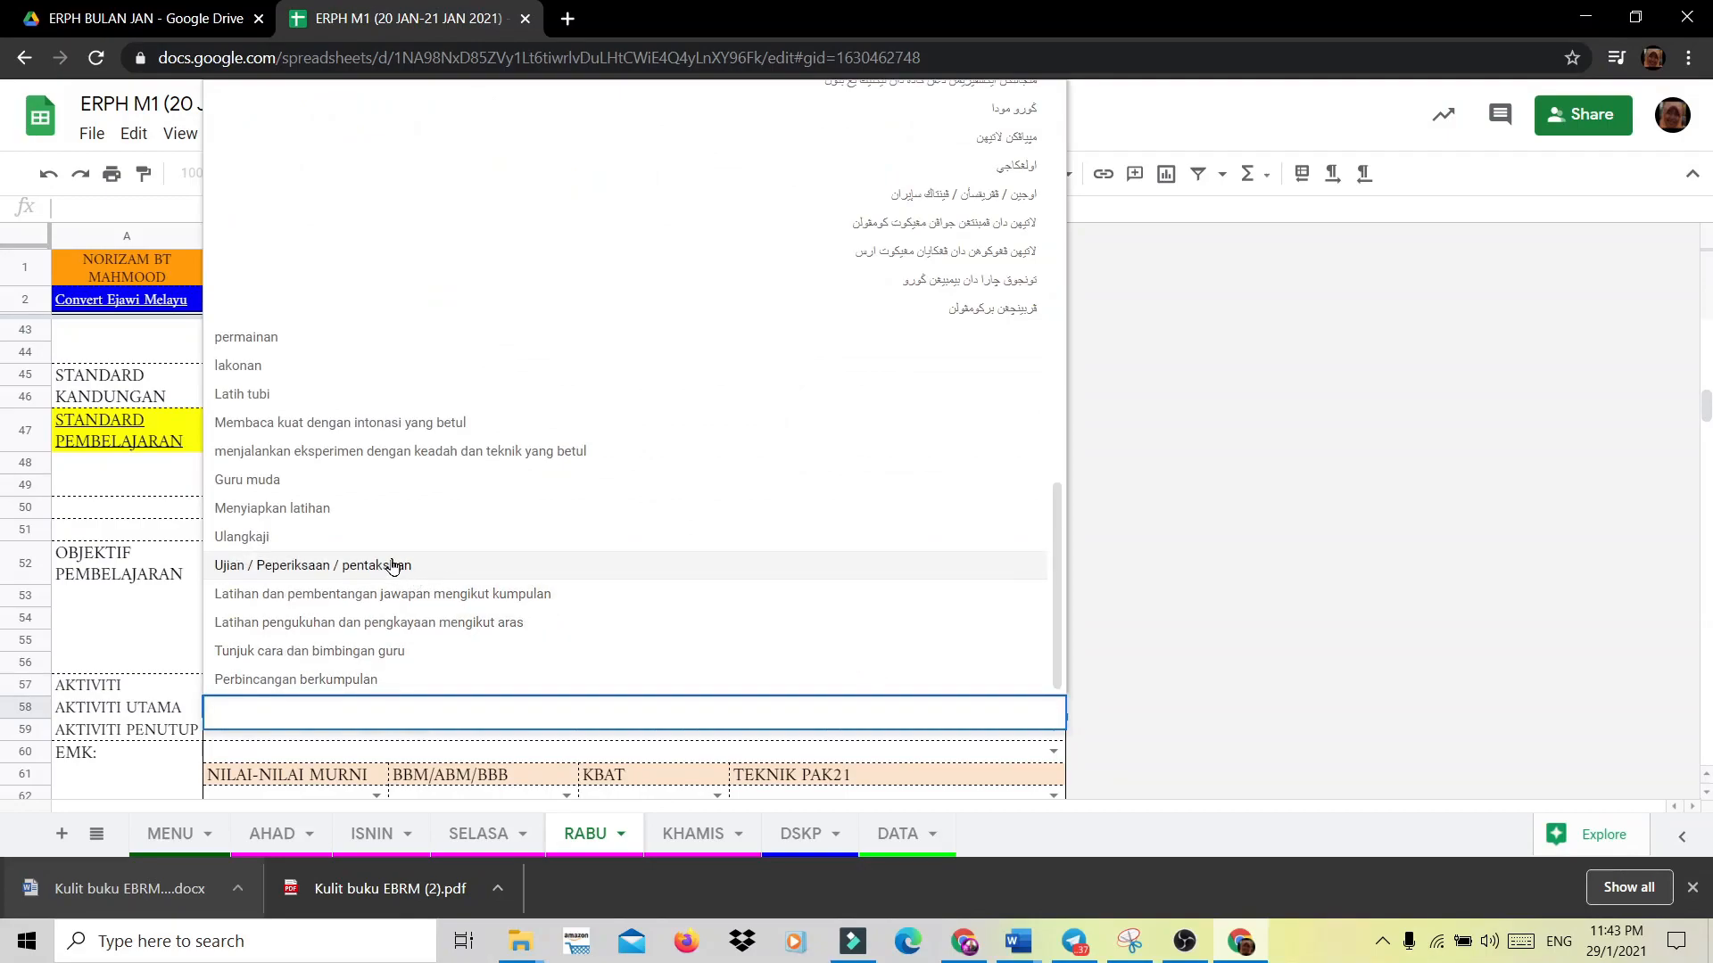
pyautogui.click(389, 653)
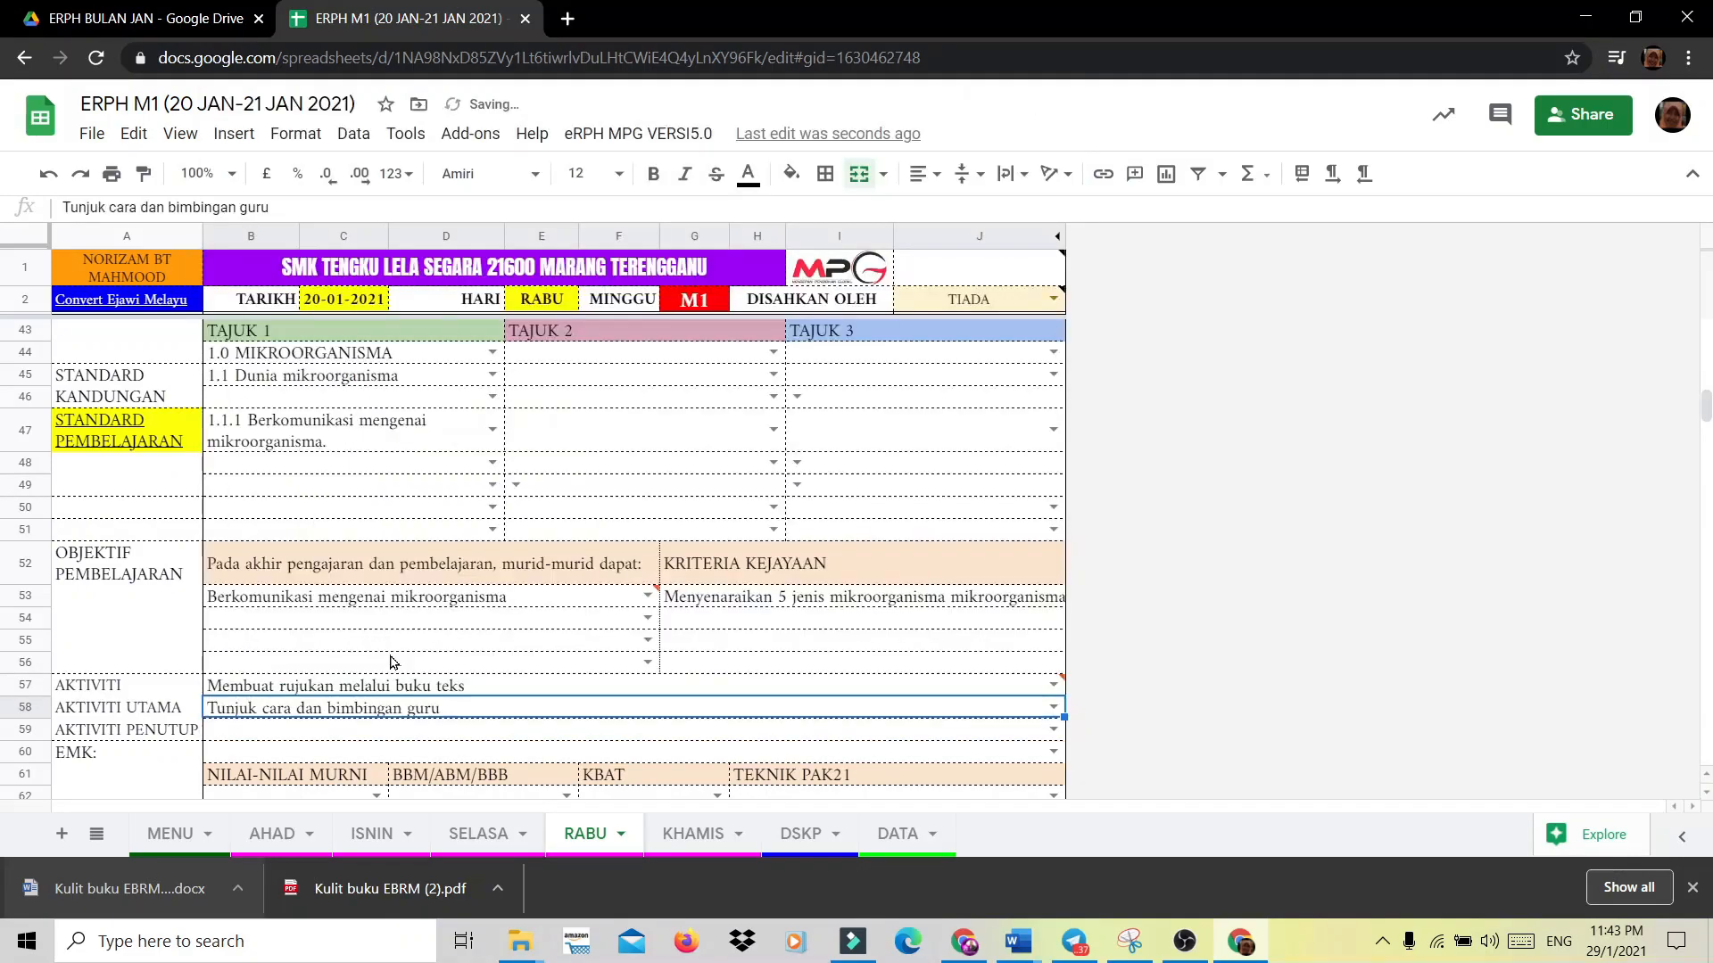
pyautogui.click(1053, 731)
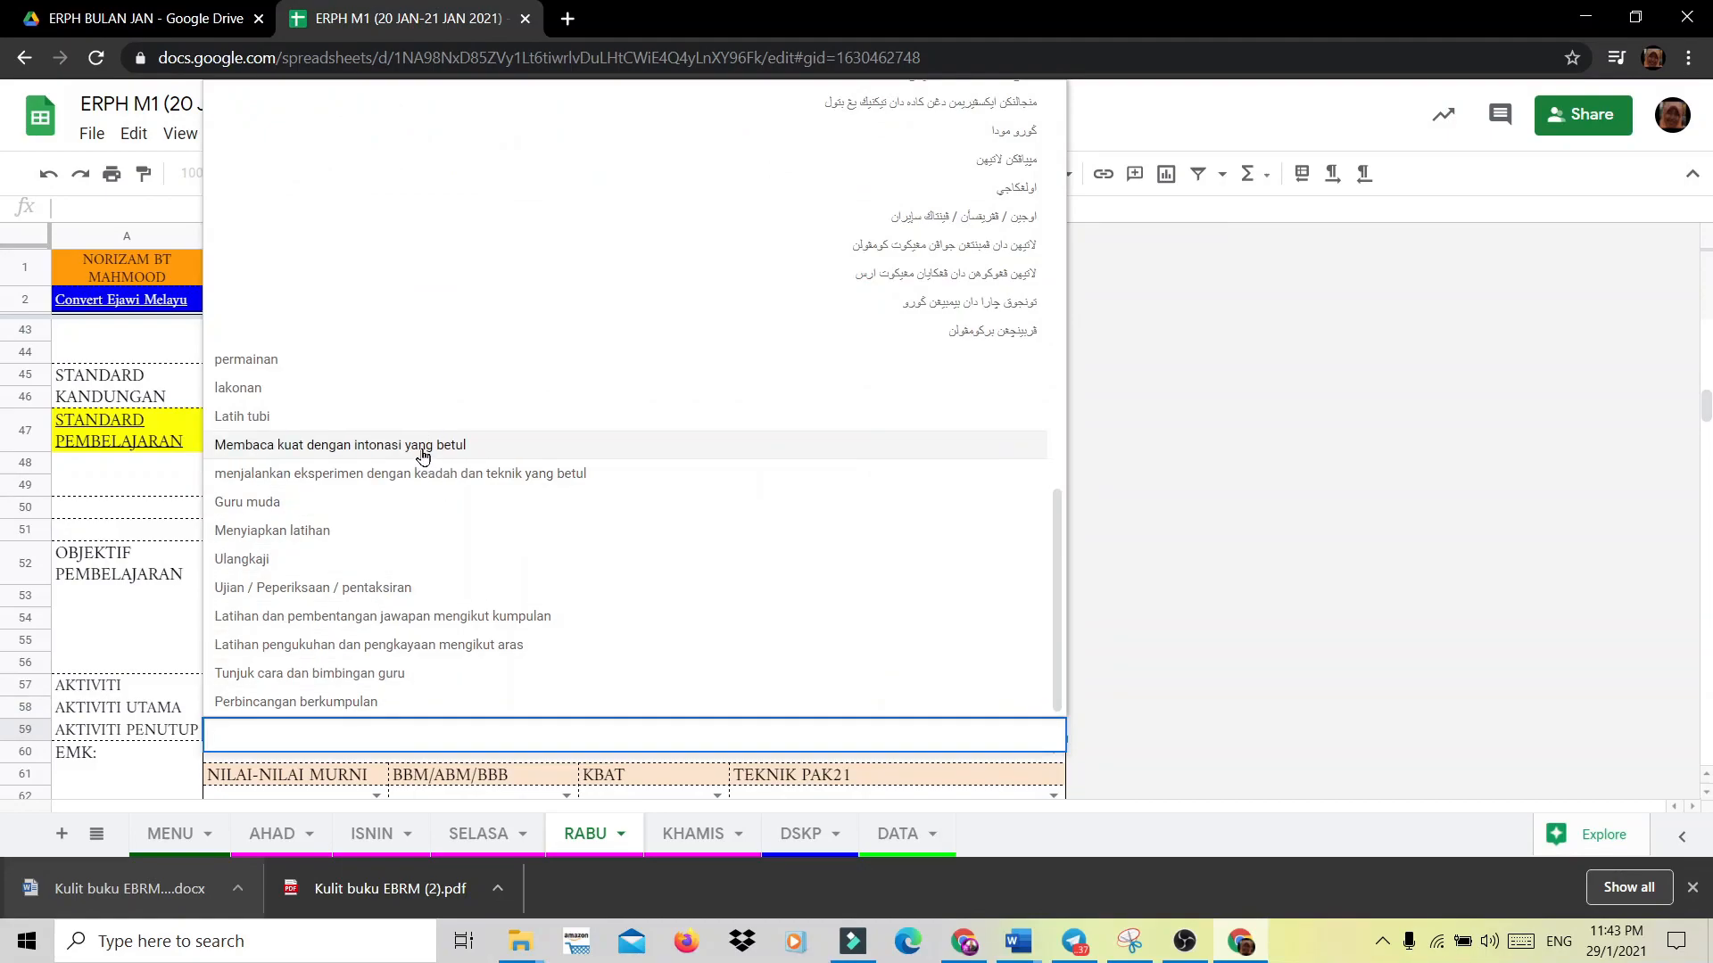
pyautogui.click(394, 536)
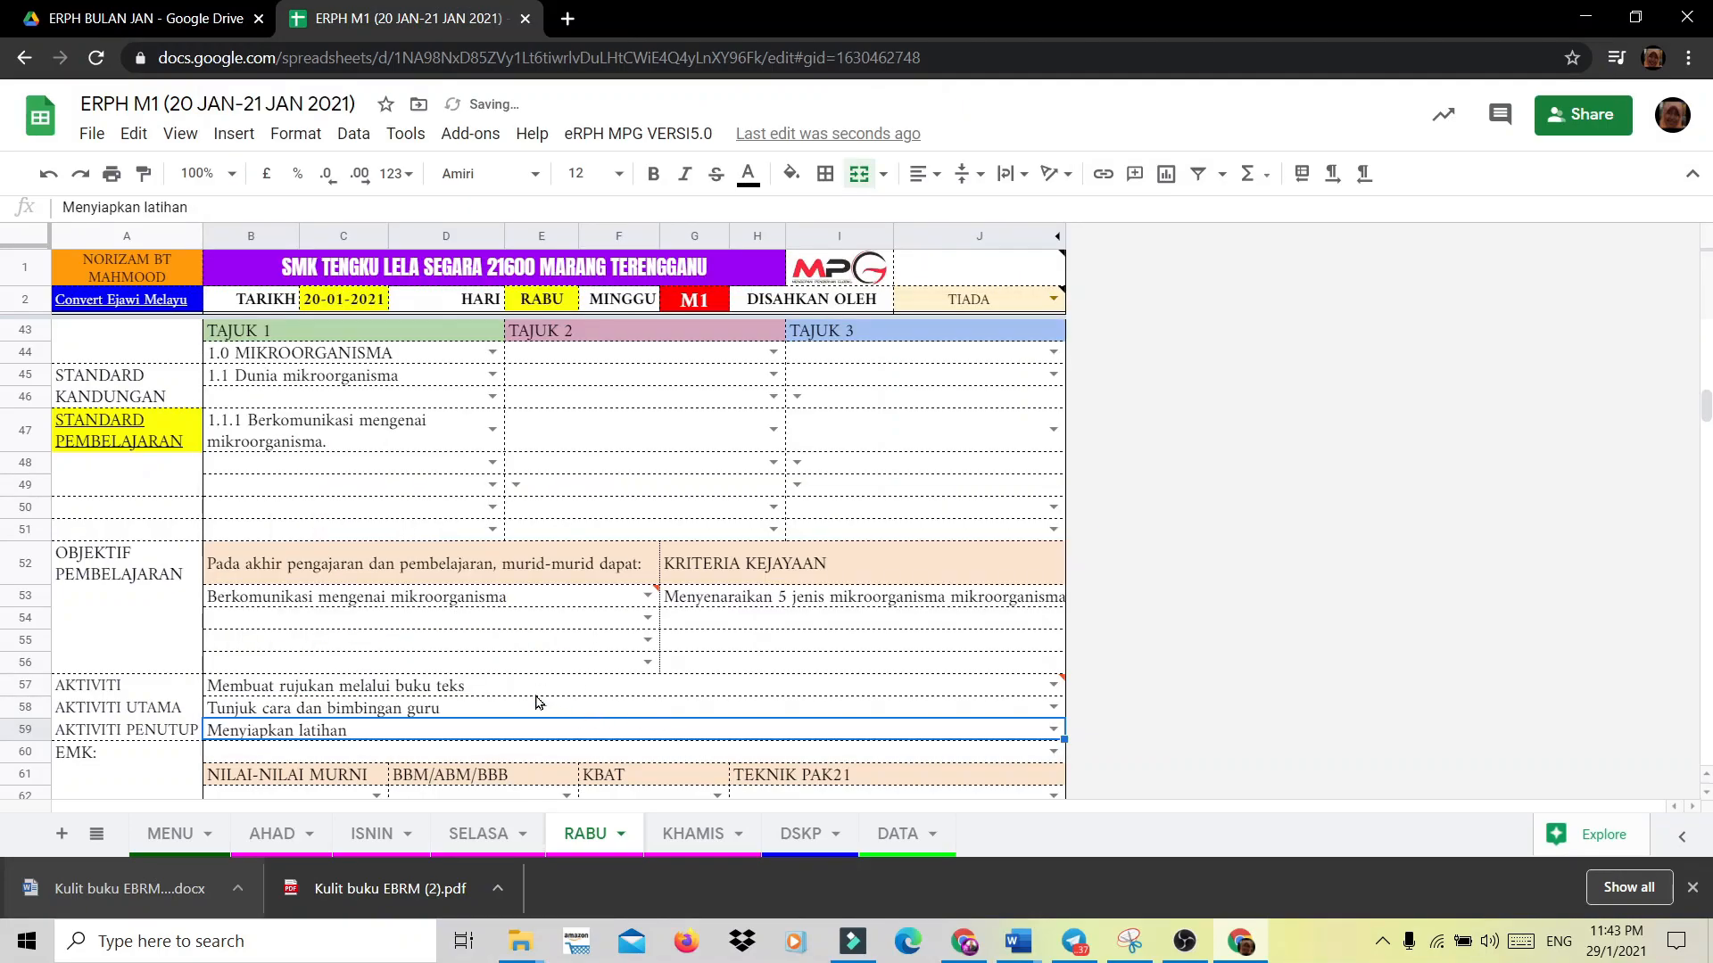
pyautogui.moveTo(499, 695)
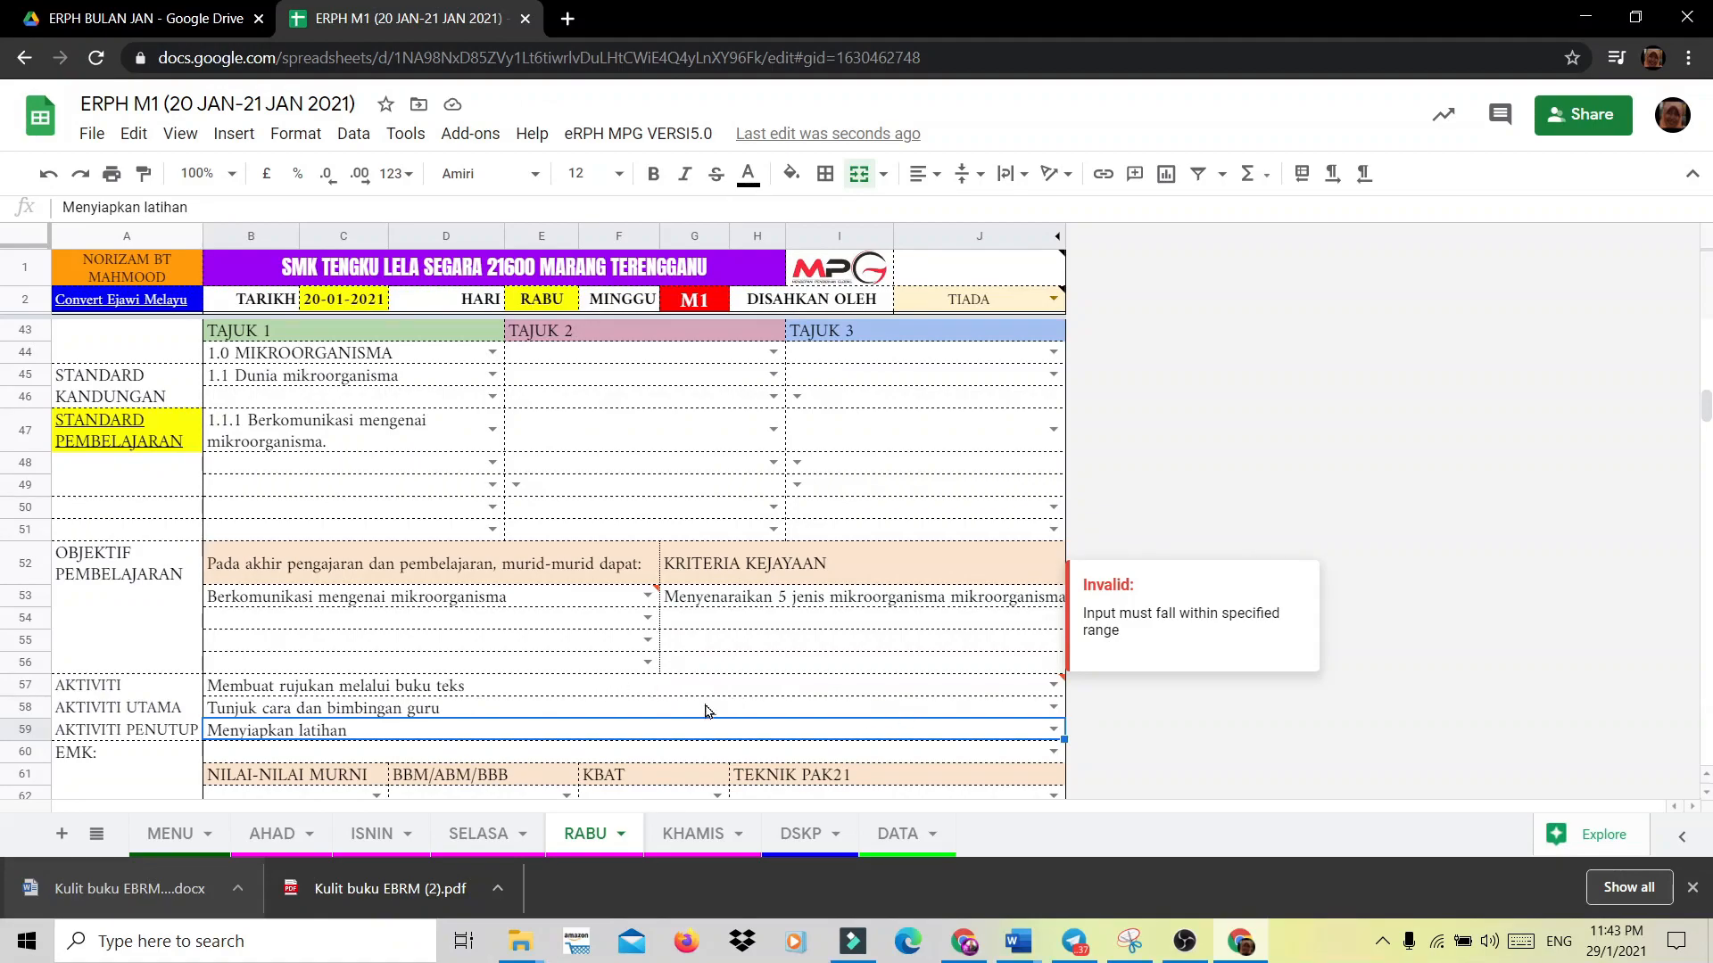
pyautogui.click(588, 691)
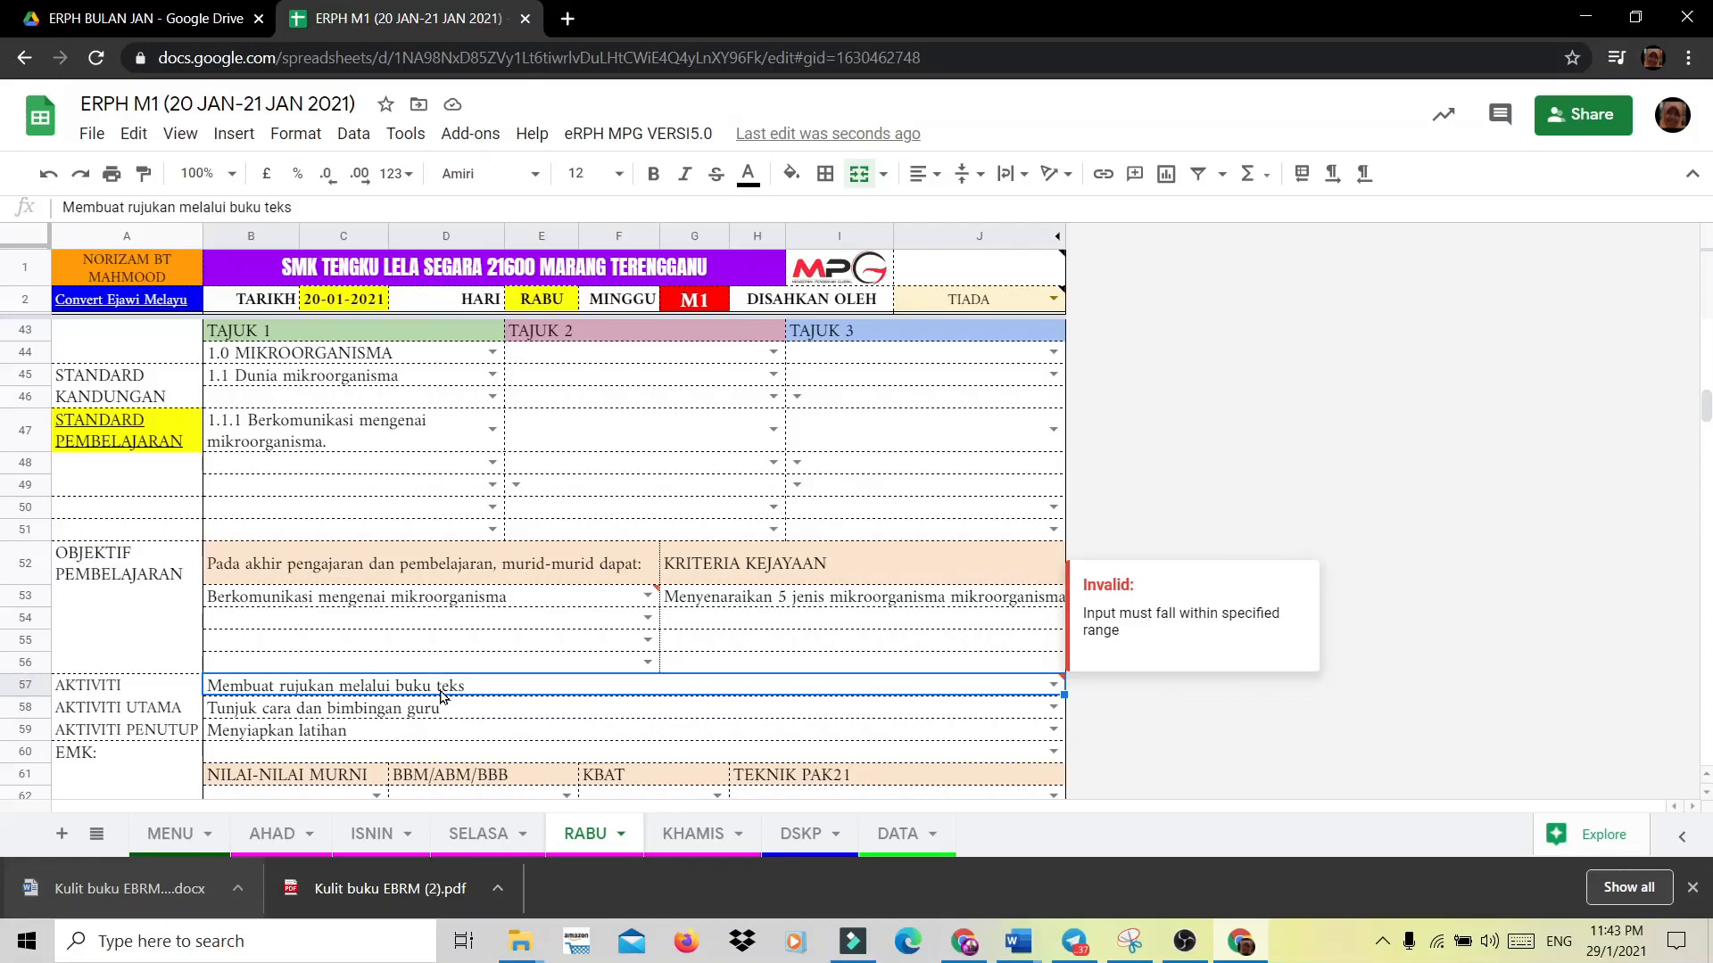
# For class 2, set EMK to "Sains dan Teknologi" and NILAI-NILAI MURNI to "Bertanggungjawab, Menjaga Kebersihan".
pyautogui.scroll(-3, 443, 696)
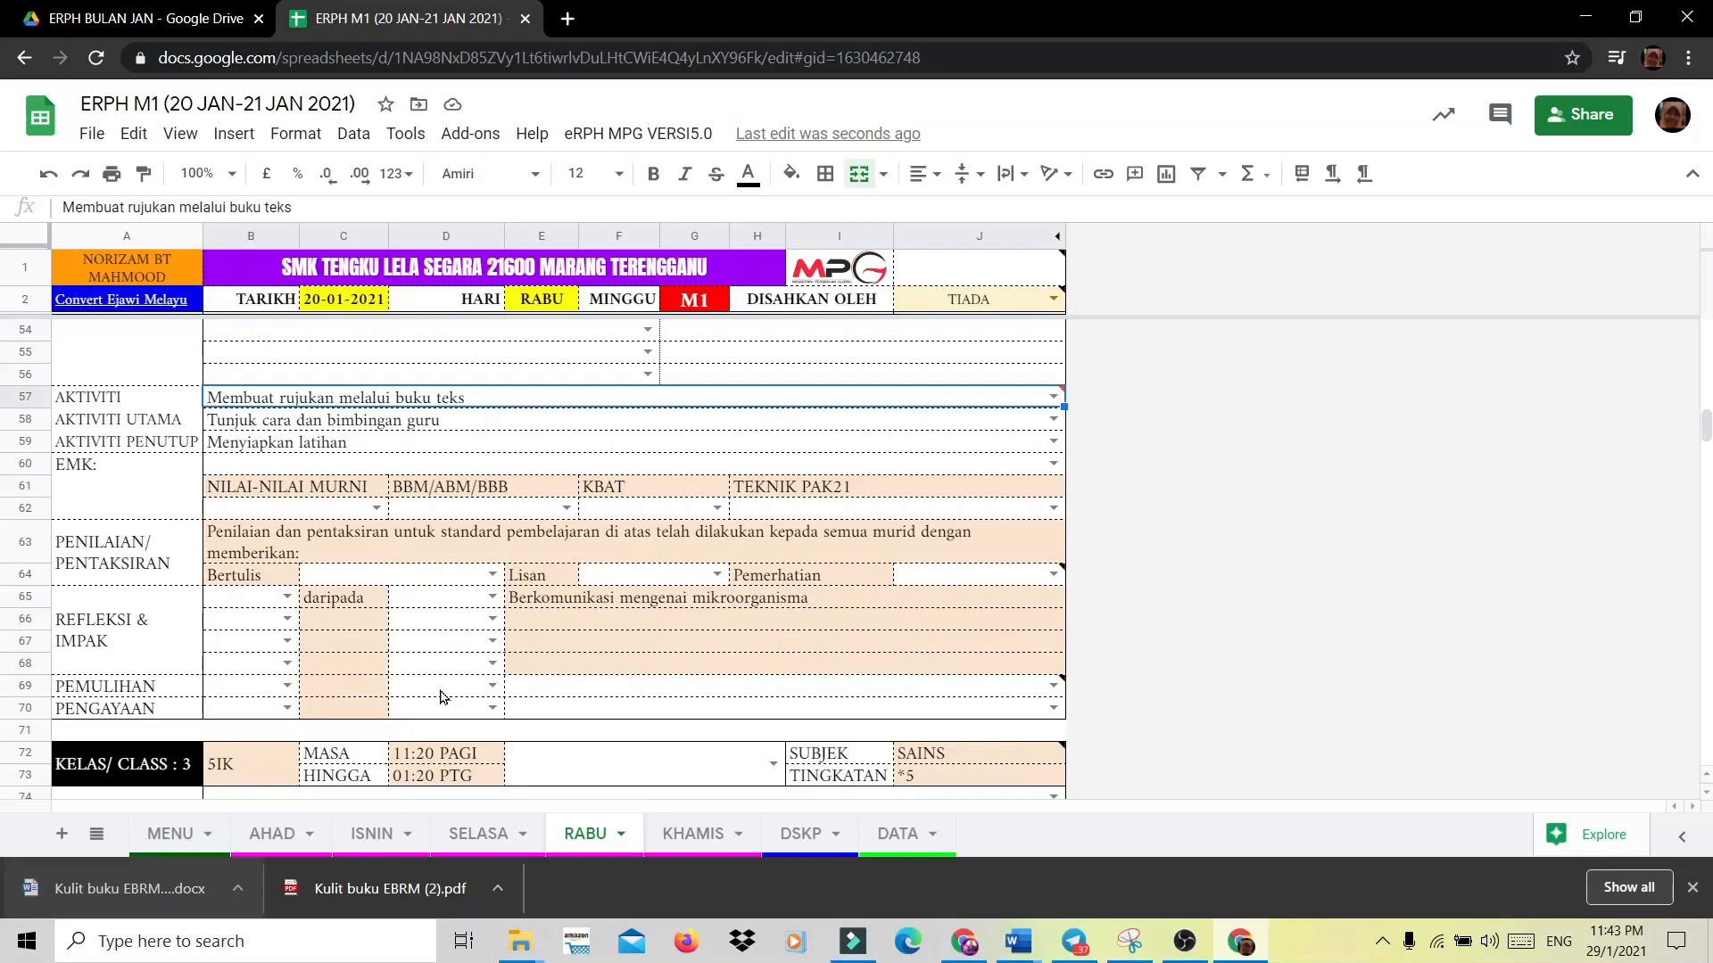
pyautogui.click(1045, 461)
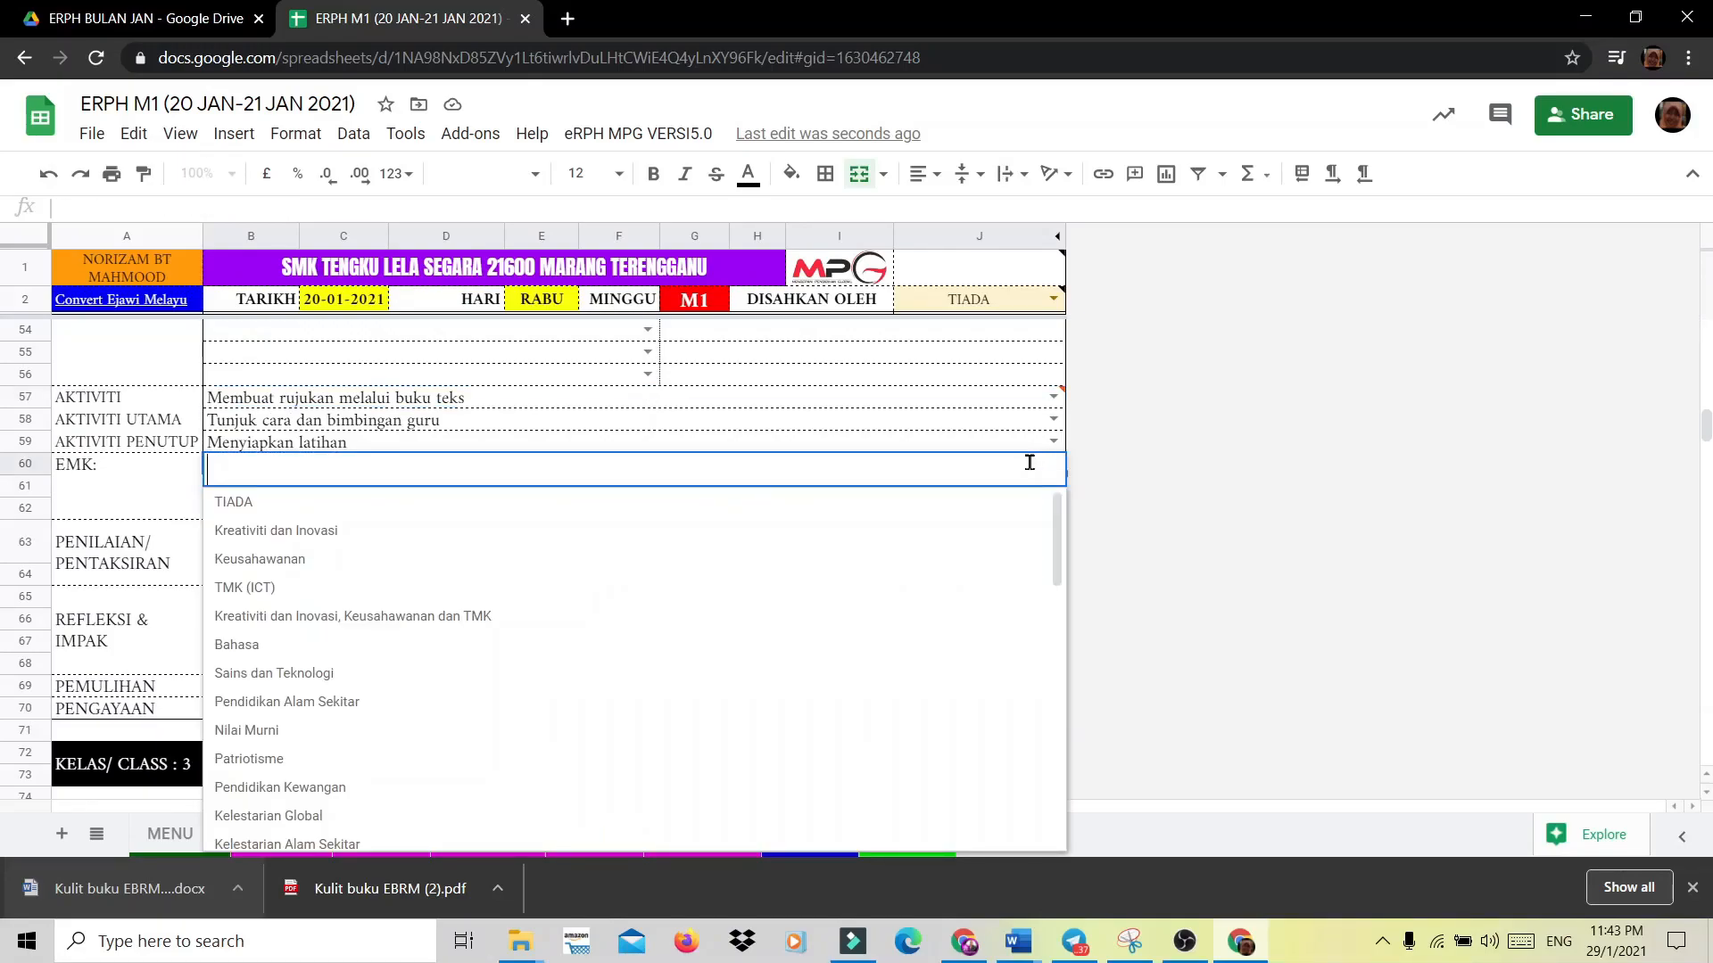
pyautogui.click(323, 676)
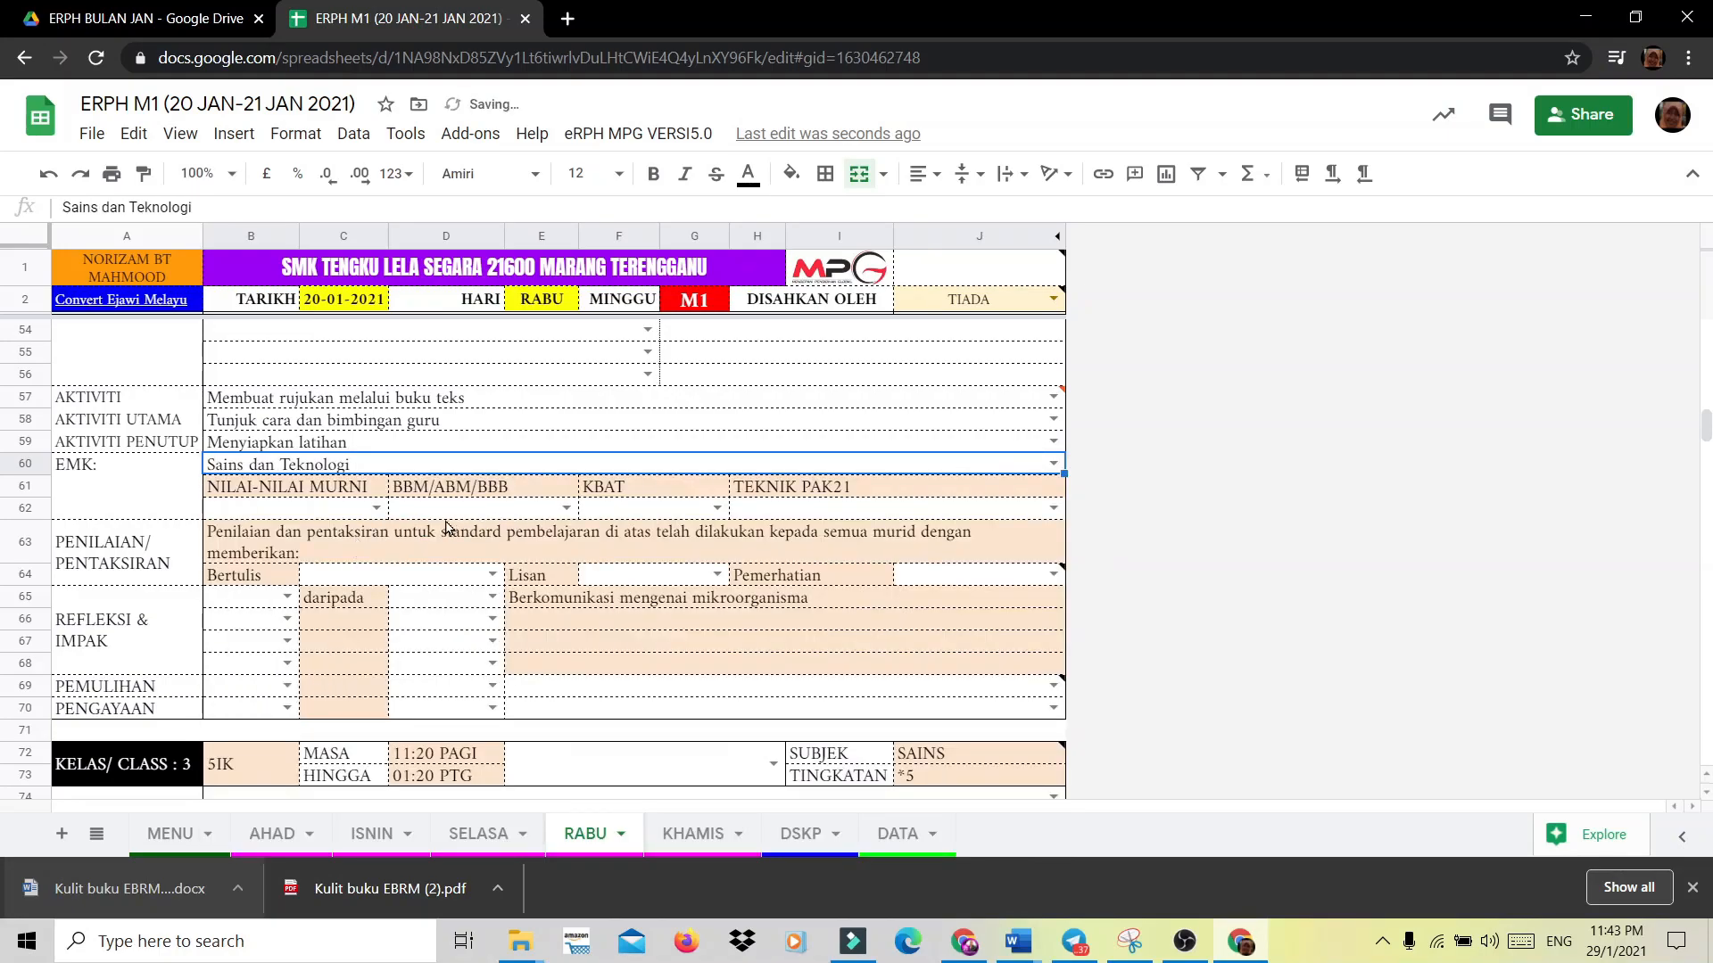
pyautogui.click(371, 510)
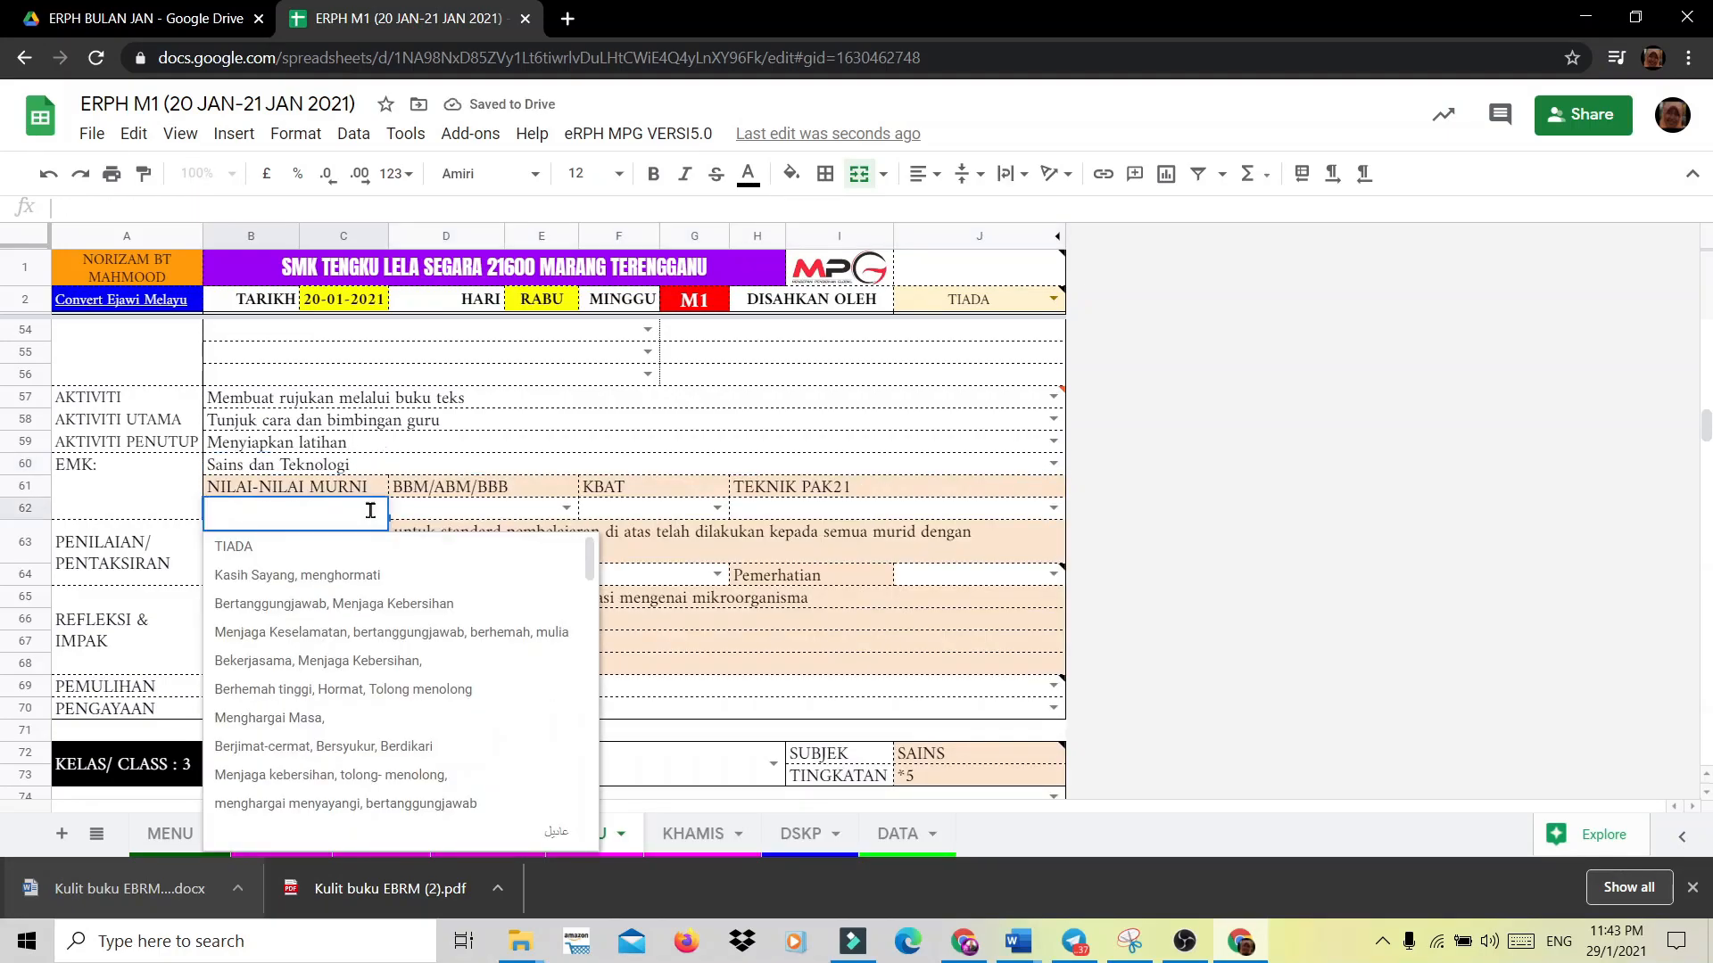
pyautogui.click(370, 604)
# Choose "Lembaran kerja, alat tulis, buku teks." for class 2's BBM/ABM/BBB and "Membanding dan membeza" for its KBAT.
pyautogui.click(533, 528)
pyautogui.click(572, 514)
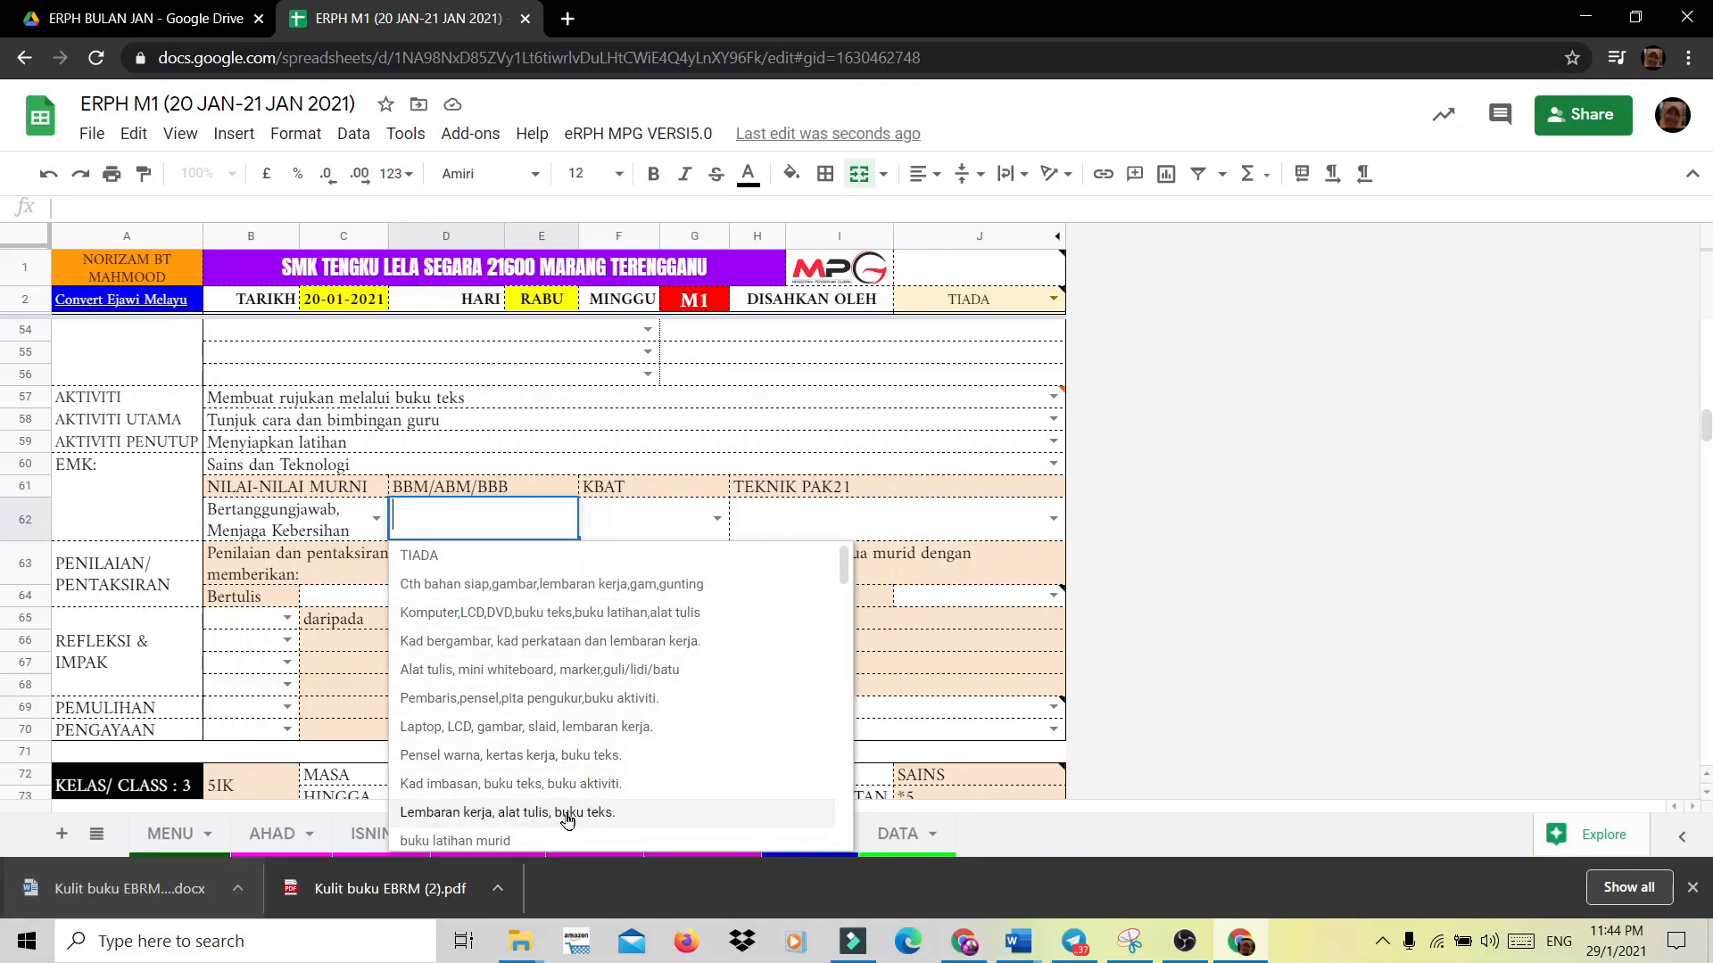
pyautogui.press('Return')
pyautogui.click(716, 522)
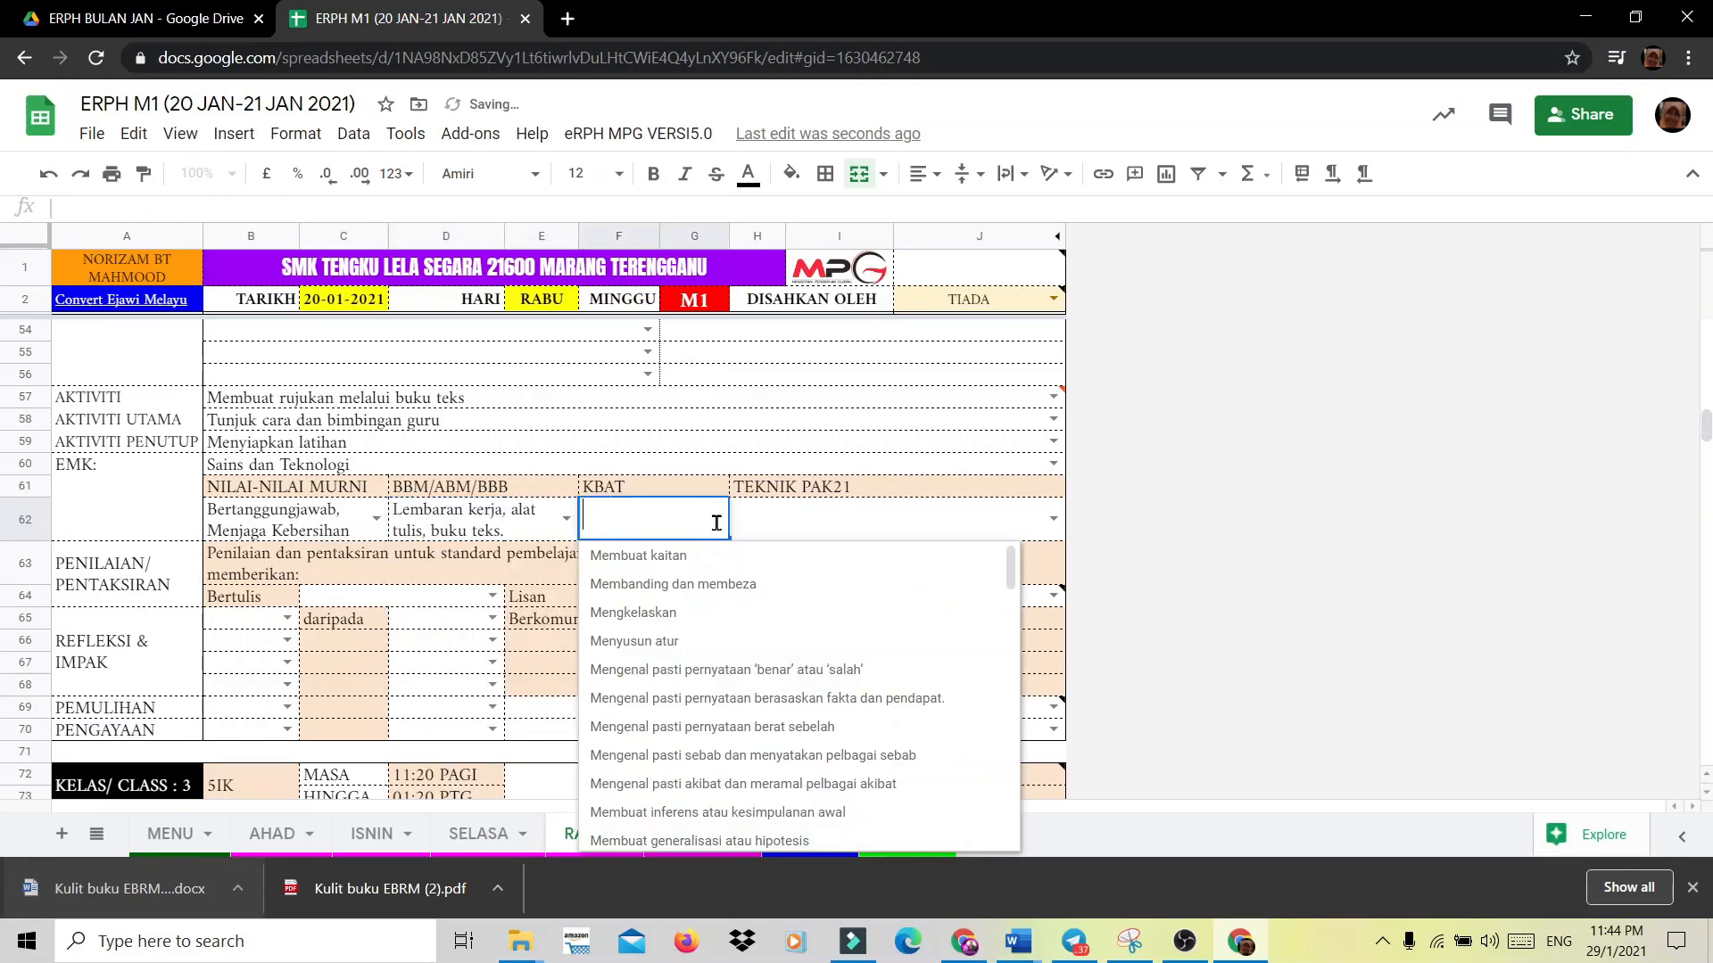
pyautogui.click(694, 586)
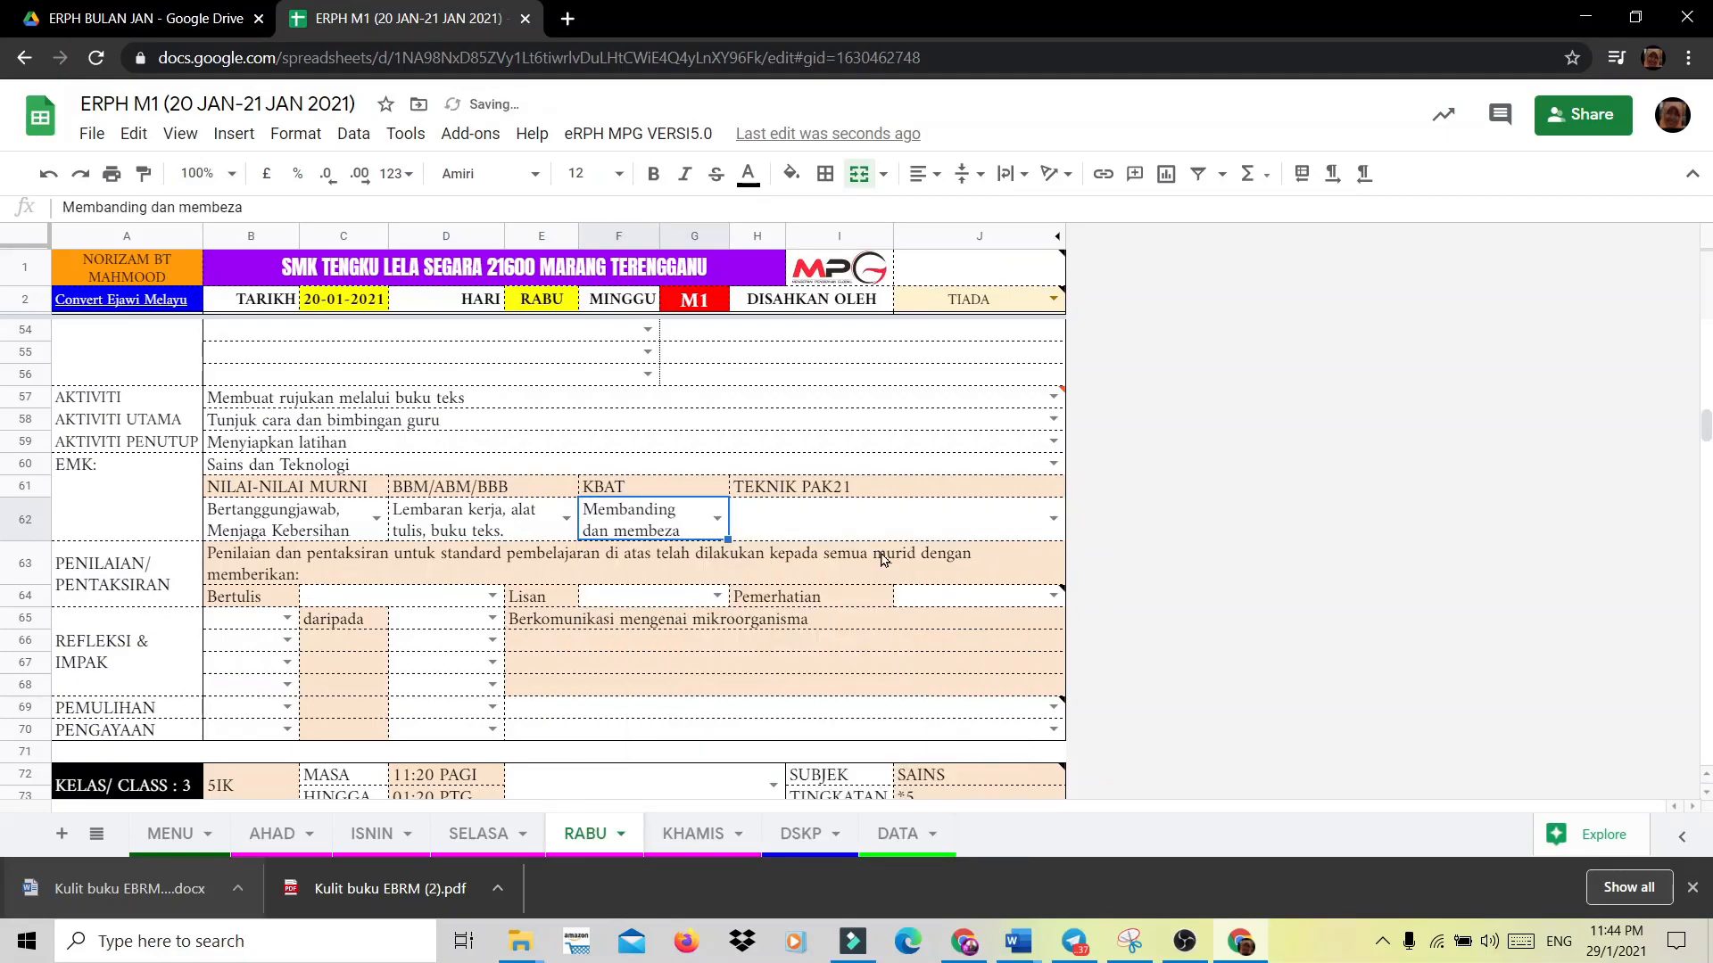
pyautogui.click(1032, 519)
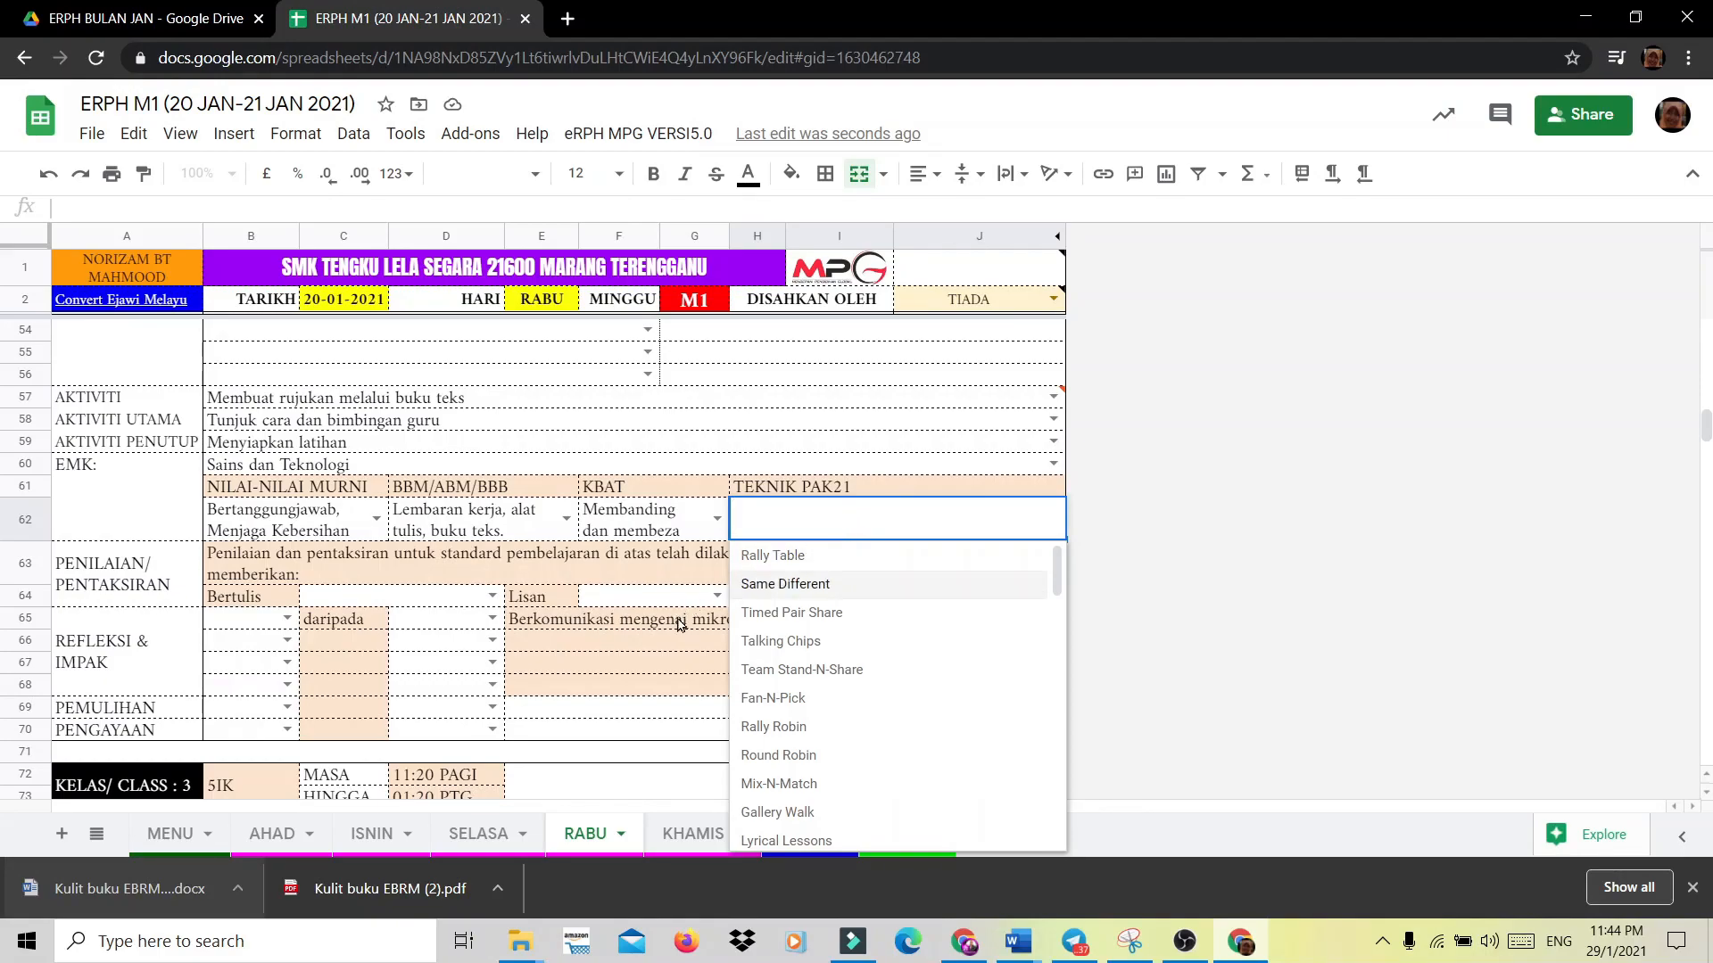
# For class 2's PENILAIAN/PENTAKSIRAN, set Bertulis to "Latihan bertulis", Lisan to "Soal jawab" and Pemerhatian to "Tiada".
pyautogui.click(492, 596)
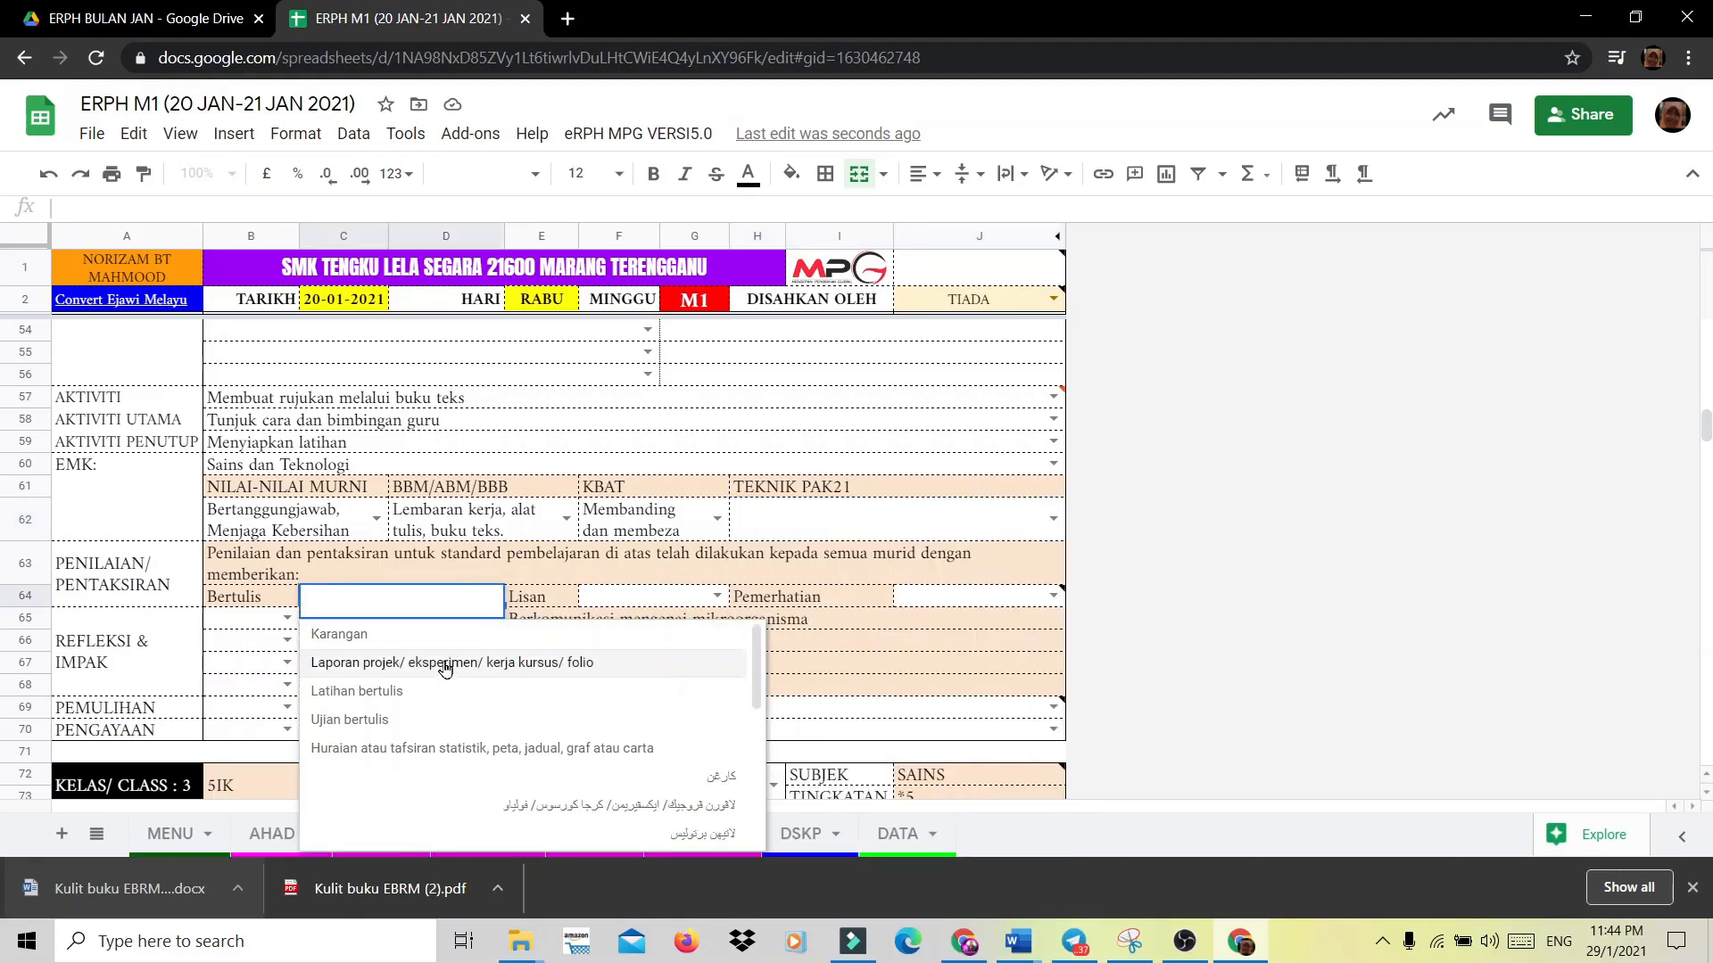
pyautogui.click(433, 693)
pyautogui.click(717, 596)
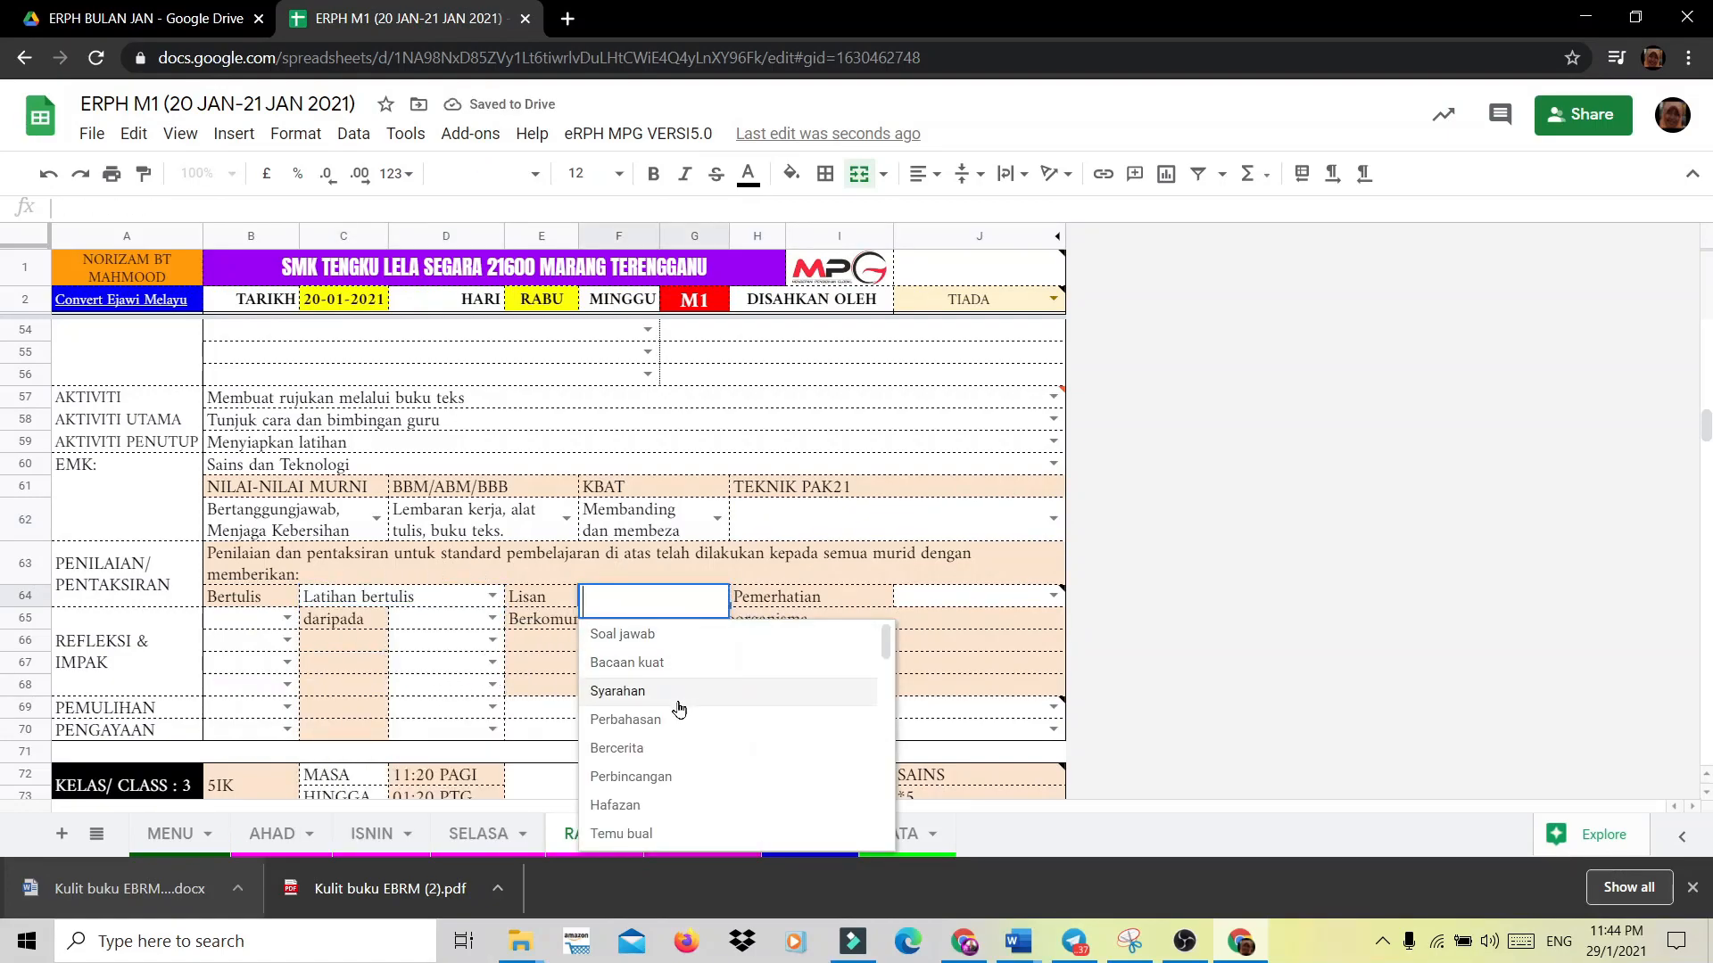
pyautogui.click(670, 642)
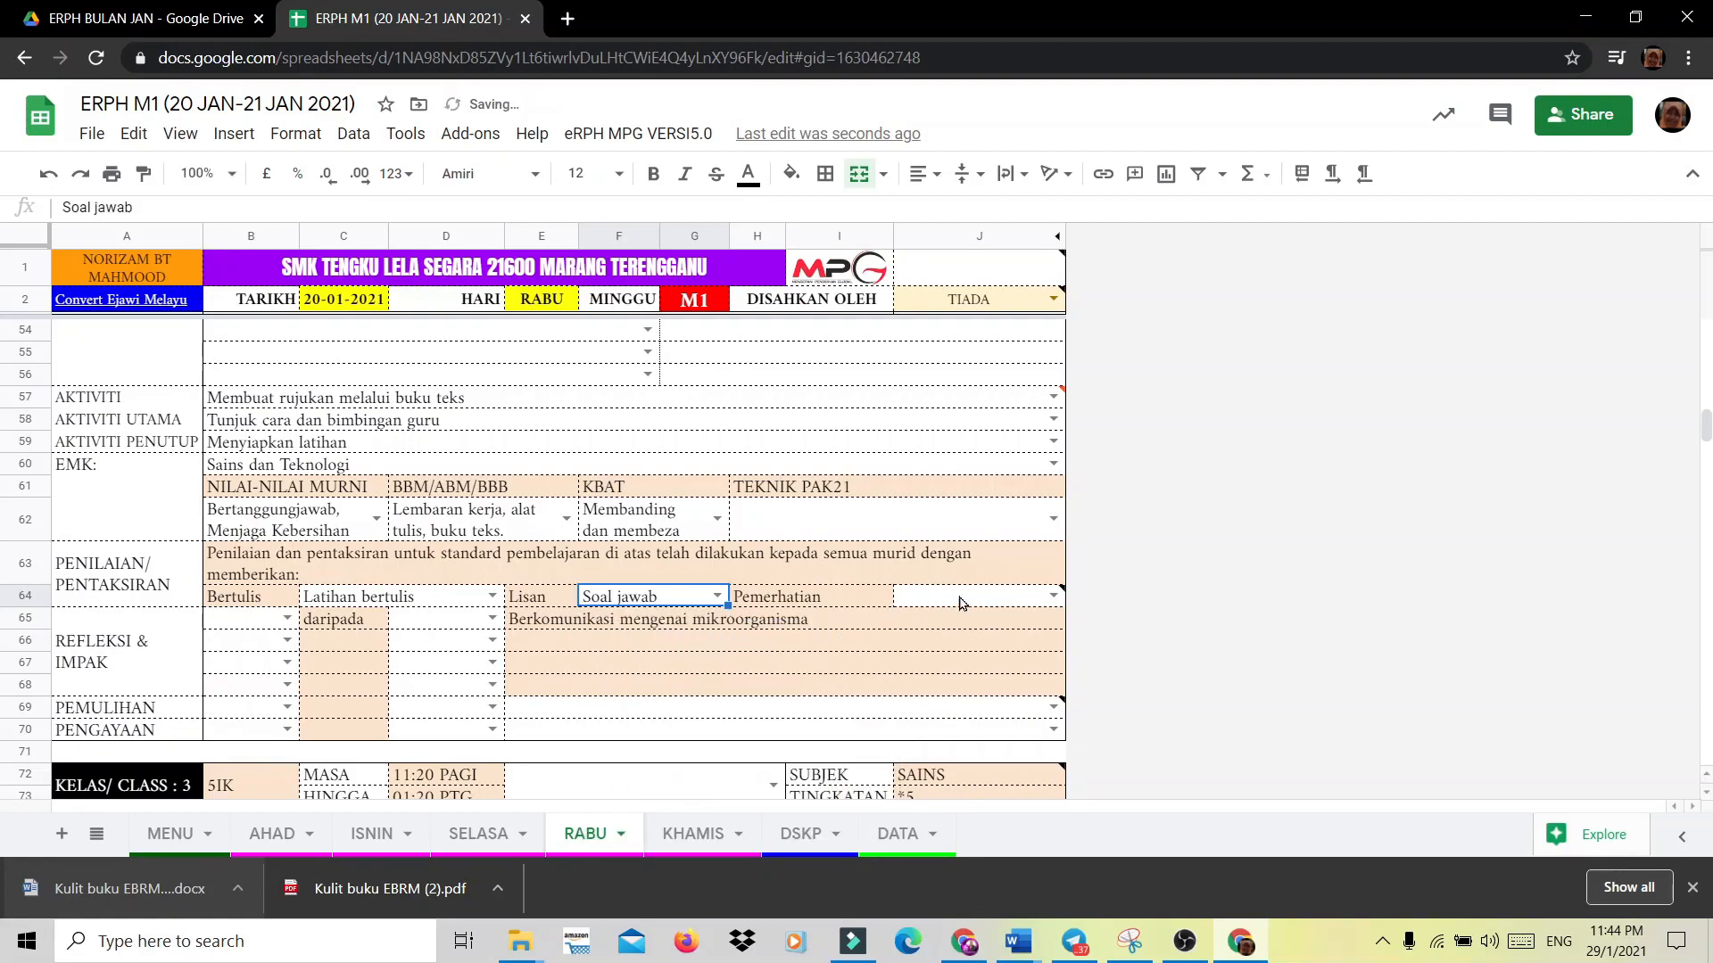
pyautogui.click(1009, 594)
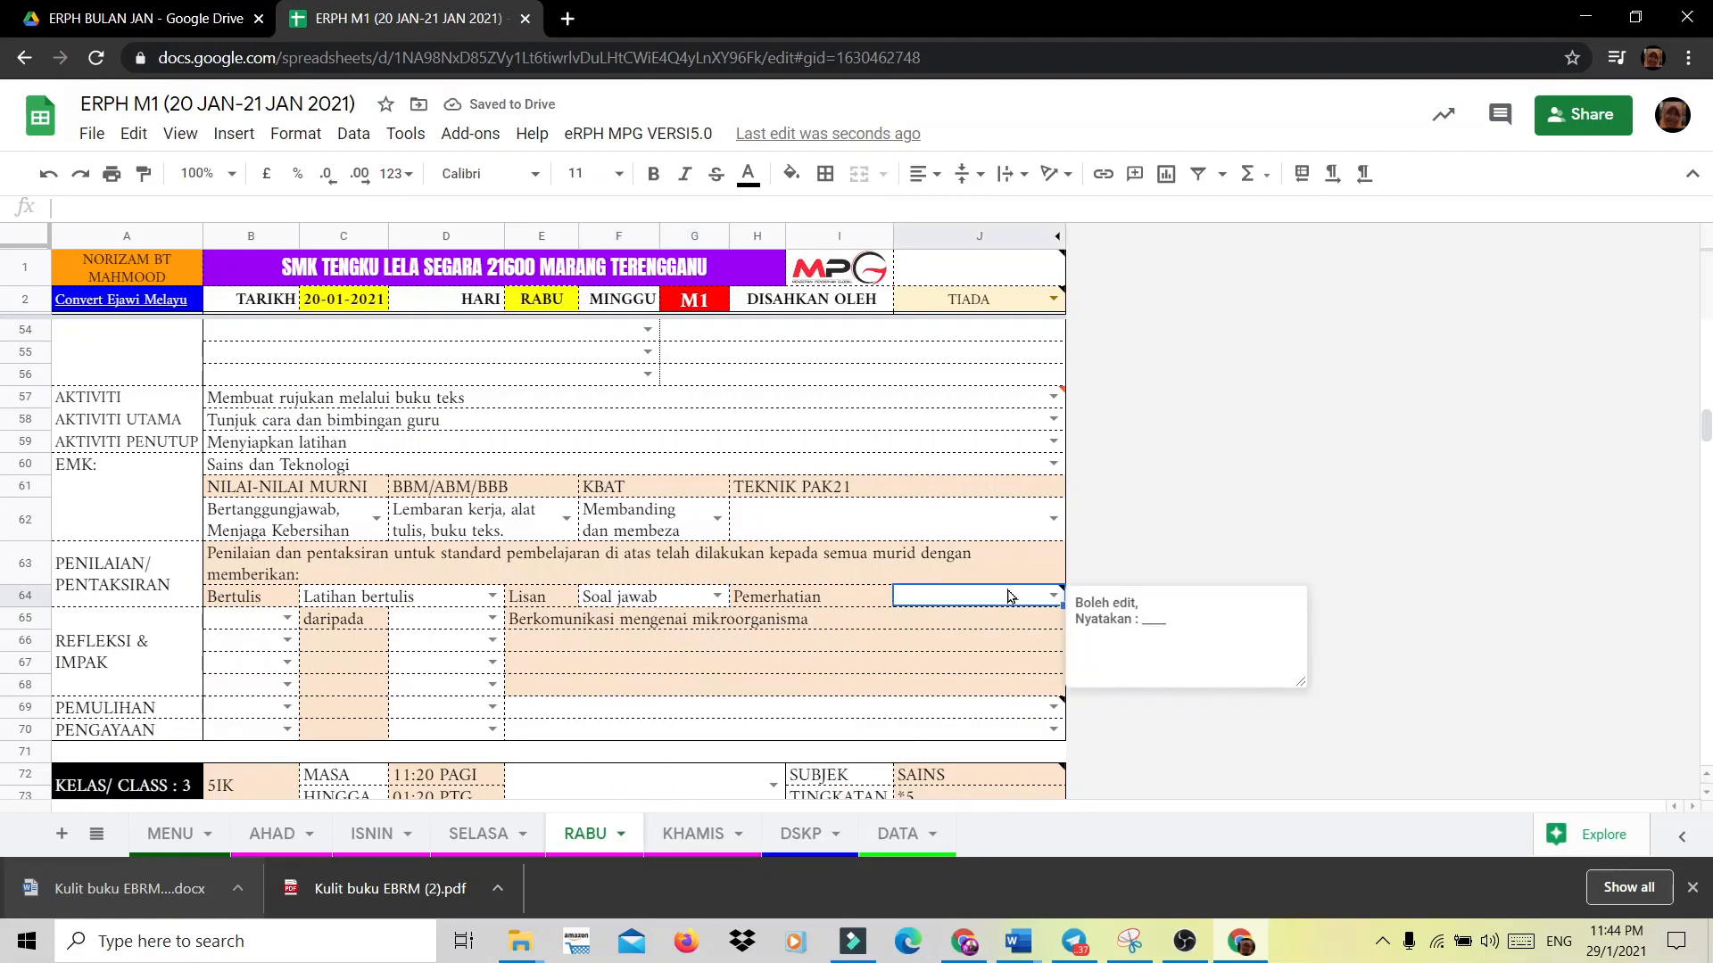
pyautogui.click(1045, 592)
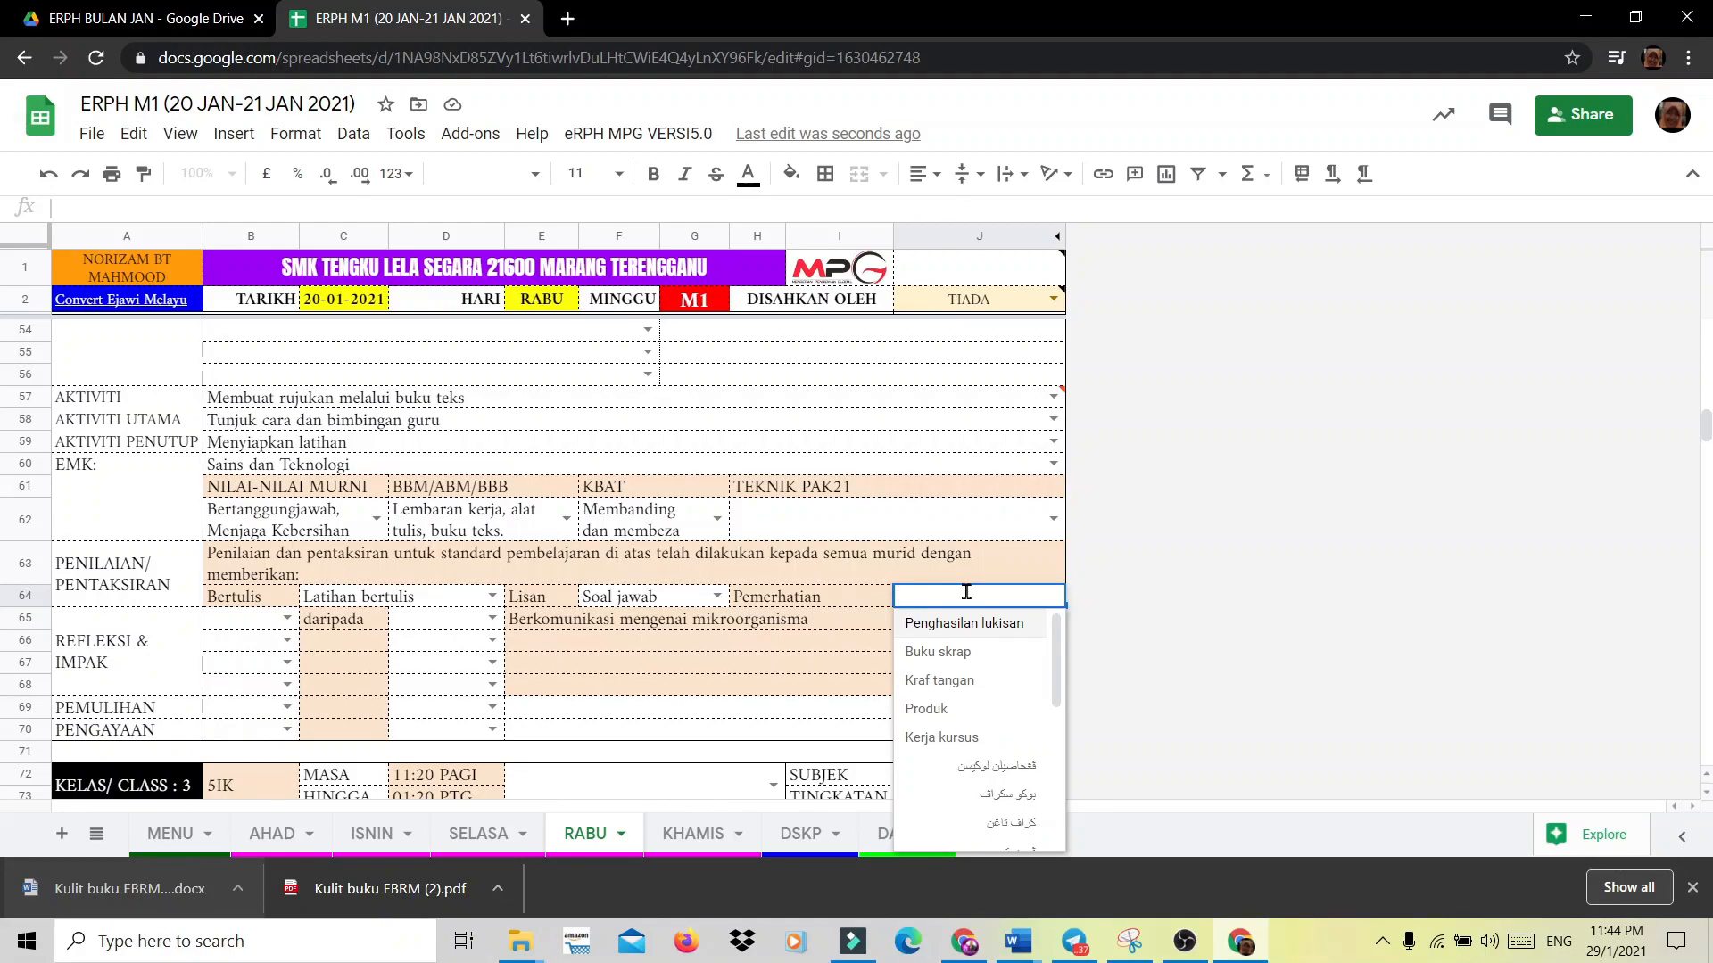
pyautogui.write('Tiada')
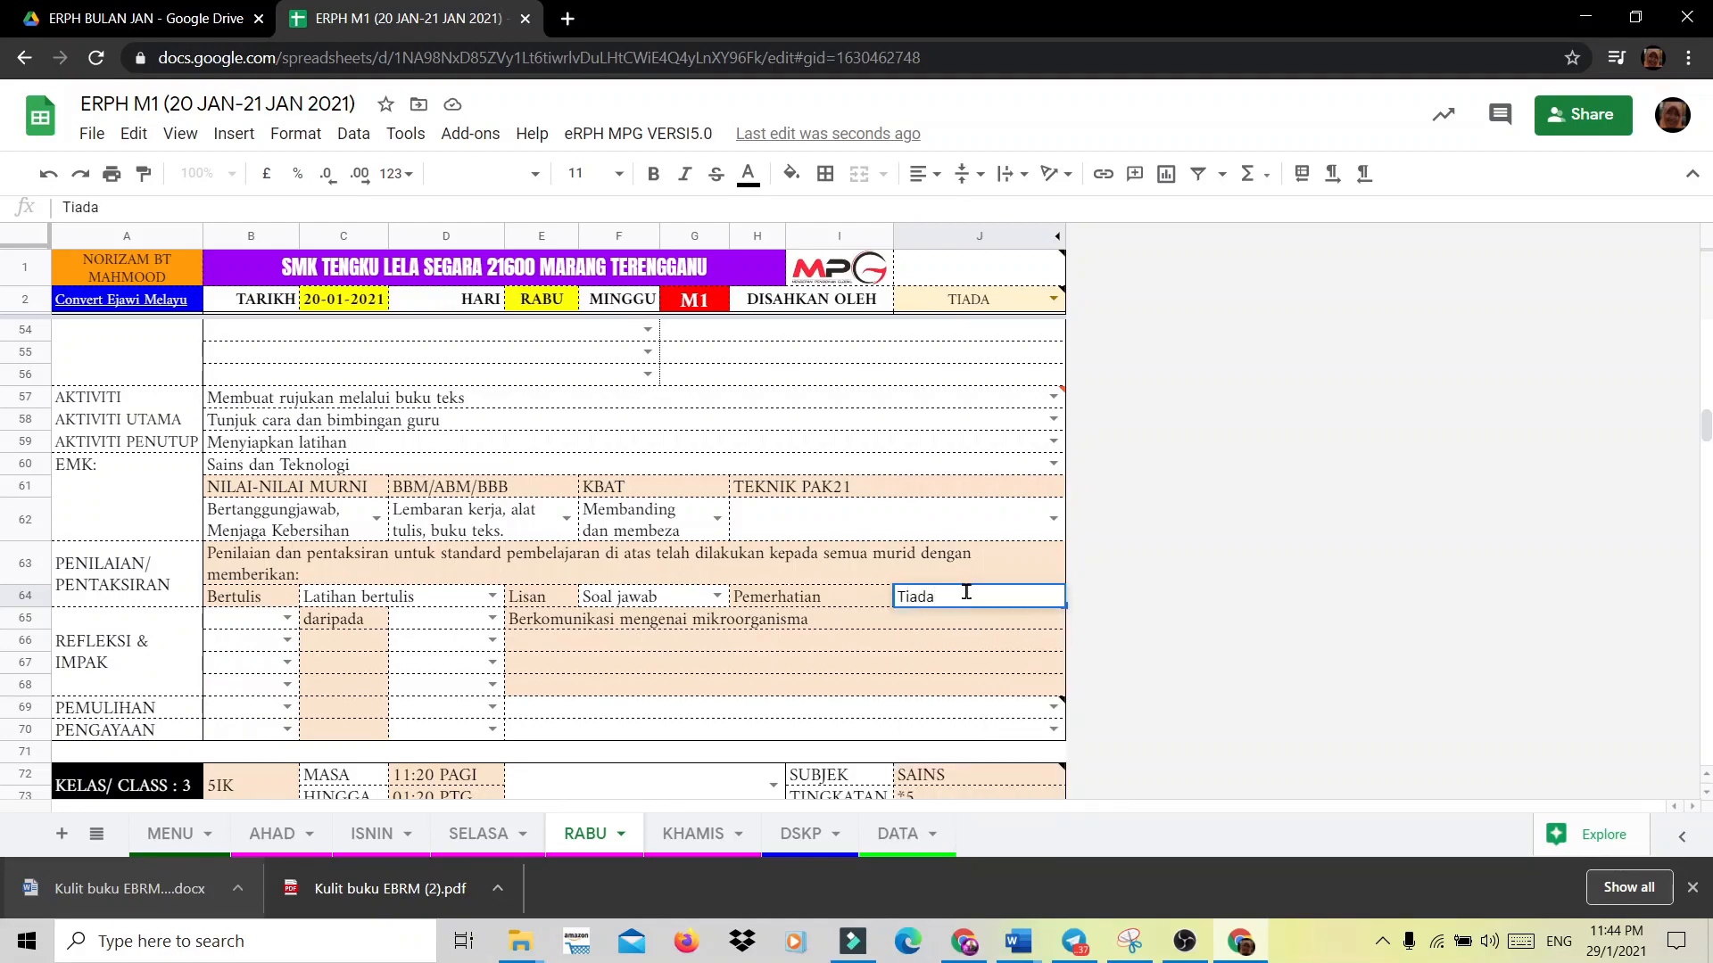
# Check class 2's attendance and record the first REFLEKSI & IMPAK entry in row 65 as 17 daripada 19.
pyautogui.click(287, 619)
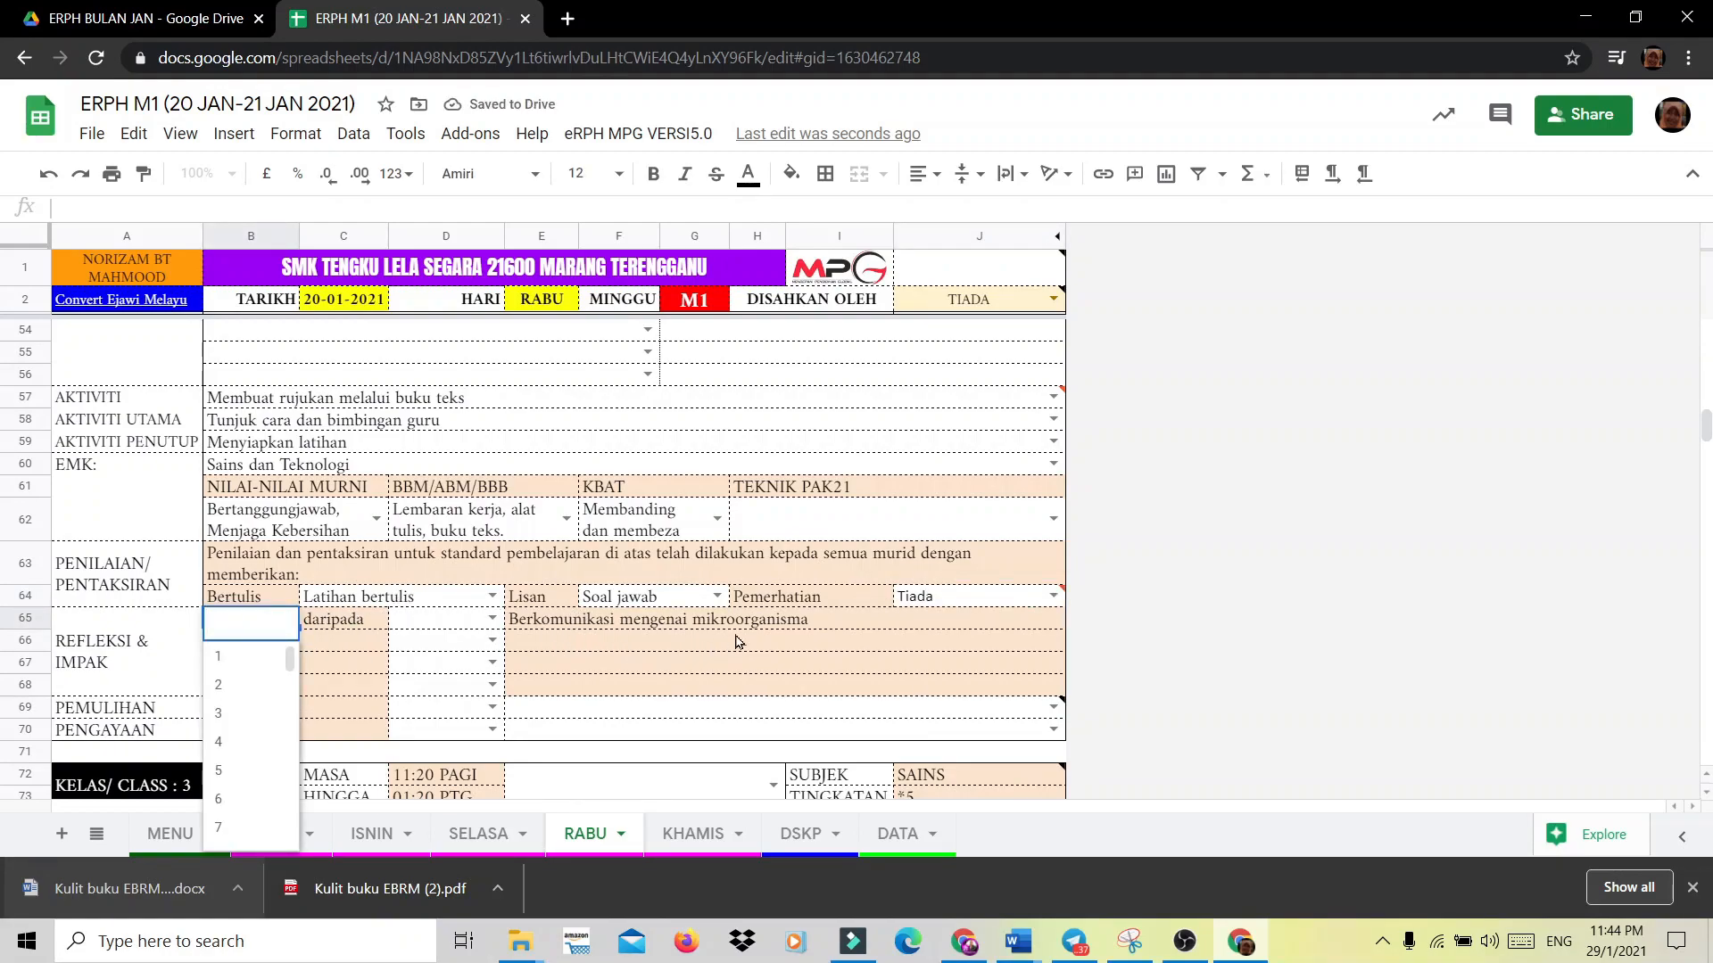
pyautogui.scroll(3, 397, 494)
pyautogui.scroll(3, 532, 565)
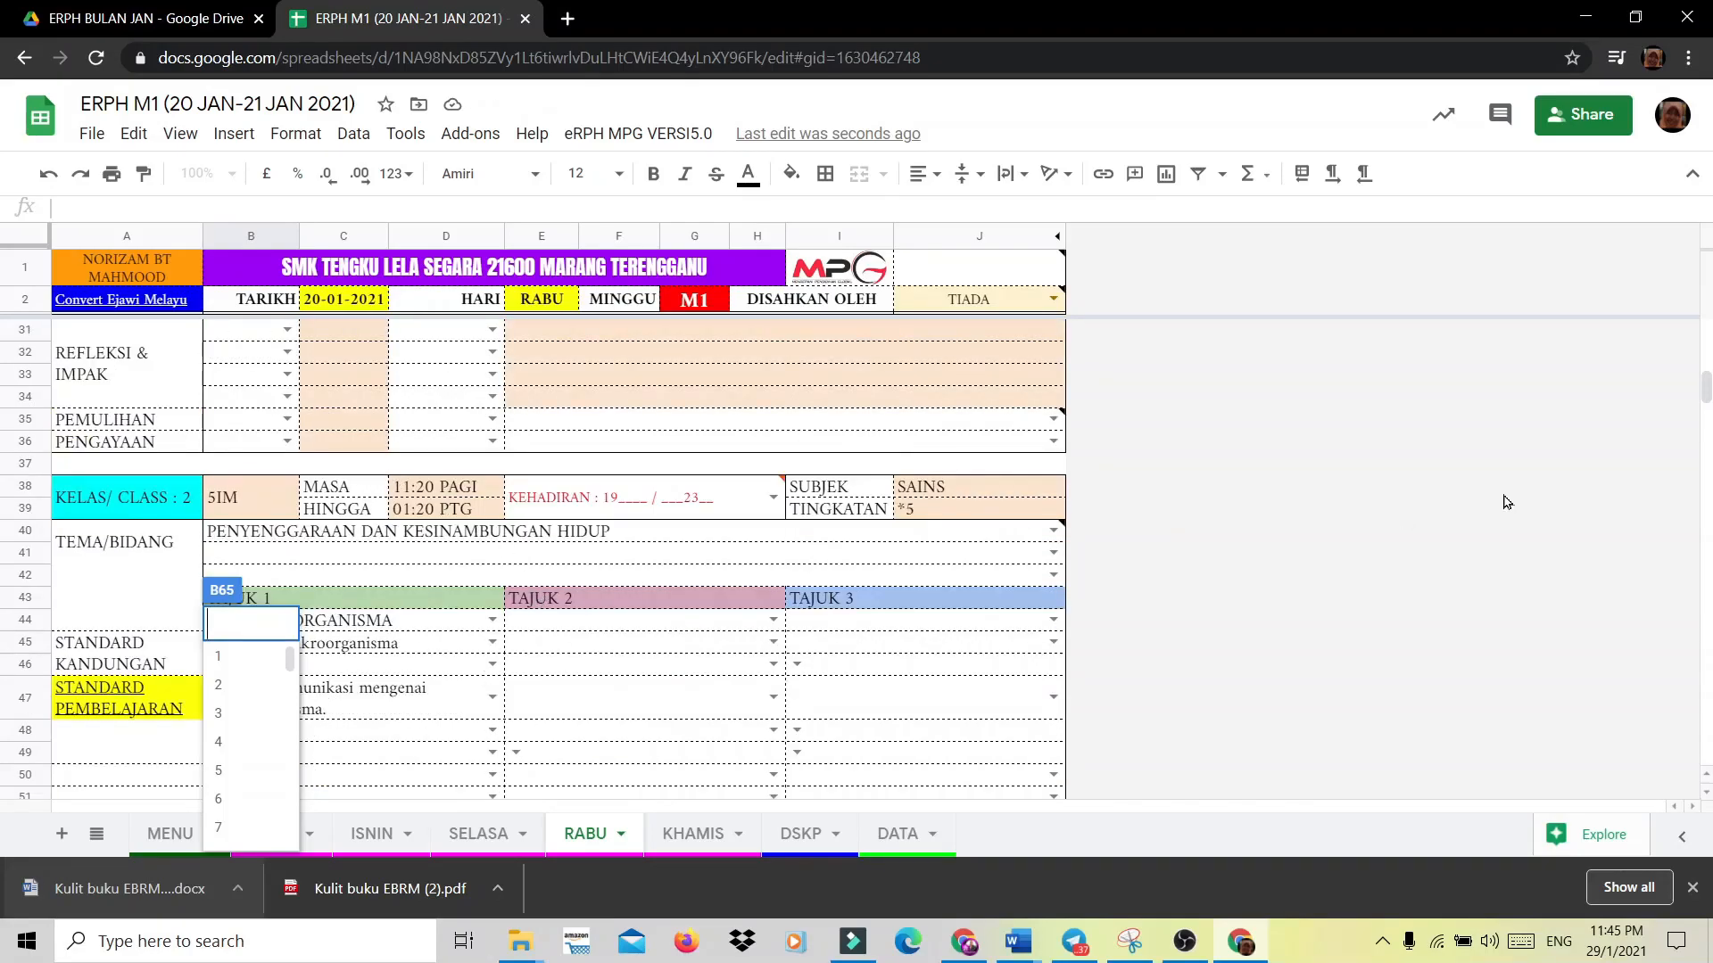
pyautogui.scroll(-3, 635, 585)
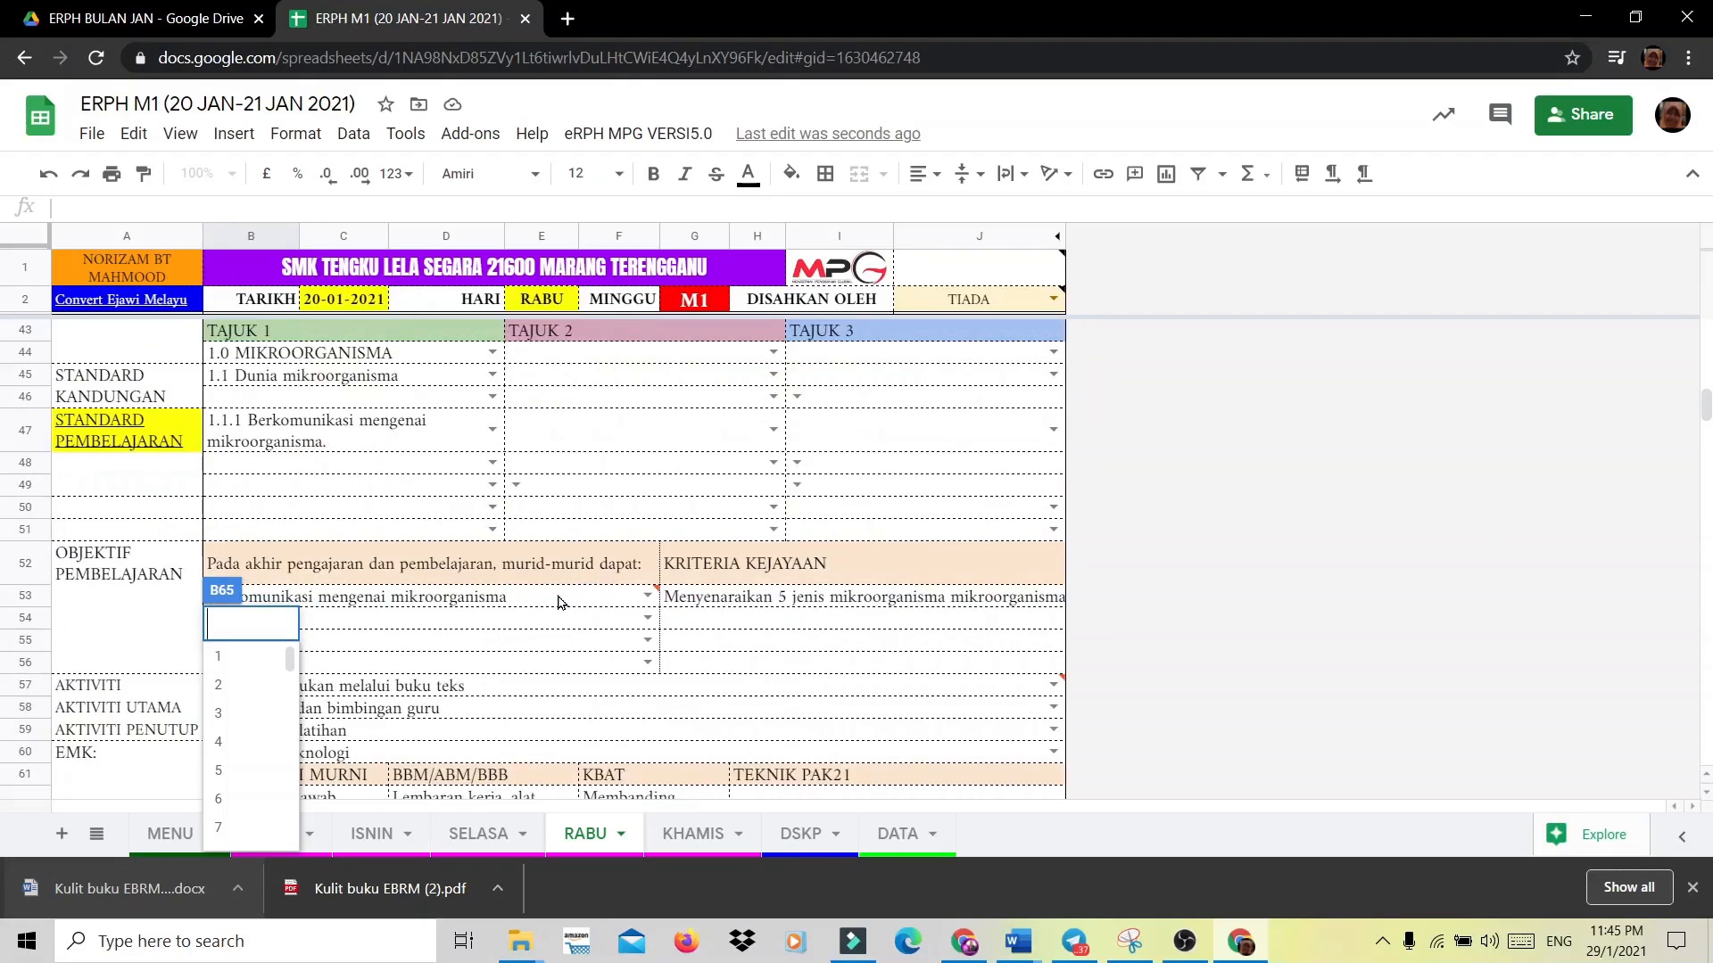
pyautogui.click(1285, 707)
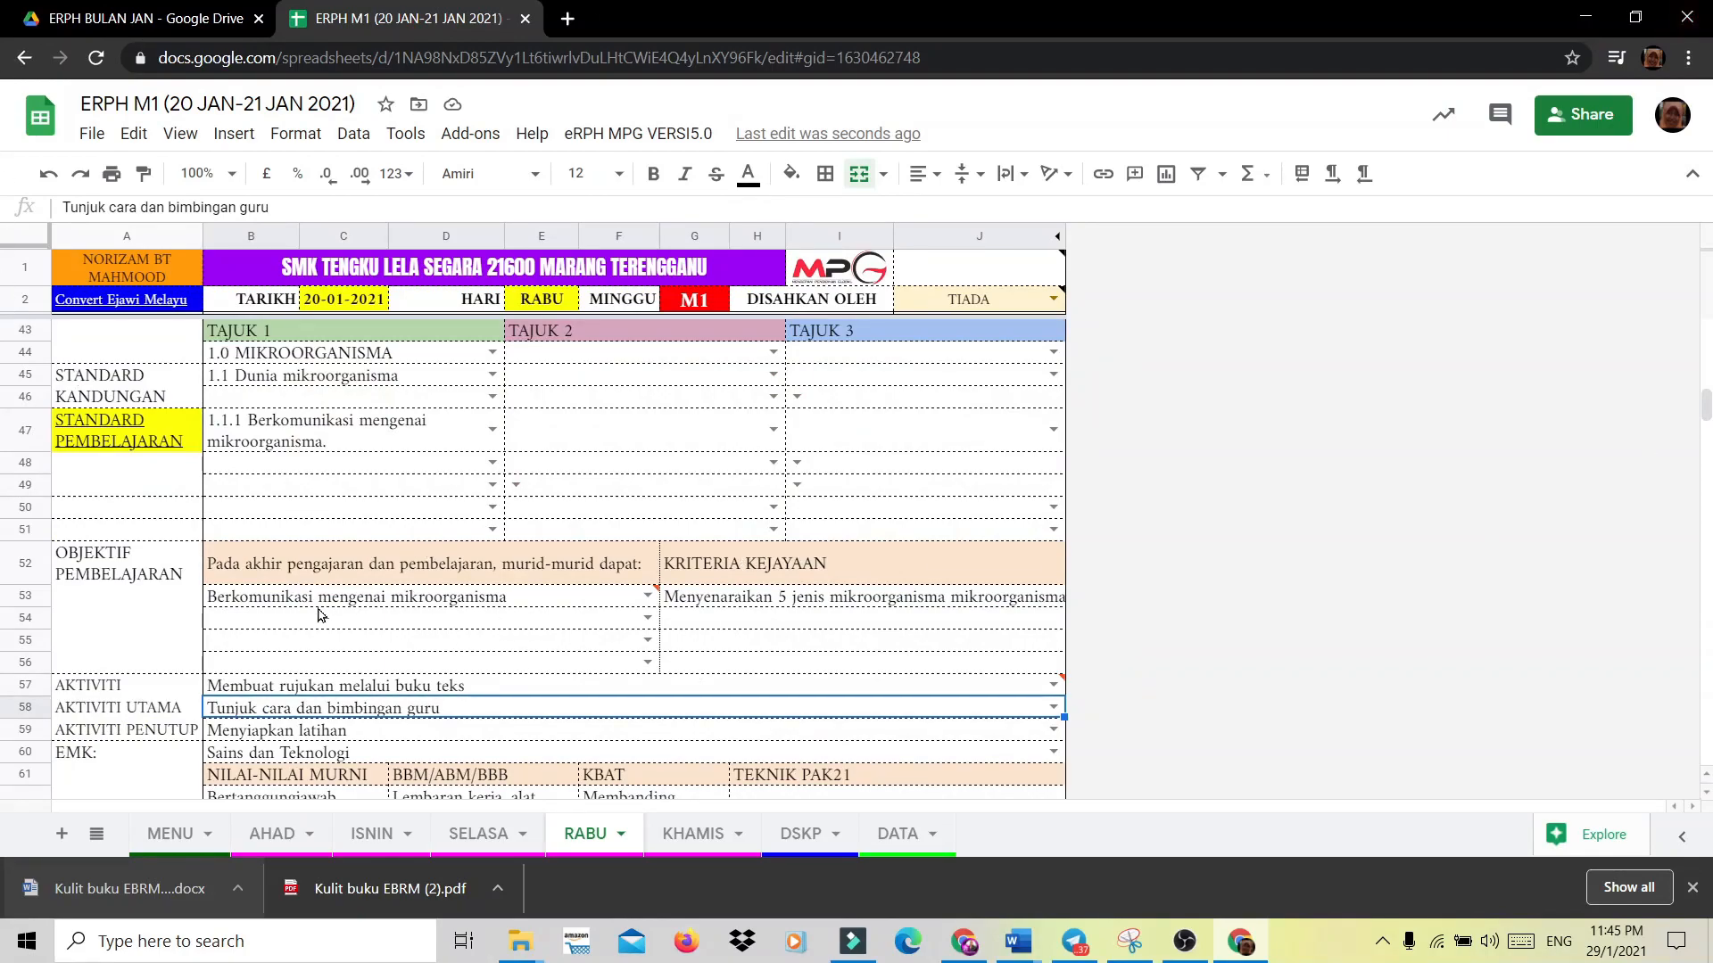
pyautogui.scroll(-3, 490, 622)
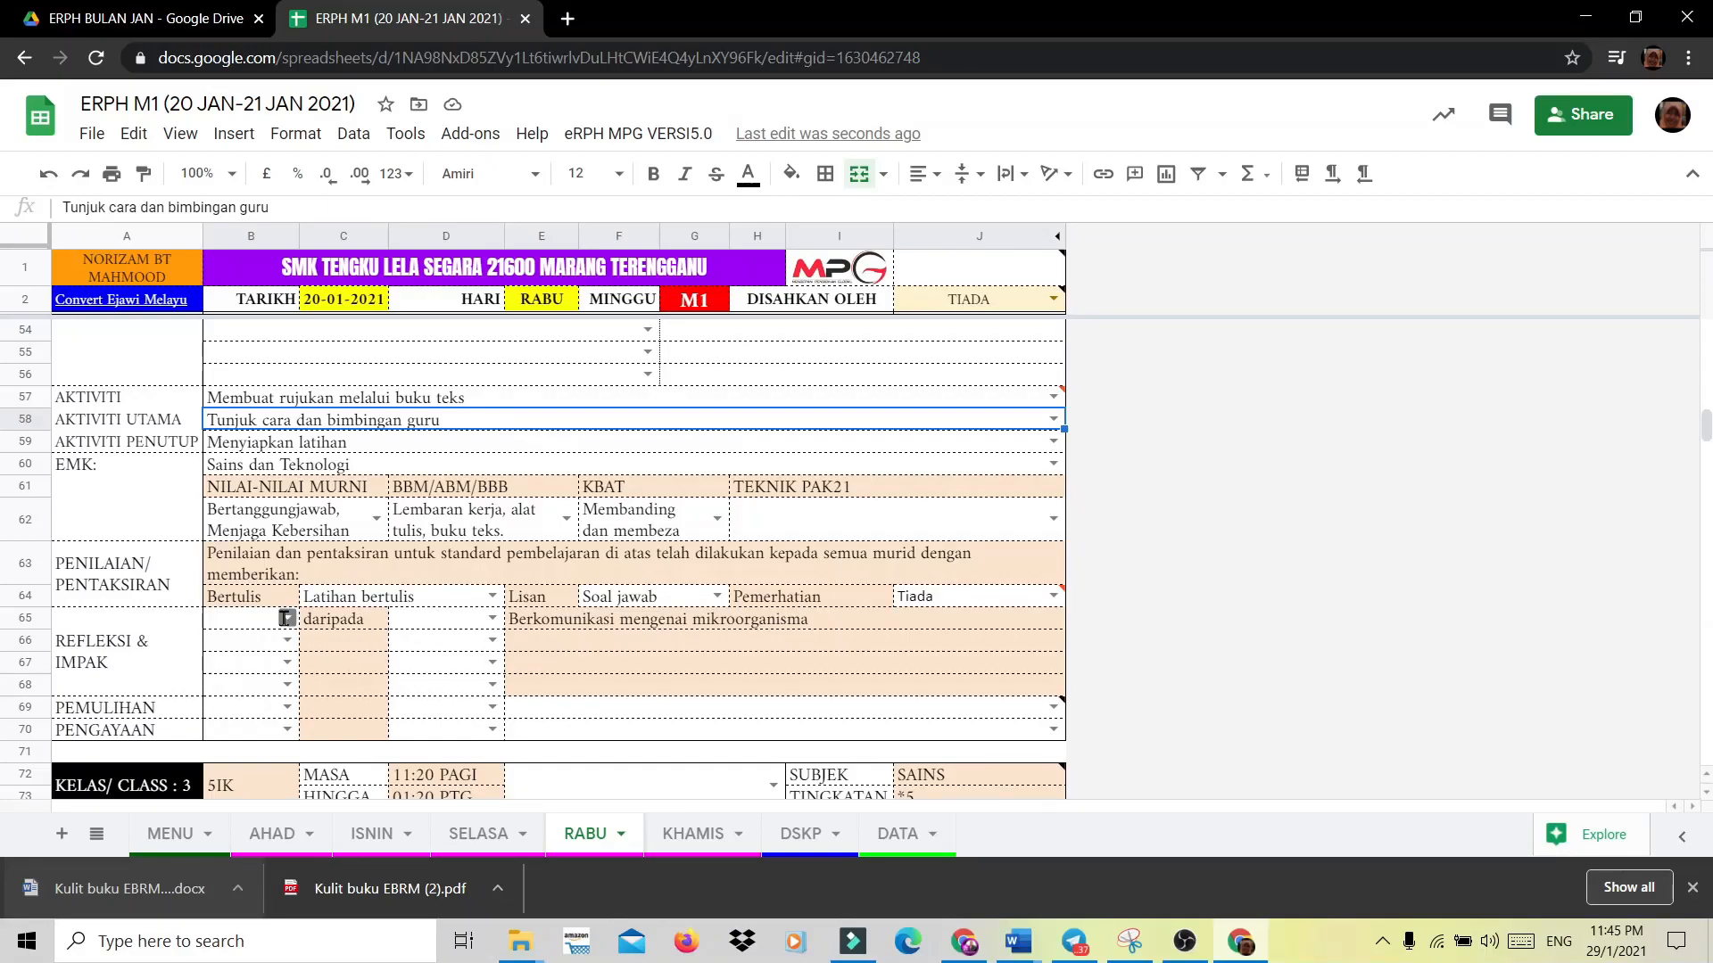
pyautogui.click(286, 618)
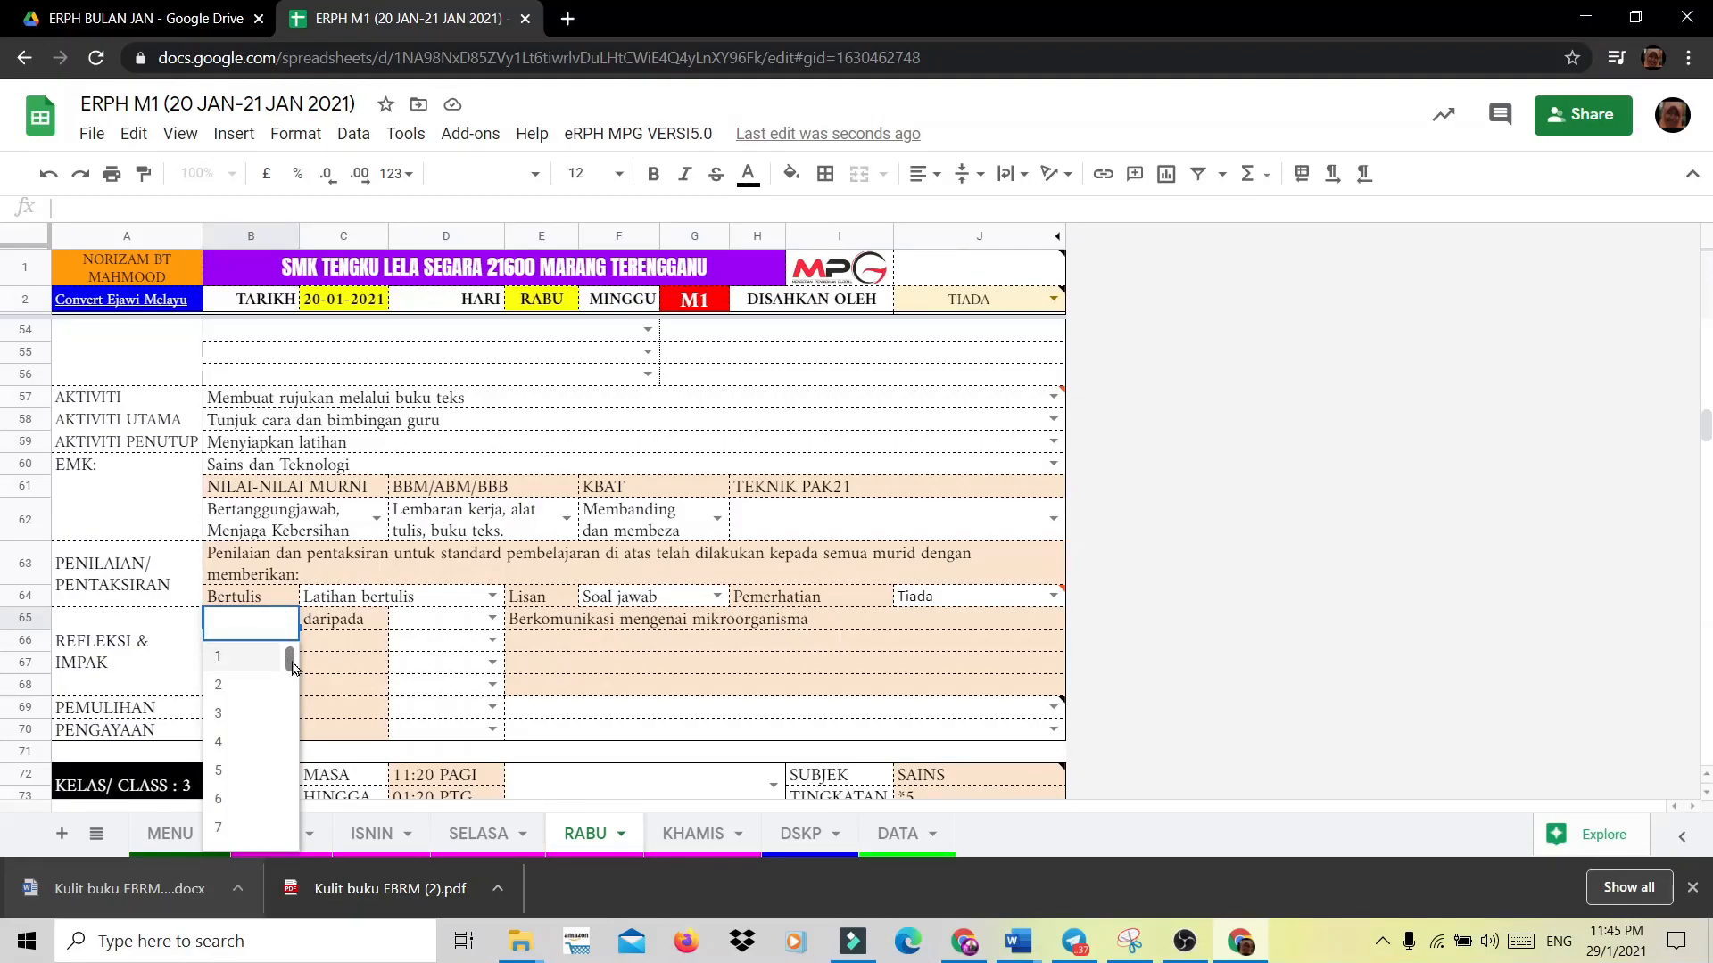
pyautogui.moveTo(293, 664); pyautogui.dragTo(293, 719)
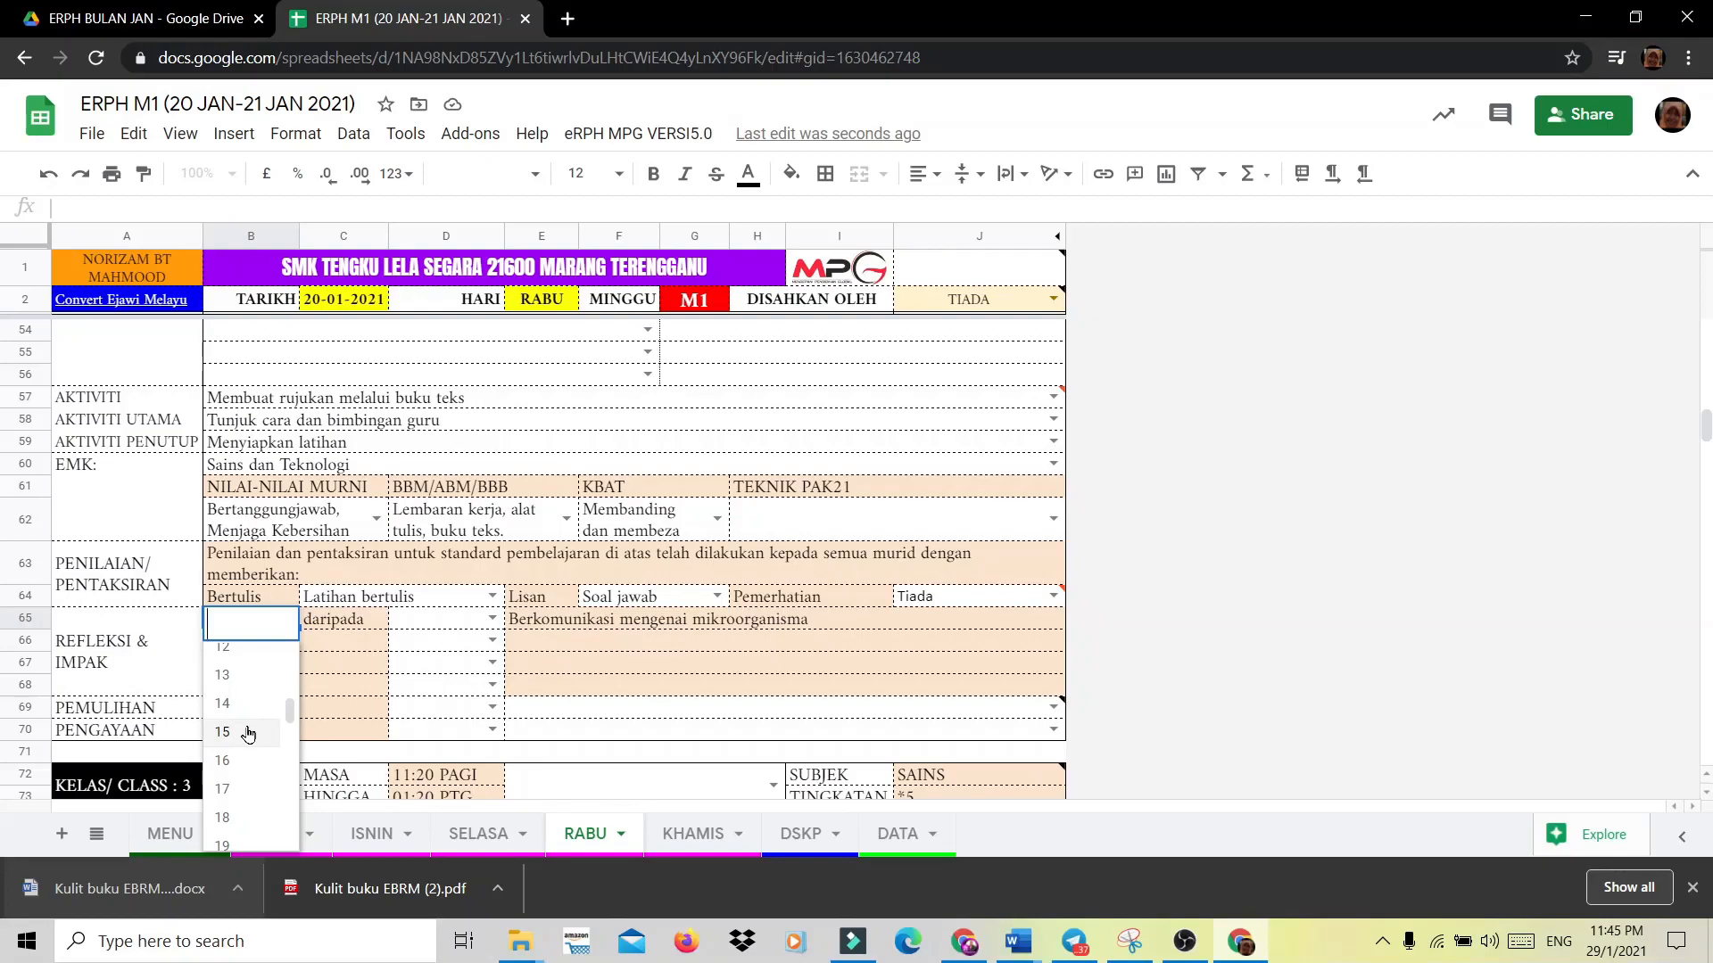
pyautogui.click(239, 800)
pyautogui.click(489, 619)
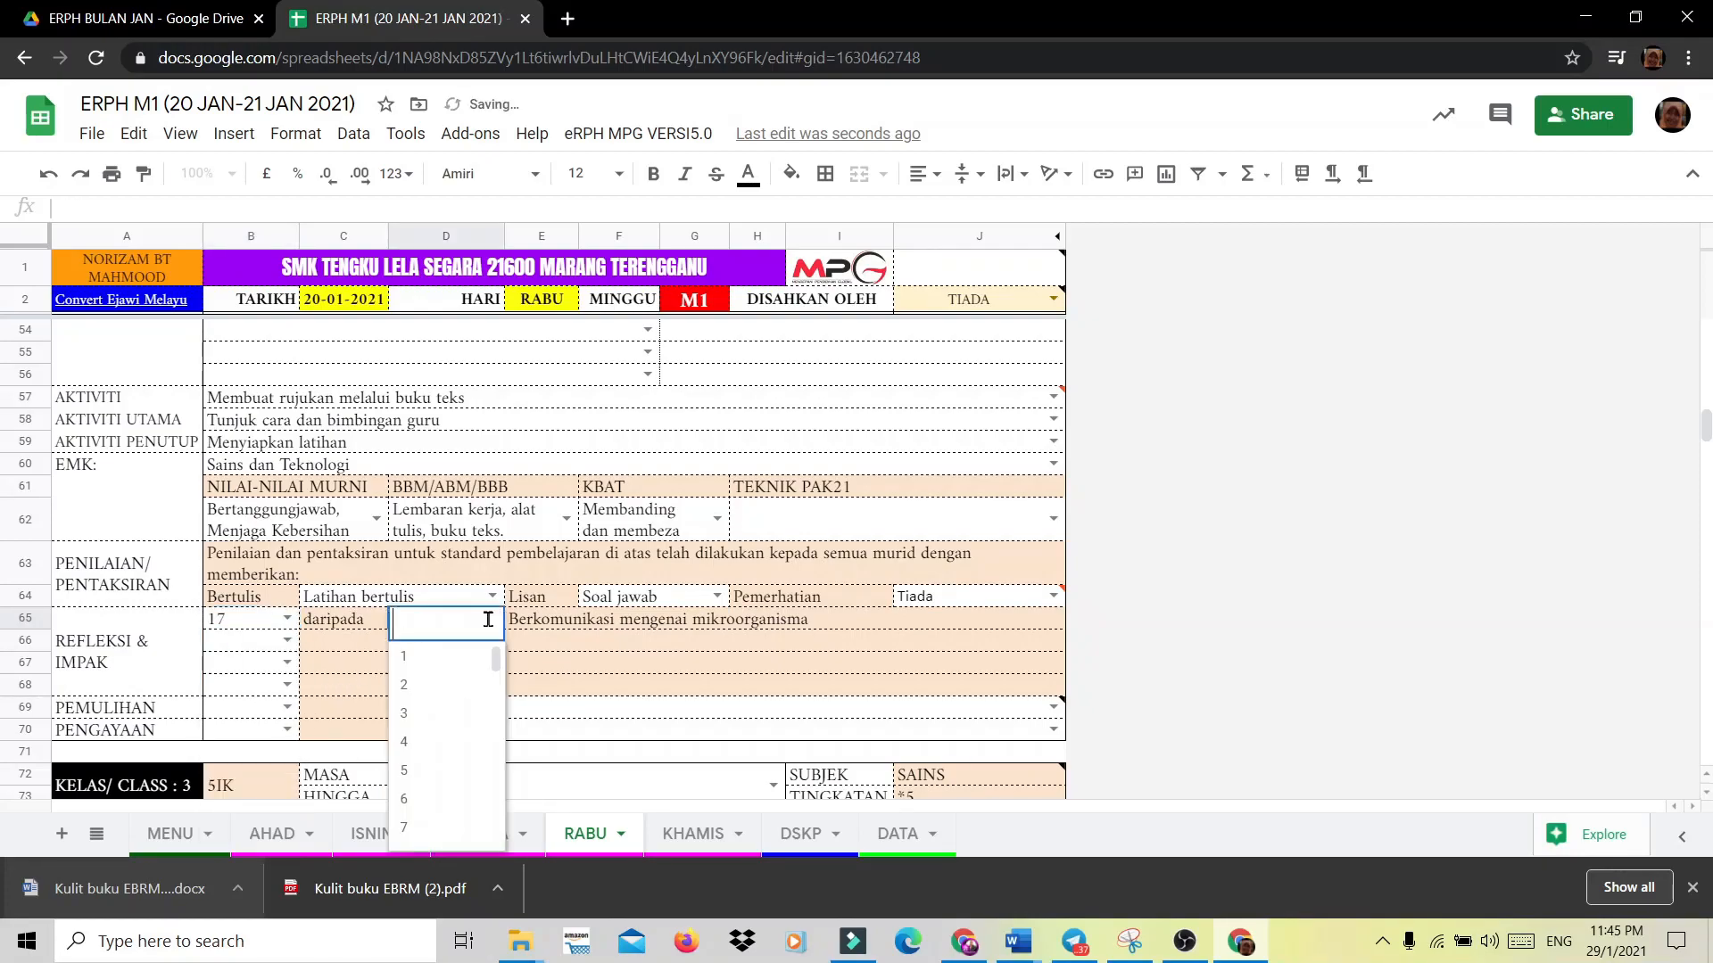
pyautogui.moveTo(500, 666); pyautogui.dragTo(499, 731)
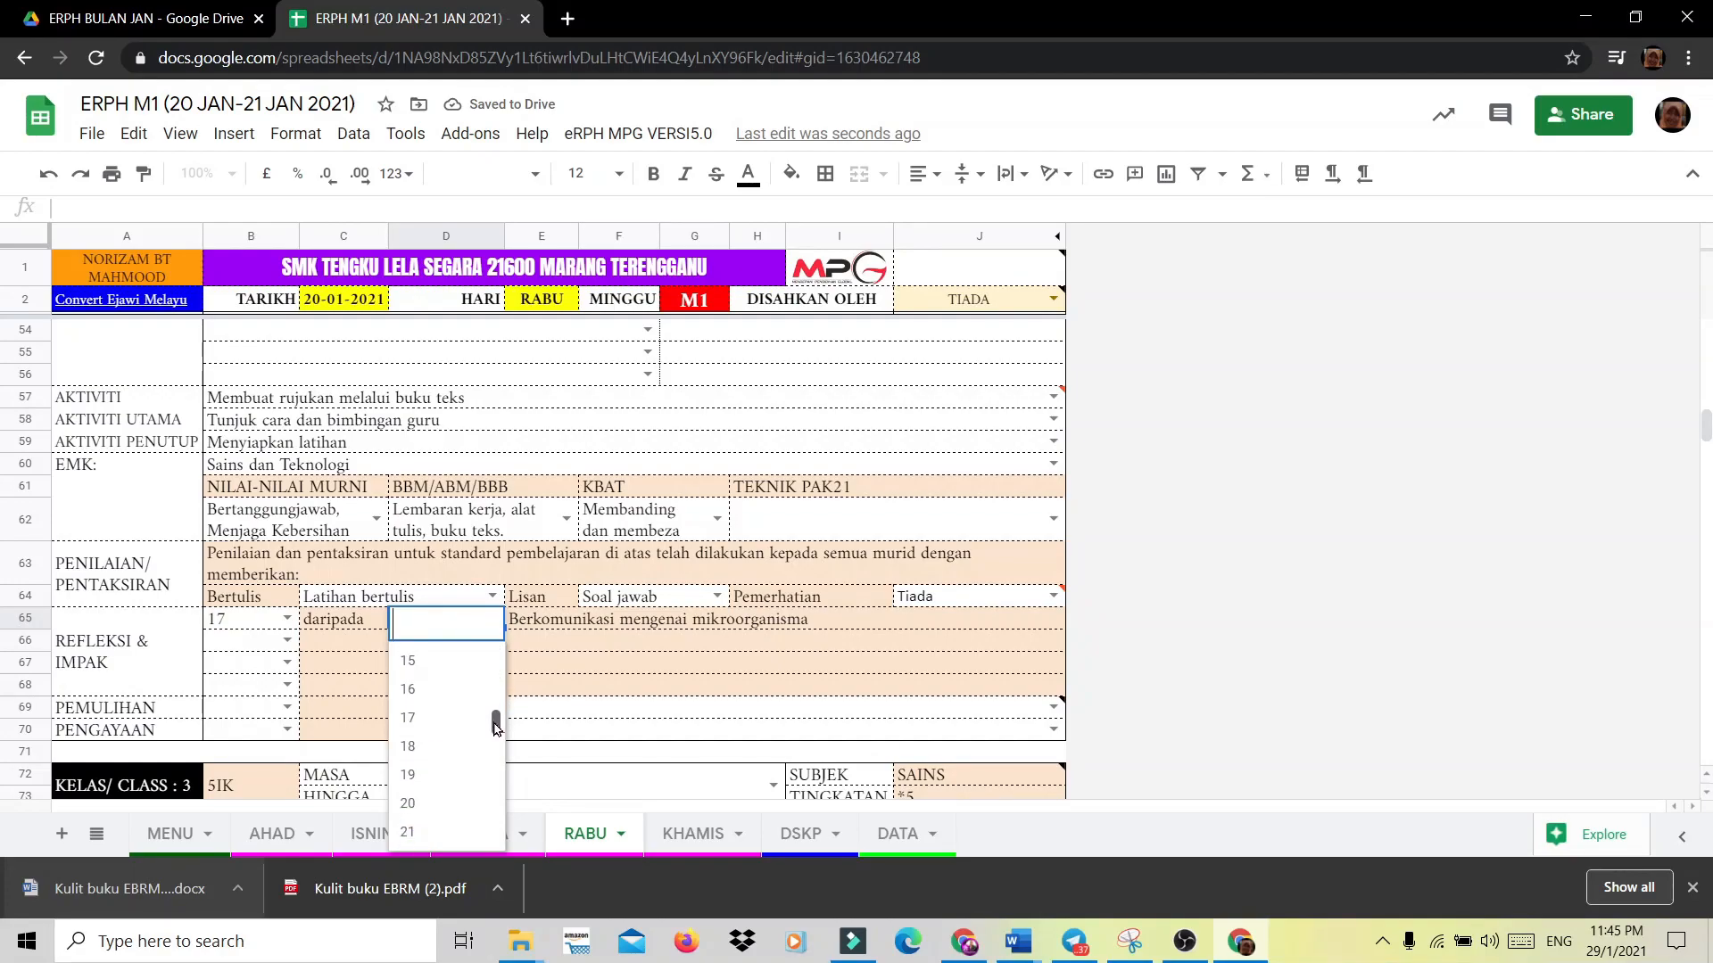
pyautogui.click(421, 774)
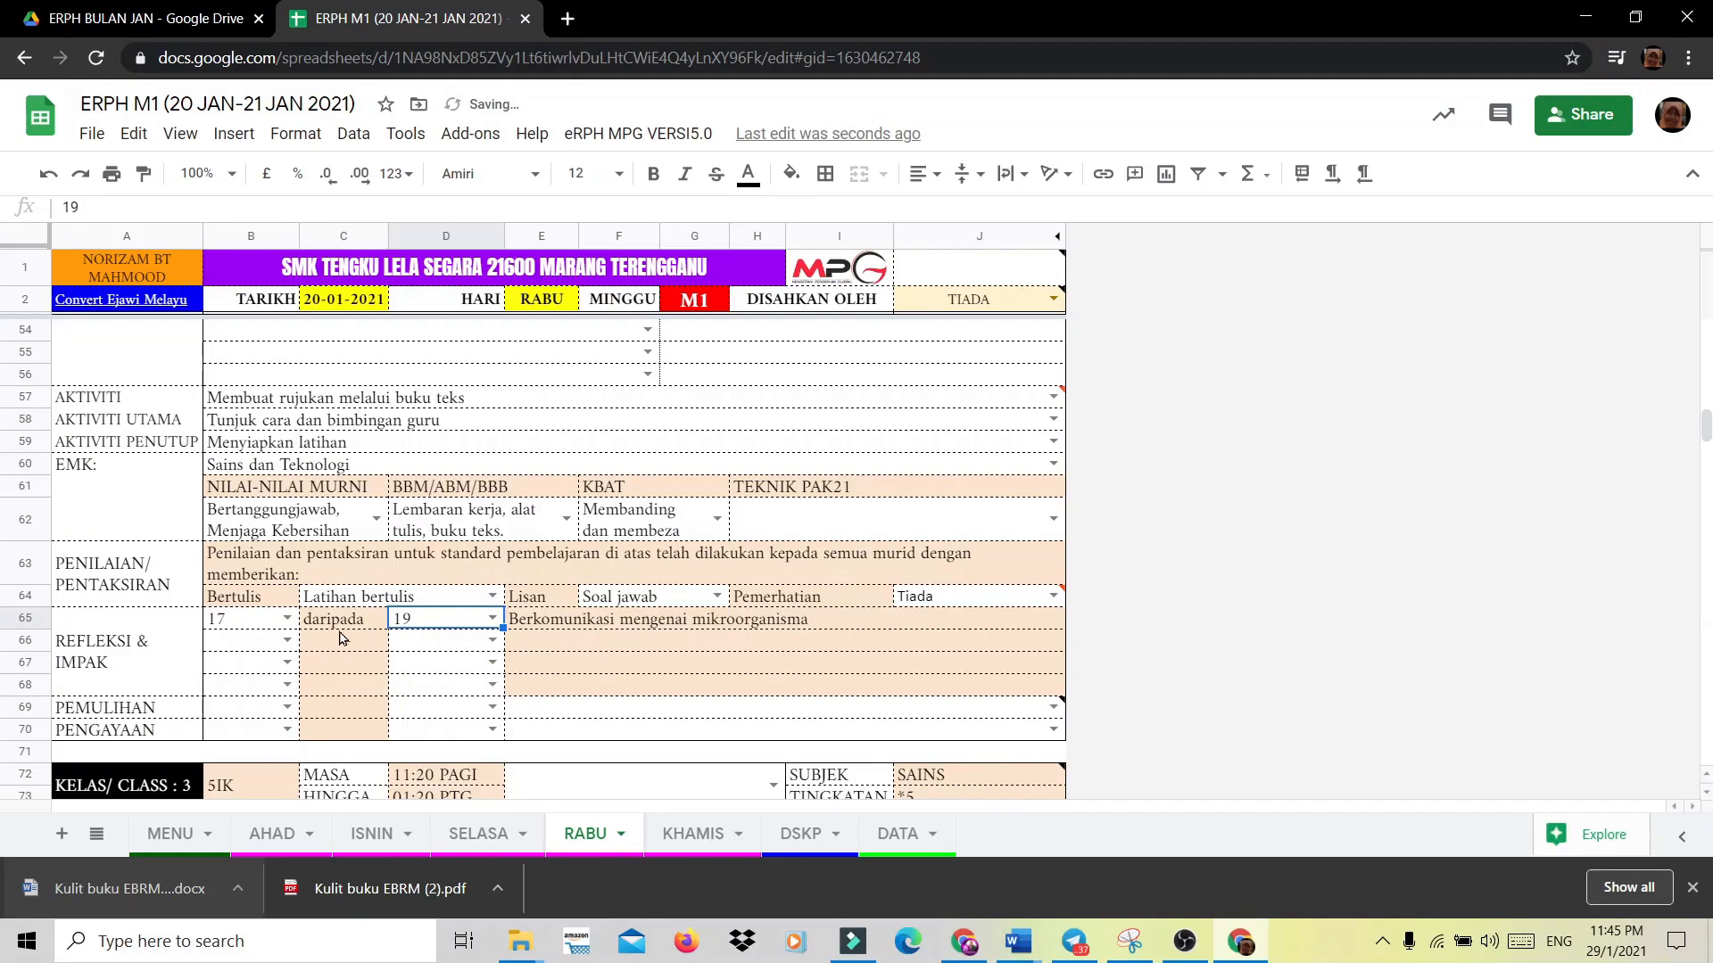
# Record 1 daripada 19 for both PEMULIHAN and PENGAYAAN in class 2's lesson plan.
pyautogui.click(282, 689)
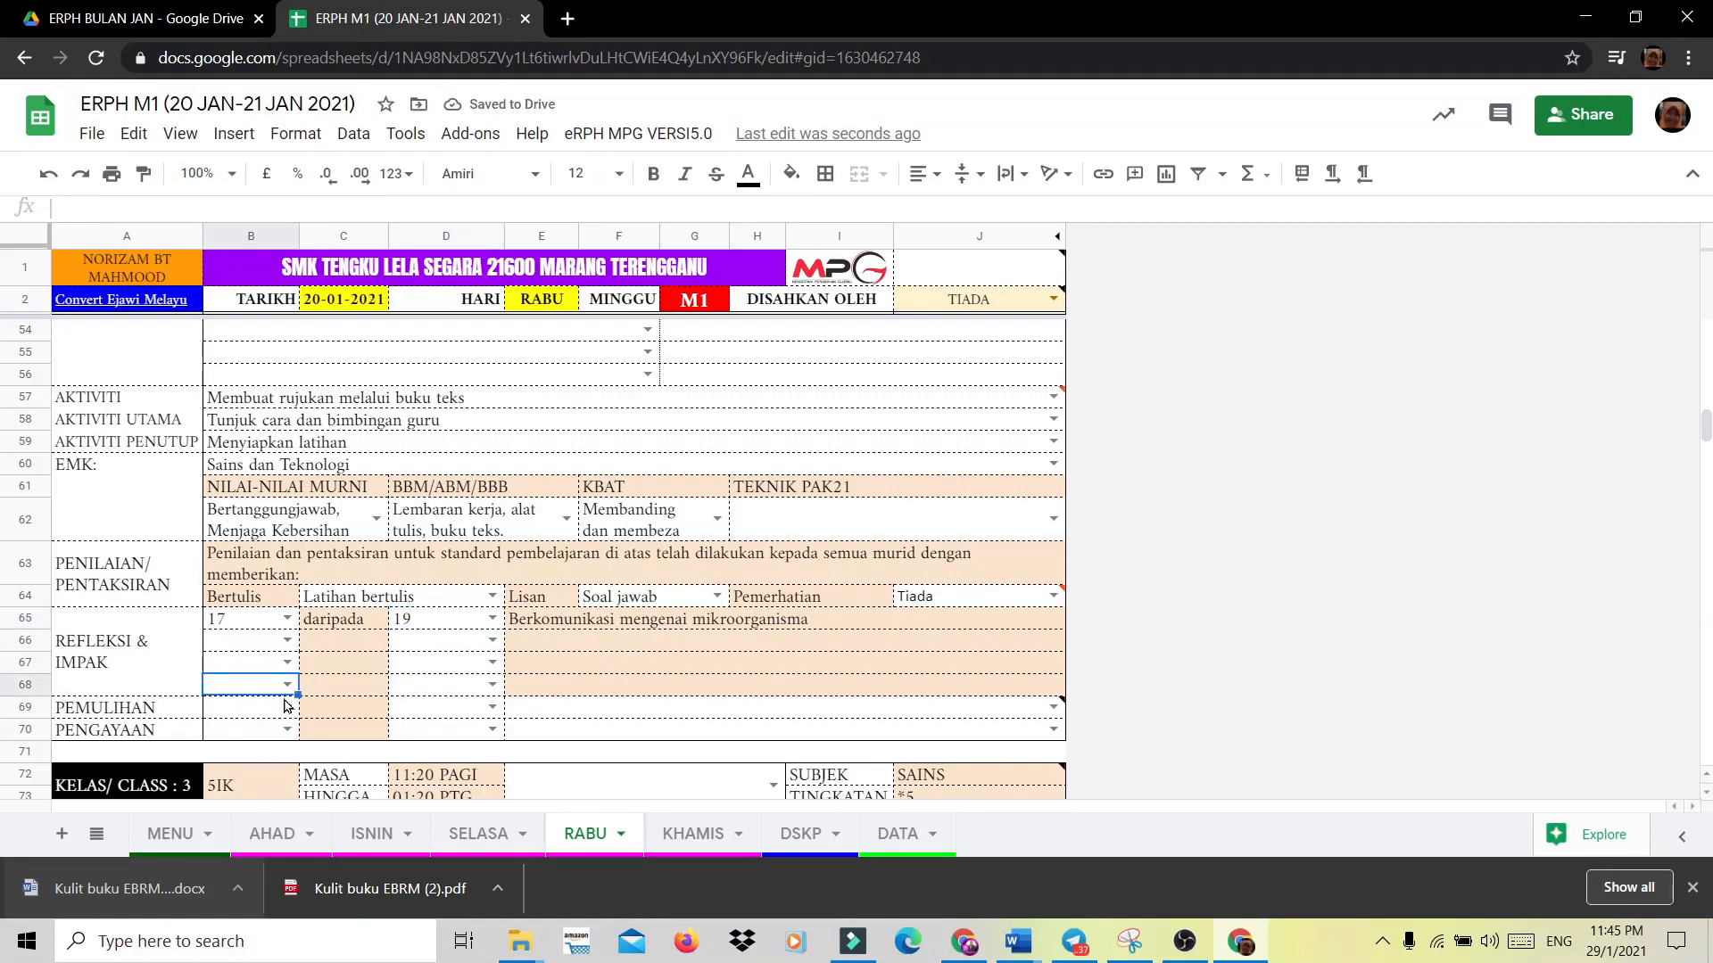
pyautogui.click(285, 706)
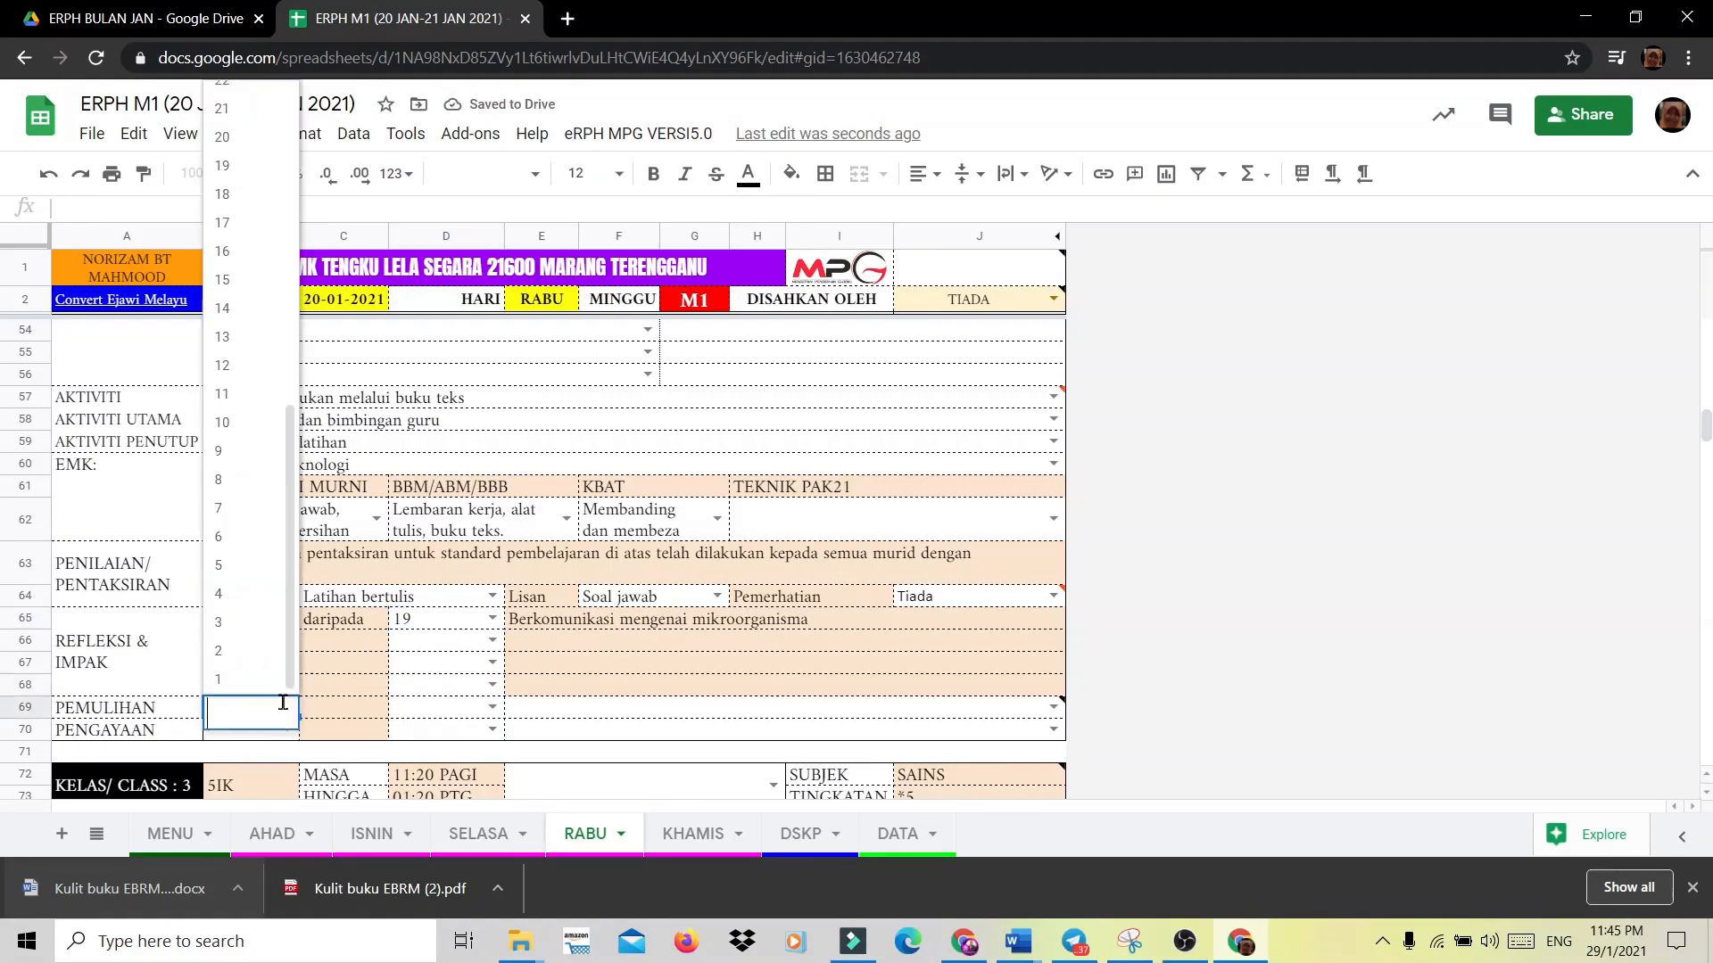
pyautogui.click(263, 679)
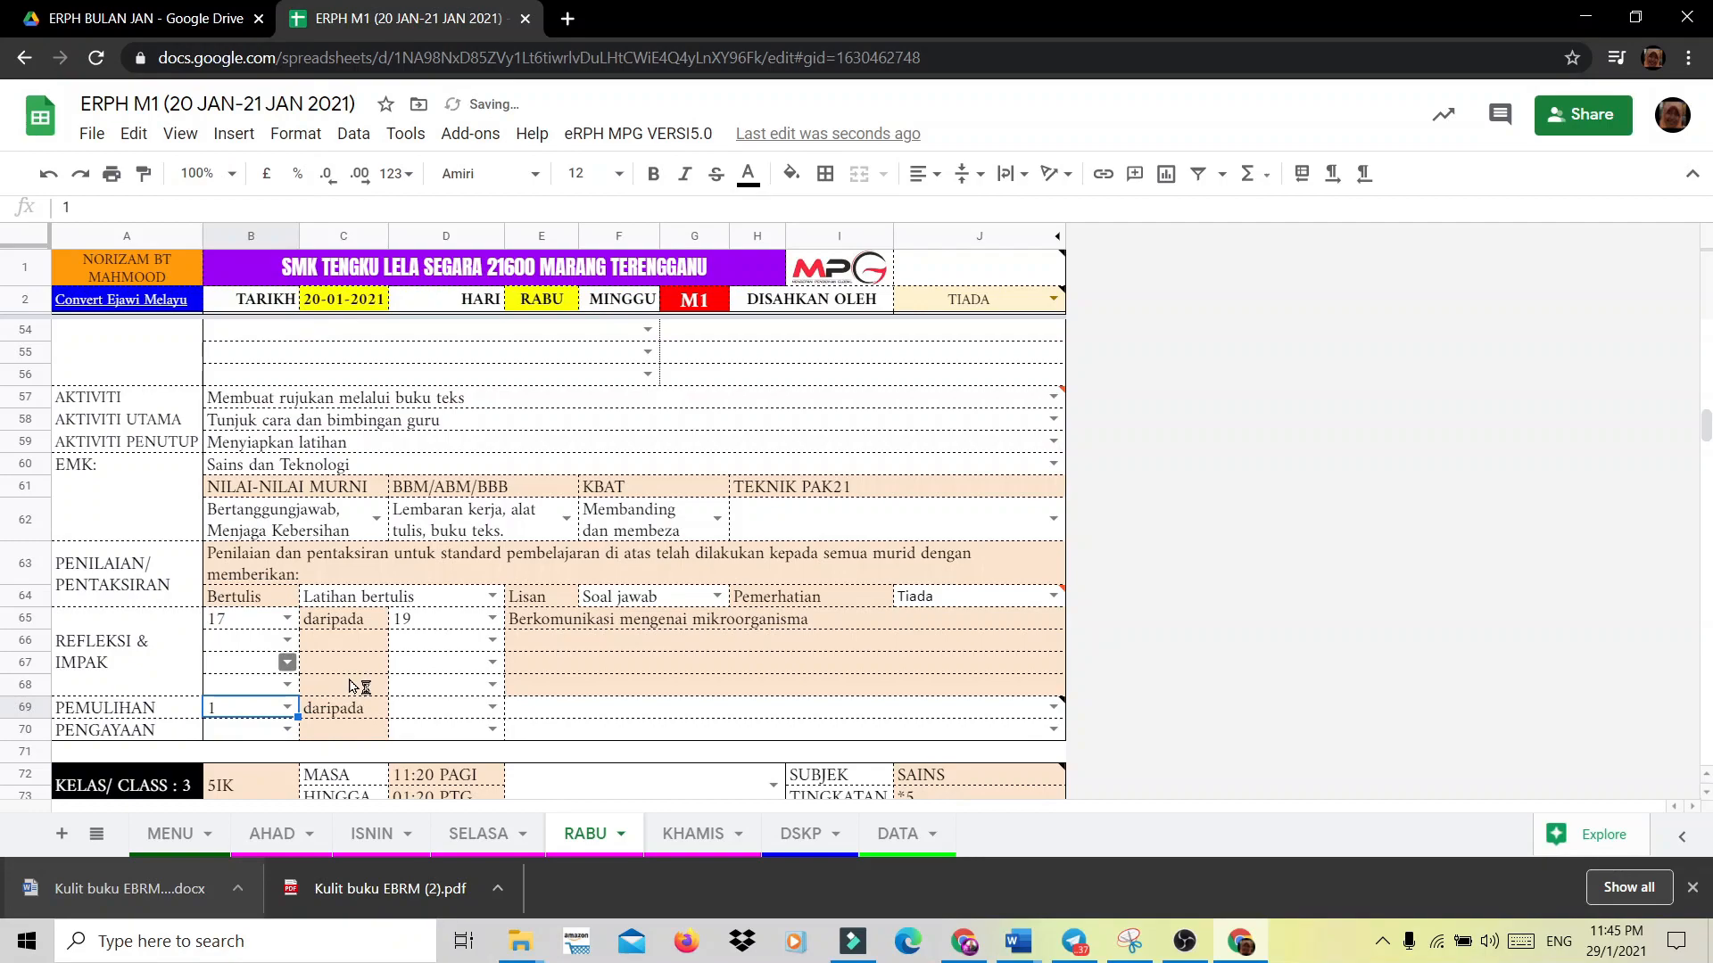
pyautogui.click(492, 707)
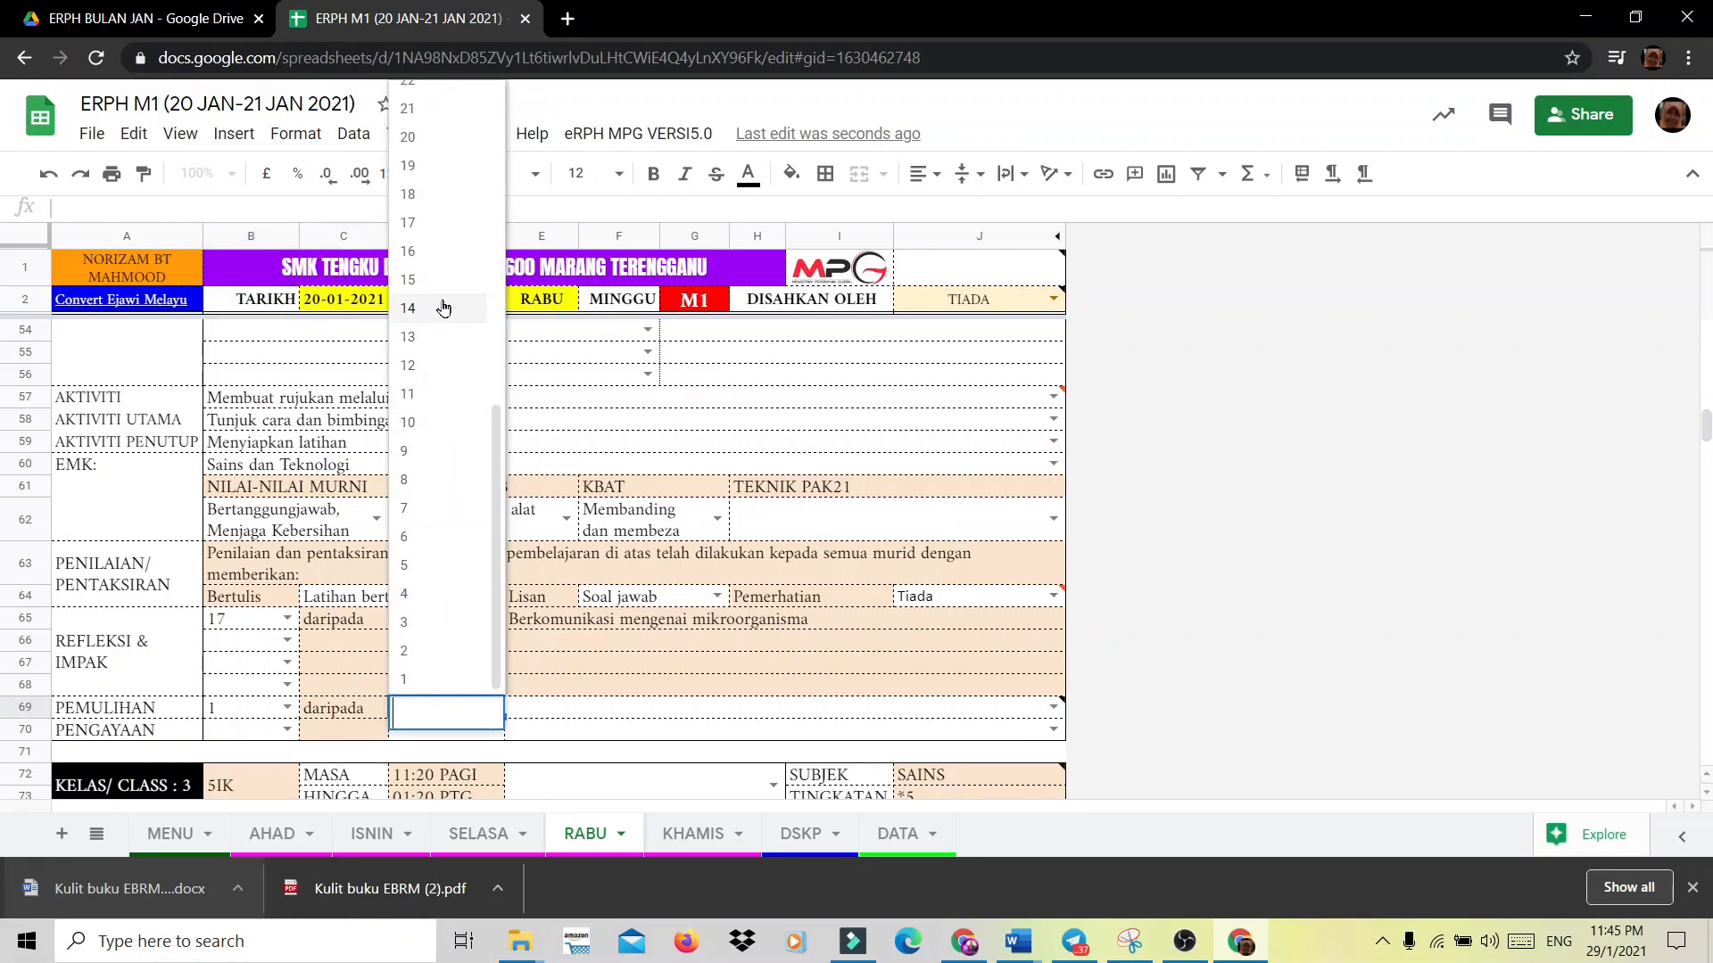
pyautogui.click(457, 169)
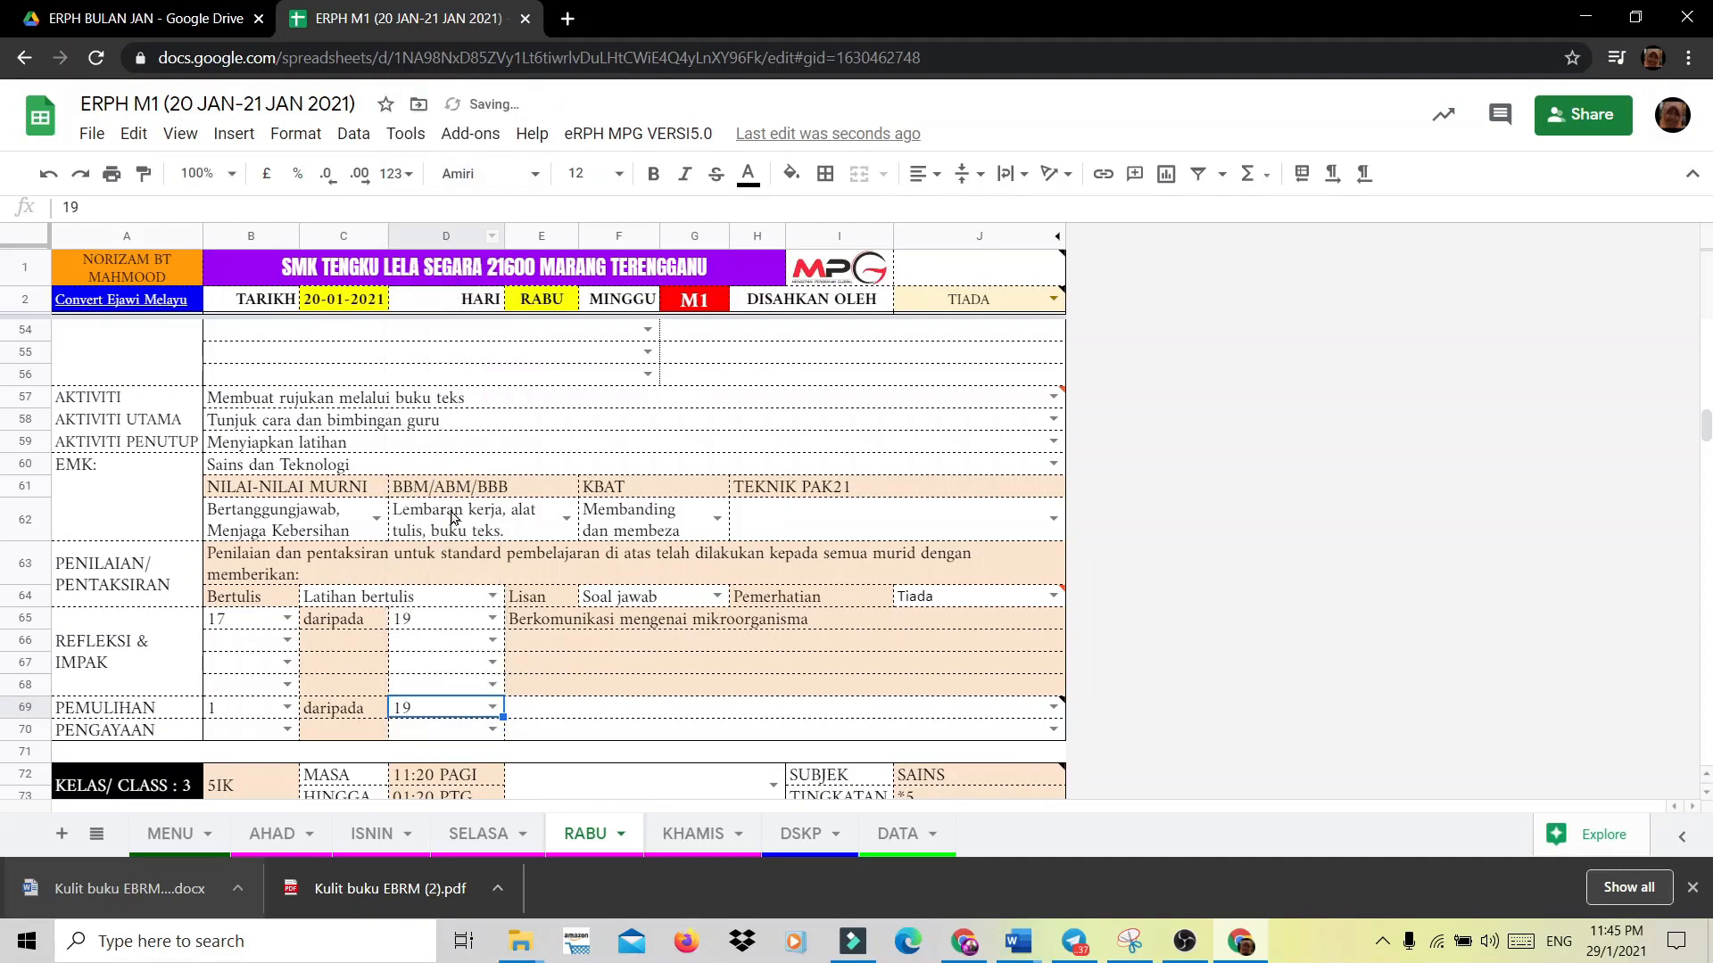
pyautogui.click(286, 730)
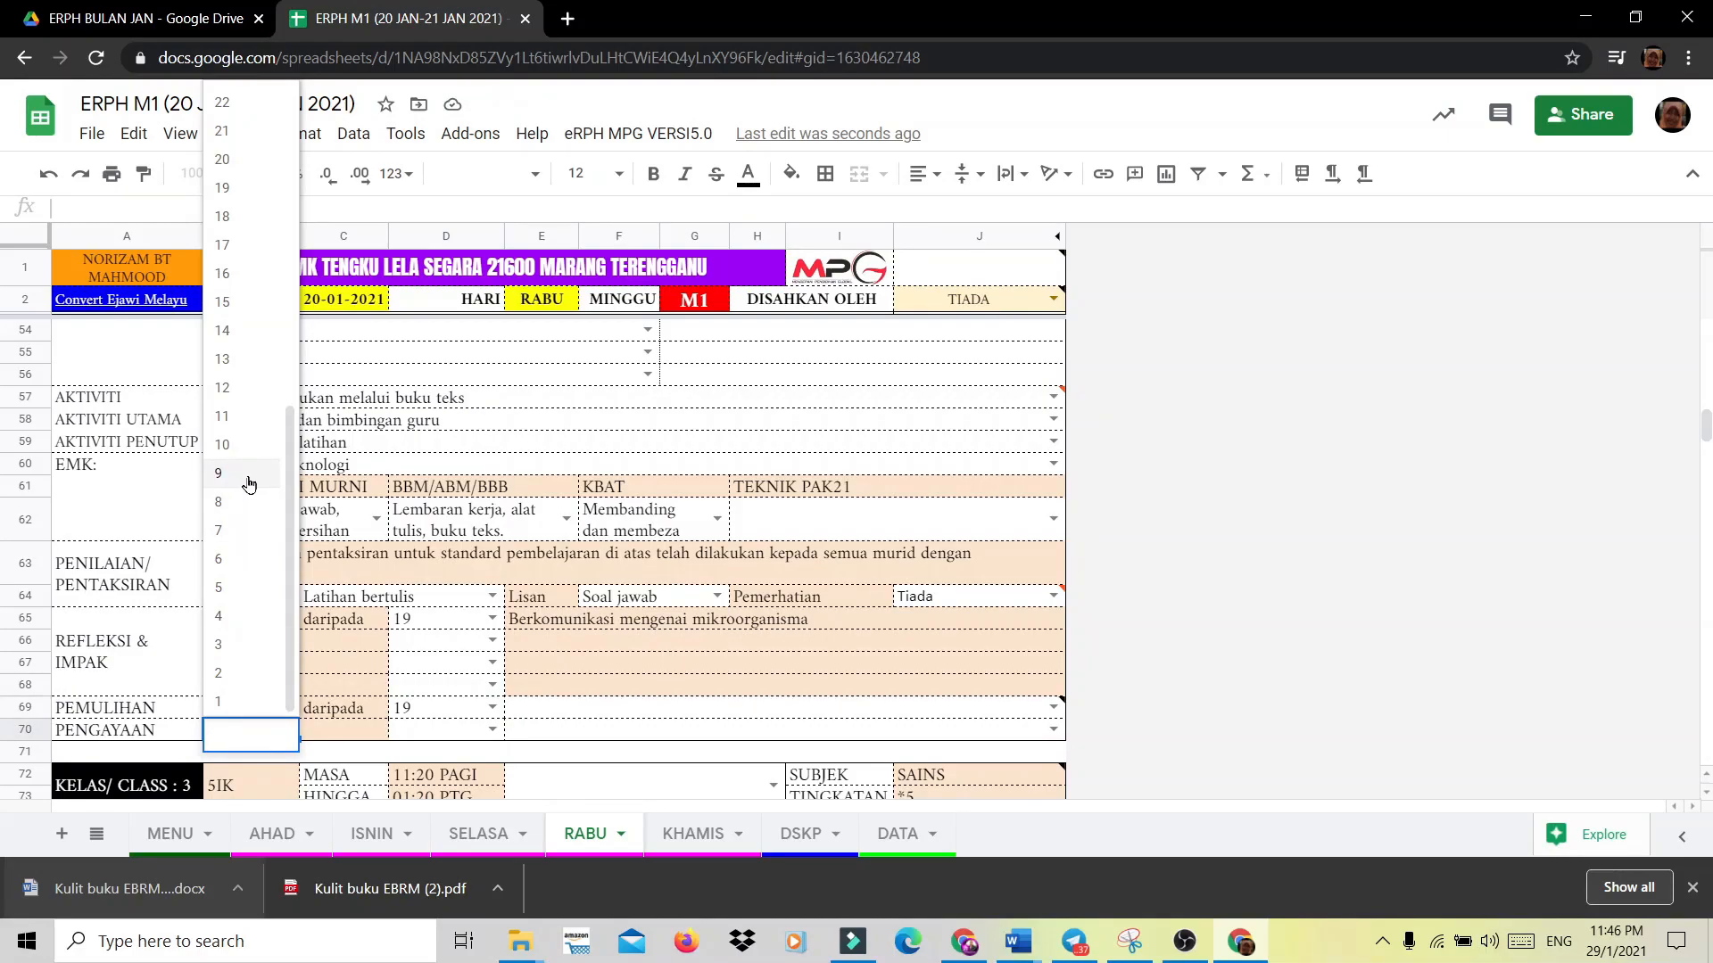
pyautogui.click(238, 707)
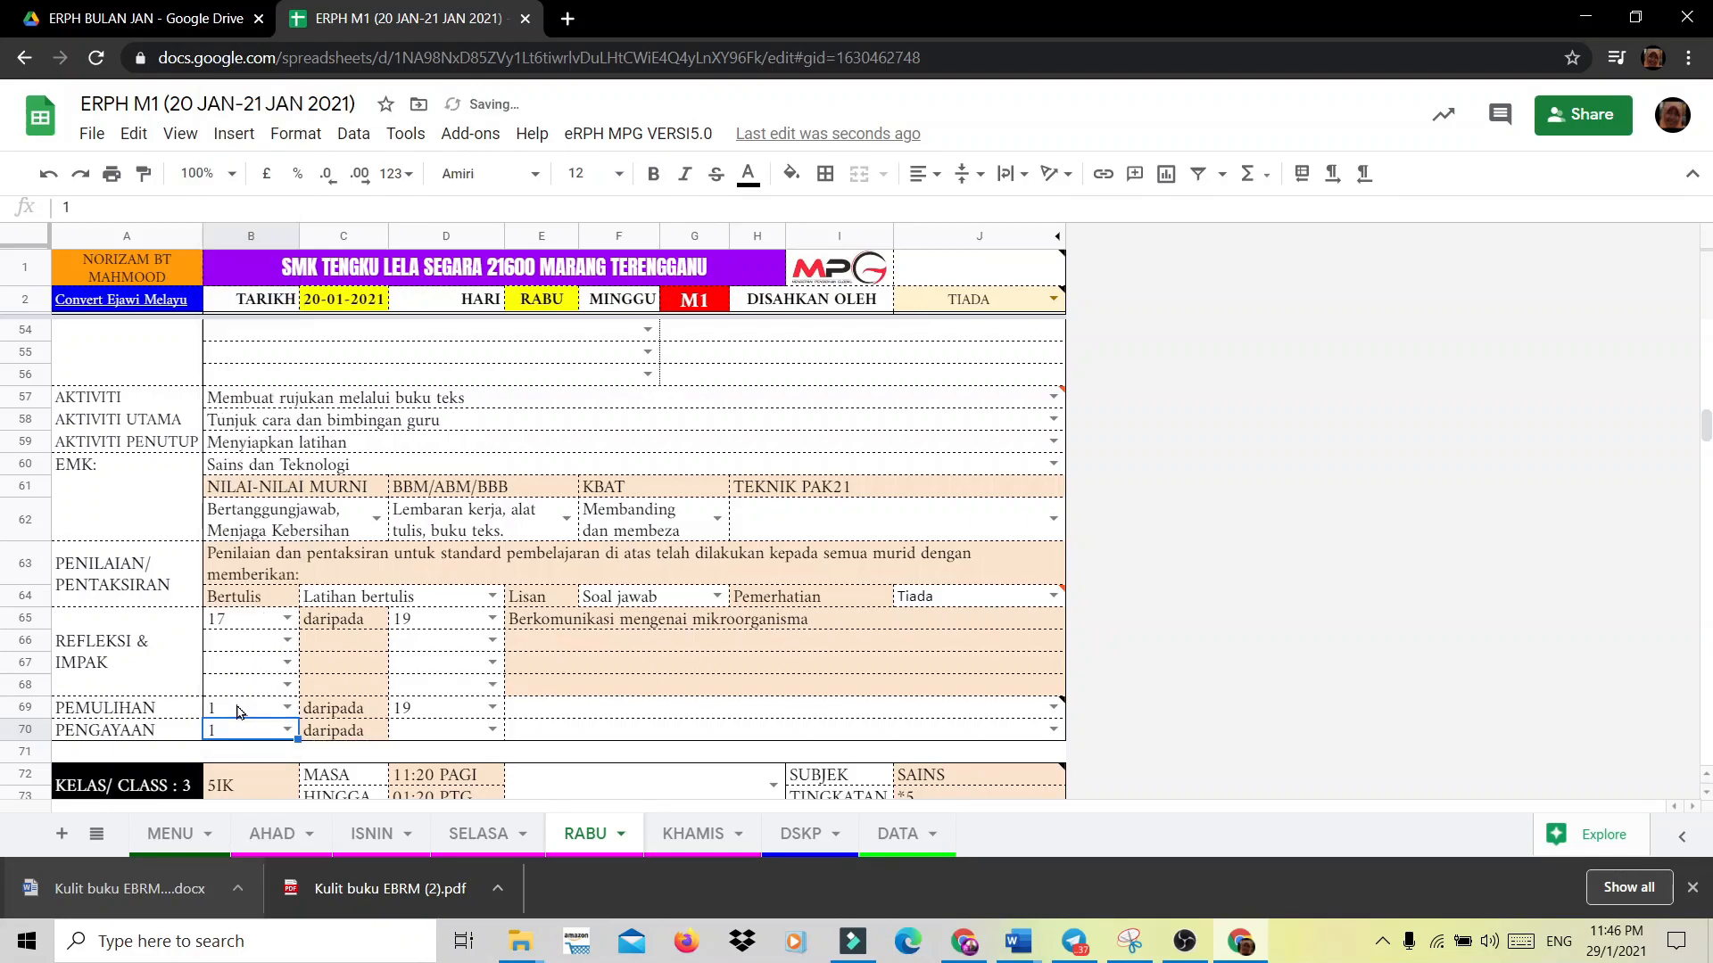
pyautogui.click(492, 731)
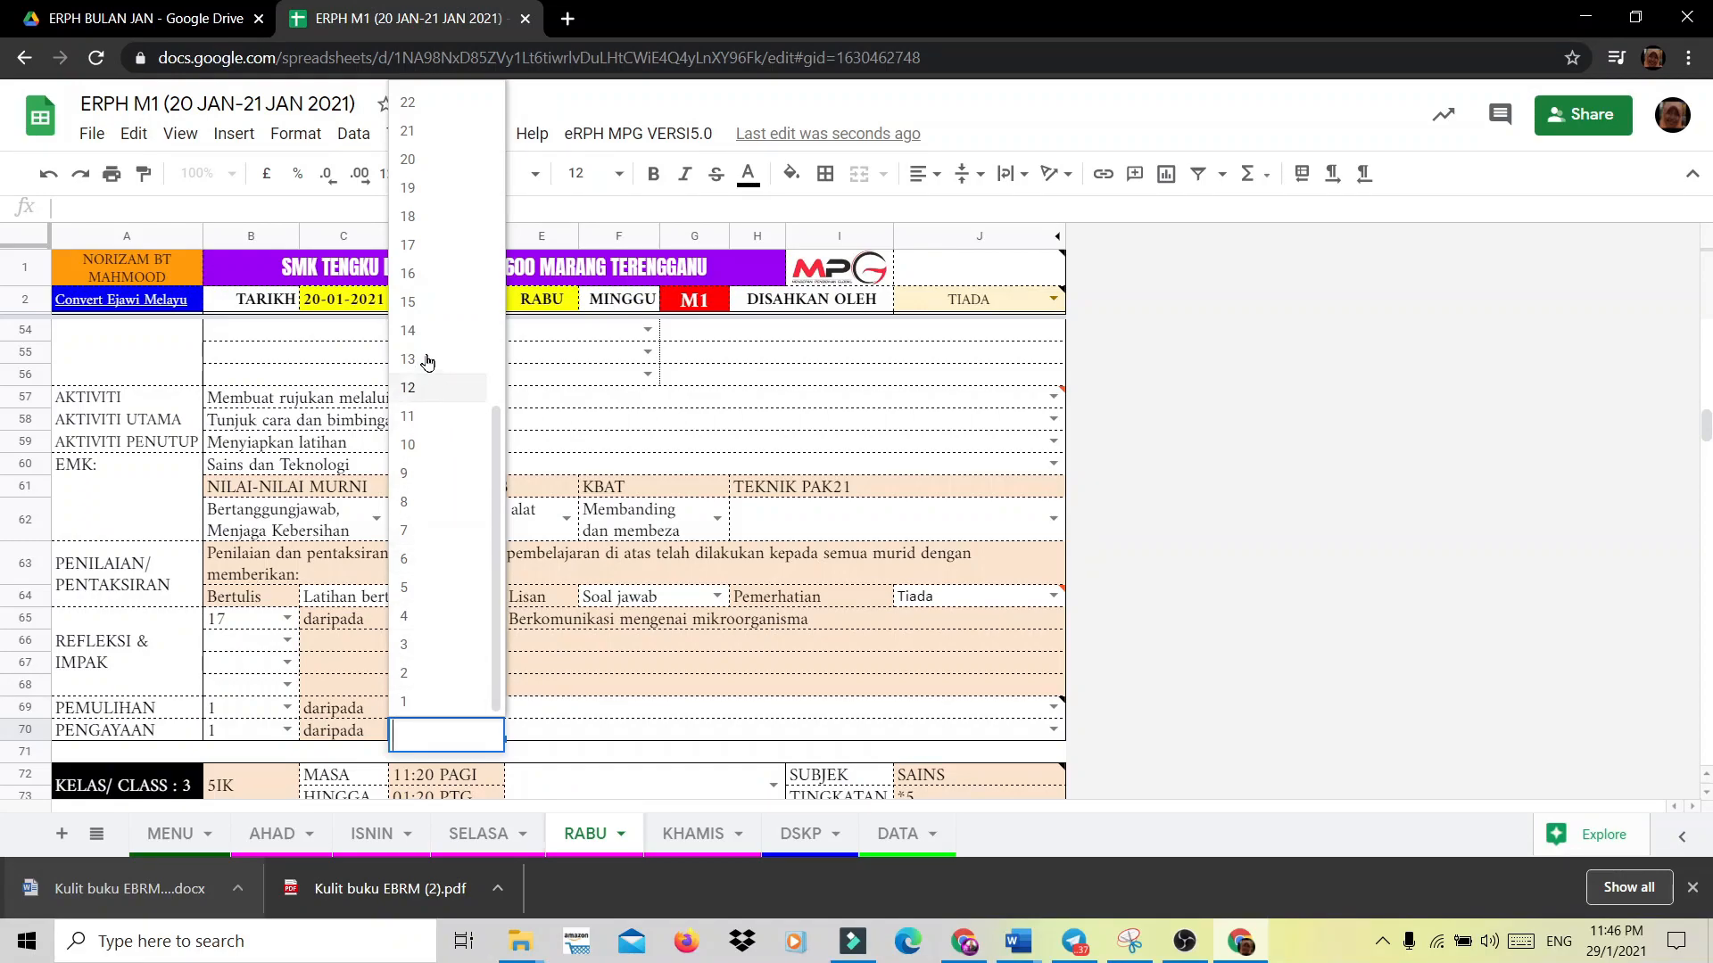
pyautogui.click(447, 188)
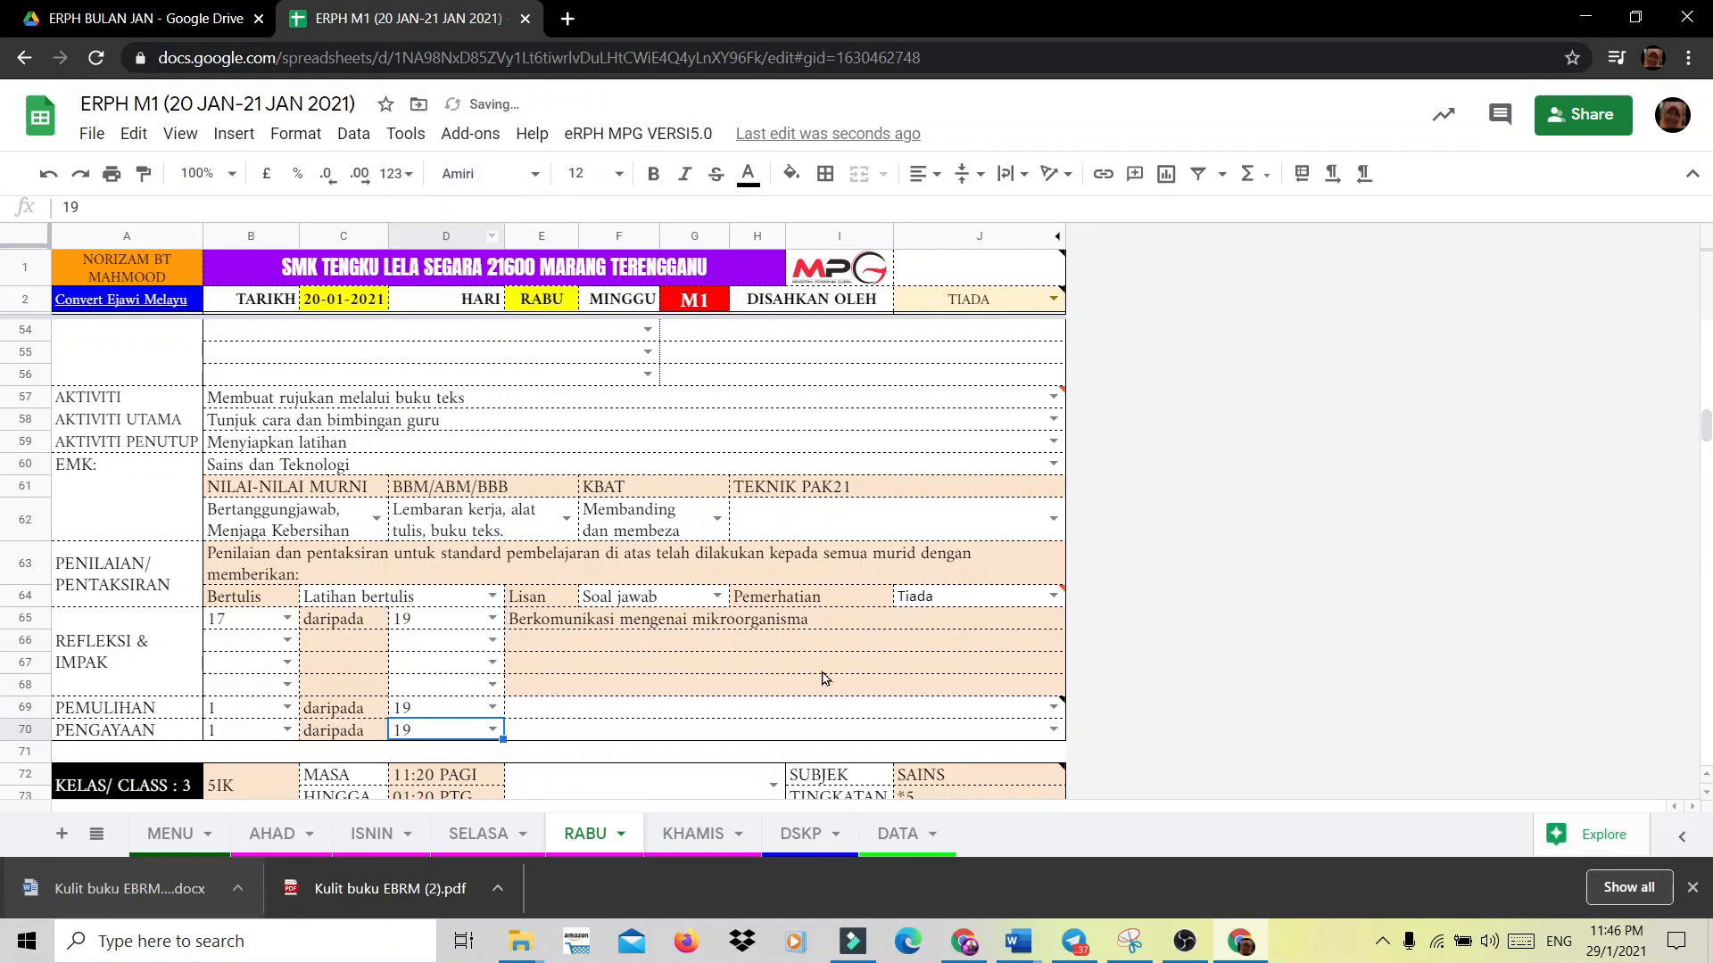
# Choose "Kerja rumah" as class 2's PEMULIHAN activity and "Game" as its PENGAYAAN activity.
pyautogui.click(1053, 706)
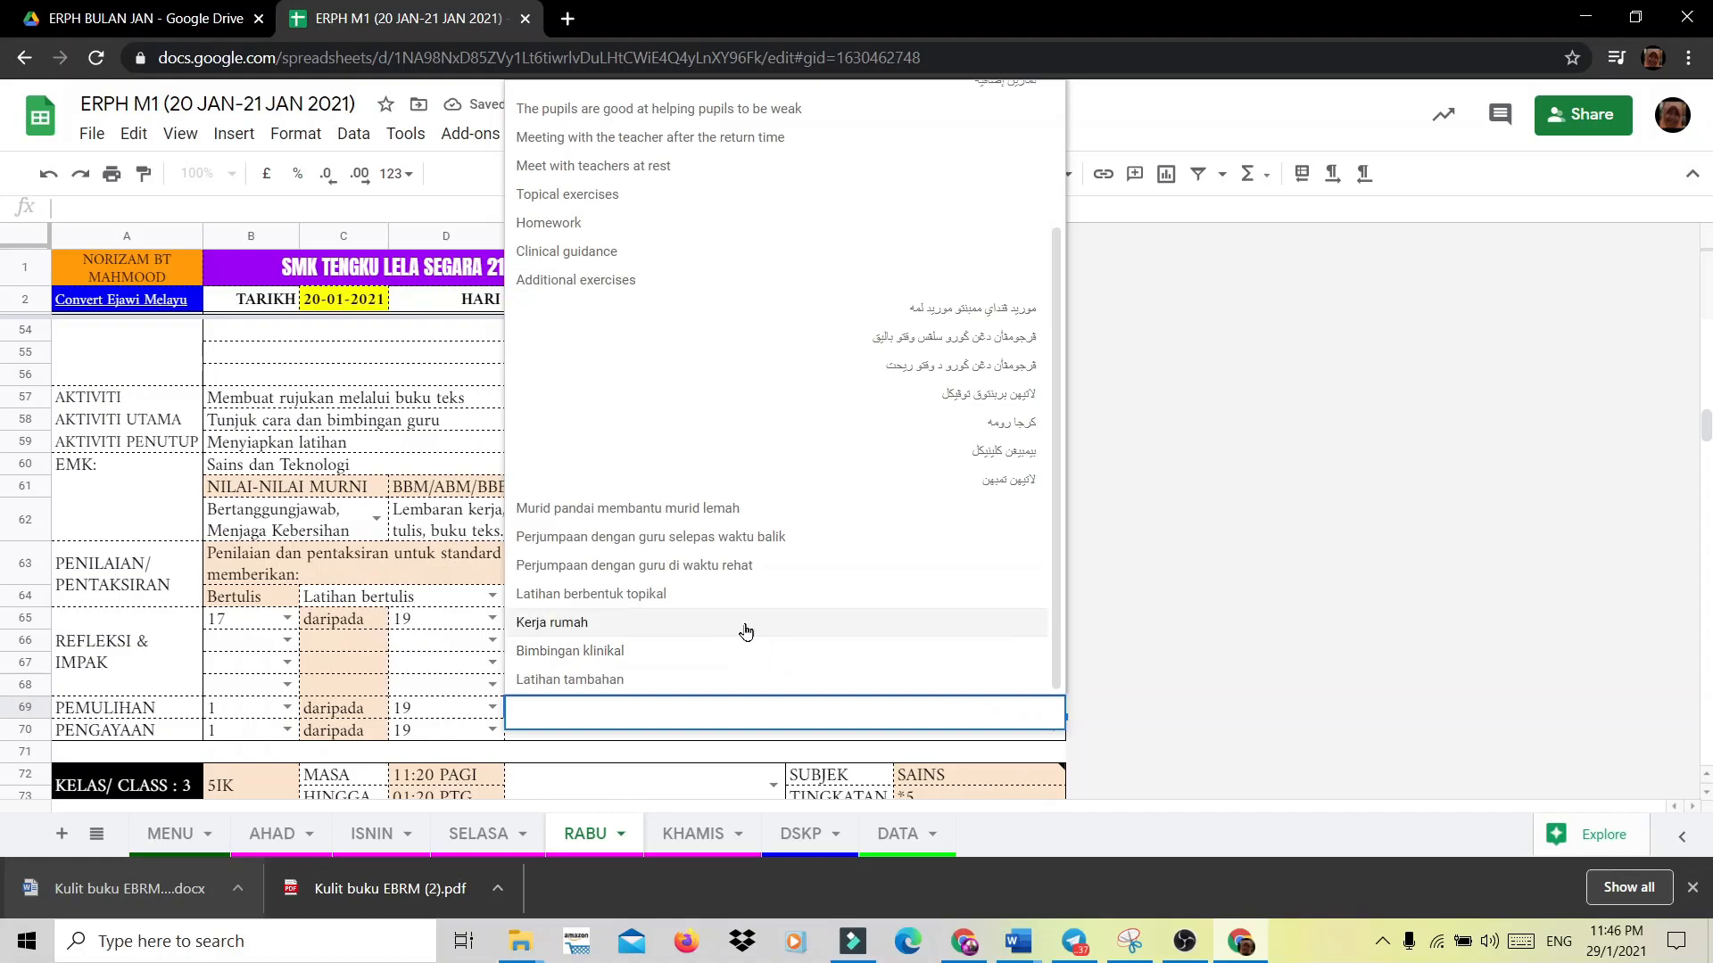
pyautogui.click(748, 629)
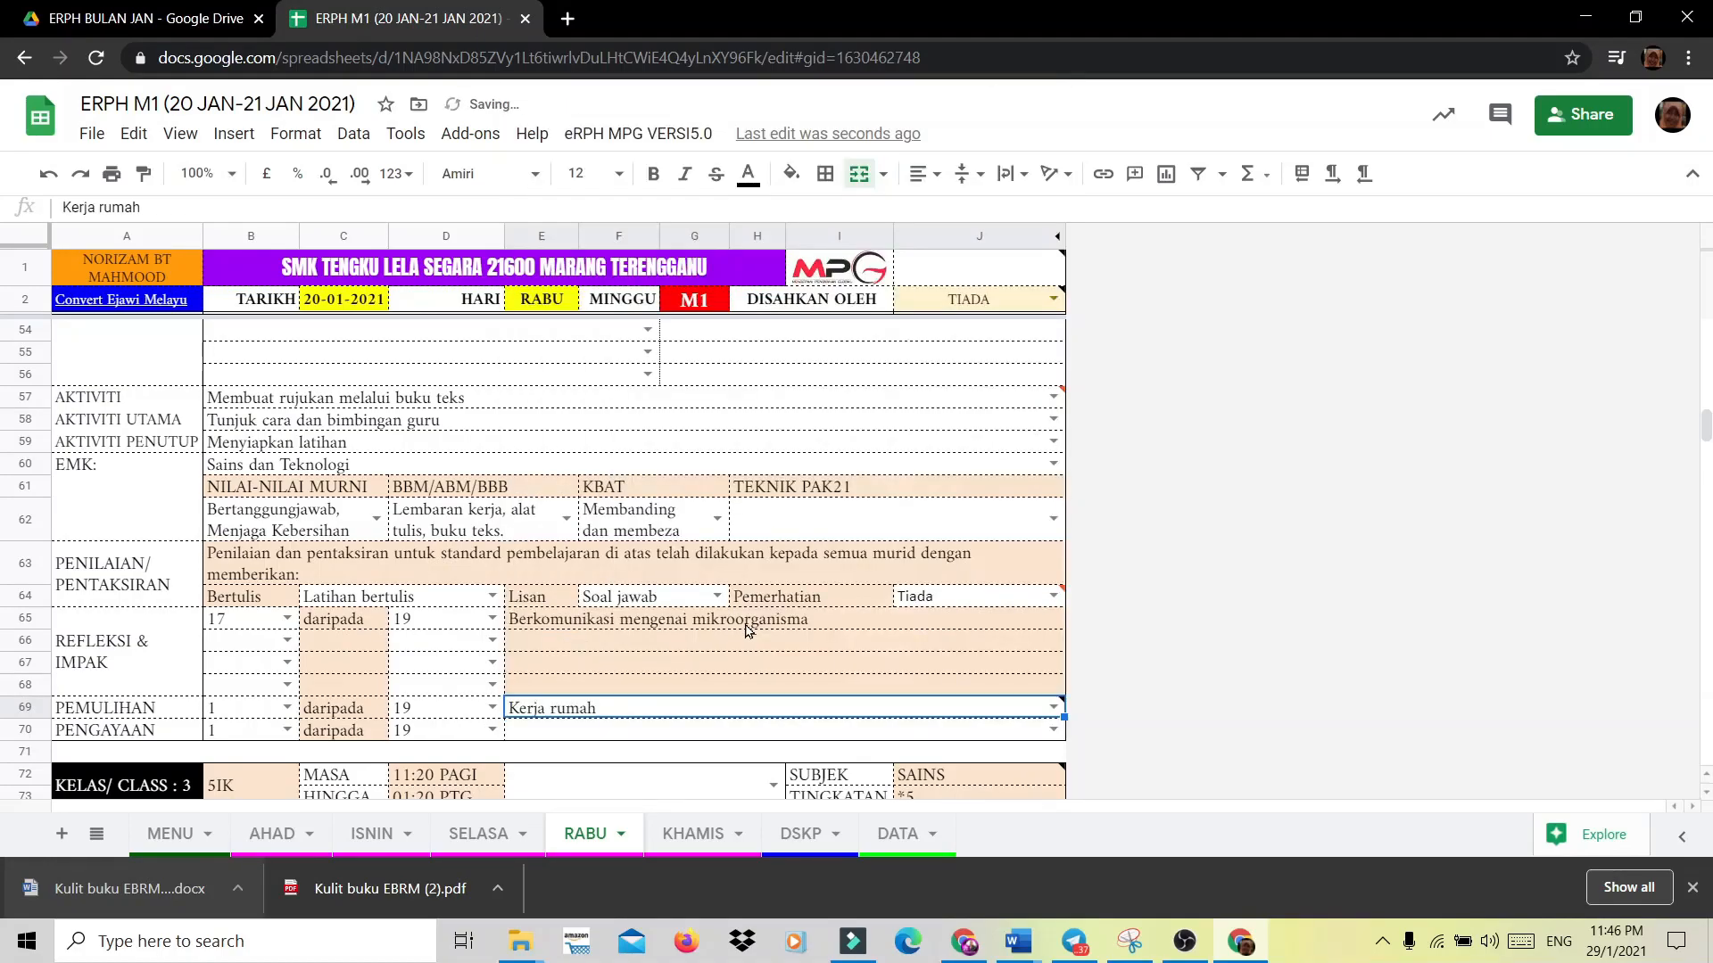
pyautogui.click(1054, 730)
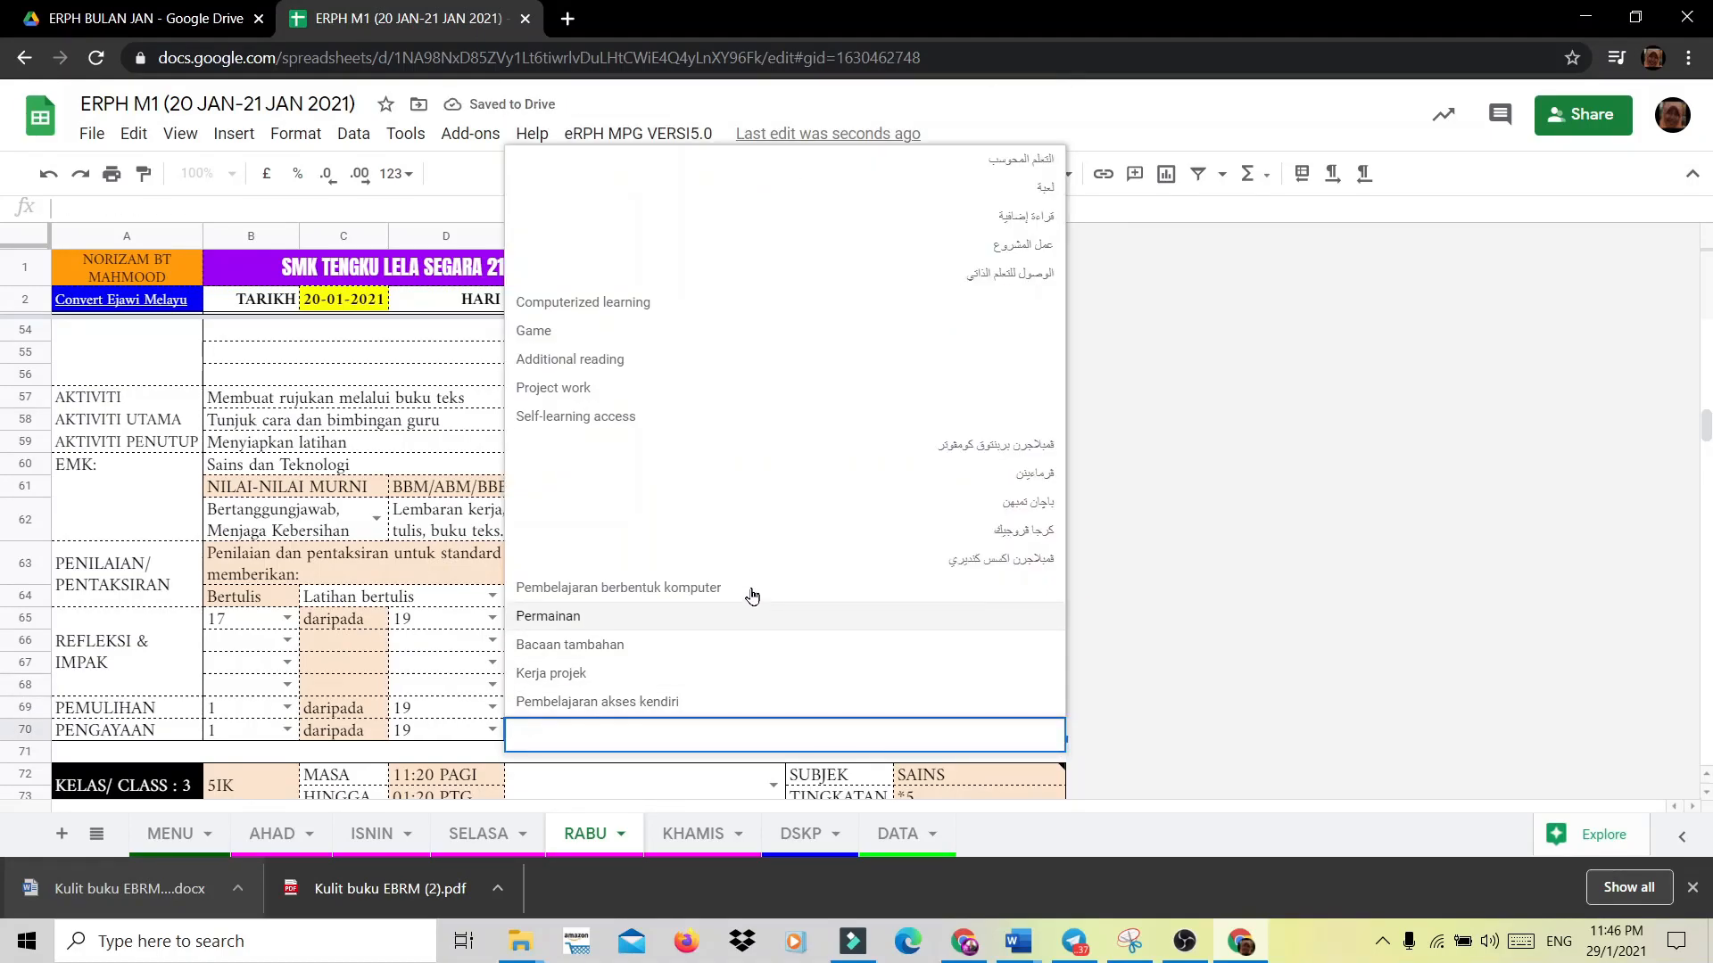
pyautogui.click(652, 331)
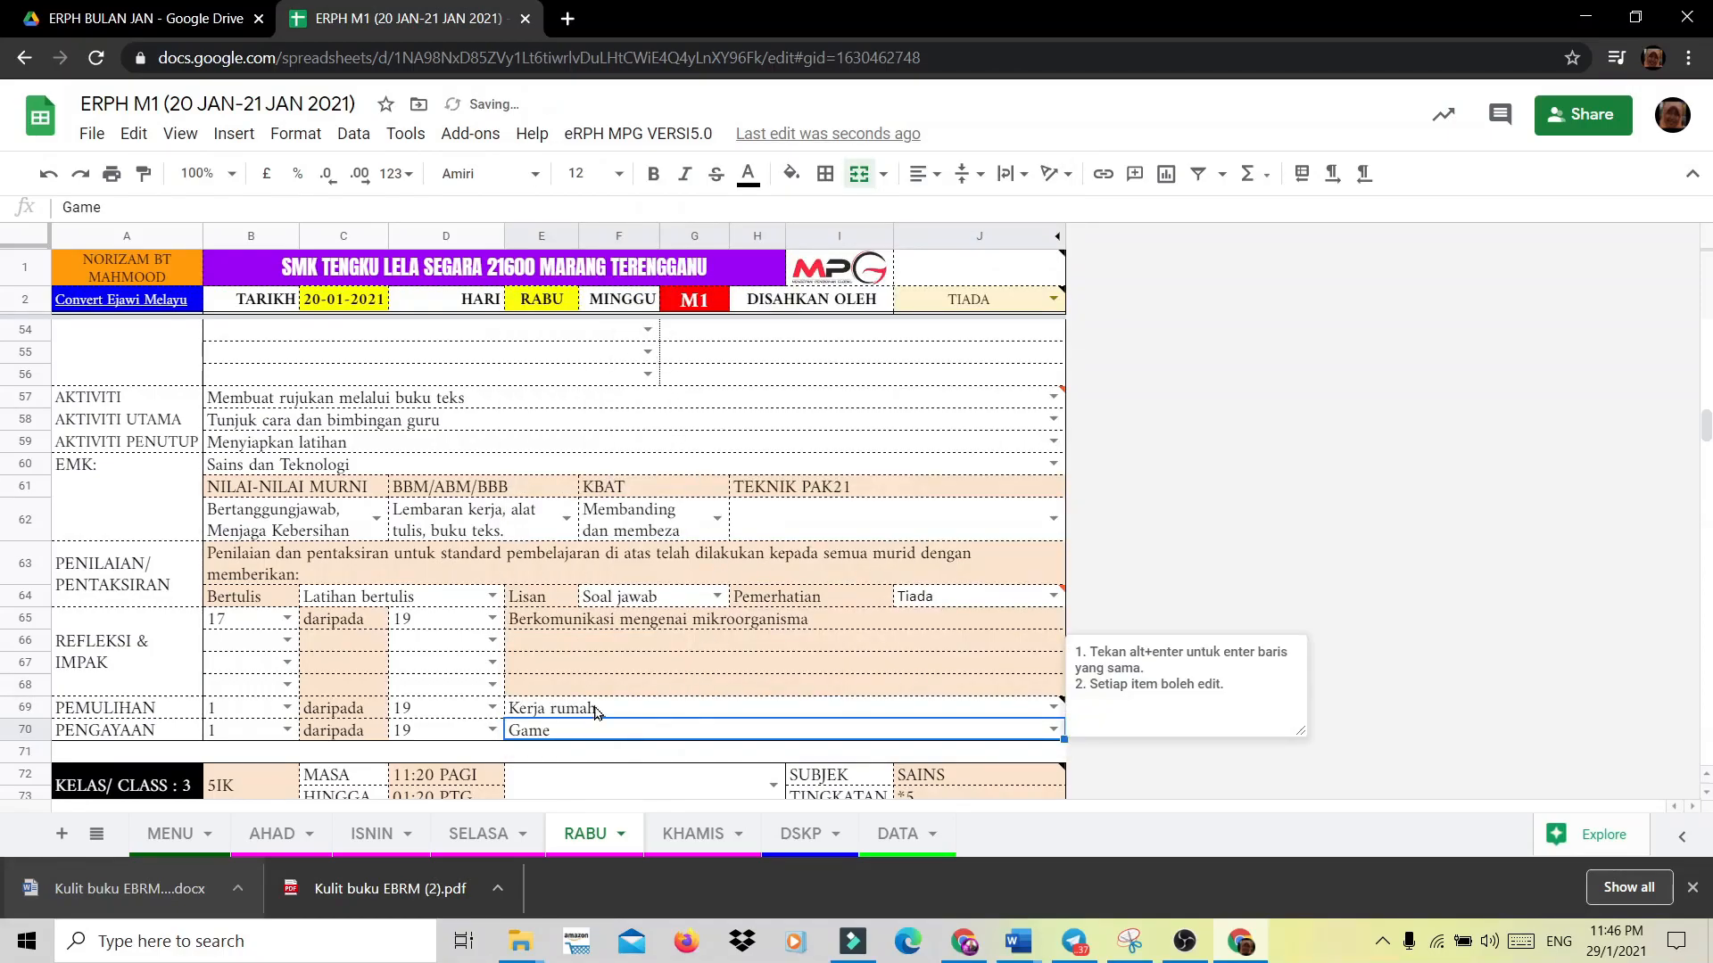
# Look over the KHAMIS lesson plan sheet and check the RABU and KHAMIS class schedules in the MENU sheet.
pyautogui.scroll(-3, 587, 714)
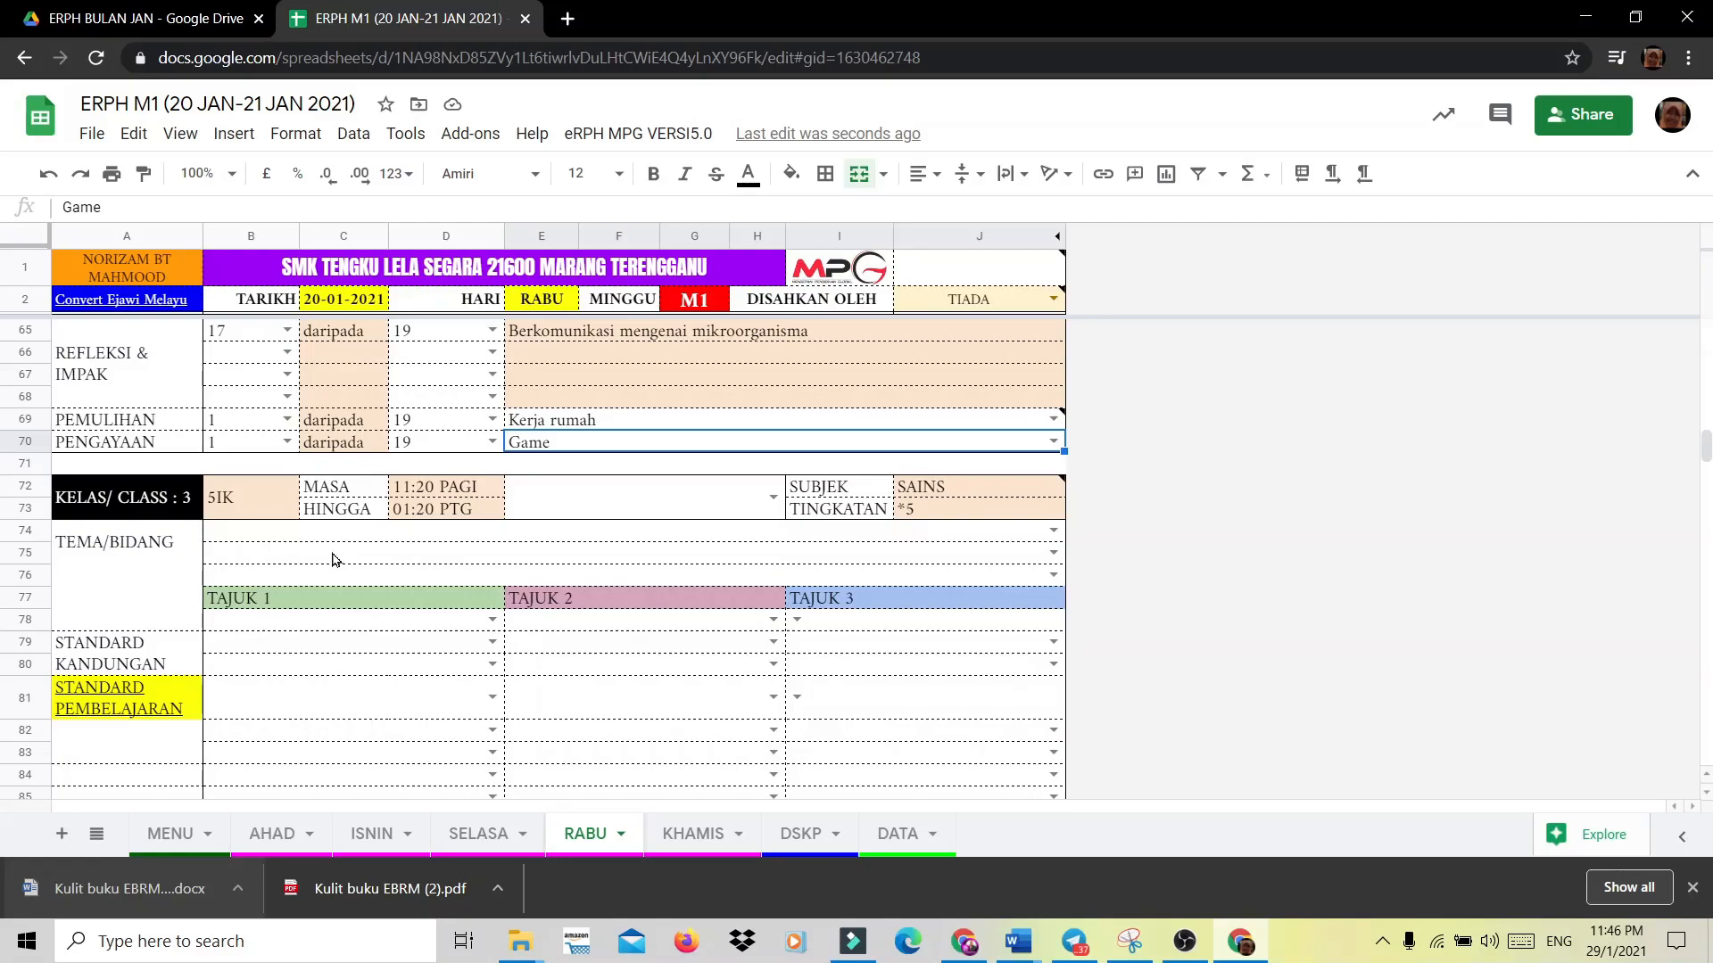
pyautogui.click(697, 835)
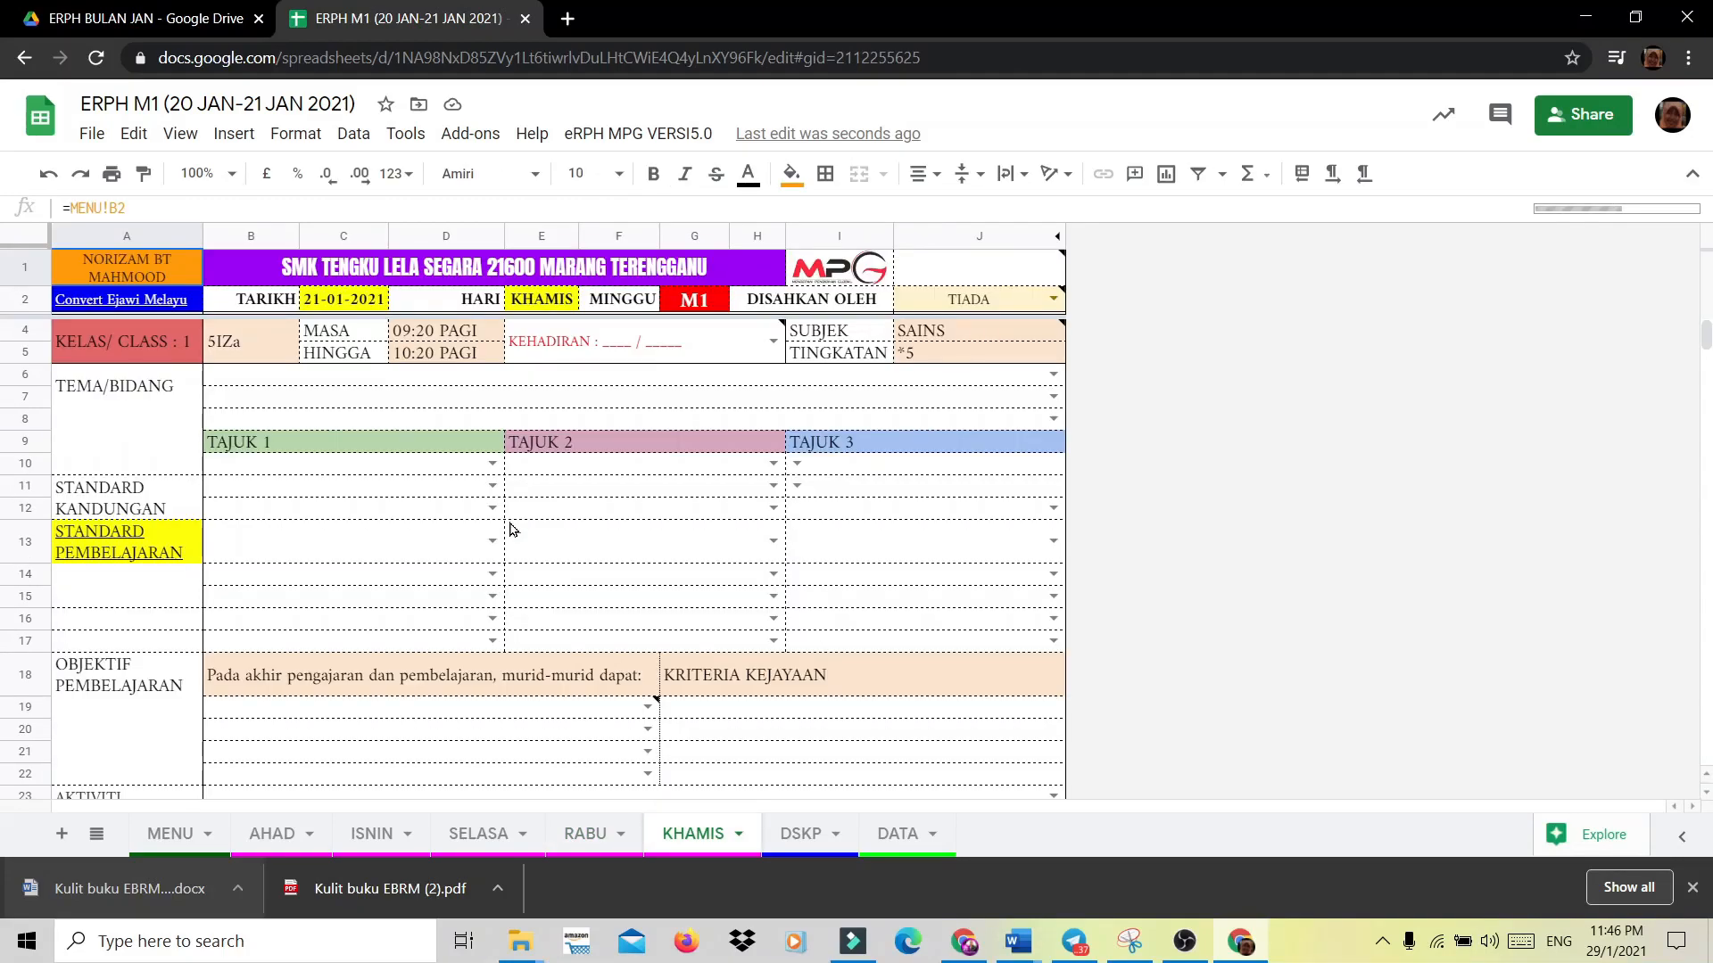
pyautogui.scroll(-5, 321, 450)
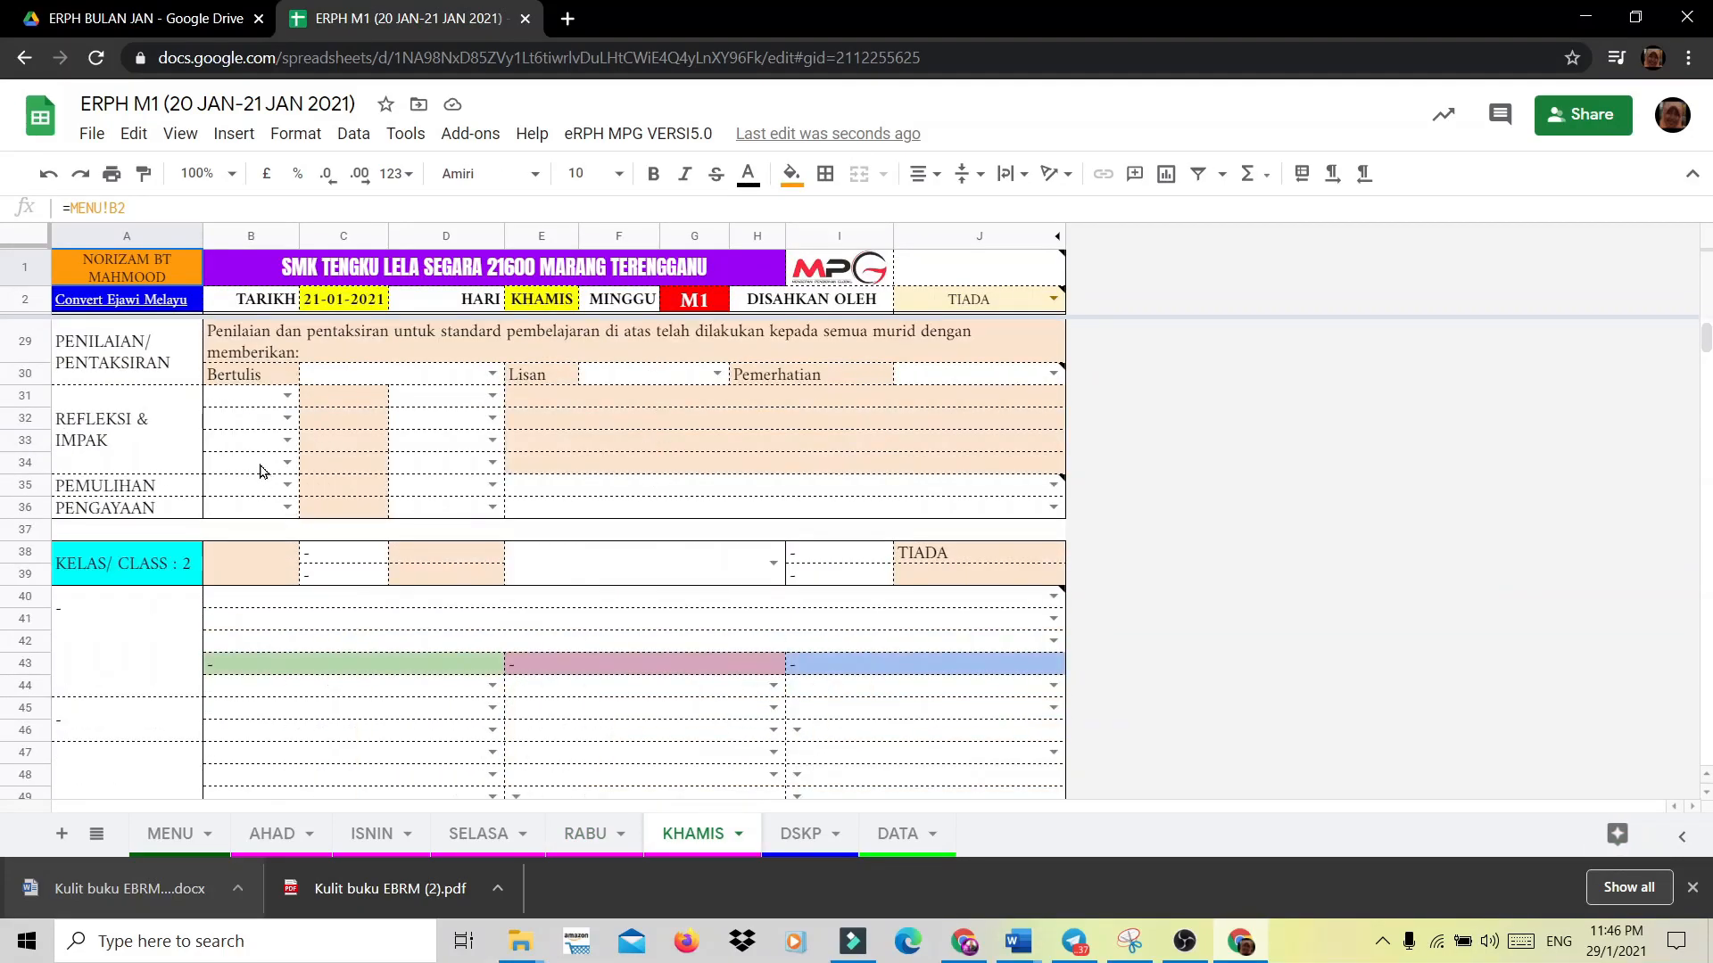
pyautogui.scroll(5, 261, 470)
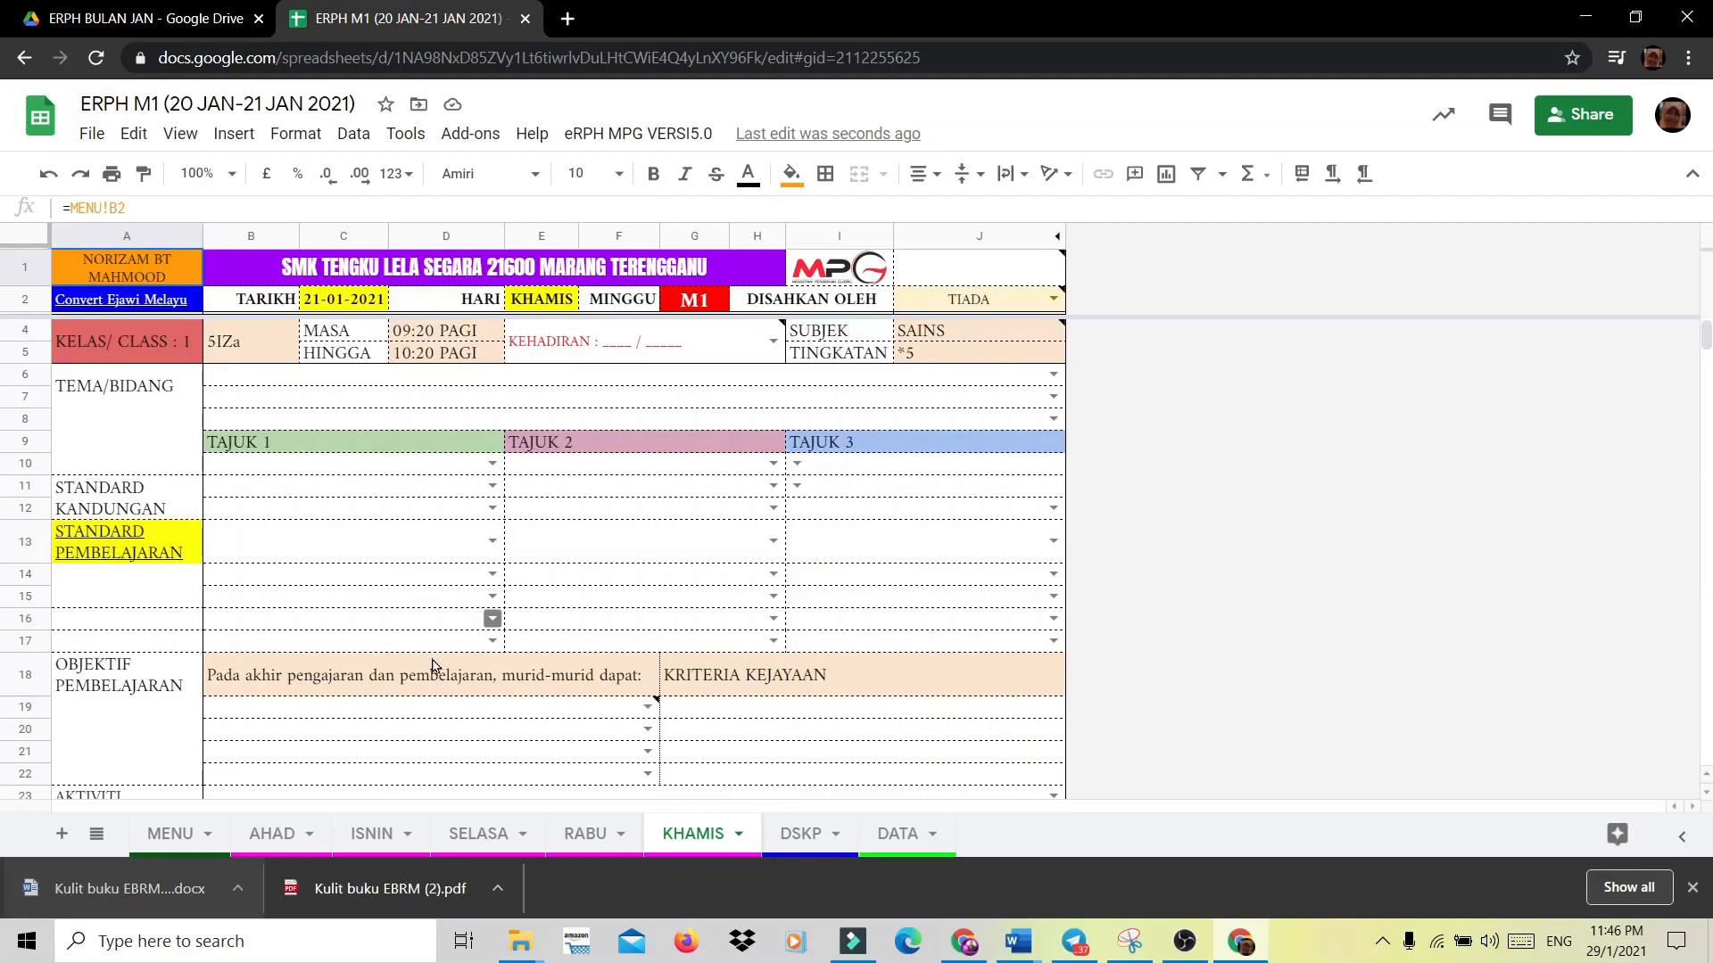
pyautogui.click(181, 838)
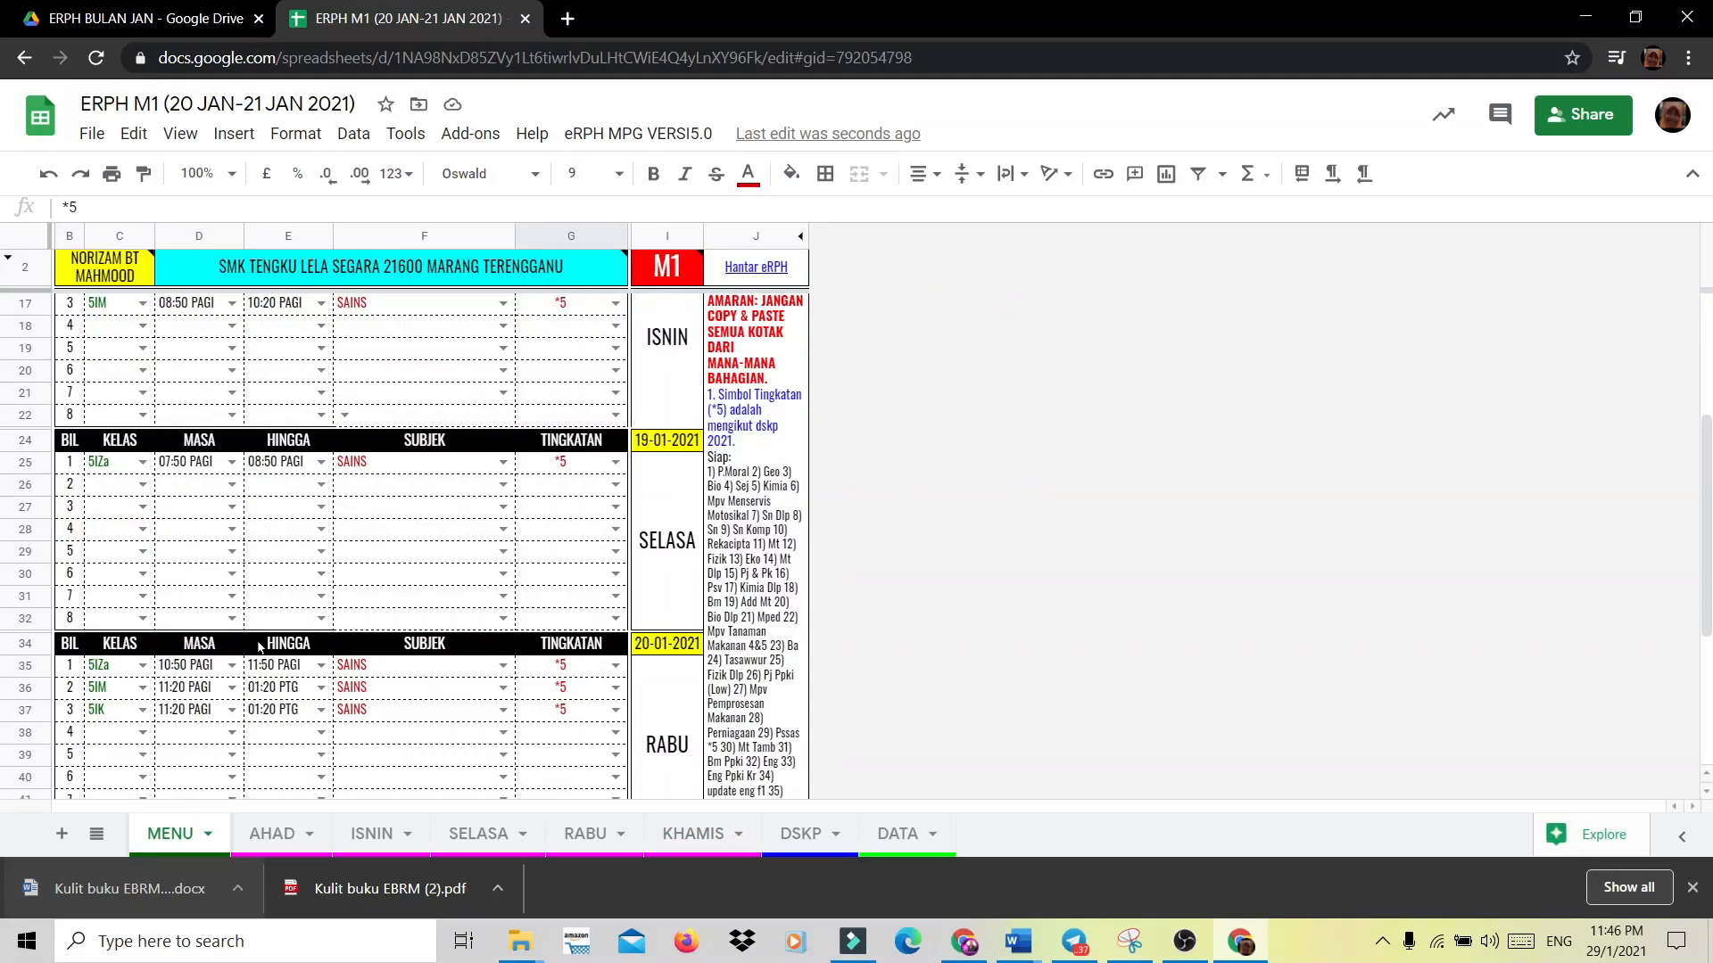
pyautogui.scroll(-3, 259, 646)
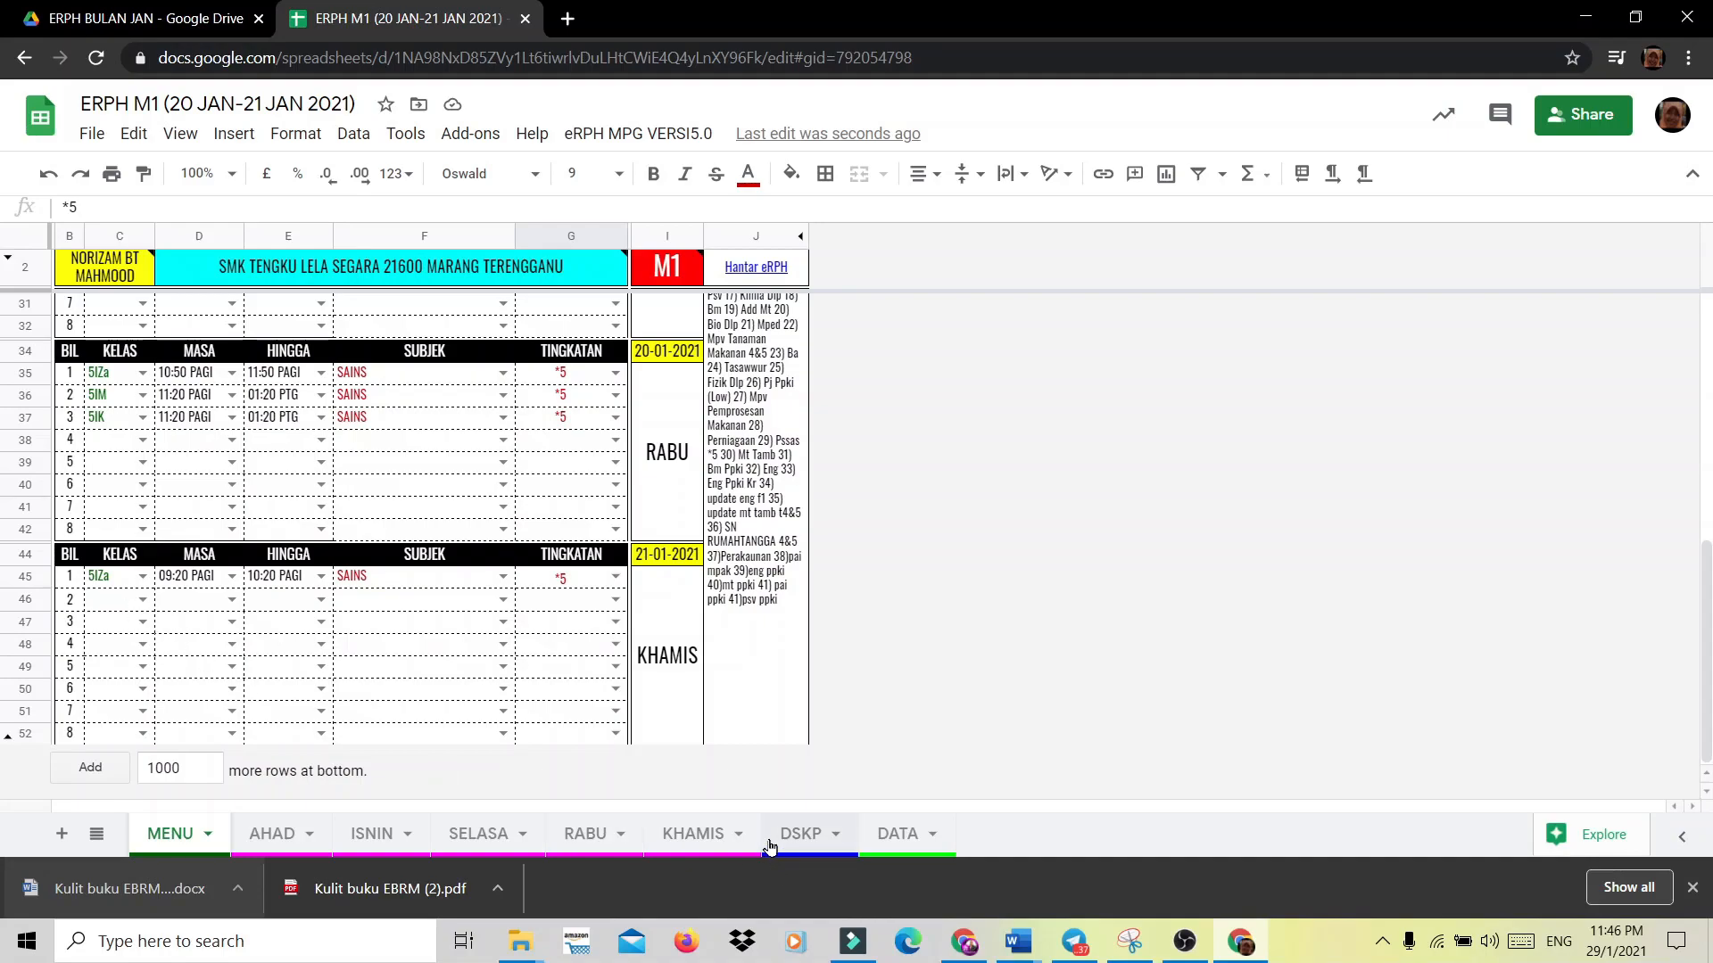
# Set the number of lesson plans on the KHAMIS sheet to 1 RPH and look over its form.
pyautogui.click(703, 839)
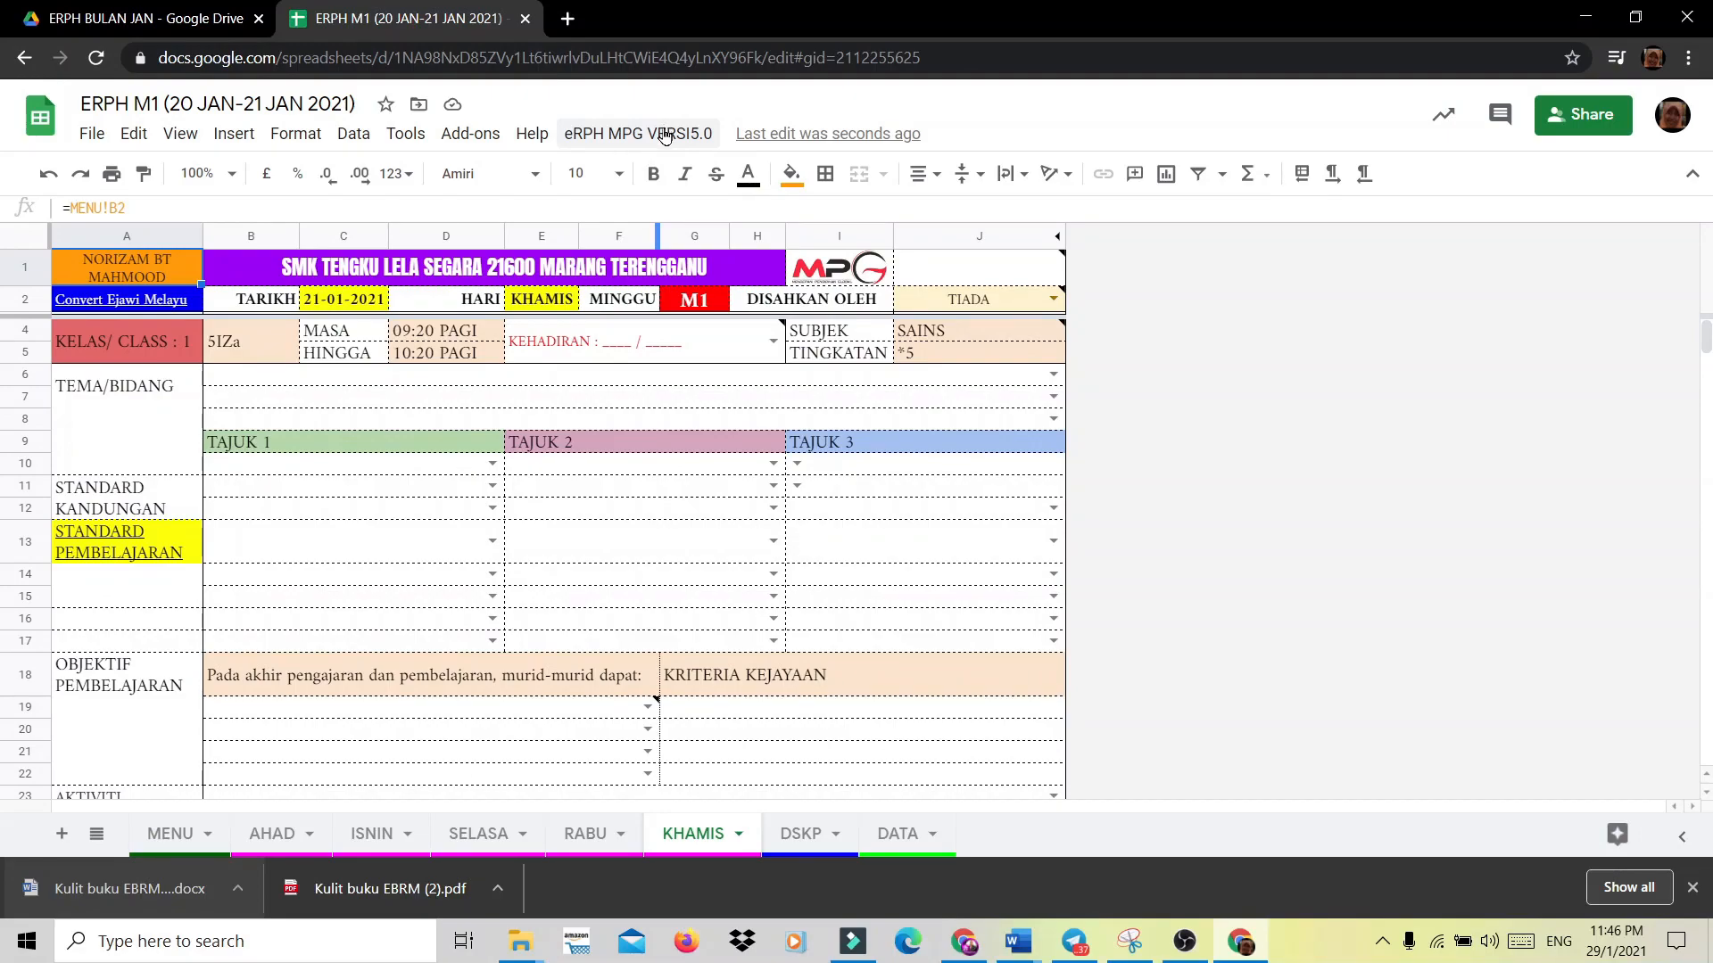
pyautogui.click(665, 136)
pyautogui.moveTo(669, 229)
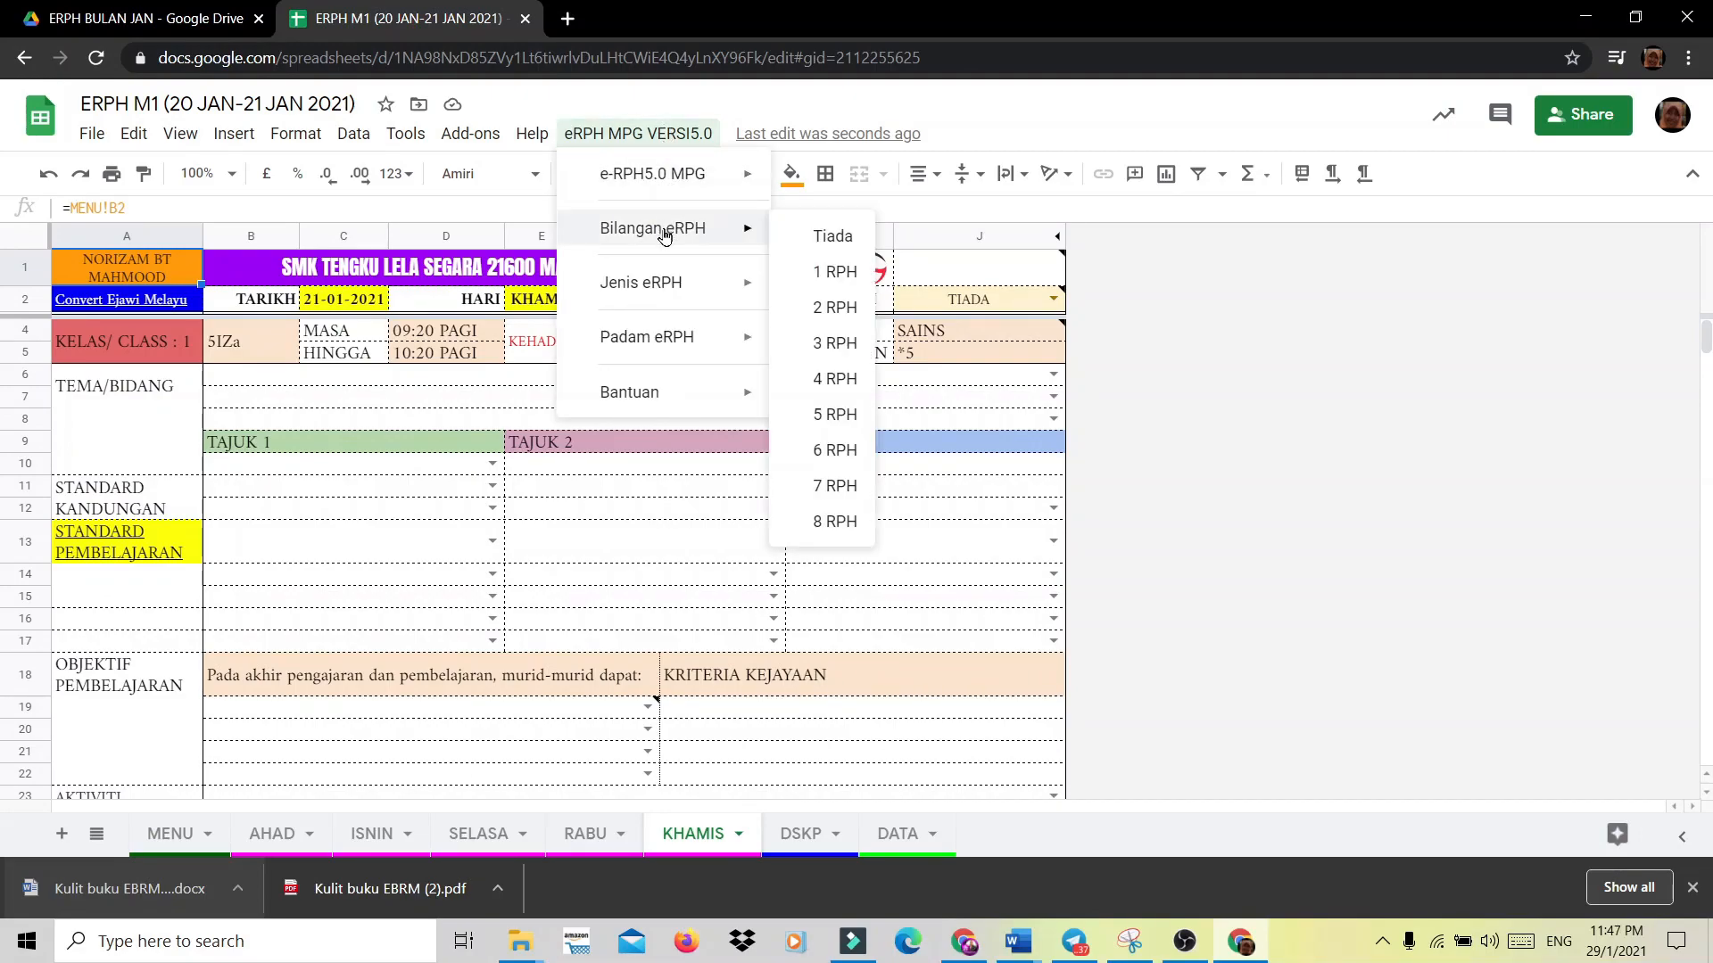
pyautogui.click(819, 273)
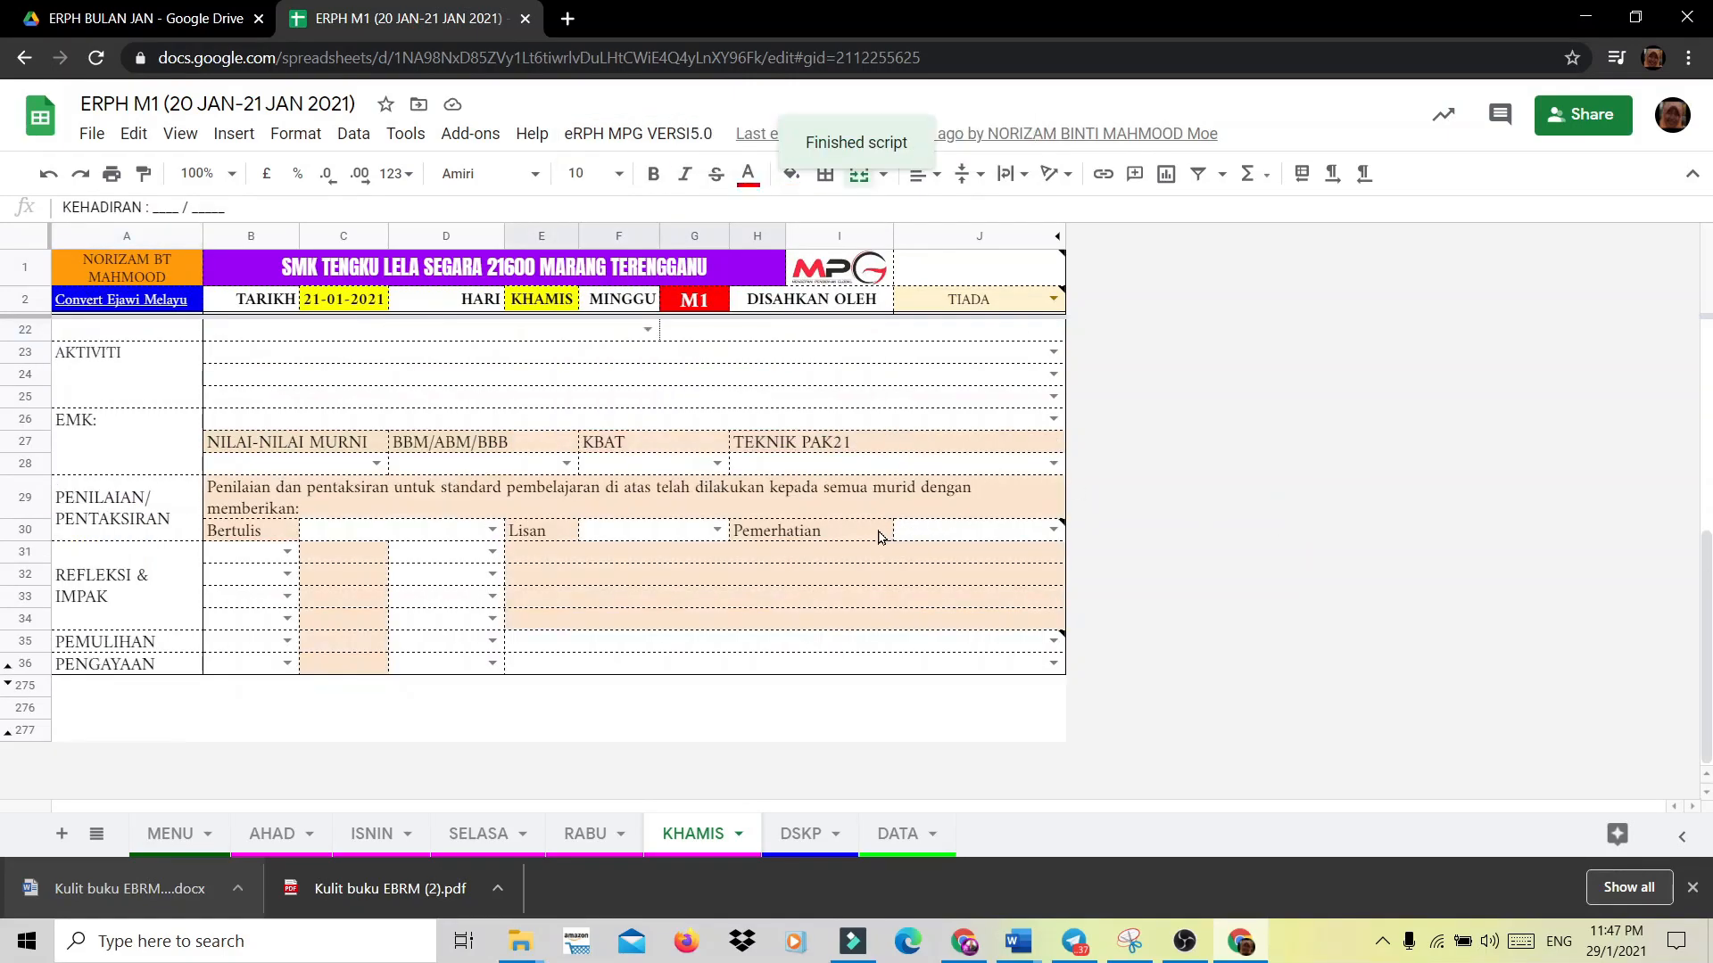
pyautogui.scroll(5, 878, 536)
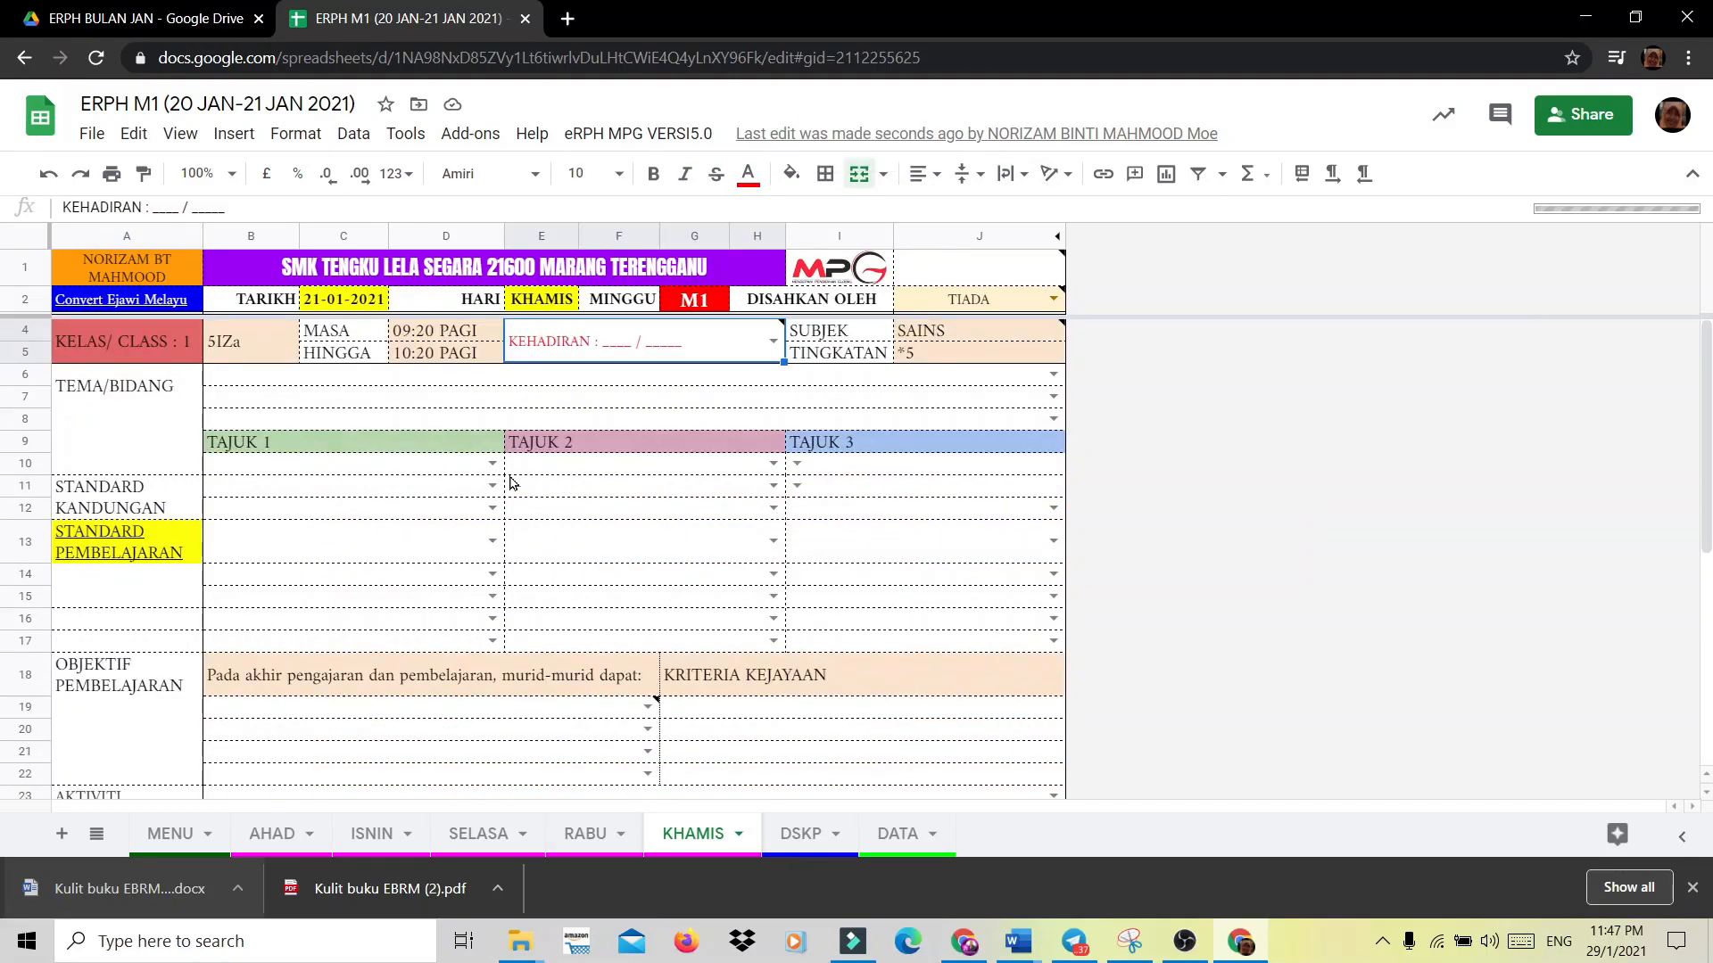
pyautogui.scroll(-3, 446, 508)
pyautogui.scroll(3, 308, 412)
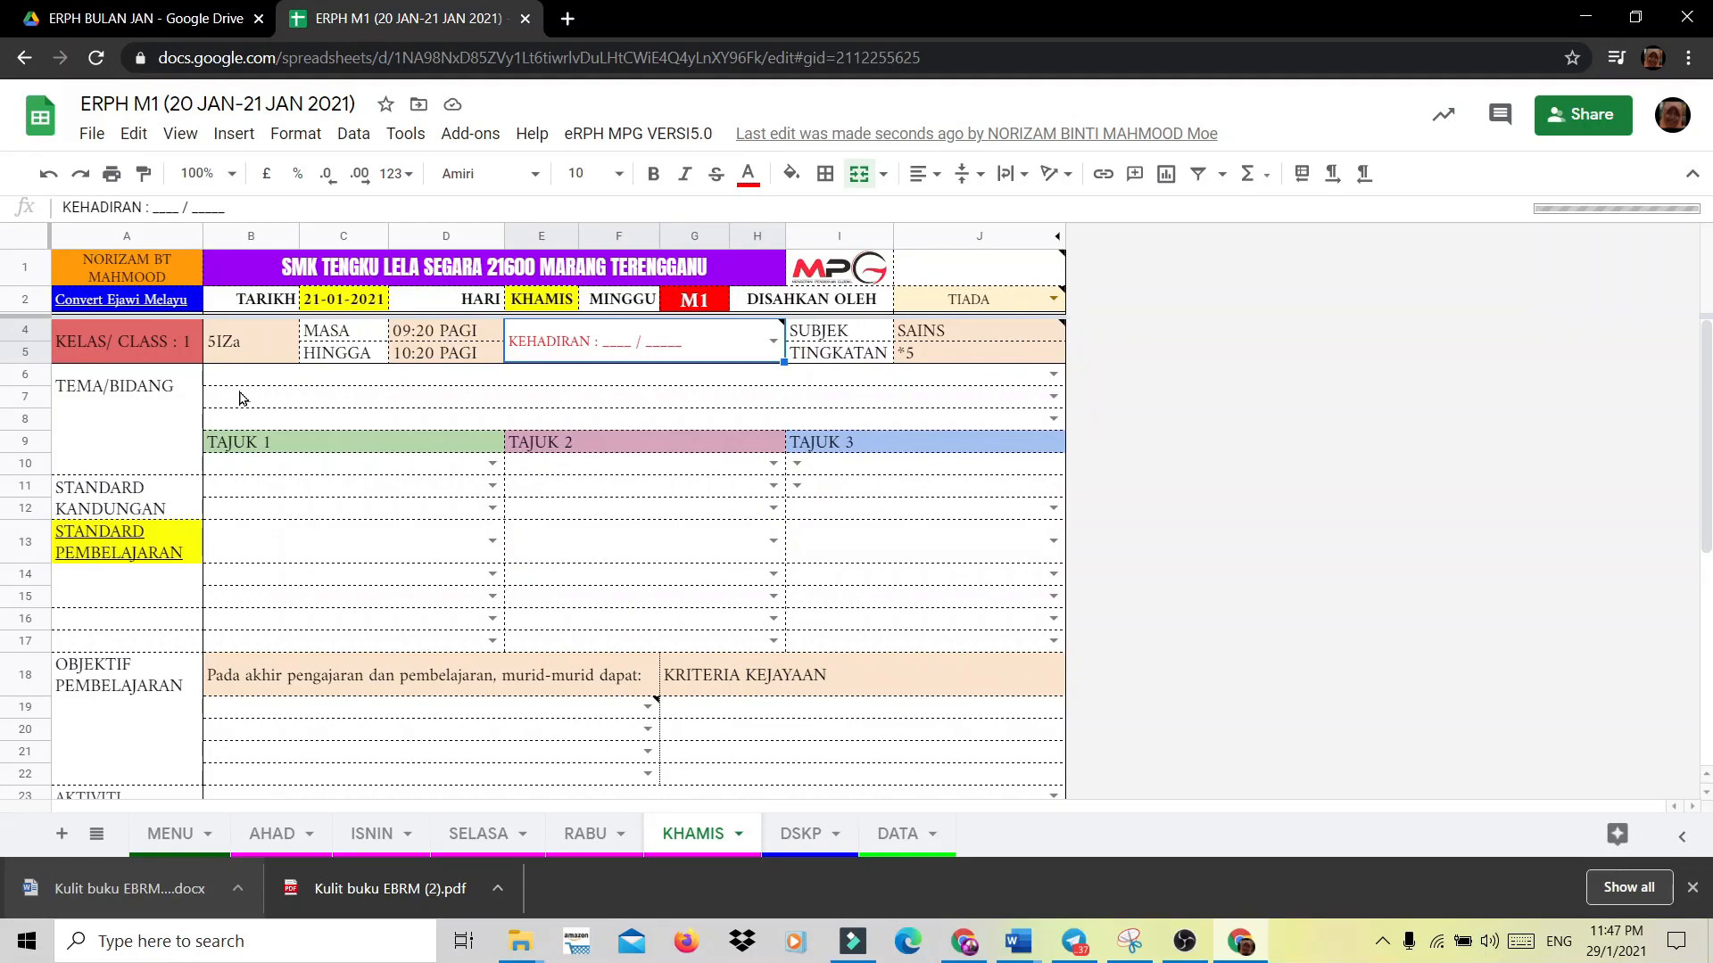
pyautogui.scroll(-5, 258, 402)
pyautogui.scroll(5, 290, 526)
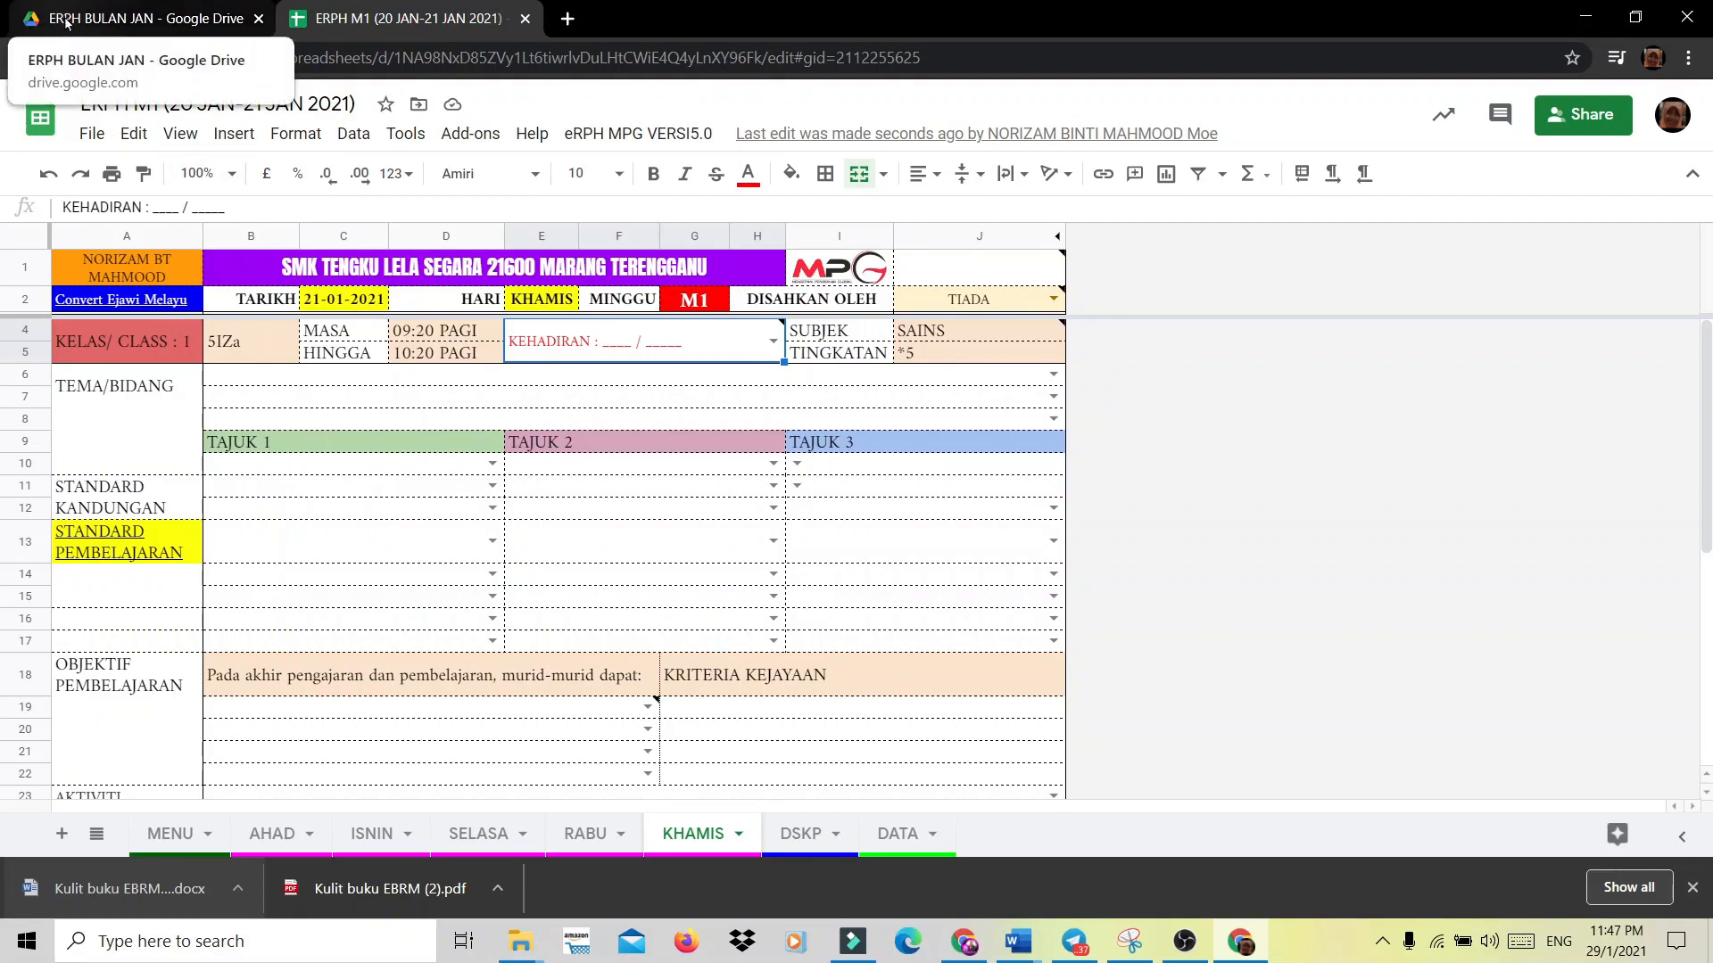
# Switch to the ERPH BULAN JAN folder in Google Drive and make a copy of ERPH M1 (20 JAN-21 JAN 2021).
pyautogui.click(223, 17)
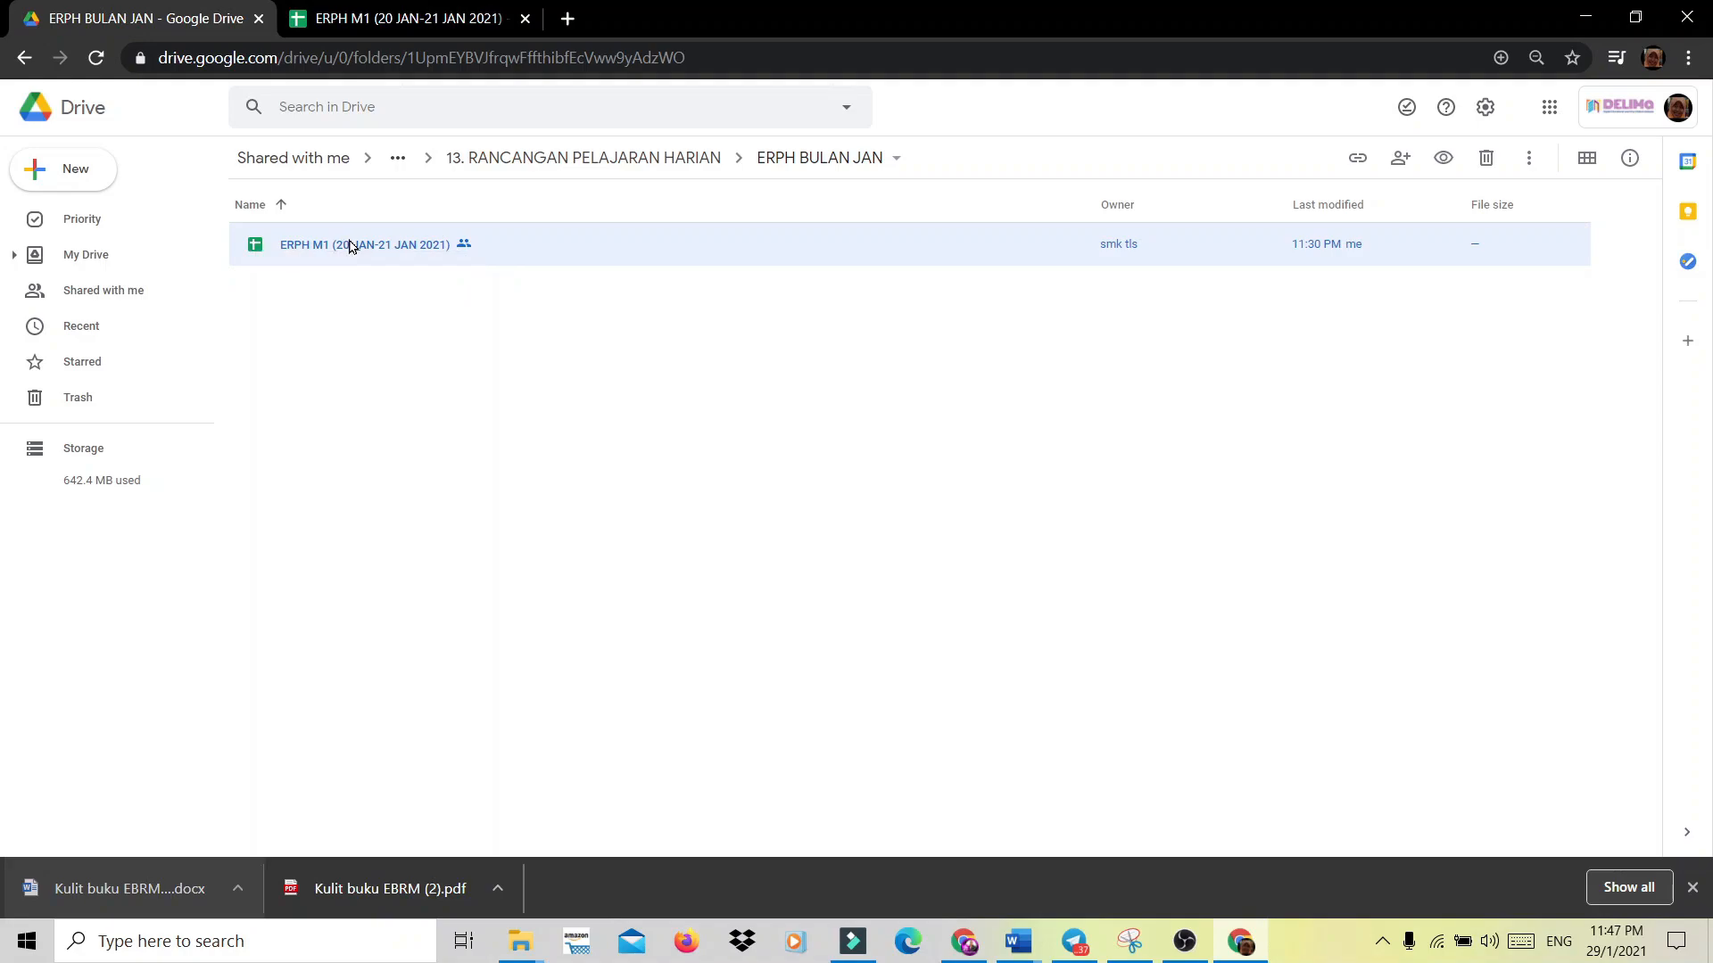
pyautogui.rightClick(349, 247)
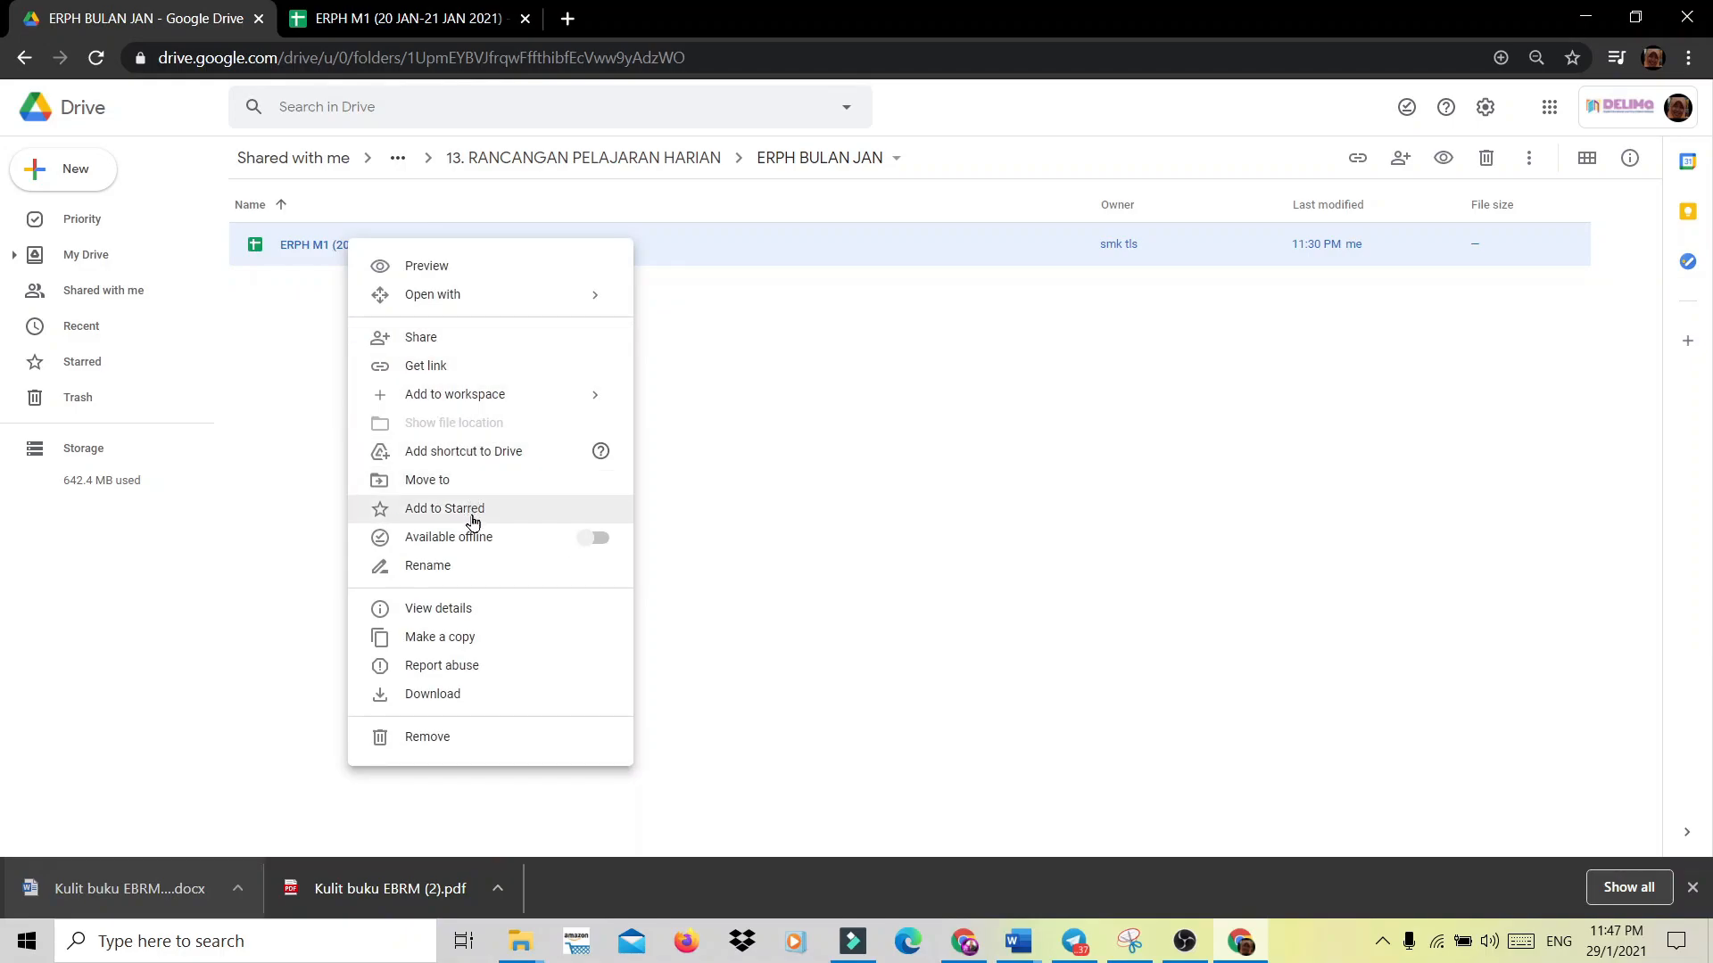
pyautogui.click(477, 634)
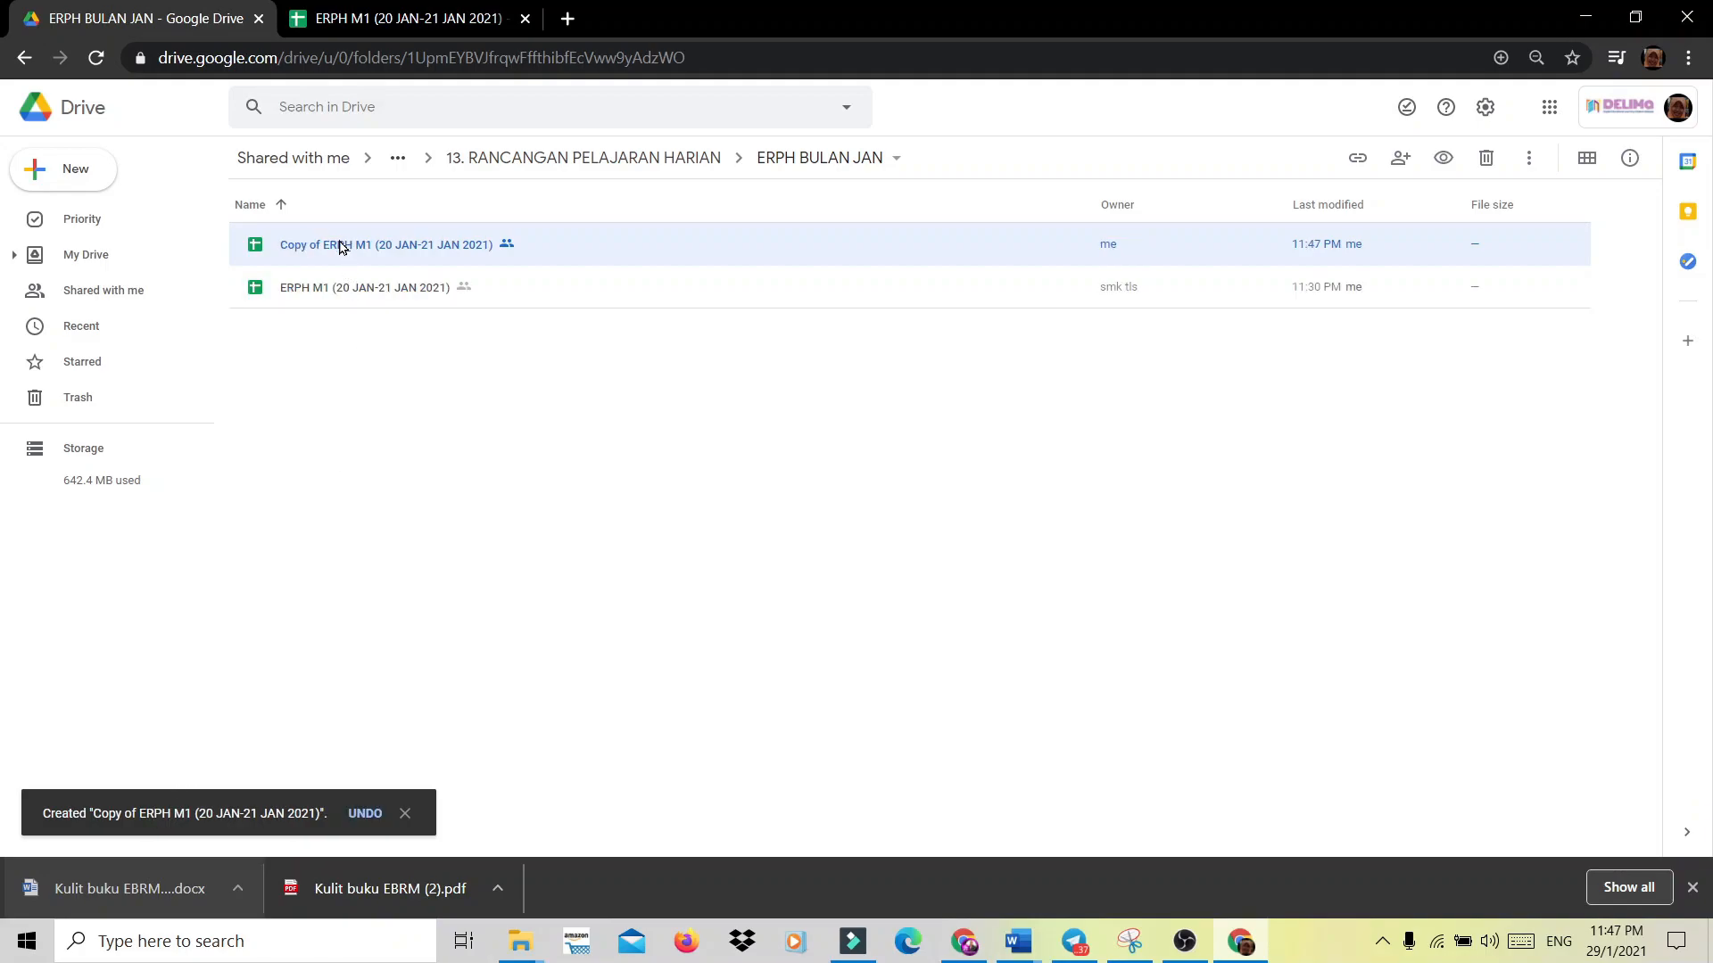
# Rename the copied spreadsheet as ERPH M2 (24 JAN-28 JAN 2021).
pyautogui.rightClick(338, 246)
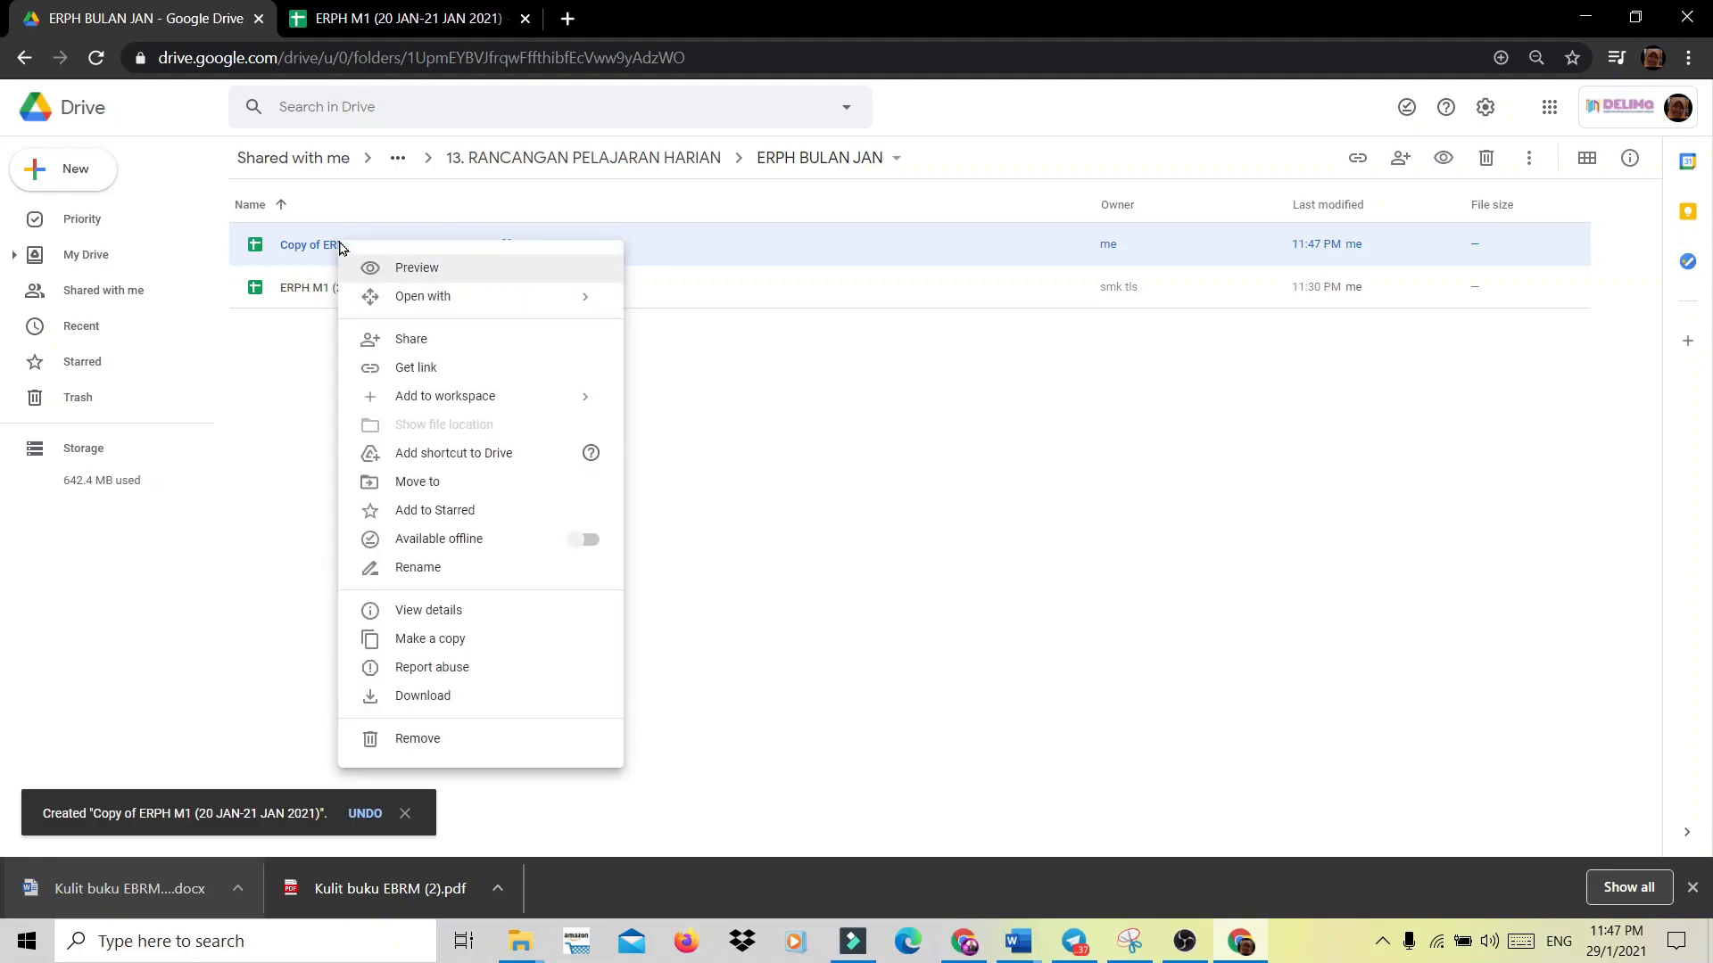
pyautogui.click(469, 571)
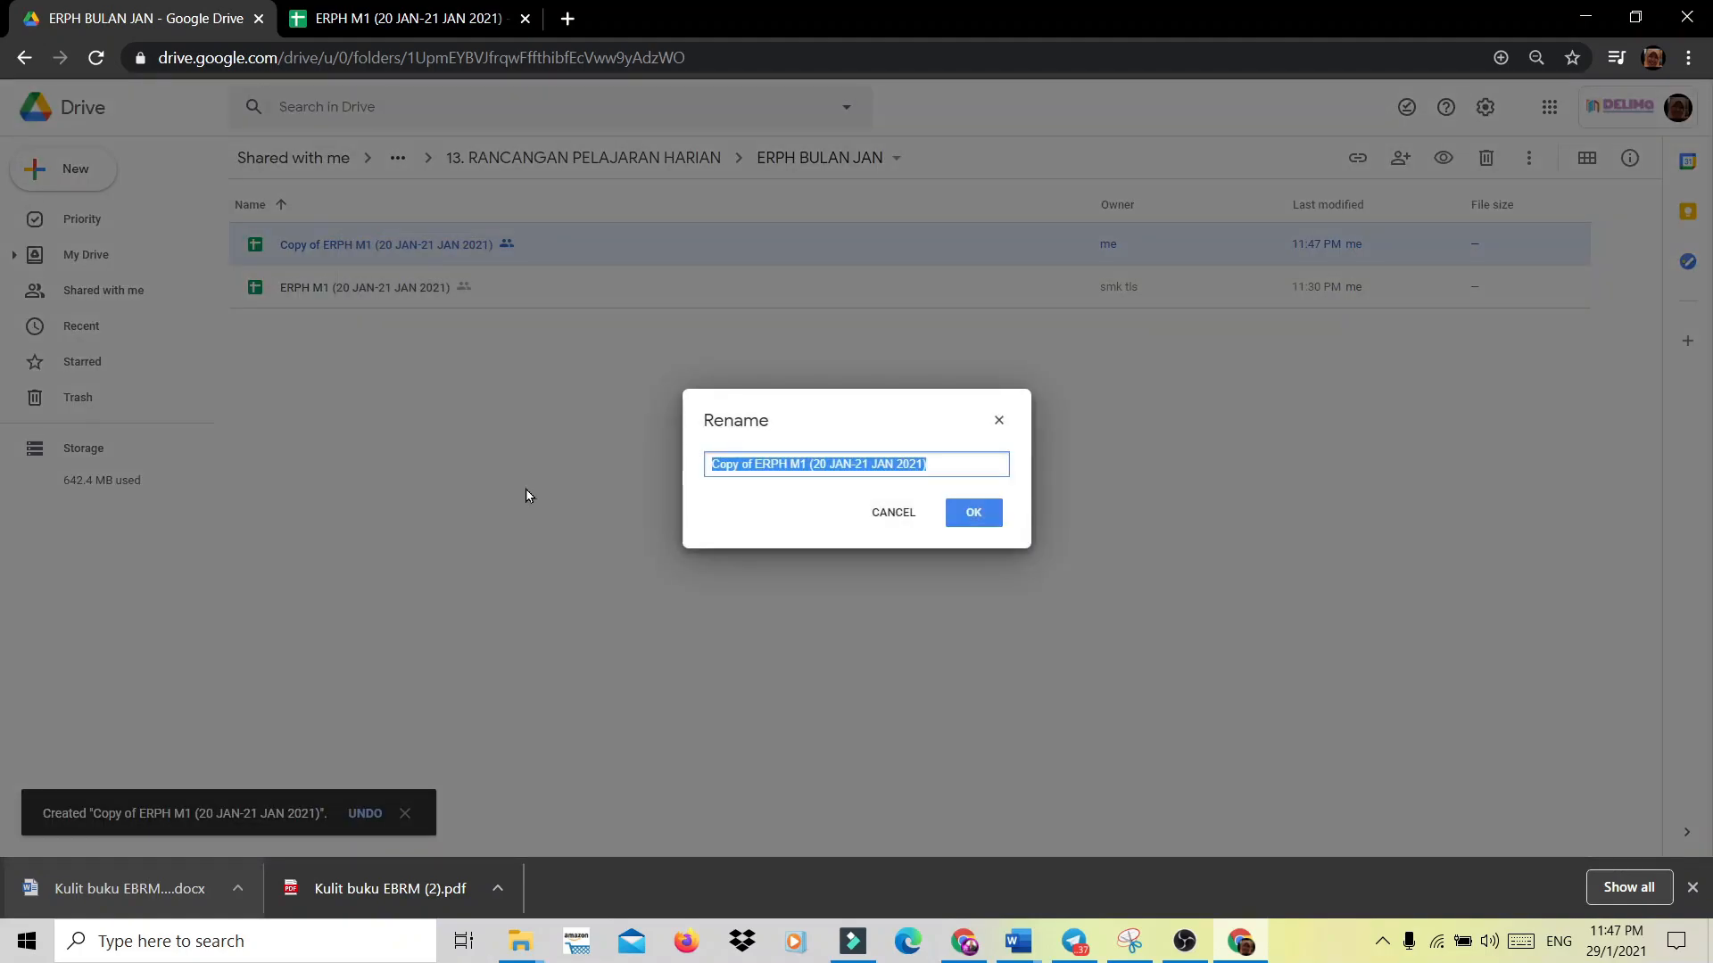
pyautogui.click(755, 463)
pyautogui.press('BackSpace')
pyautogui.press('BackSpace')
pyautogui.press('BackSpace')
pyautogui.press('BackSpace')
pyautogui.press('BackSpace')
pyautogui.press('BackSpace')
pyautogui.press('BackSpace')
pyautogui.press('BackSpace')
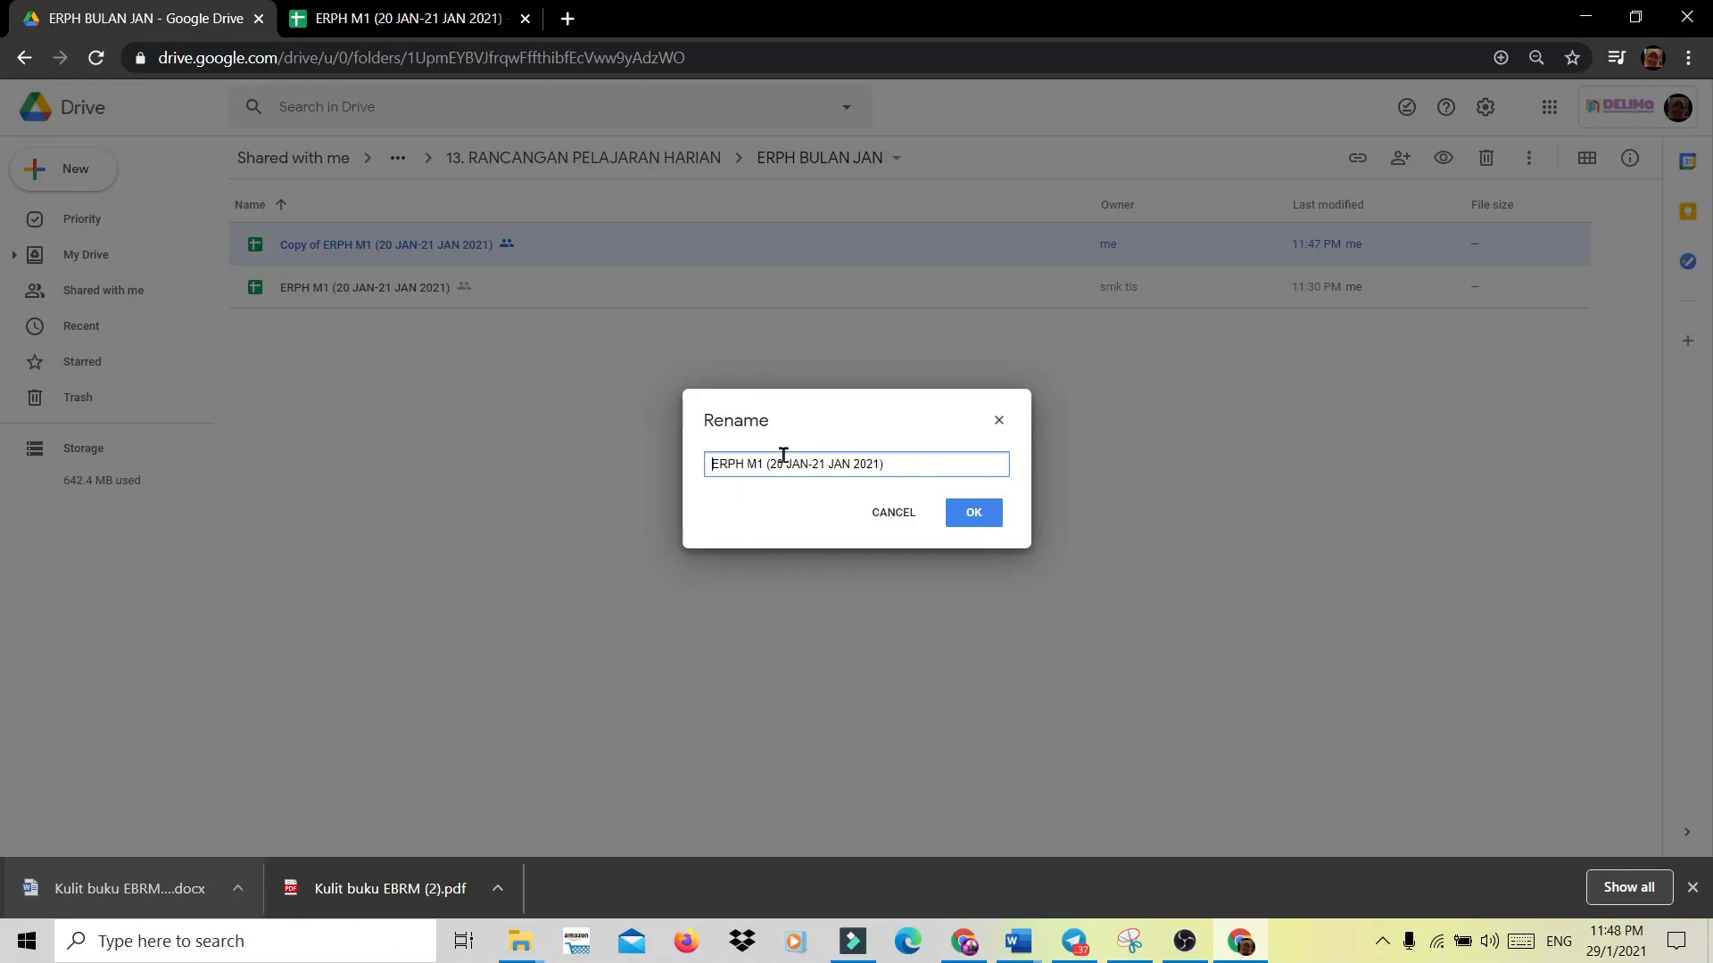
pyautogui.click(758, 465)
pyautogui.press('BackSpace')
pyautogui.write('2')
pyautogui.click(765, 466)
pyautogui.press('BackSpace')
pyautogui.write('4')
pyautogui.press('Delete')
pyautogui.write('8')
pyautogui.click(976, 515)
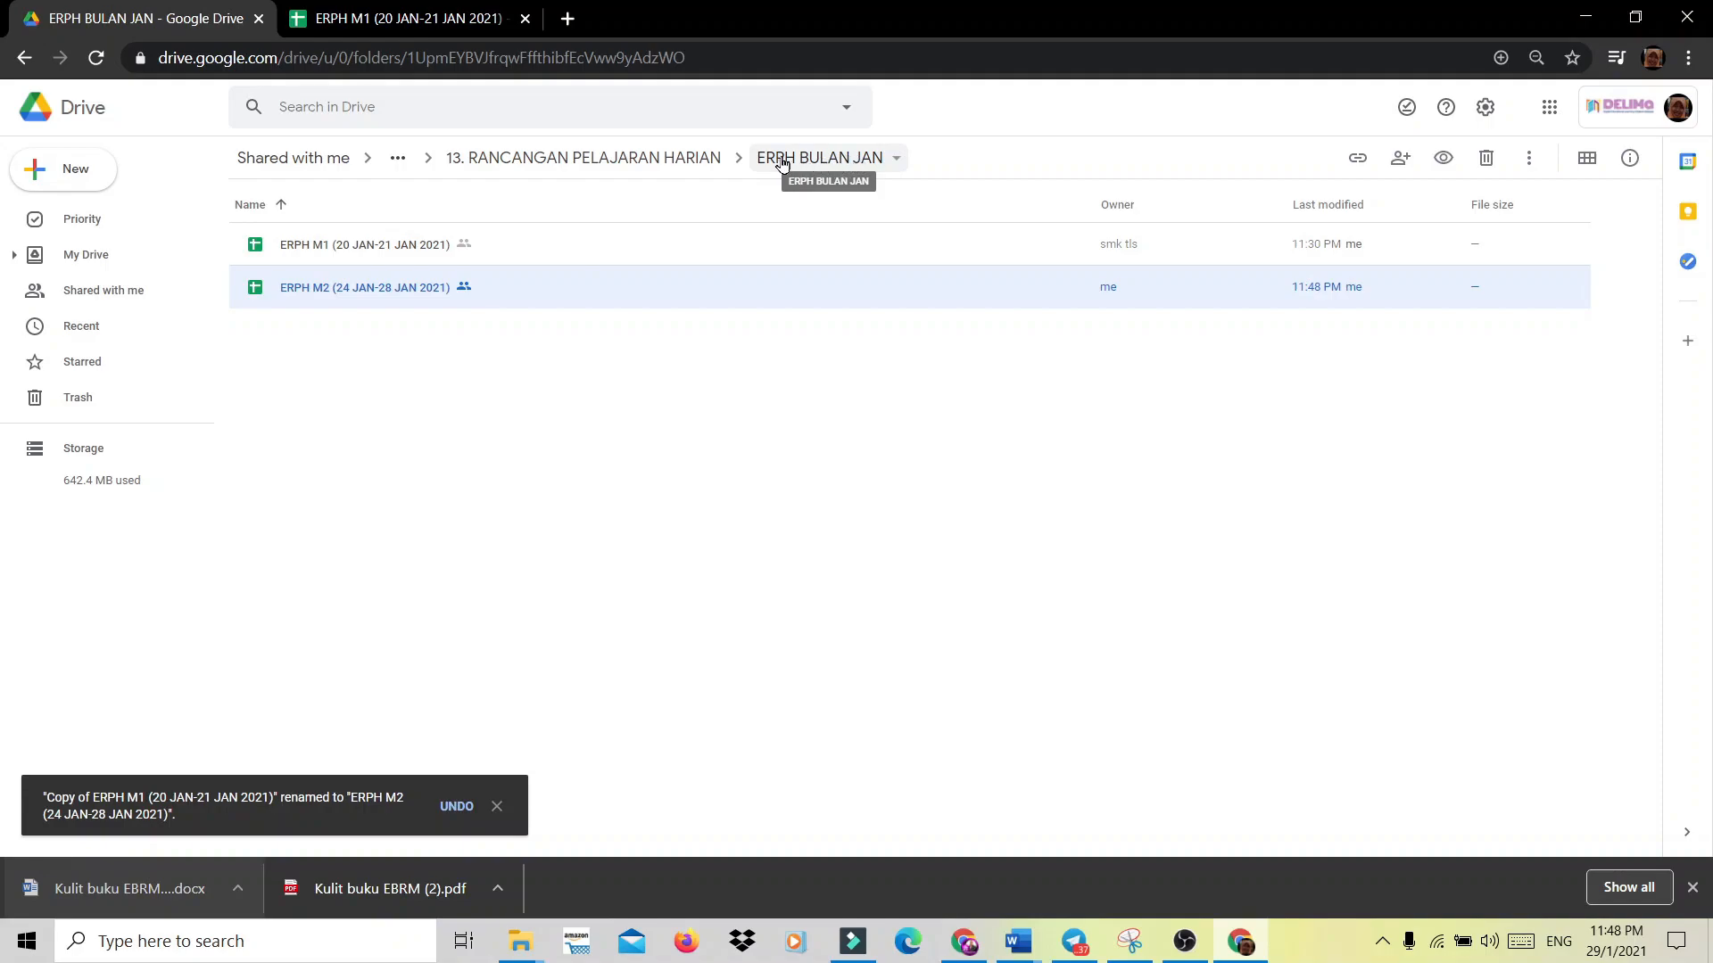
# Open the ERPH M2 spreadsheet, set the AHAD start date in the MENU sheet to 24-01-2021 and check the week's schedule.
pyautogui.doubleClick(397, 287)
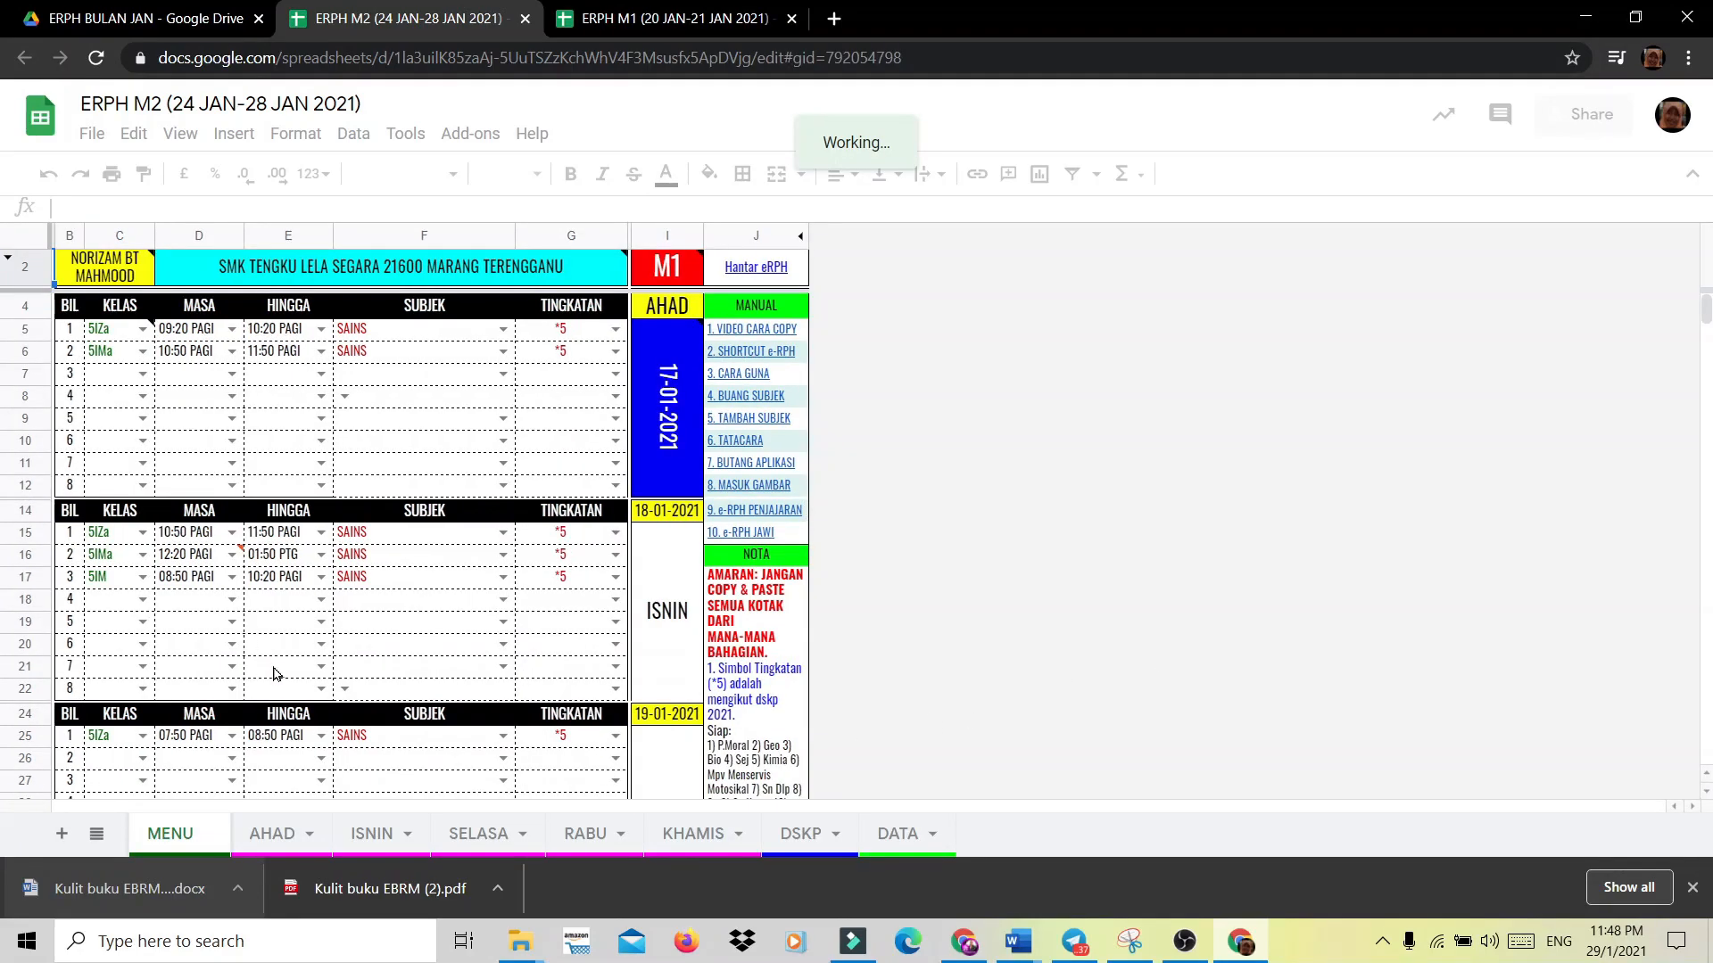
pyautogui.click(265, 833)
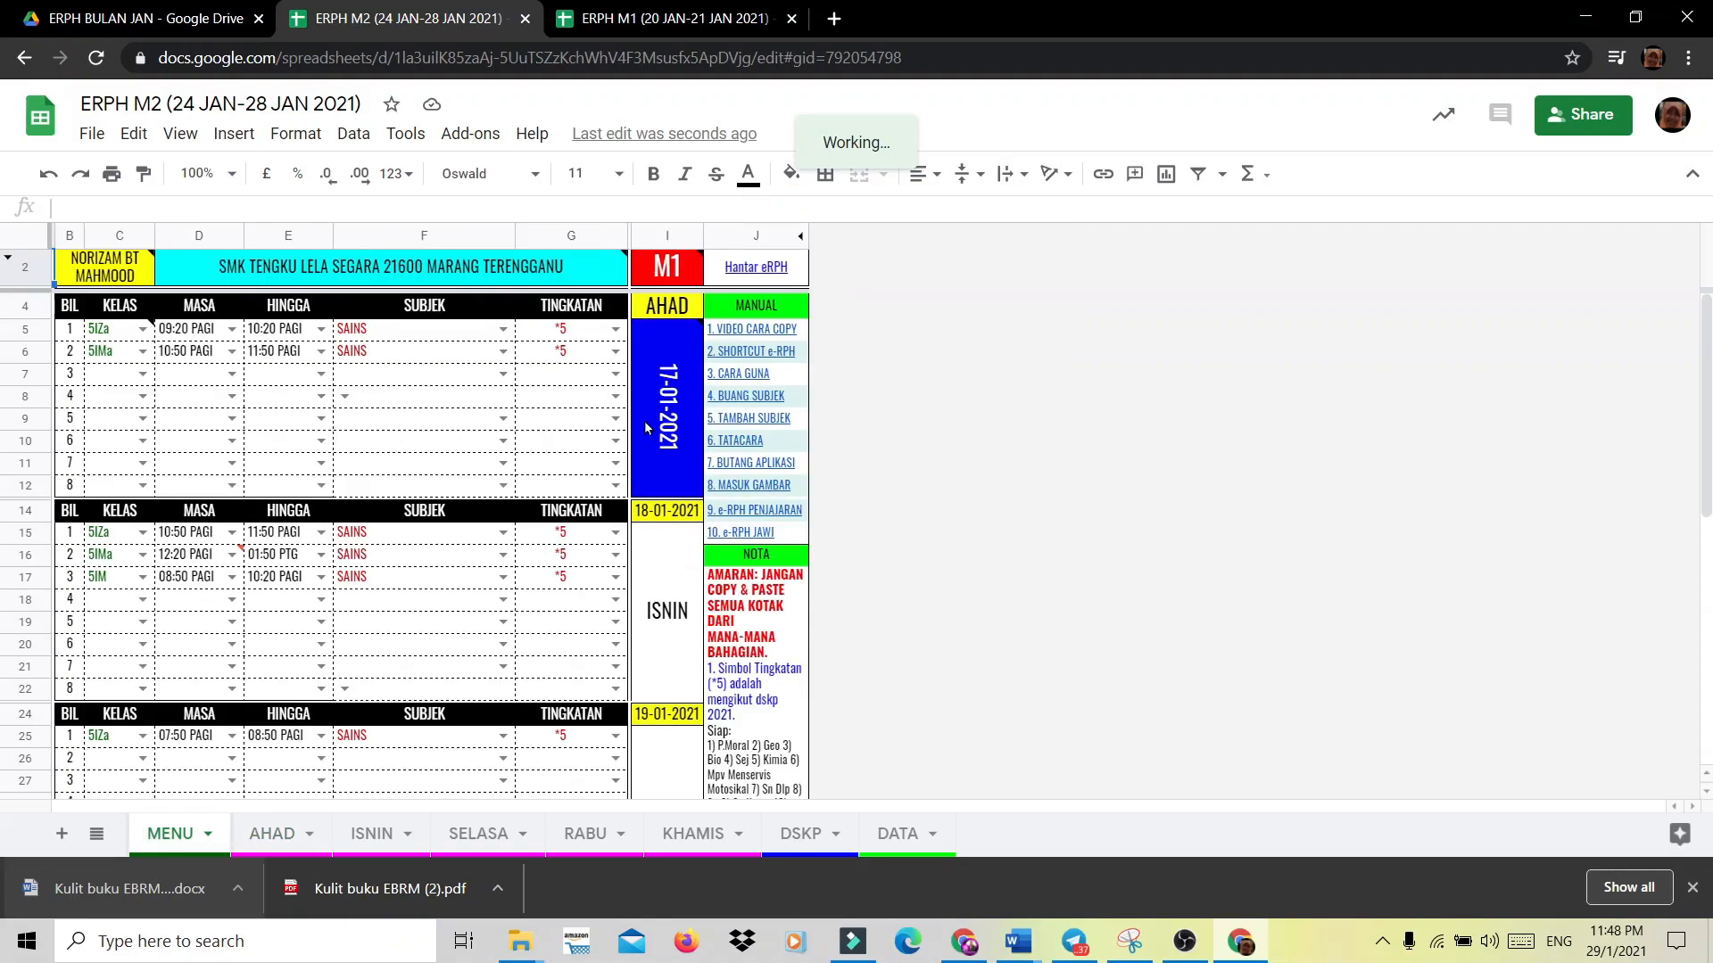
pyautogui.doubleClick(665, 335)
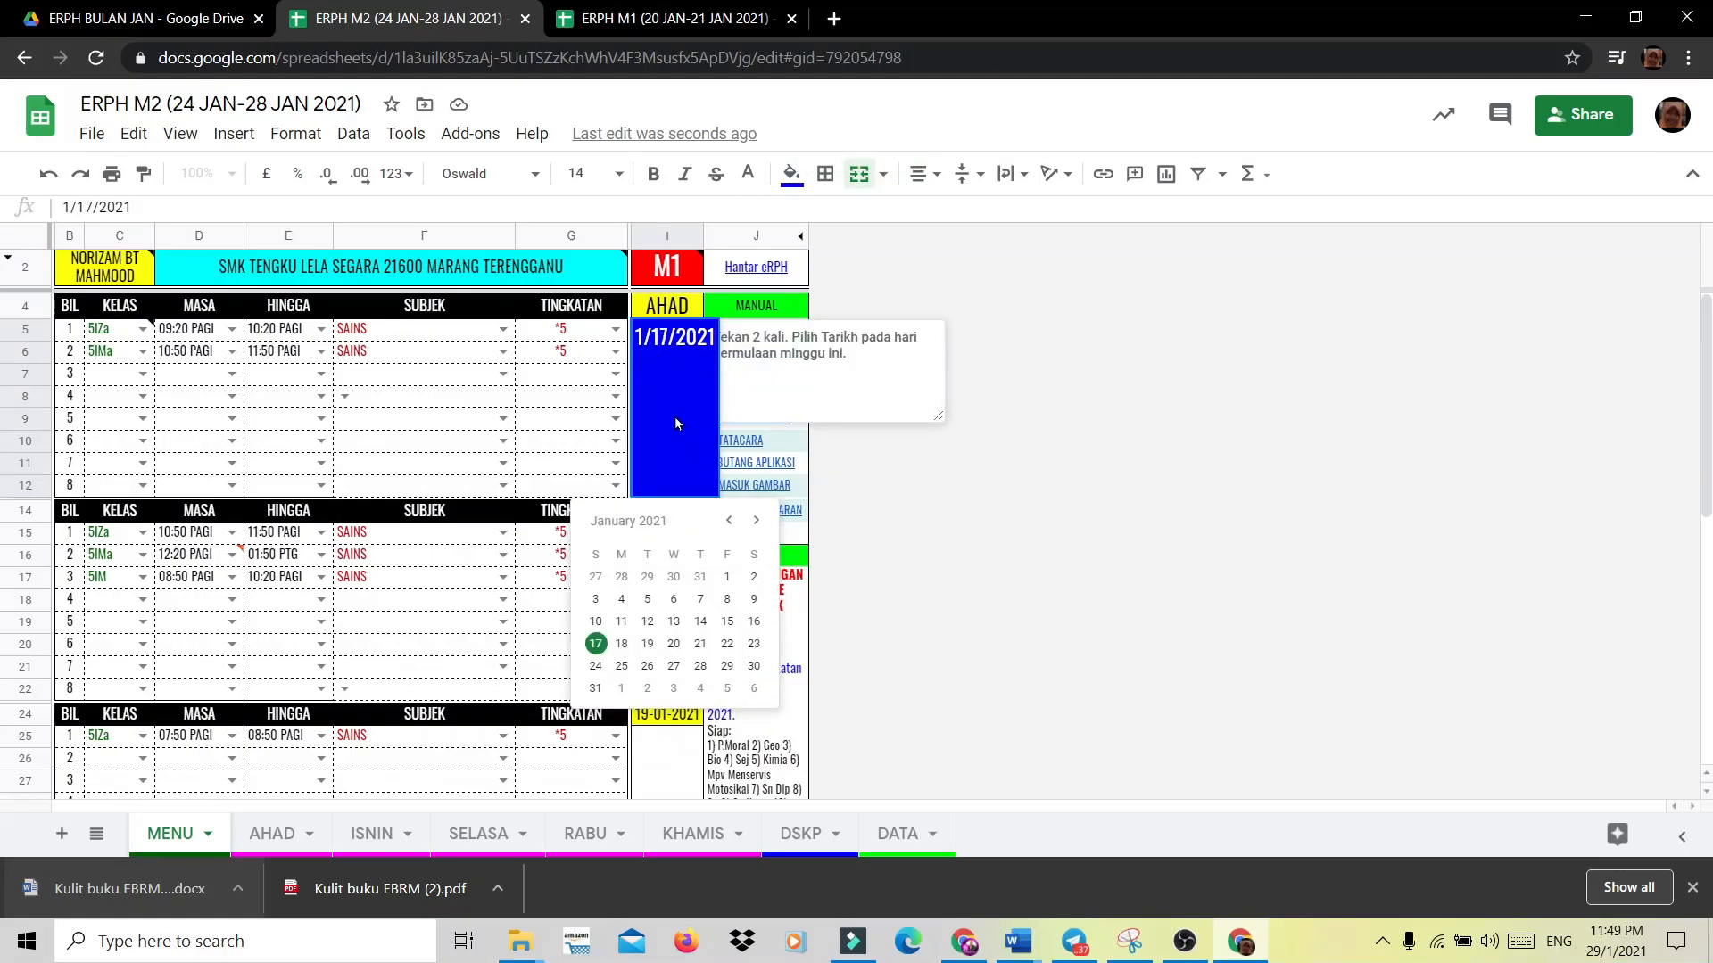
pyautogui.click(596, 666)
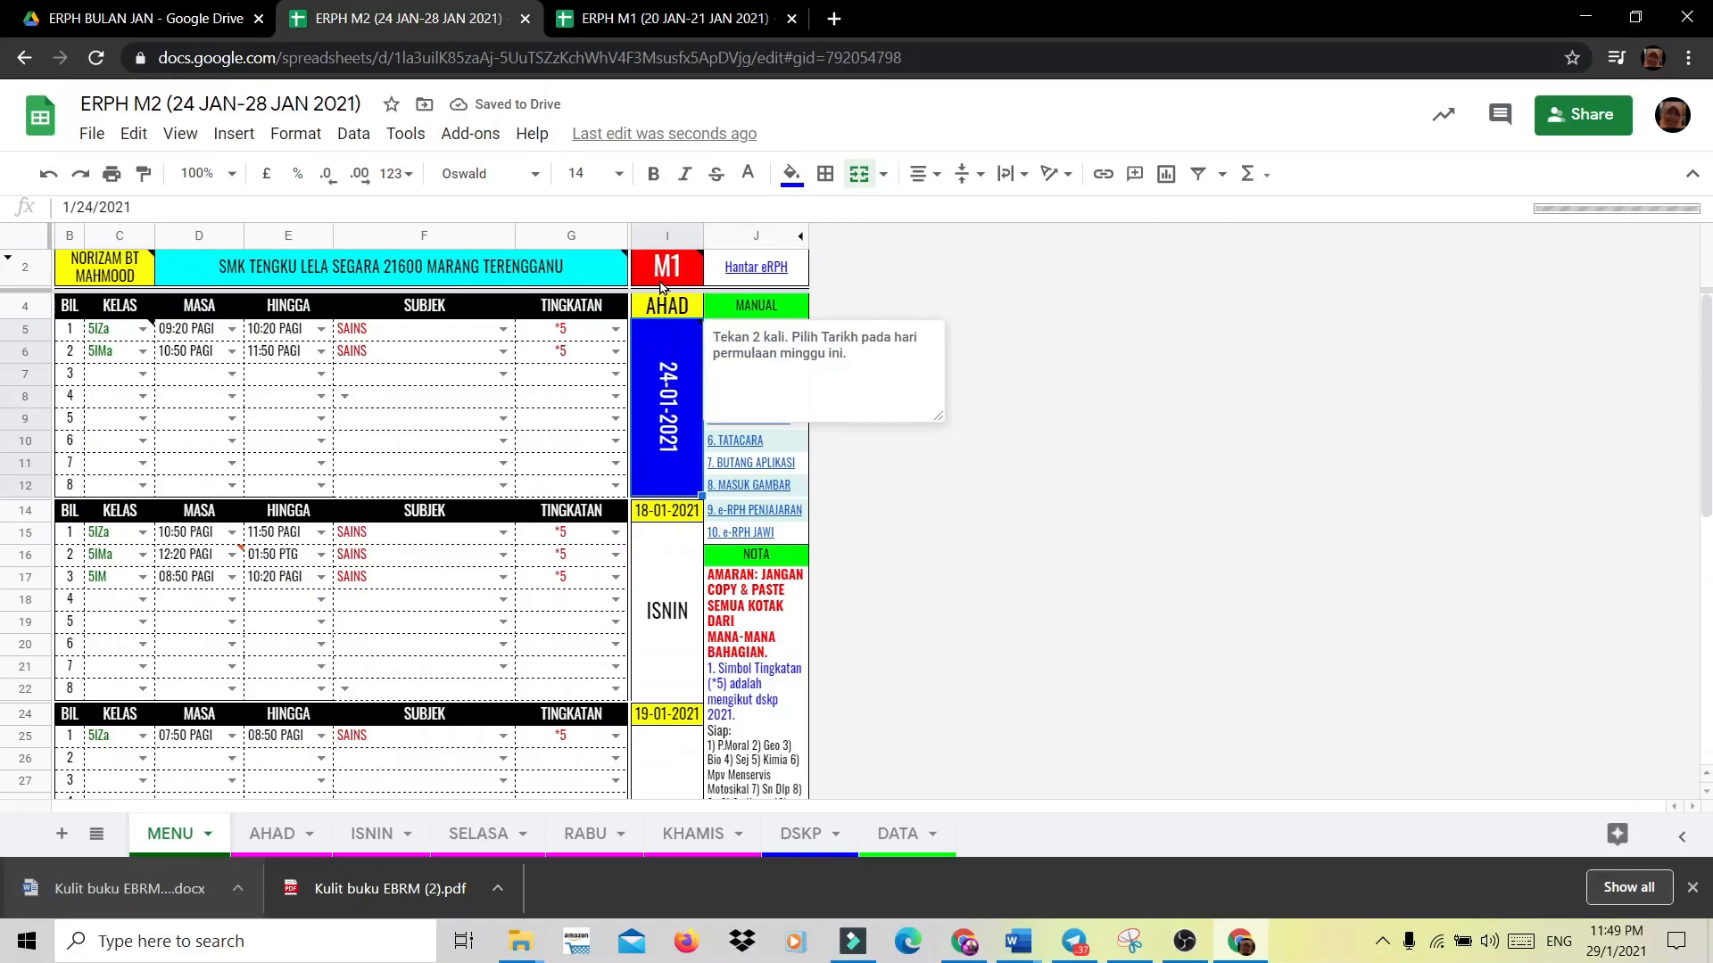
pyautogui.click(563, 427)
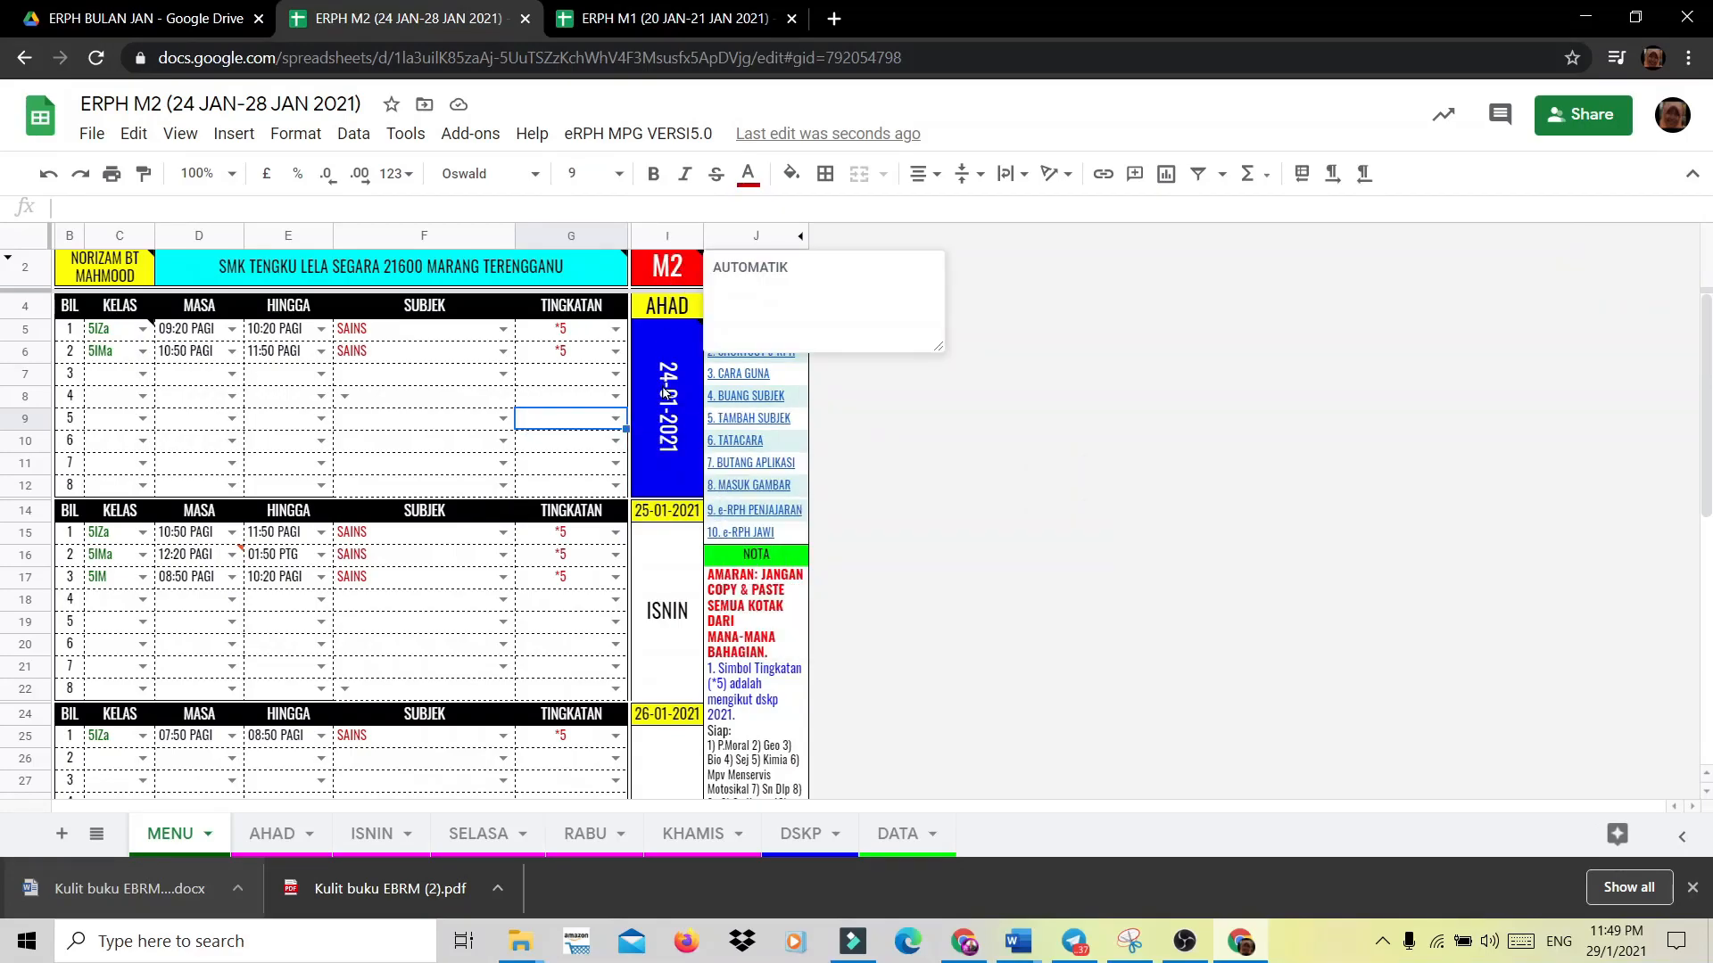
pyautogui.scroll(-8, 671, 628)
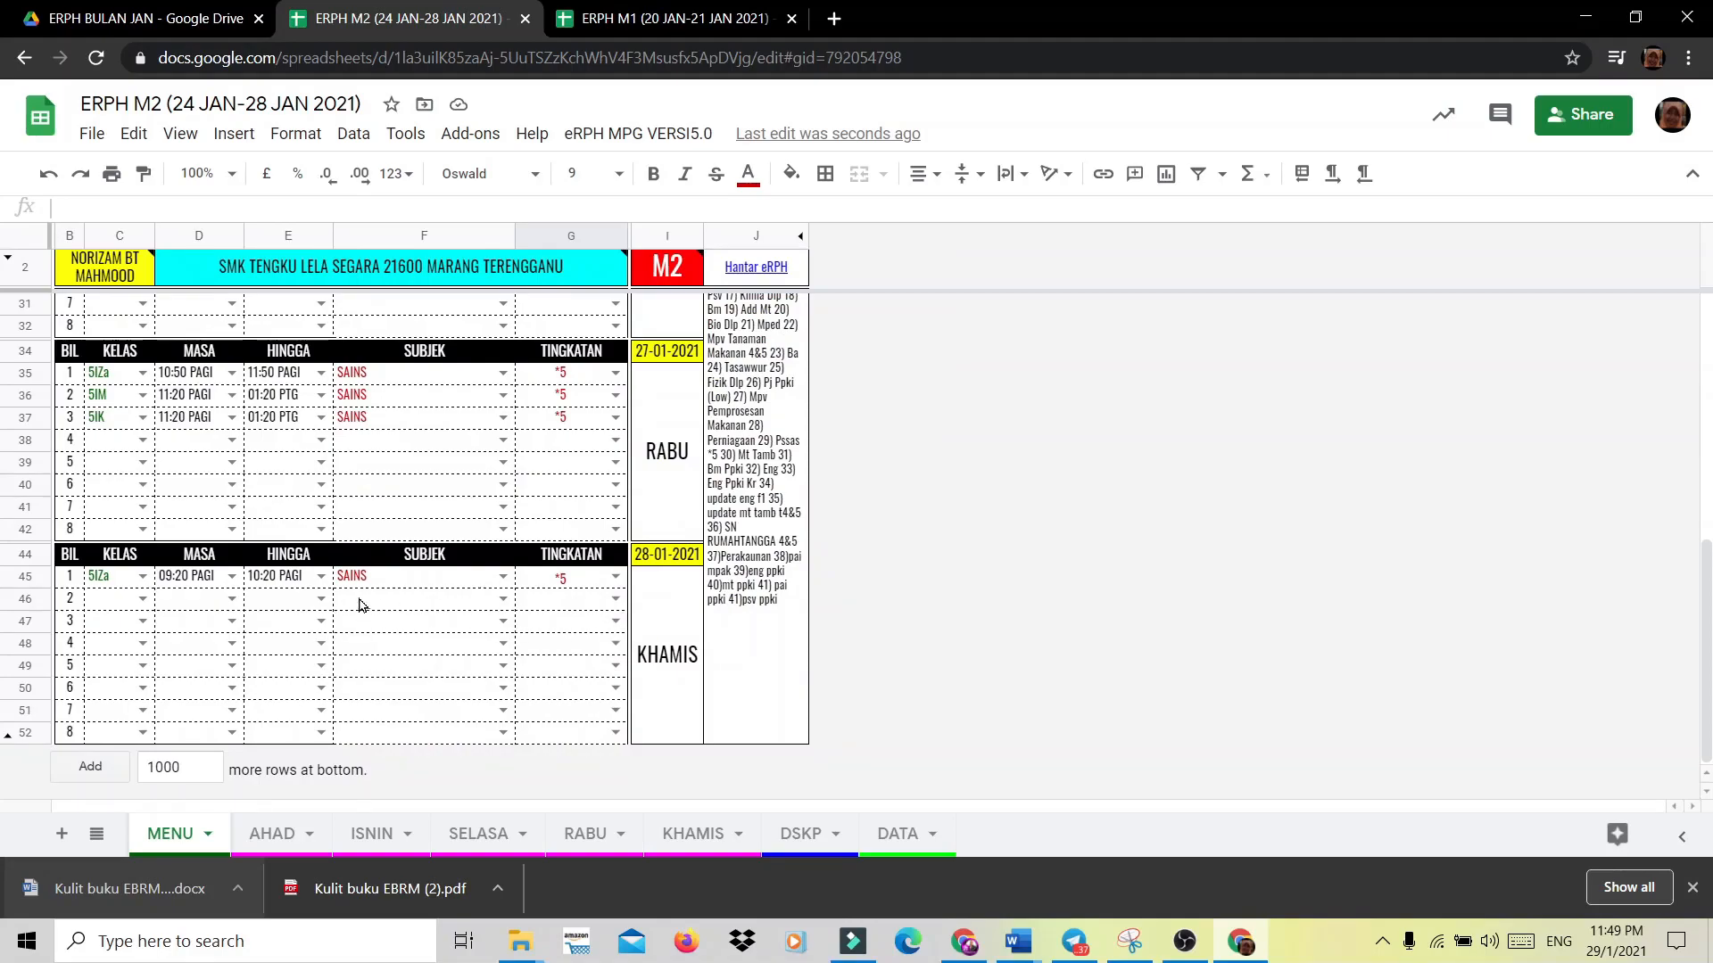
pyautogui.scroll(8, 214, 527)
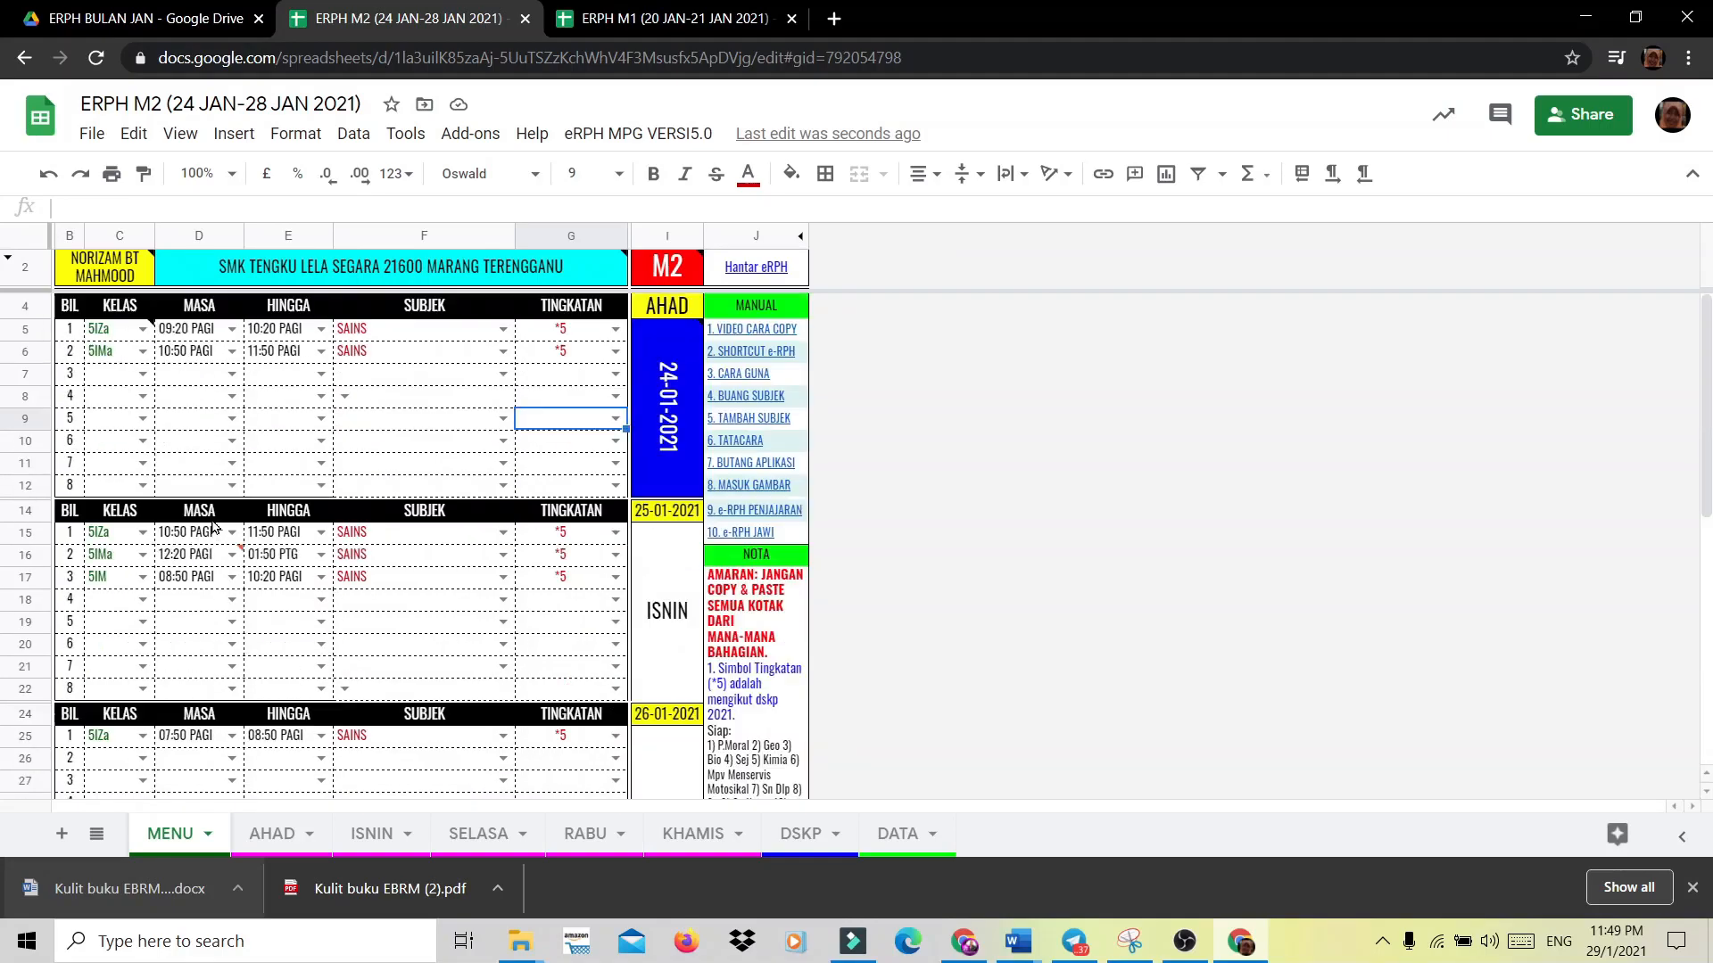
# Delete the text "PERSEKOLAHAN BAGI SESI 2021 BELUM DIBUKA" from the AHAD sheet.
pyautogui.click(264, 838)
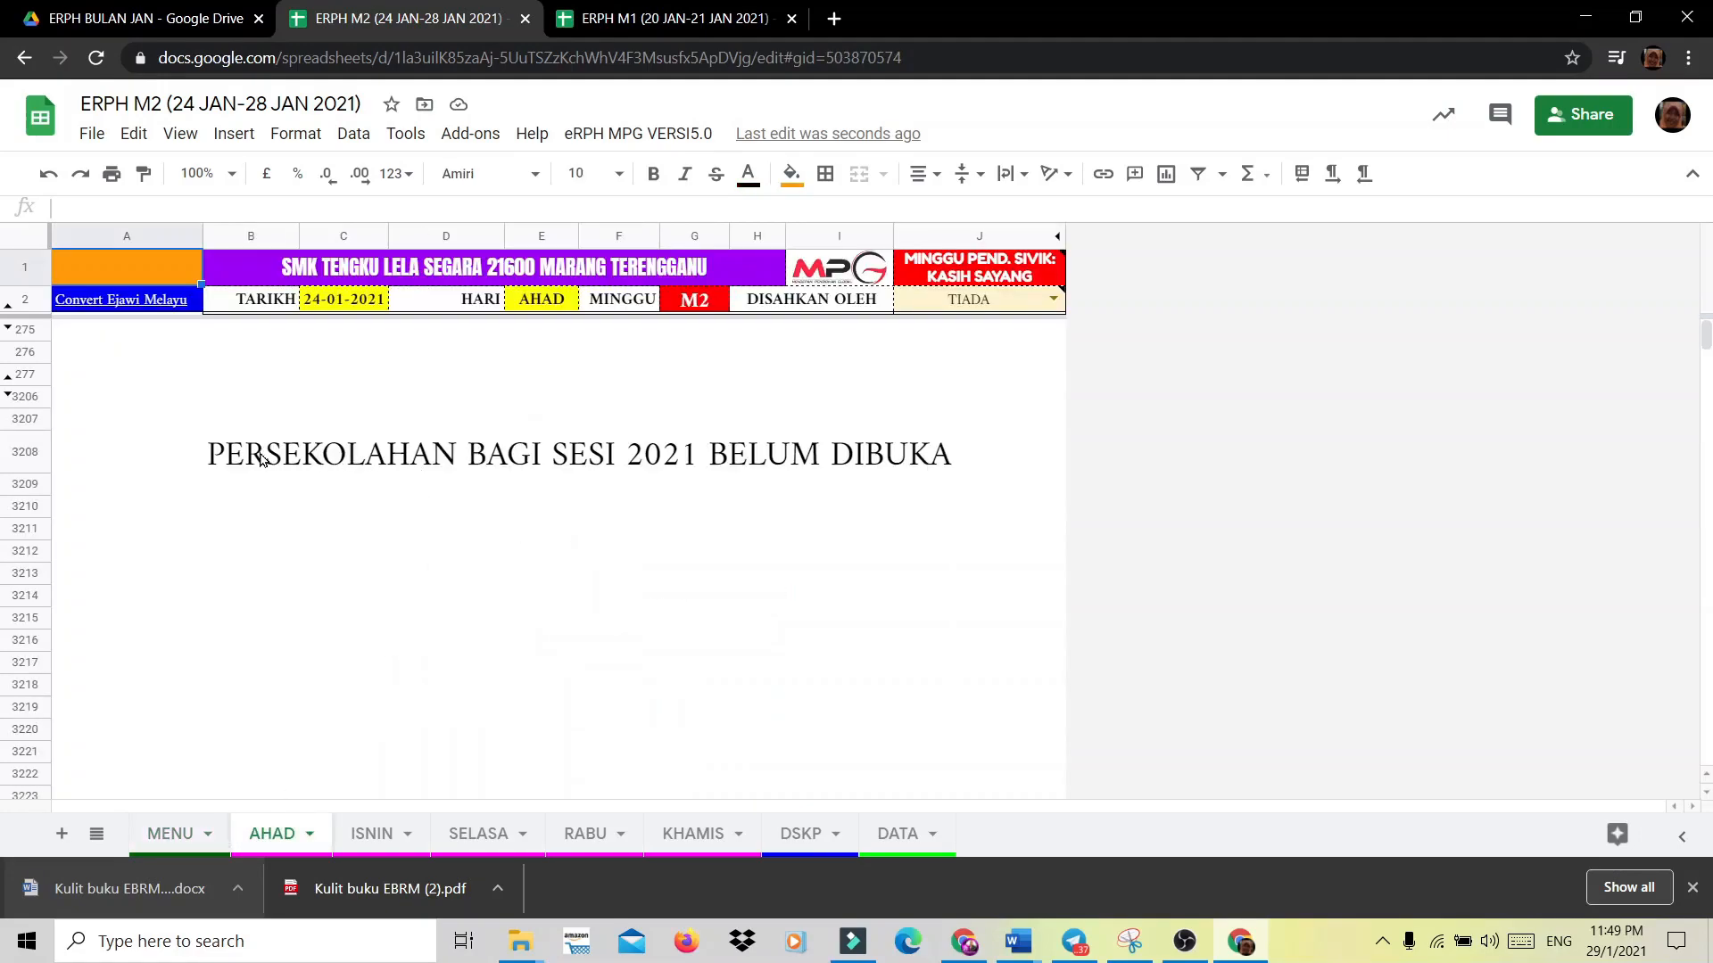
pyautogui.click(234, 461)
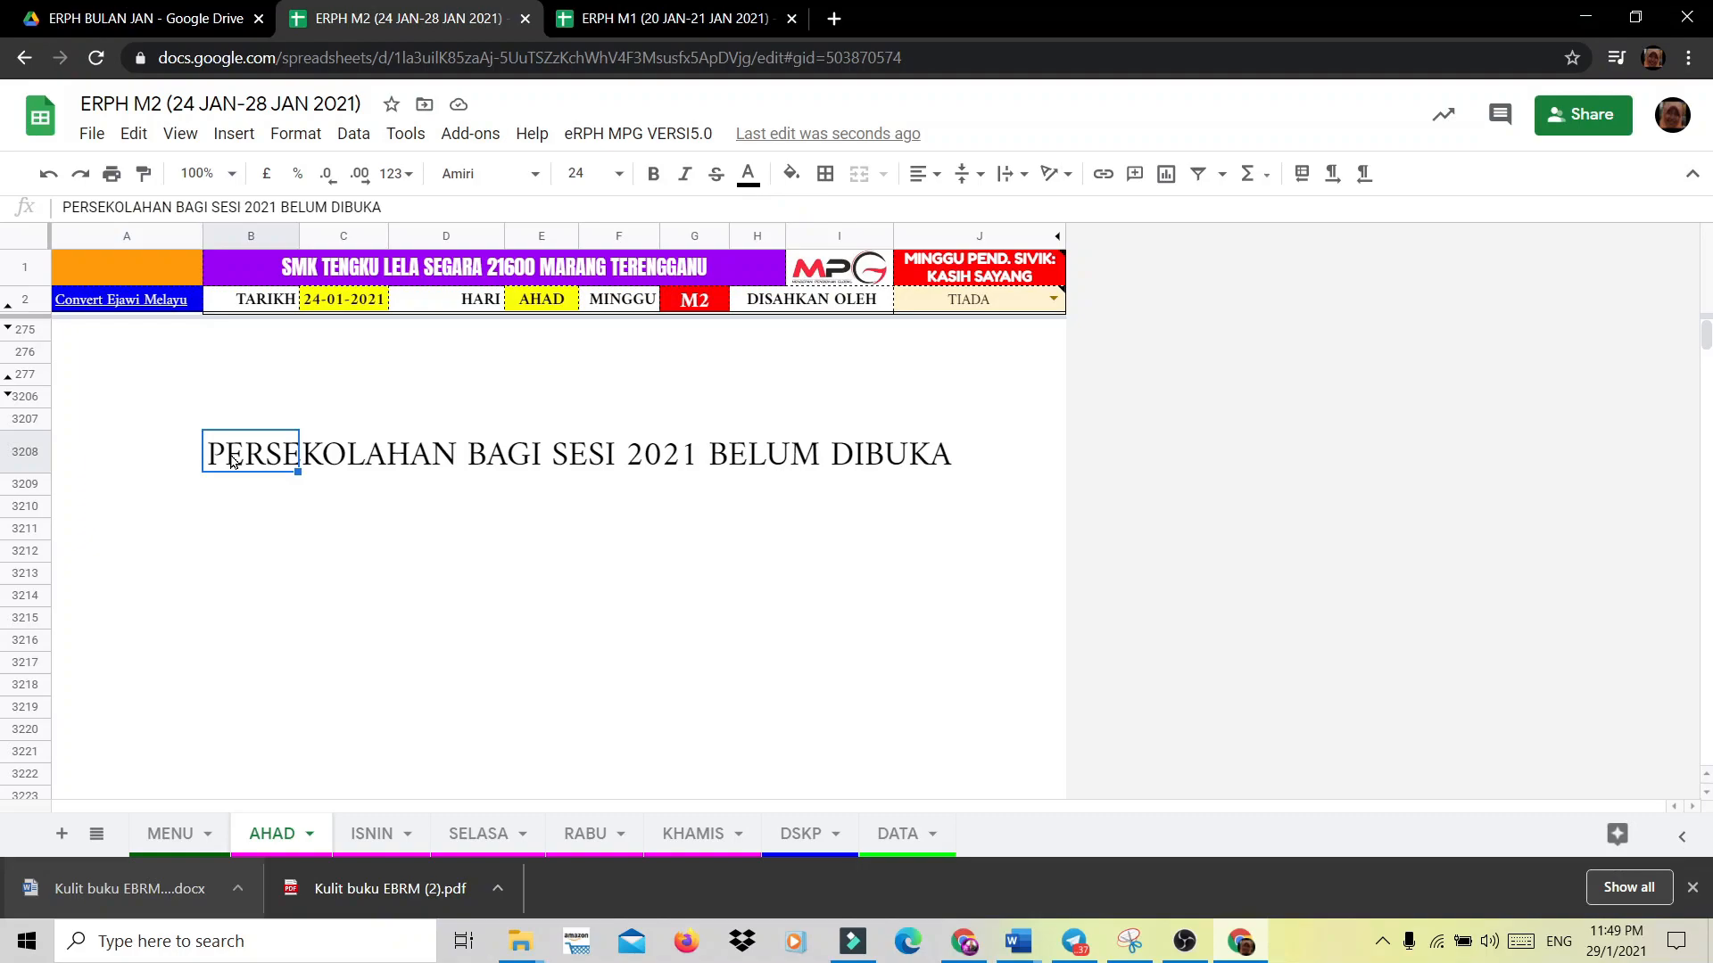
pyautogui.press('Delete')
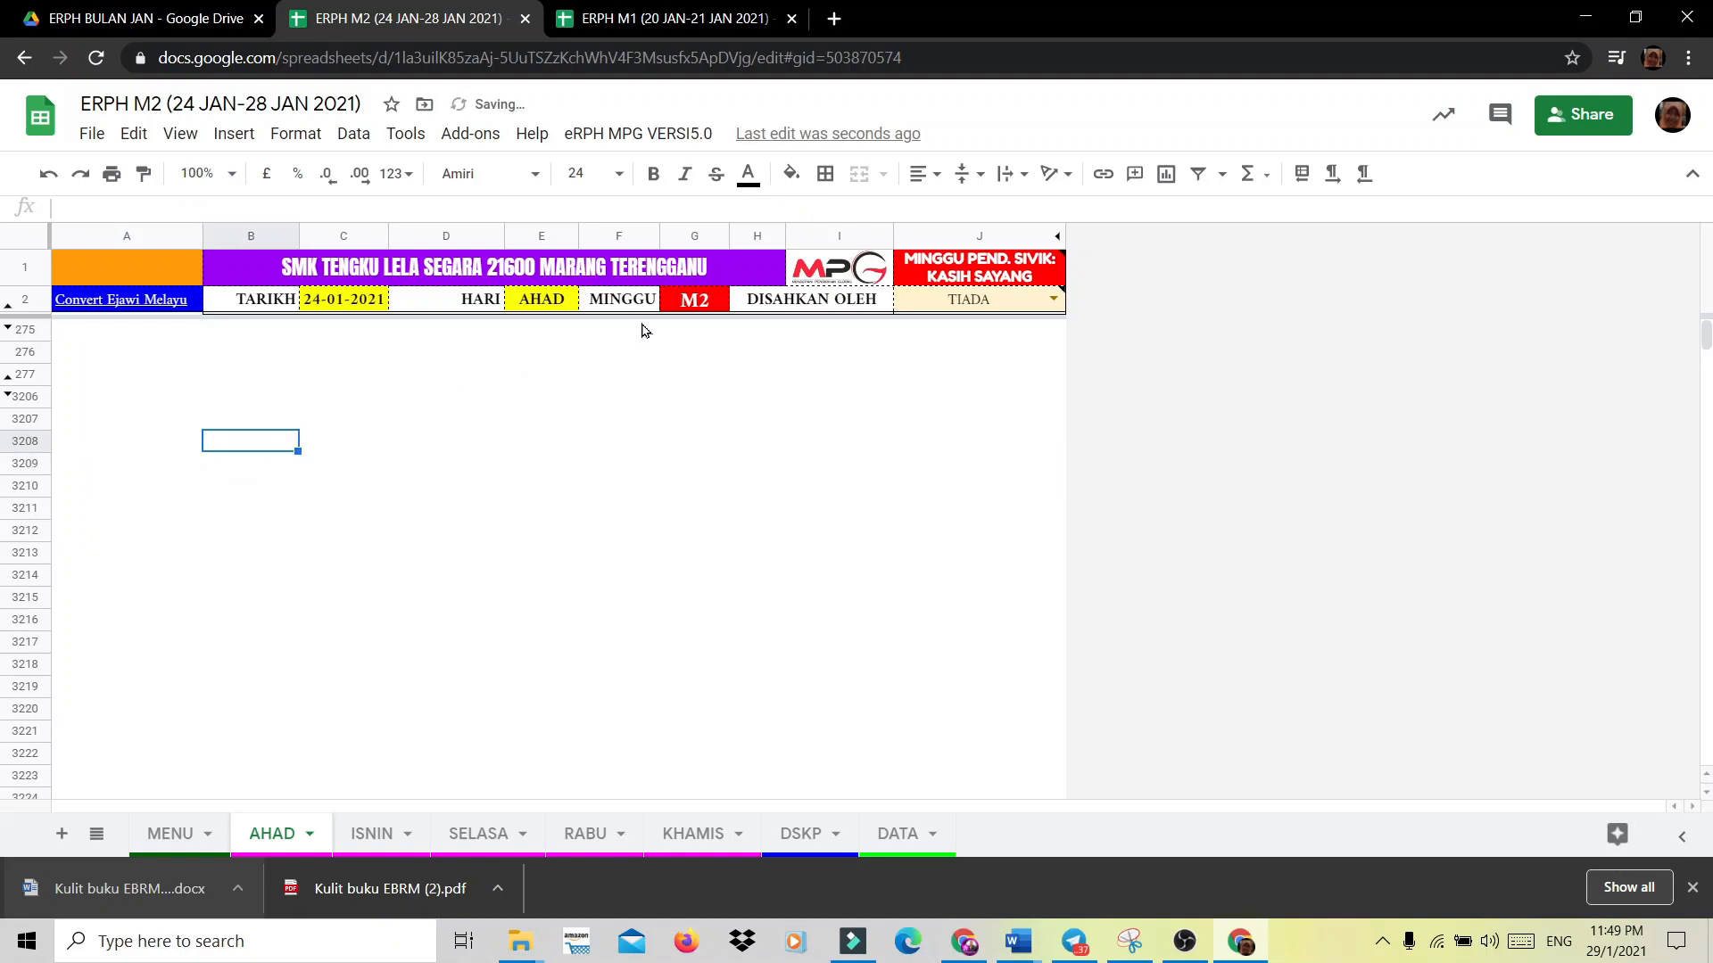
# Check AHAD's classes in the MENU sheet and try to set the AHAD sheet's lesson plan count to 2 RPH.
pyautogui.click(676, 132)
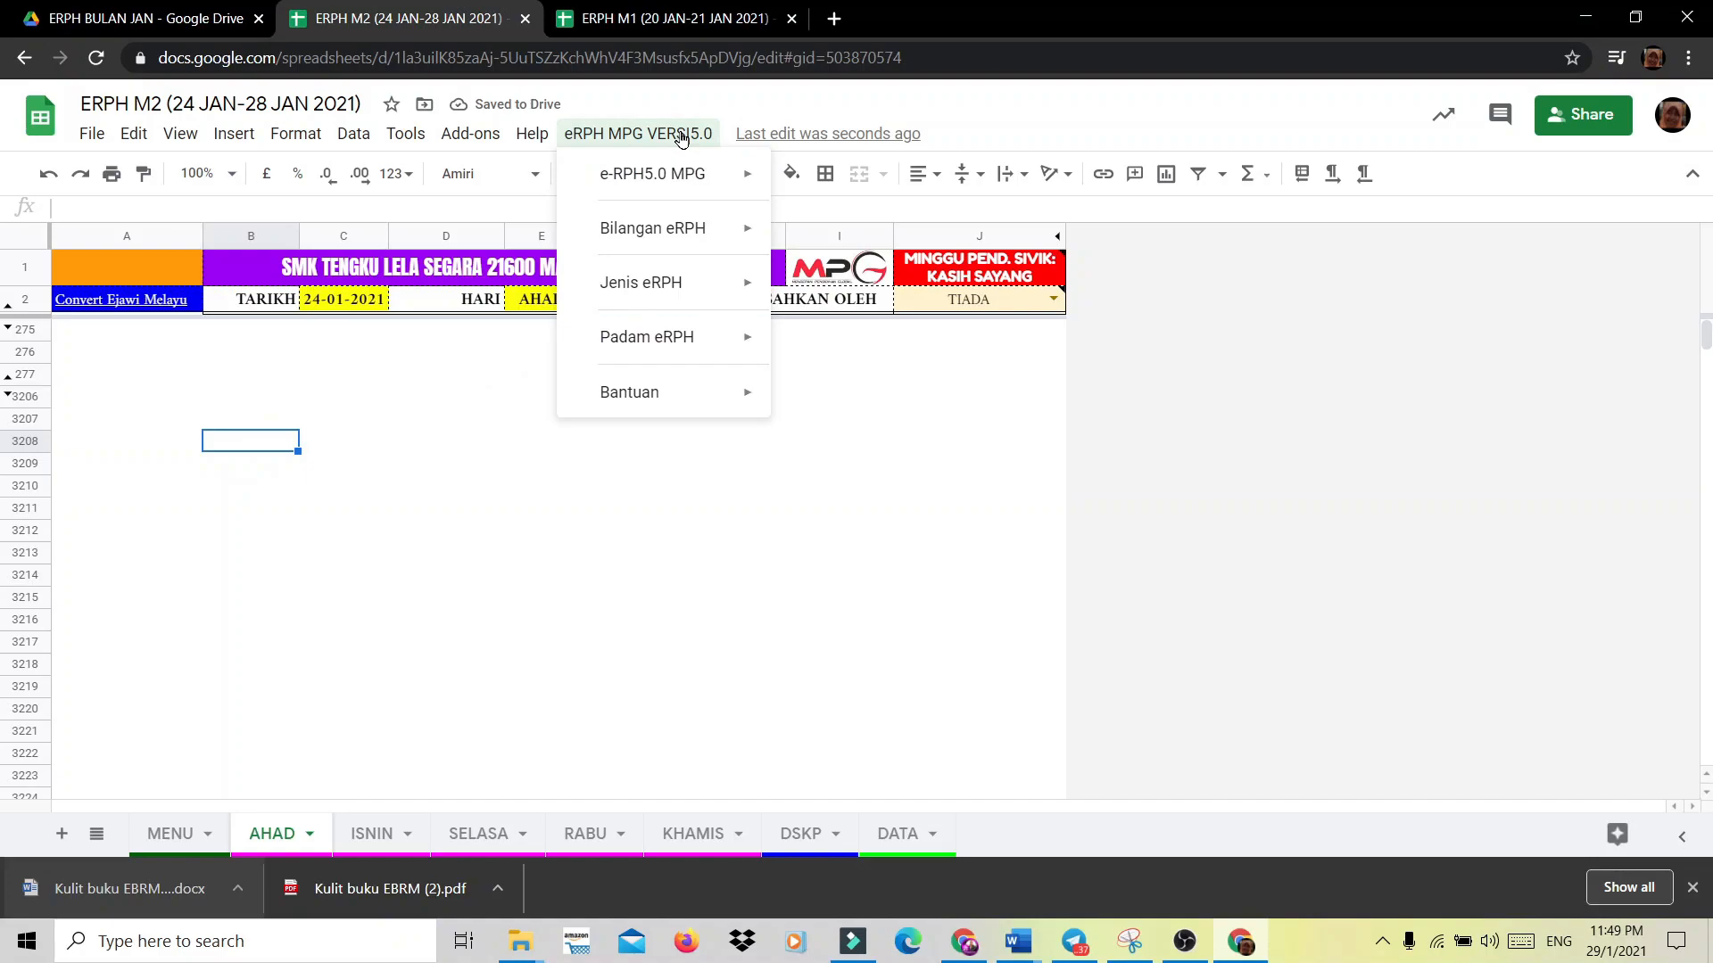
pyautogui.click(173, 839)
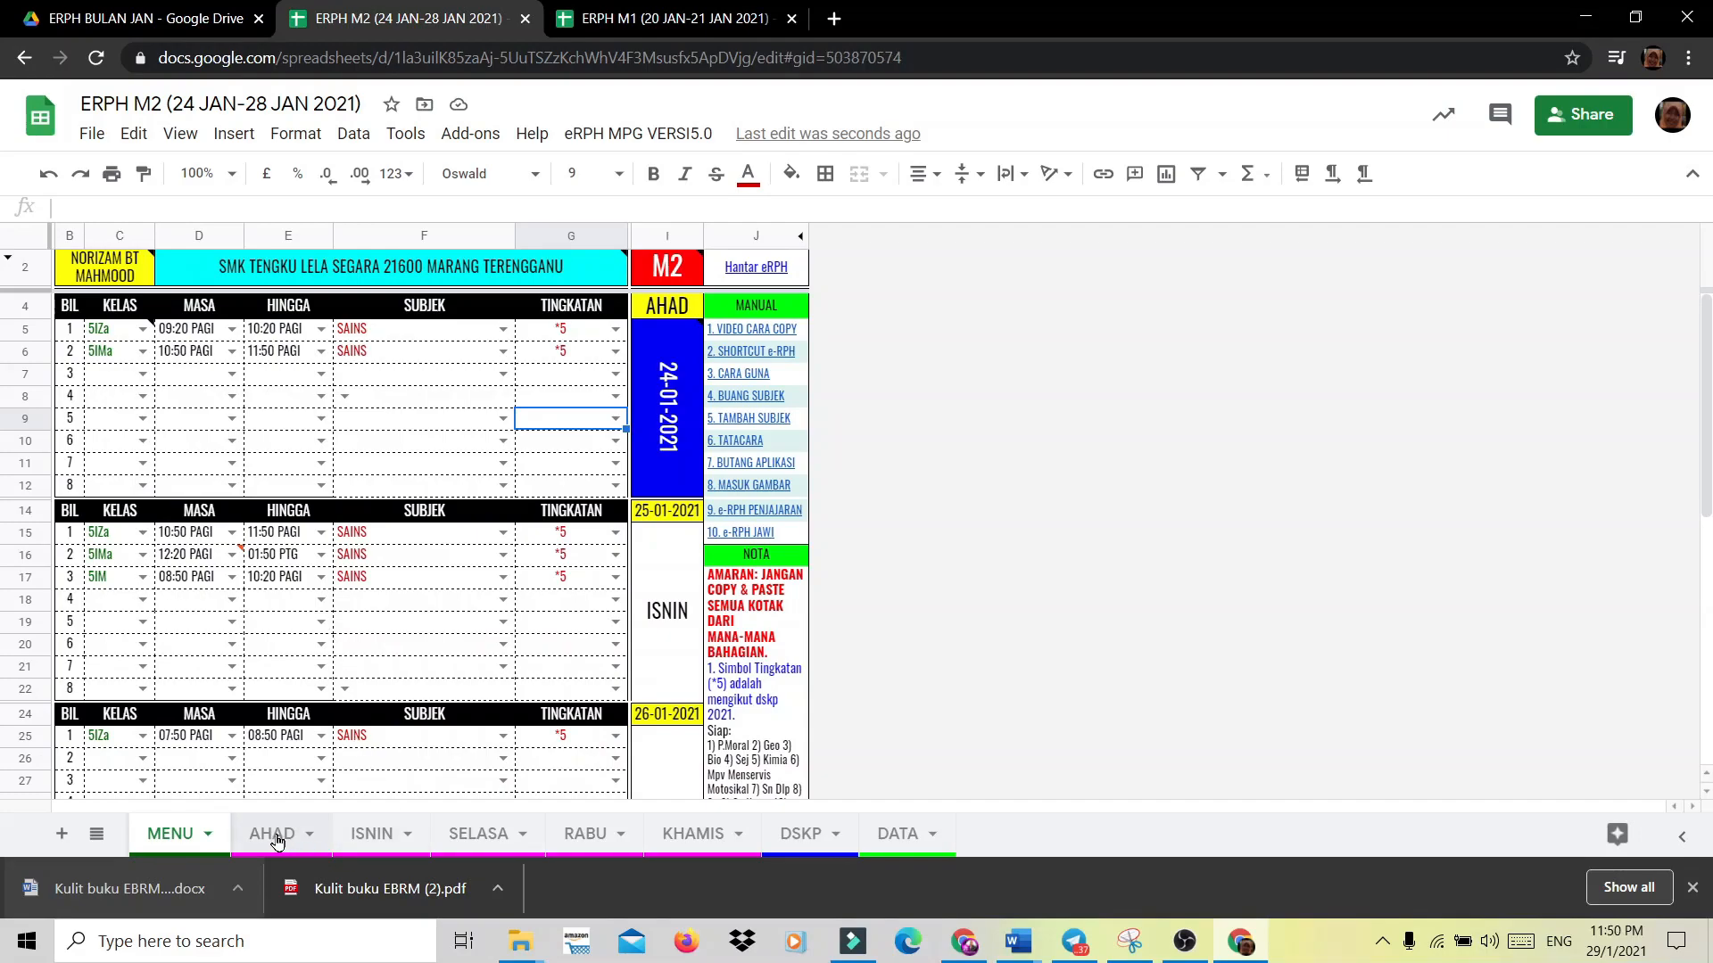
pyautogui.click(585, 134)
pyautogui.moveTo(660, 233)
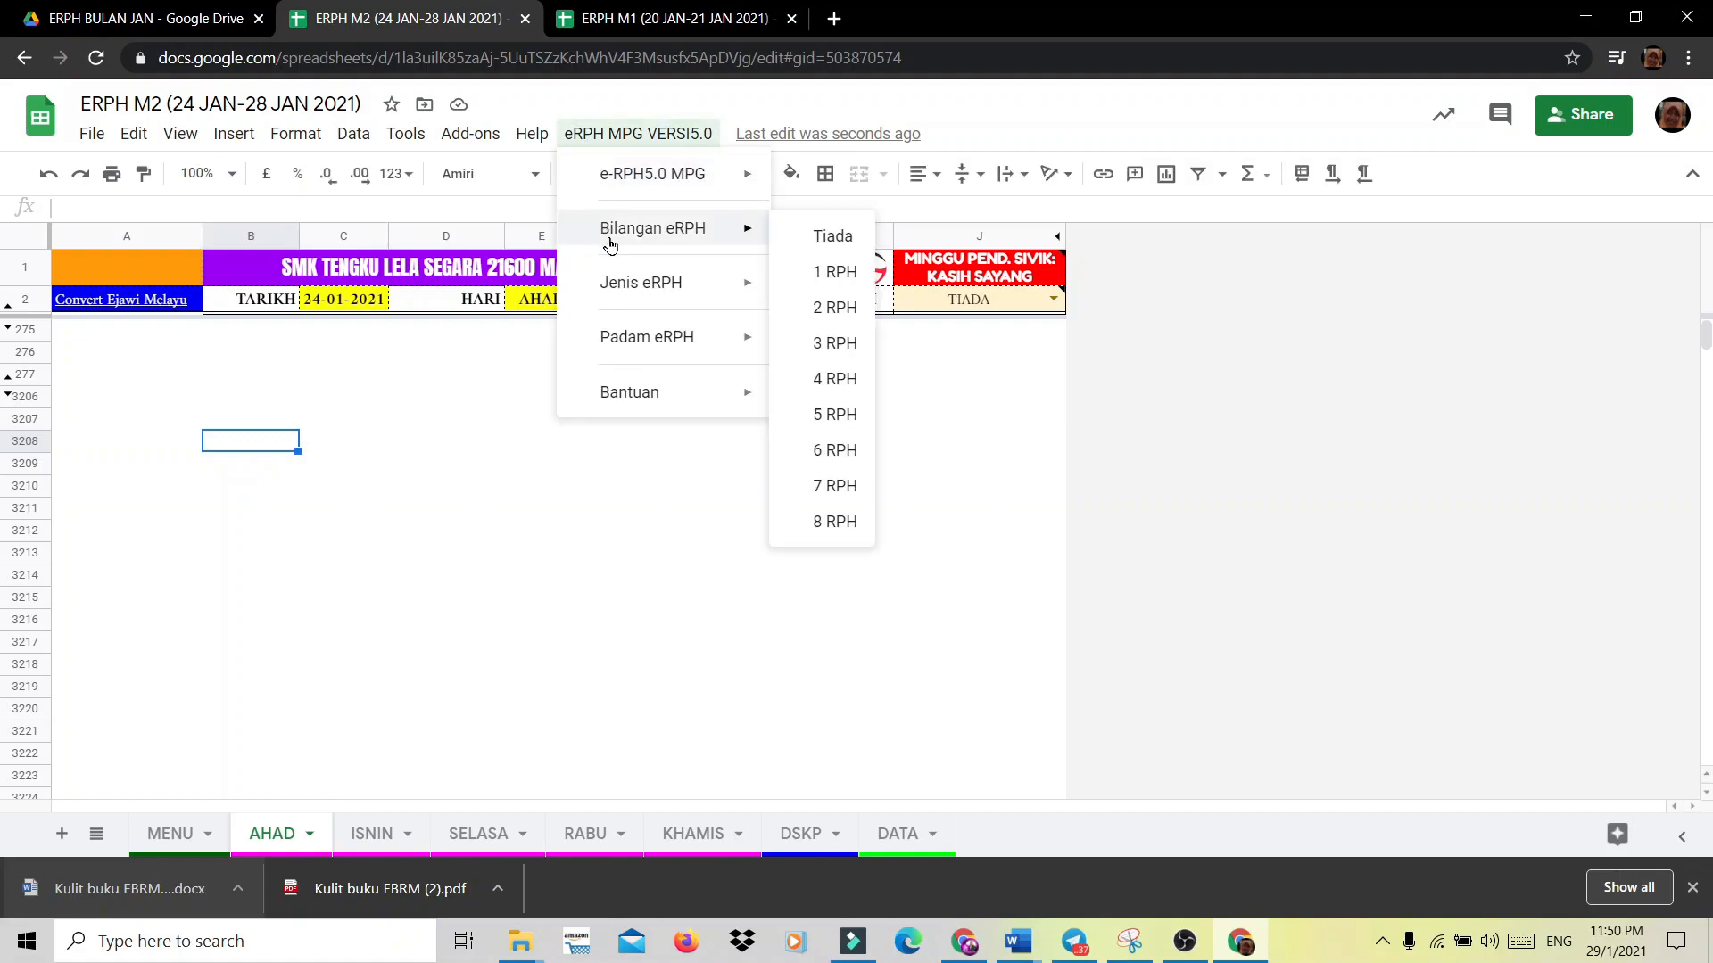
pyautogui.click(815, 307)
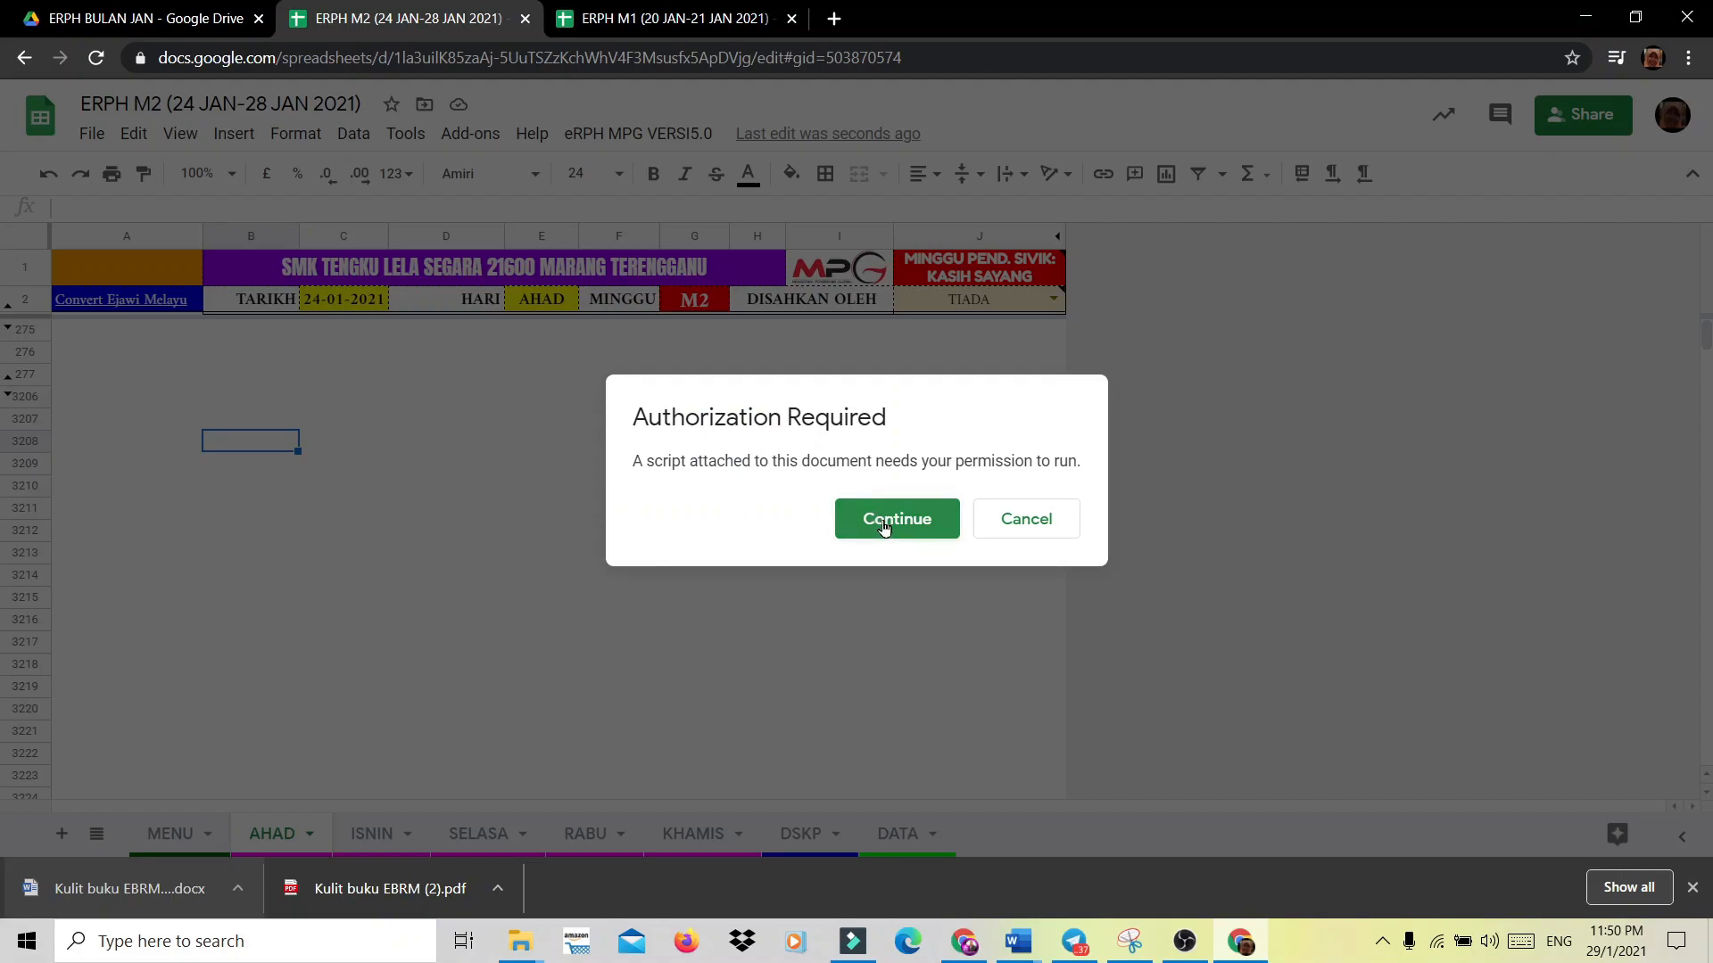
# Authorize the eRPH script with the school Google account and allow the access it requests.
pyautogui.click(883, 526)
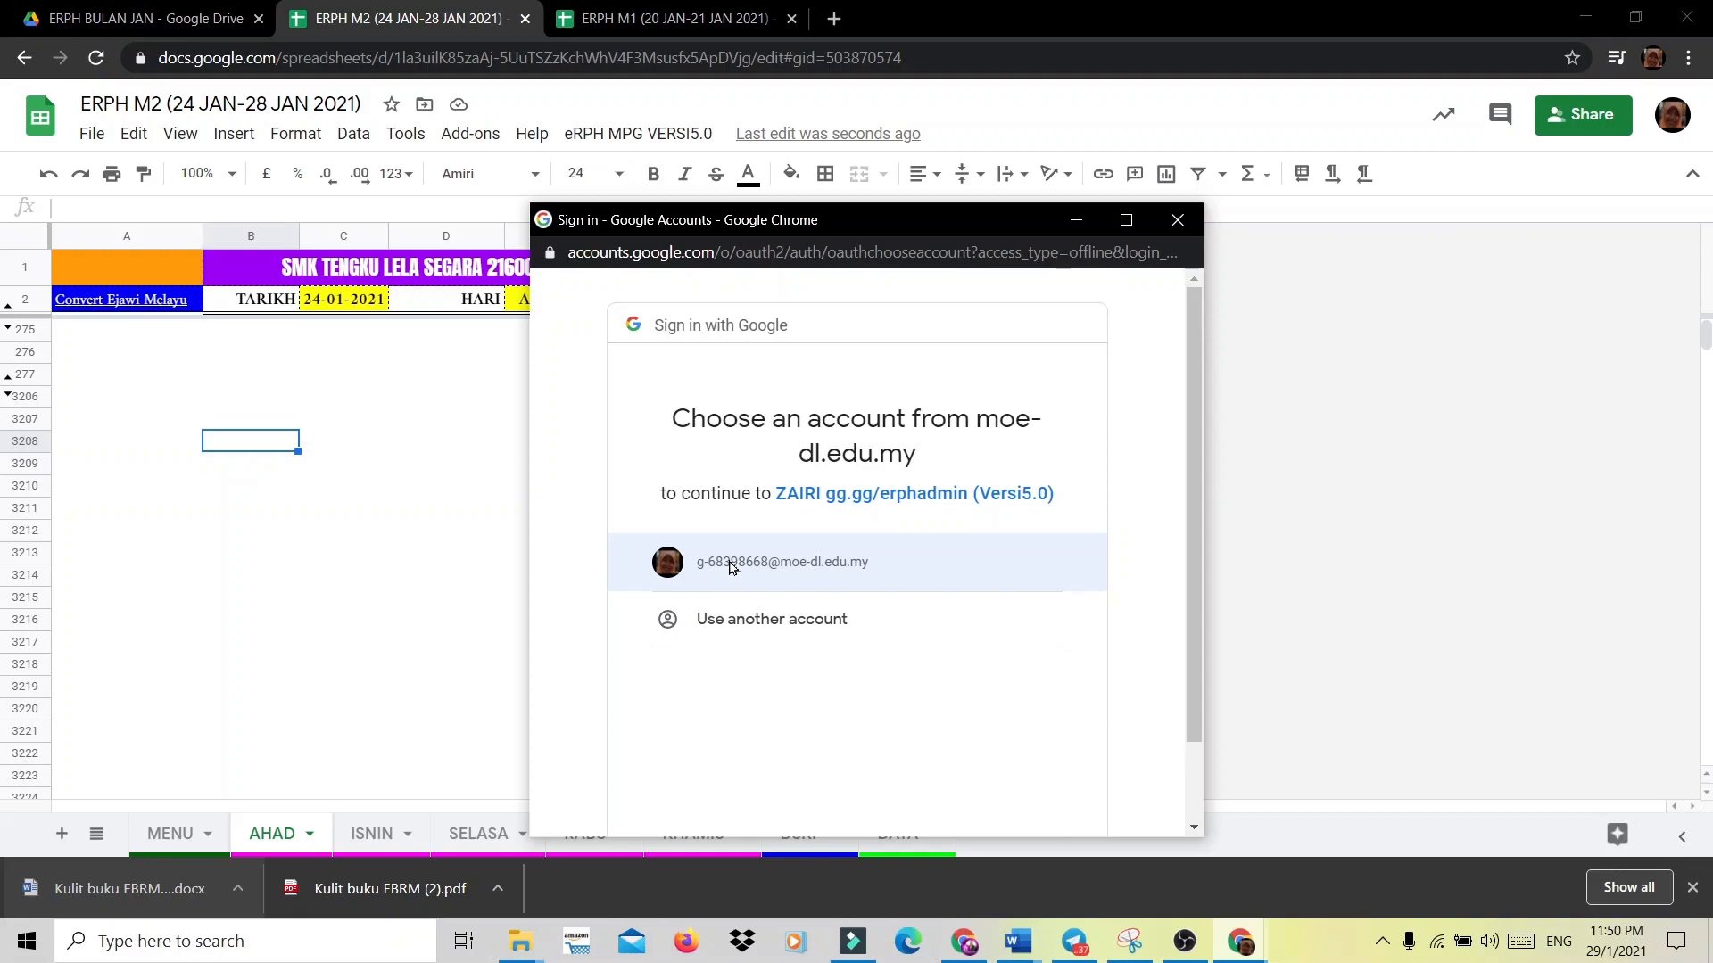
pyautogui.click(730, 564)
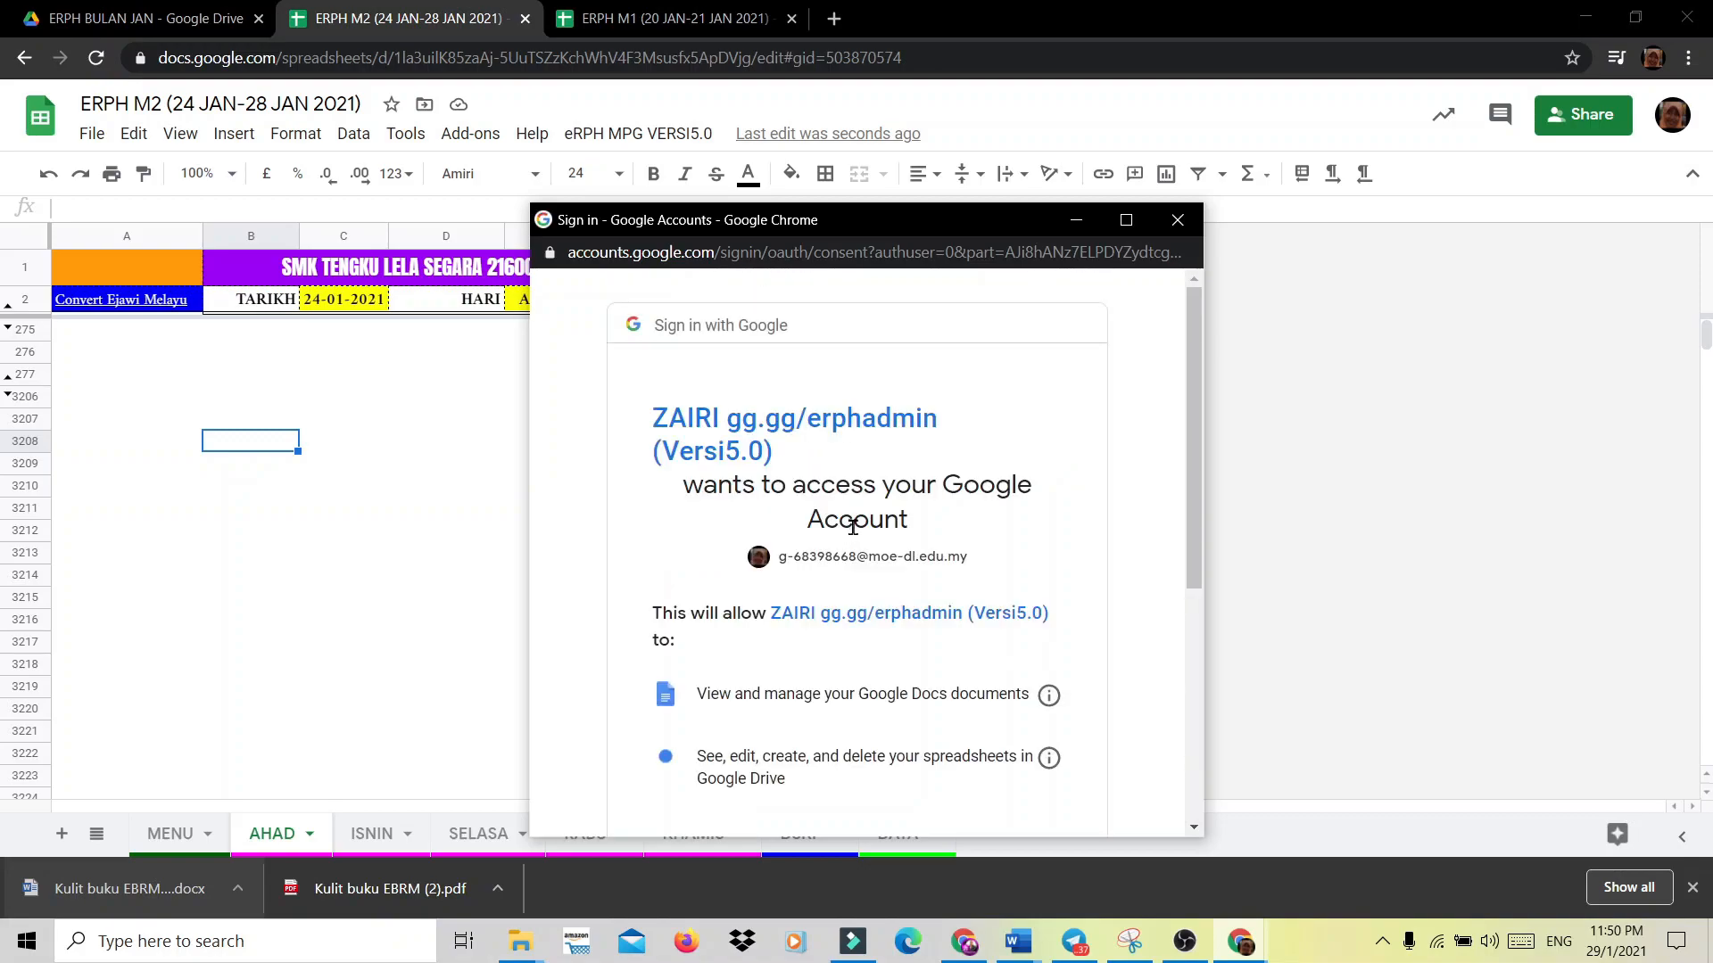
pyautogui.moveTo(1198, 521); pyautogui.dragTo(1189, 729)
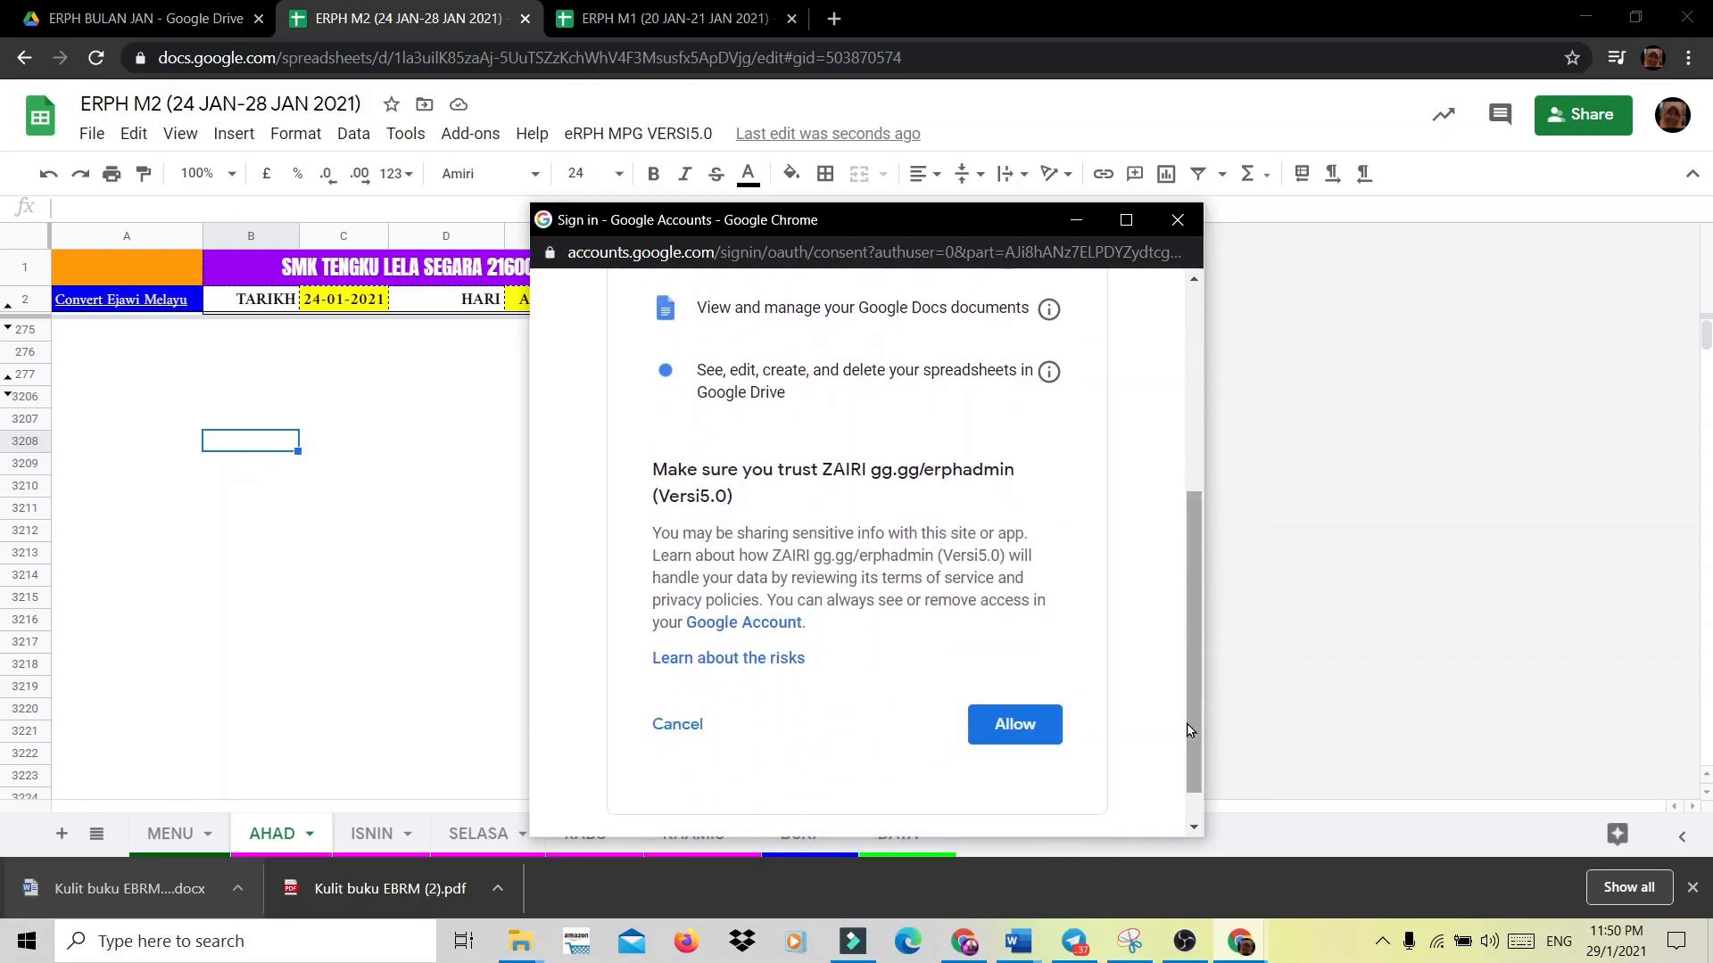
pyautogui.click(1015, 725)
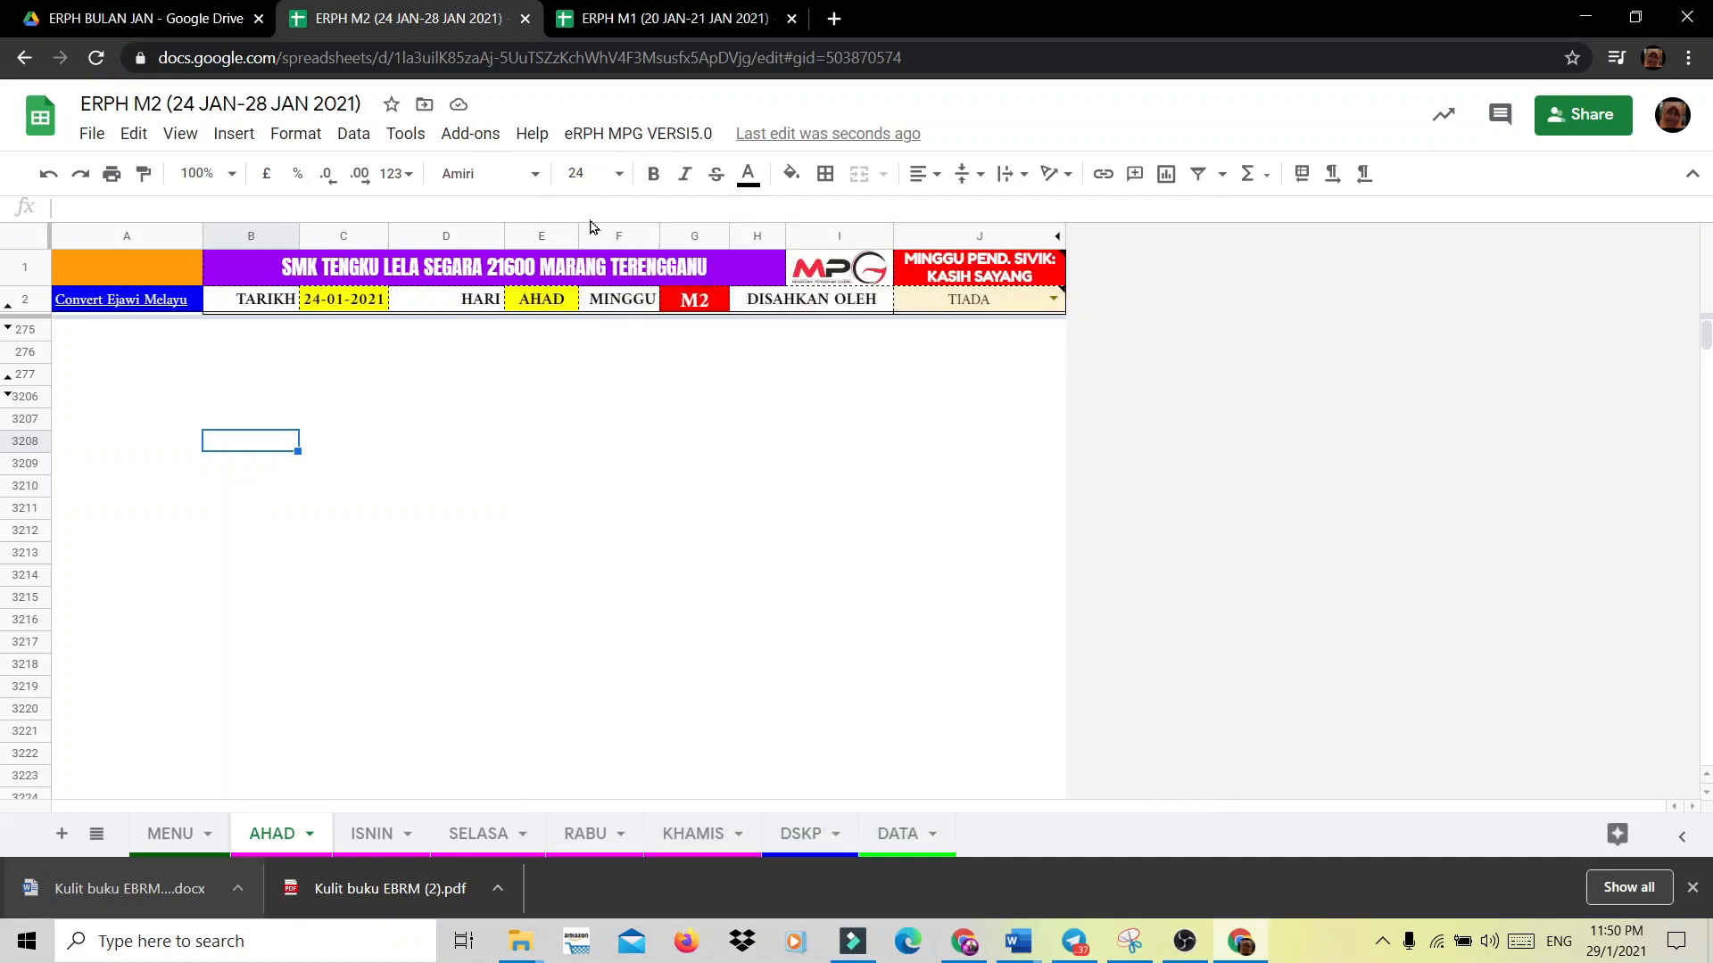
# Apply 2 RPH to the AHAD sheet and look over the lesson plan form.
pyautogui.click(626, 134)
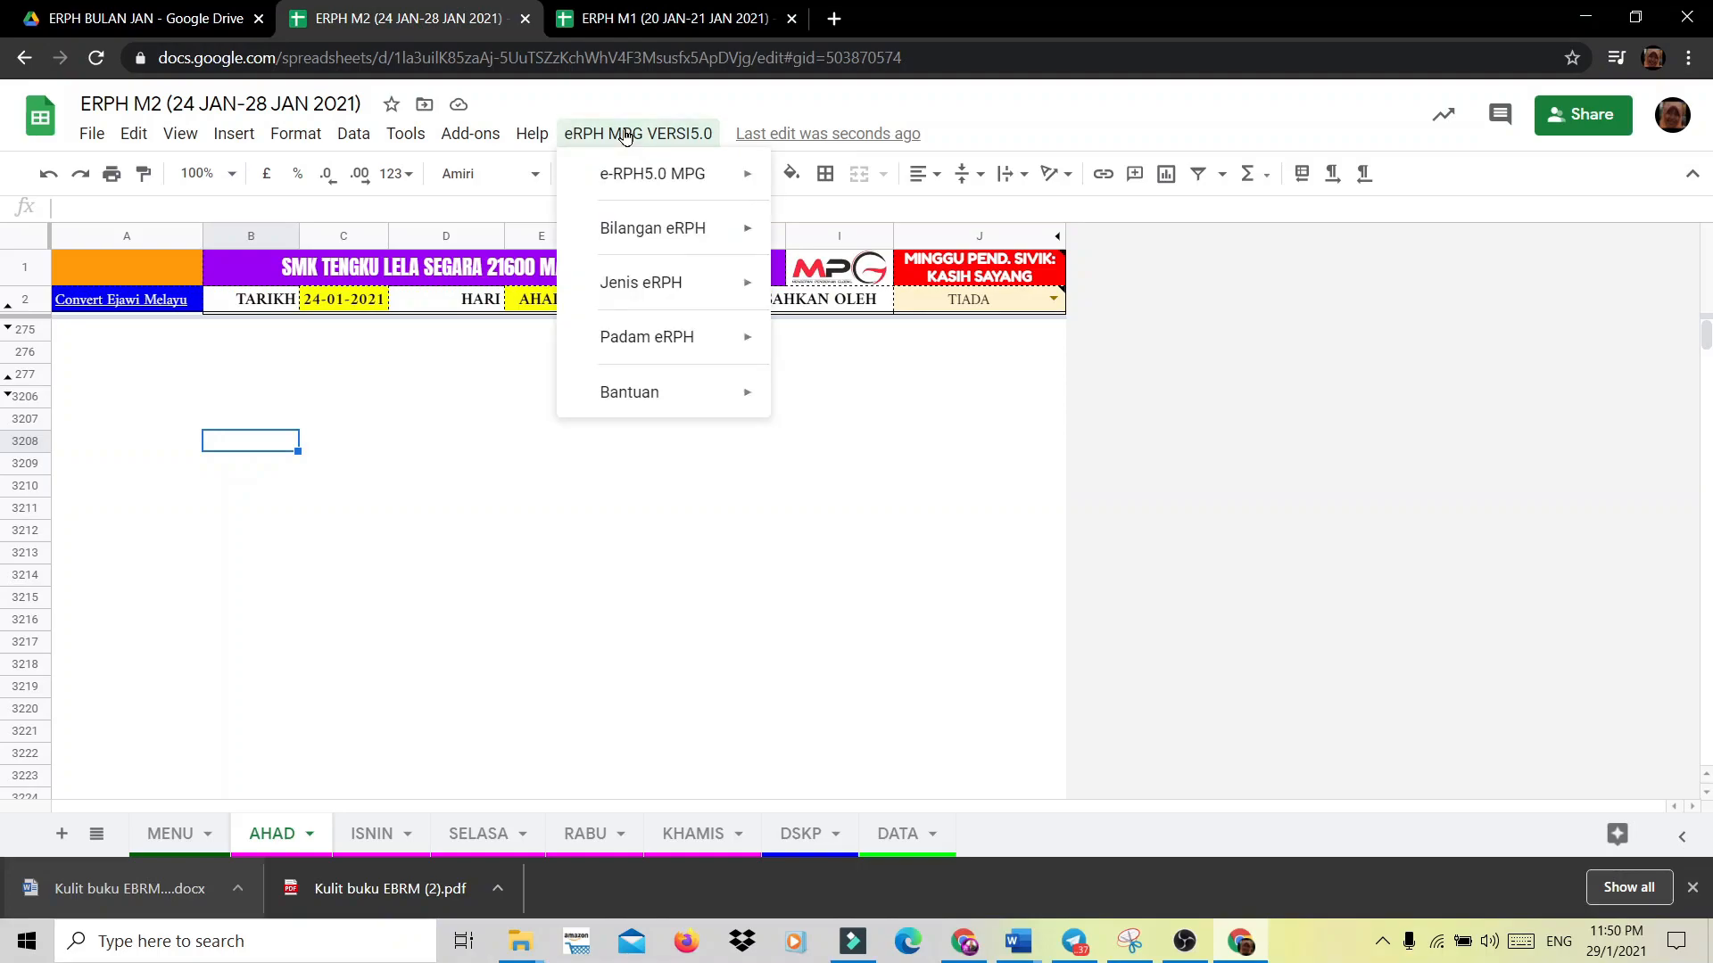
pyautogui.moveTo(634, 233)
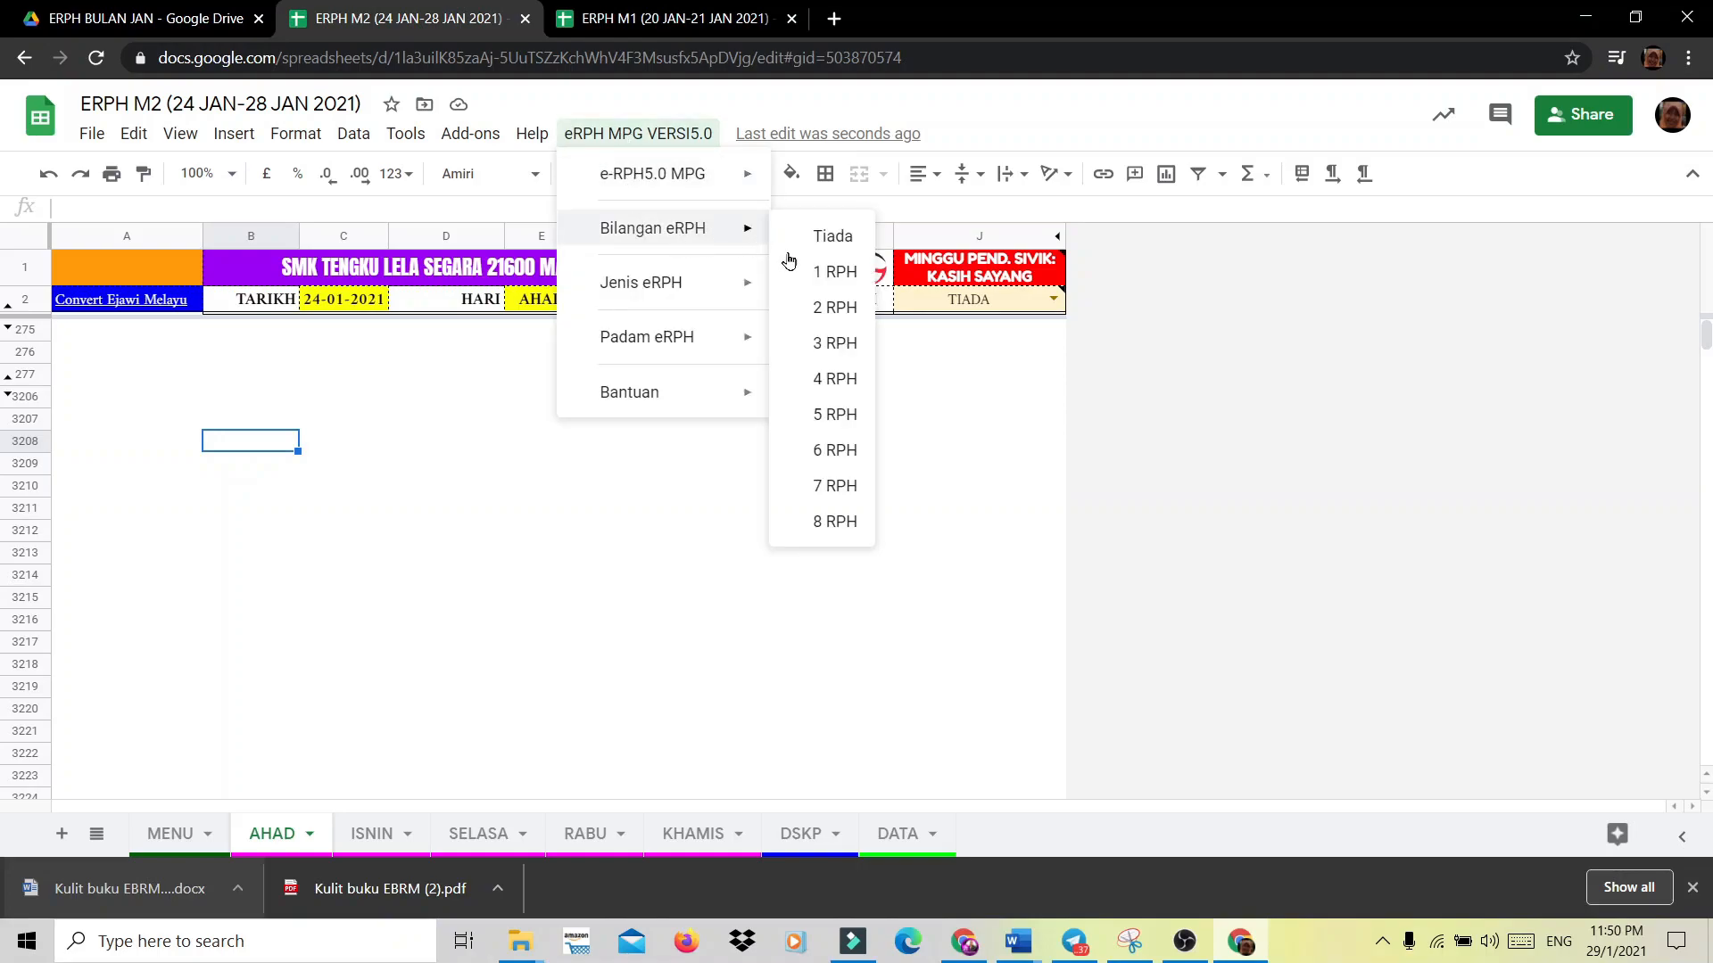
pyautogui.click(830, 309)
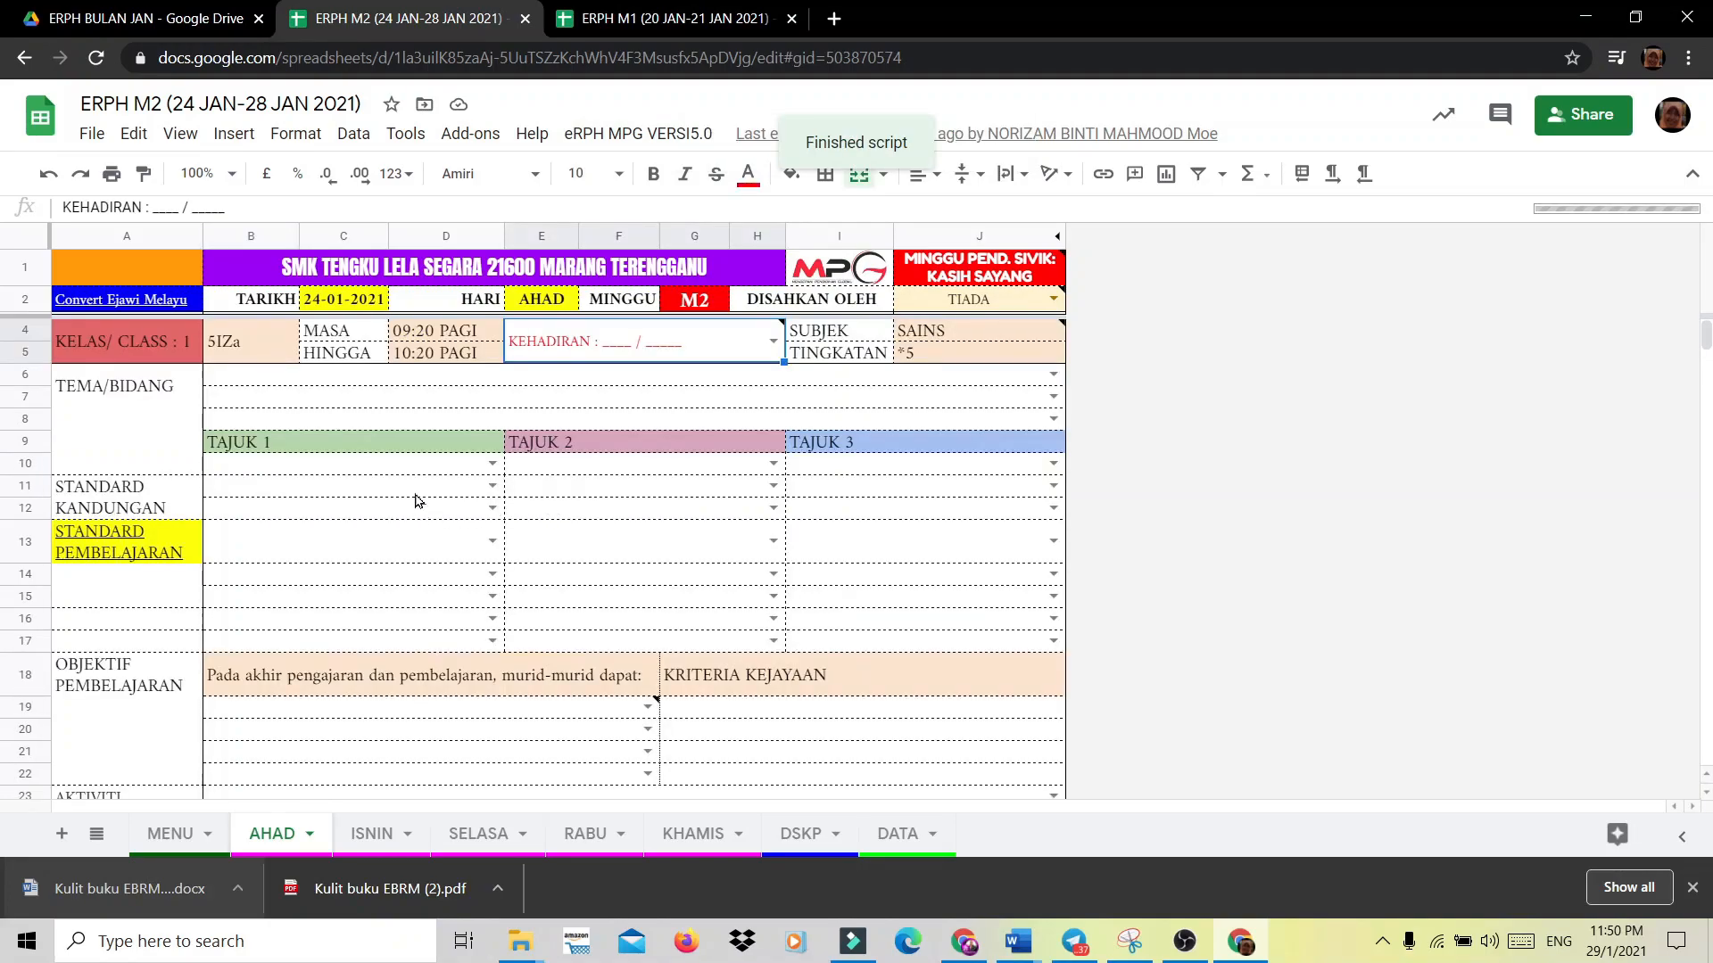
pyautogui.scroll(-6, 437, 536)
pyautogui.scroll(3, 437, 539)
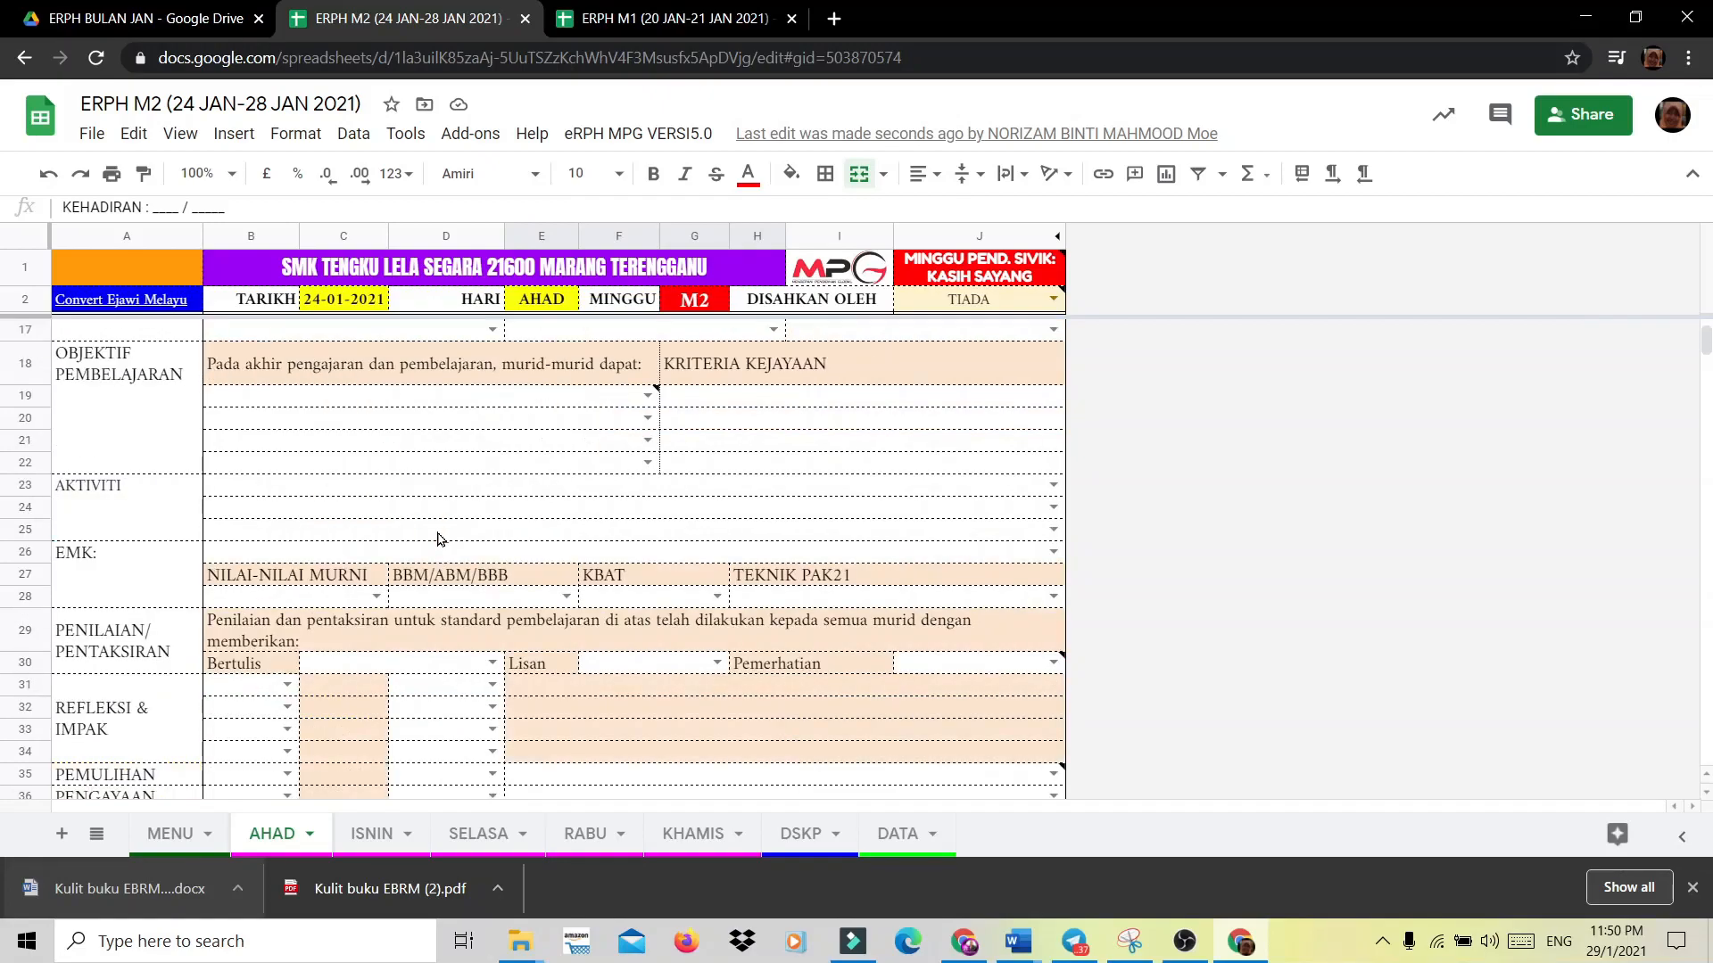
# Clear the theme "People and Culture", the topic "1.0 Listening" and content standard 1.1 from class 2's lesson plan on the AHAD sheet.
pyautogui.scroll(4, 437, 539)
pyautogui.scroll(-7, 437, 539)
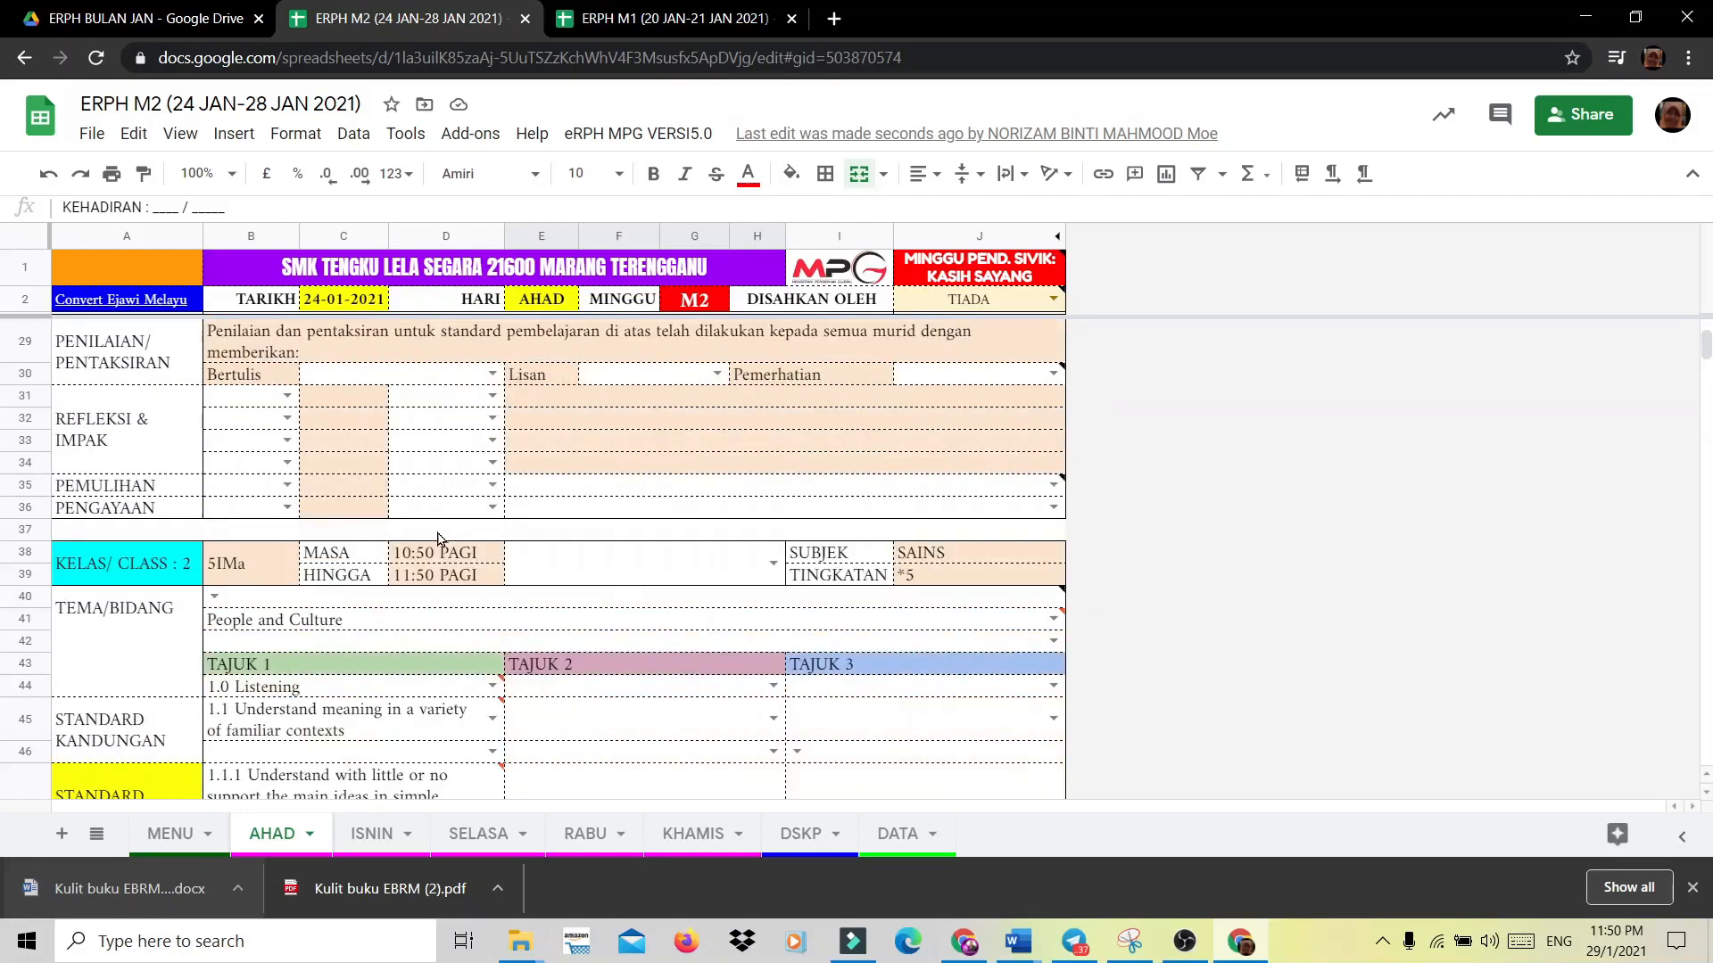
pyautogui.scroll(-4, 437, 535)
pyautogui.scroll(4, 323, 434)
pyautogui.click(317, 630)
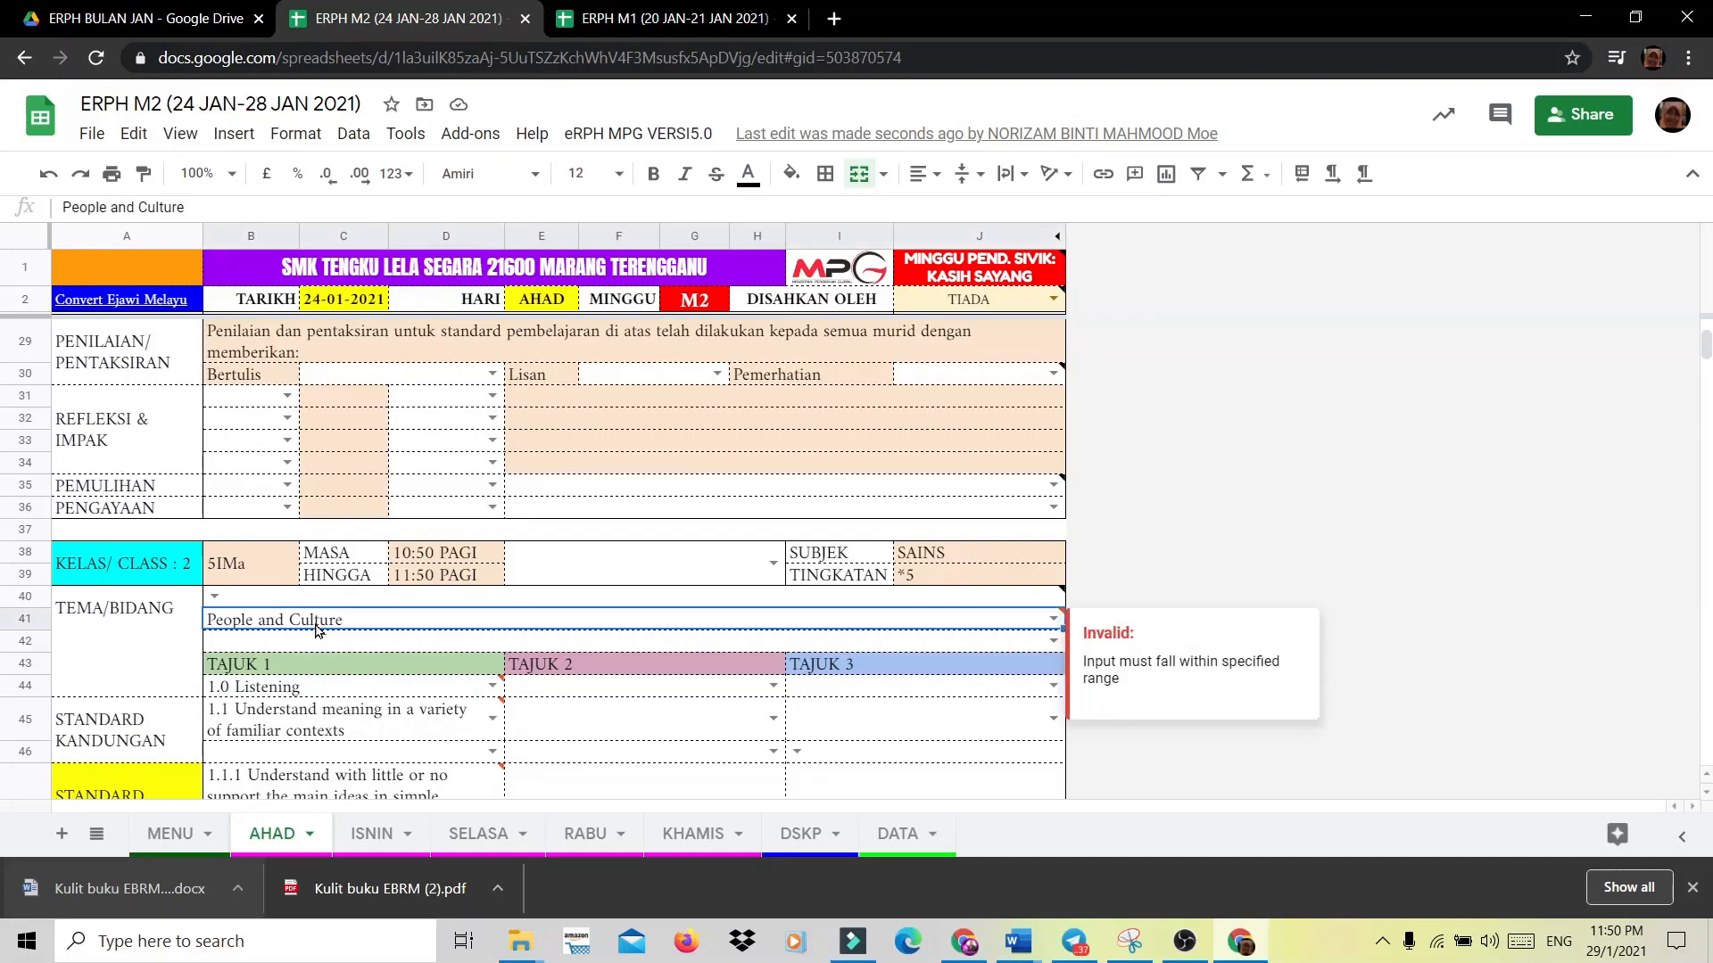
pyautogui.press('Delete')
pyautogui.click(314, 686)
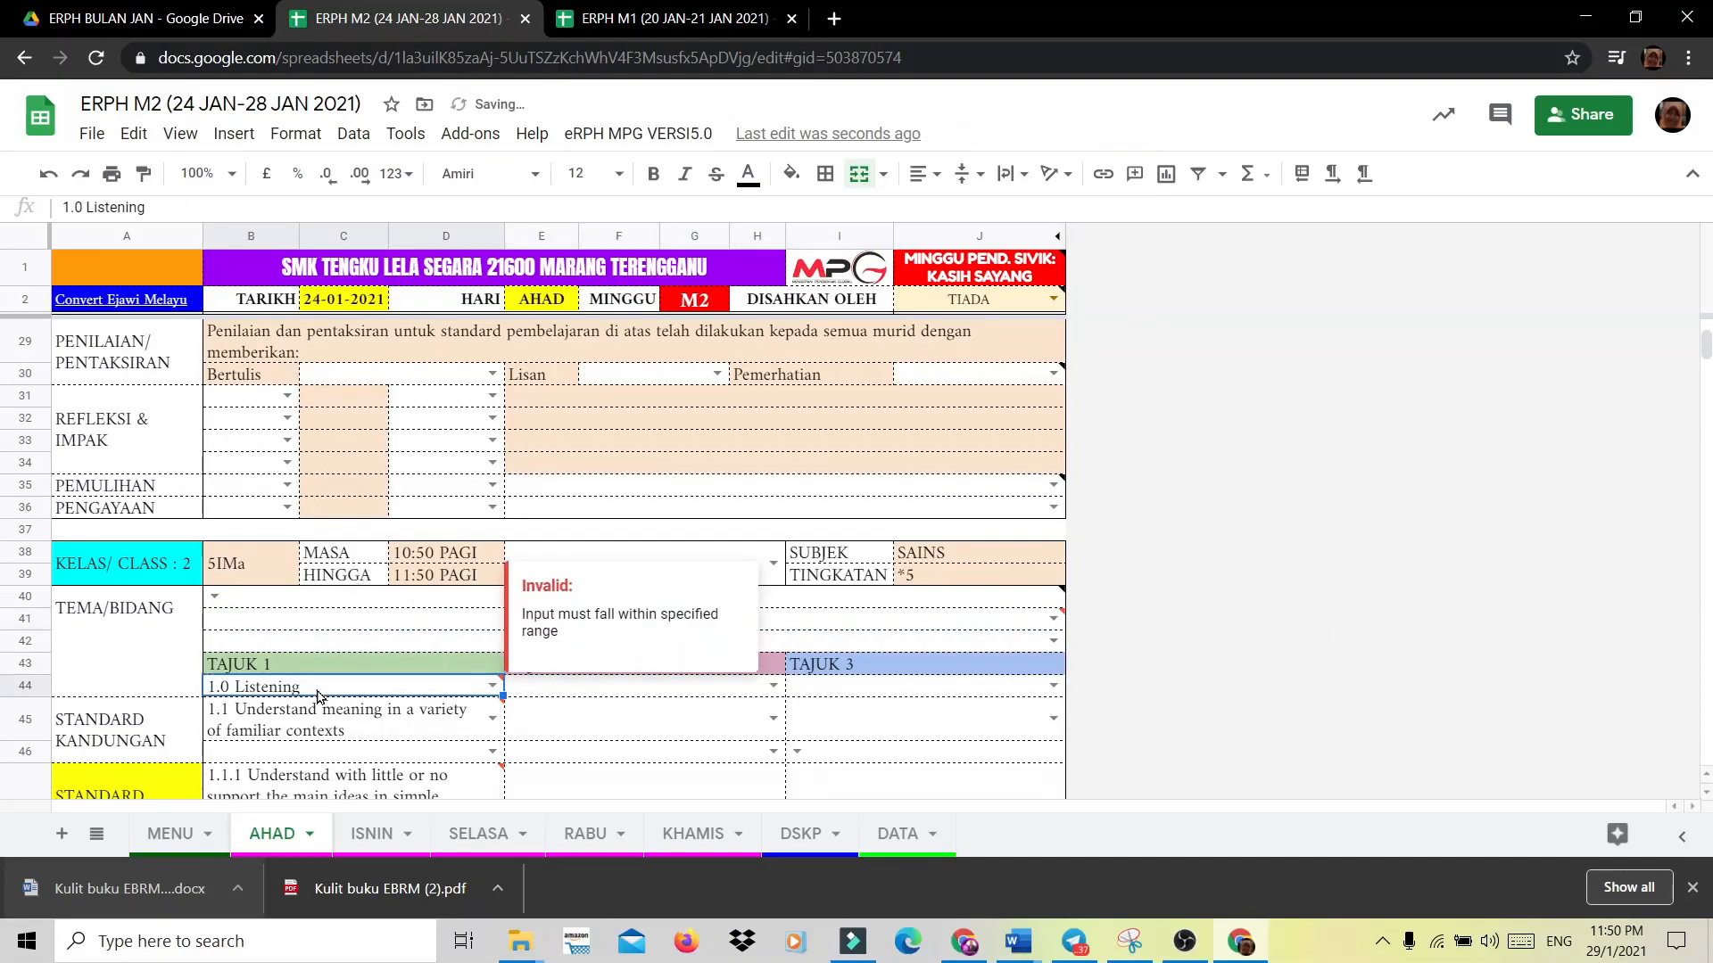
pyautogui.press('Delete')
pyautogui.click(314, 713)
pyautogui.press('Delete')
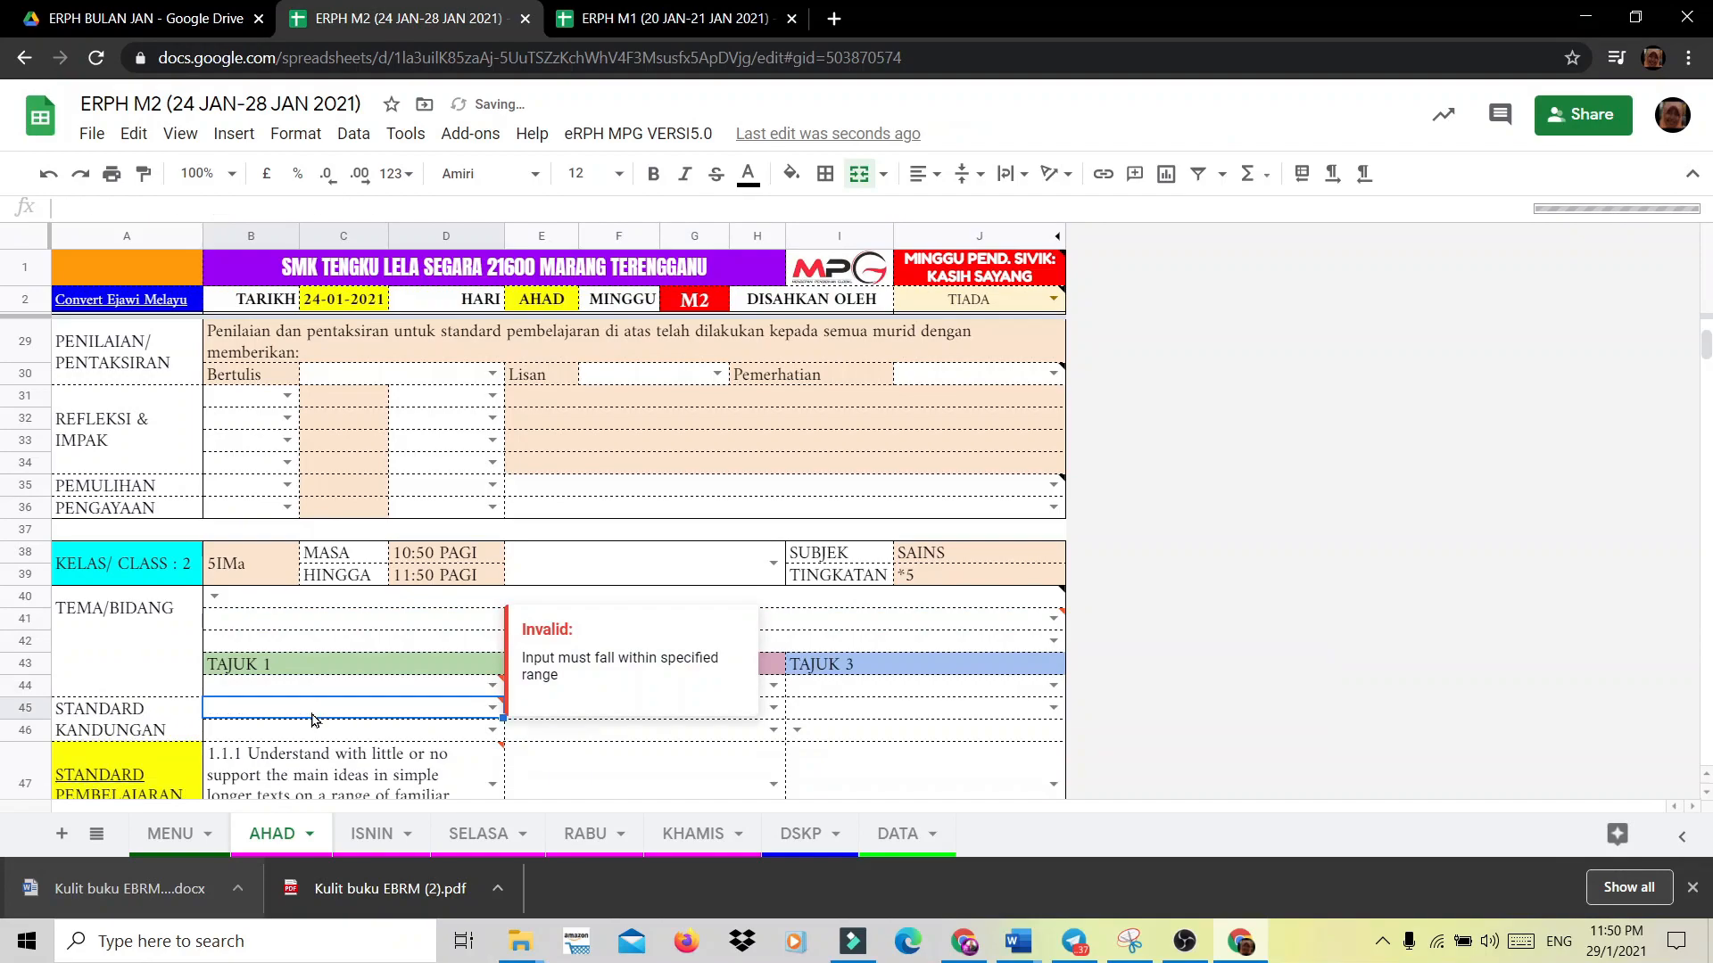
# Clear learning standards 1.1.1 and 1.1.2 from class 2's lesson plan.
pyautogui.scroll(-3, 318, 748)
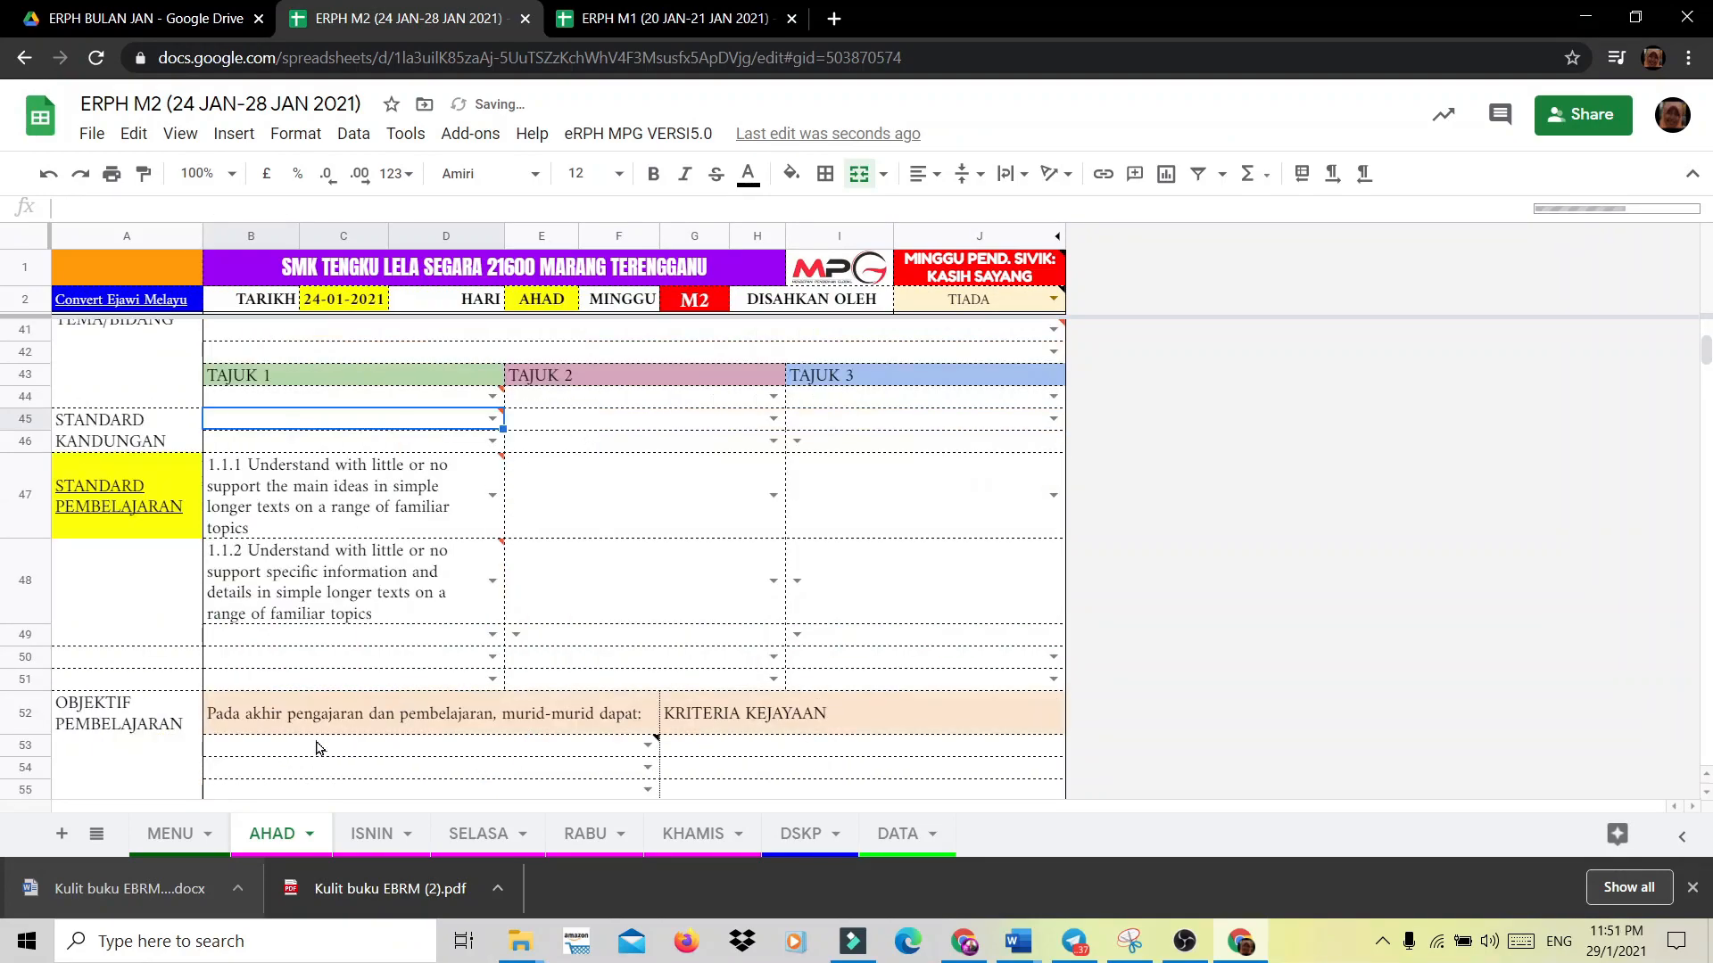
pyautogui.click(323, 490)
pyautogui.press('Delete')
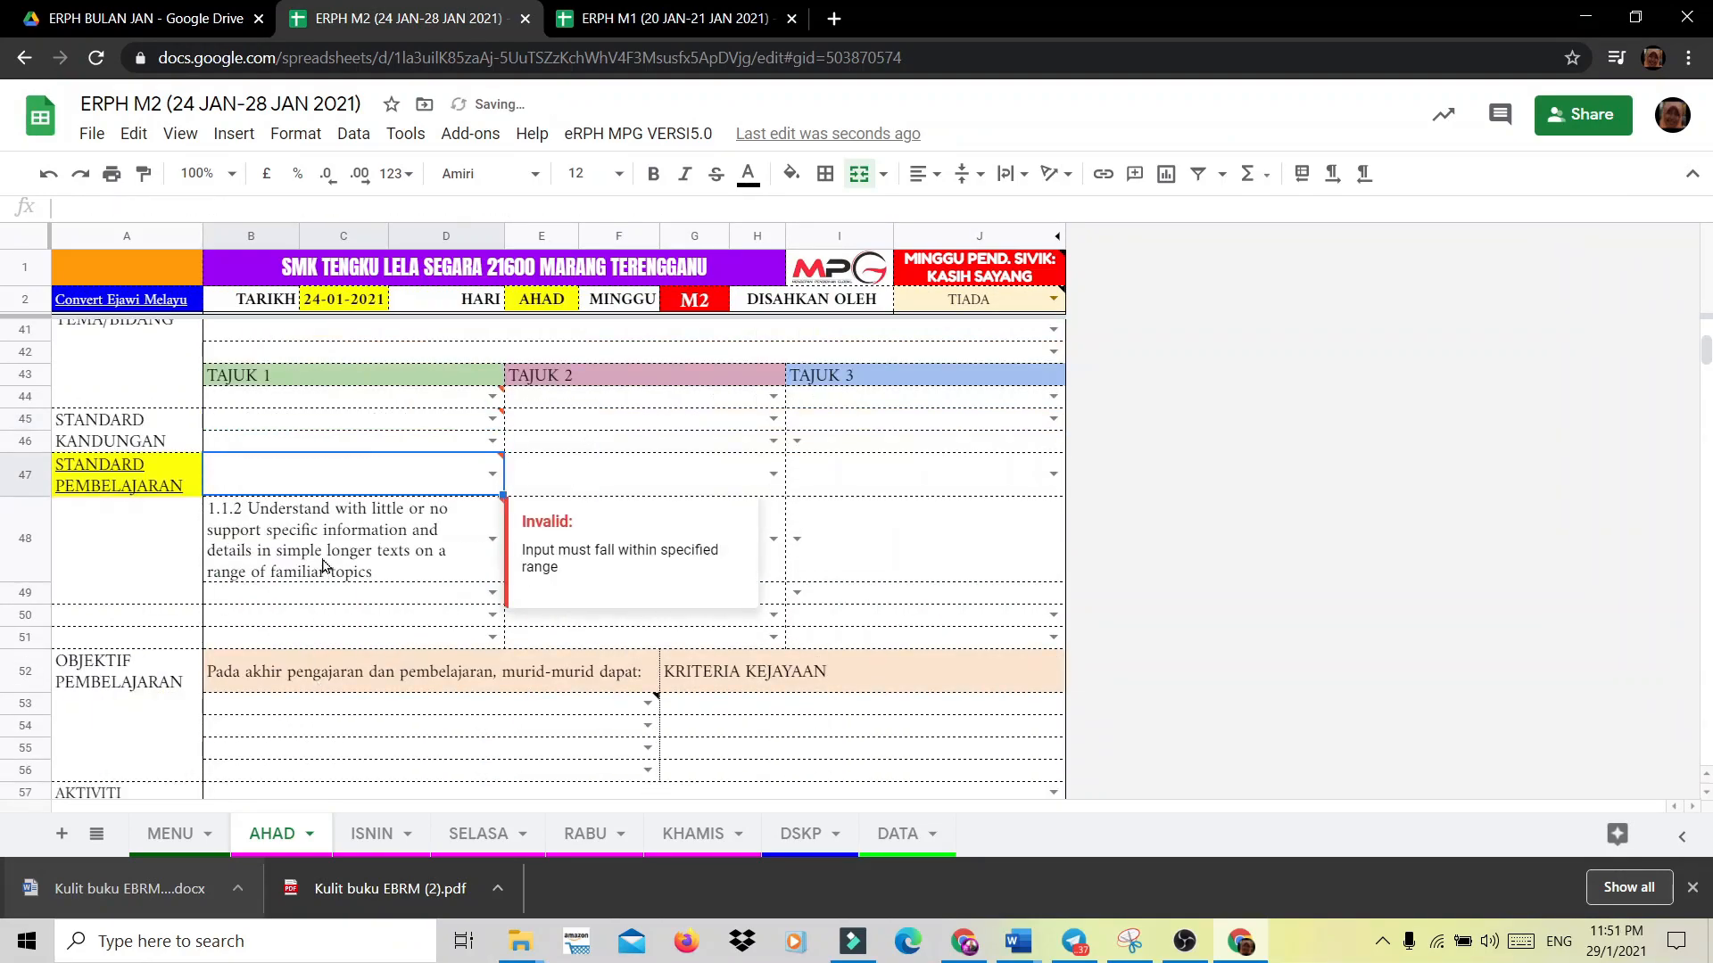
pyautogui.click(325, 555)
pyautogui.press('Delete')
# Fill in class 1's attendance (KEHADIRAN) on the AHAD sheet as 16 out of 18.
pyautogui.scroll(3, 325, 558)
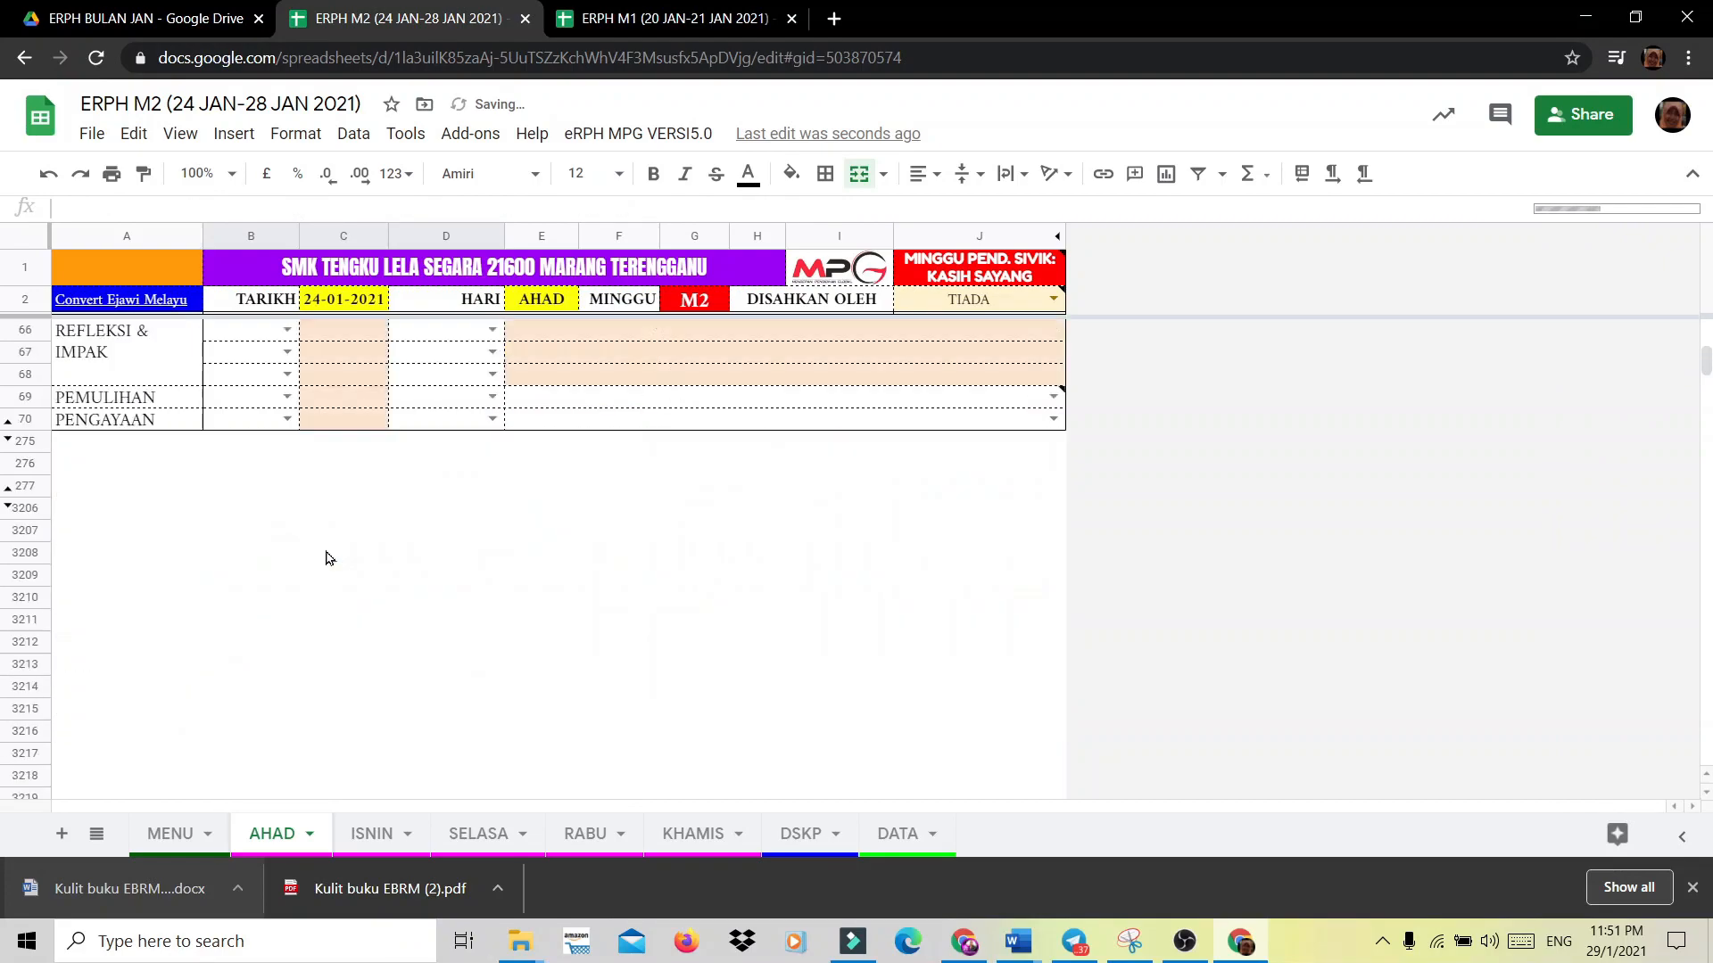
pyautogui.scroll(6, 326, 557)
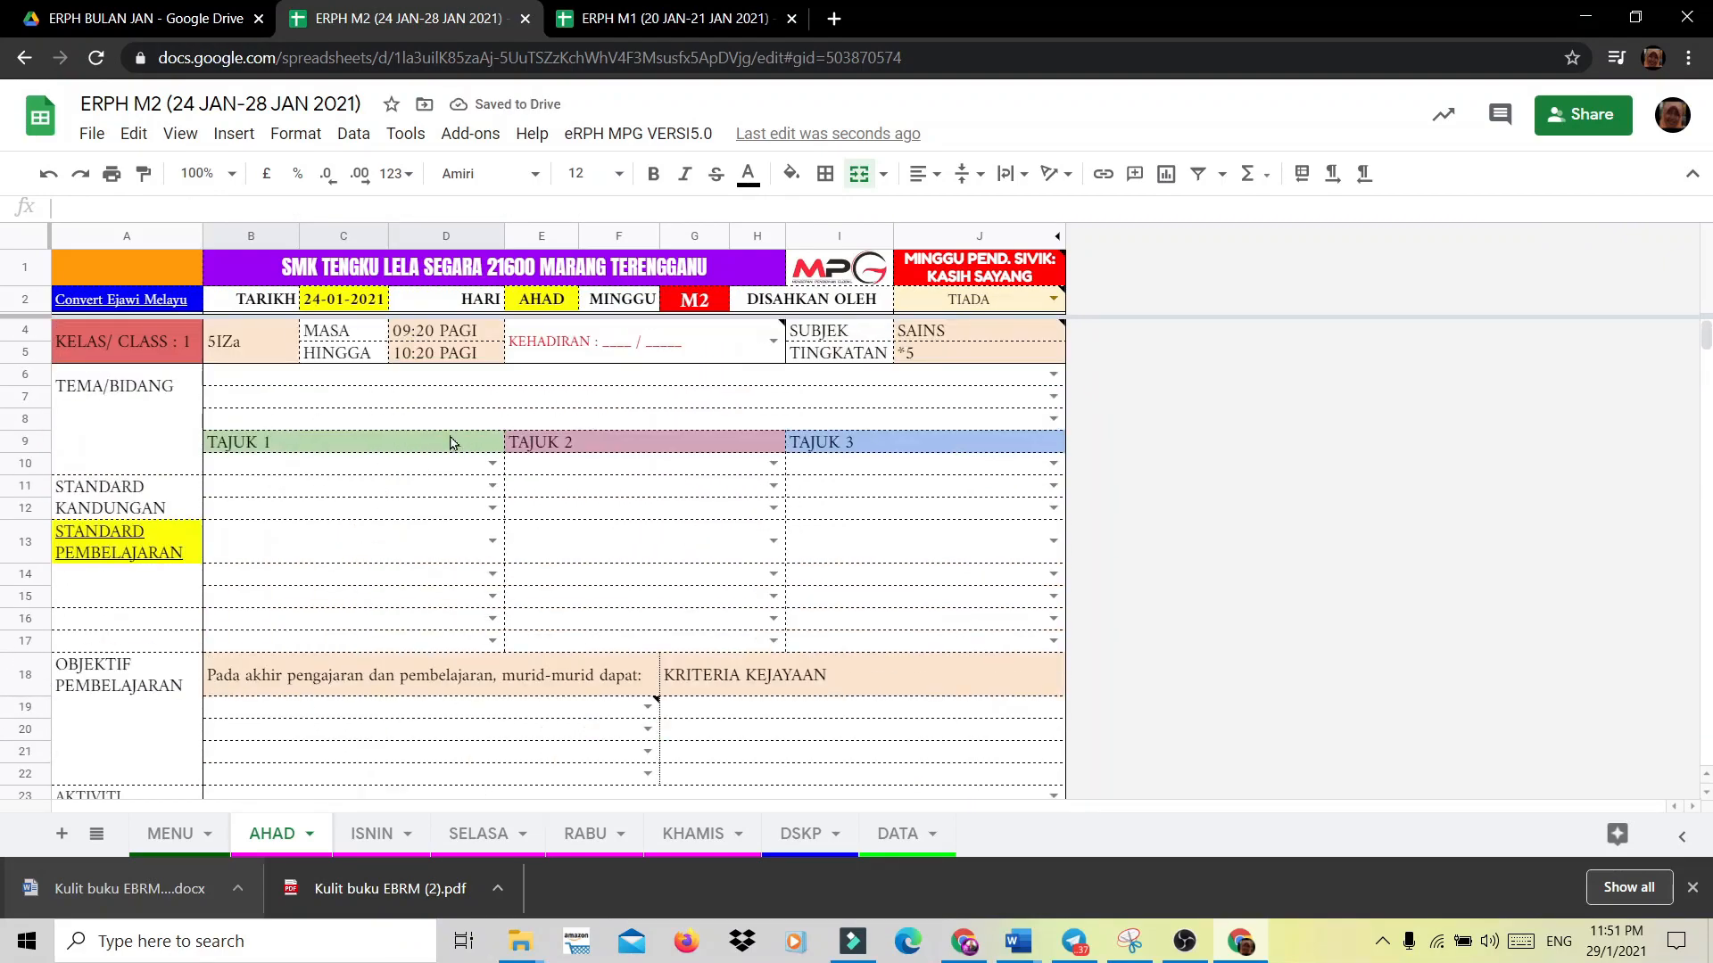
pyautogui.doubleClick(610, 344)
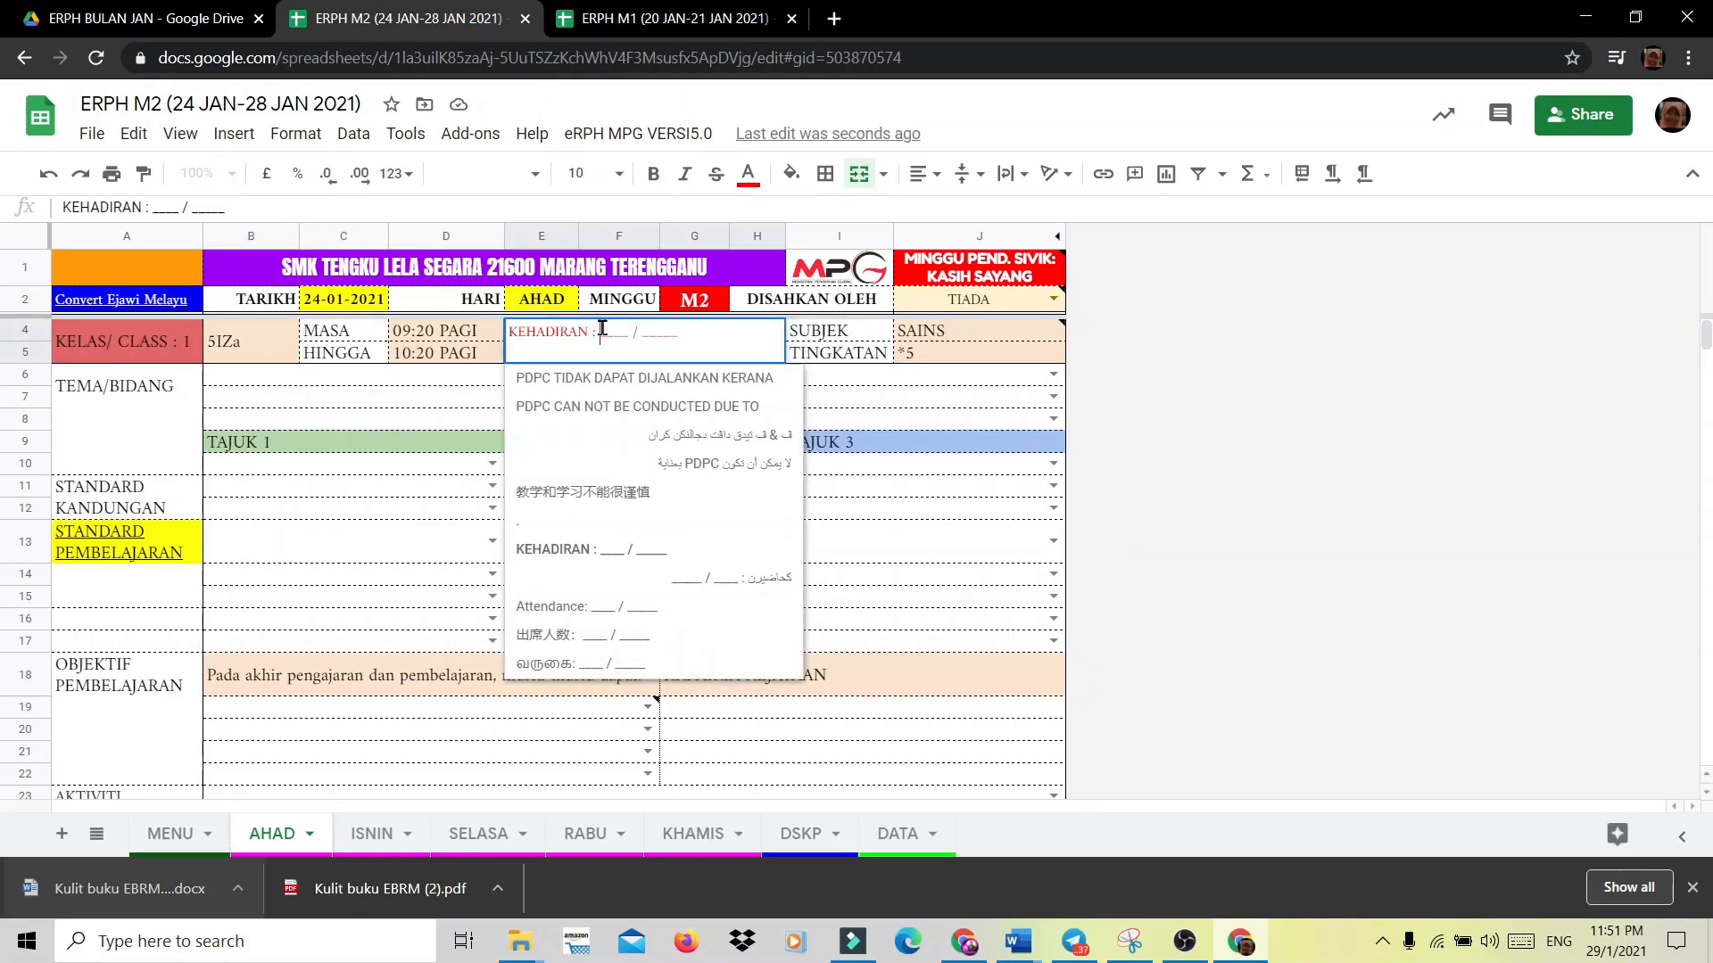
pyautogui.write('16')
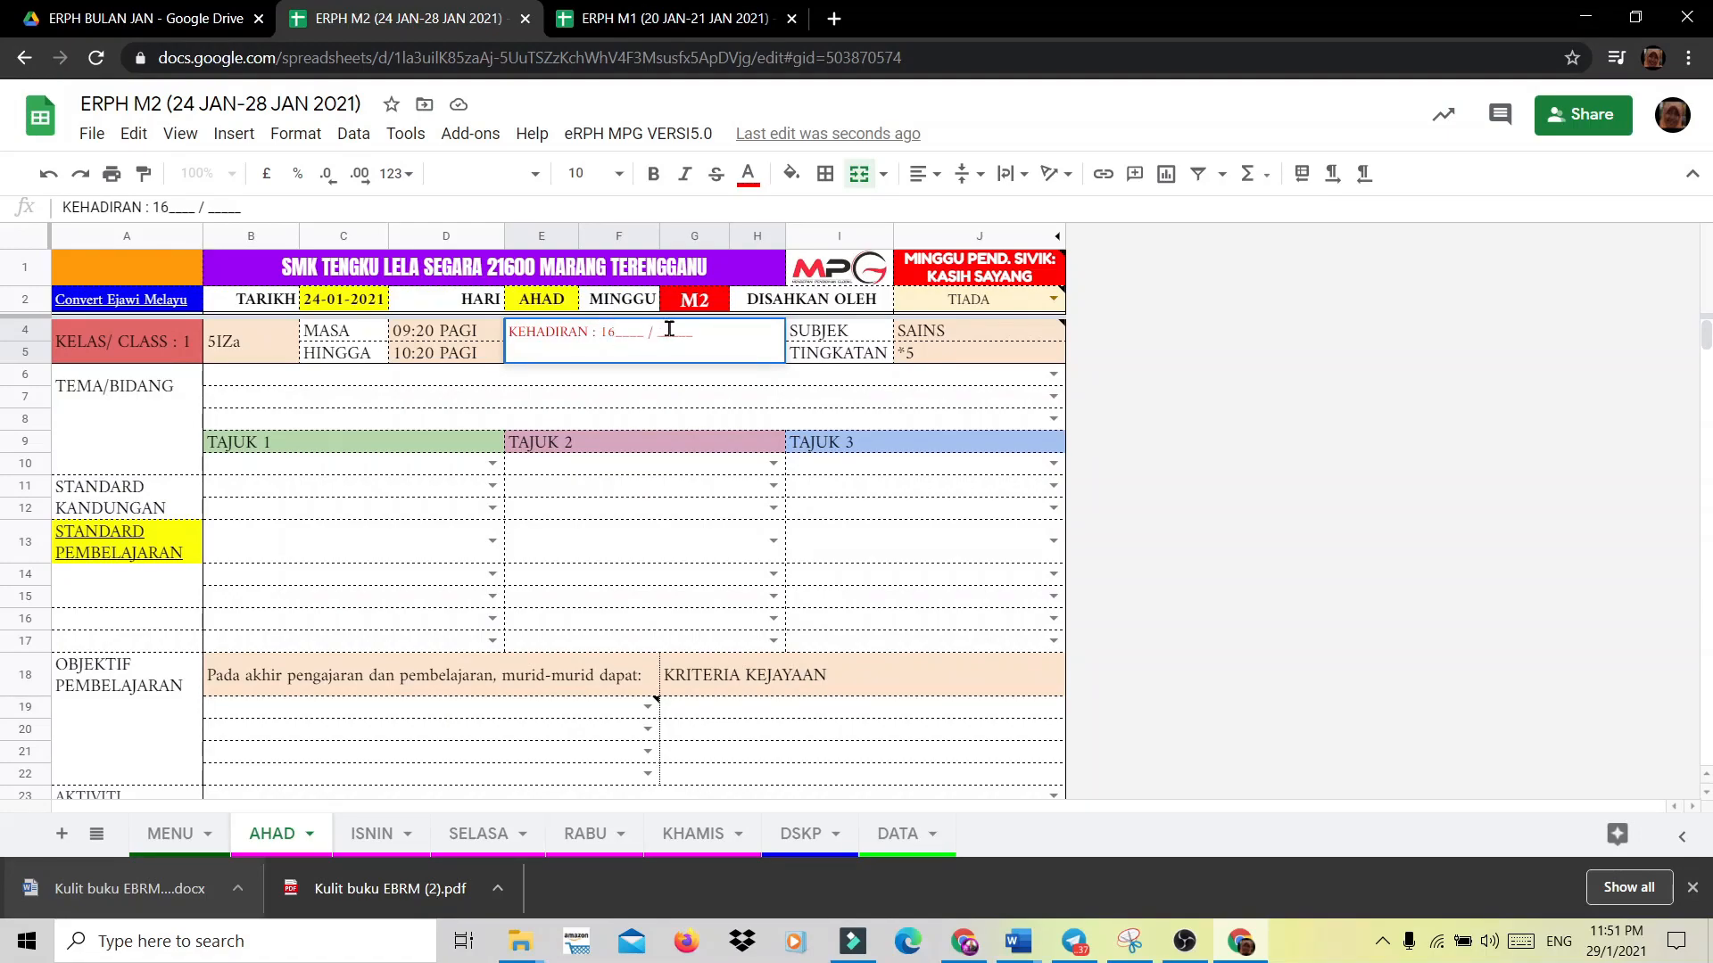
pyautogui.write('8')
pyautogui.click(660, 602)
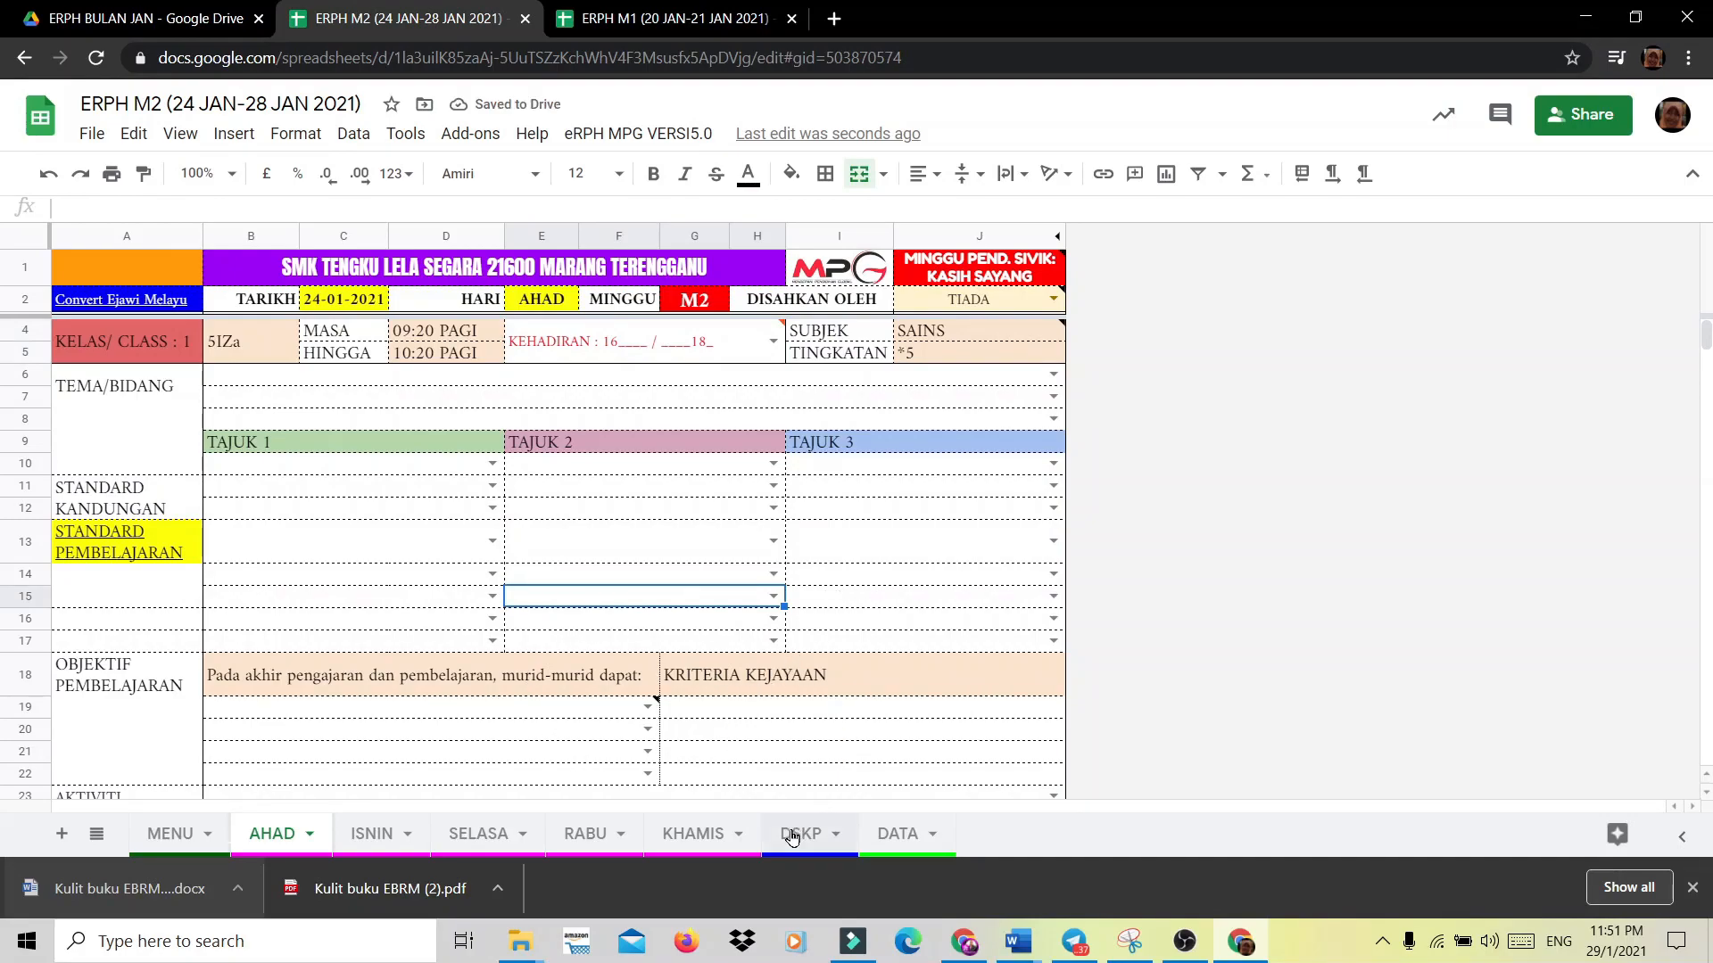
# Set the ISNIN sheet's lesson plan count to Tiada and delete its text "PERSEKOLAHAN BAGI SESI 2021 BELUM DIBUKA".
pyautogui.click(700, 841)
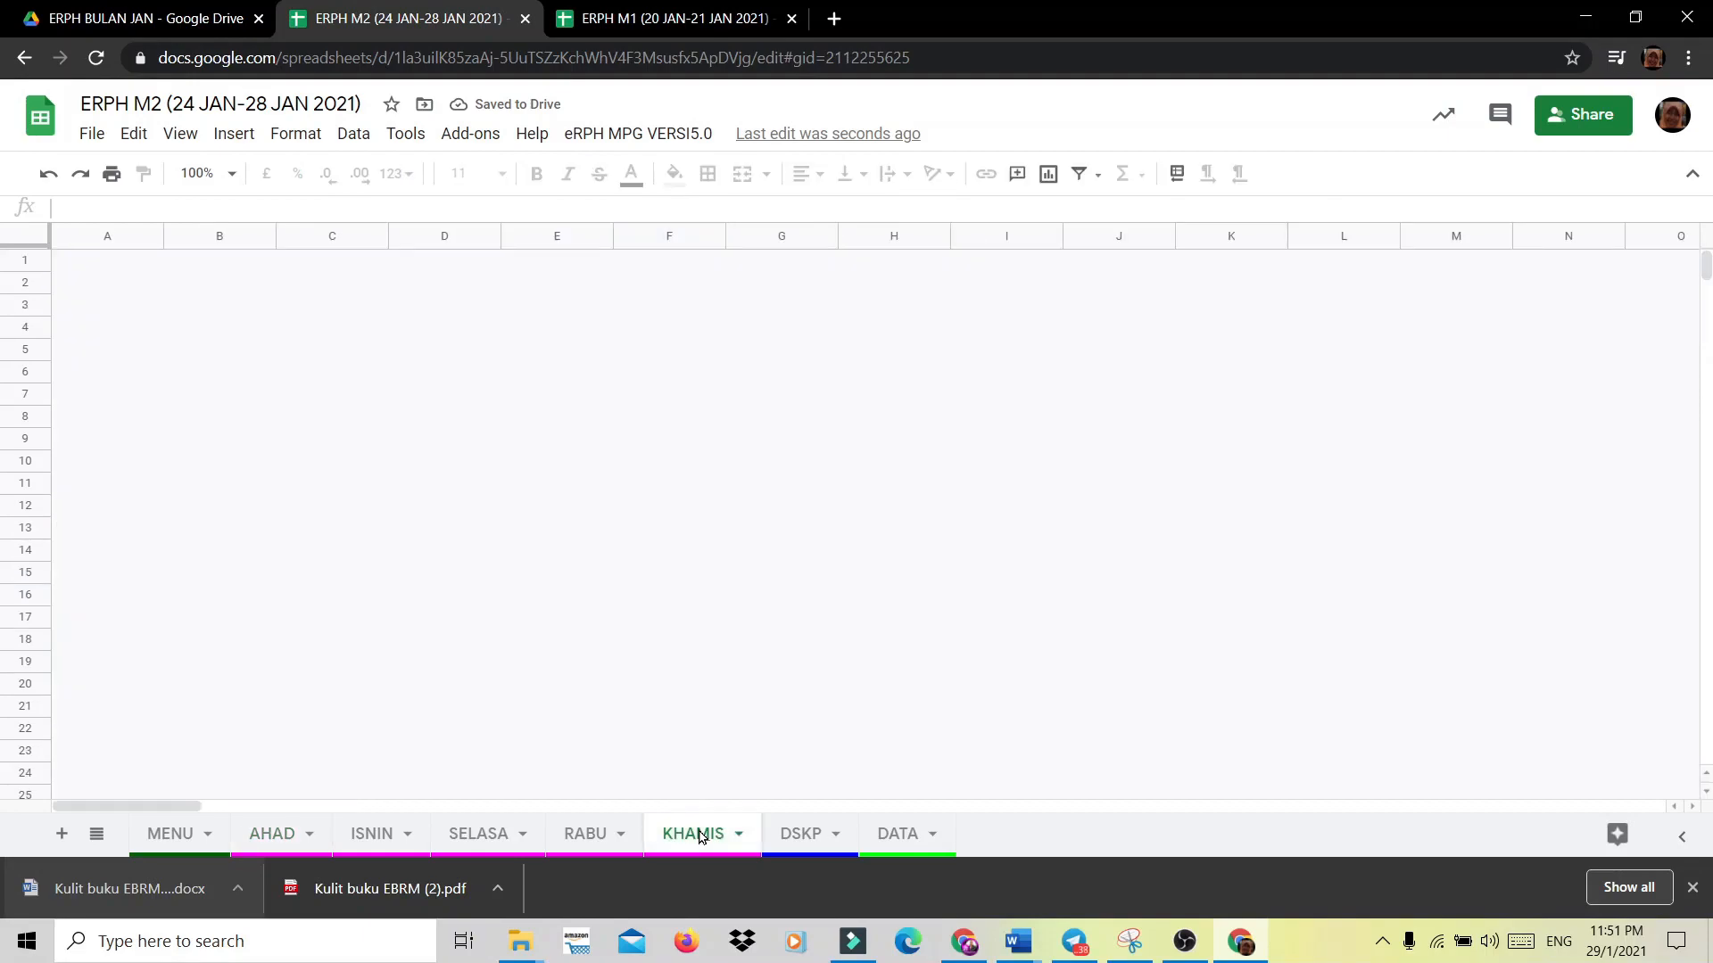
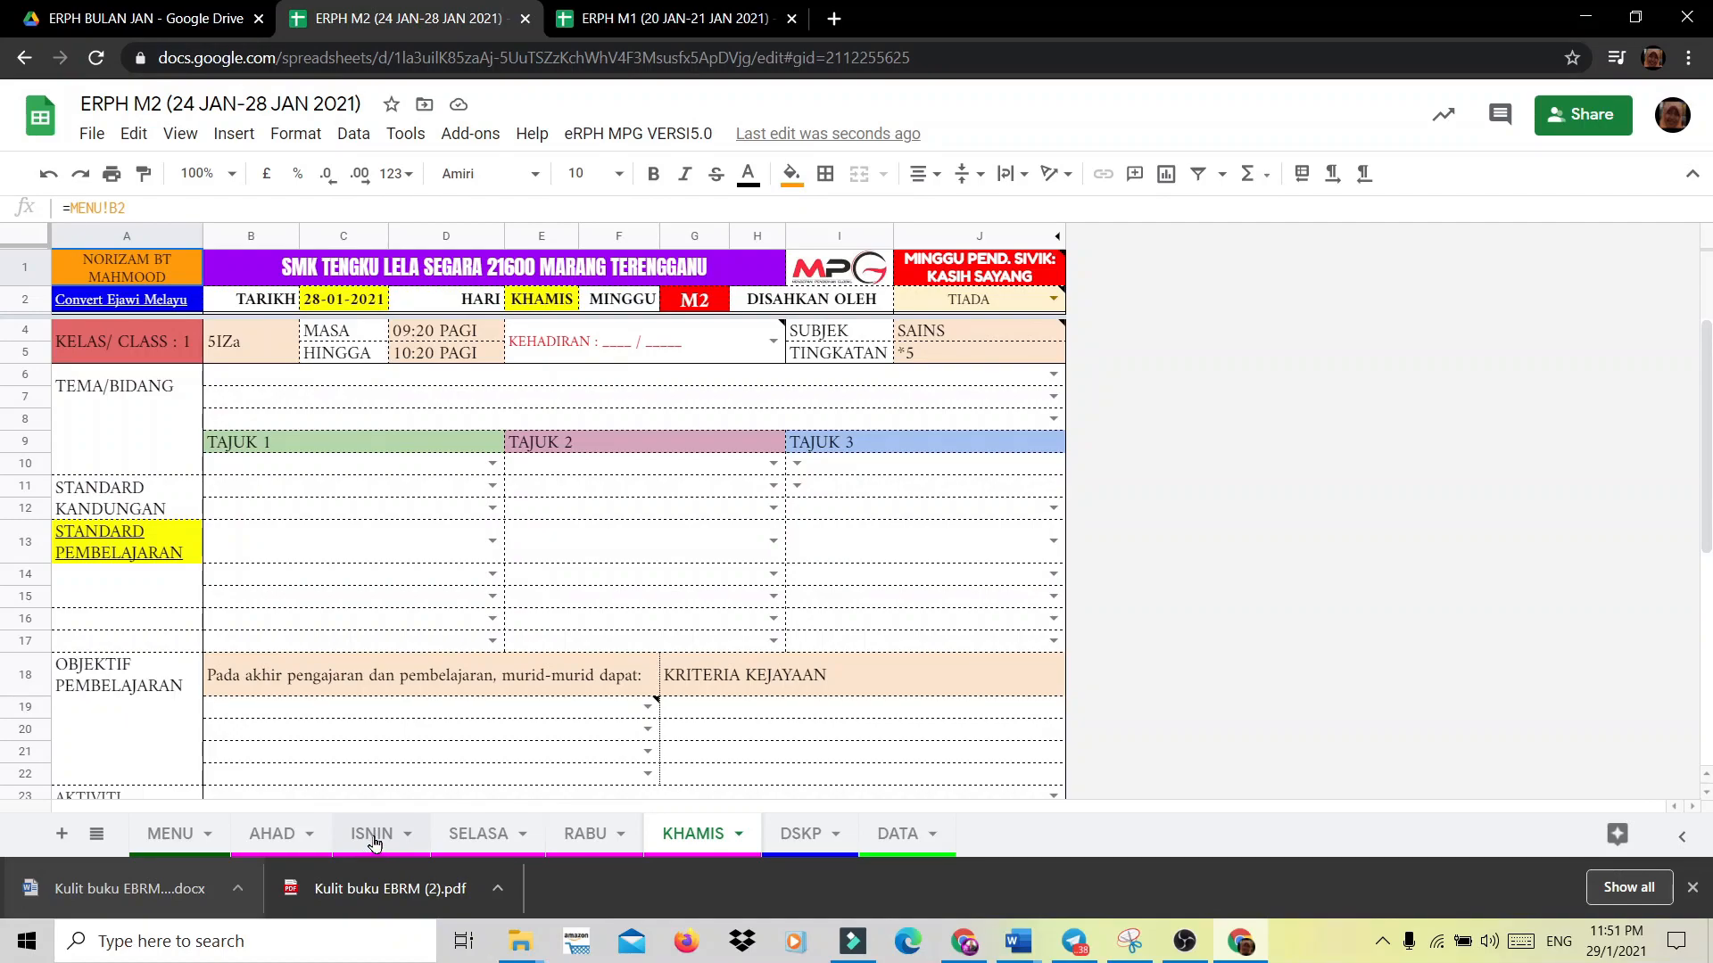
pyautogui.click(373, 839)
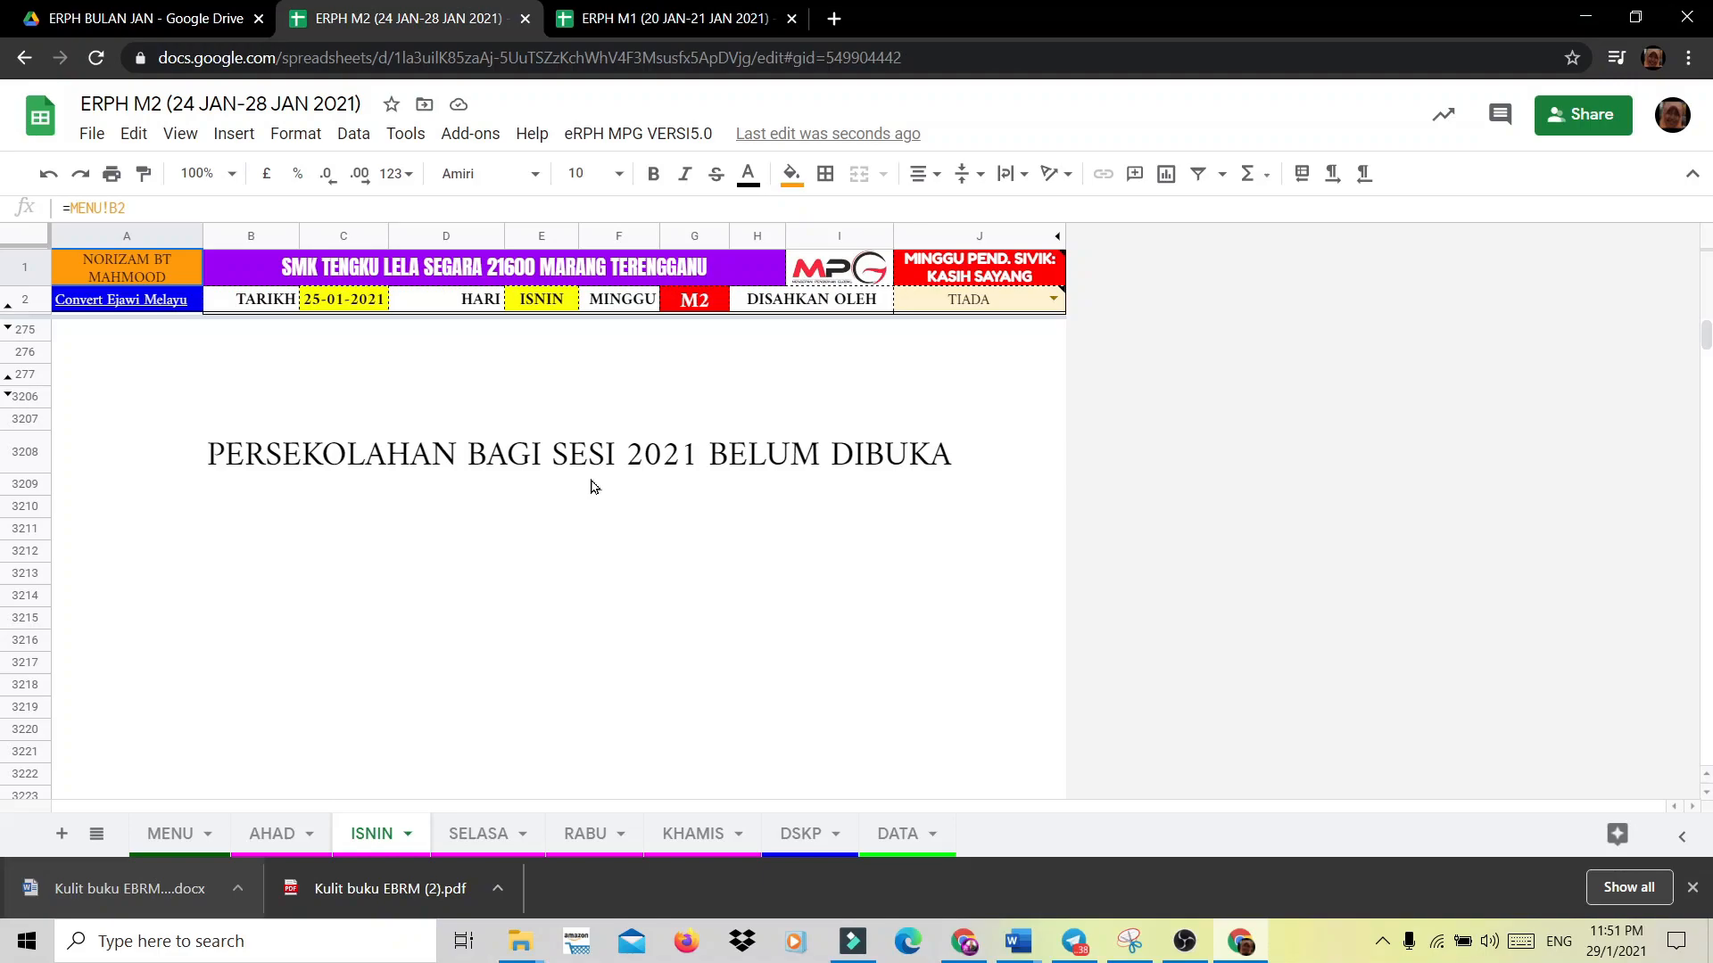
pyautogui.click(679, 134)
pyautogui.moveTo(673, 228)
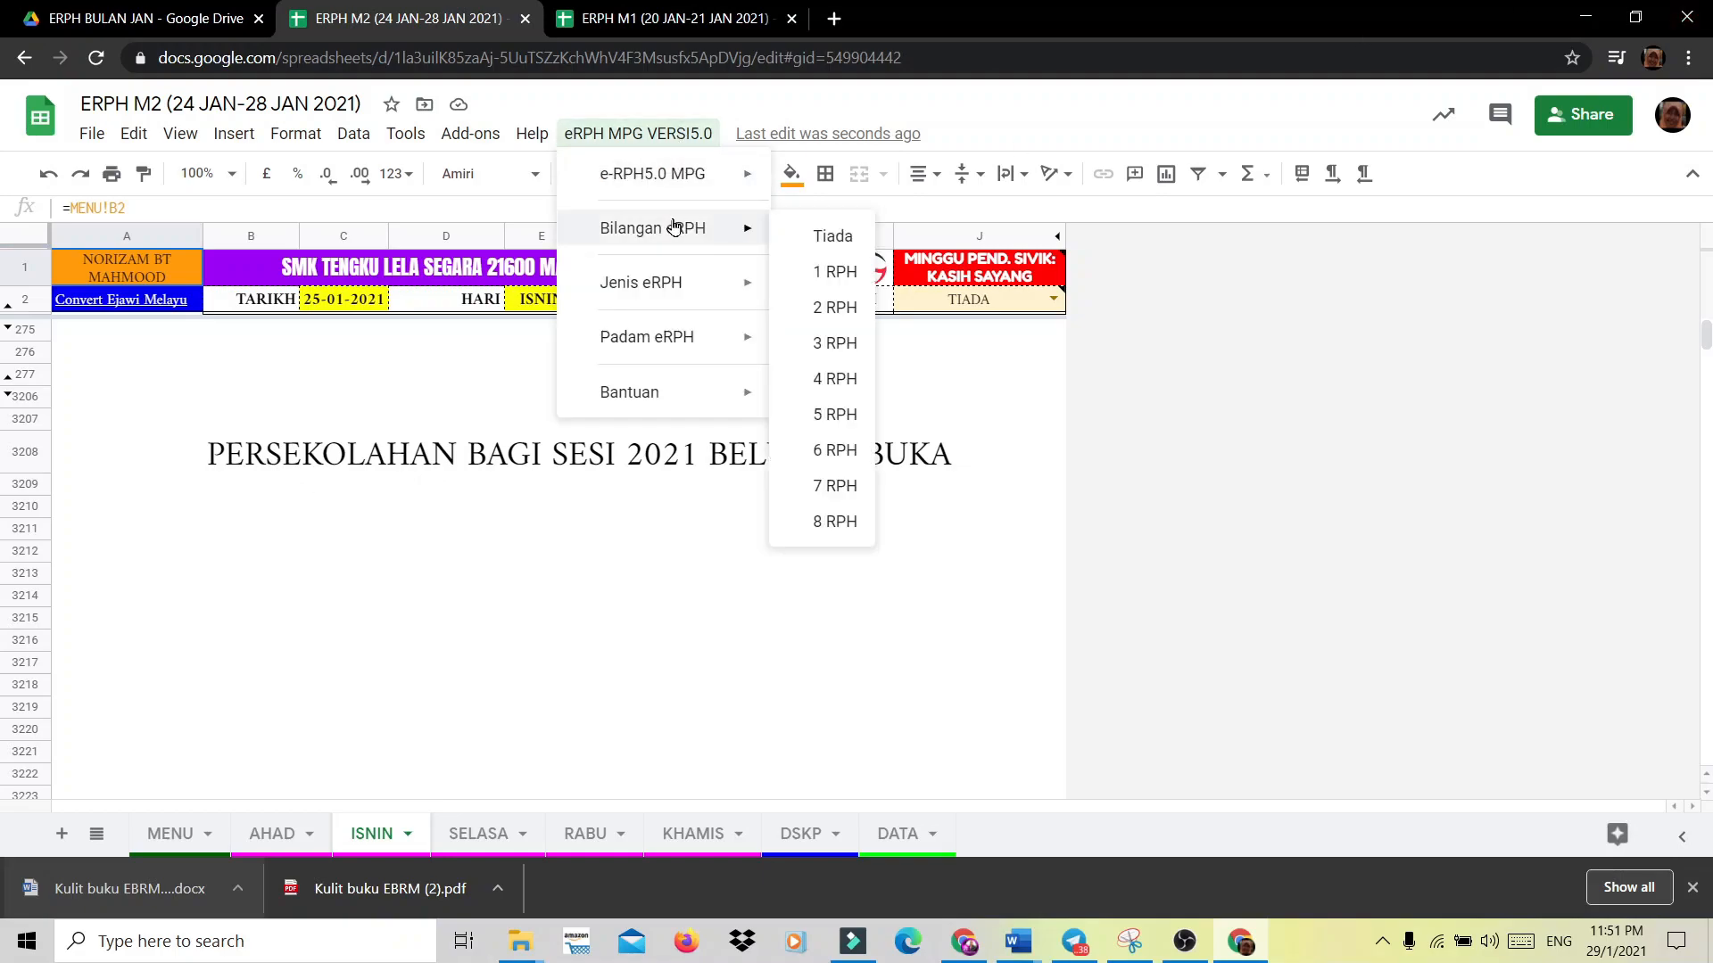
pyautogui.click(801, 235)
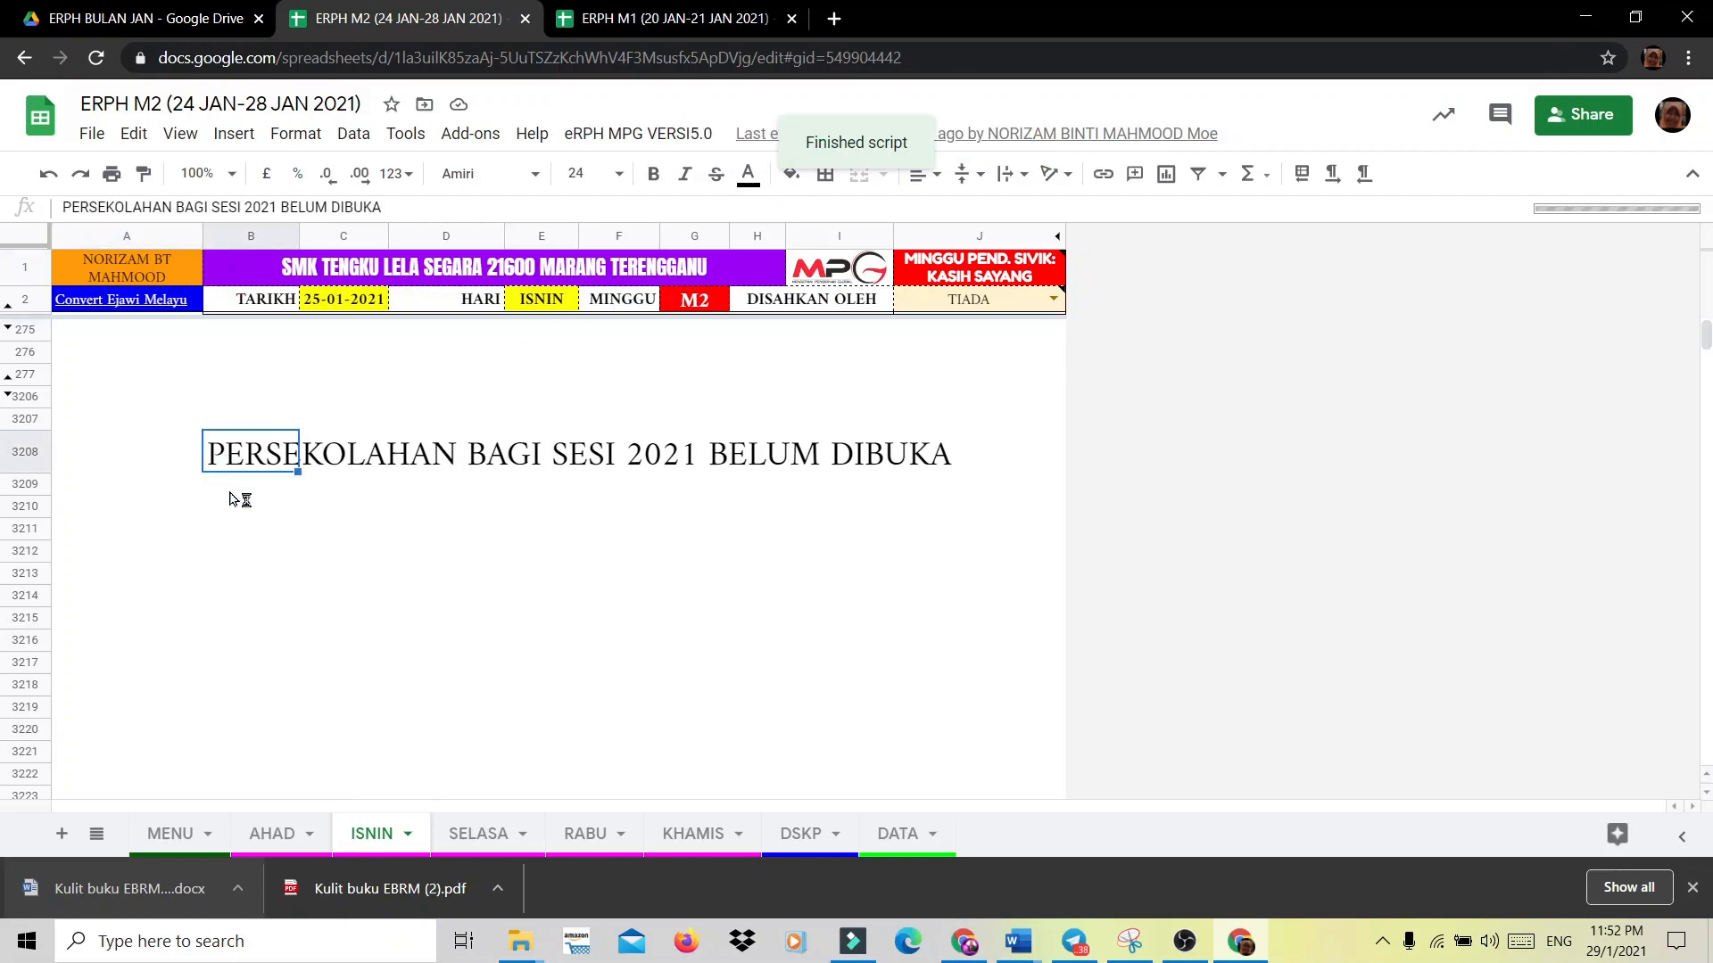
pyautogui.press('Delete')
# Set the RABU sheet's lesson plan count to Tiada.
pyautogui.click(699, 846)
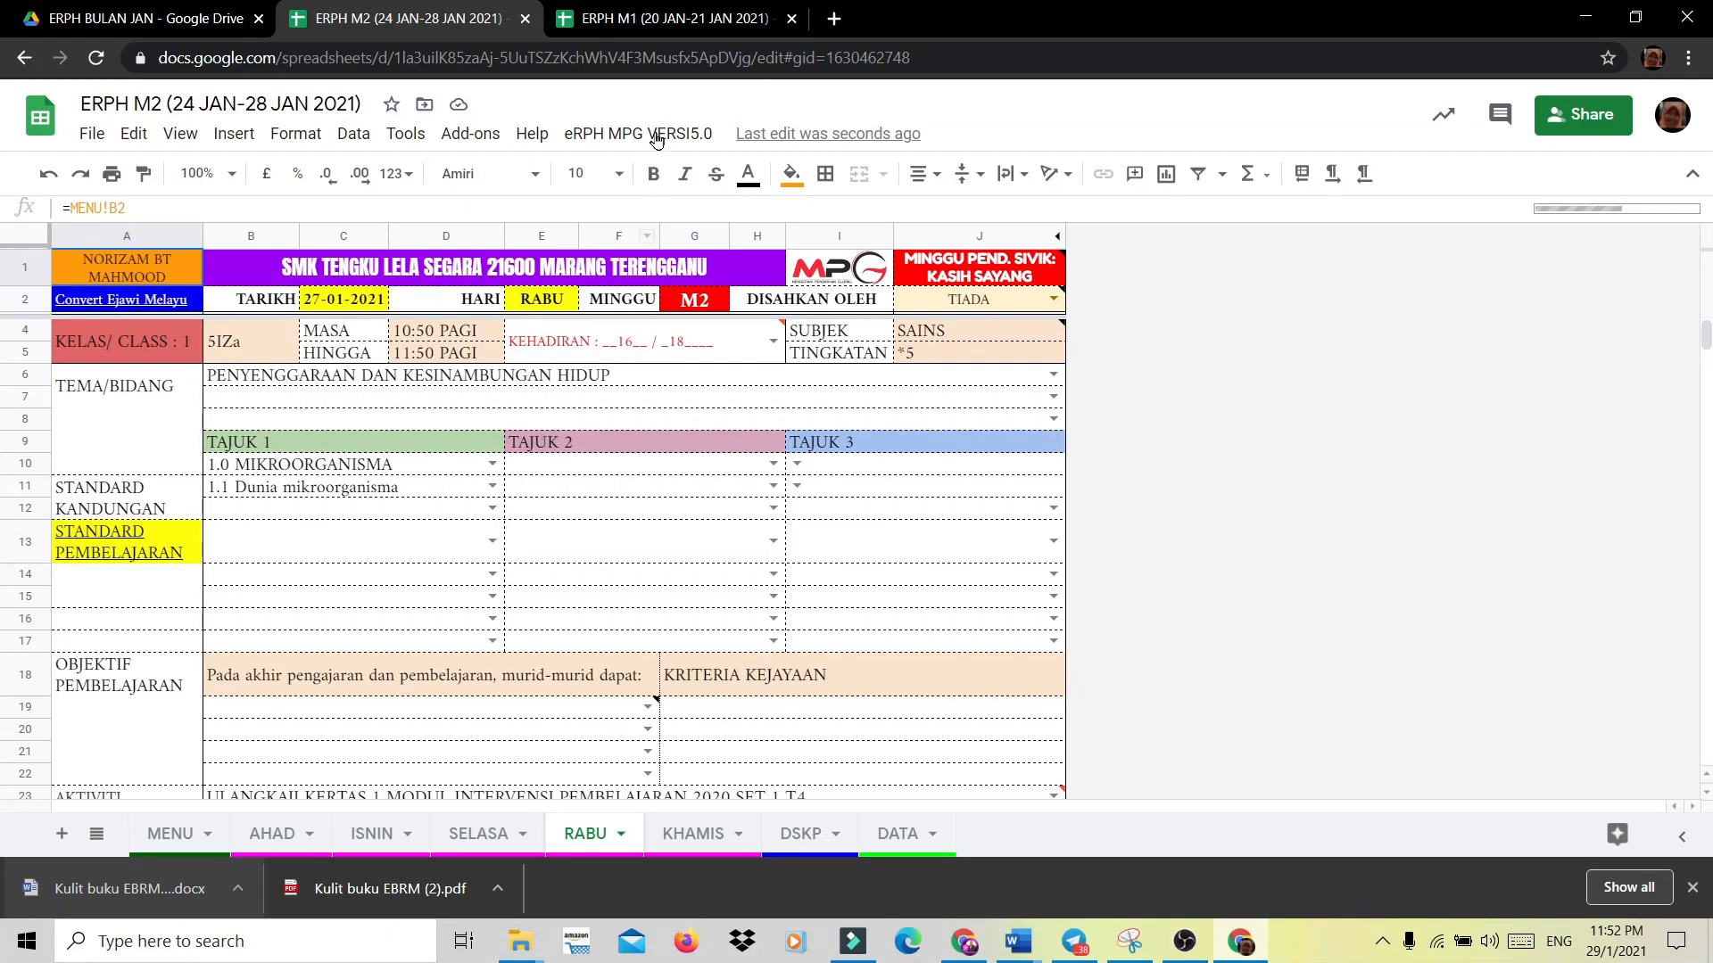
pyautogui.click(656, 134)
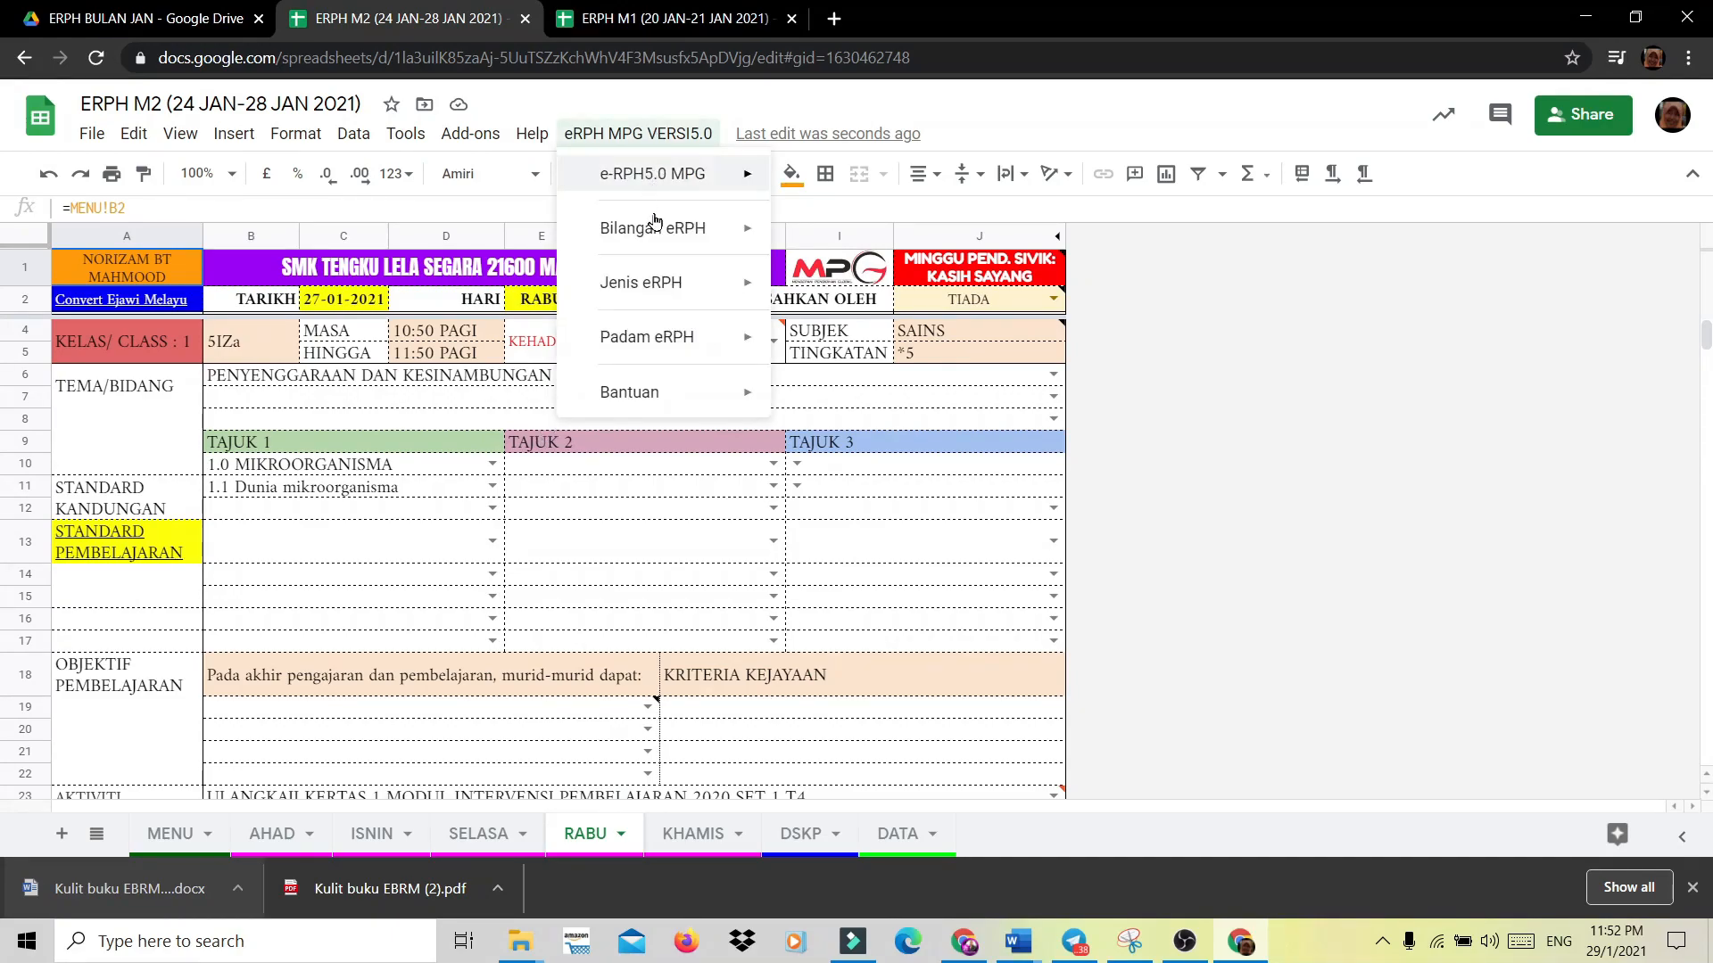
pyautogui.moveTo(657, 234)
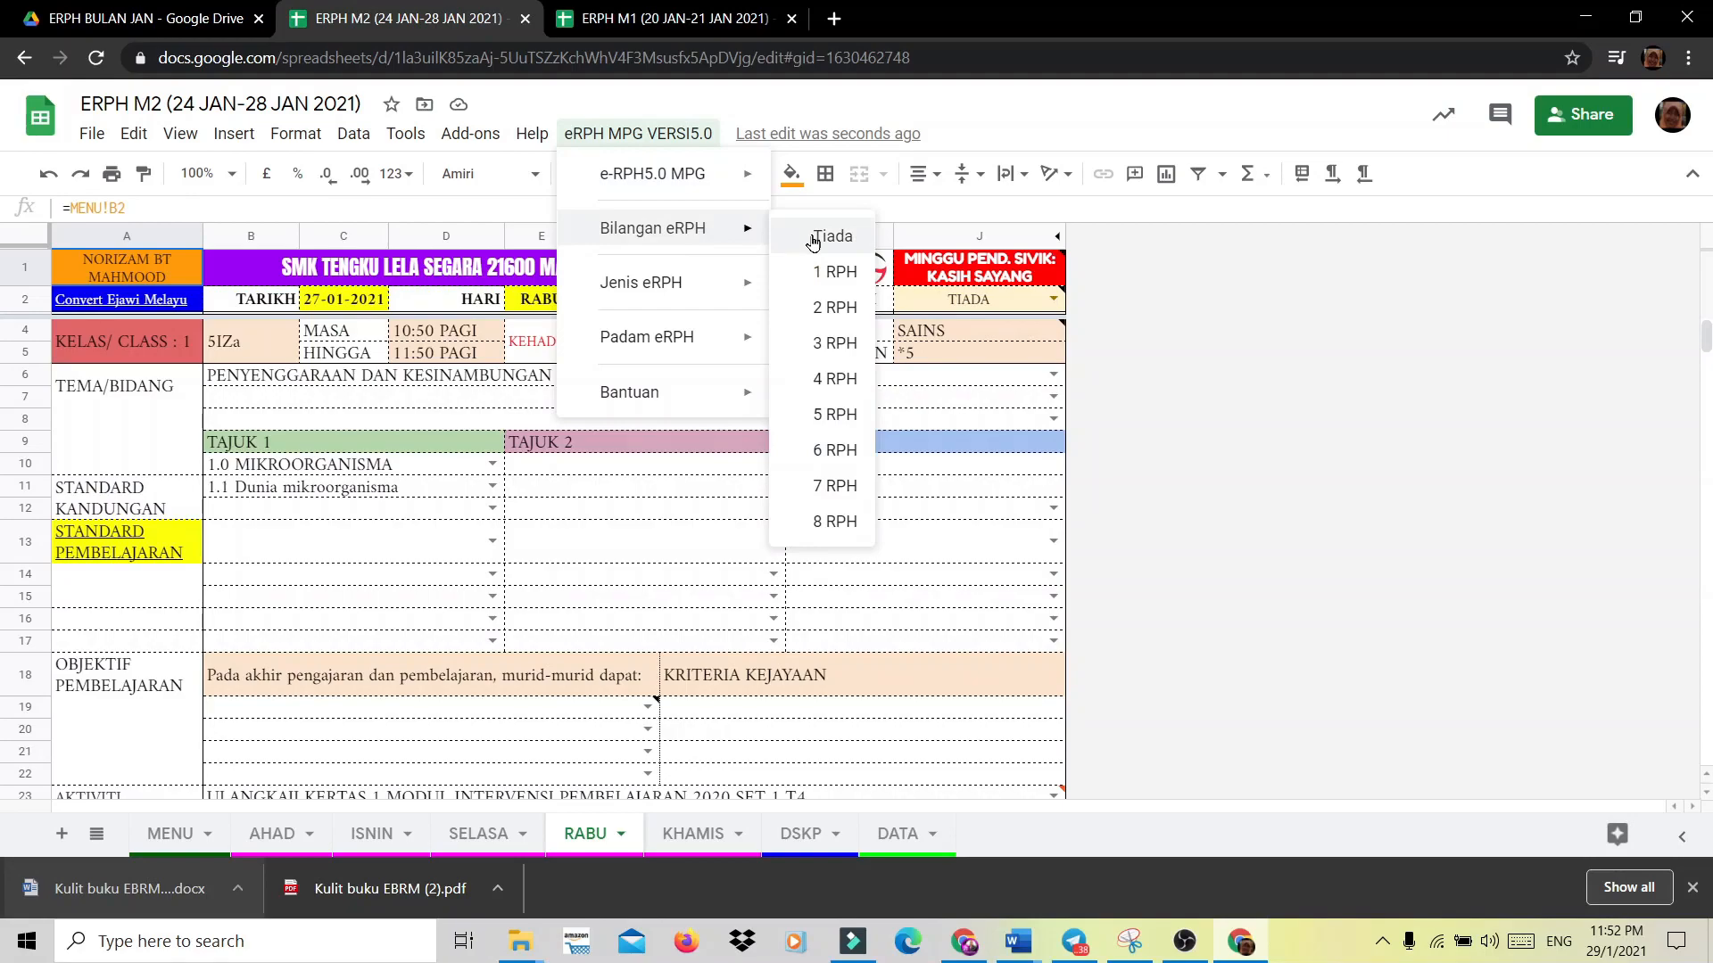
pyautogui.click(811, 305)
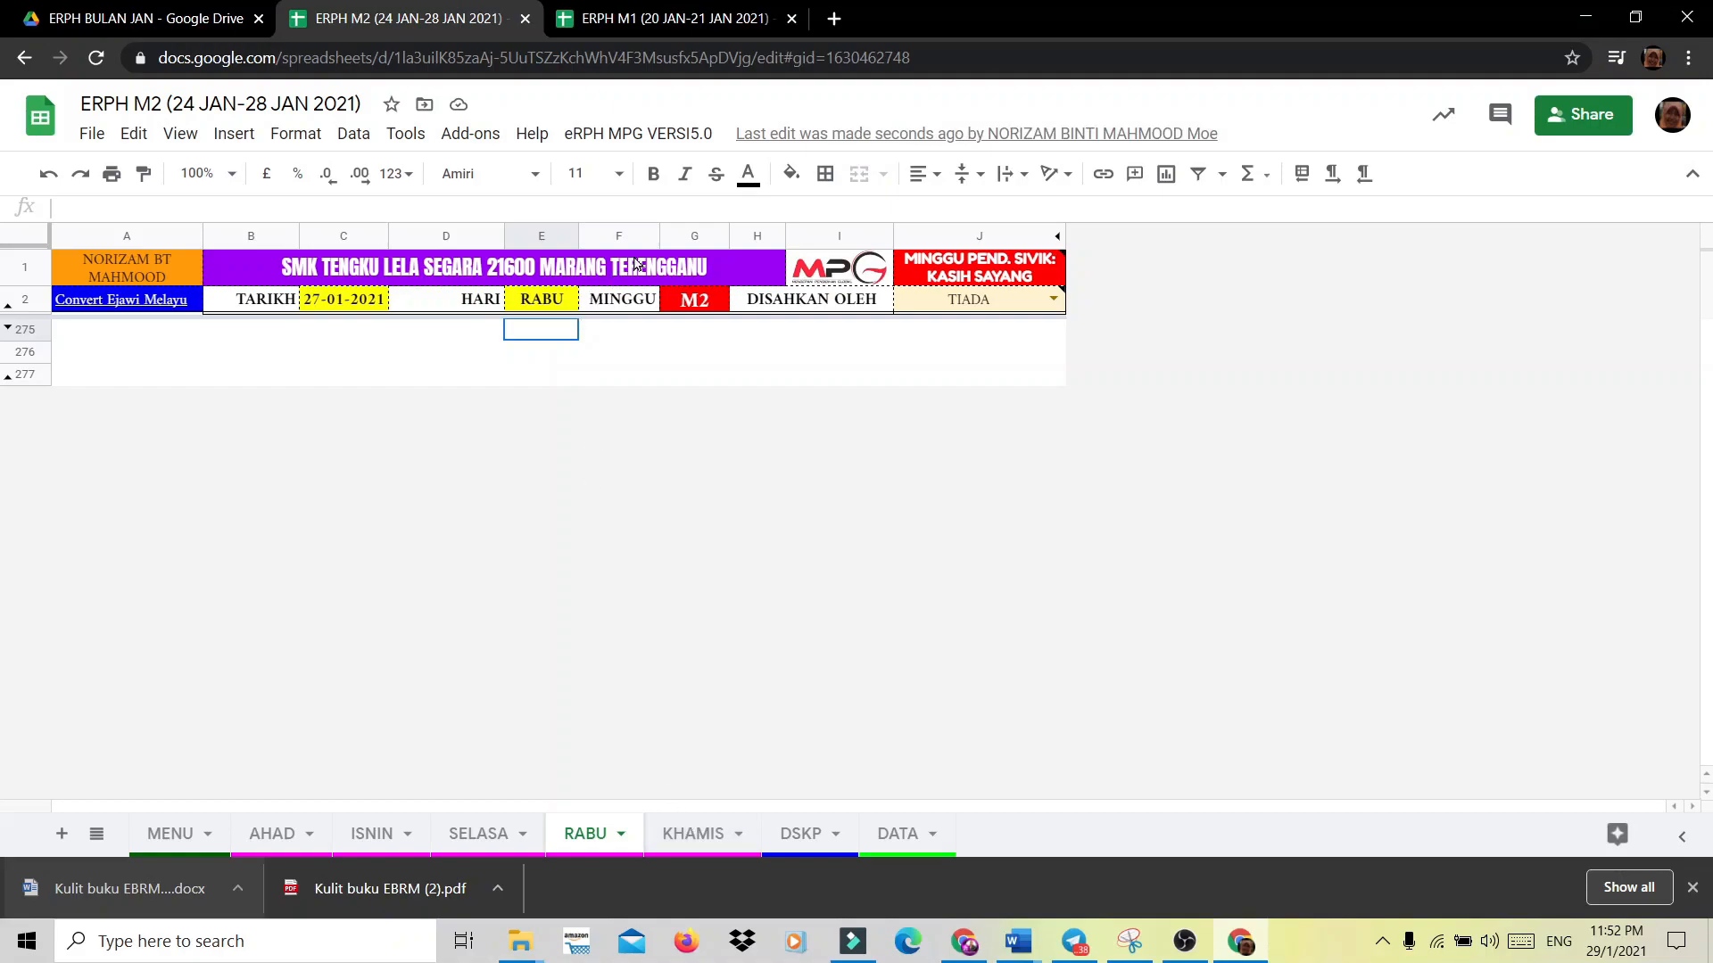
# Set the KHAMIS sheet's lesson plan count to Tiada.
pyautogui.click(685, 837)
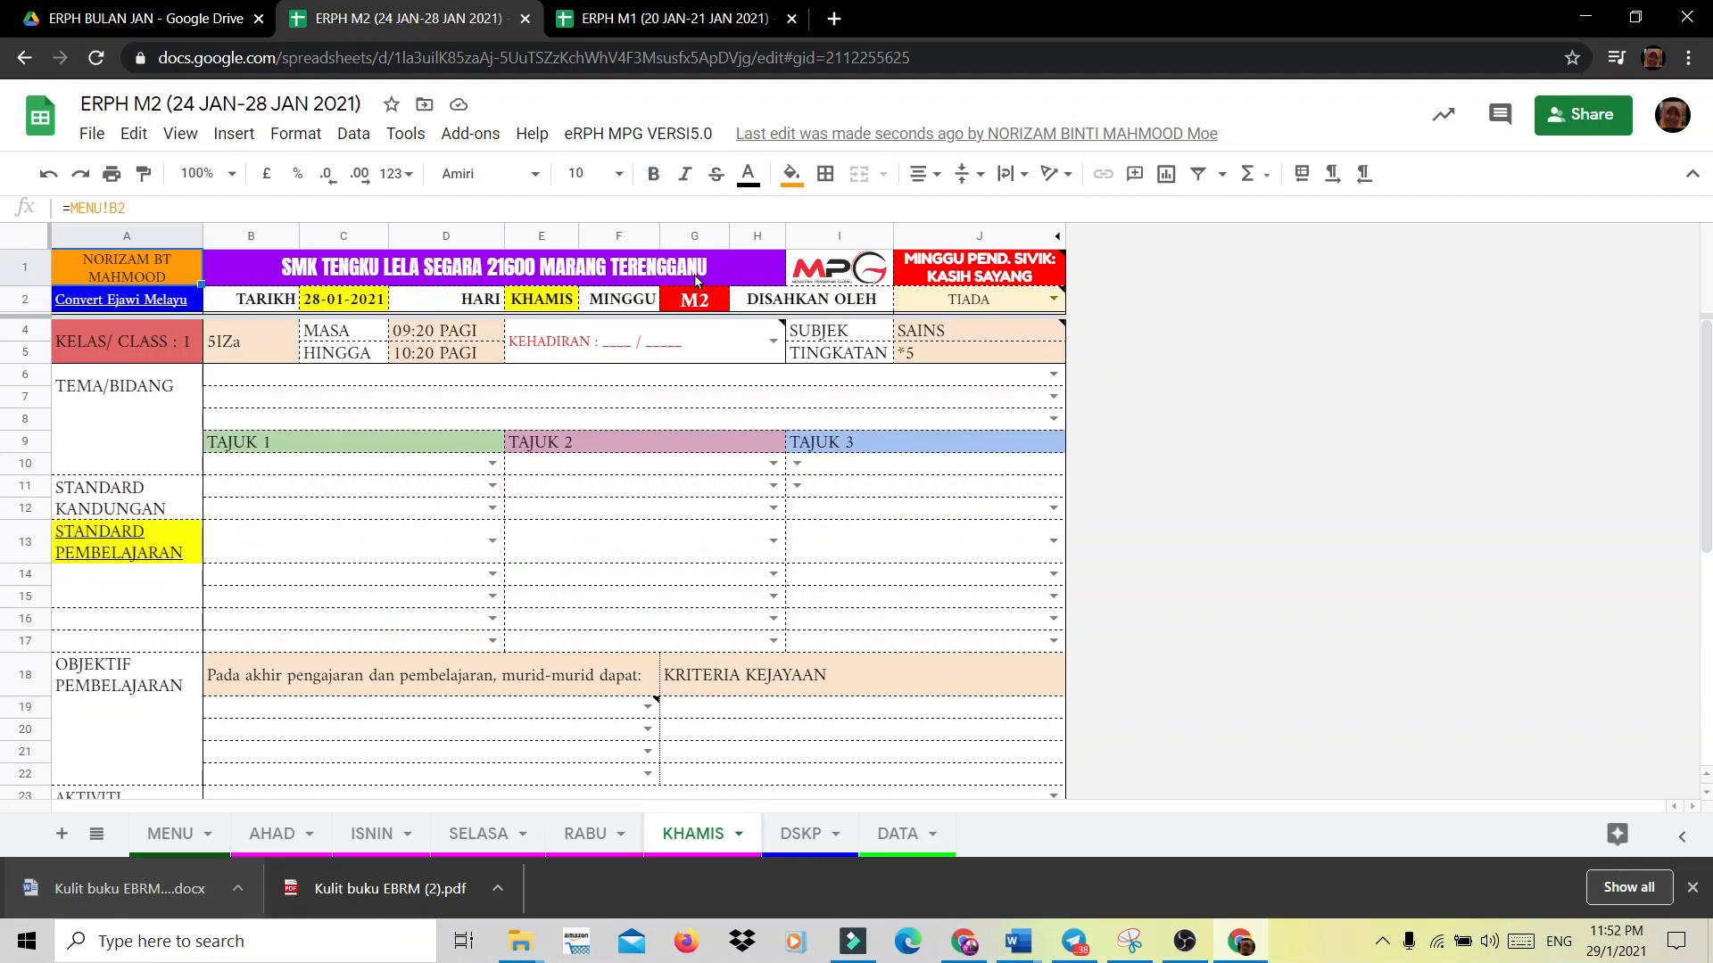
pyautogui.click(661, 133)
pyautogui.moveTo(676, 230)
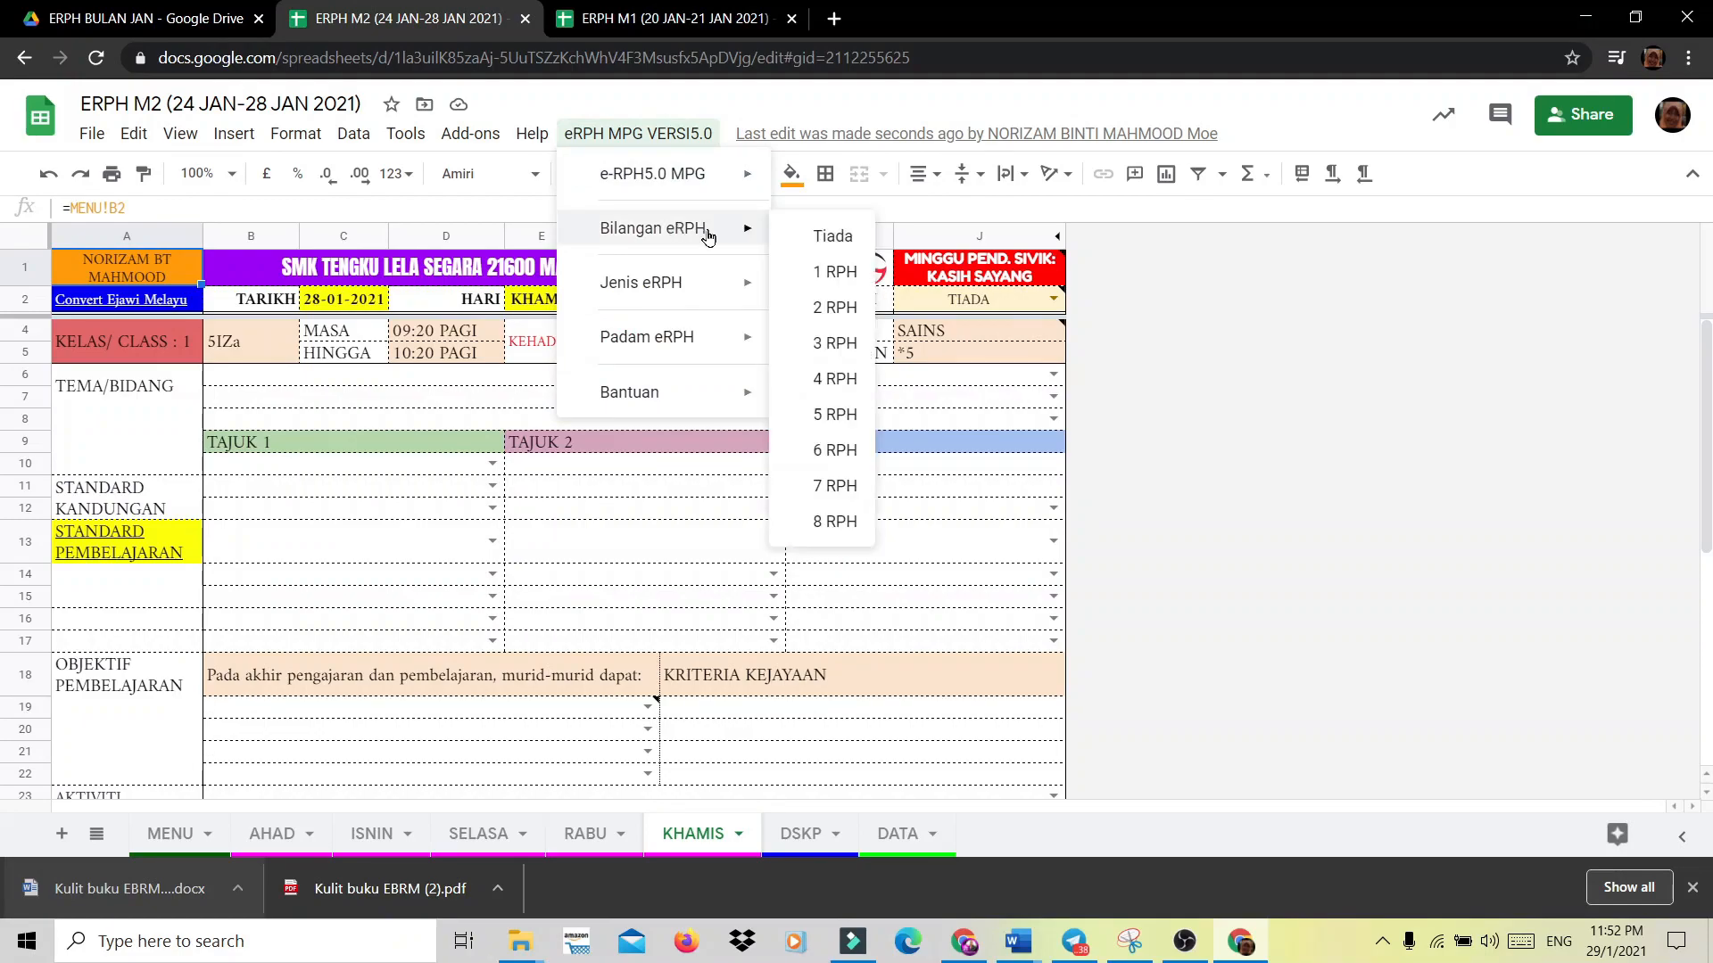
pyautogui.click(826, 236)
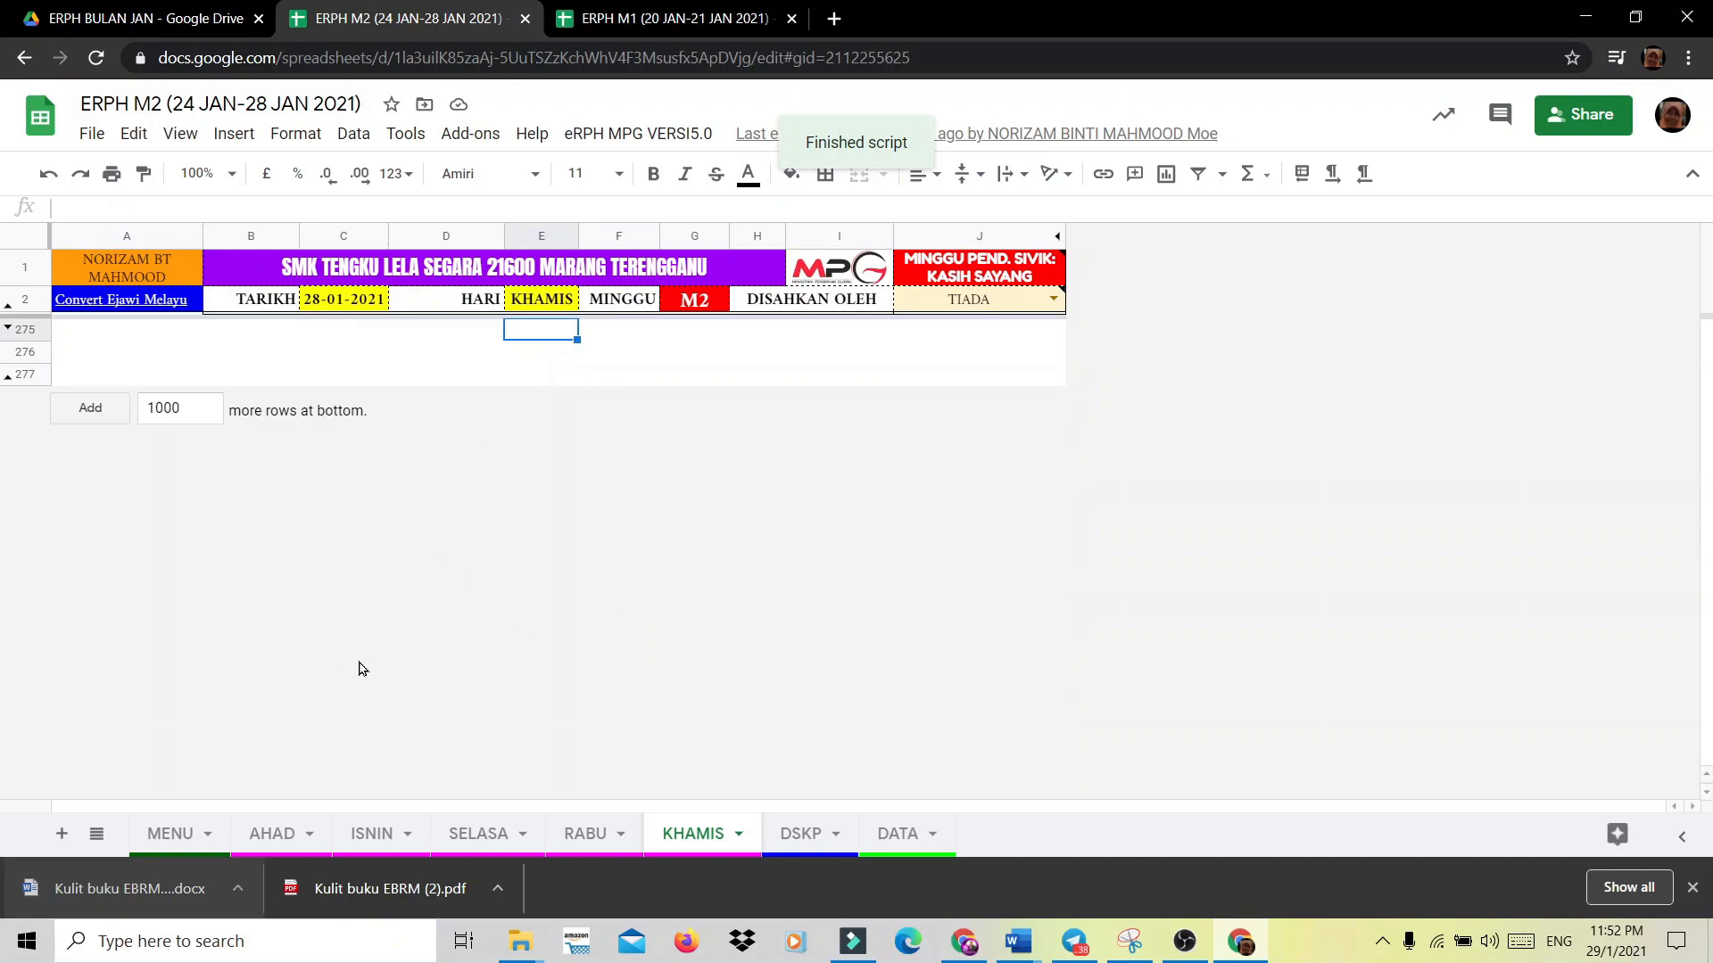
# Set the AHAD sheet's lesson plan count to Tiada.
pyautogui.click(273, 837)
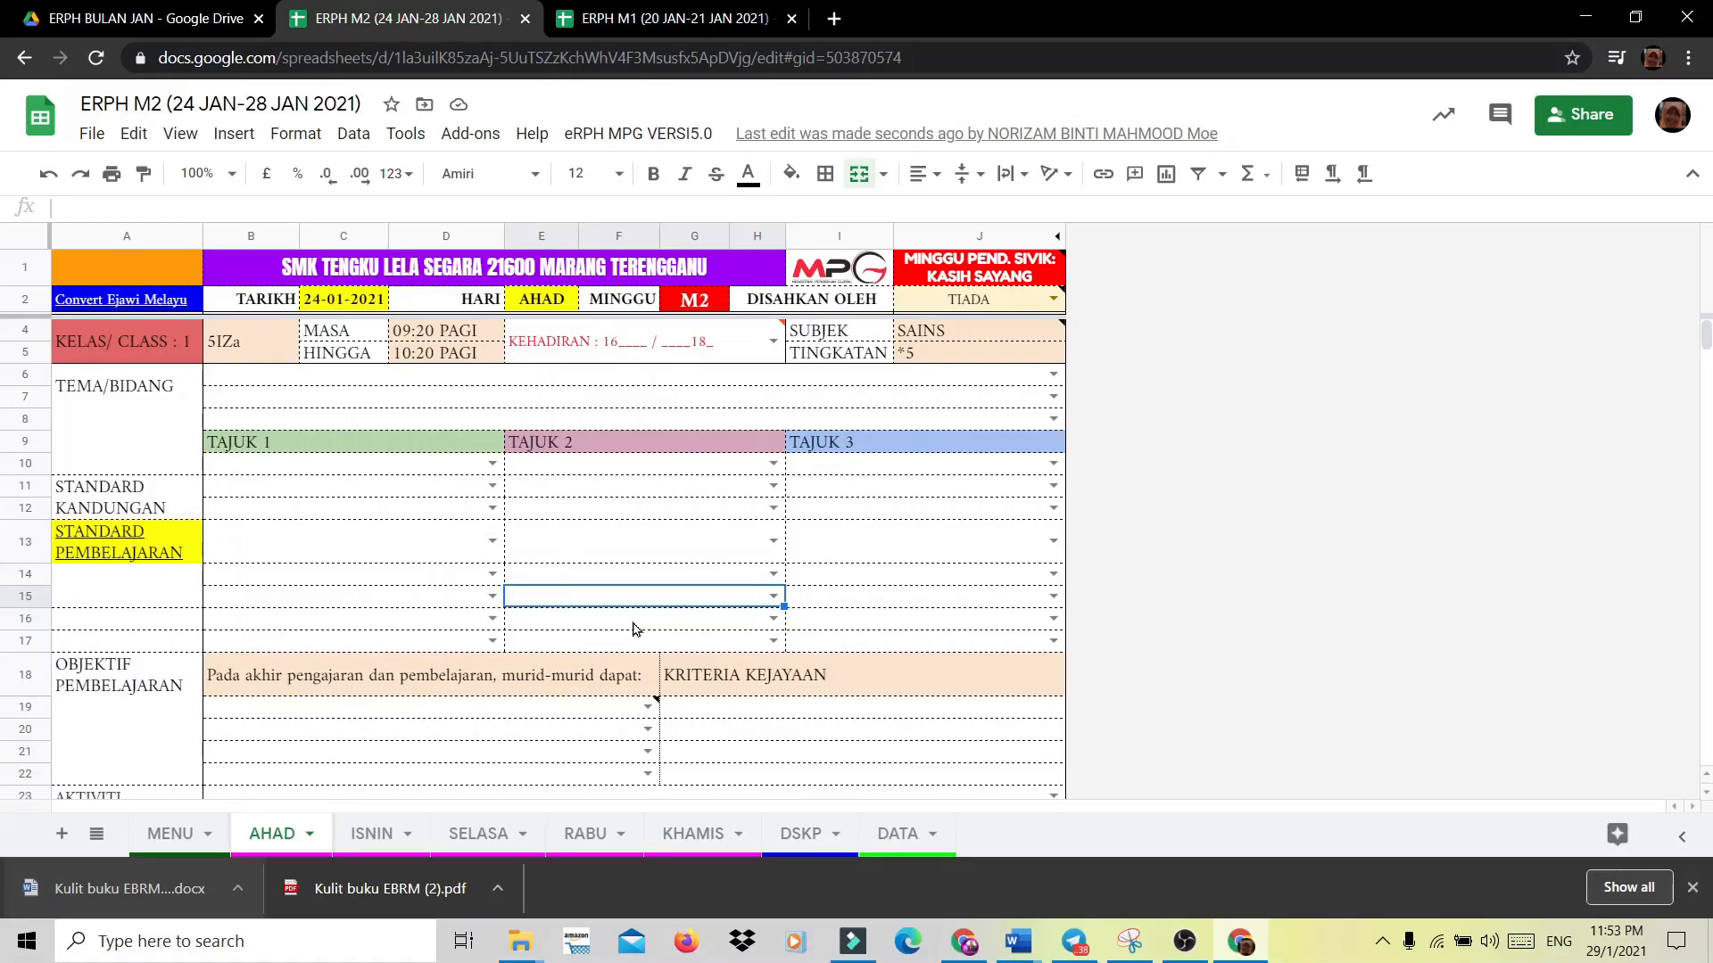
pyautogui.click(649, 135)
pyautogui.moveTo(714, 230)
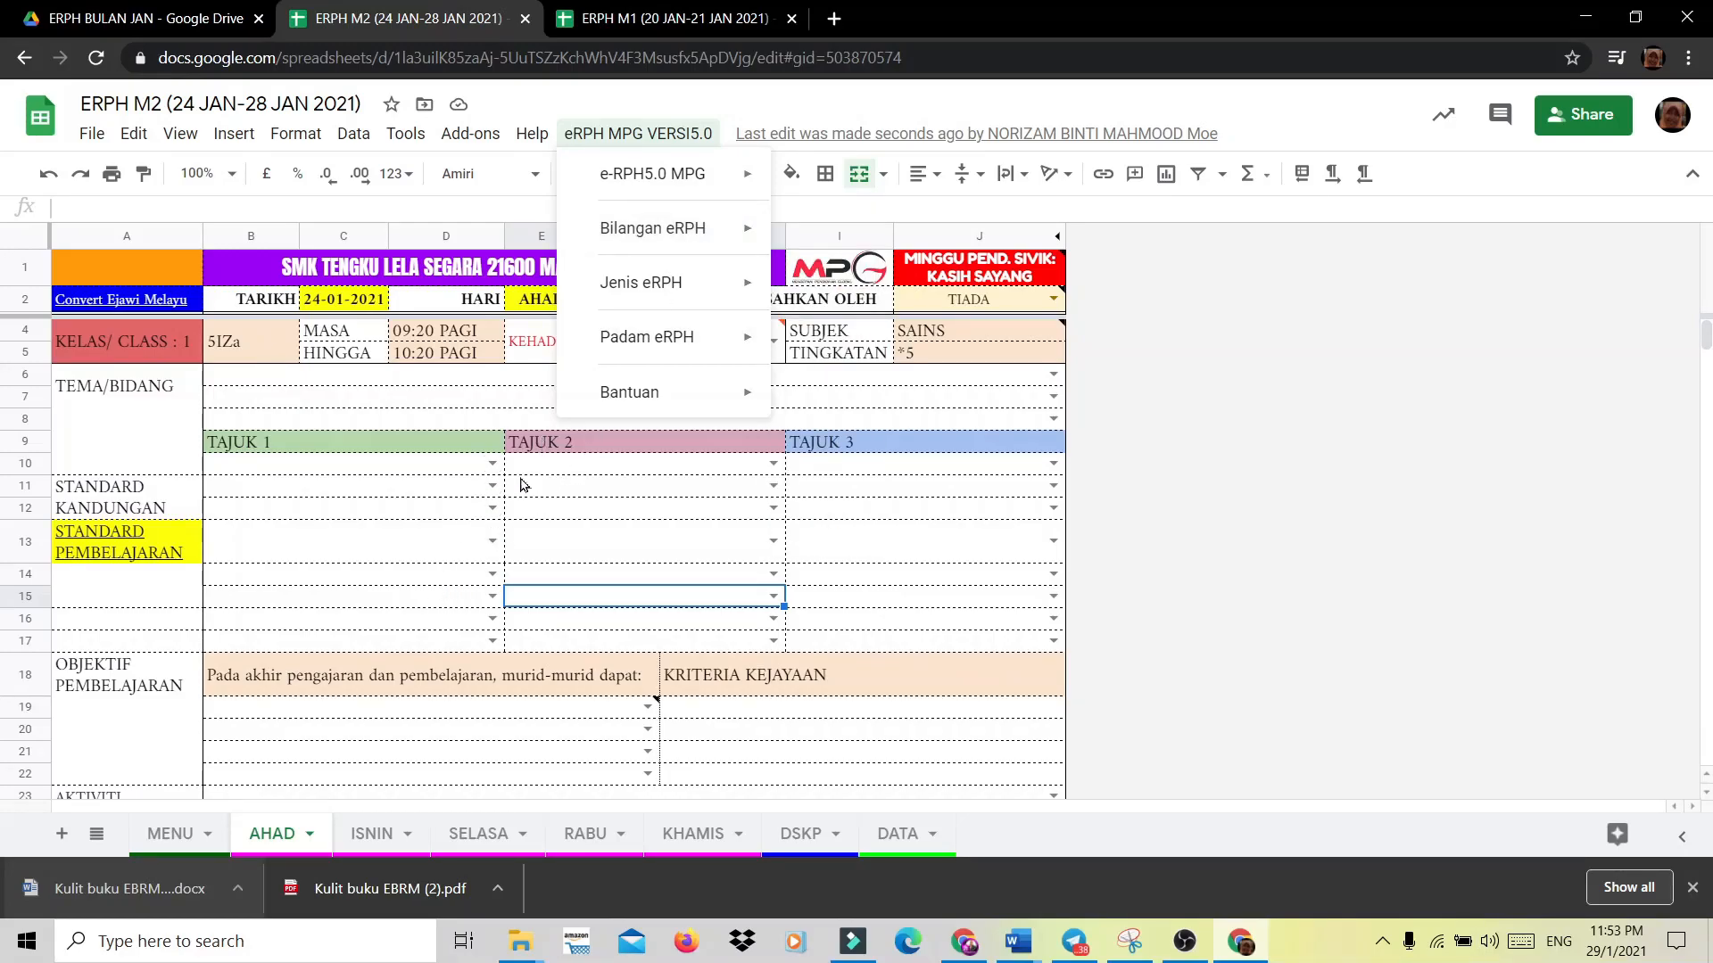
pyautogui.click(268, 843)
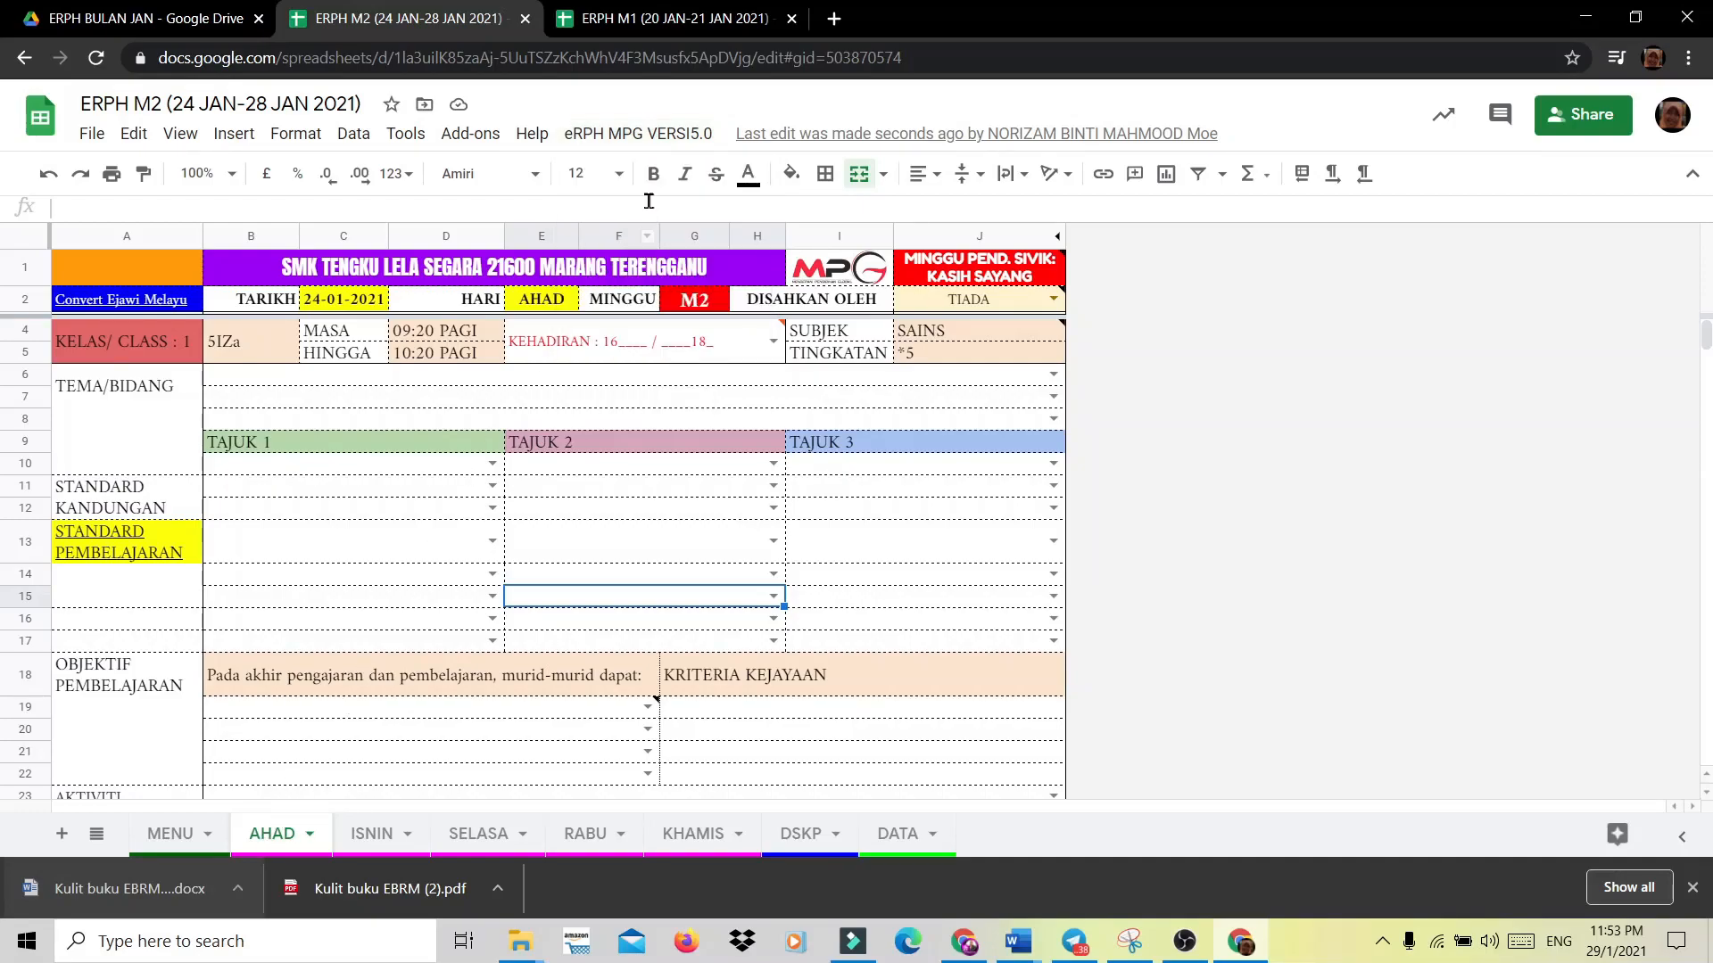
pyautogui.click(676, 138)
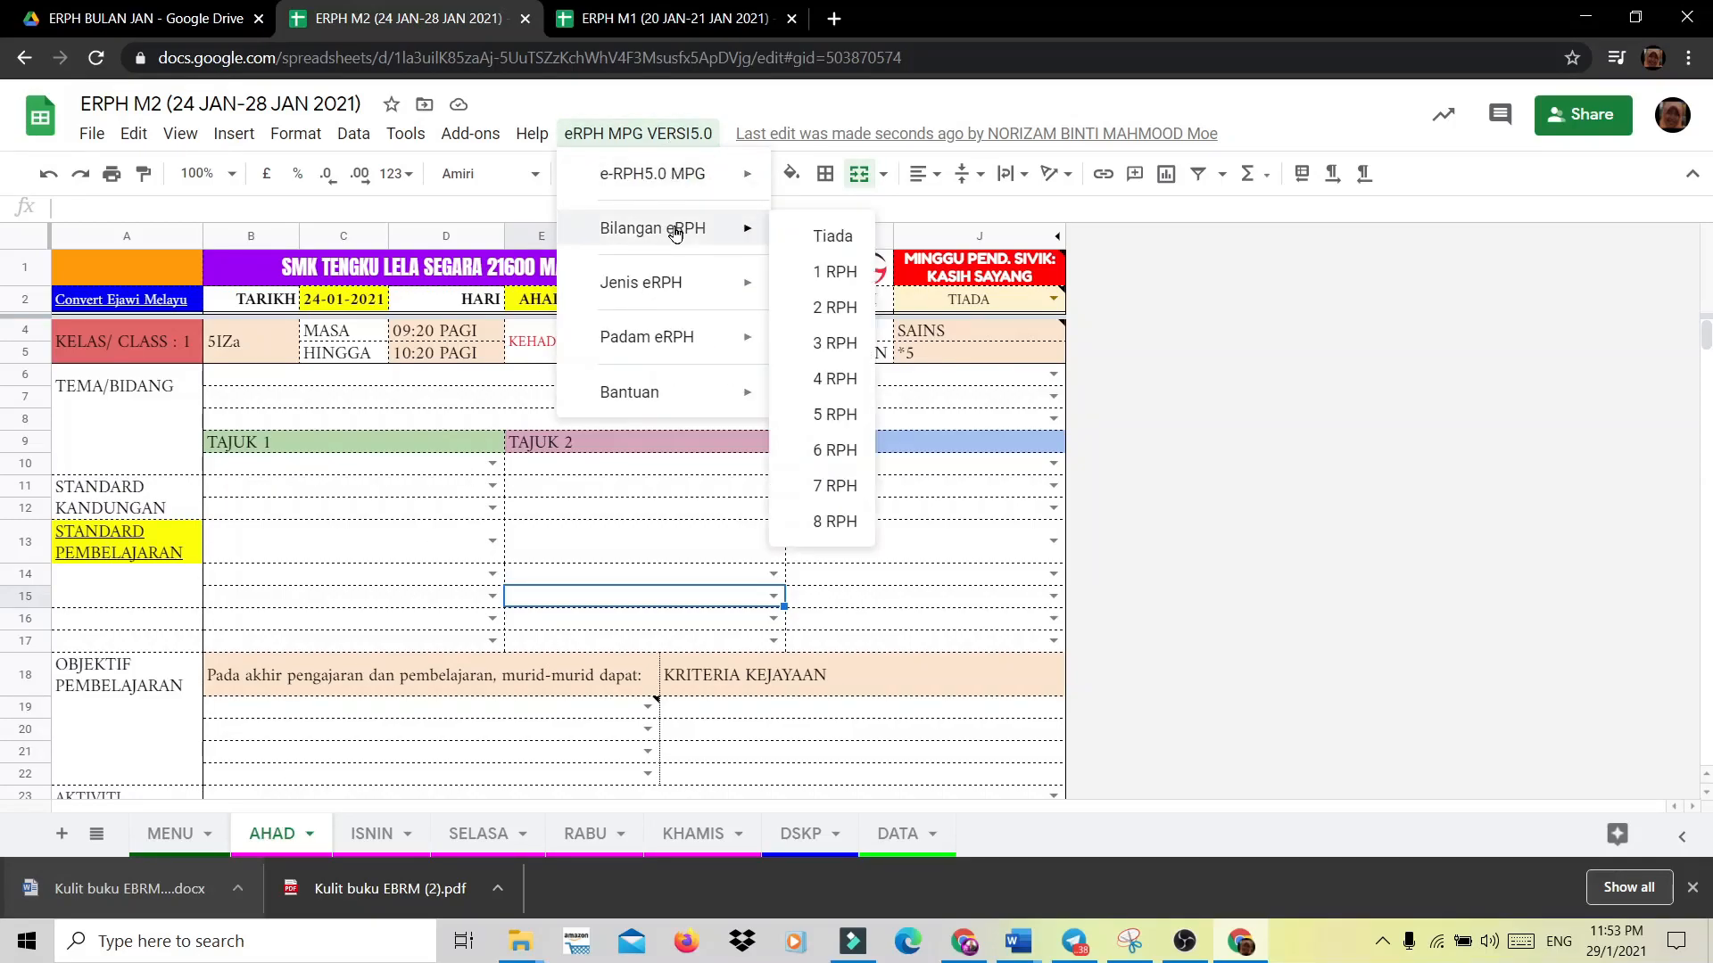
pyautogui.click(796, 244)
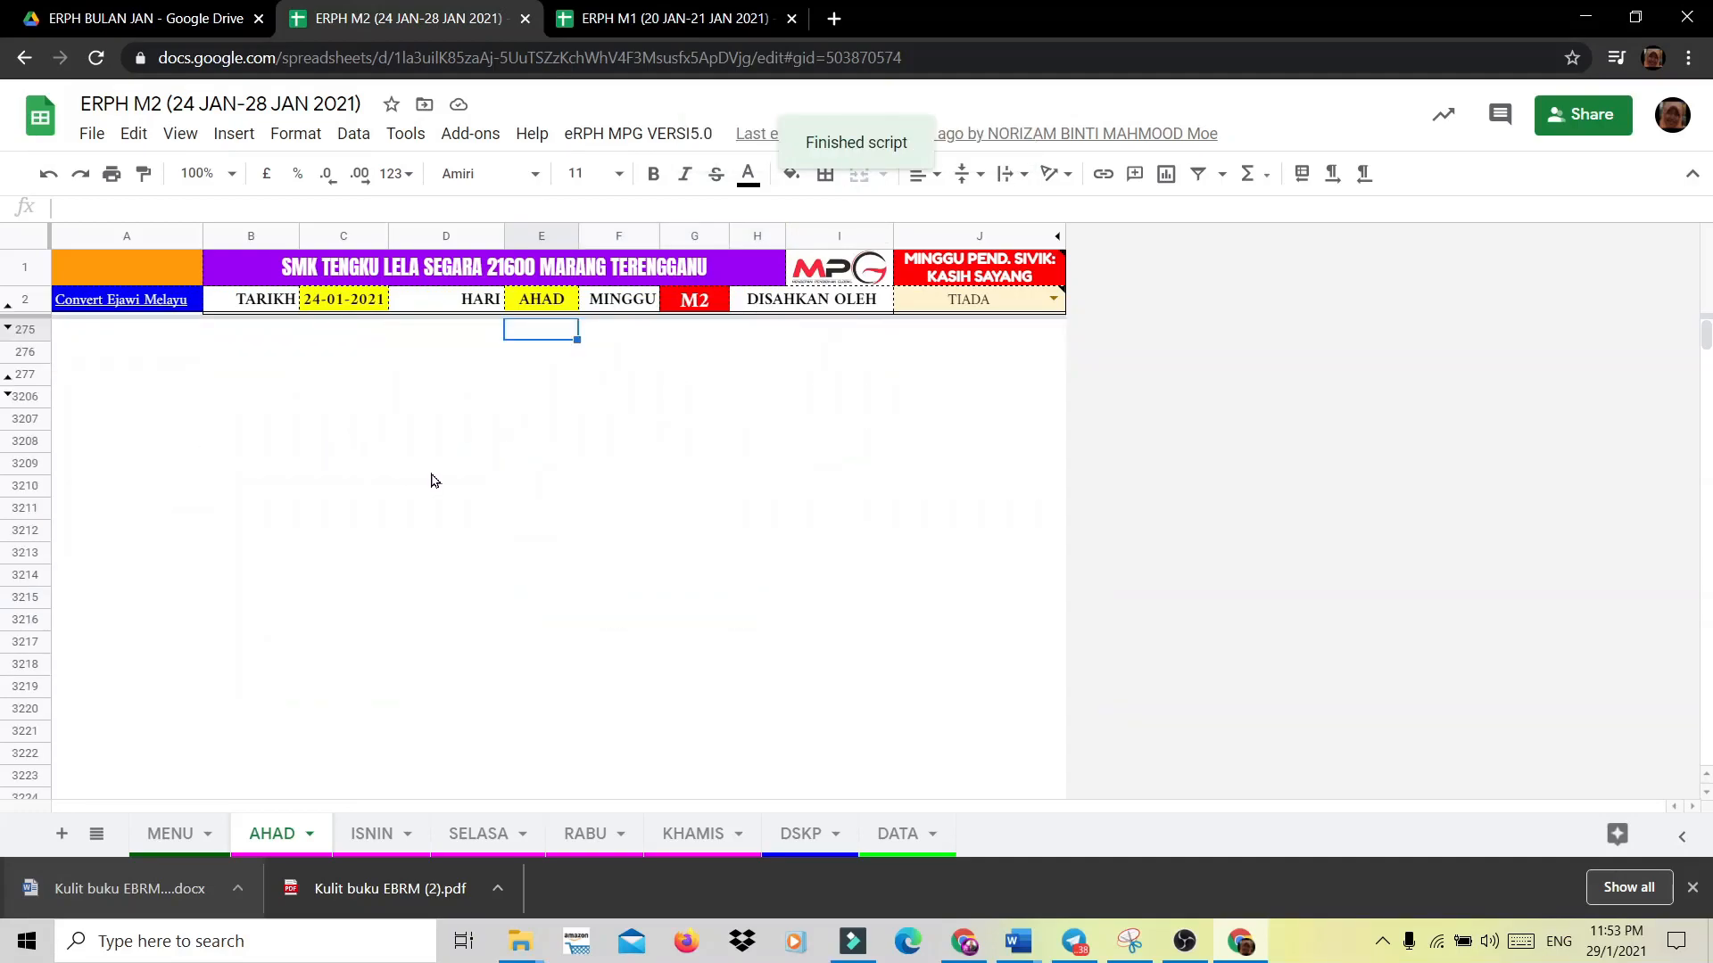
# Enter "CRK 1" in cell D3209 of the AHAD sheet at font size 36, and open the ISNIN sheet.
pyautogui.click(408, 472)
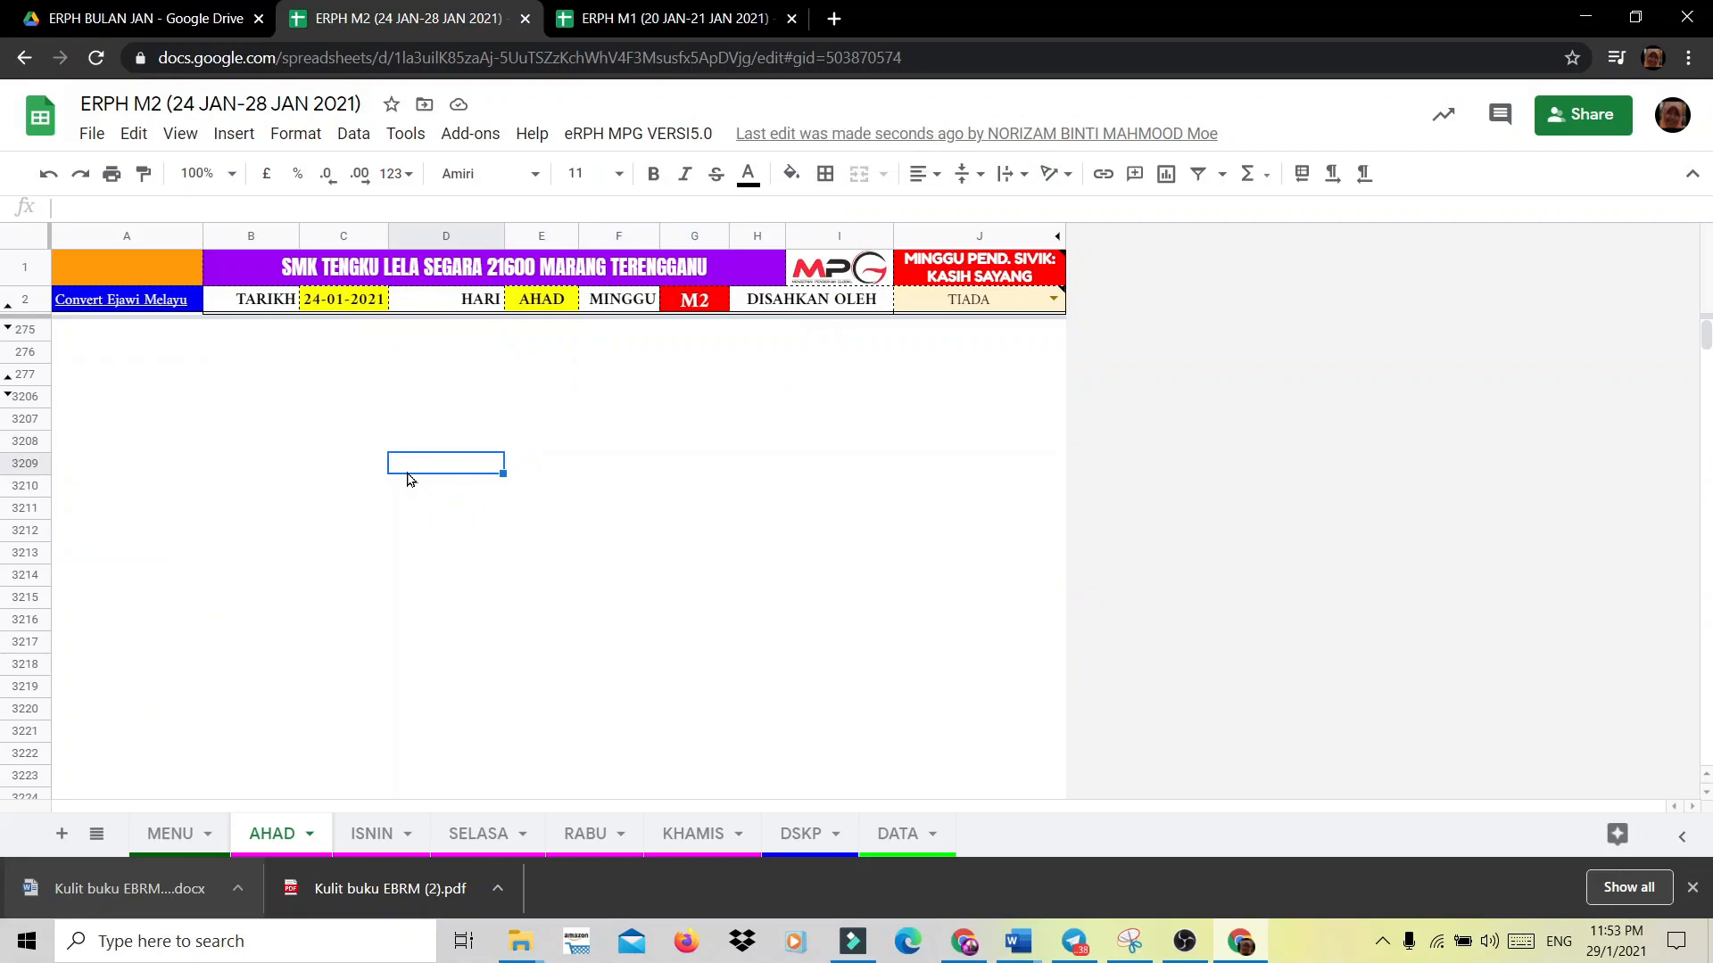
pyautogui.write('CR')
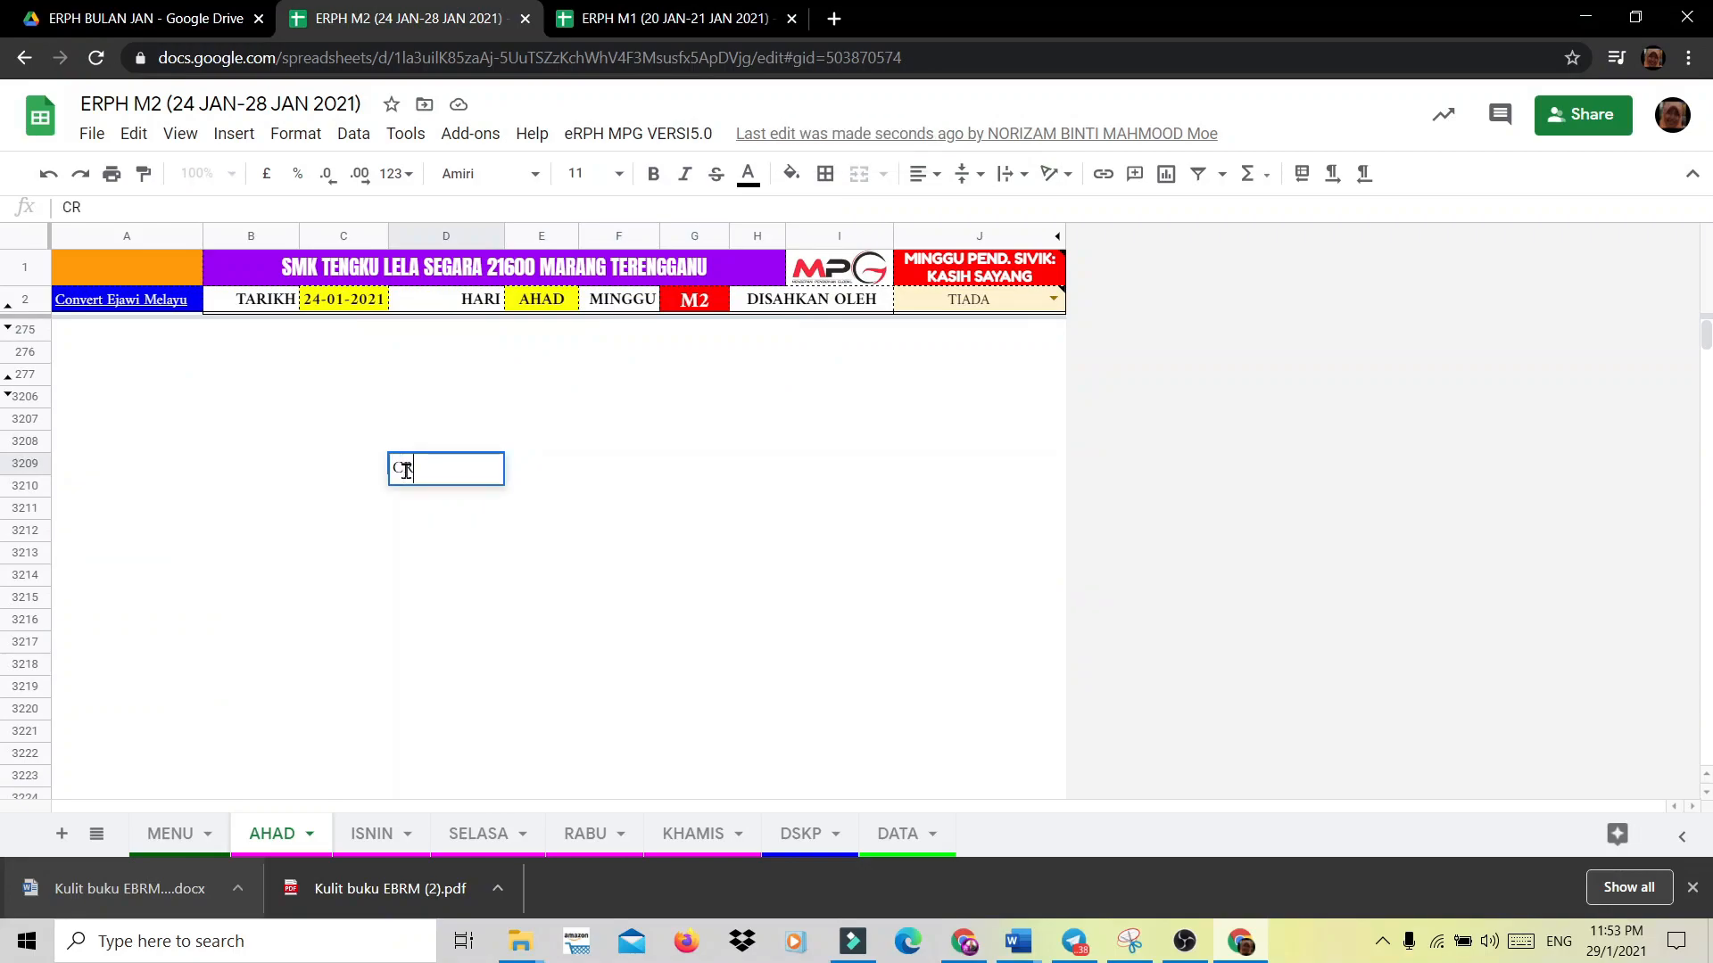
pyautogui.write('K 1')
pyautogui.click(435, 551)
pyautogui.moveTo(399, 484); pyautogui.dragTo(399, 474)
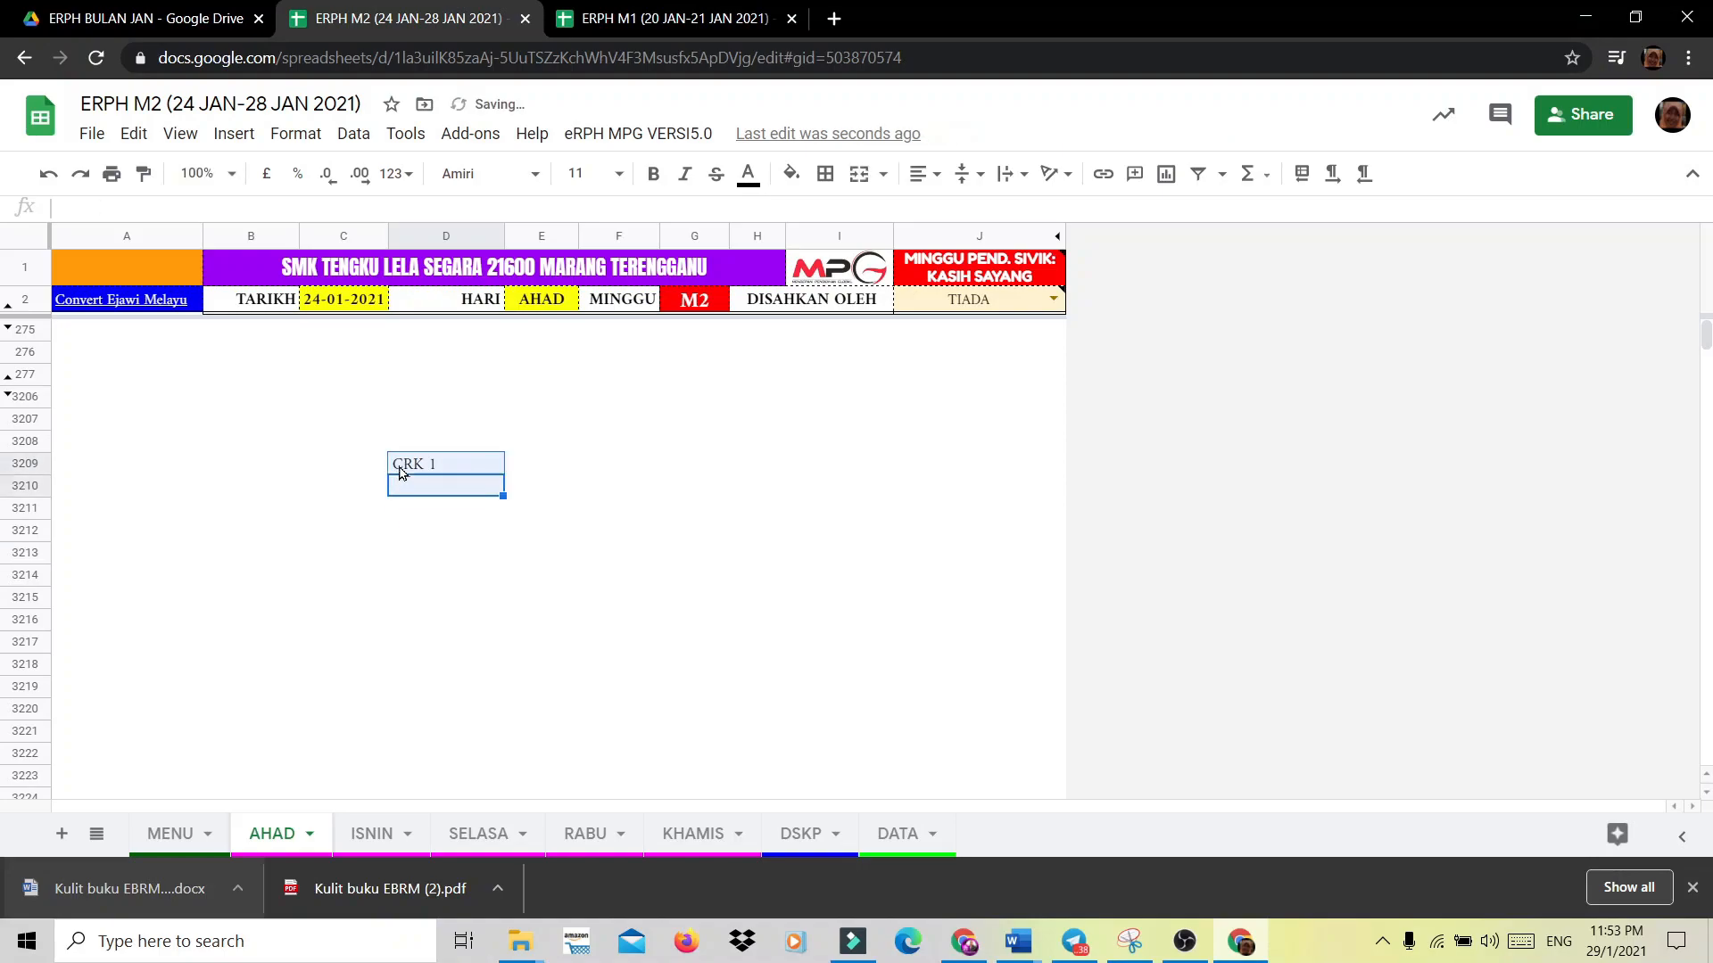
pyautogui.click(400, 470)
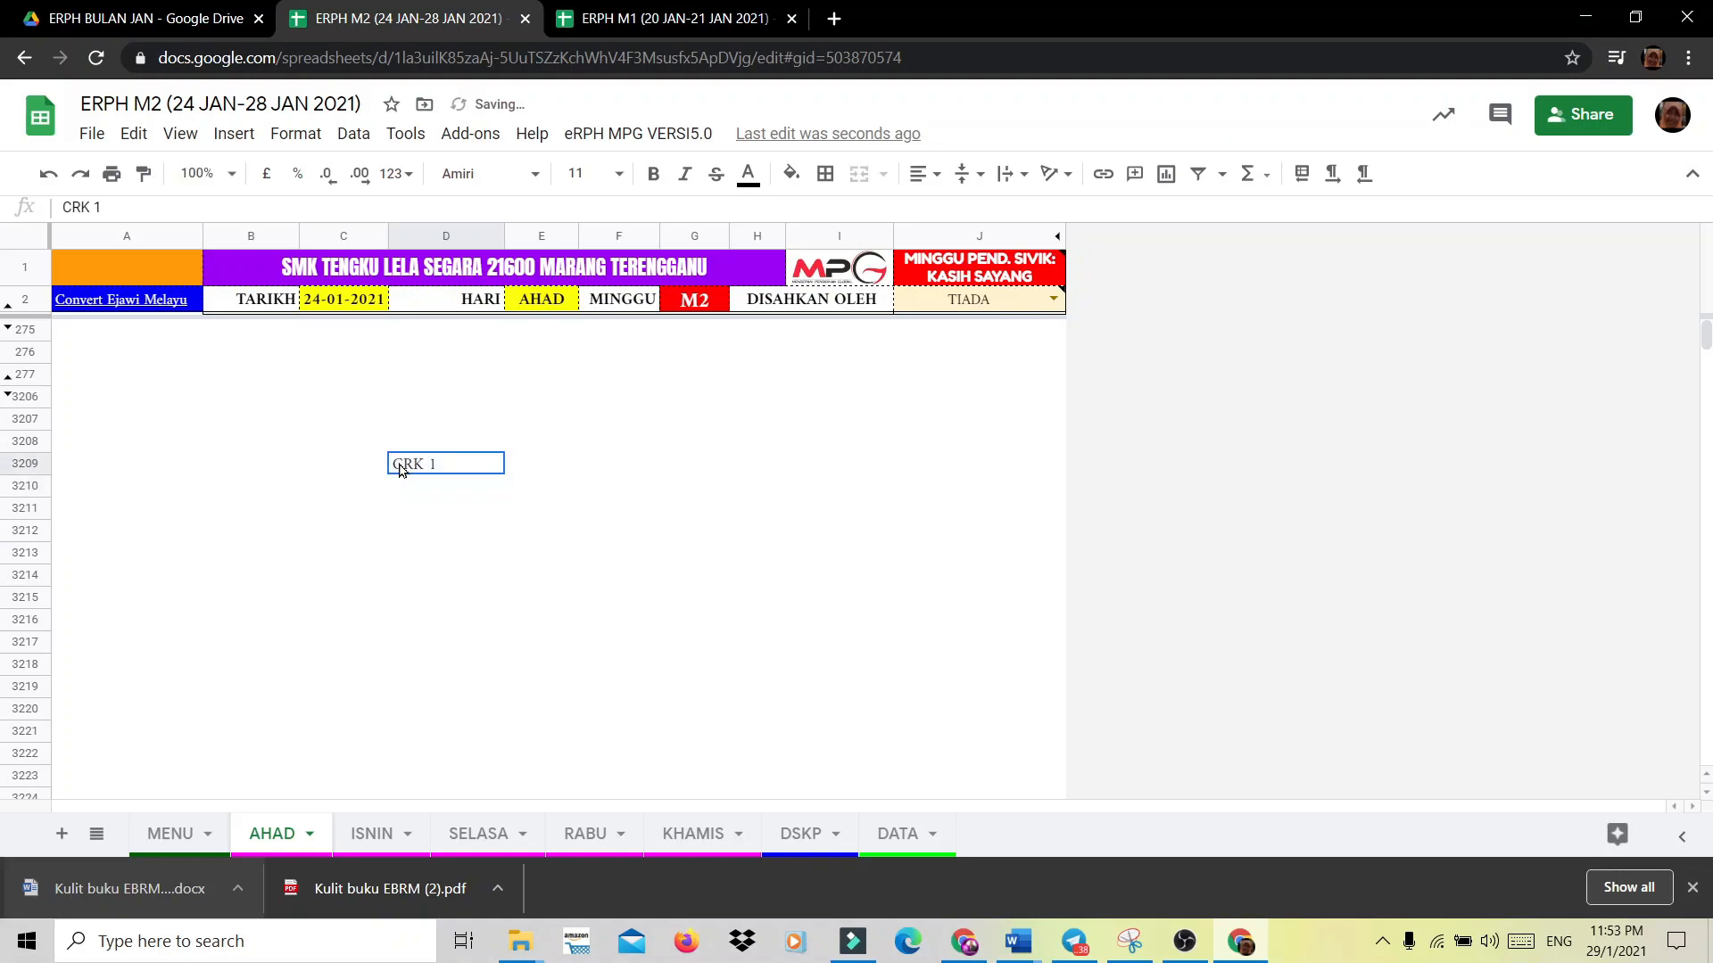
pyautogui.click(616, 174)
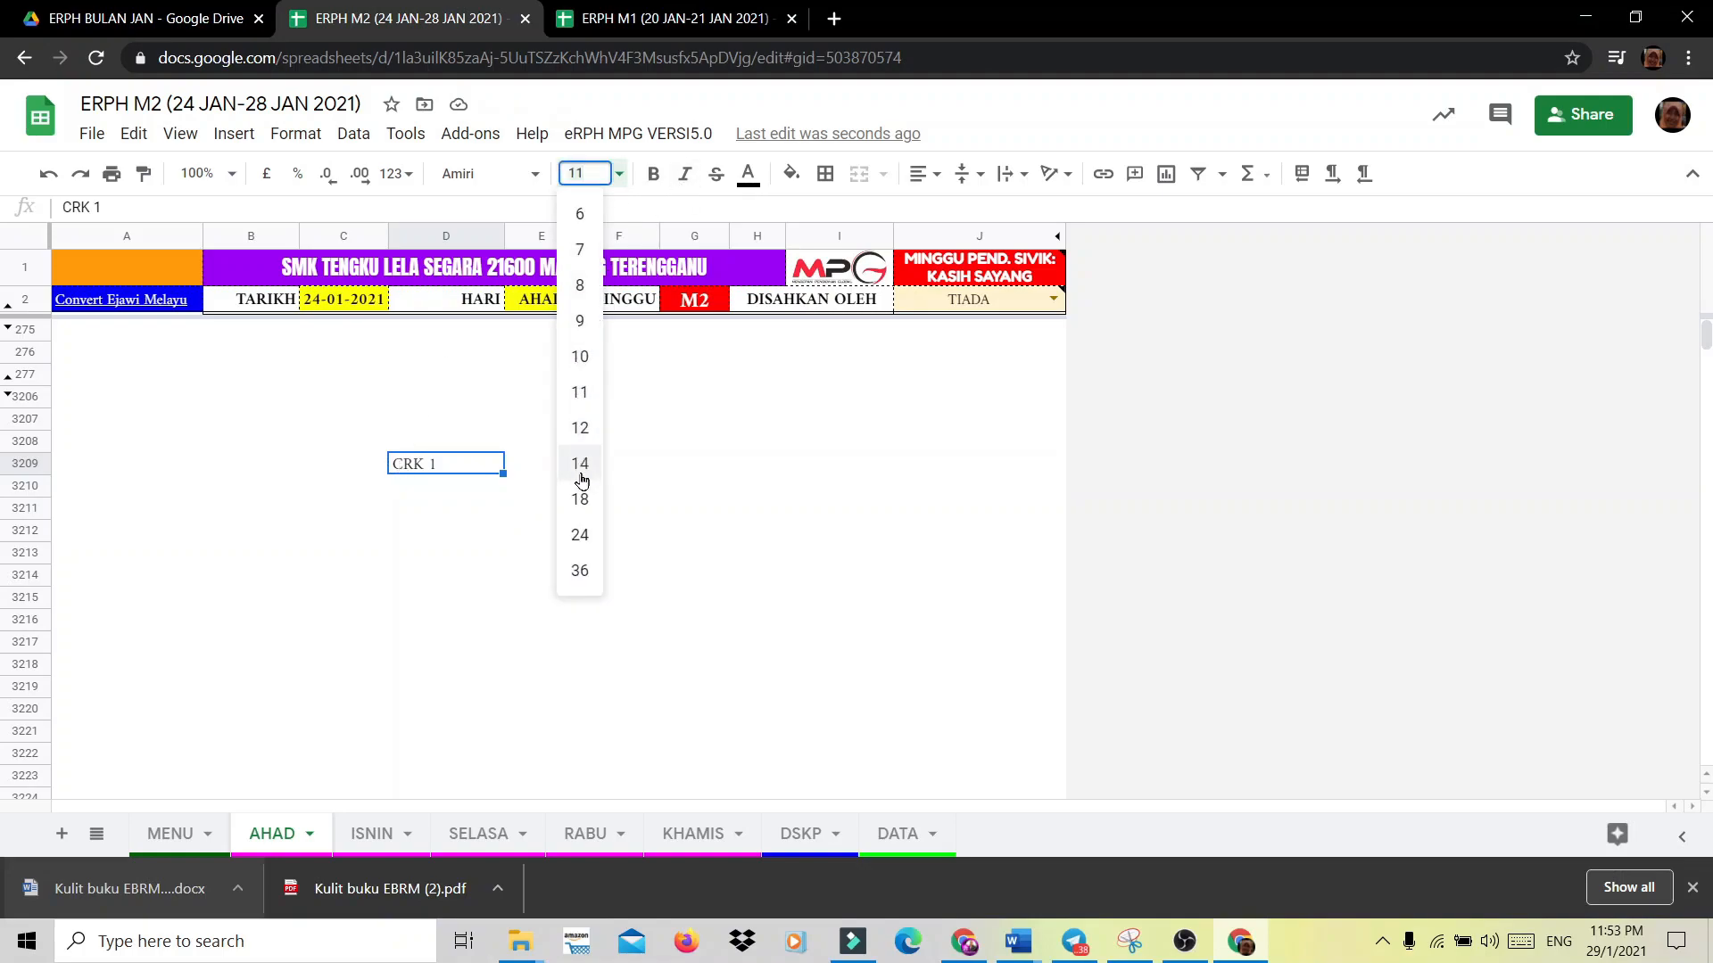
pyautogui.click(580, 571)
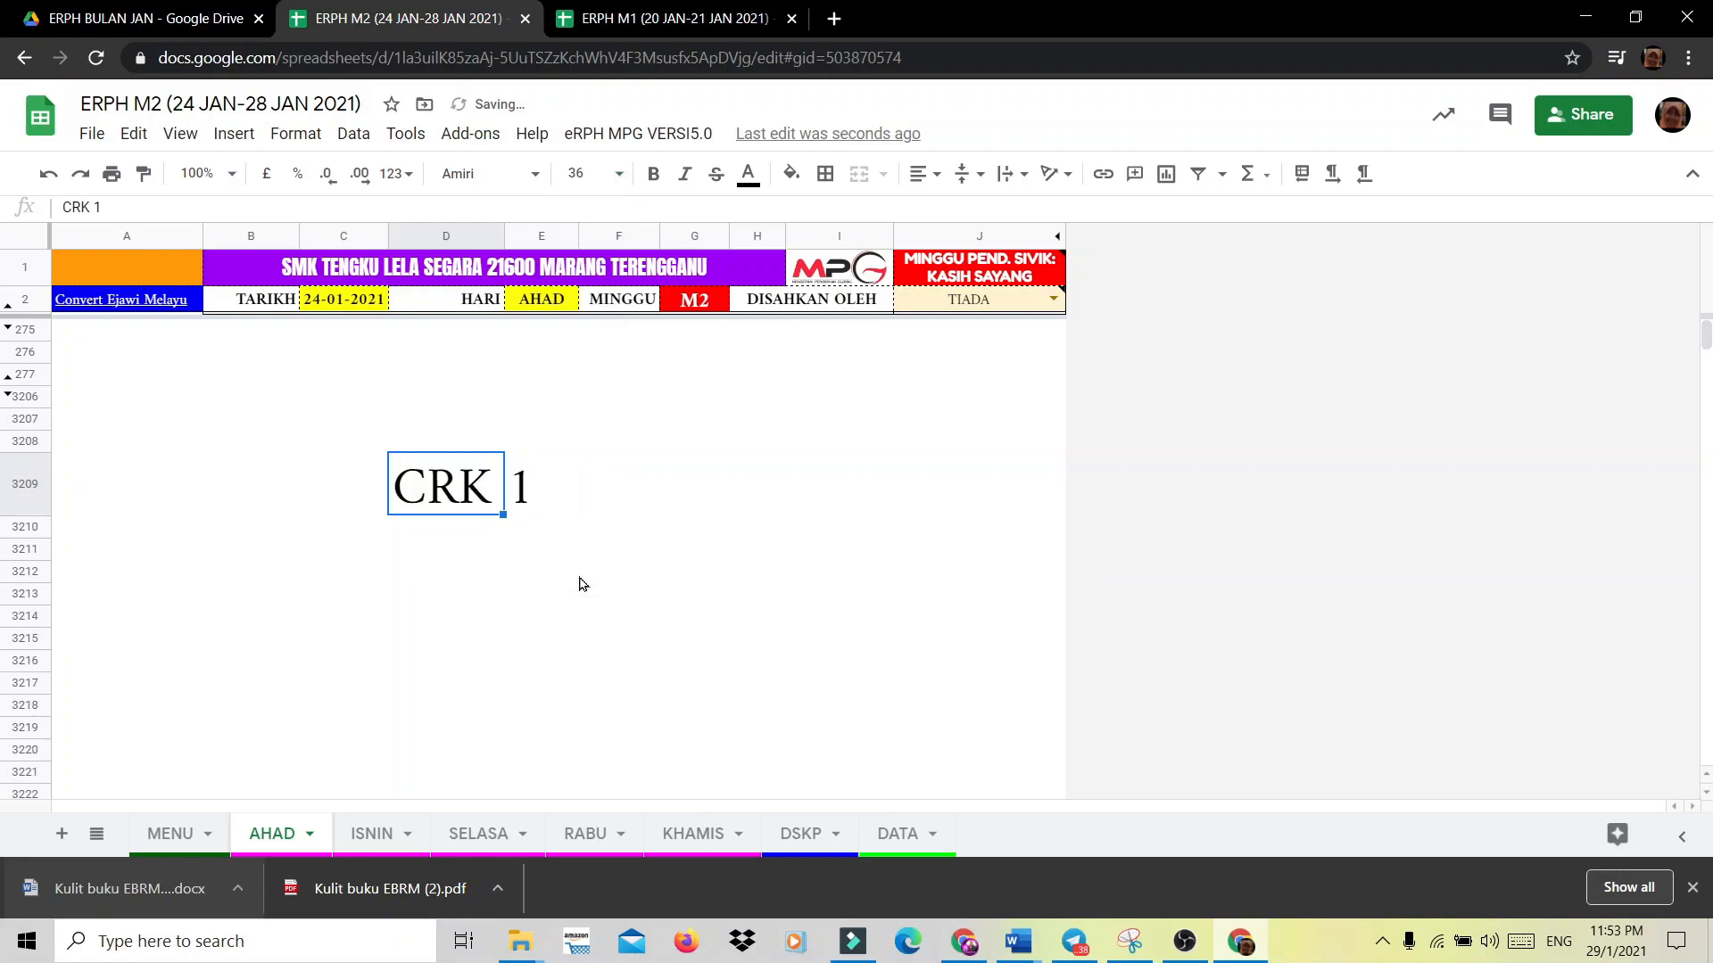
pyautogui.click(549, 584)
pyautogui.hotkey('ctrl', 'shift', 'pagedown')
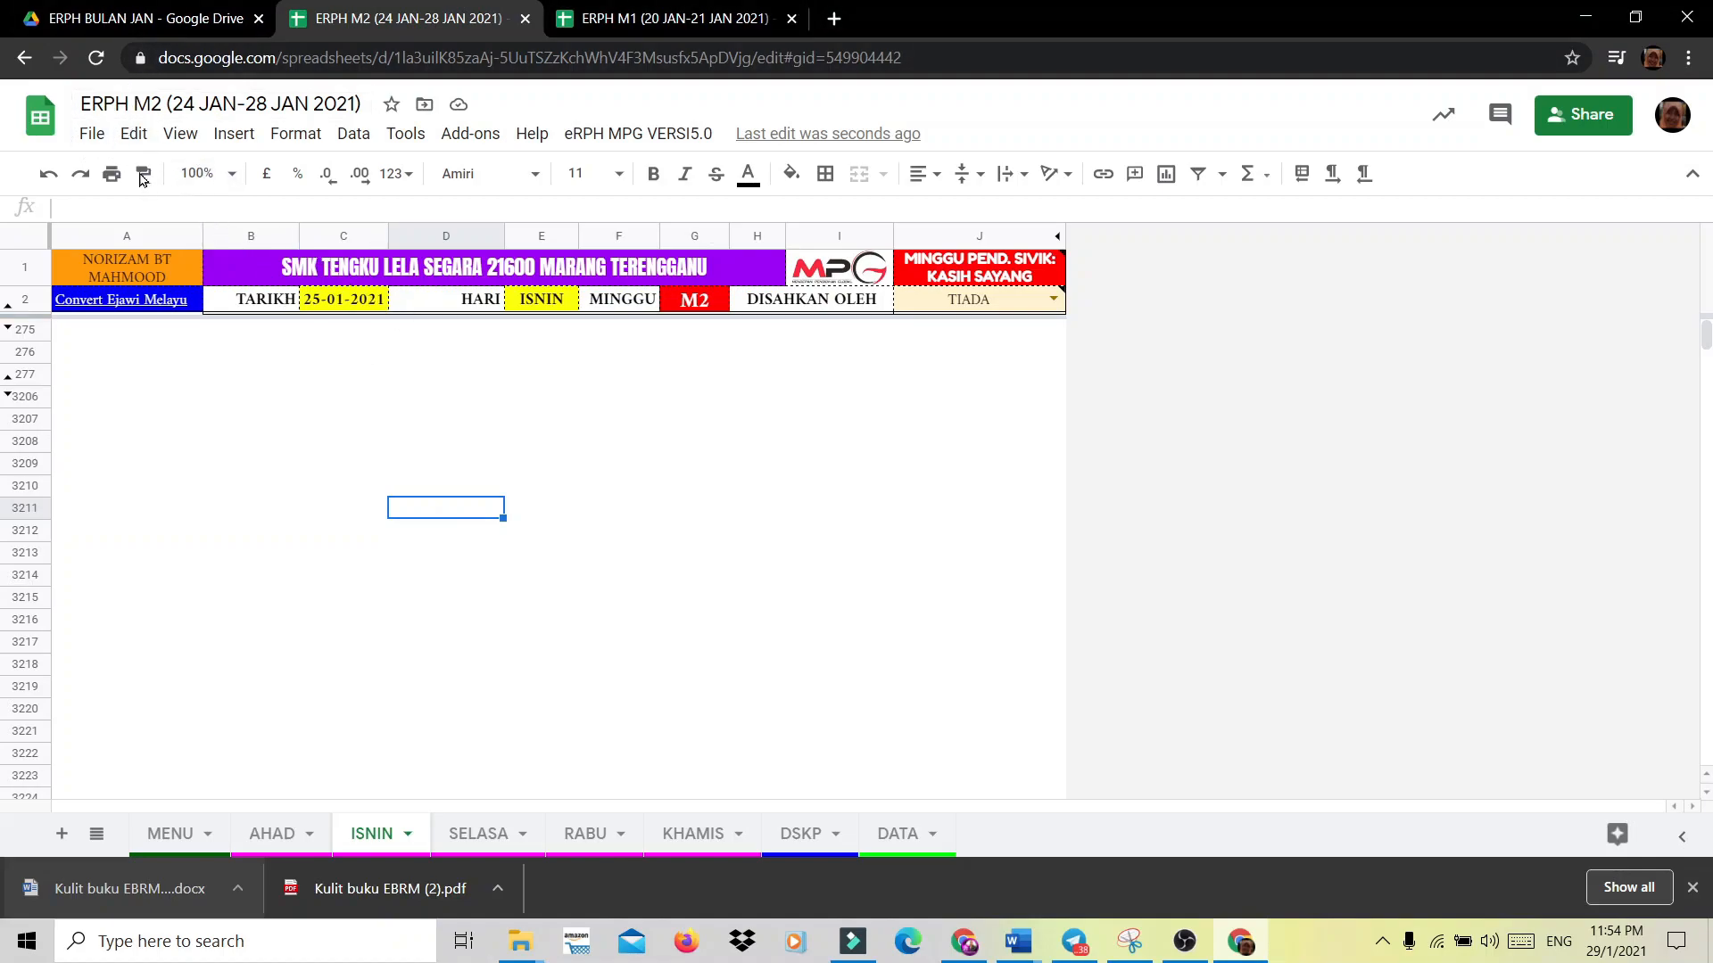
# Insert the picture "BC 2" from the Pictures folder as an image over cells in the ISNIN sheet.
pyautogui.click(232, 135)
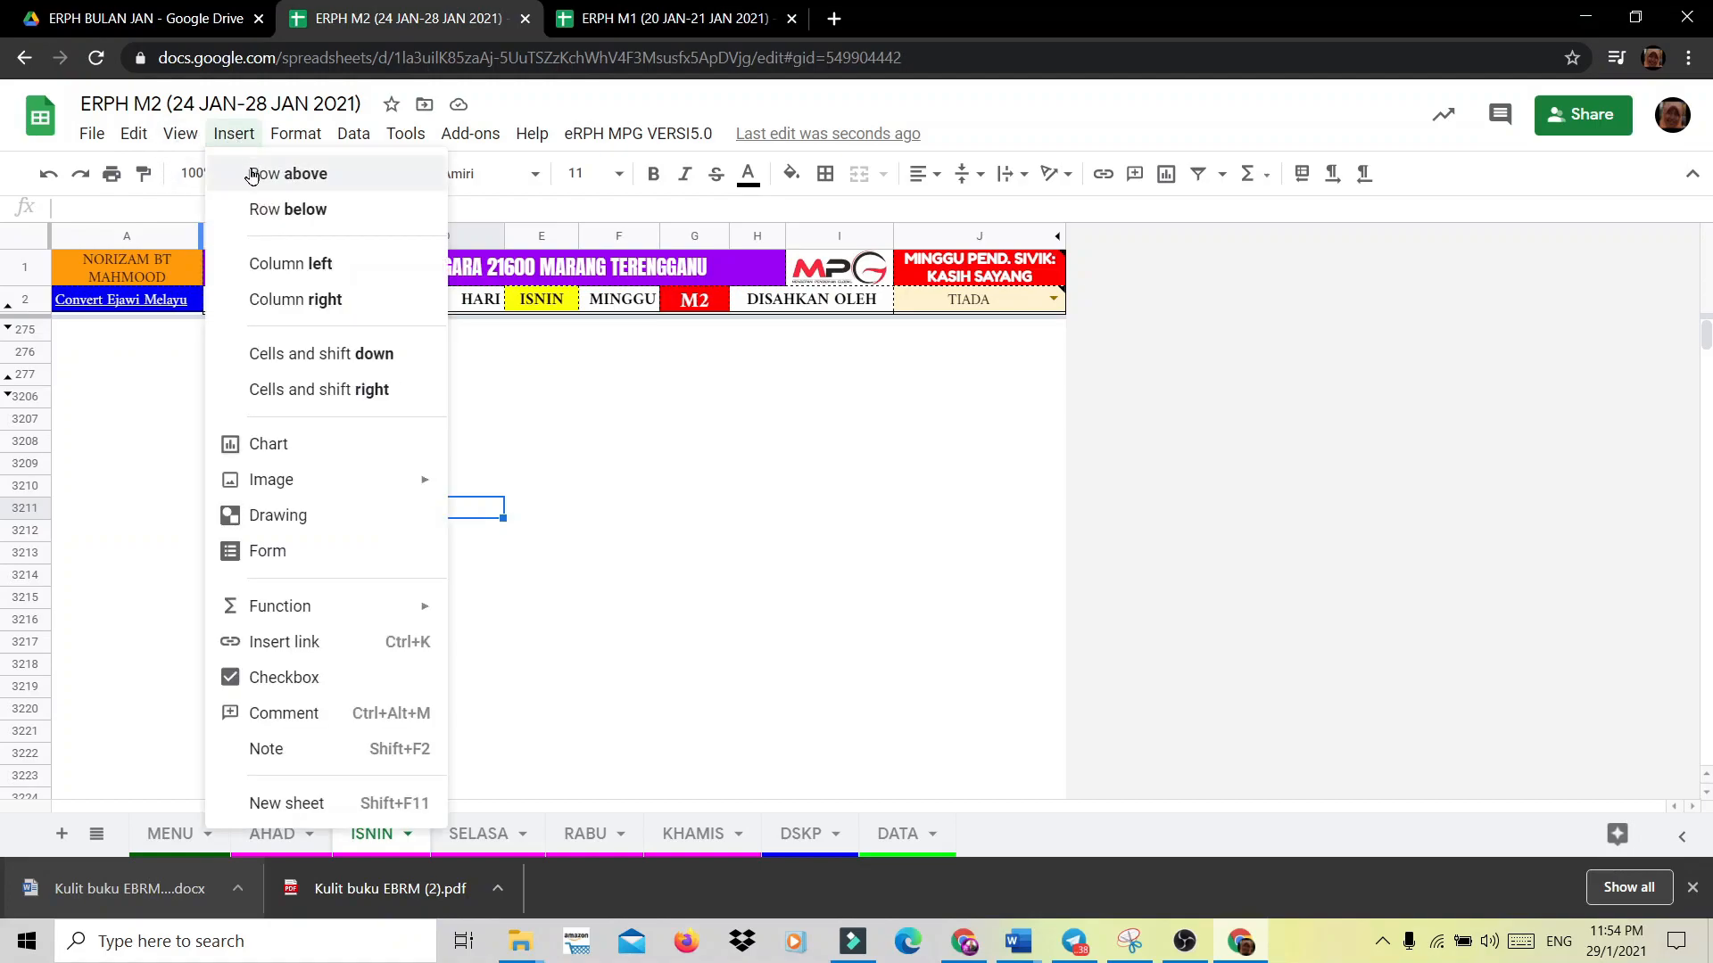
pyautogui.moveTo(301, 483)
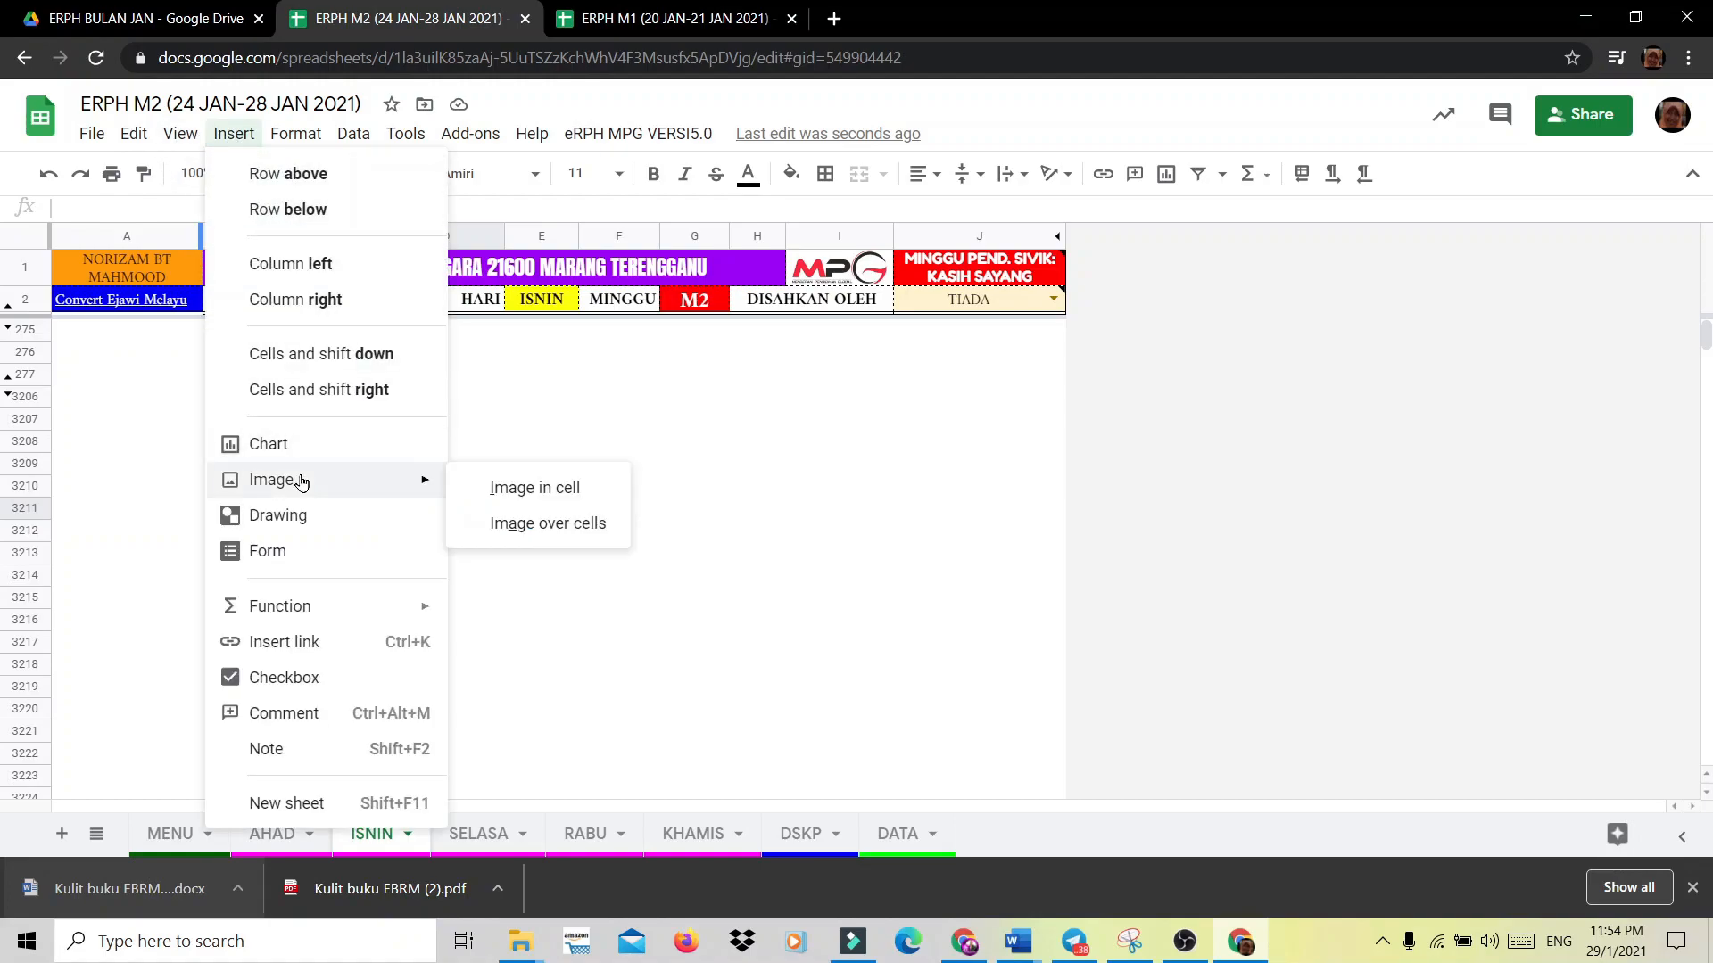
pyautogui.click(587, 533)
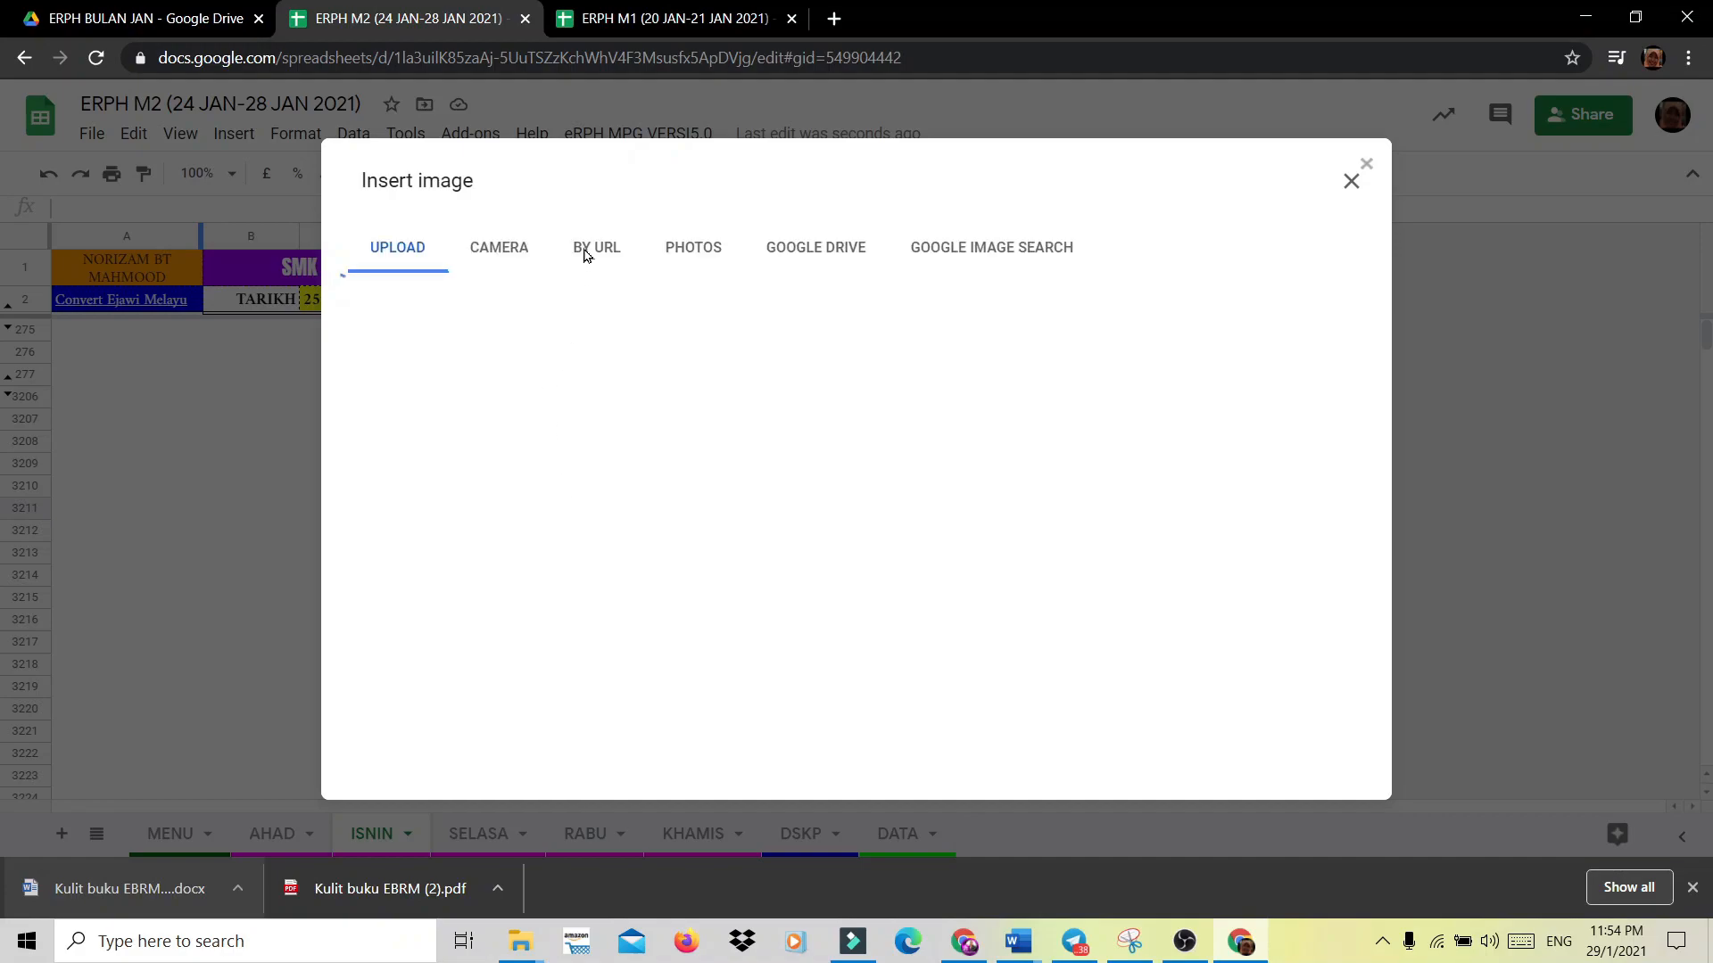
pyautogui.click(847, 612)
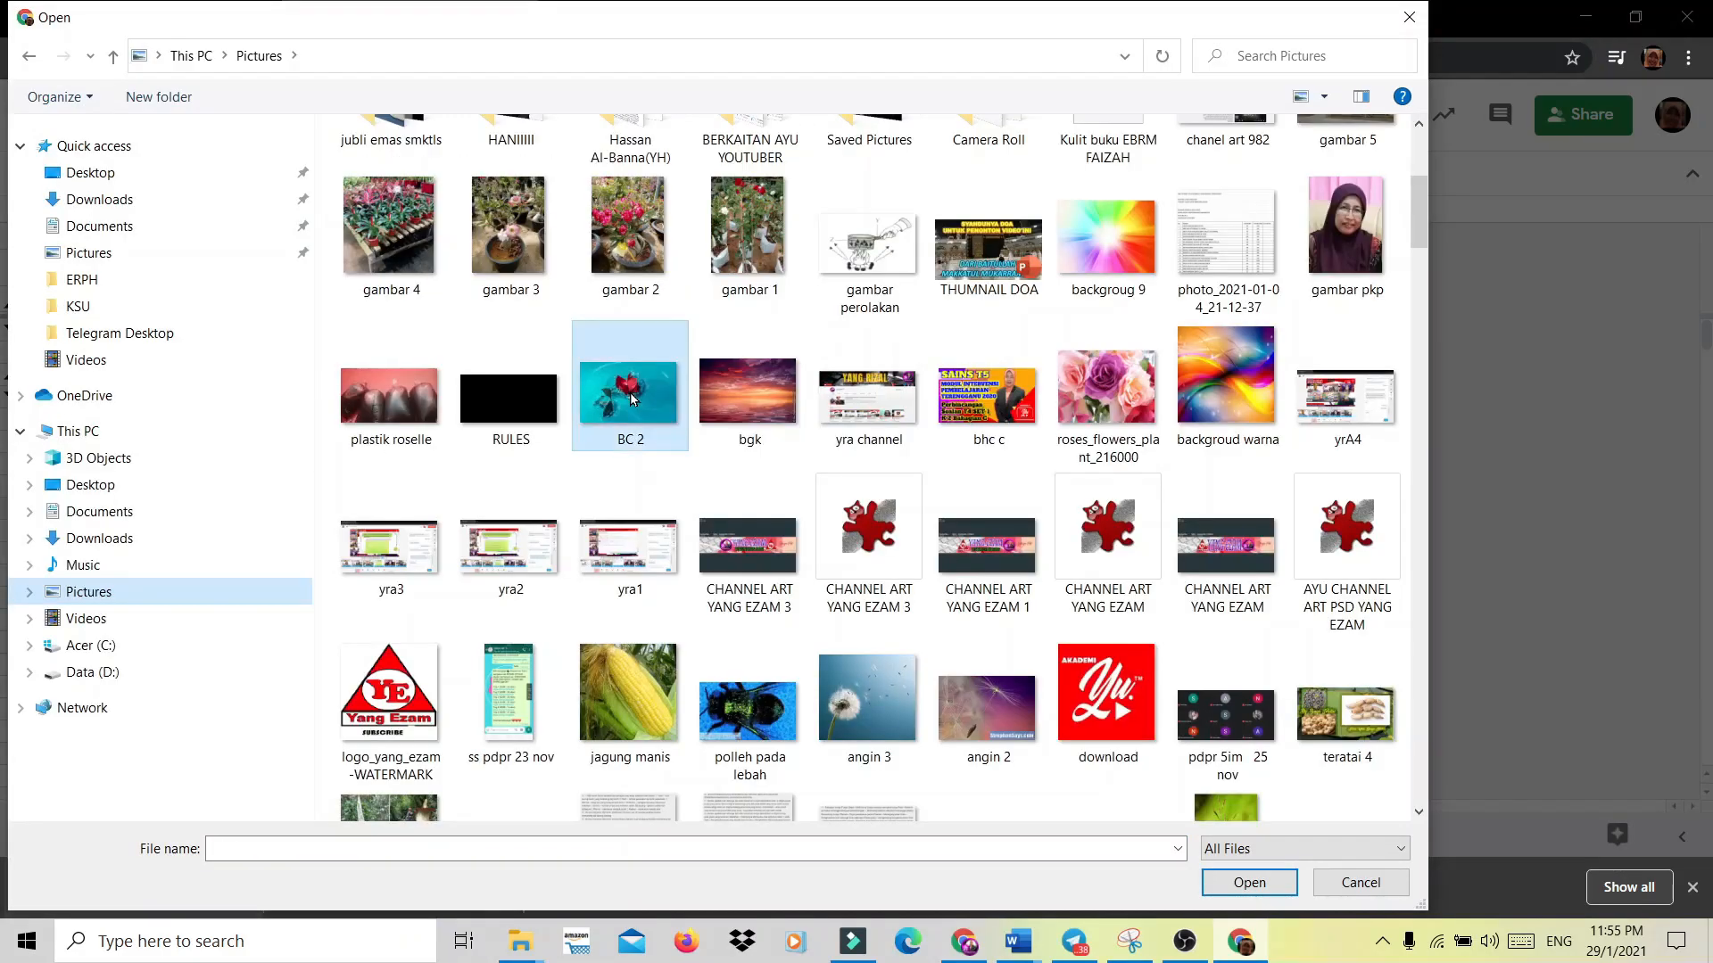
pyautogui.click(635, 400)
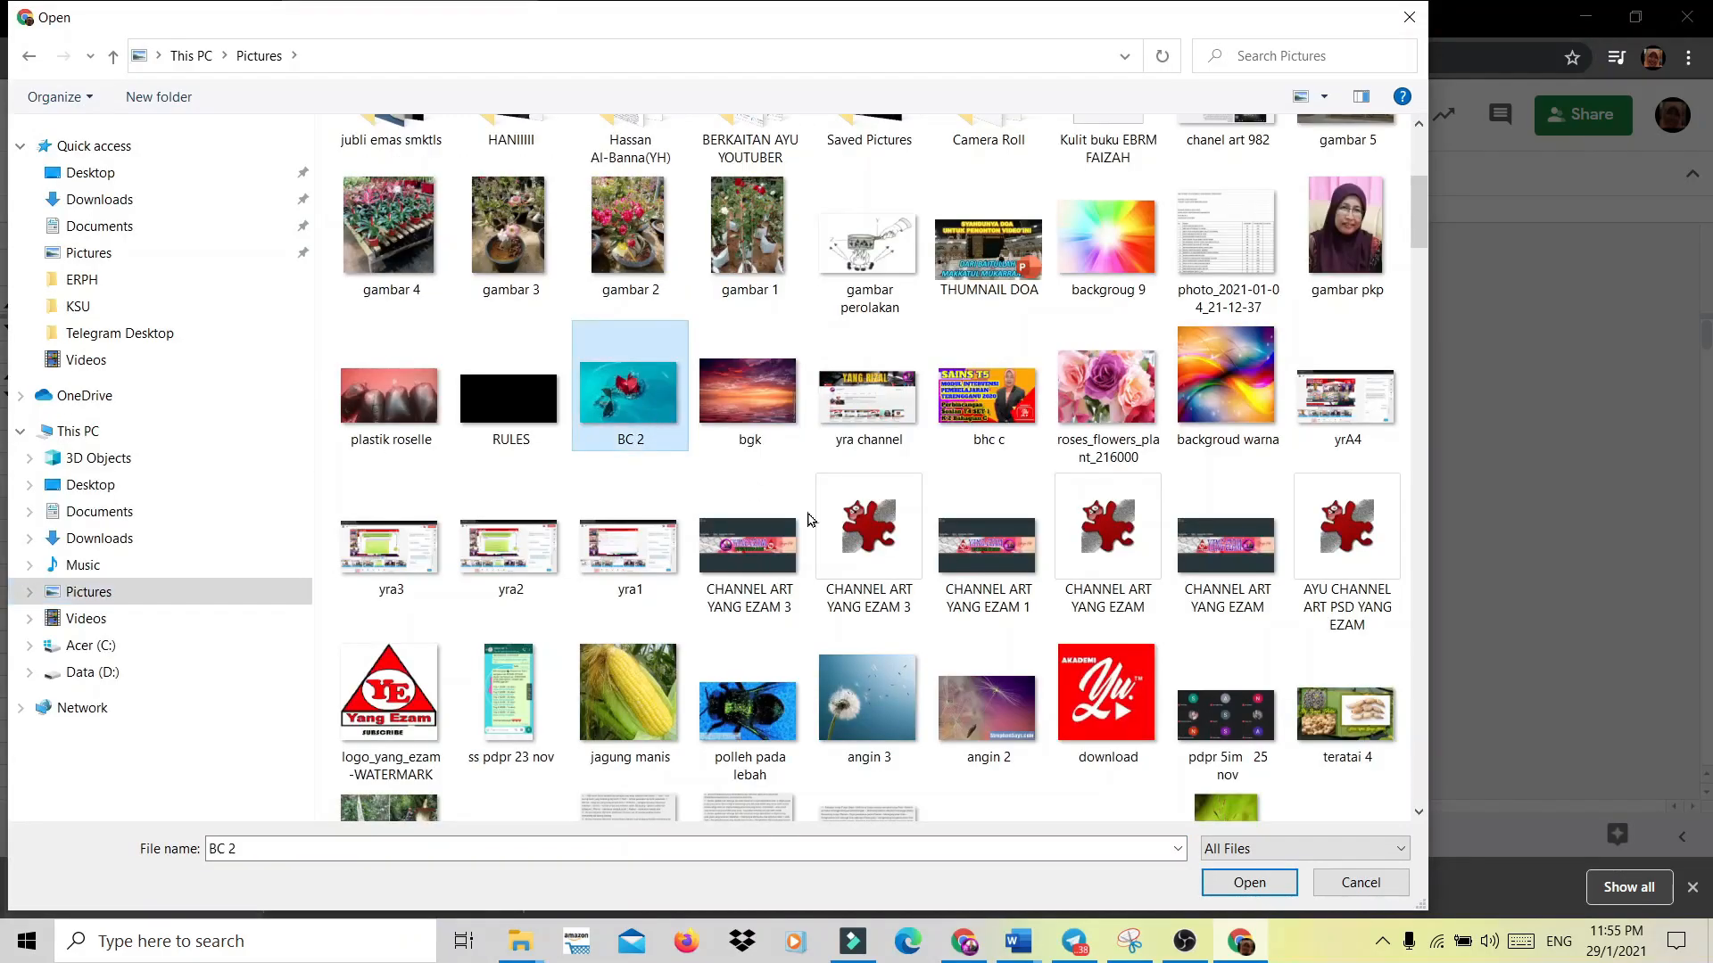
pyautogui.click(1249, 888)
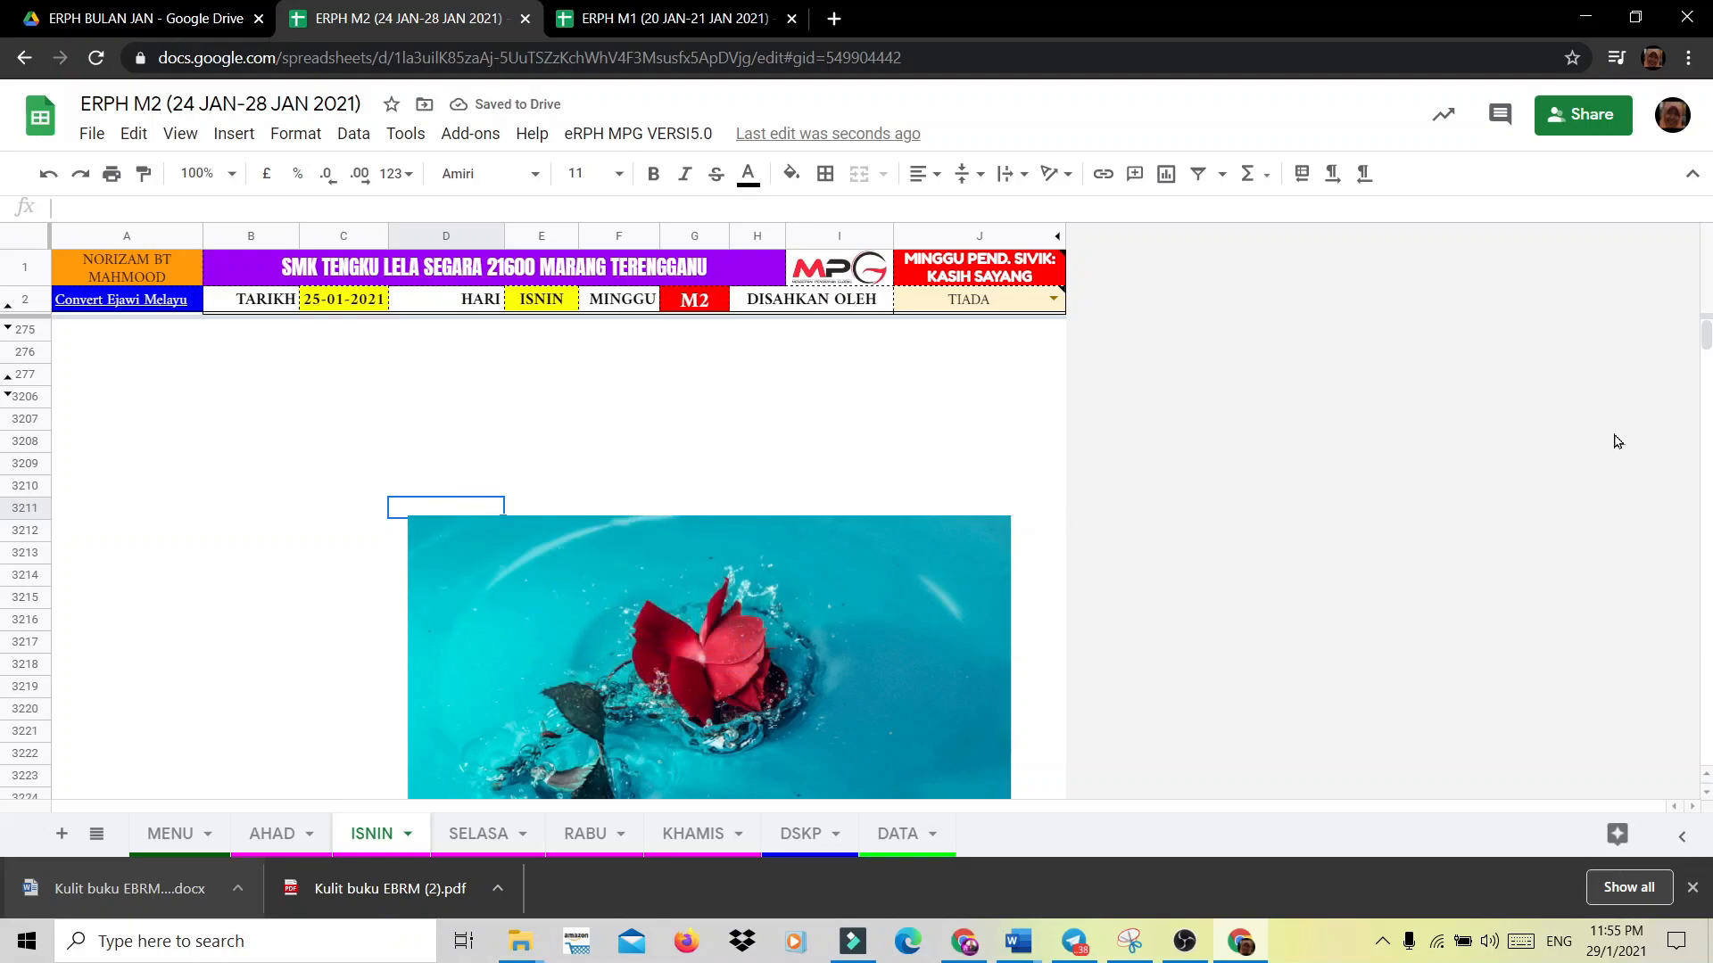
# Move the rose image so its upper corner starts in column B near row 3208, and enlarge it to reach column J.
pyautogui.click(421, 538)
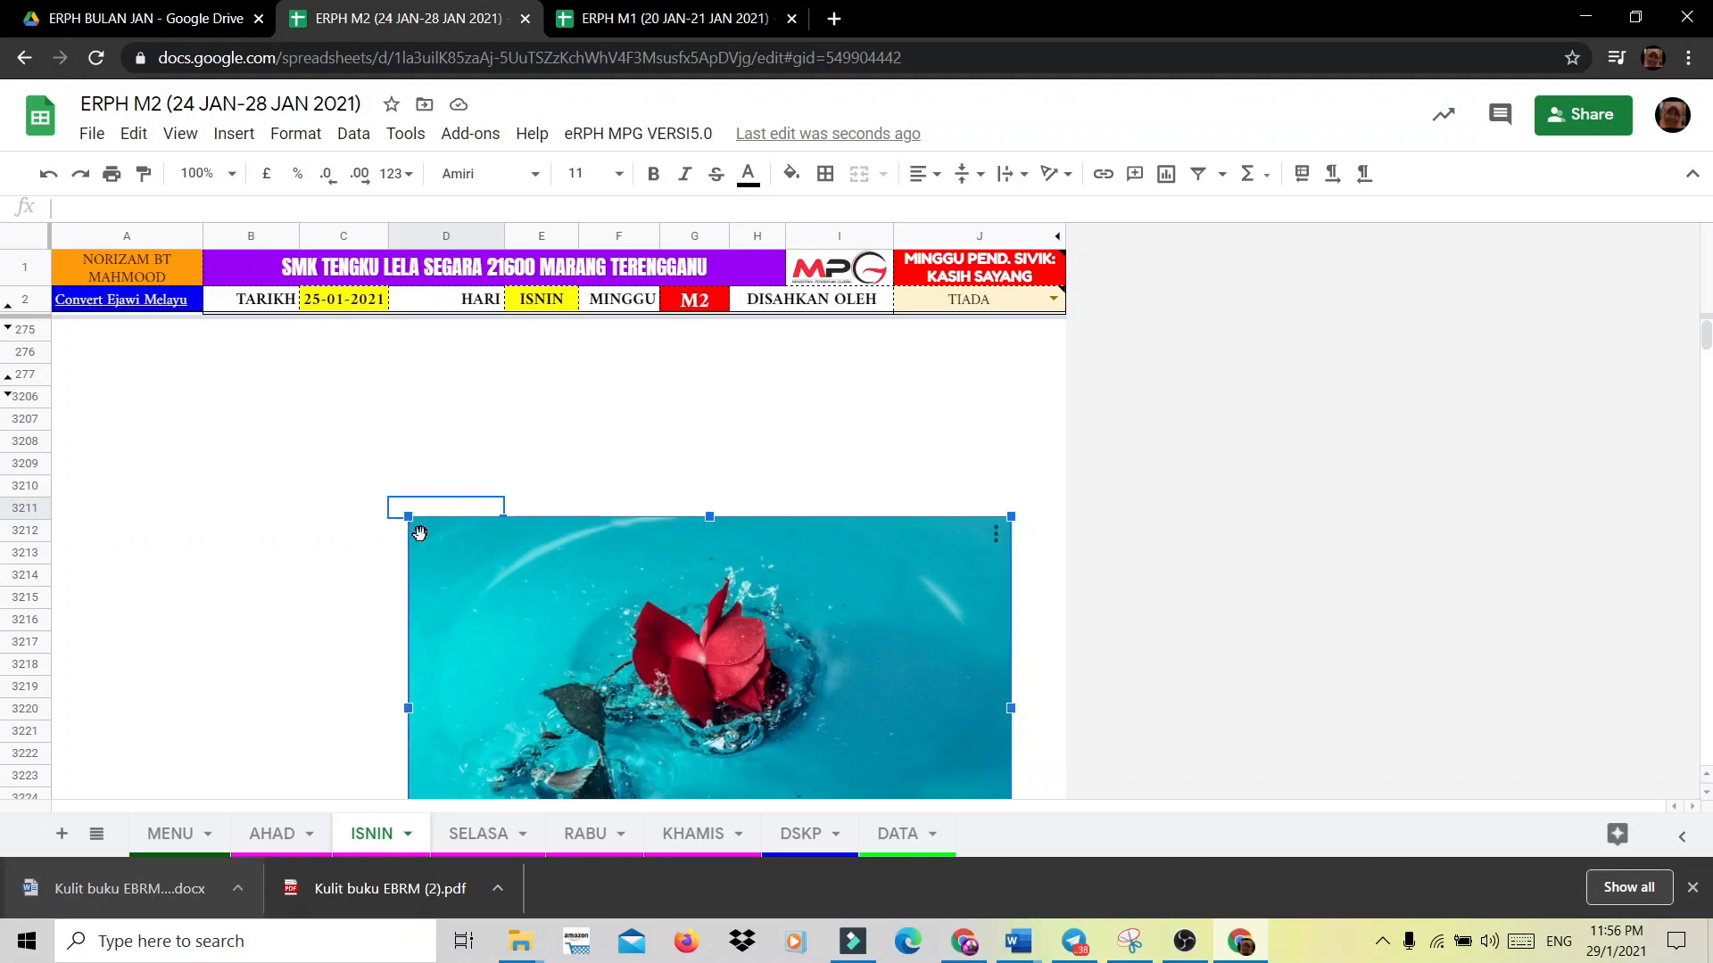
pyautogui.moveTo(419, 532); pyautogui.dragTo(221, 444)
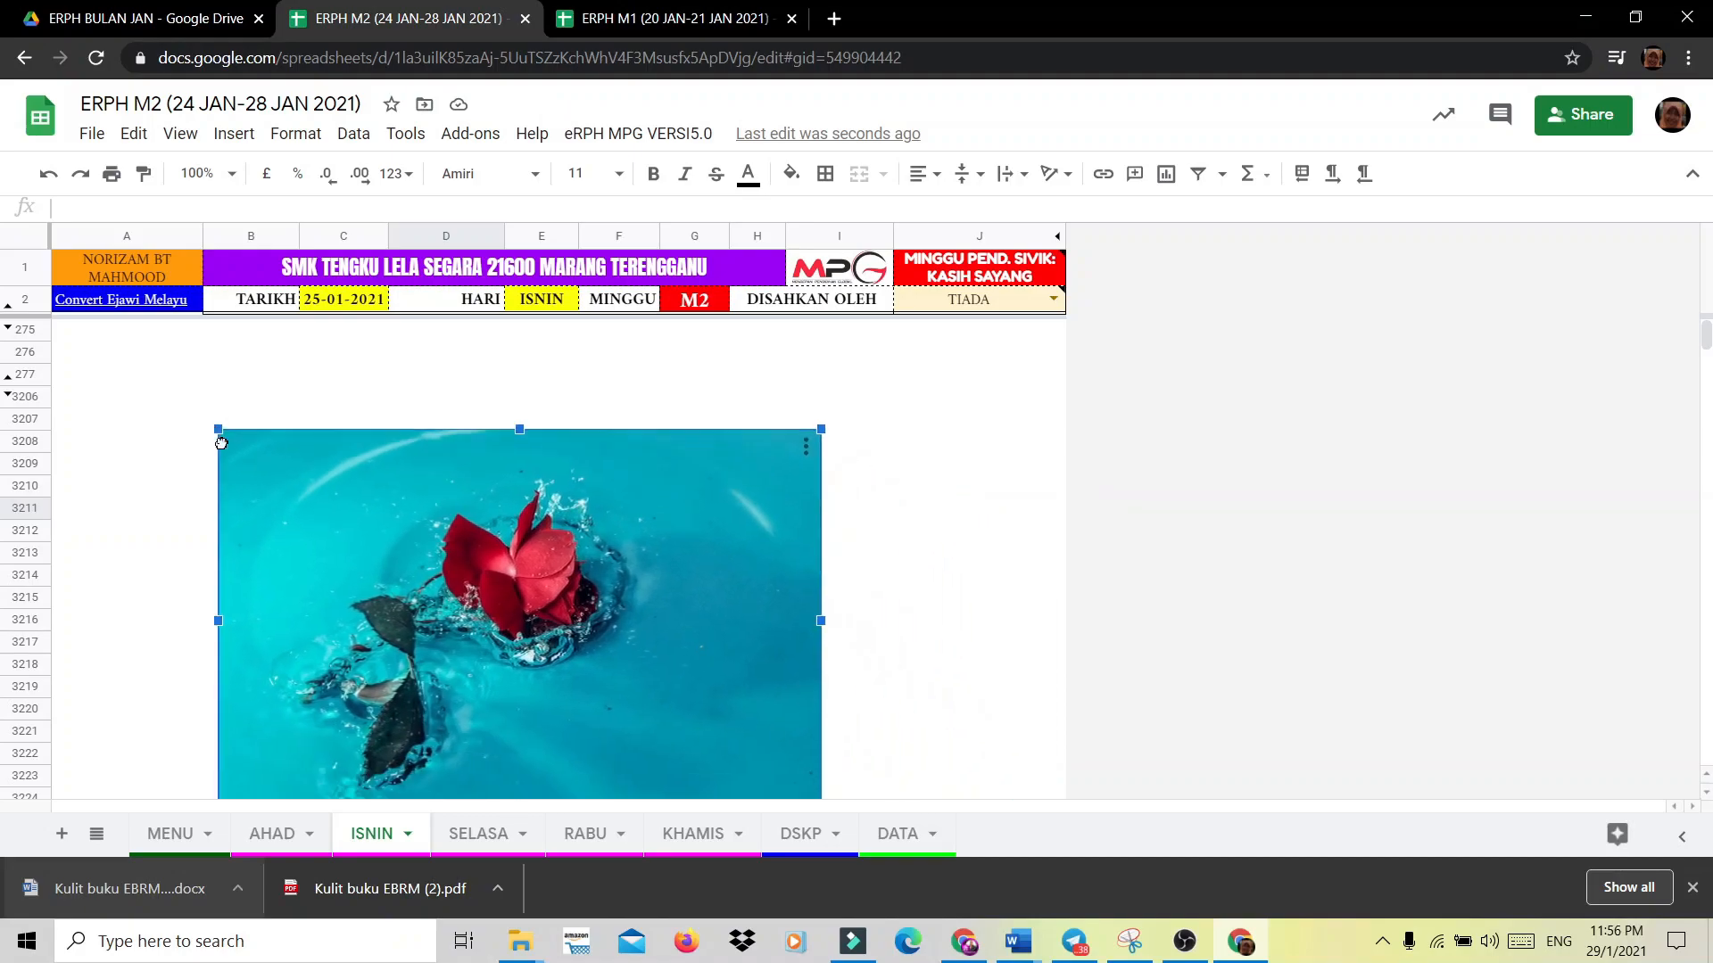
pyautogui.moveTo(1706, 334); pyautogui.dragTo(1706, 352)
pyautogui.click(617, 625)
pyautogui.scroll(9, 618, 624)
pyautogui.scroll(1, 605, 625)
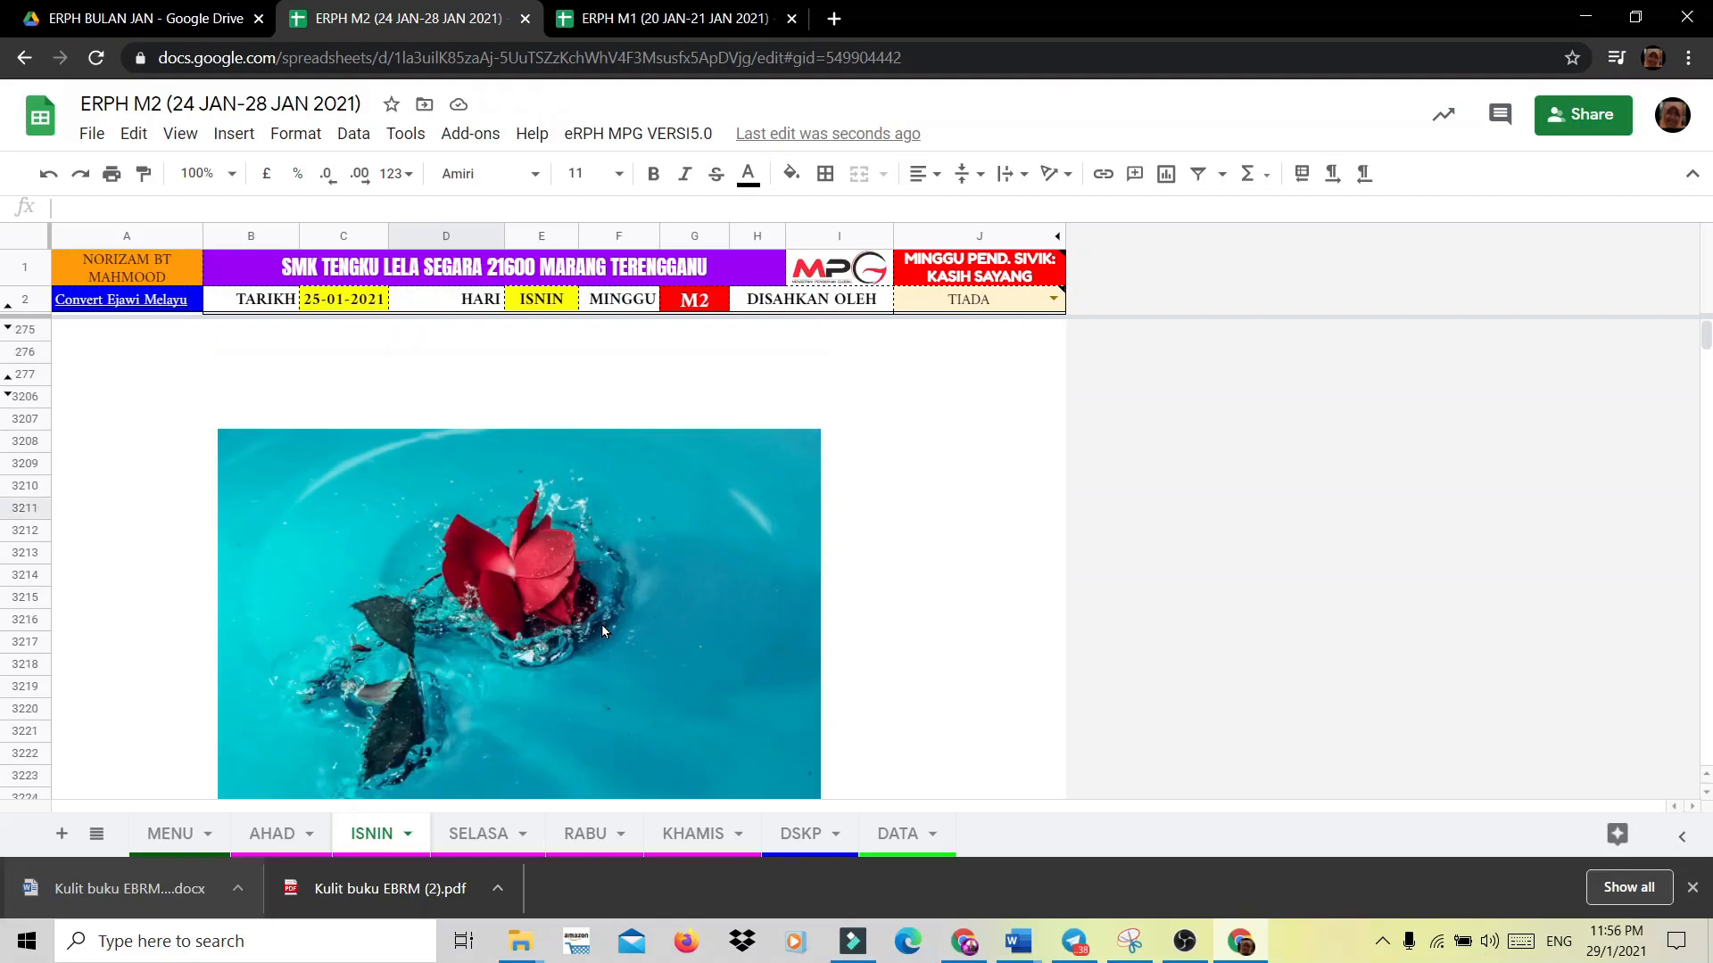
pyautogui.click(602, 608)
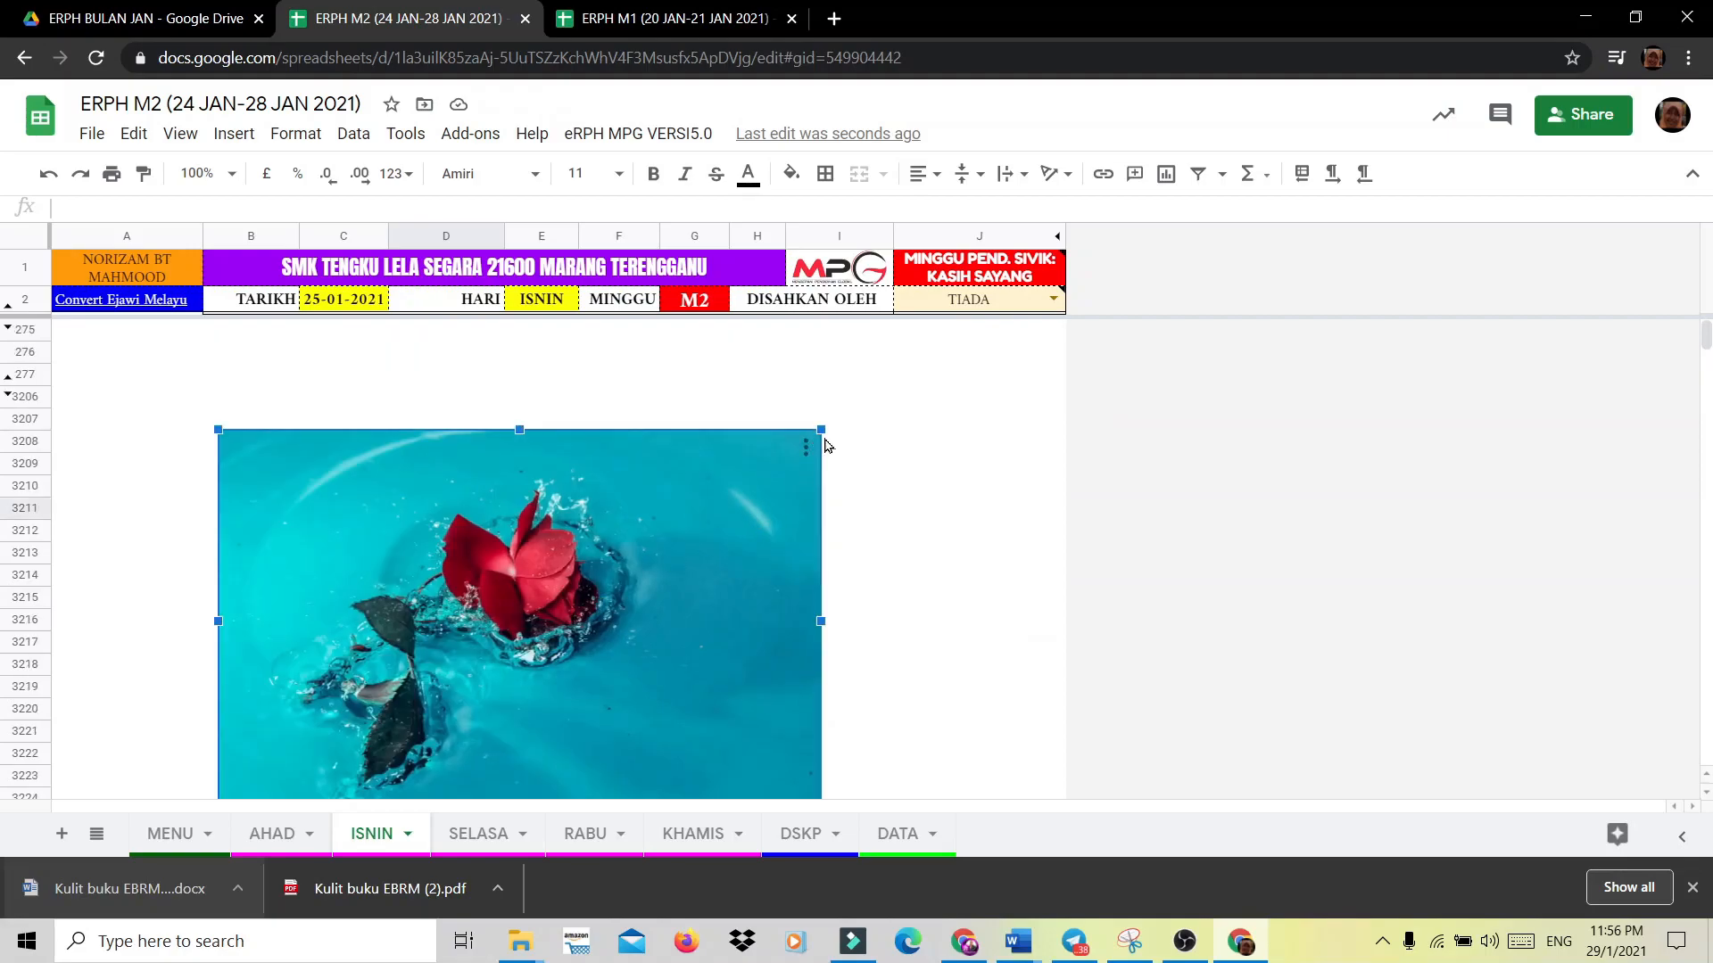
pyautogui.moveTo(820, 427); pyautogui.dragTo(917, 361)
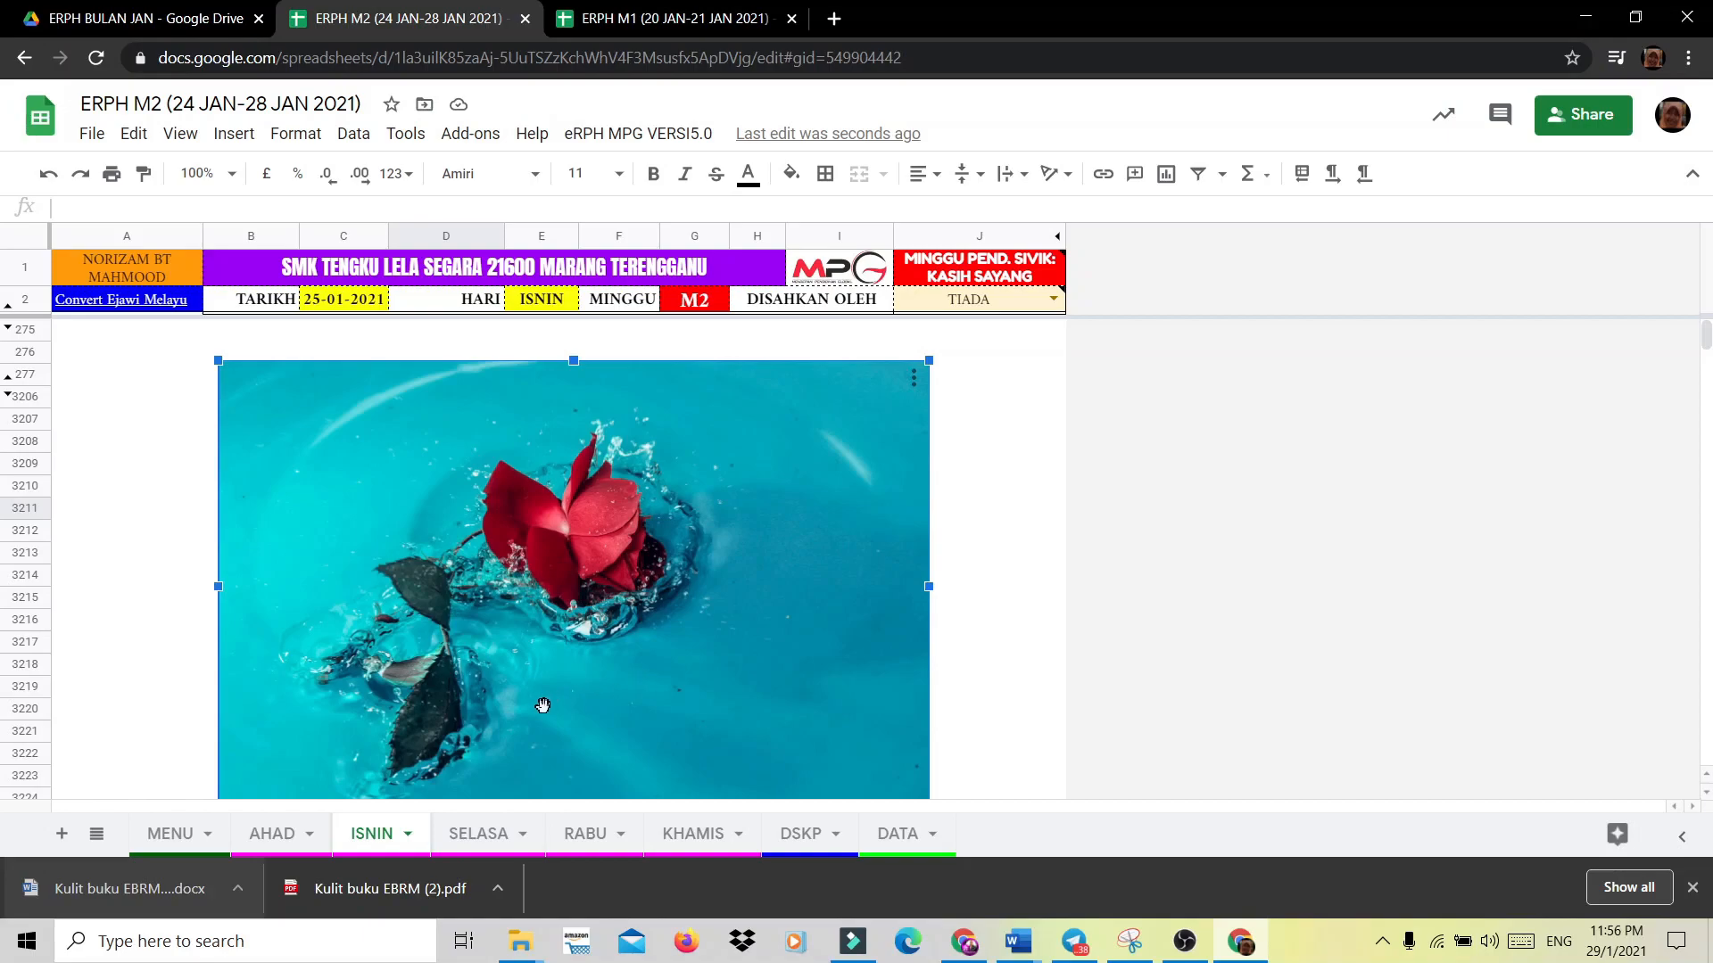
pyautogui.click(999, 555)
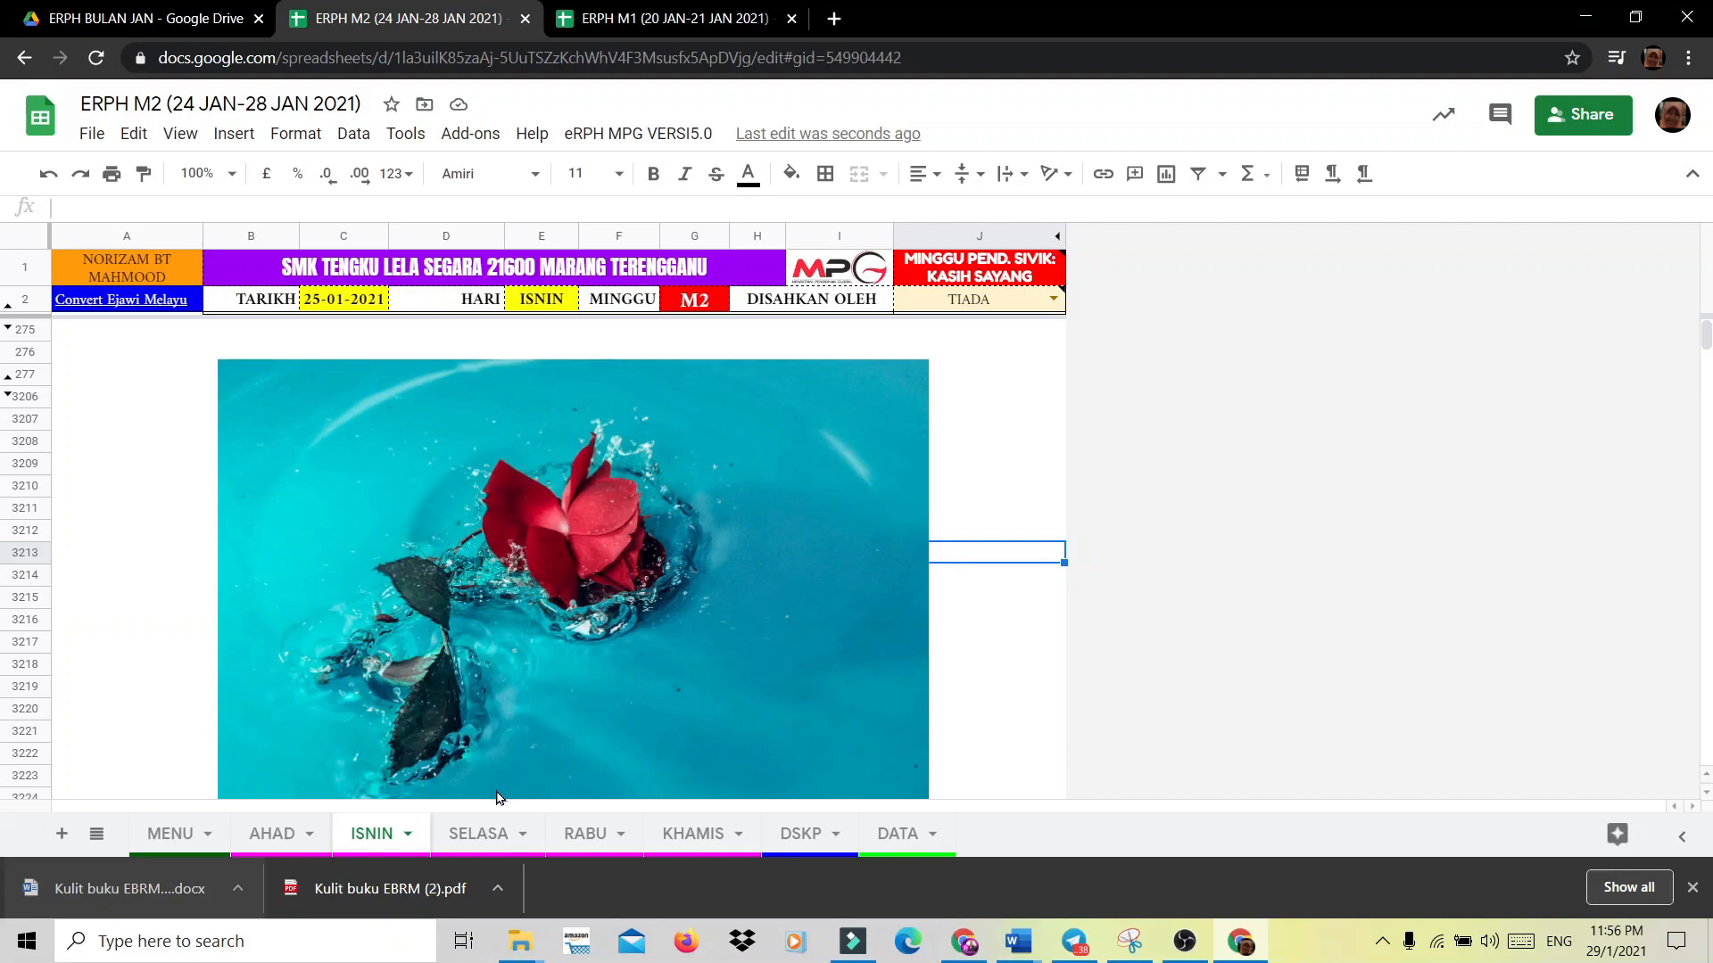
# Clear the note about school not yet being open from cell B3208 of the SELASA sheet.
pyautogui.click(473, 832)
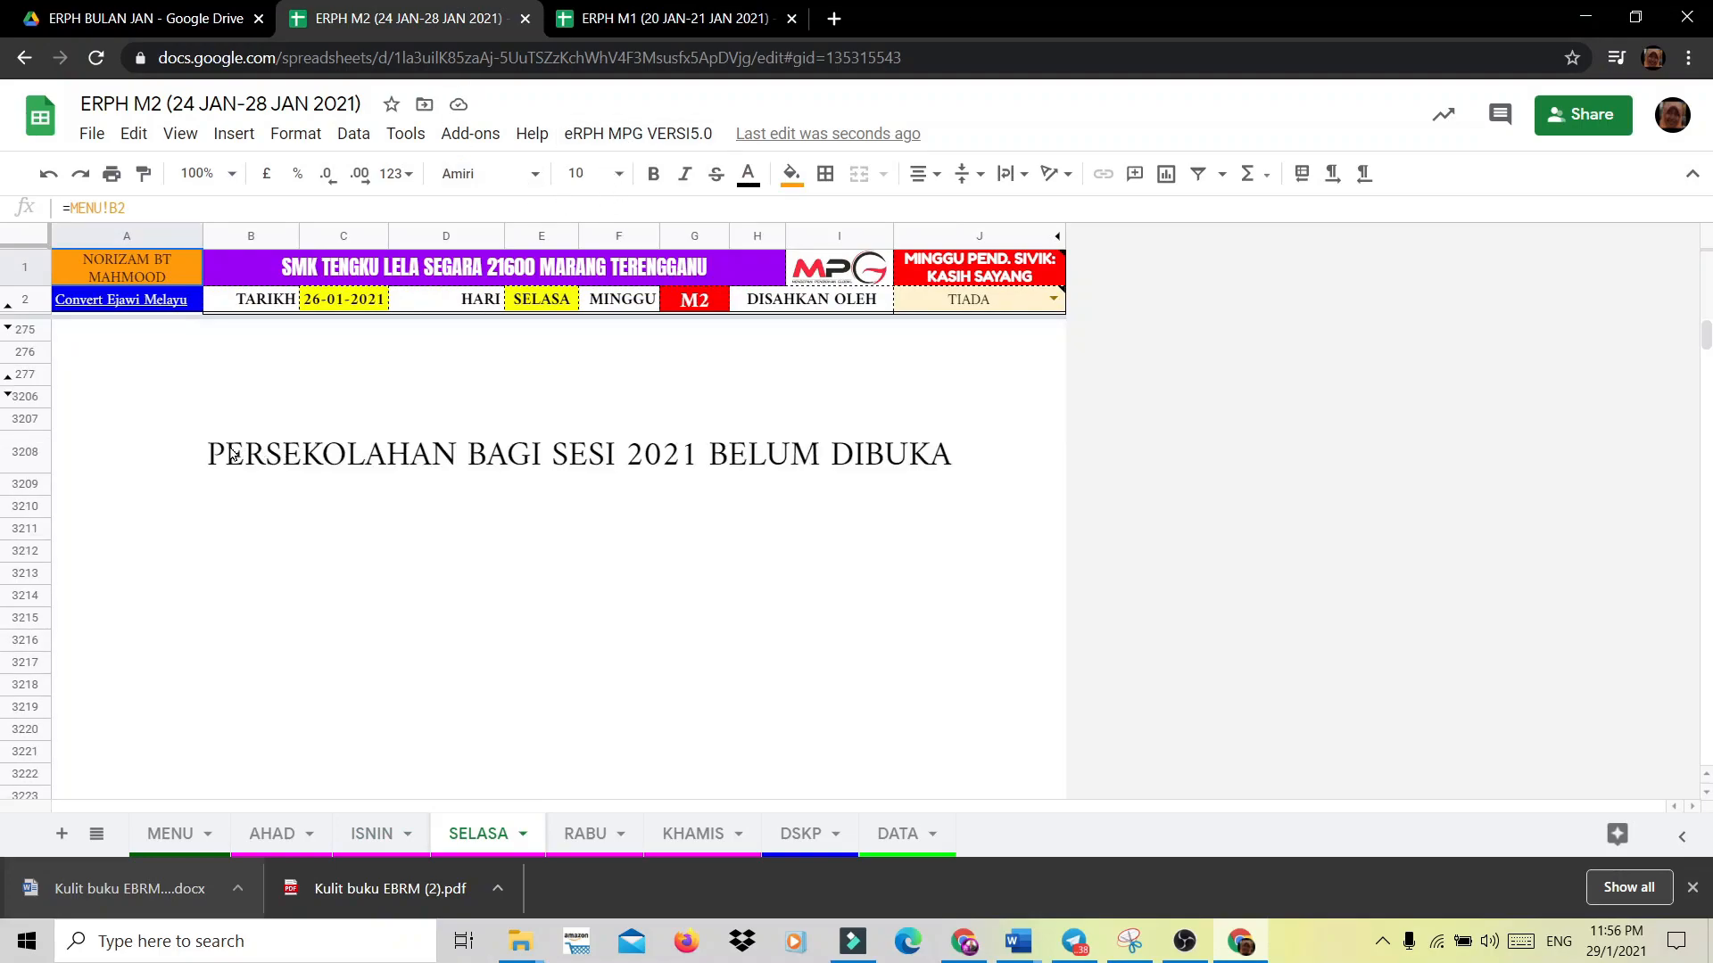
pyautogui.click(231, 457)
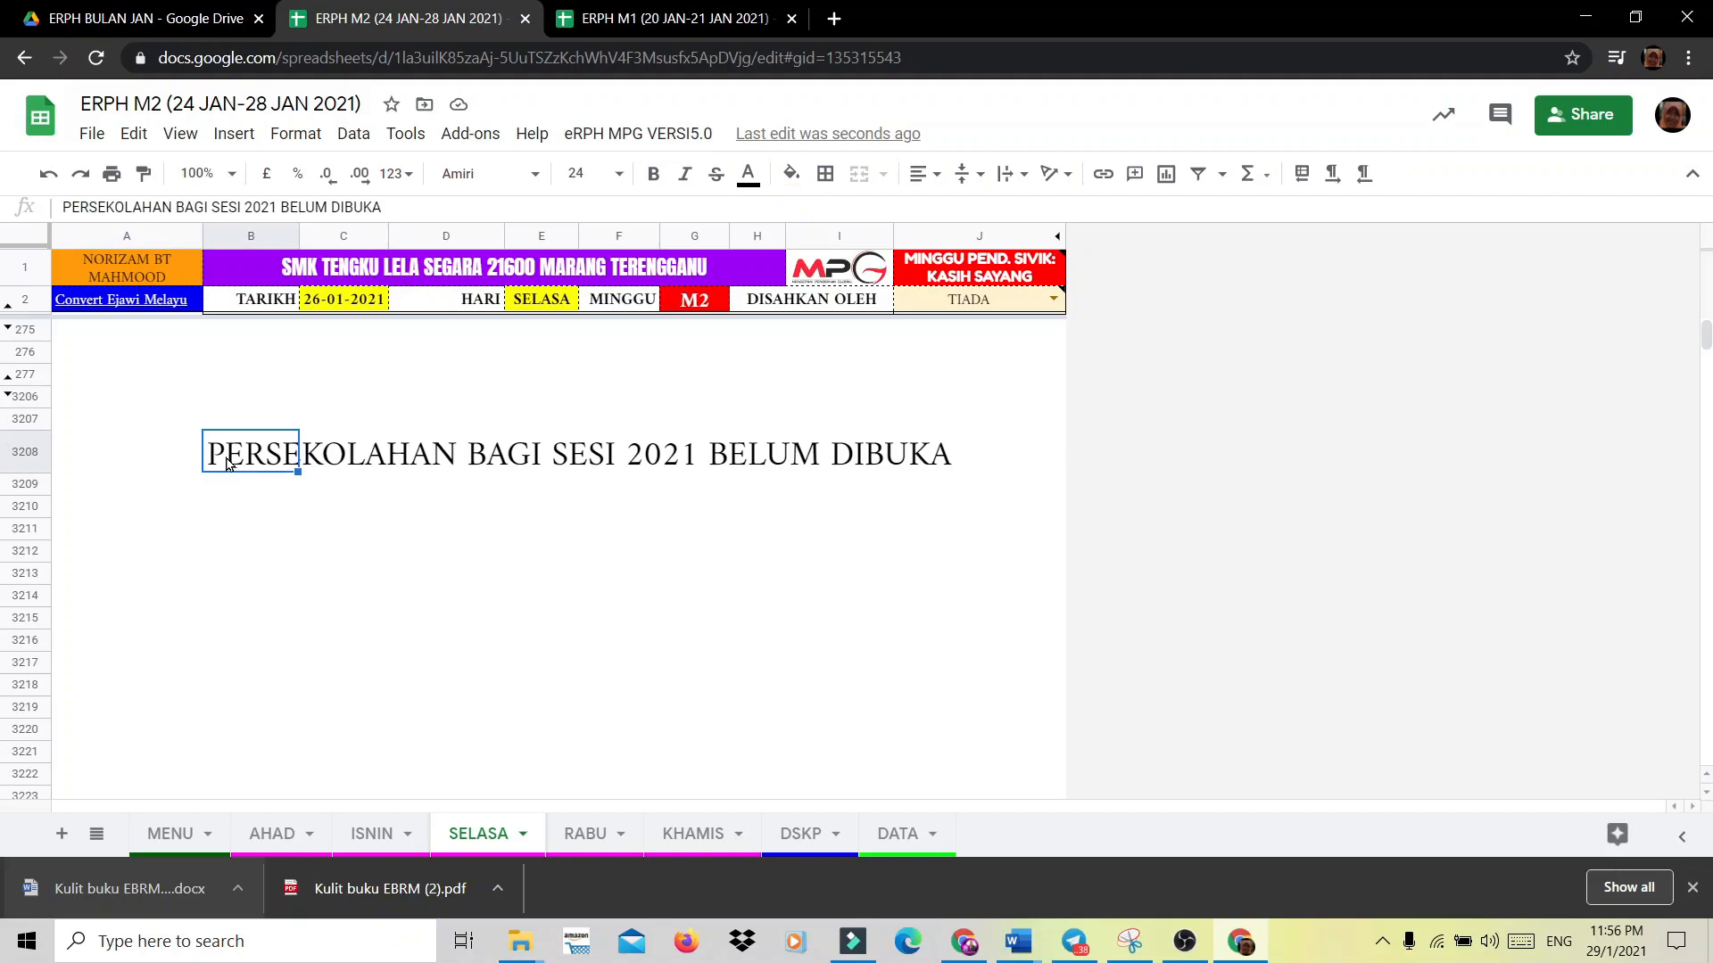
pyautogui.press('Delete')
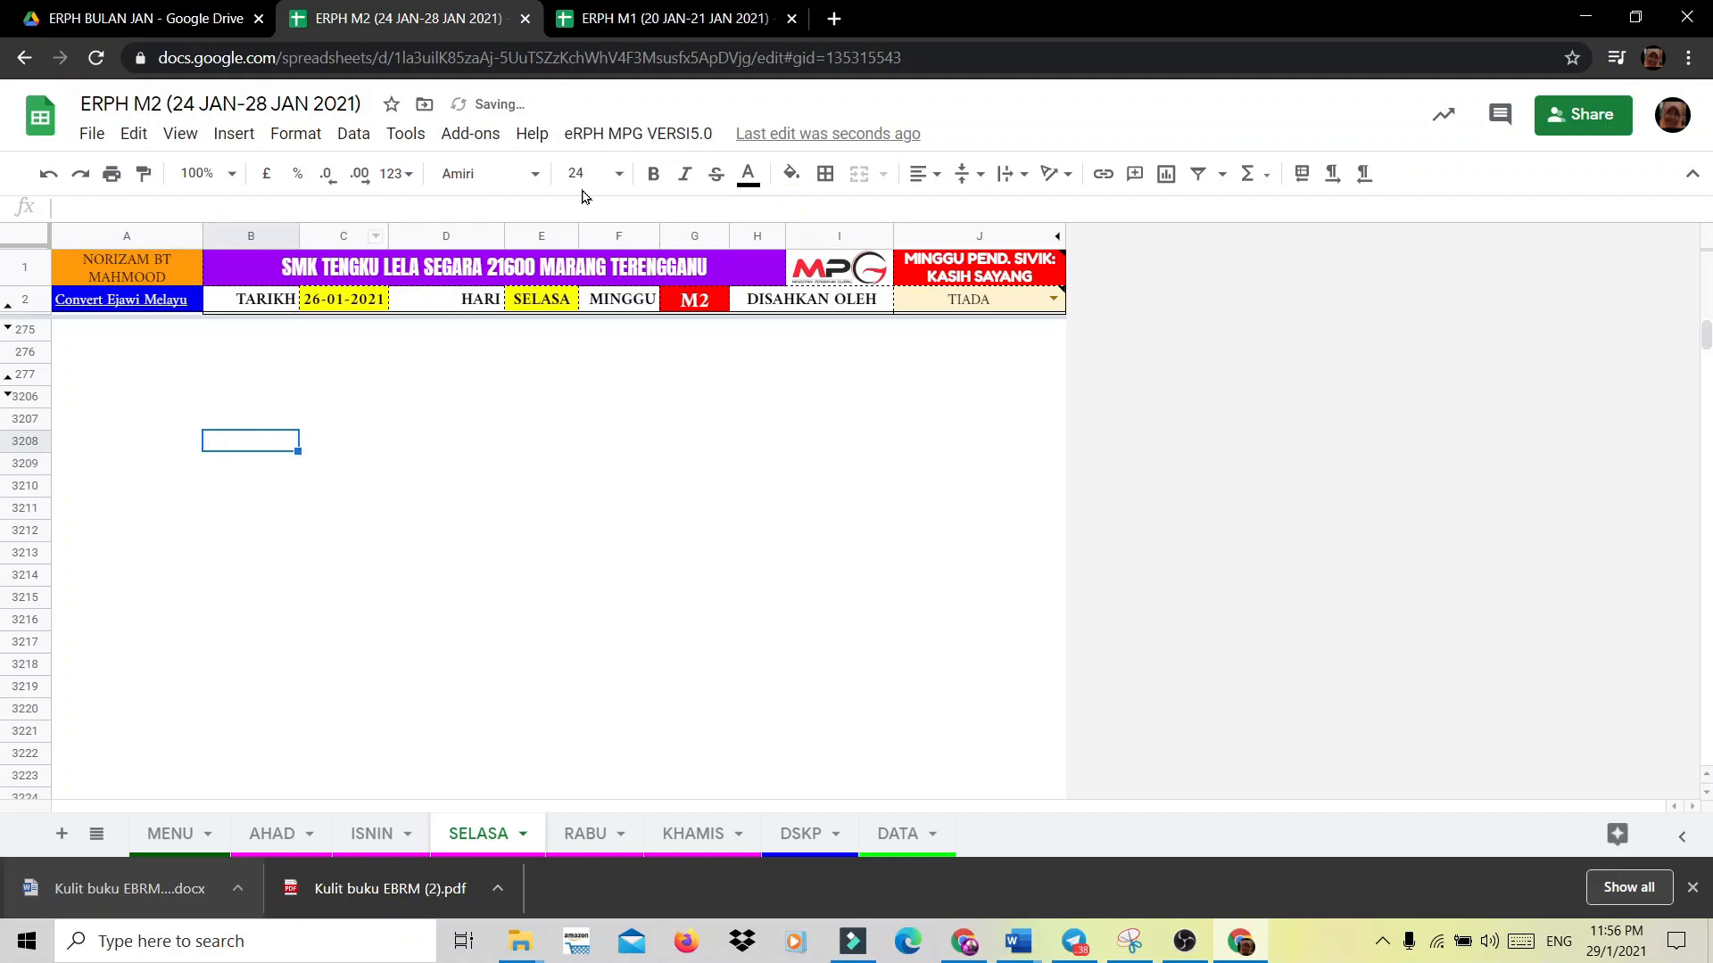
# Set the SELASA sheet's lesson plan count to 2 RPH.
pyautogui.click(614, 134)
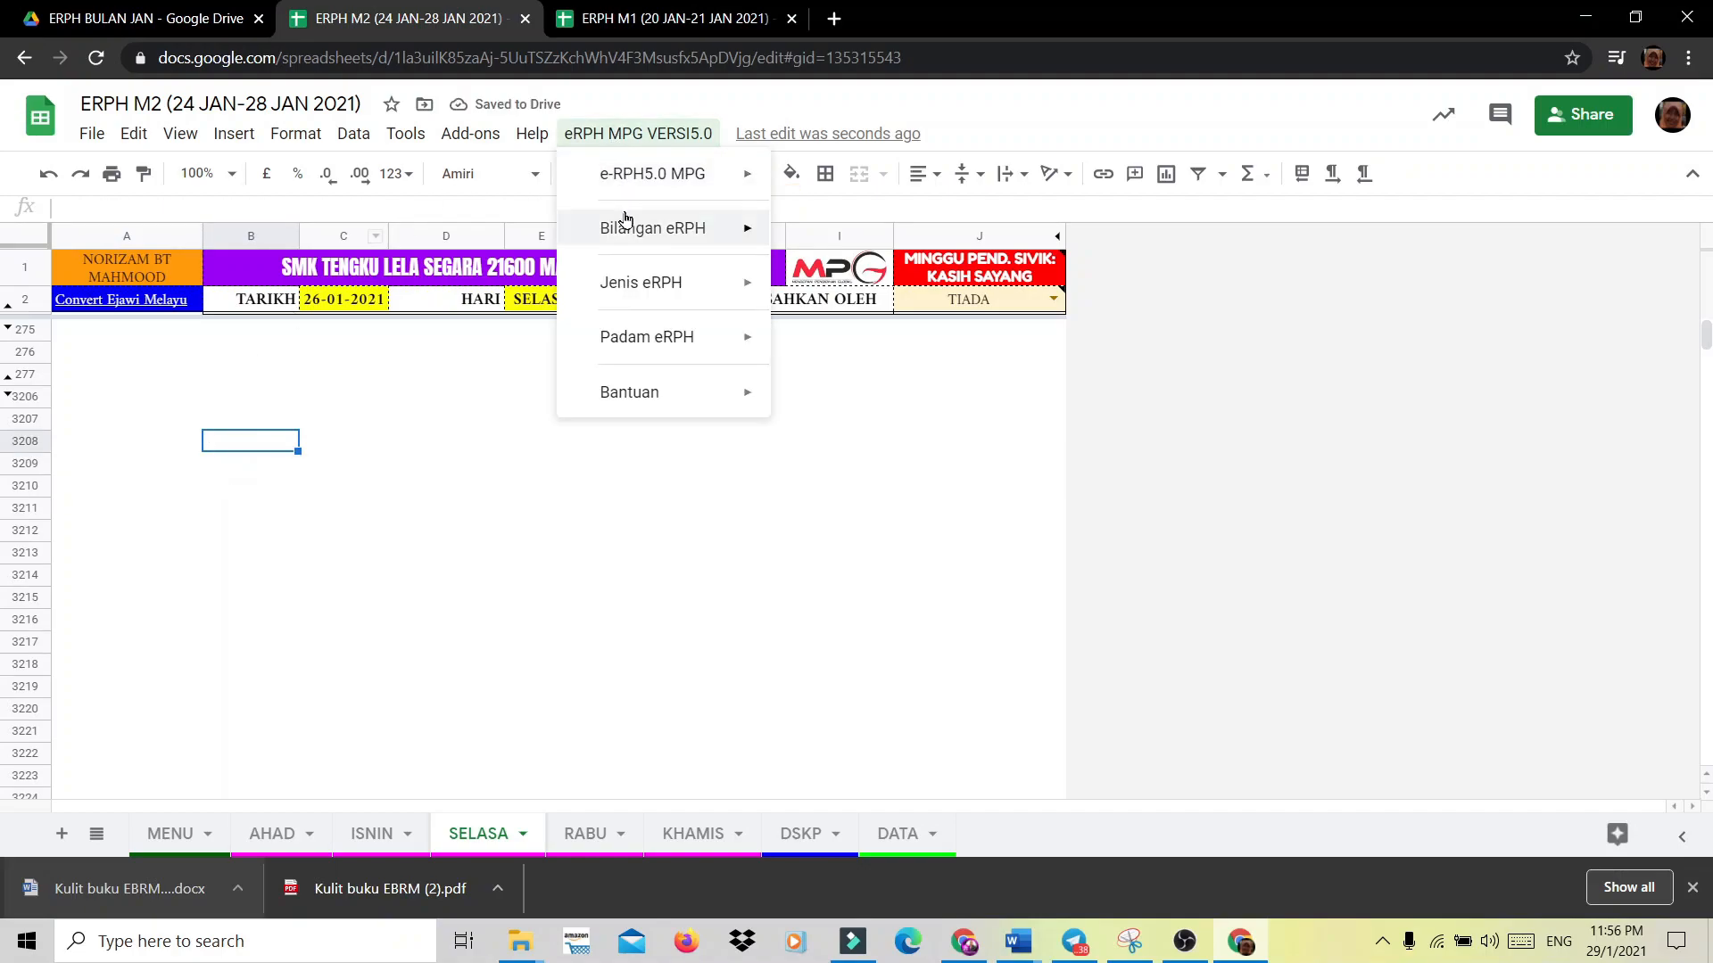
pyautogui.moveTo(627, 229)
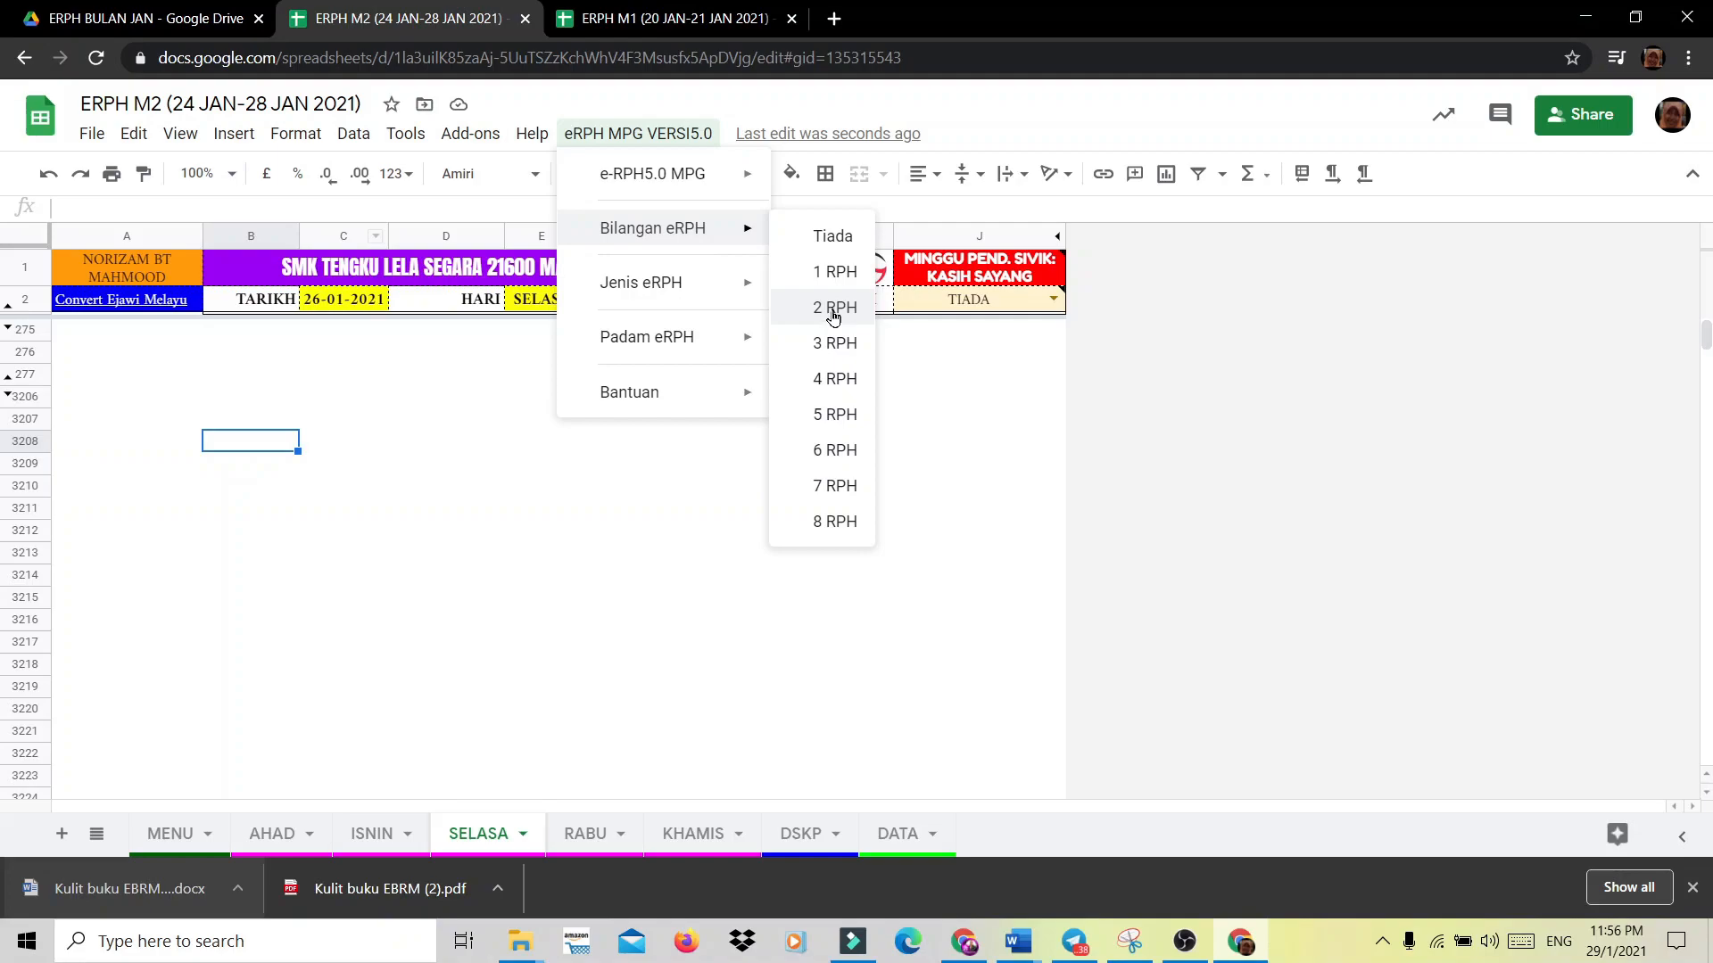
pyautogui.click(833, 309)
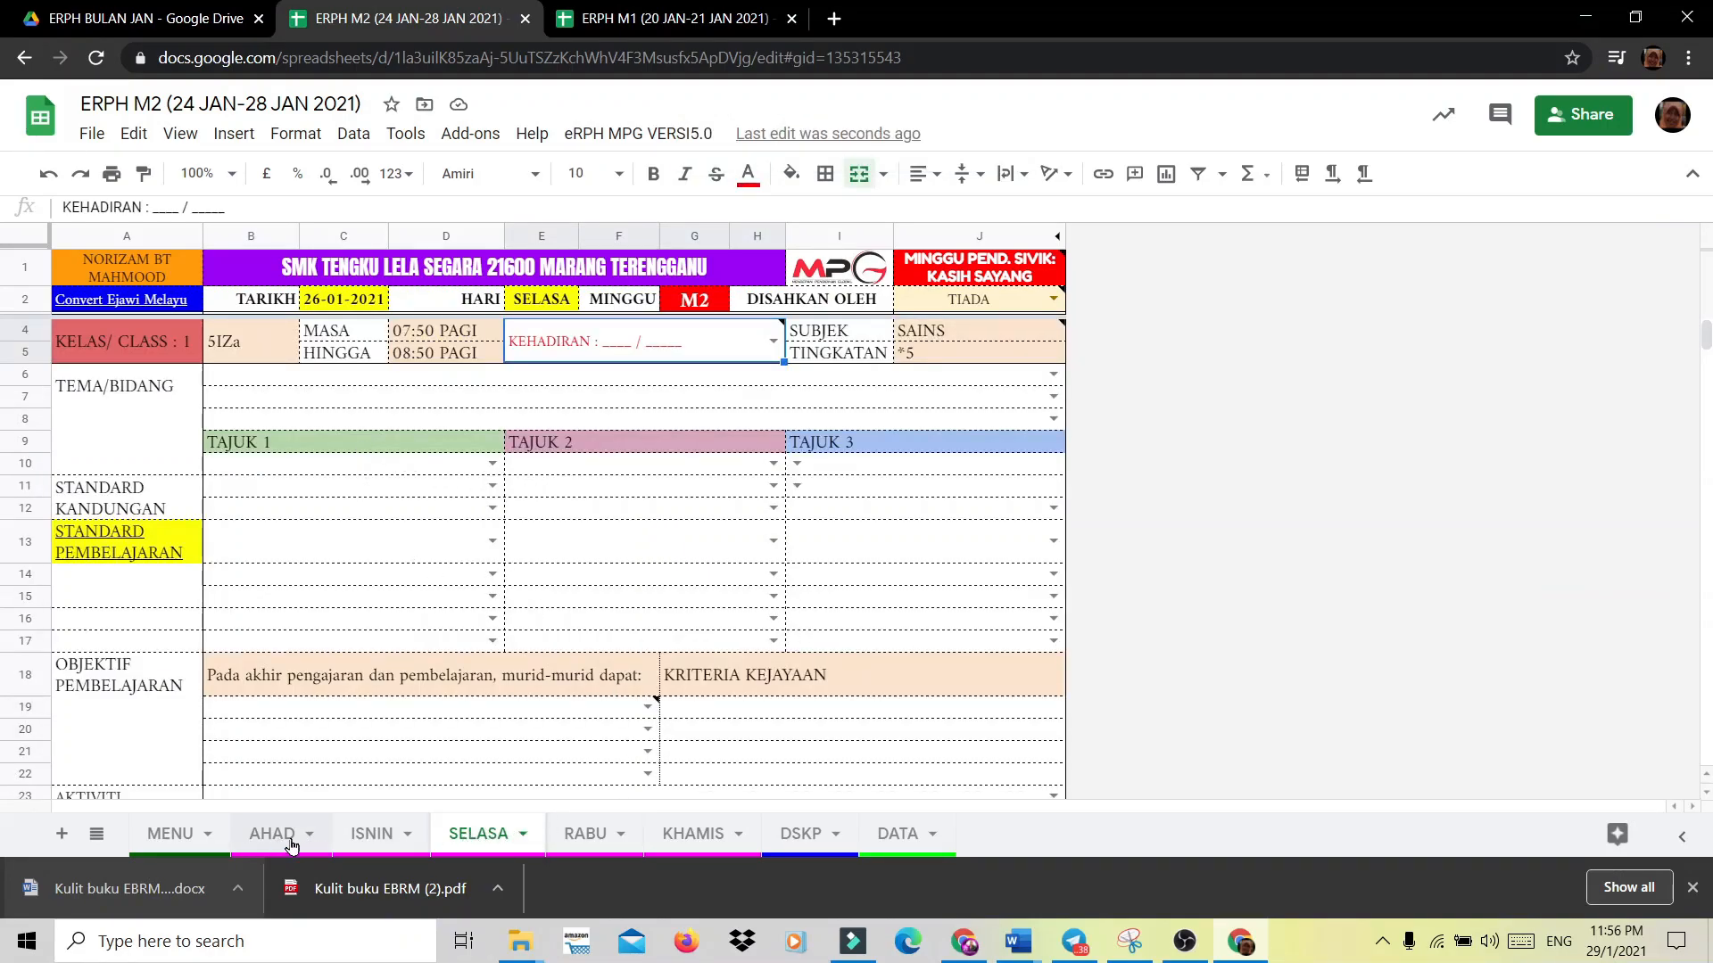
# Set the RABU sheet's lesson plan count to 2 RPH and look over both lesson plan forms.
pyautogui.click(584, 834)
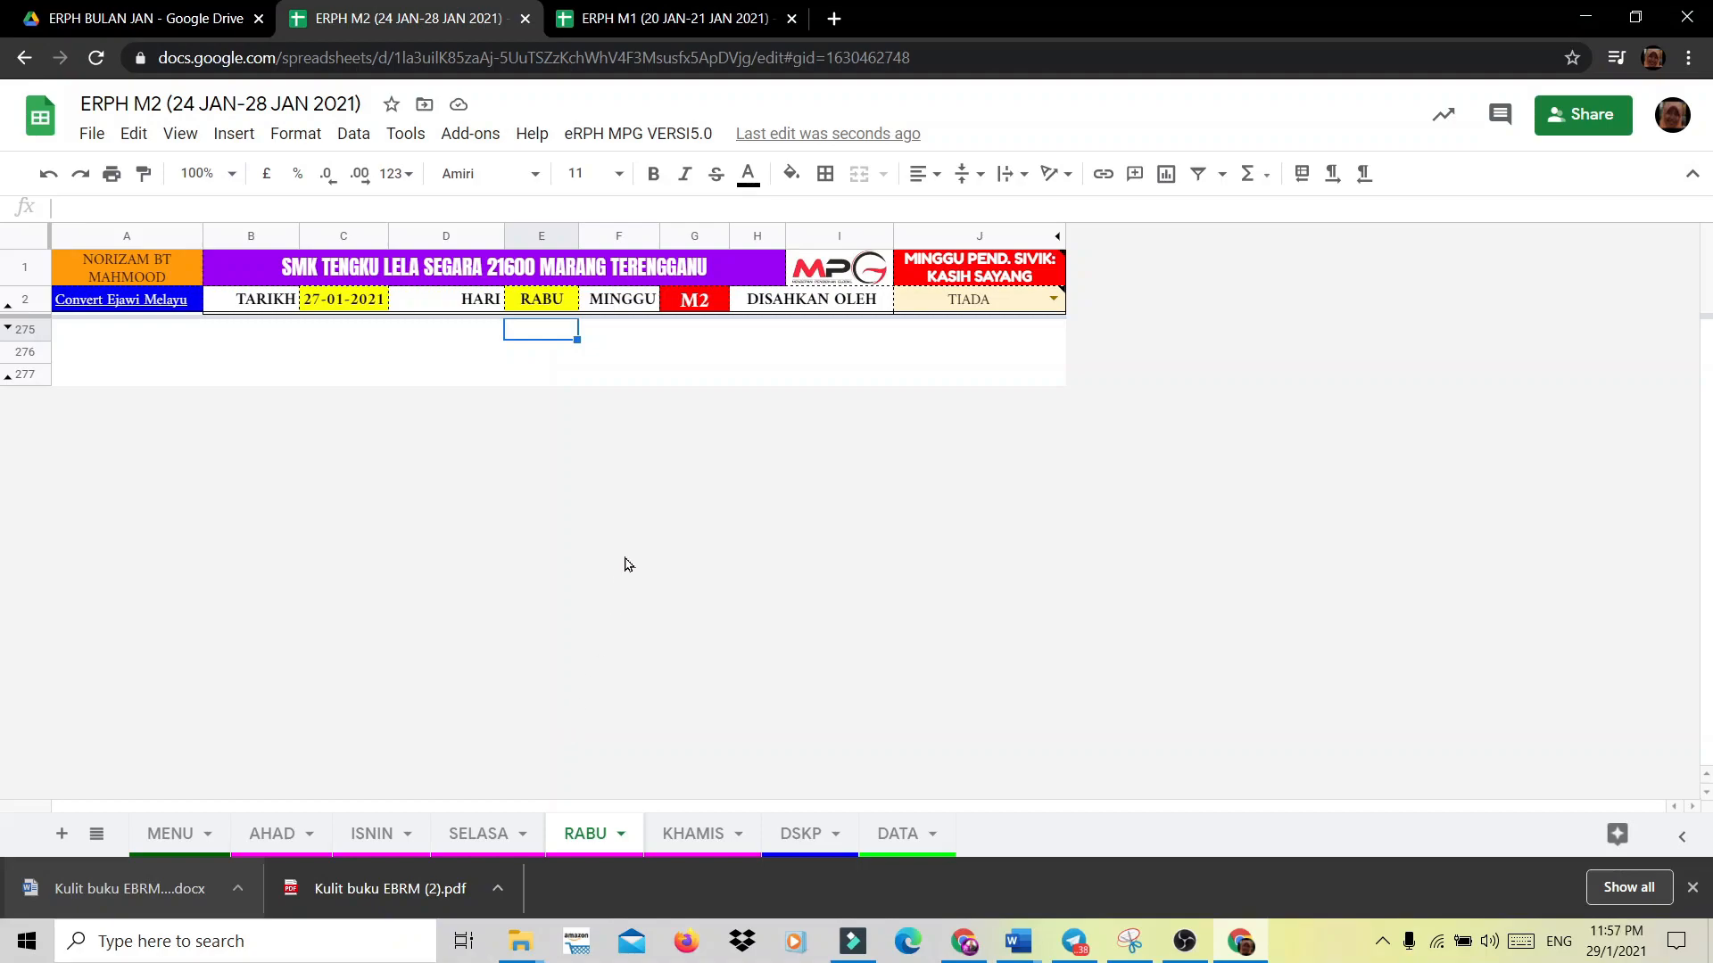
pyautogui.click(616, 132)
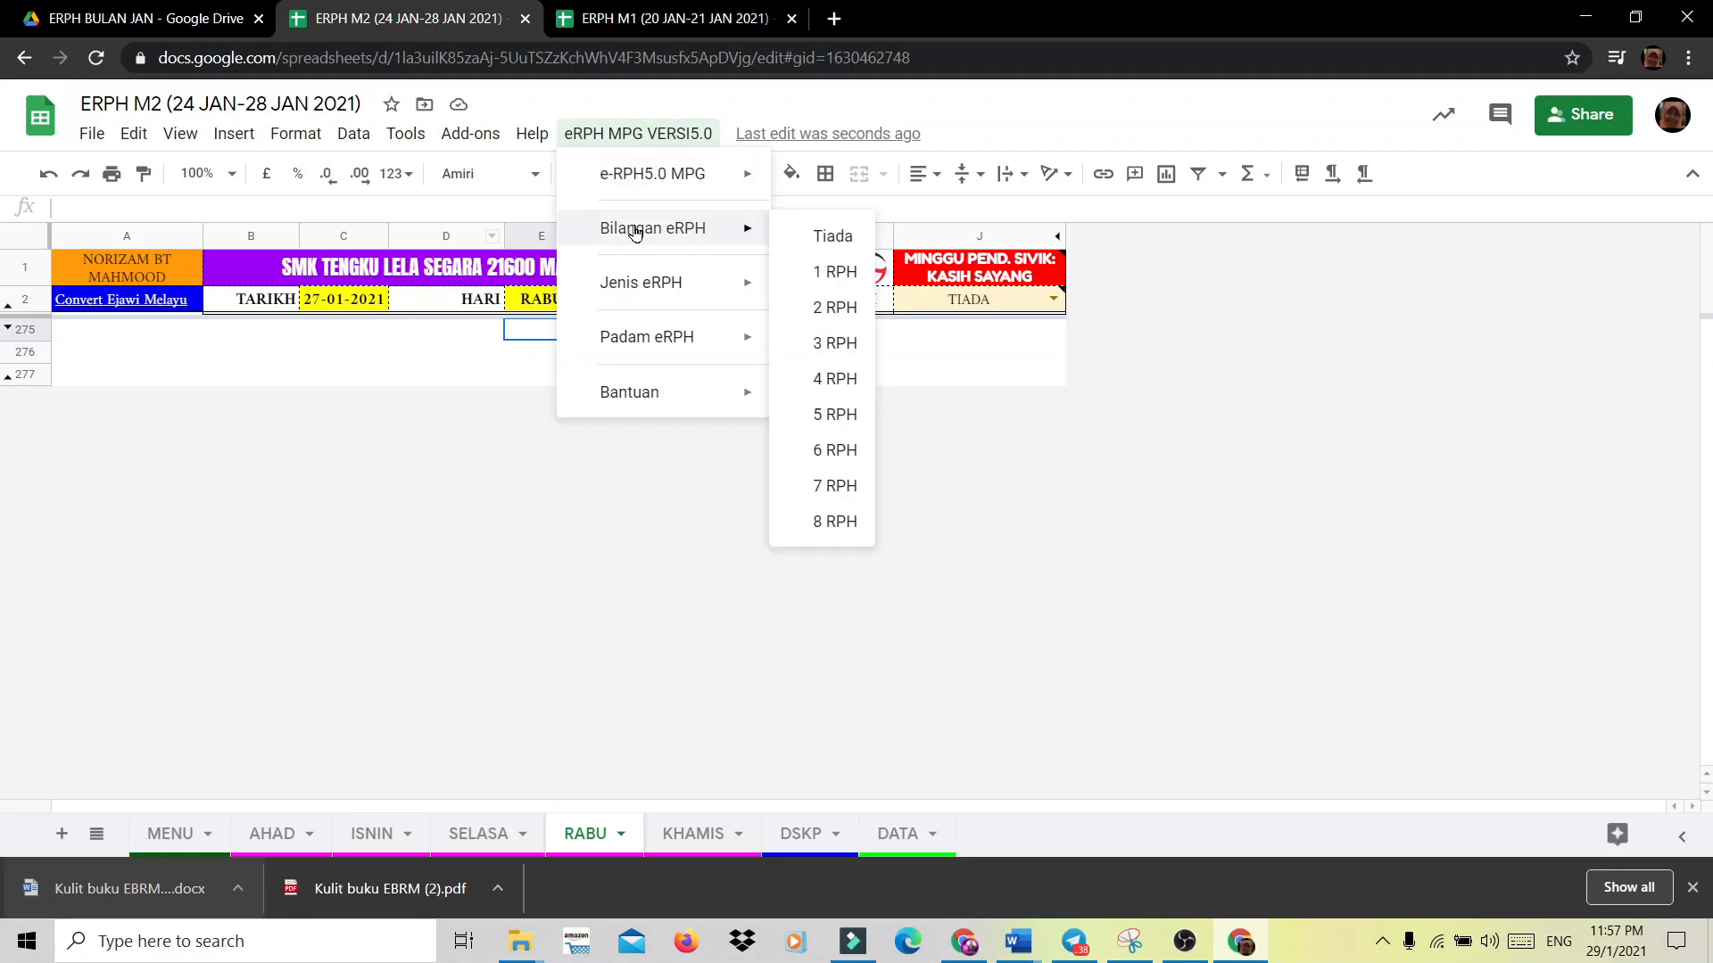
pyautogui.click(831, 307)
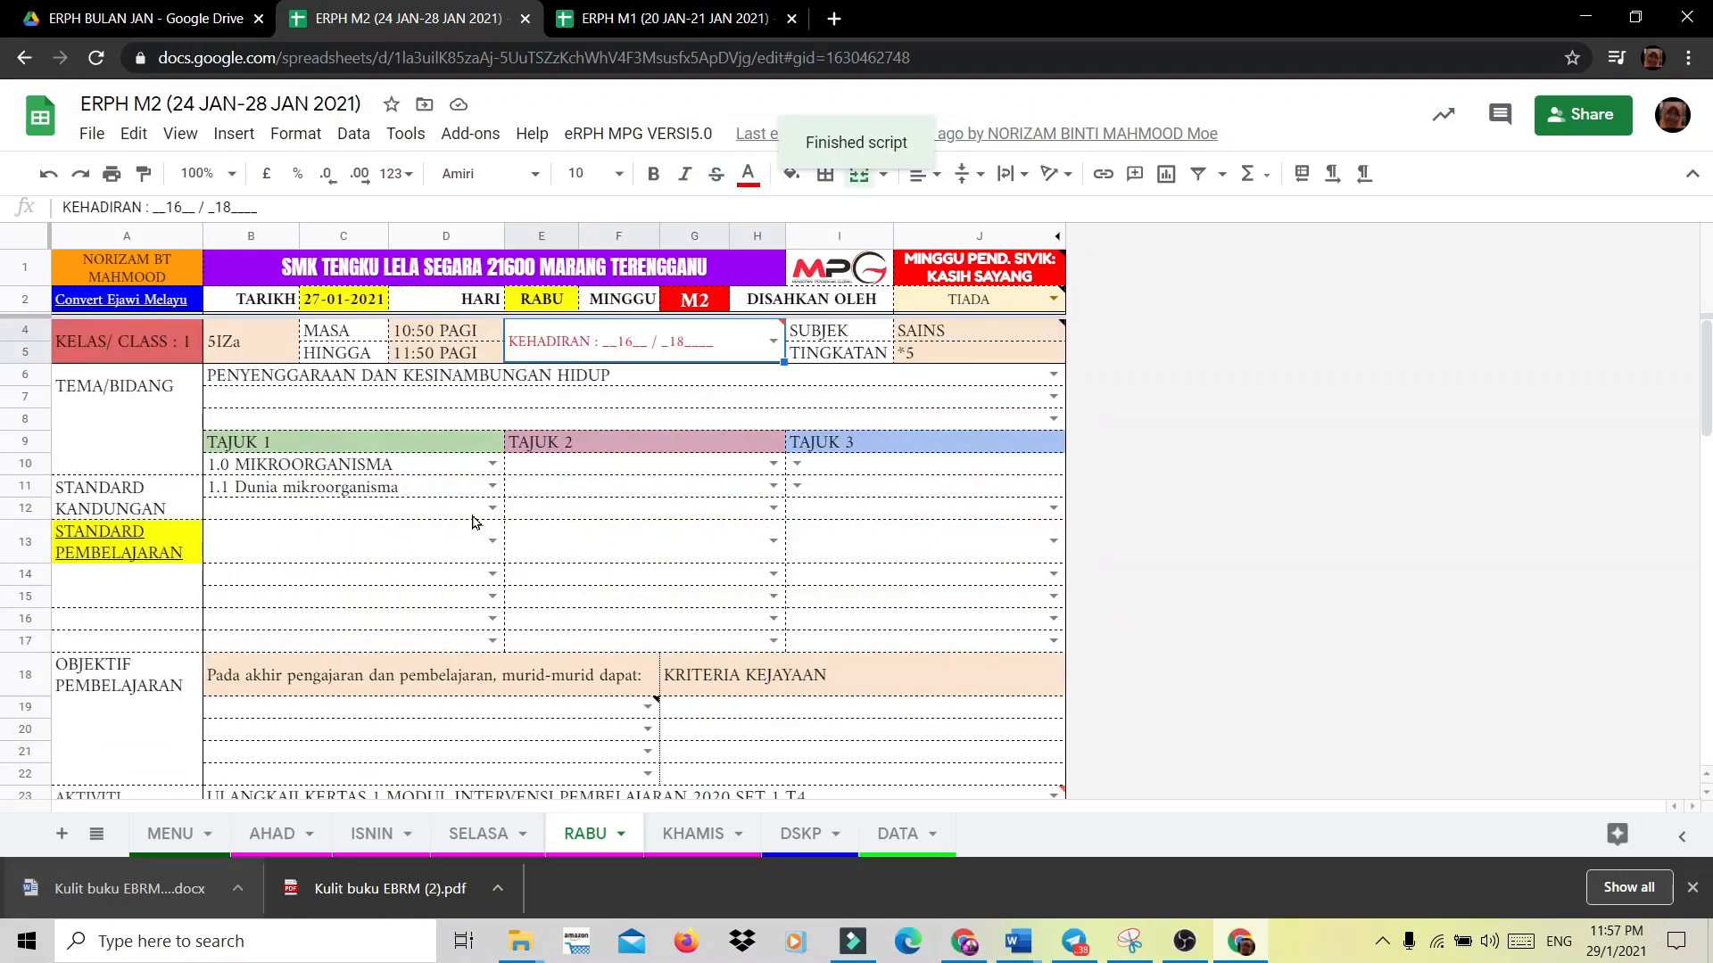
pyautogui.scroll(-10, 474, 522)
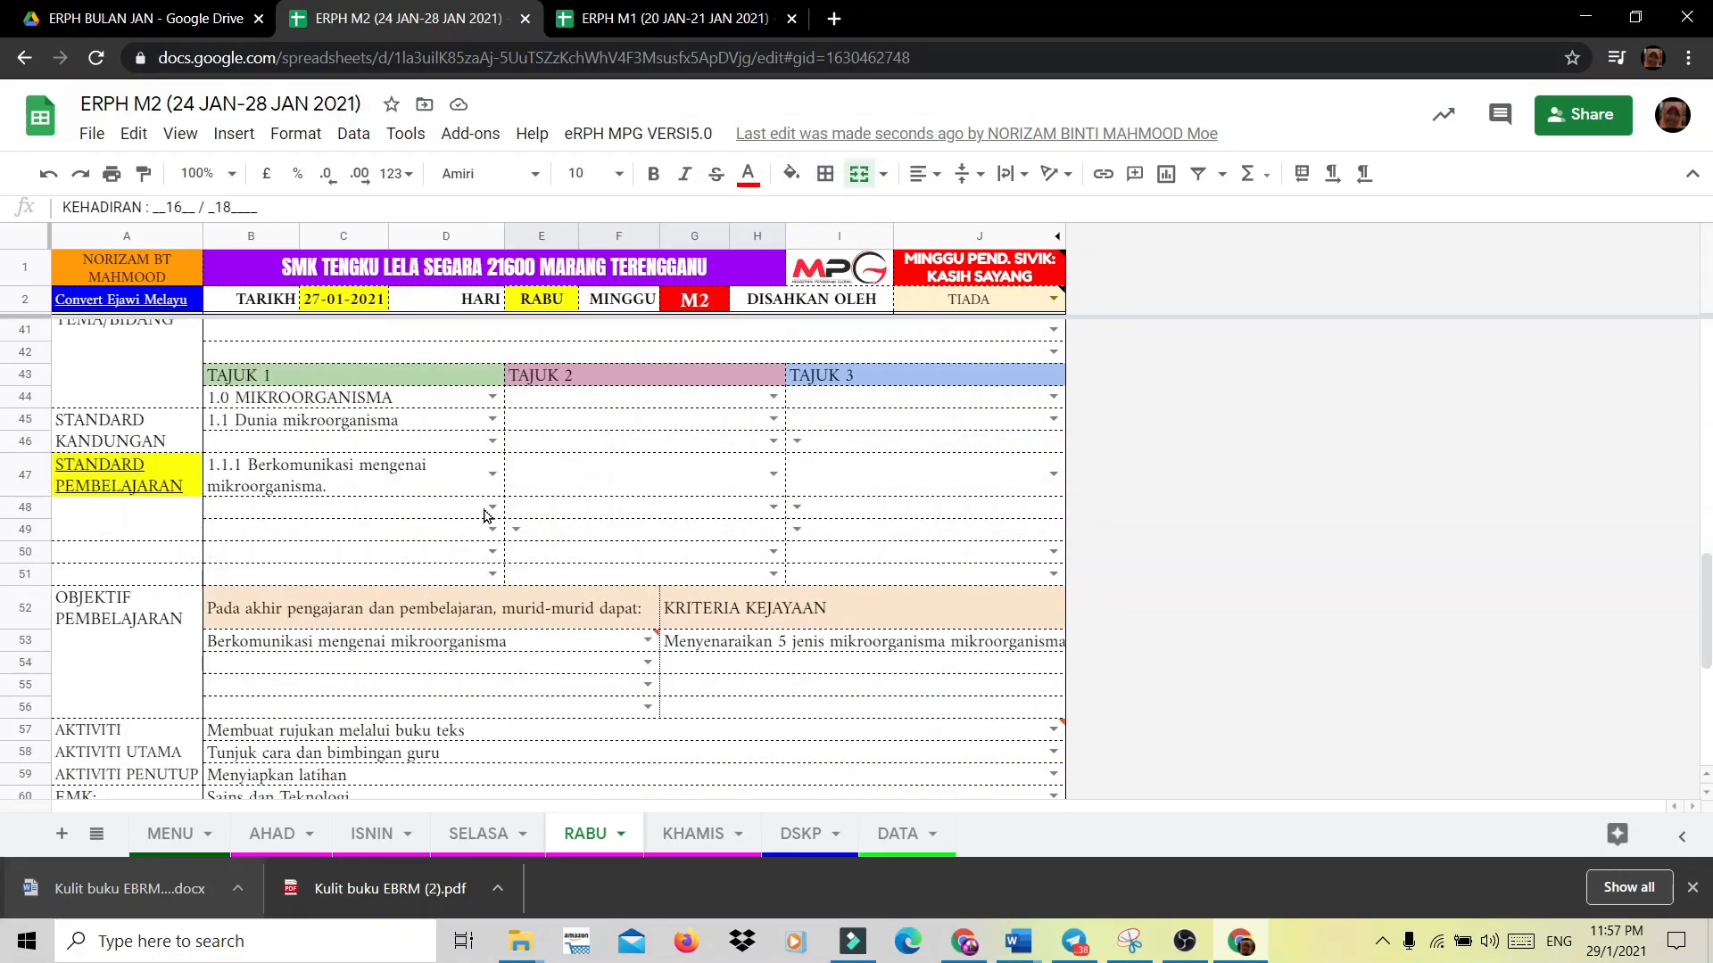
pyautogui.scroll(10, 485, 516)
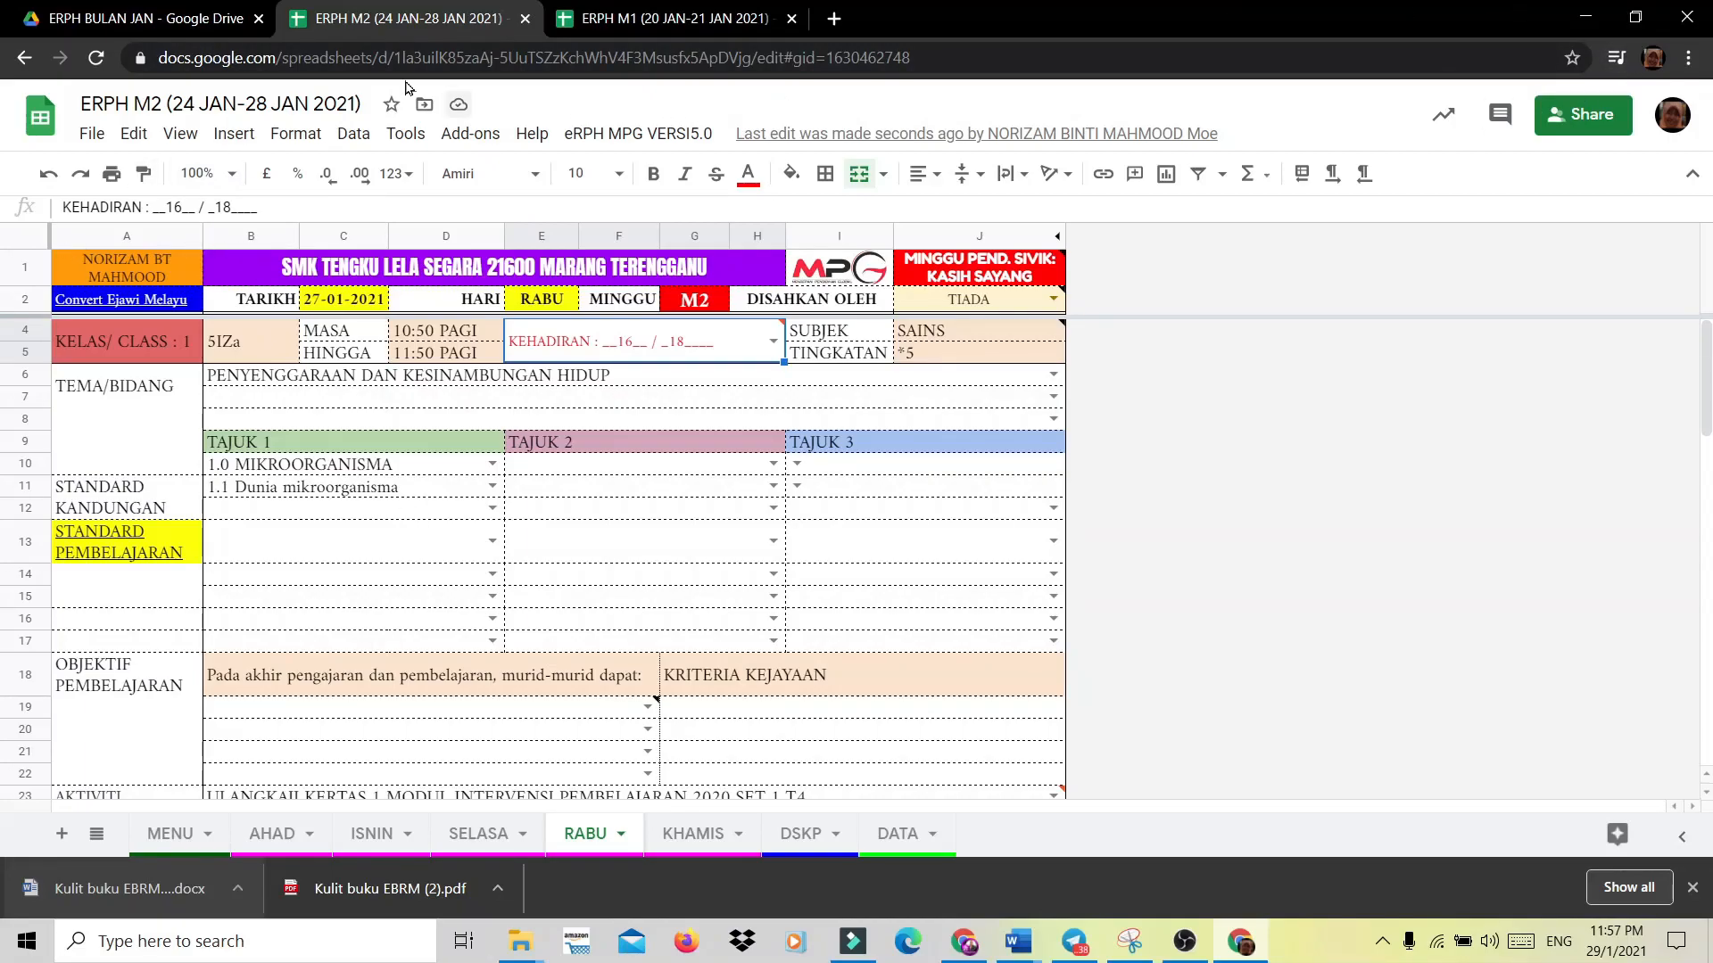
# Close the ERPH M2 spreadsheet, and close the browser window holding the ERPH M1 spreadsheet.
pyautogui.click(768, 18)
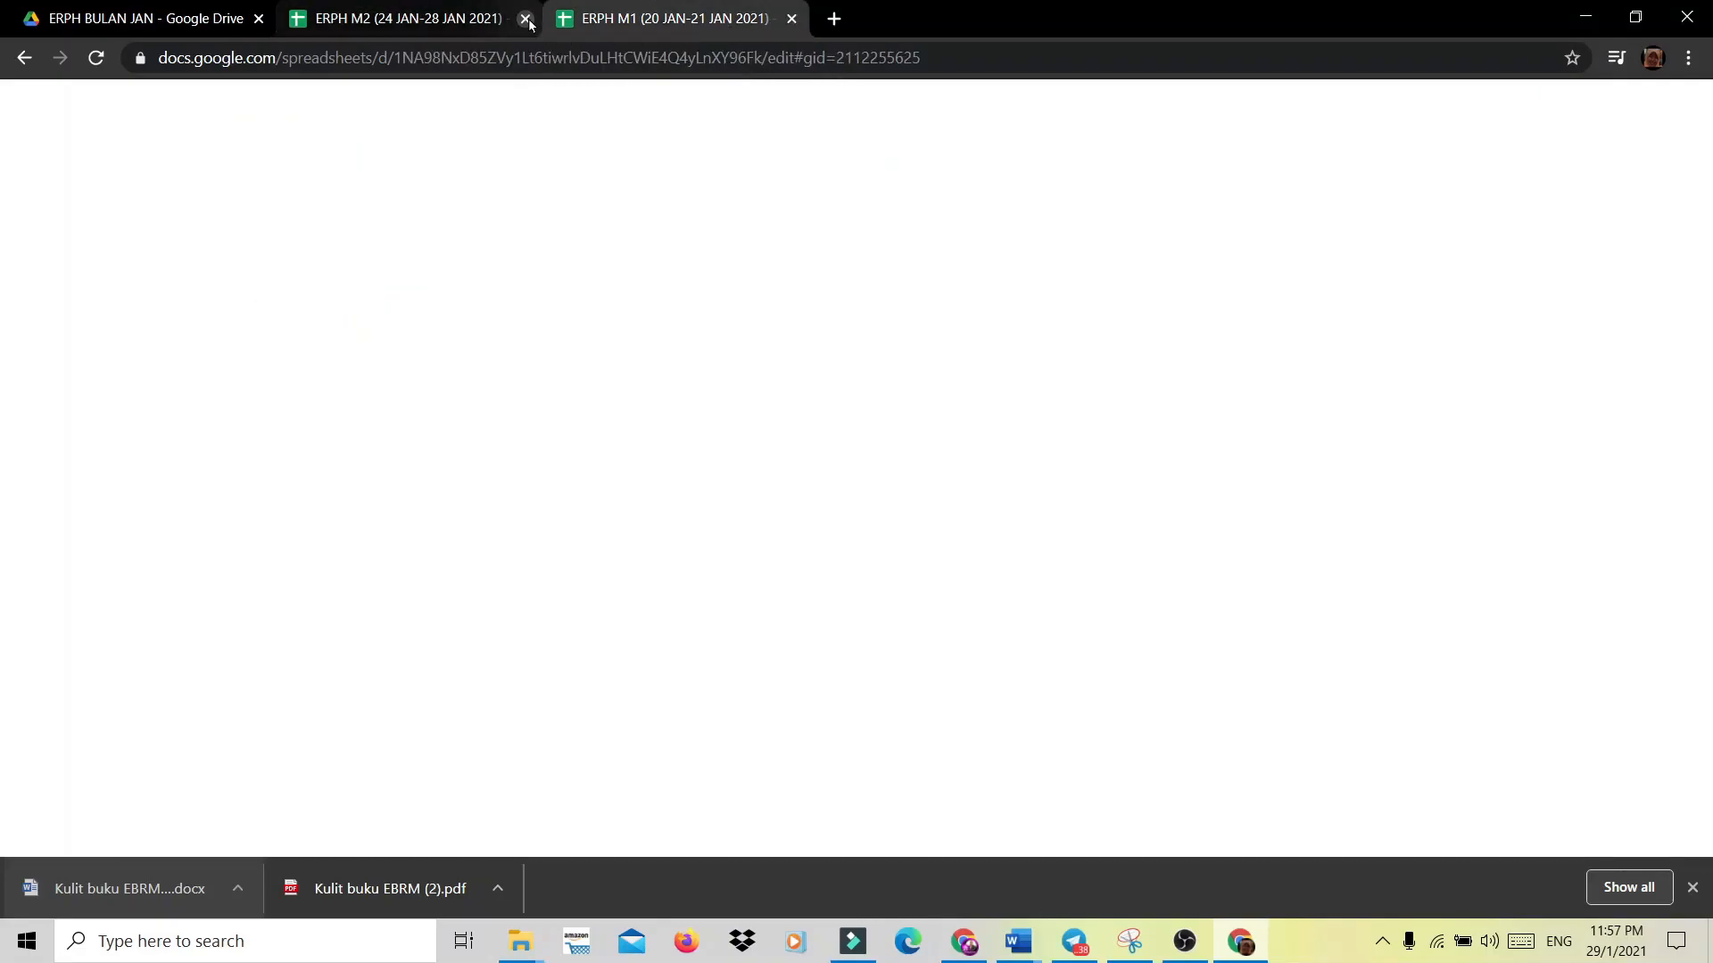
pyautogui.click(526, 18)
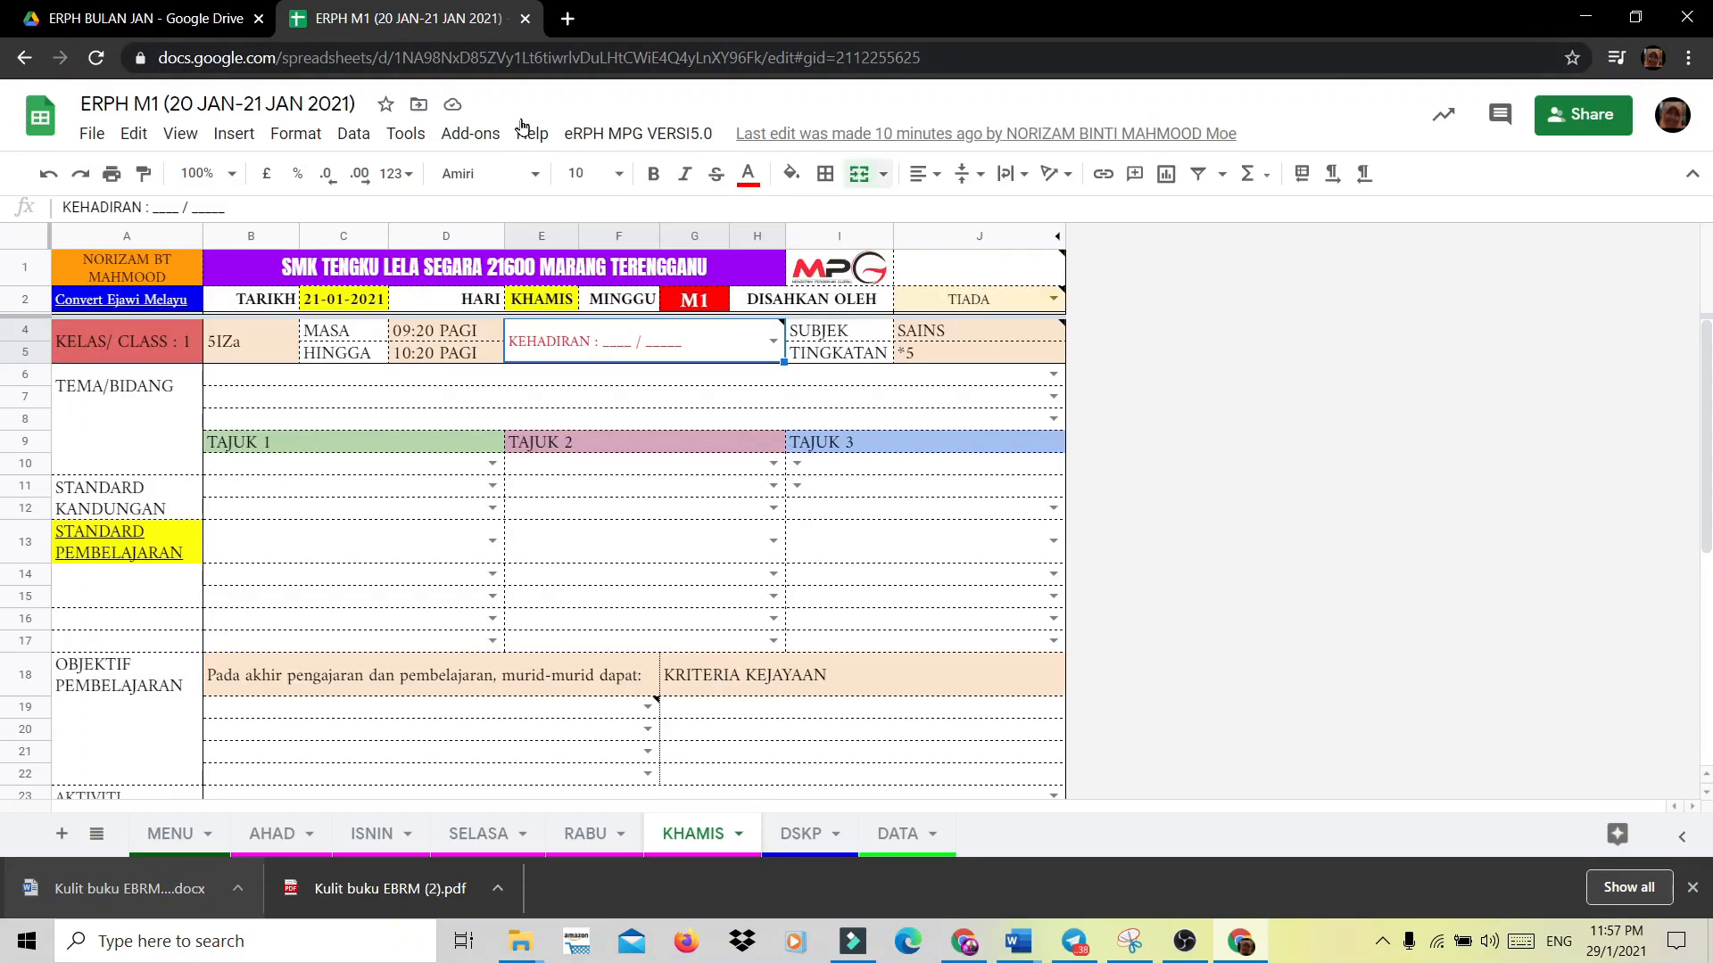
pyautogui.click(1693, 22)
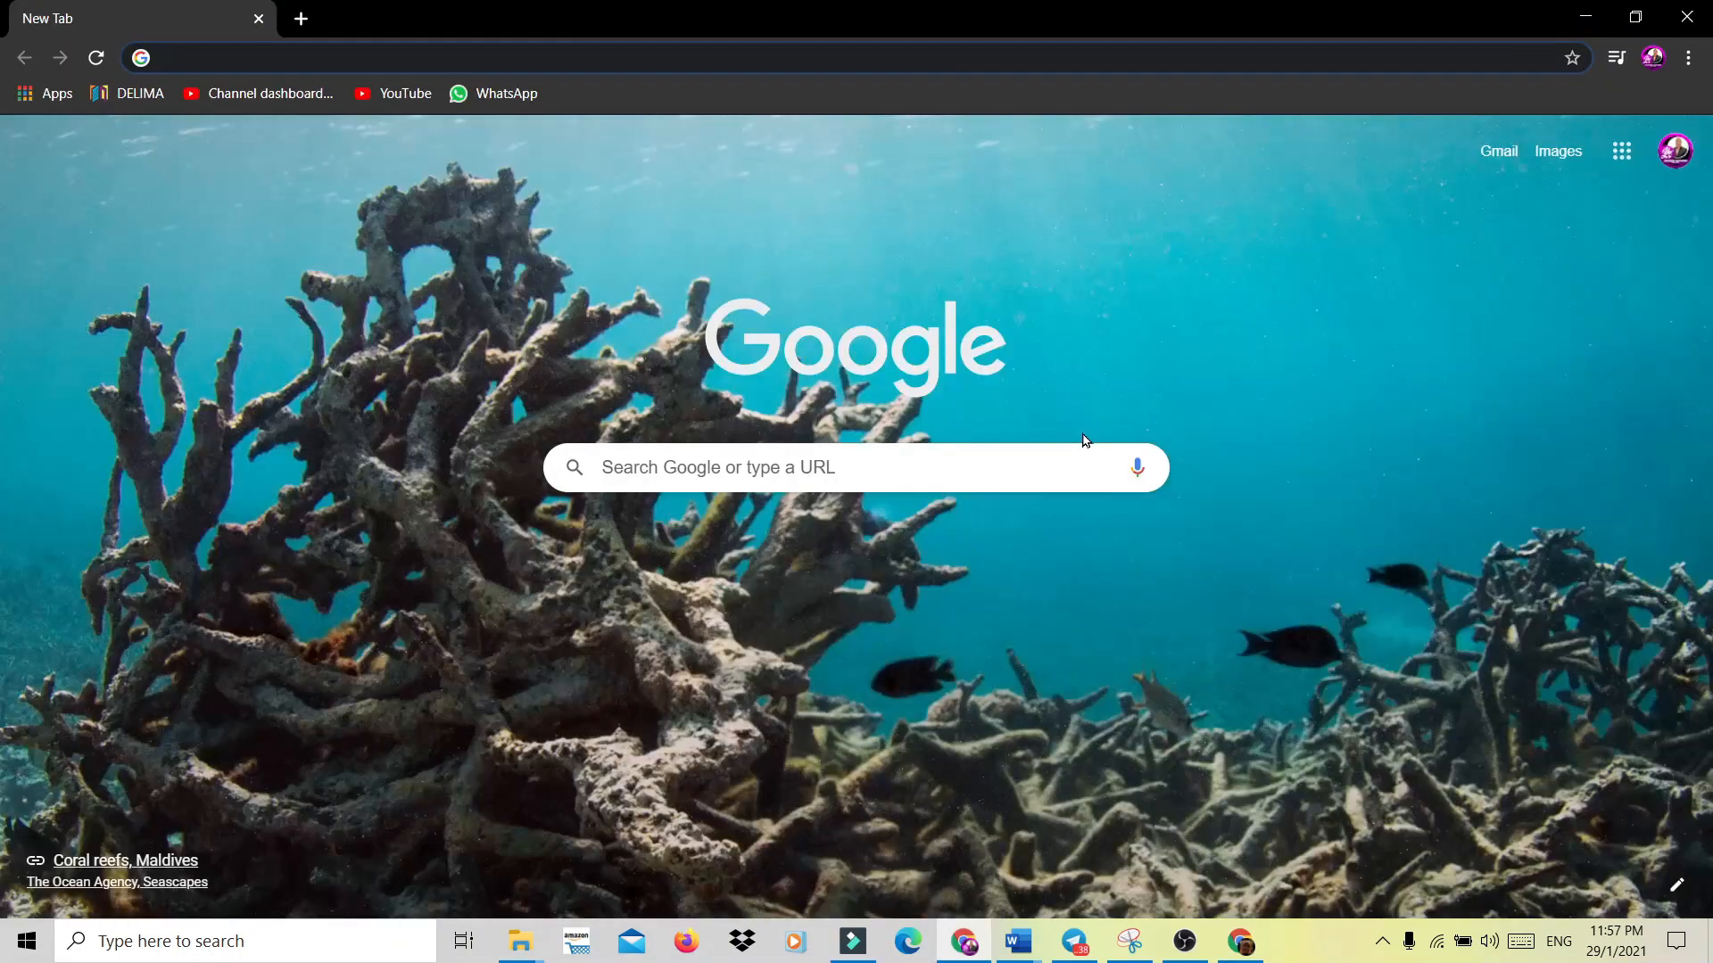